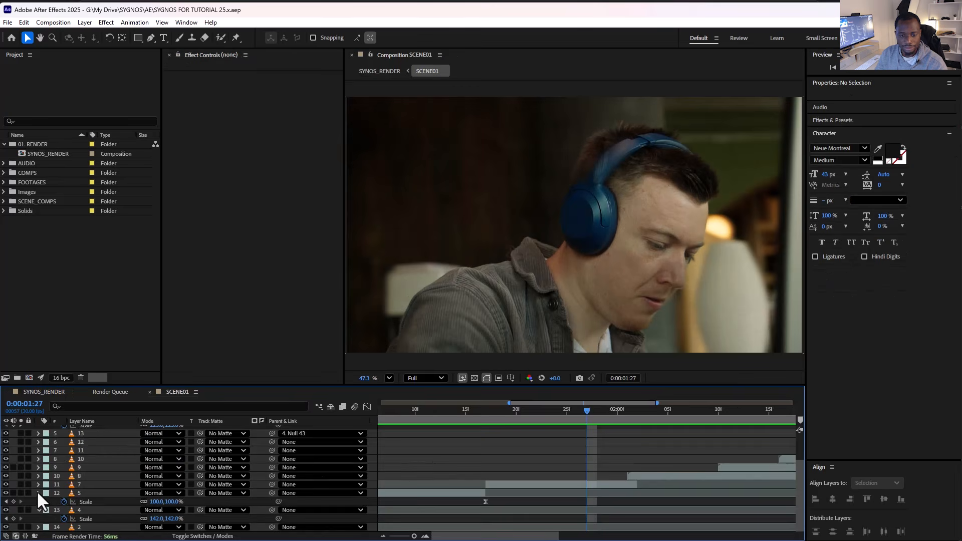
Step: Zoom out the SCENE01 timeline and scrub through the staggered footage clips to review their order and overlaps
scroll(88, 514, "up", 2)
scroll(301, 468, "down", 2)
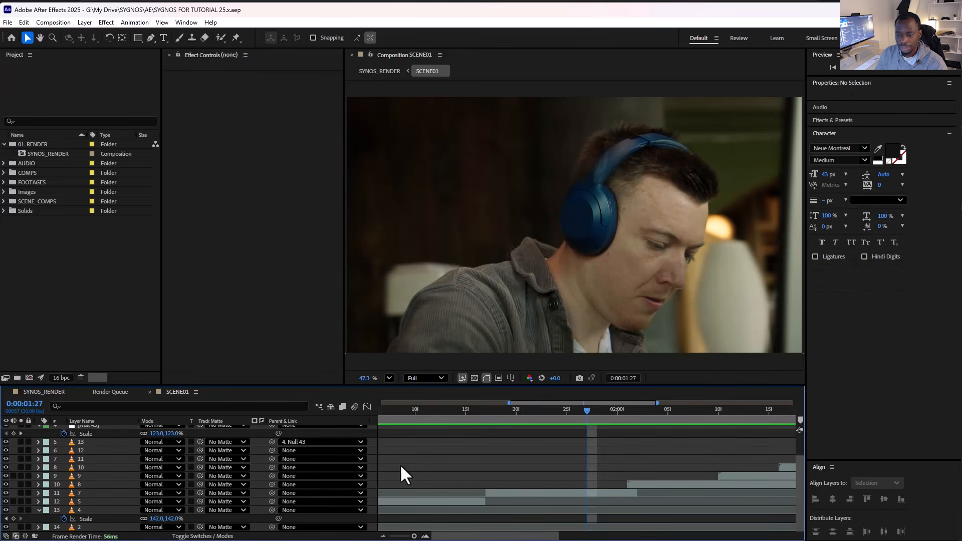
left_click_drag(413, 536, 390, 536)
scroll(424, 494, "up", 2)
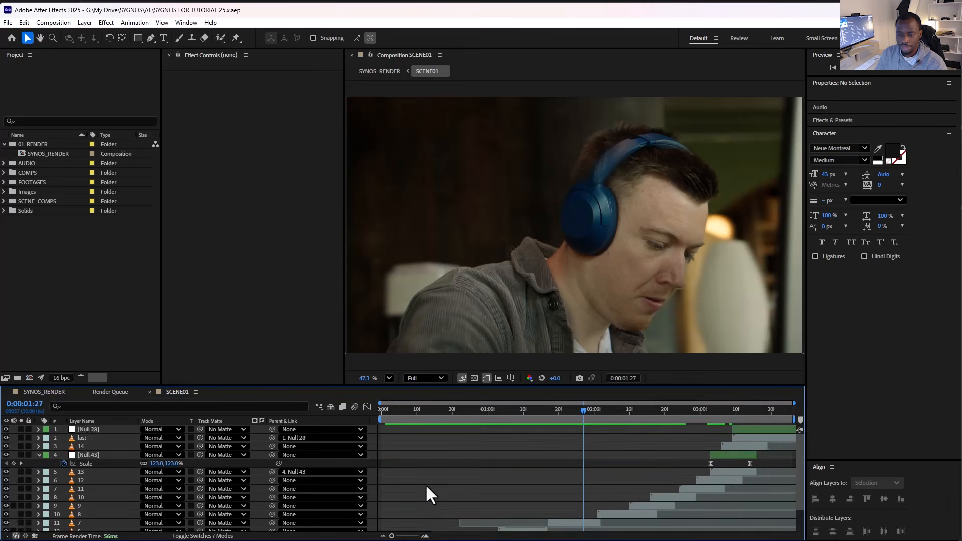
scroll(425, 484, "down", 2)
left_click_drag(406, 408, 543, 417)
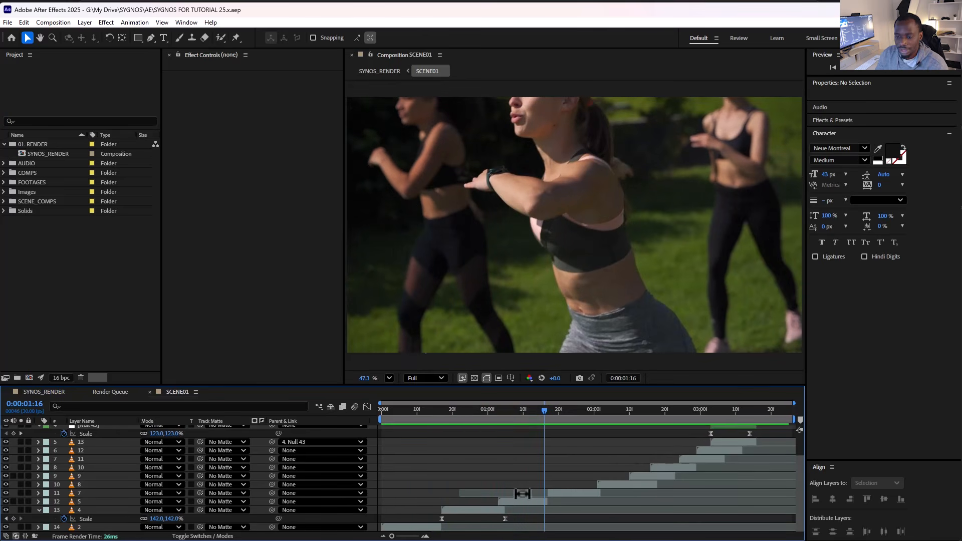
left_click_drag(546, 410, 558, 440)
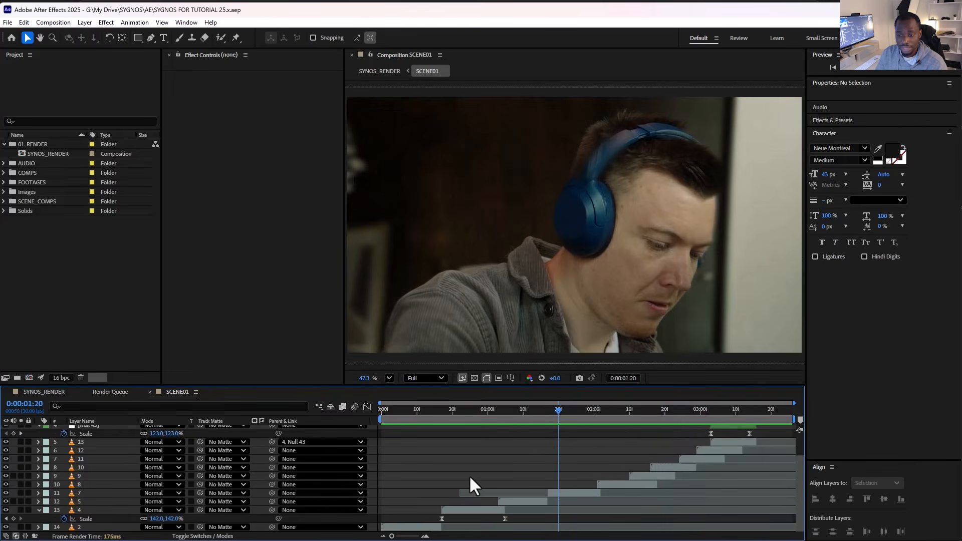
left_click_drag(423, 424, 448, 418)
Step: Inspect the speed graph of layer 4's Scale keyframes, and return to the layer bar view
left_click_drag(515, 516, 441, 526)
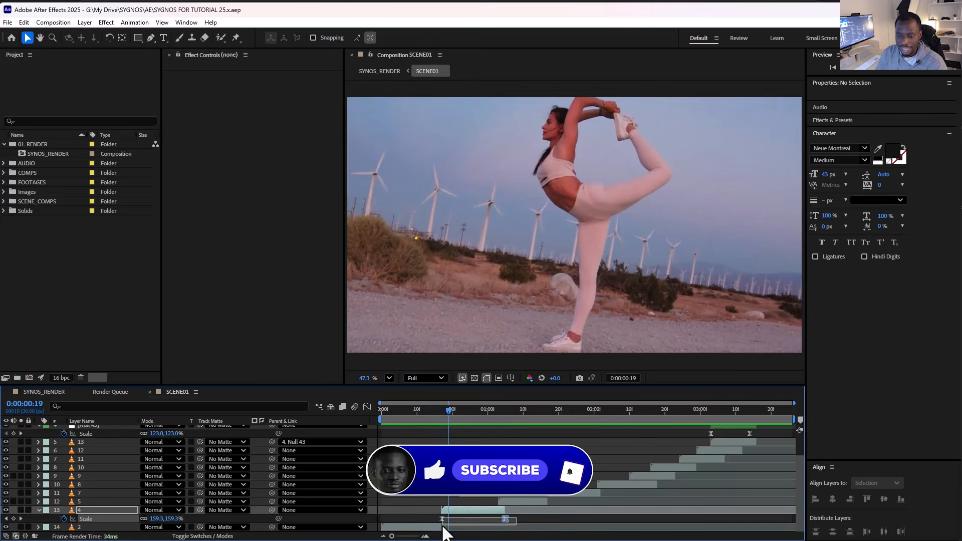
left_click(366, 406)
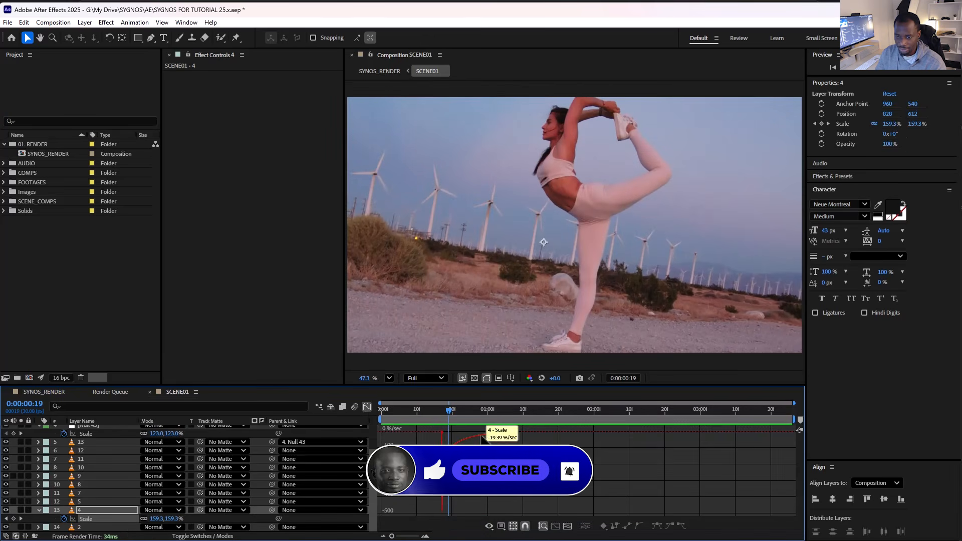
left_click(369, 406)
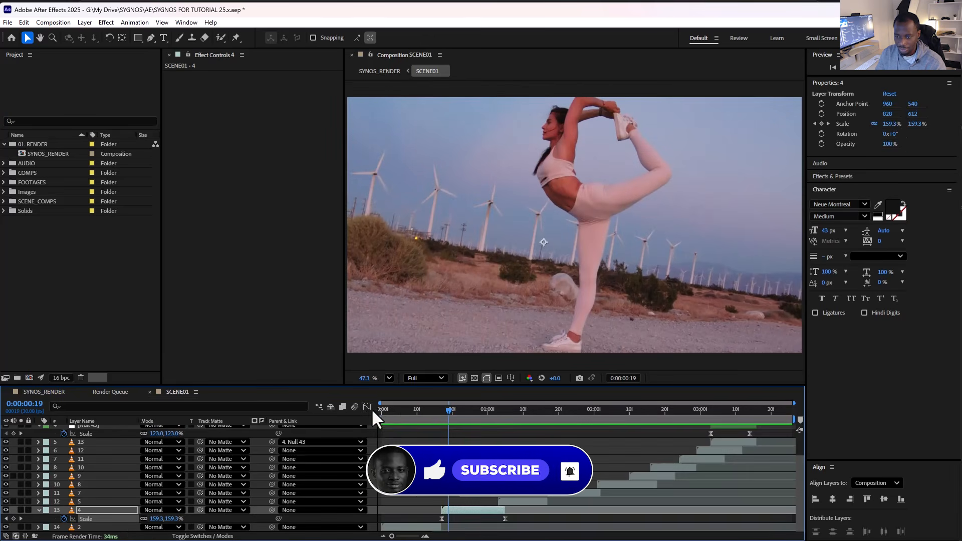
Step: Reveal the Scale keyframes on layers 4 through 13 and scrub across the clips to examine their scale animation
left_click(91, 443, "shift")
key("s")
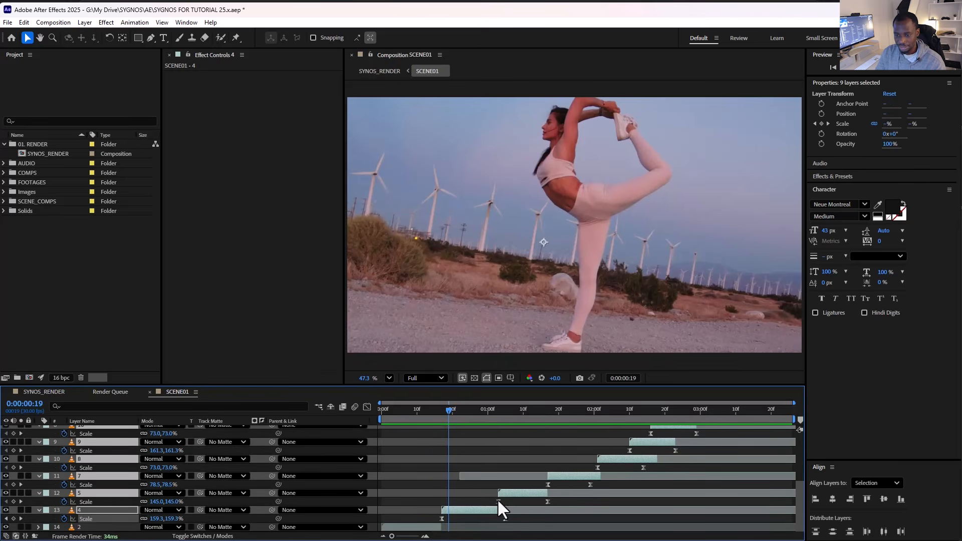
left_click_drag(453, 411, 673, 415)
scroll(715, 437, "up", 5)
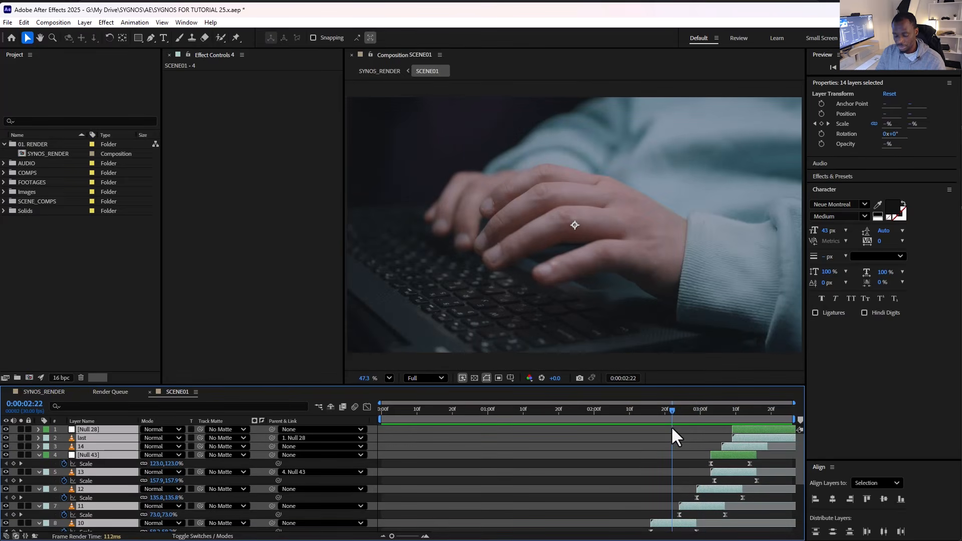
Step: Collapse the properties of all SCENE01 layers, enlarge the composition viewer area, and scrub back through the clips
key("ctrl+a")
key("u")
key("u")
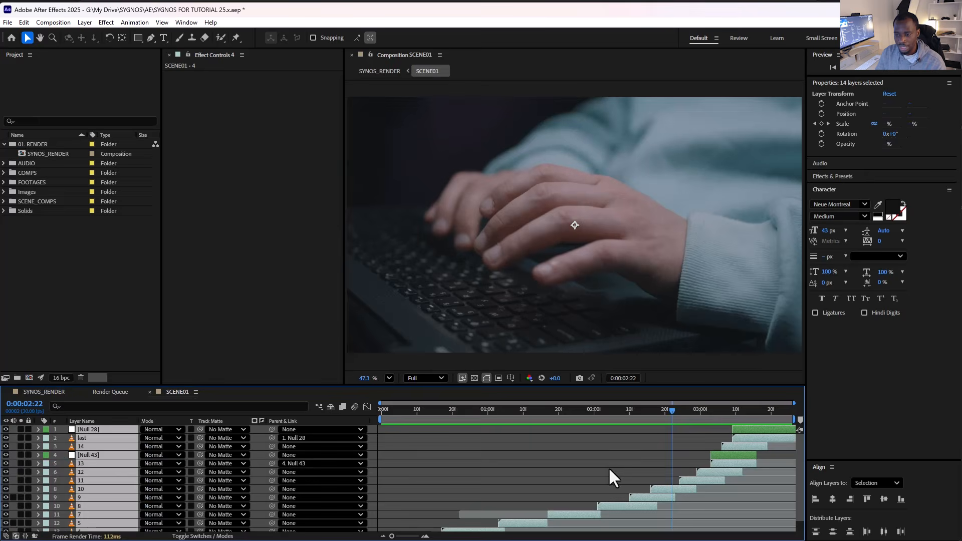
left_click(608, 466)
left_click_drag(602, 410, 579, 415)
left_click_drag(806, 287, 865, 285)
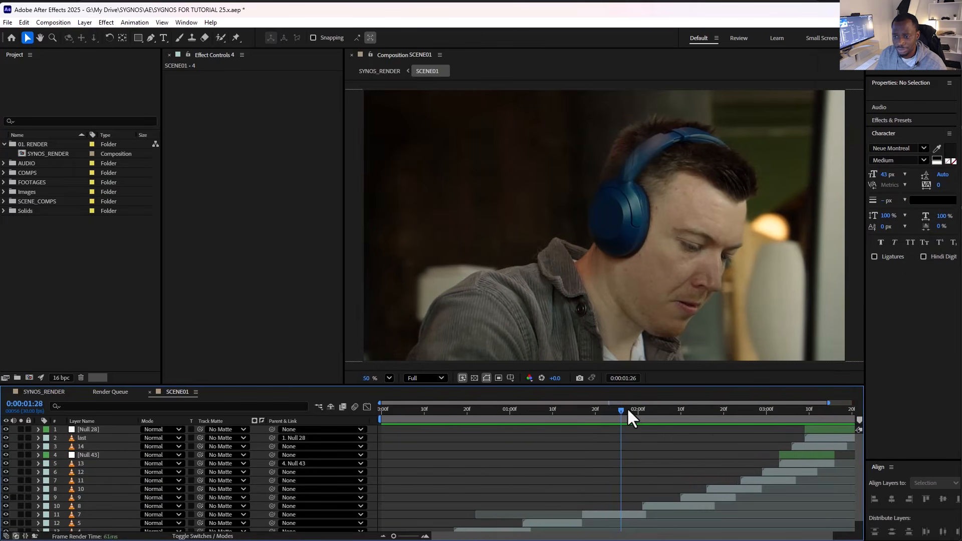
left_click_drag(628, 410, 471, 418)
Step: Move the SYNOS_RENDER playhead to 0:00:04:02 and open the SCENE02 composition
scroll(458, 450, "down", 1)
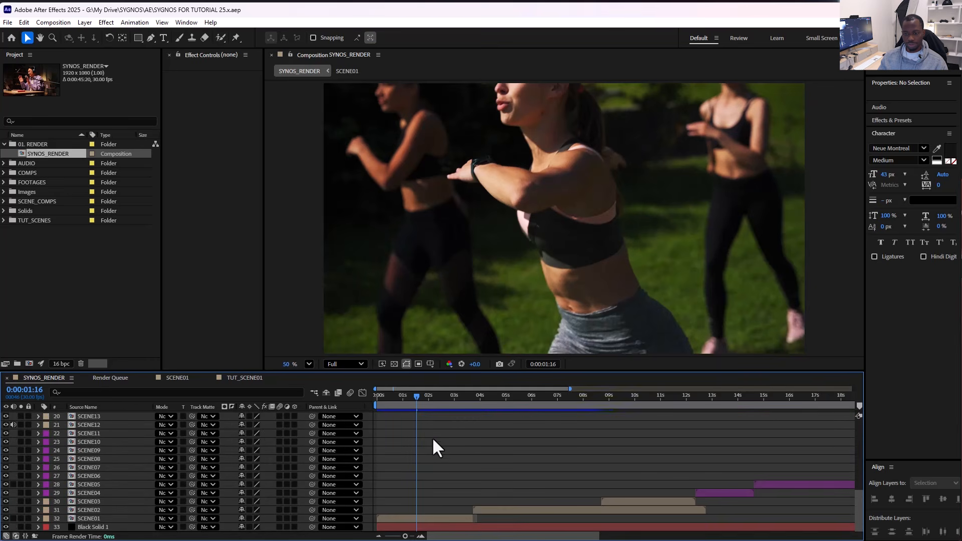
left_click_drag(417, 400, 482, 401)
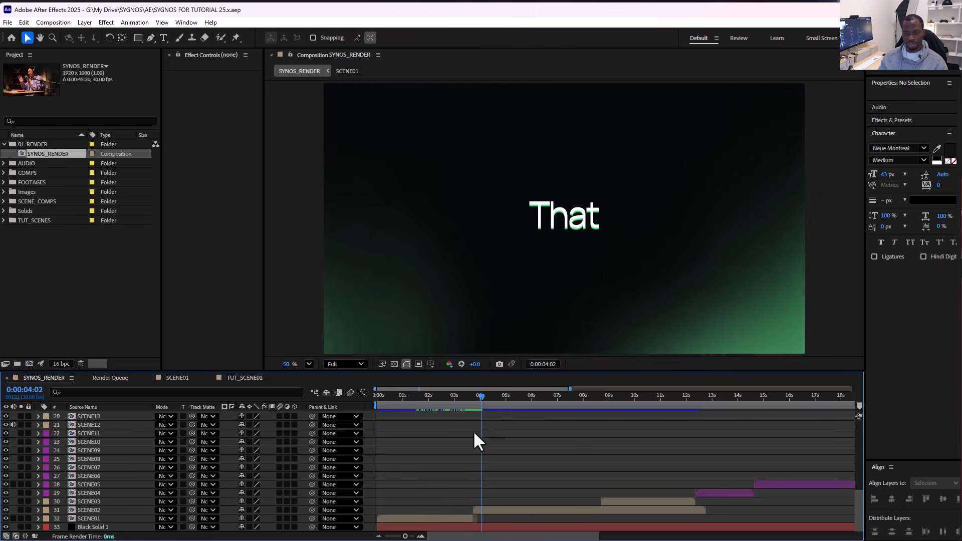
left_click(488, 510)
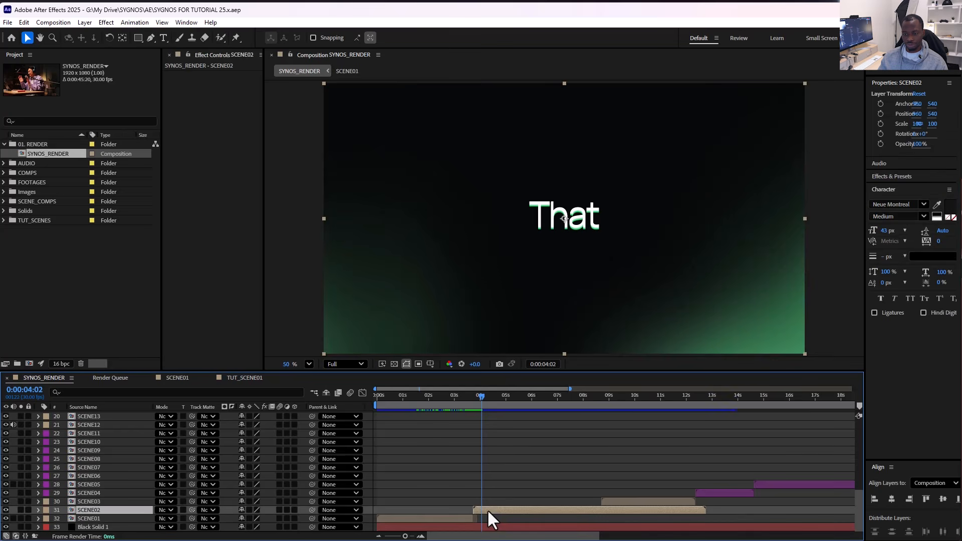
double_click(486, 509)
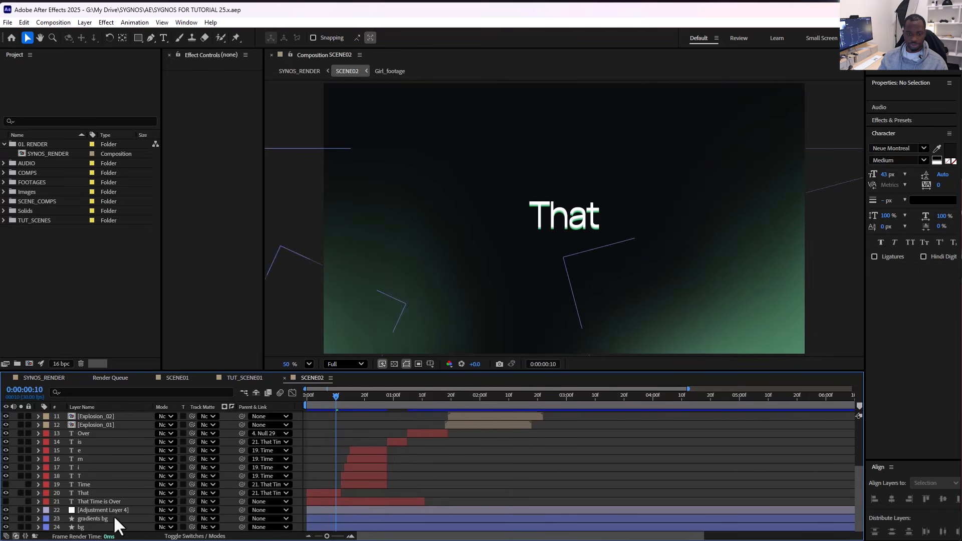
Step: Solo the gradients bg and bg layers in SCENE02 and inspect the bg shape's fill color
left_click(20, 519)
left_click(20, 527)
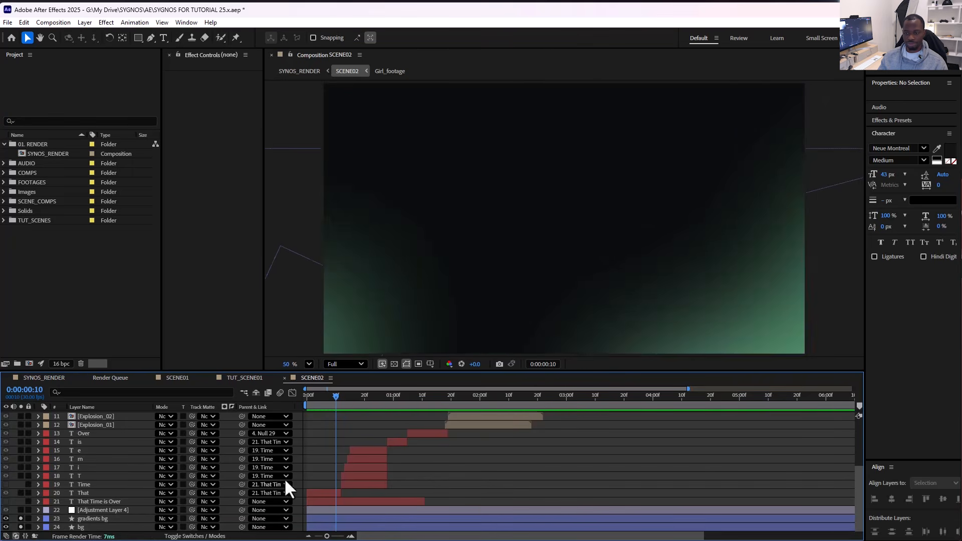
scroll(534, 268, "down", 1)
scroll(536, 285, "down", 3)
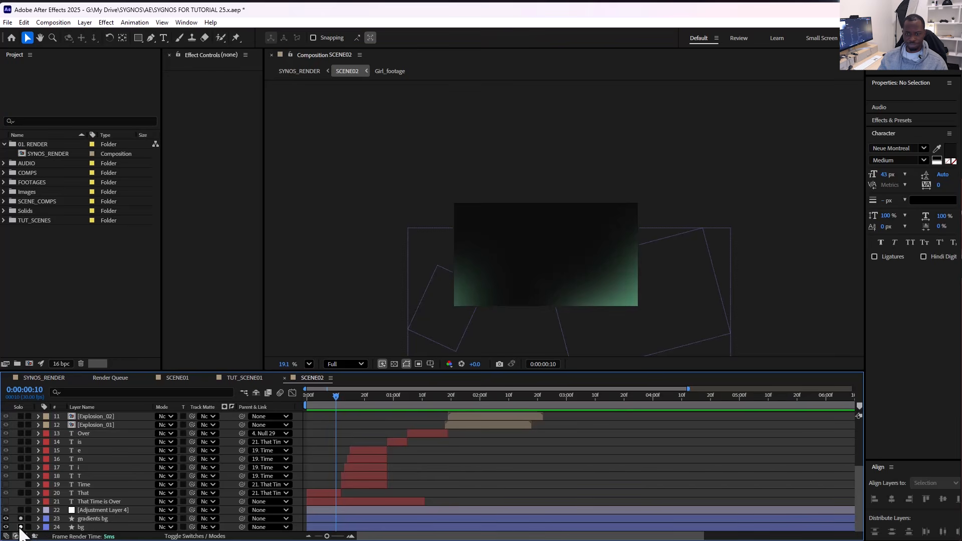
left_click(78, 526)
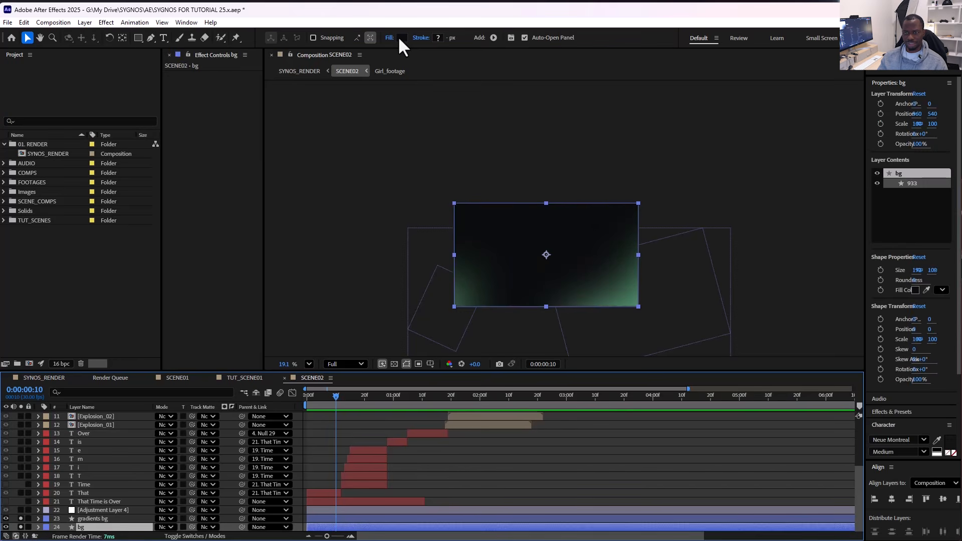
left_click(397, 36)
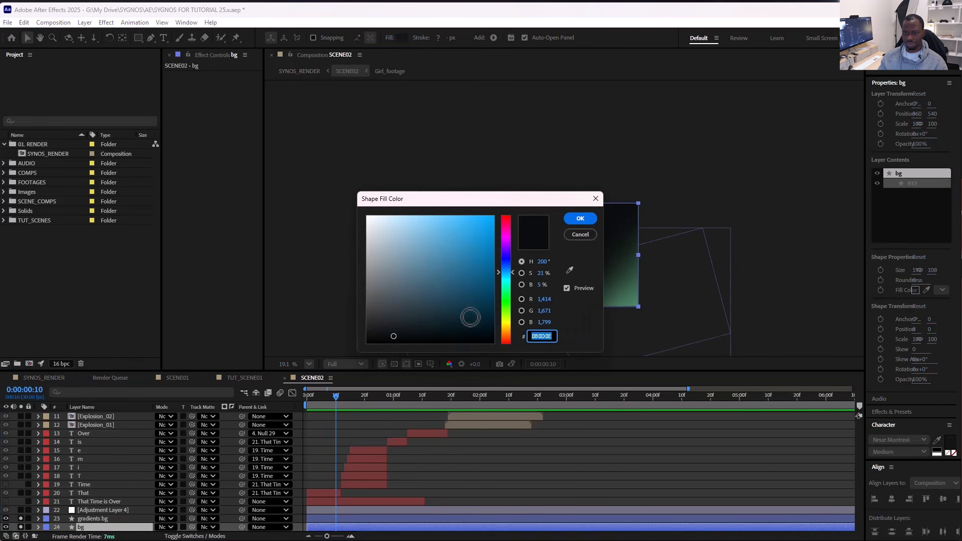
left_click(581, 218)
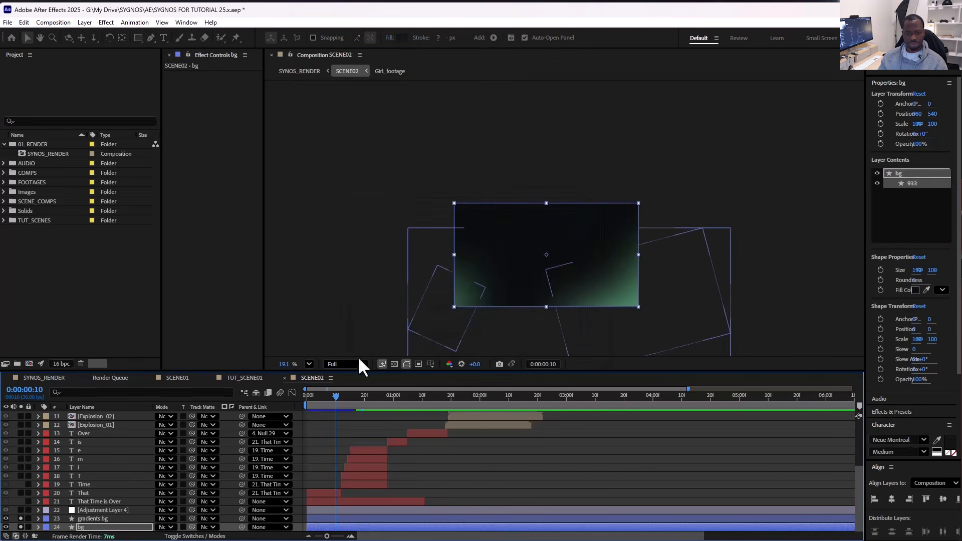
Step: Compare the gradients bg shapes with both Gaussian Blur effects switched off and back on
left_click(93, 519)
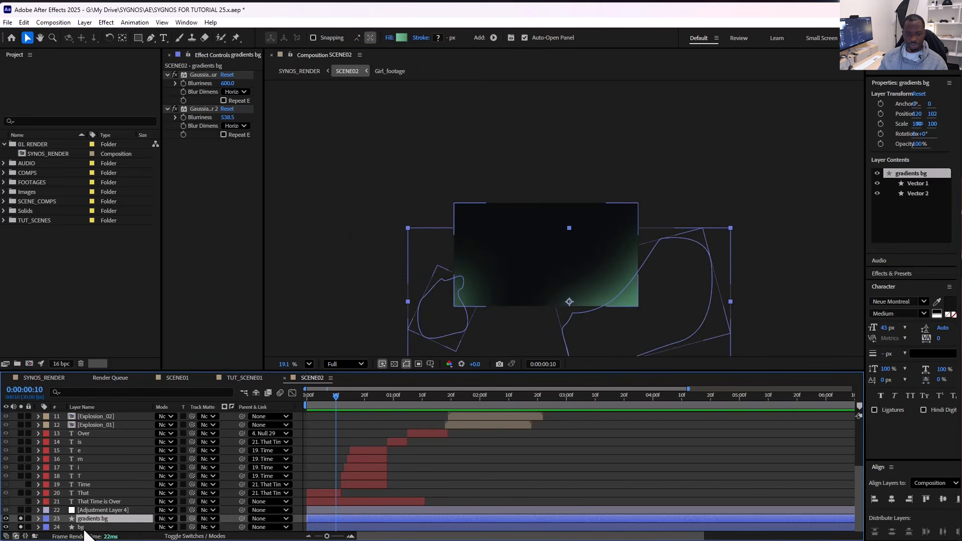
left_click(467, 296)
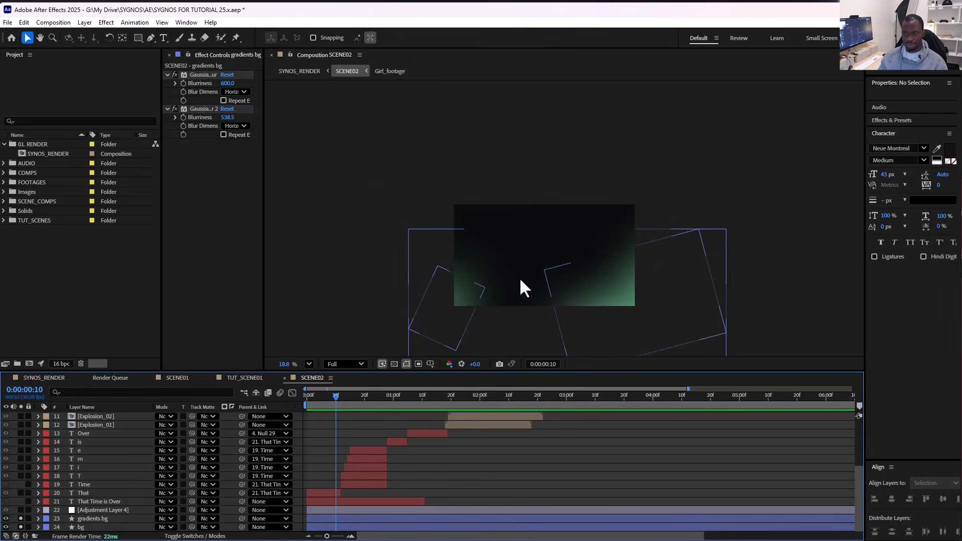
left_click(174, 74)
left_click(174, 109)
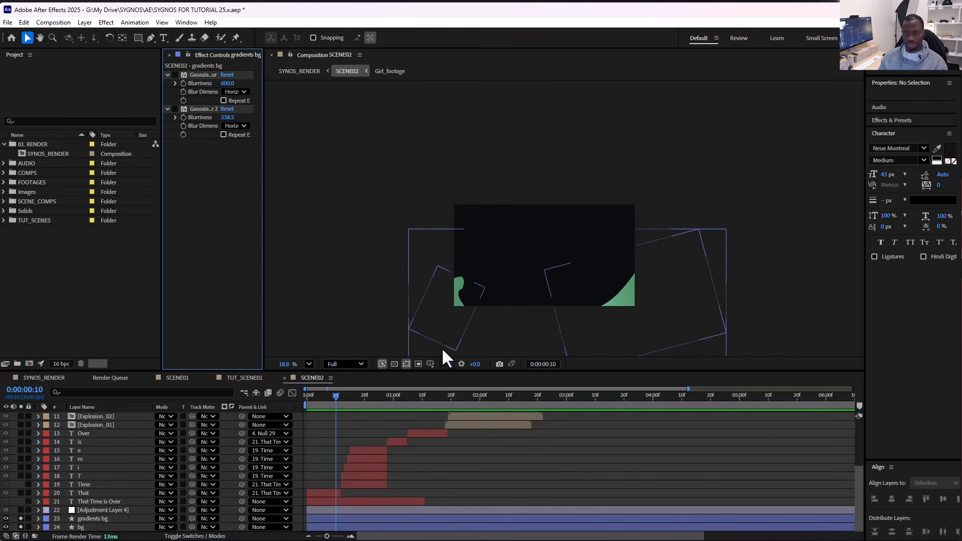
left_click(503, 295)
scroll(614, 293, "down", 1)
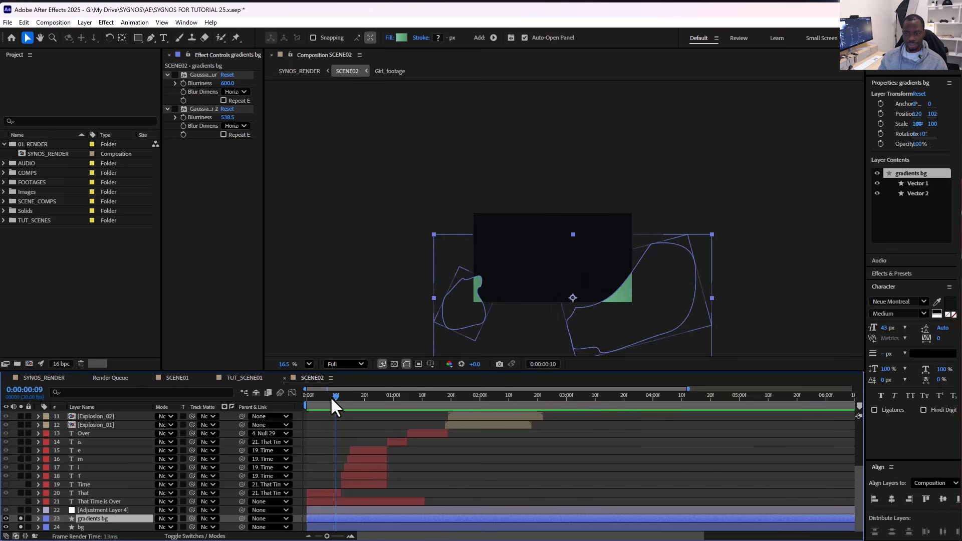
left_click(175, 74)
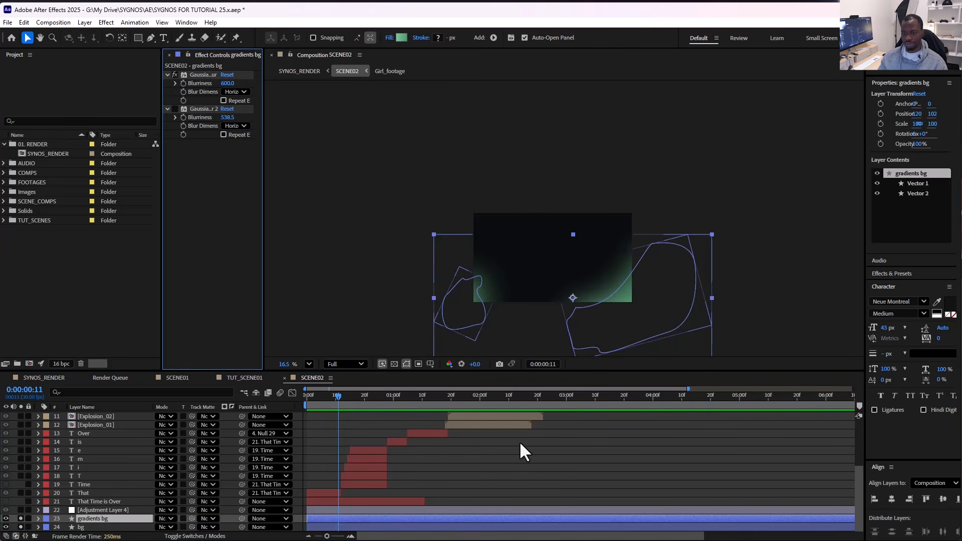
left_click(175, 109)
left_click_drag(344, 396, 332, 394)
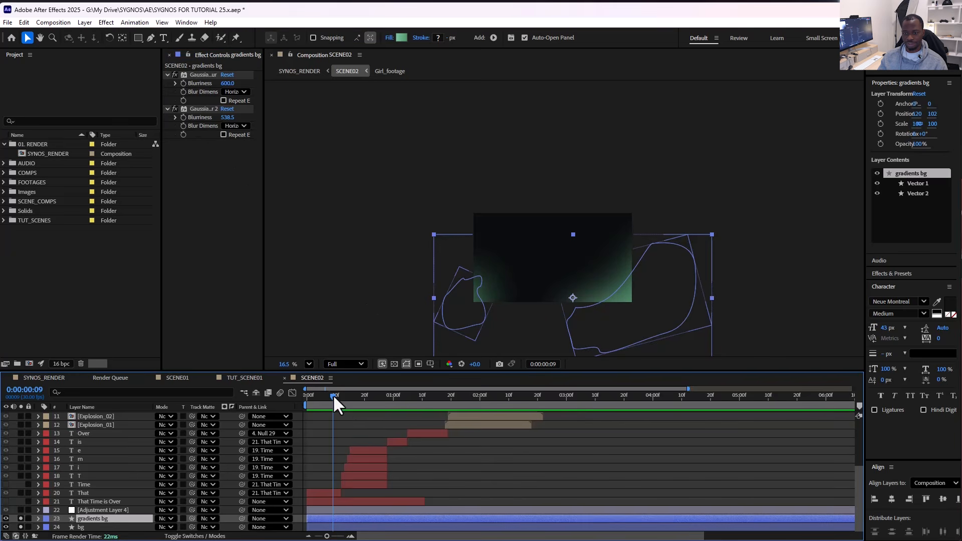
Step: Solo Adjustment Layer 4 as well and examine its Turbulent Displace effect on the gradient background
left_click(20, 510)
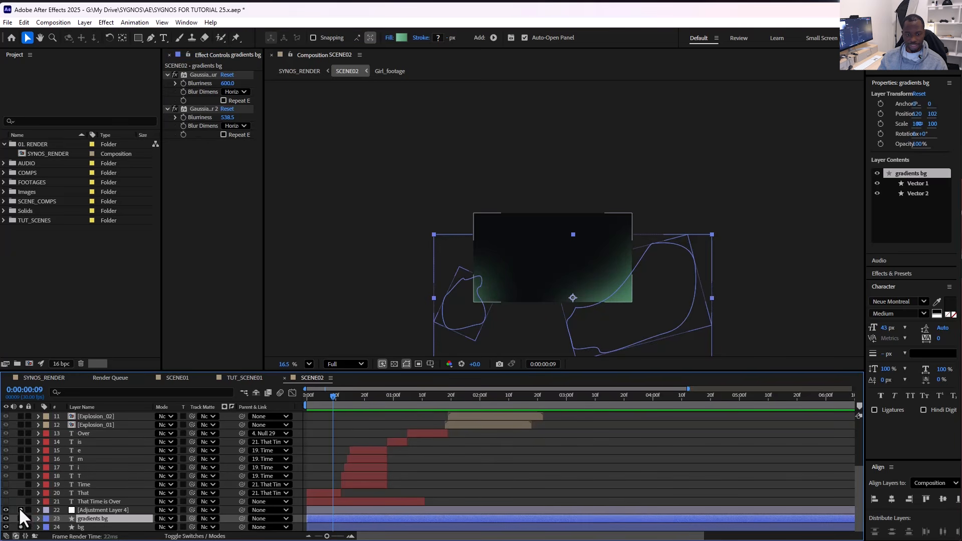
left_click(84, 510)
left_click(202, 75)
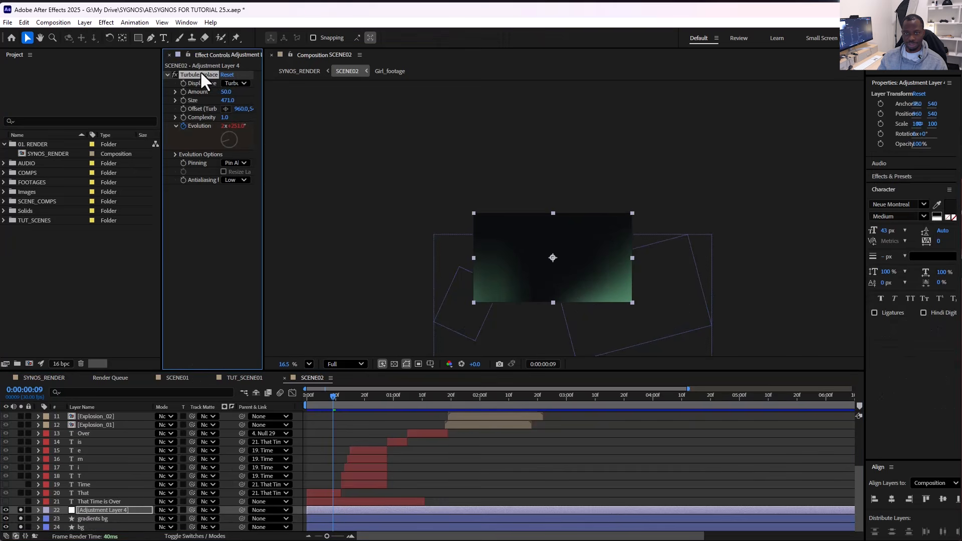
mouse_move(331, 401)
left_mouse_down()
mouse_move(318, 397)
mouse_move(535, 408)
mouse_move(336, 401)
left_mouse_up()
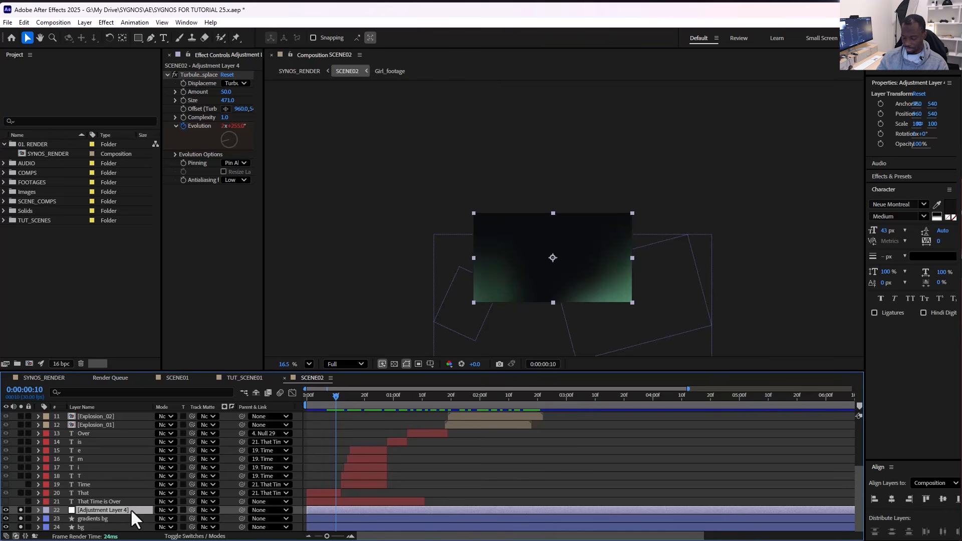
Step: Rename Adjustment Layer 4 as Turb_Dis and turn off solo for it and the two background layers
type("Turb_Dis")
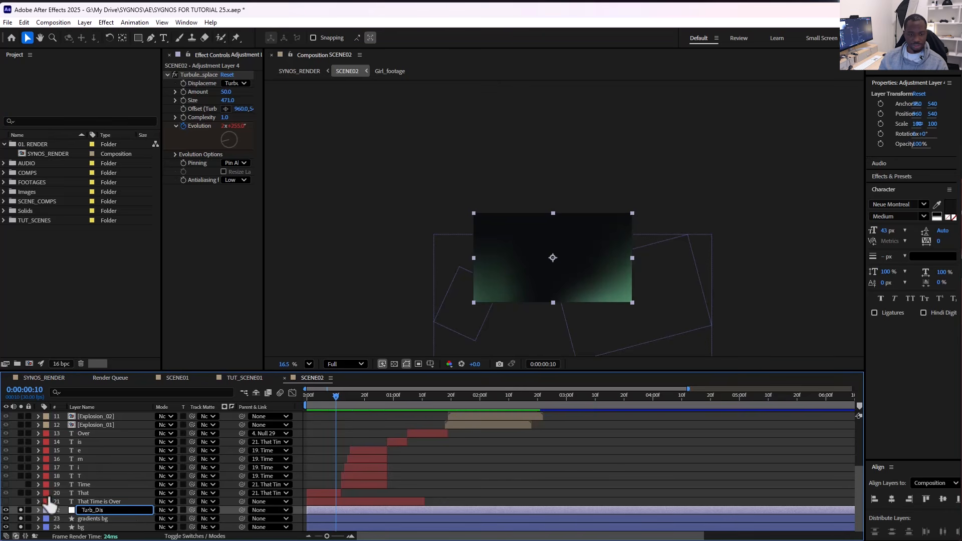
left_click(307, 469)
left_click(118, 509)
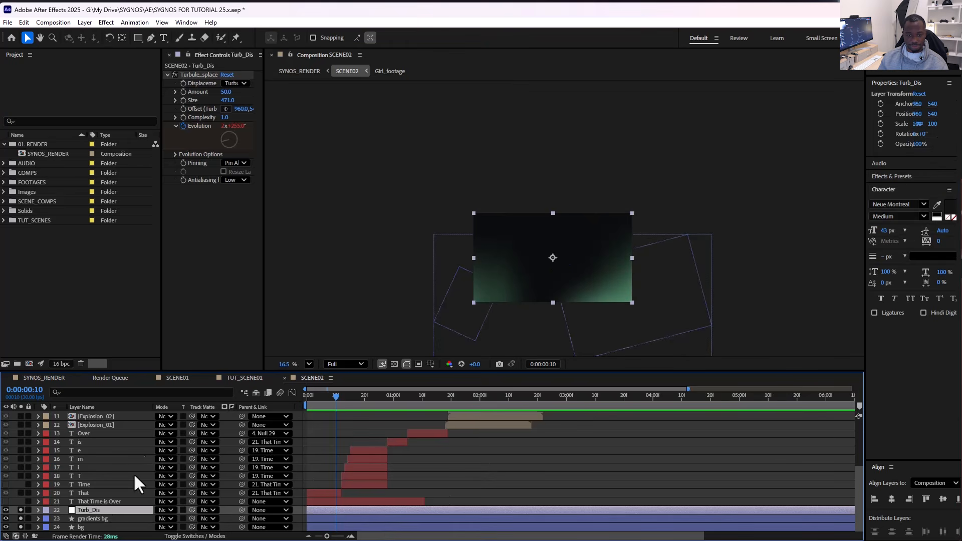
left_click(20, 509)
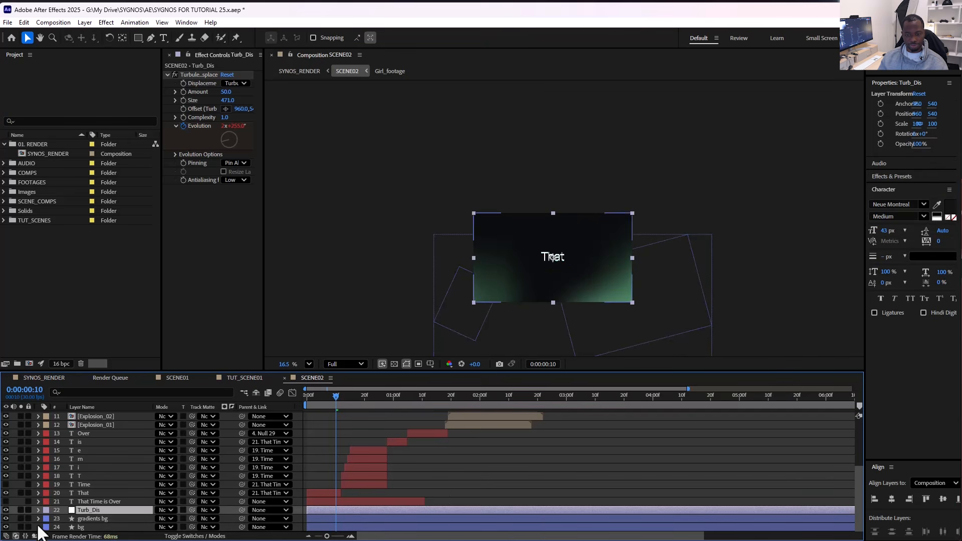
Step: Make the "That Time is Over" text layer visible, solo it, and view it enlarged at 0:00:00:14
left_click(96, 501)
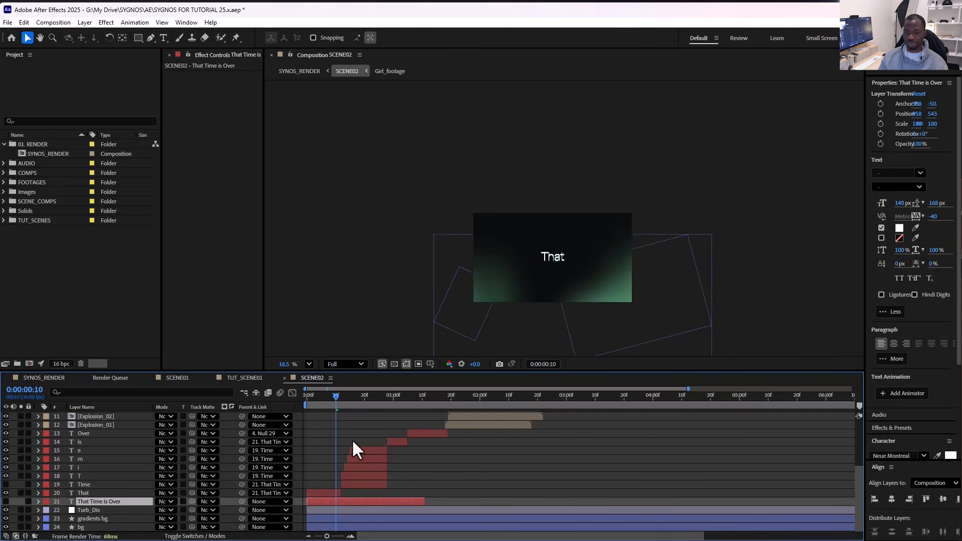
left_click(6, 501)
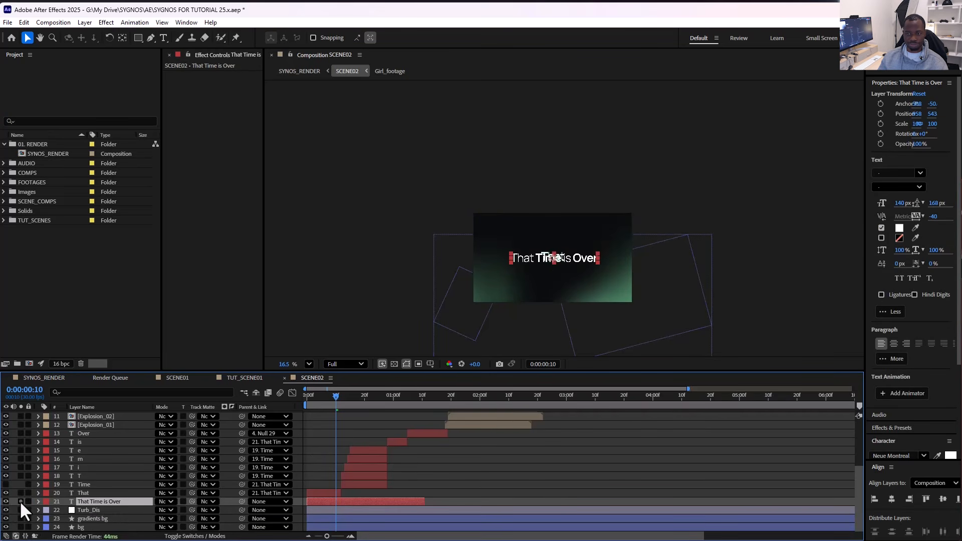
left_click(20, 501)
left_click(437, 454)
mouse_move(337, 397)
left_mouse_down()
mouse_move(366, 402)
mouse_move(350, 403)
left_mouse_up()
scroll(562, 277, "up", 4)
scroll(561, 278, "up", 1)
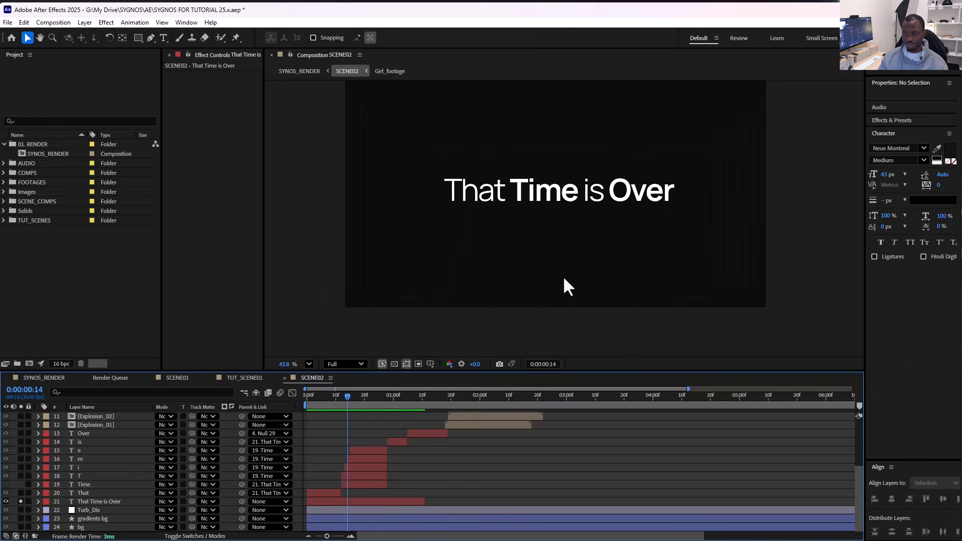
Step: Turn off solo and visibility for the "That Time is Over" text layer, and view the "That" layer at 0:00:00:02
left_click(20, 501)
left_click(5, 501)
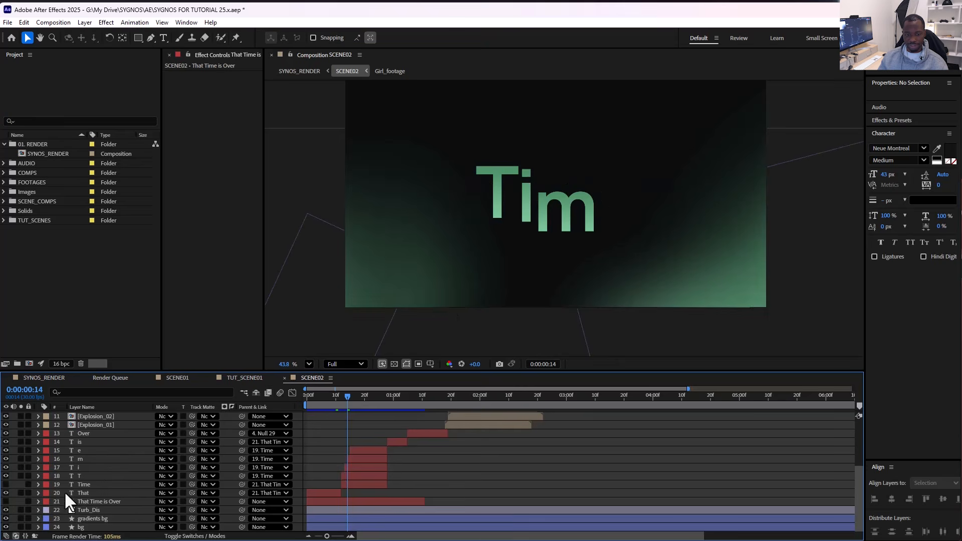
left_click(83, 493)
mouse_move(331, 397)
left_mouse_down()
mouse_move(320, 398)
mouse_move(387, 400)
mouse_move(311, 398)
left_mouse_up()
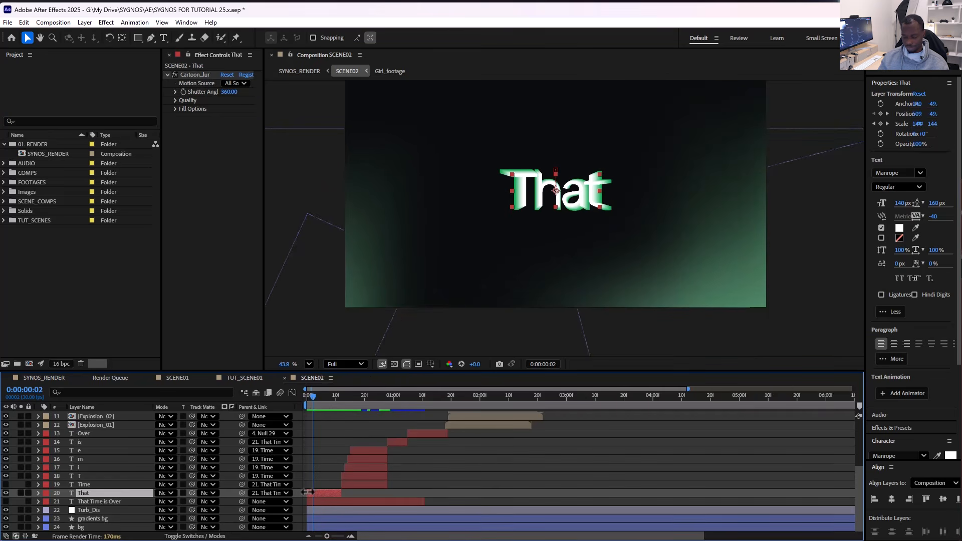
Step: Reveal the "That" layer's Position and Scale keyframes, examine their speed graph, and scrub its animation between 0:00:00:10 and 0:00:00:01
key("u")
key("equal")
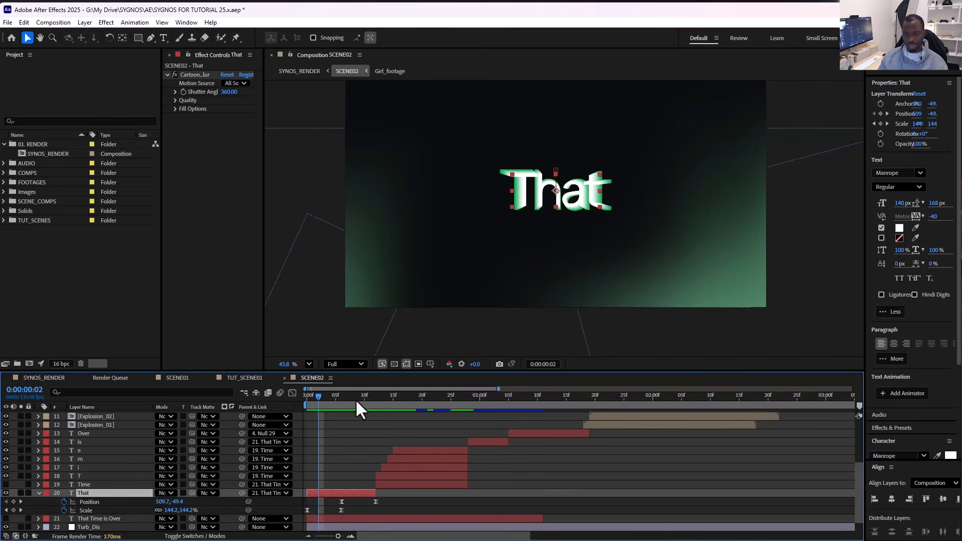
left_click_drag(322, 402, 363, 409)
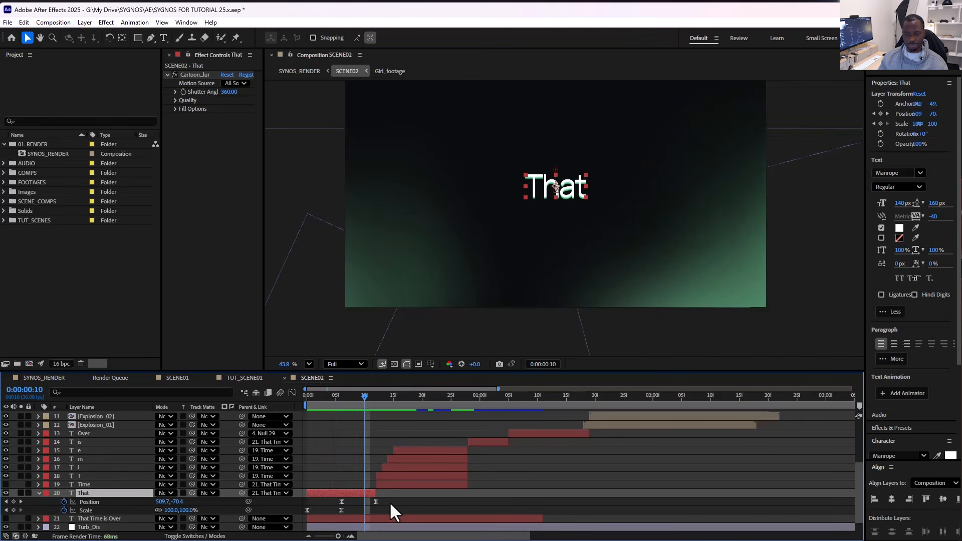
left_click_drag(393, 511, 307, 516)
left_click(292, 392)
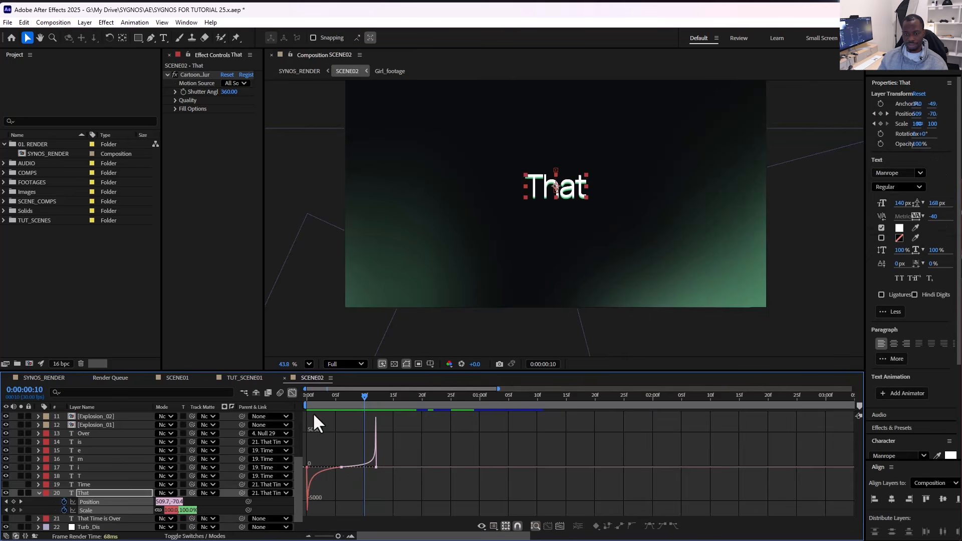
left_click(292, 393)
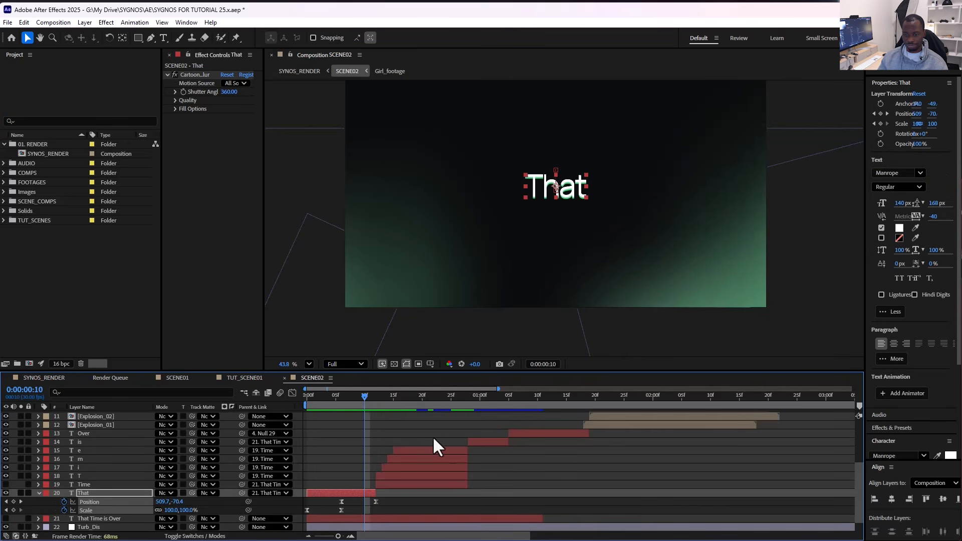
left_click_drag(364, 396, 313, 399)
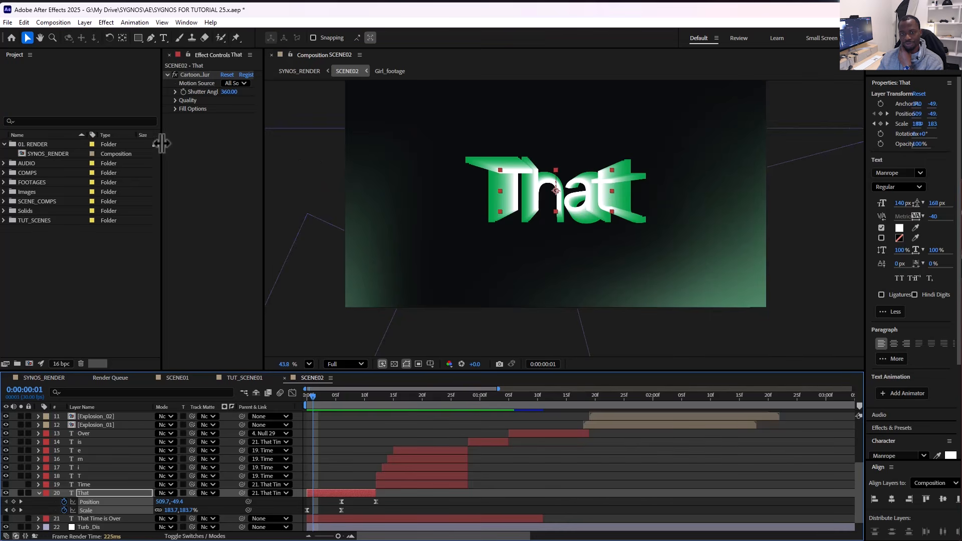
Step: Widen the effect settings area and expand Cartoon Moblur's Shutter Angle, Quality and Fill Options on the "That" layer
left_click_drag(162, 143, 128, 144)
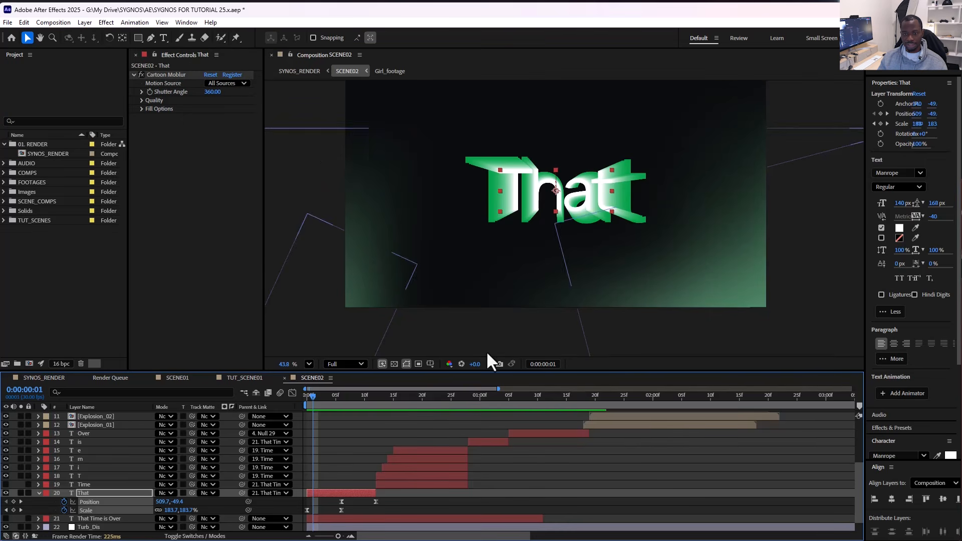
left_click(339, 474)
left_click(334, 492)
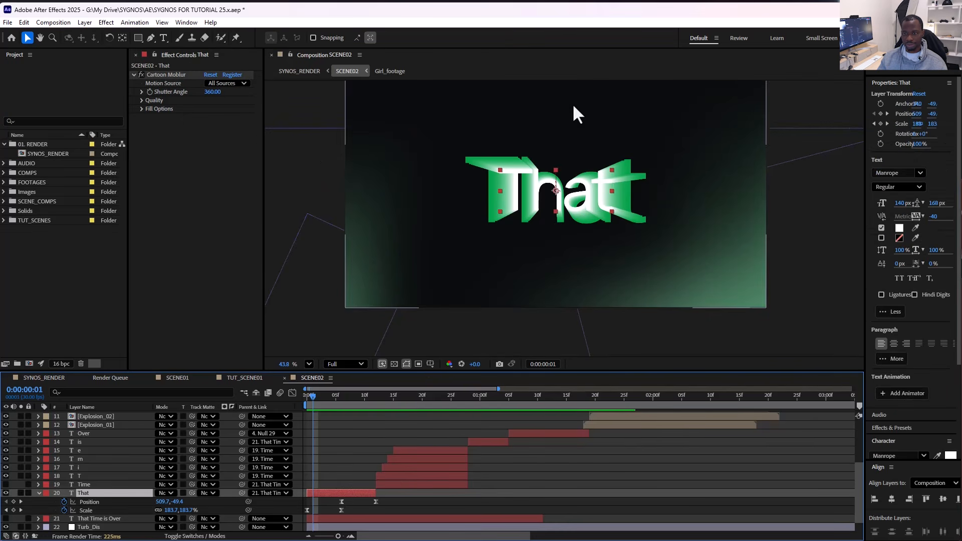
left_click(175, 80)
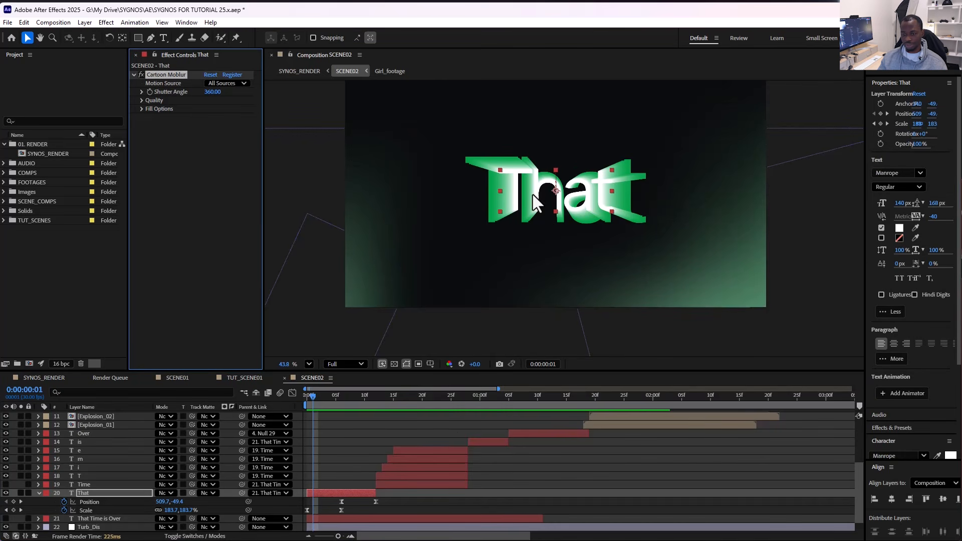
left_click(142, 92)
left_click(142, 122)
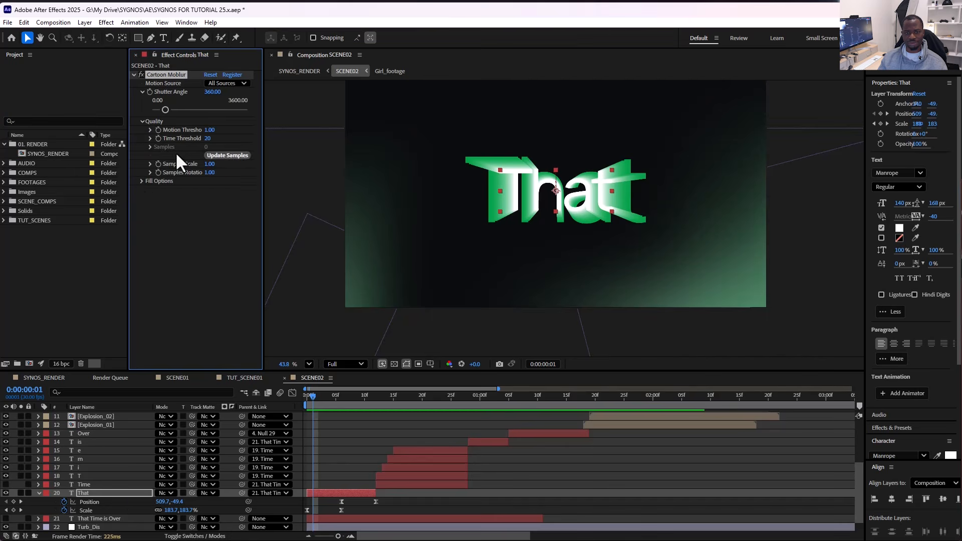
left_click(143, 180)
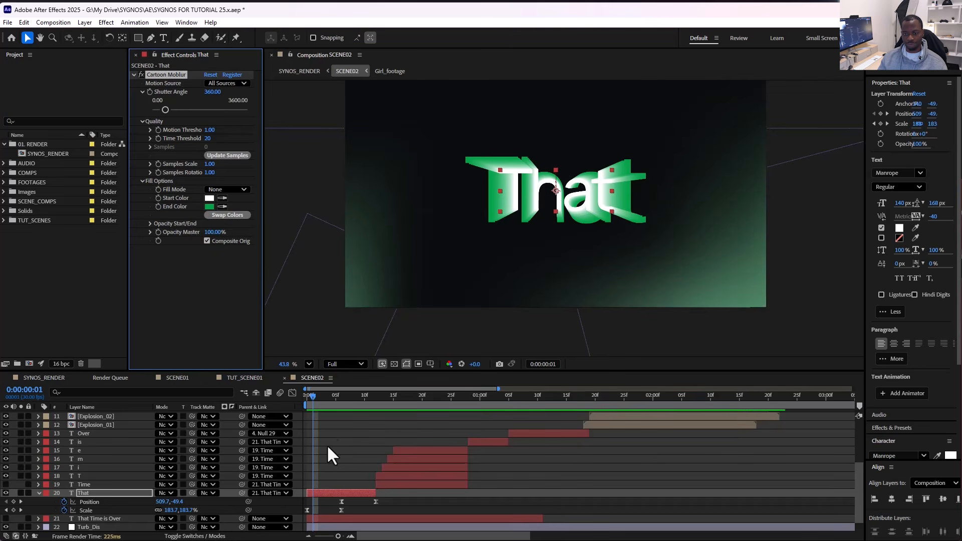
Step: View the "That" text with Cartoon Moblur switched off, and scrub on to the "Time" text at 0:00:00:17
left_click(141, 74)
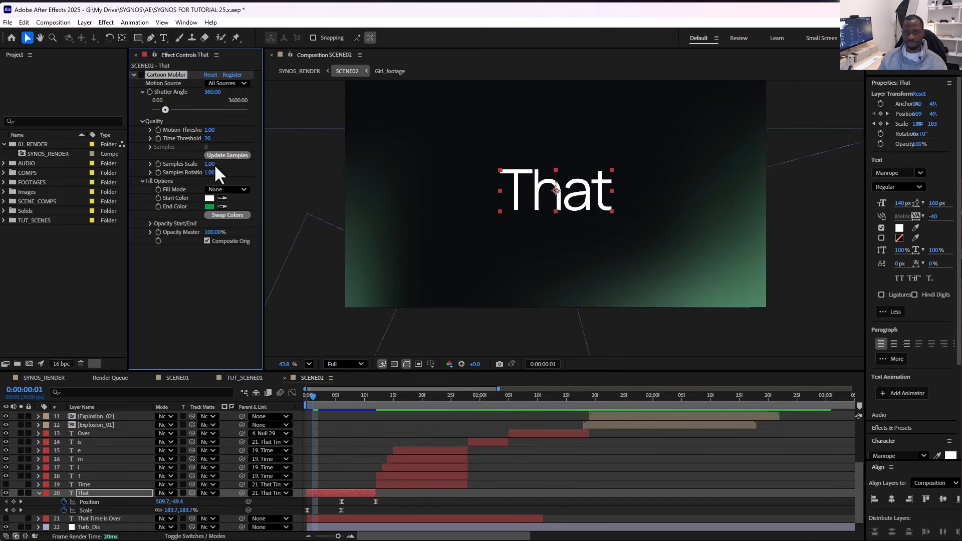
mouse_move(314, 395)
left_mouse_down()
mouse_move(335, 397)
mouse_move(316, 398)
left_mouse_up()
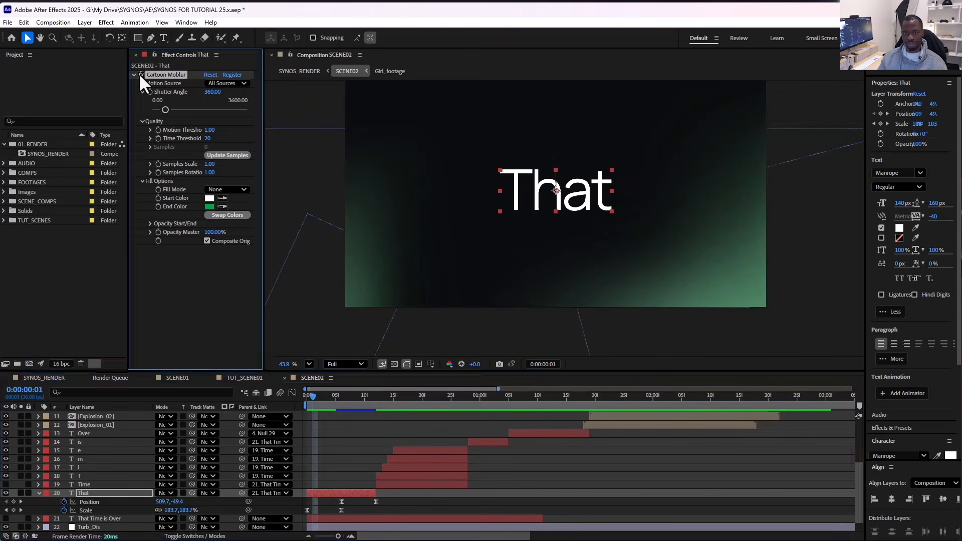
left_click_drag(313, 396, 406, 402)
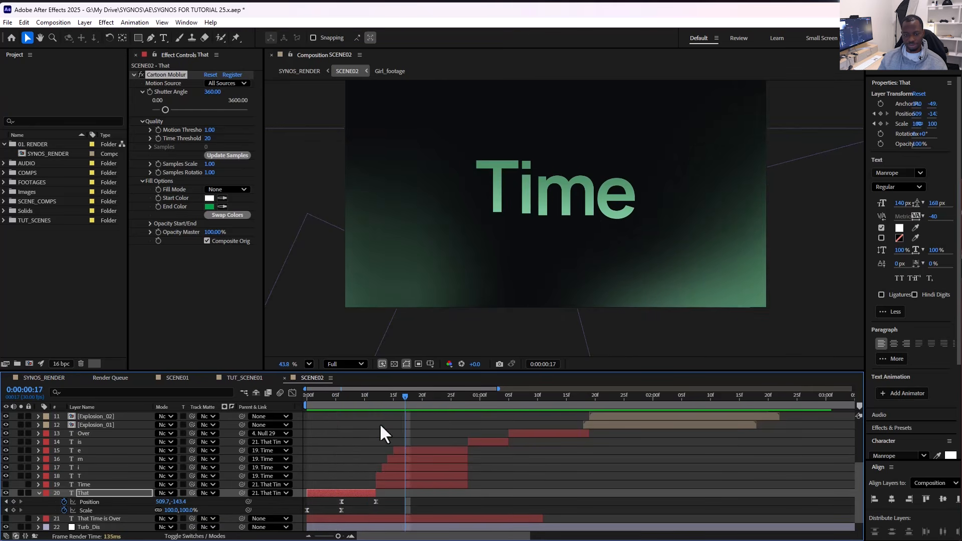
Step: Reveal the Position keyframes of the four letter layers T, i, m and e
left_click(84, 476)
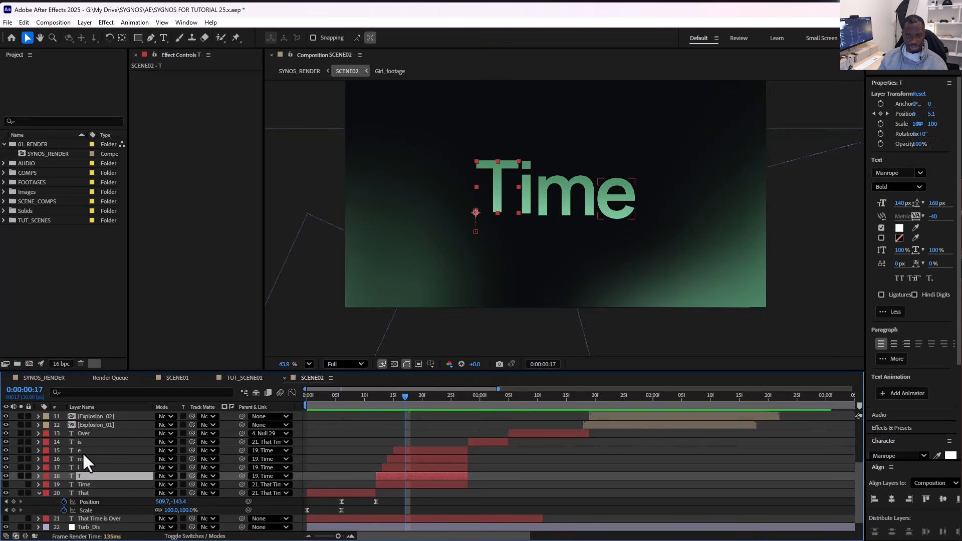
left_click(82, 451, "shift")
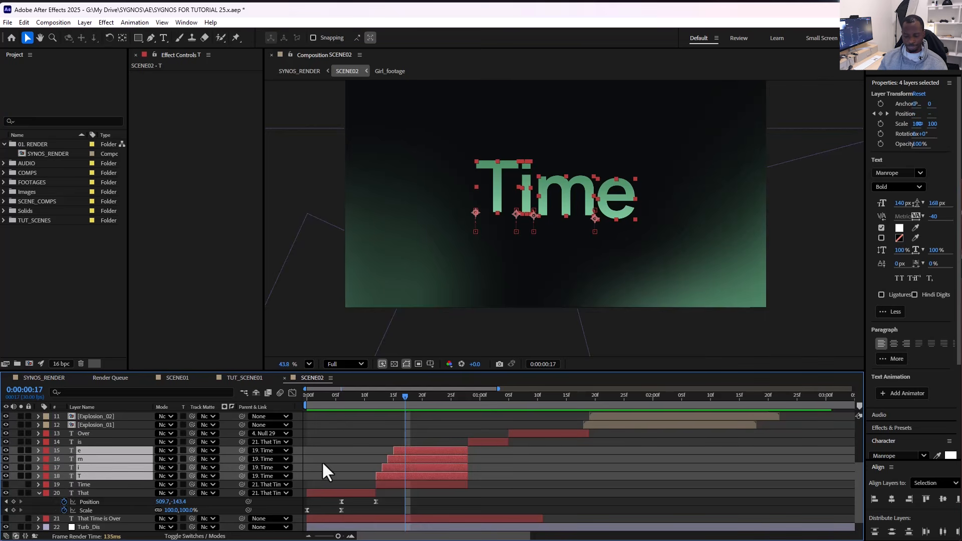
left_click(400, 396)
left_click_drag(400, 395, 410, 403)
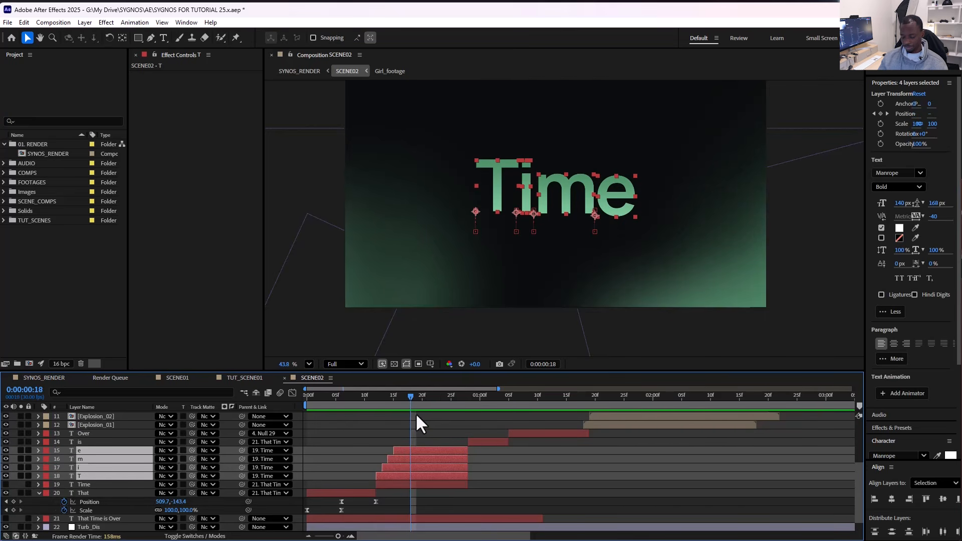
key("p")
left_click(390, 447)
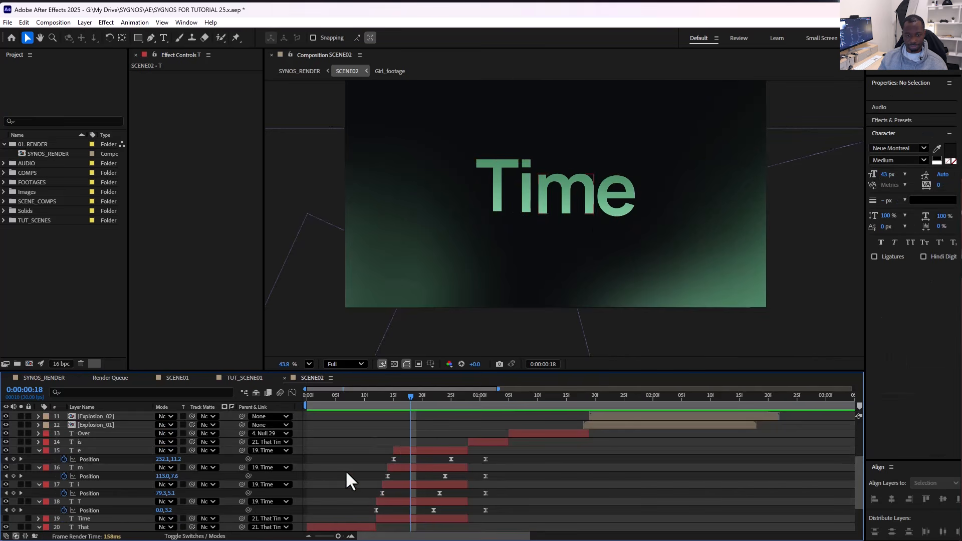
scroll(290, 483, "down", 1)
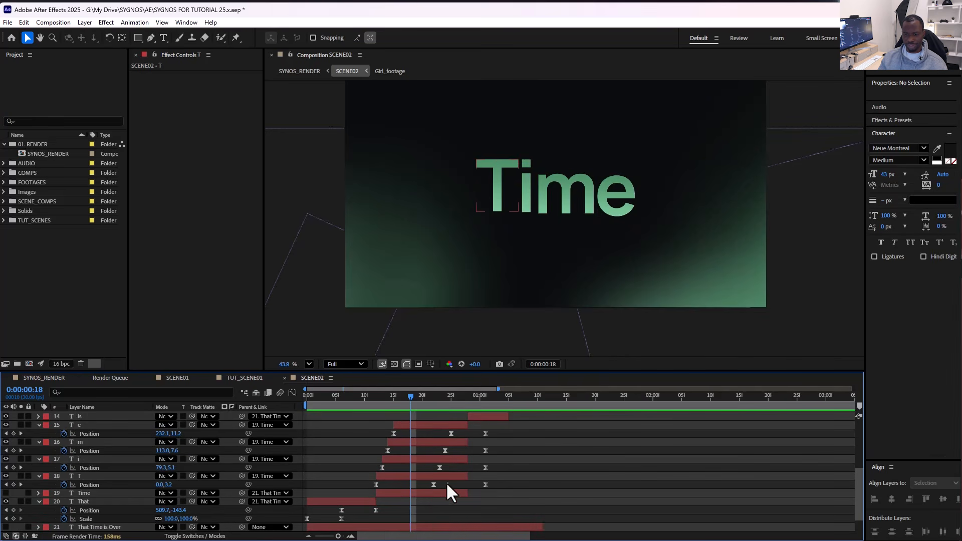
Step: Examine the speed graph of the T layer's first Position keyframes, and return to the layer bars
left_click_drag(447, 484, 354, 509)
key("shift+F3")
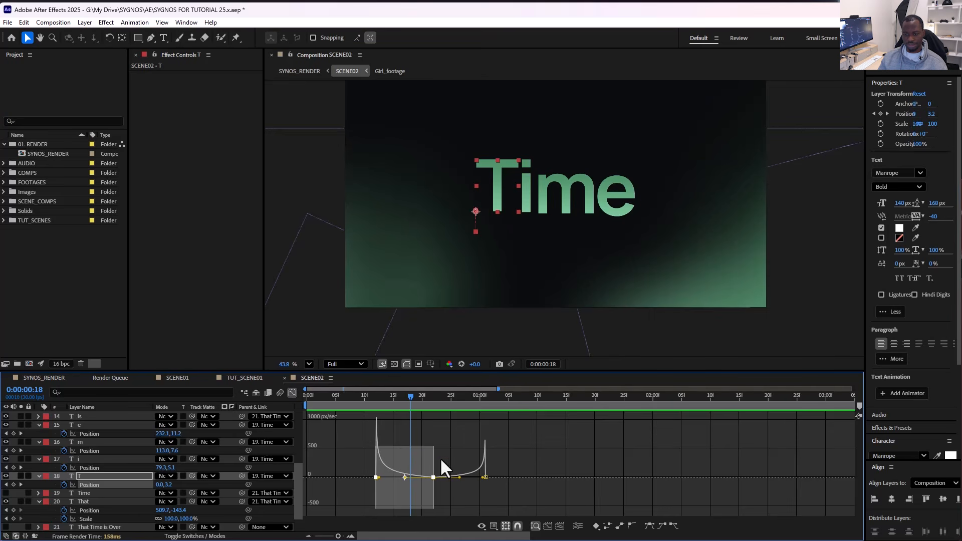
left_click(292, 393)
Step: Scrub through the "Time" letter animation up to 0:00:00:27 and back to the e layer's middle Position keyframe at 0:00:00:25
left_click_drag(375, 407, 456, 406)
scroll(470, 425, "up", 3)
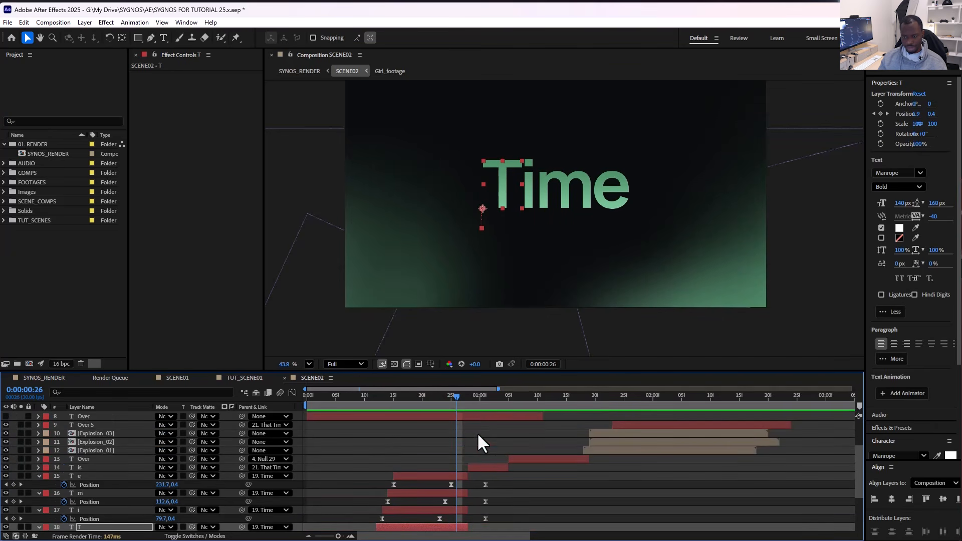
left_click(463, 400)
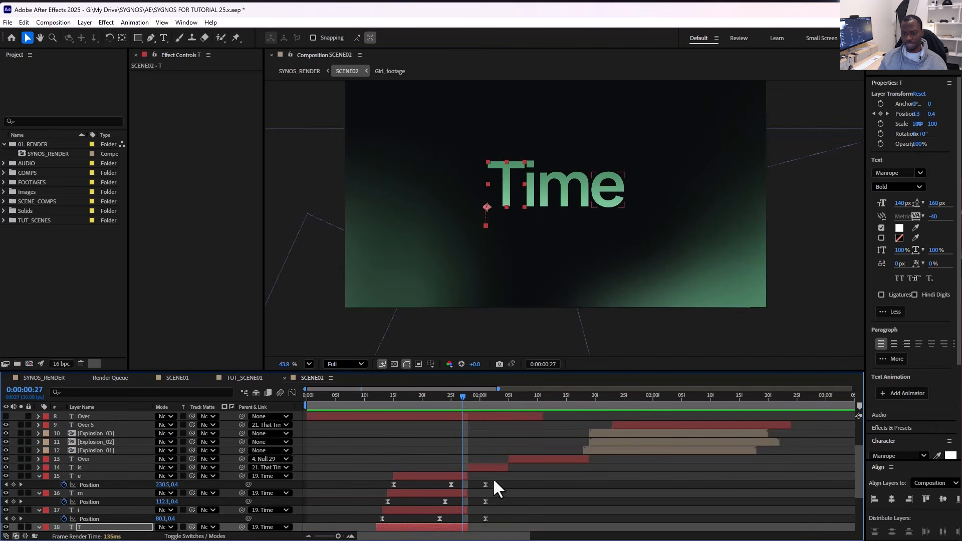
scroll(495, 489, "down", 3)
left_click(501, 444)
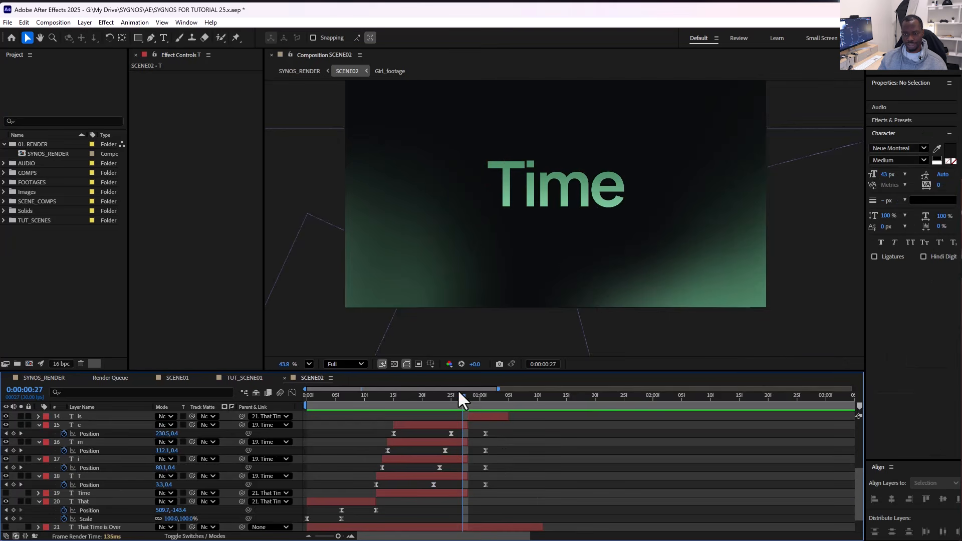
mouse_move(461, 399)
left_mouse_down()
mouse_move(431, 399)
mouse_move(450, 399)
left_mouse_up()
left_click(451, 433)
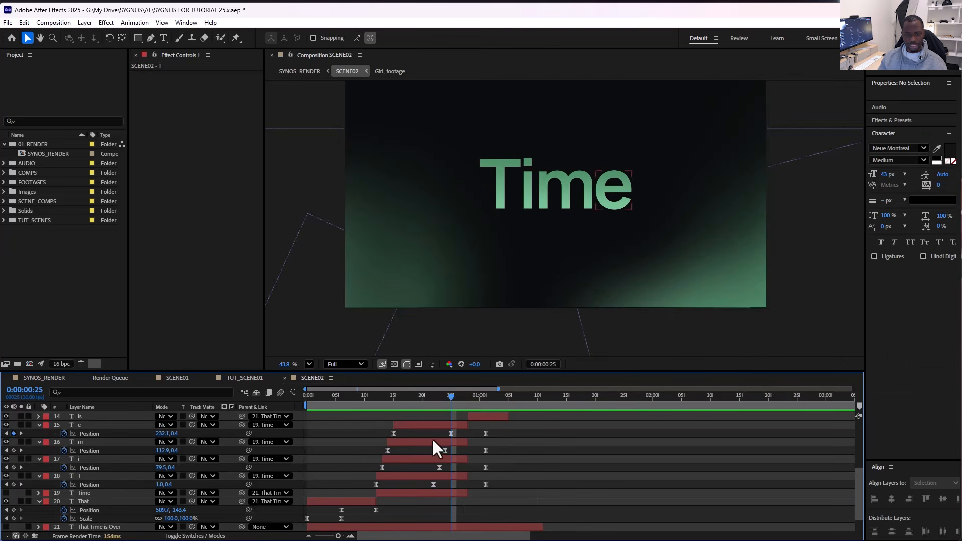
Step: Review the parenting of the e, m, i and T letter layers to the Time layer by selecting them together and individually
left_click(423, 426)
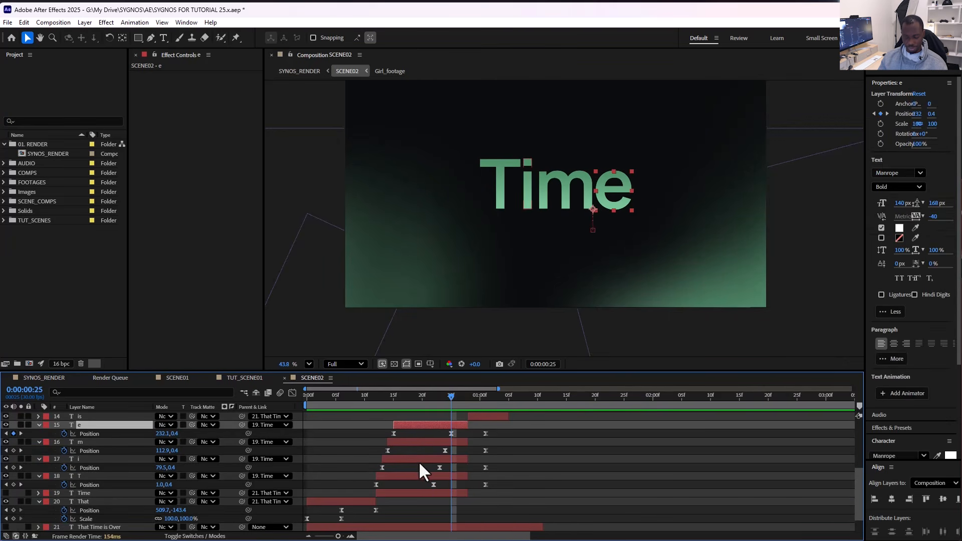
left_click(423, 475, "shift")
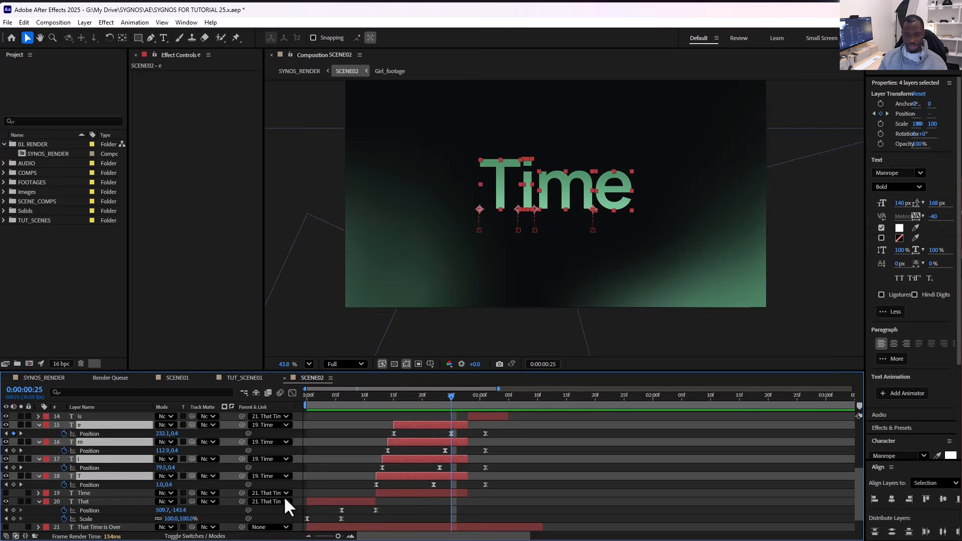
left_click(97, 494)
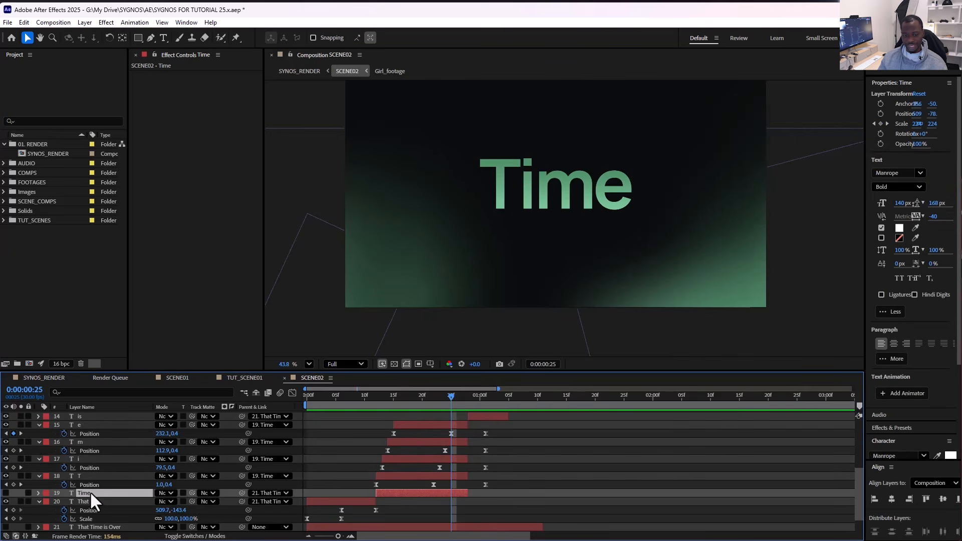
left_click(96, 476)
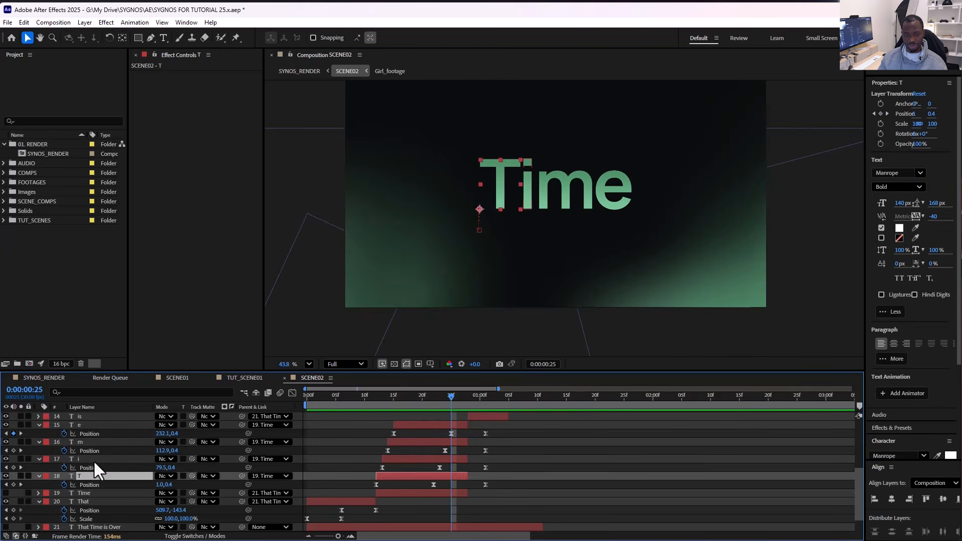
left_click(94, 460)
left_click(92, 443)
left_click(91, 426)
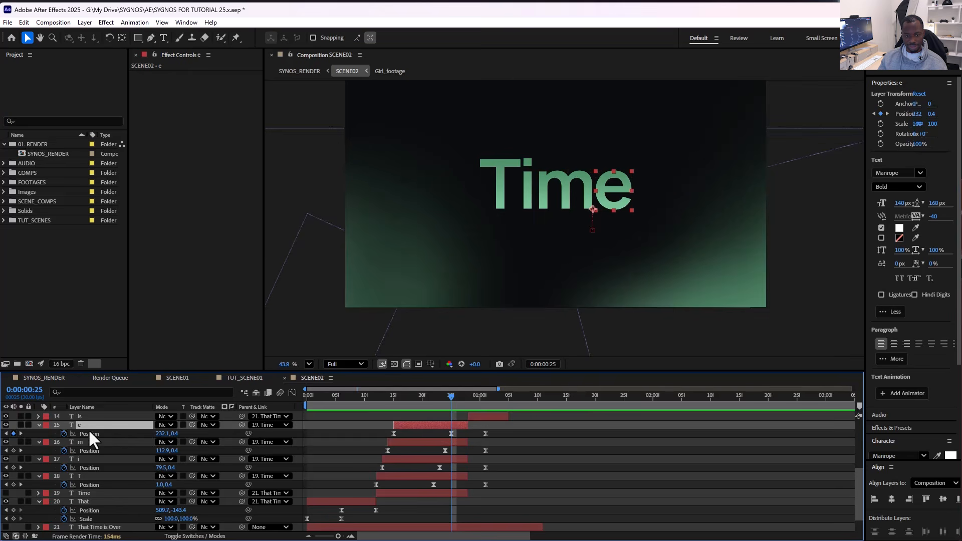
Step: Reveal the Time parent layer's Scale keyframes and compare them with the letter layers at 0:00:00:24
left_click(91, 493)
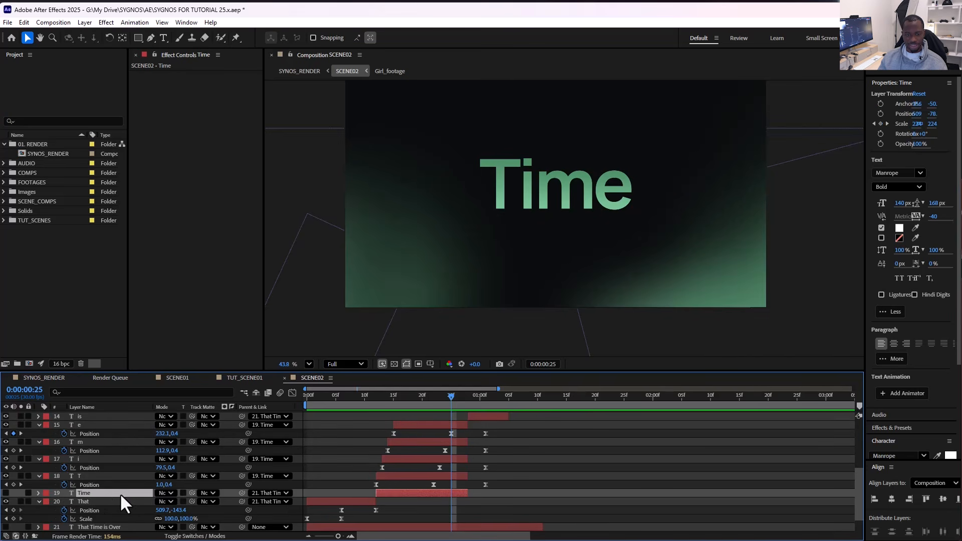
key("s")
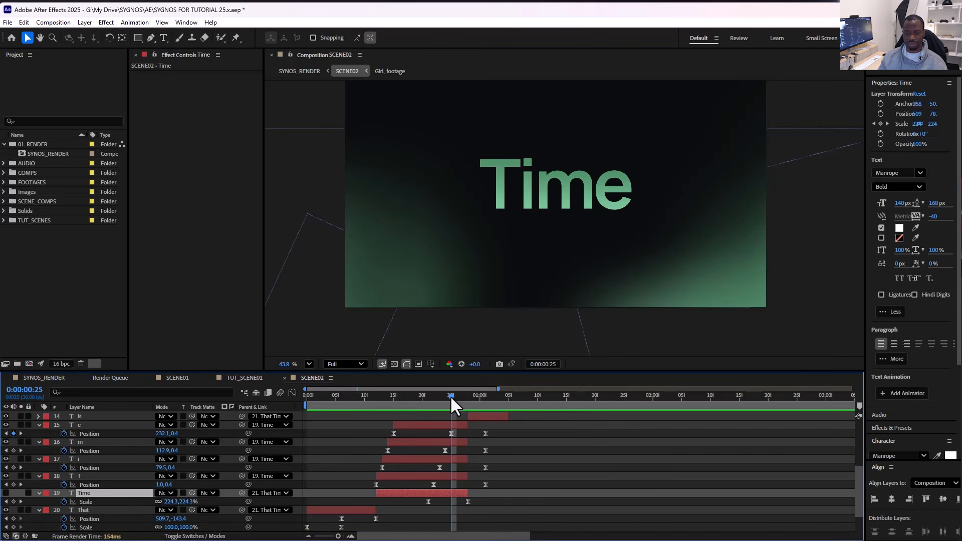
mouse_move(451, 395)
left_mouse_down()
mouse_move(428, 395)
mouse_move(444, 399)
left_mouse_up()
left_click(437, 426)
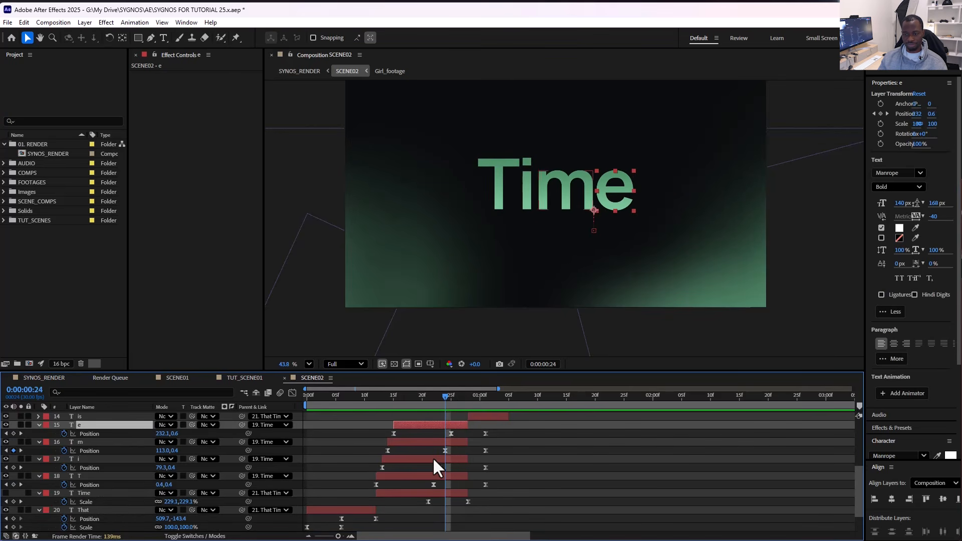
left_click(428, 477)
Step: Change the Time layer's label color to orange
left_click(429, 493)
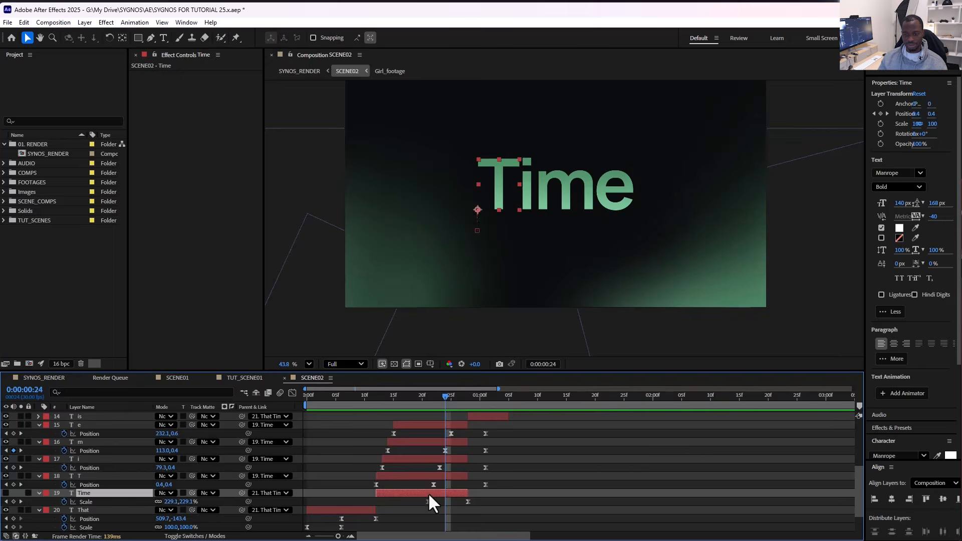
left_click(45, 493)
left_click(64, 426)
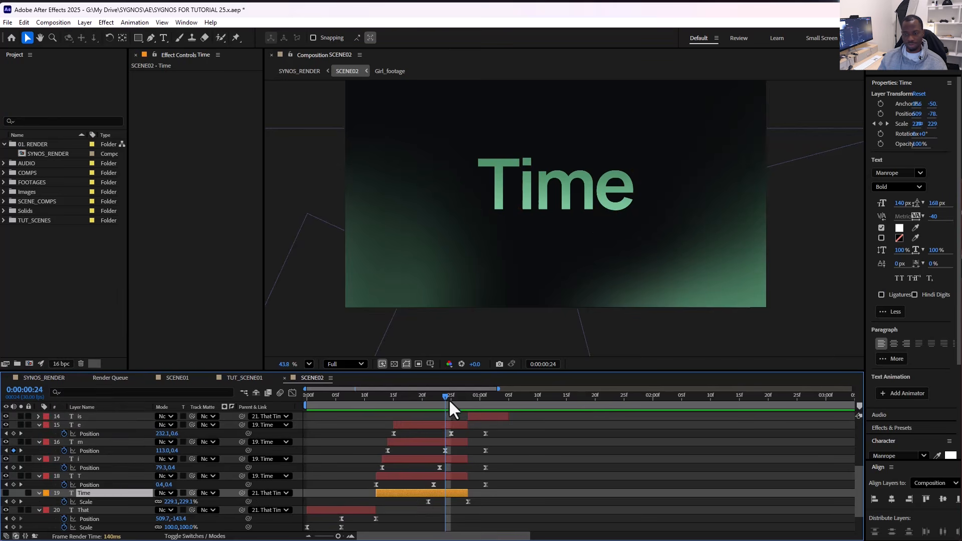
Step: Reveal the is layer's Scale keyframes, step through them to 0:00:01:05 and inspect their curve in the Graph Editor
left_click_drag(446, 397, 496, 398)
scroll(498, 418, "up", 5)
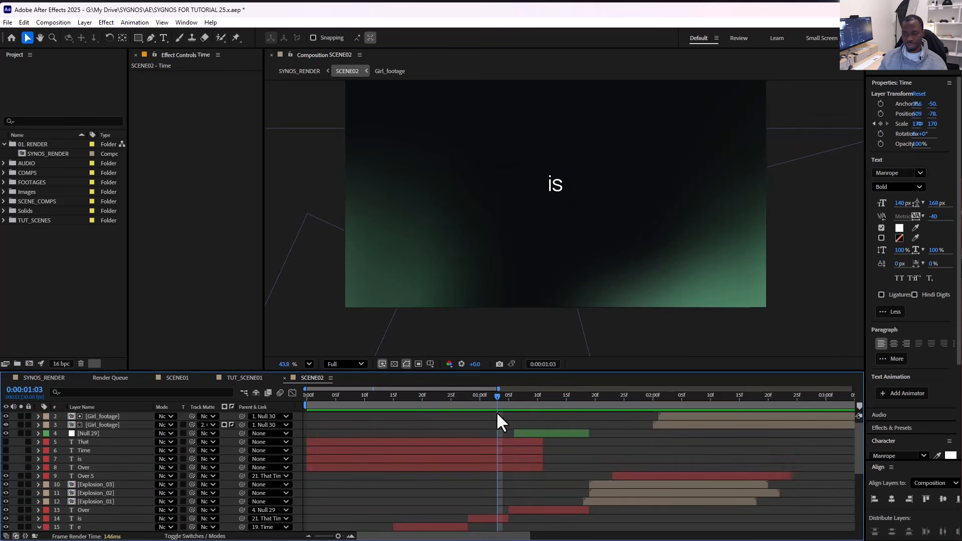
left_click(485, 468)
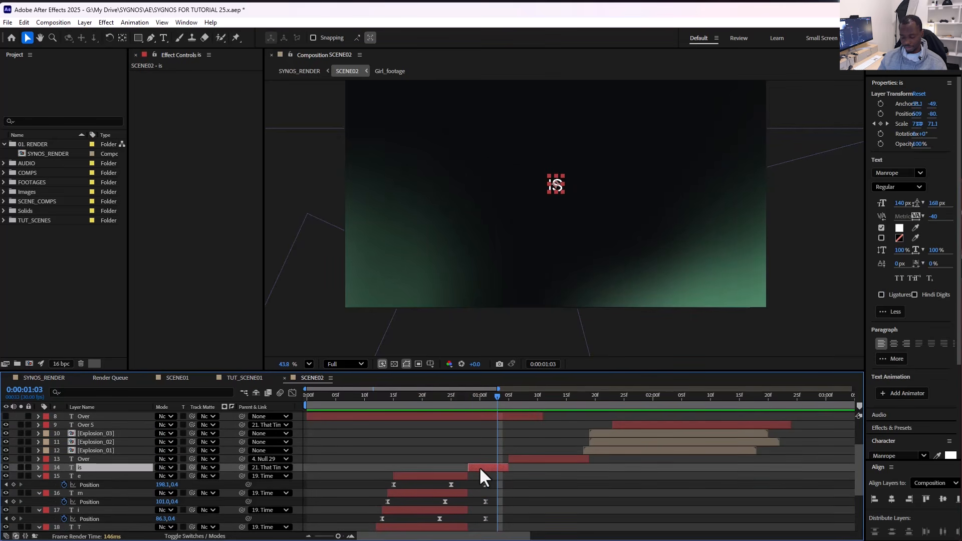
key("s")
mouse_move(497, 397)
left_mouse_down()
mouse_move(446, 398)
mouse_move(509, 407)
left_mouse_up()
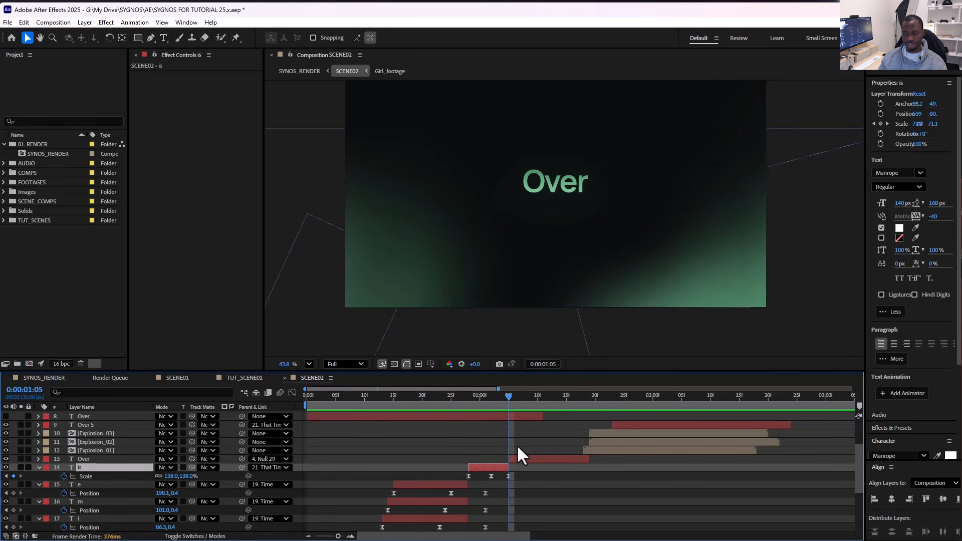
left_click_drag(523, 472, 464, 482)
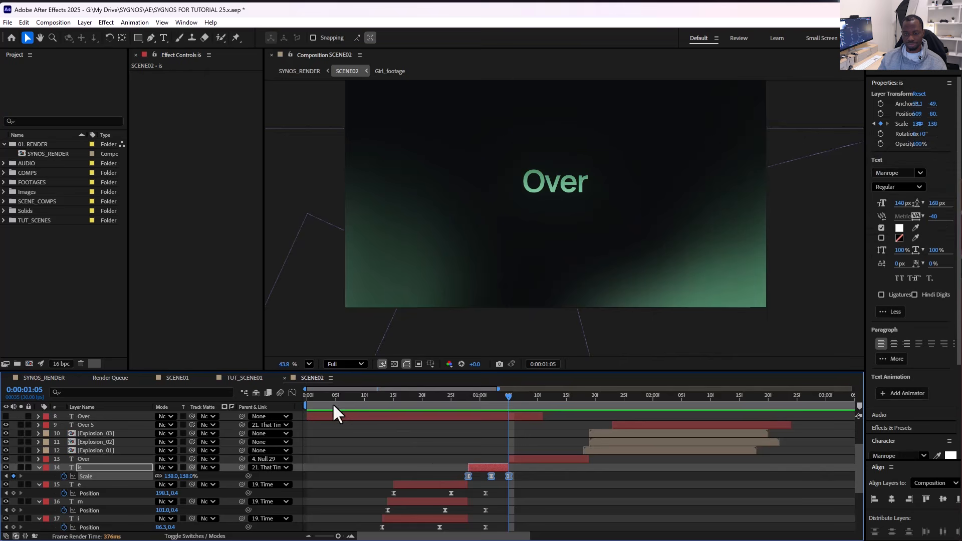
left_click(292, 393)
left_click(292, 393)
Step: Reveal all keyframes of the Over layer parented to Null 29 and review them at 0:00:01:14 and 0:00:01:07
left_click_drag(515, 399, 561, 405)
left_click(544, 459)
key("u")
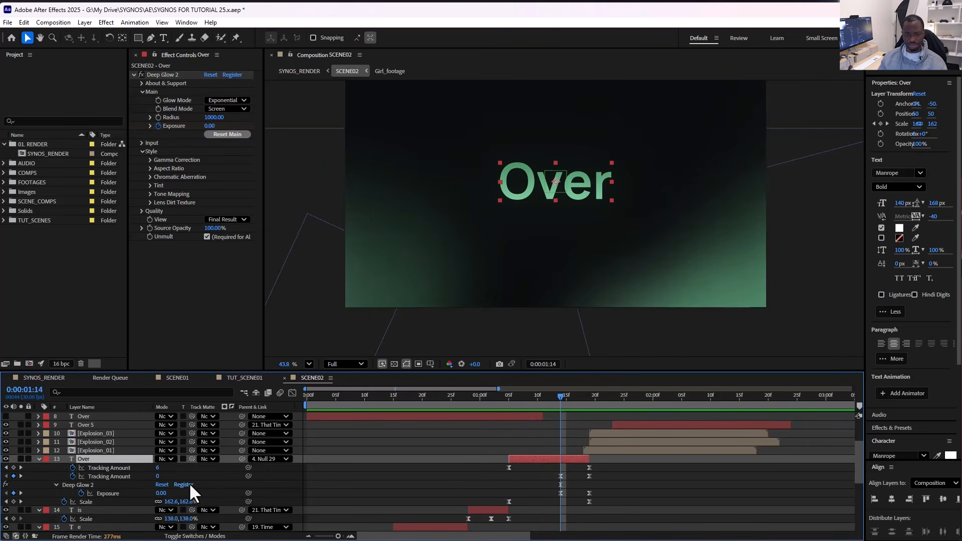
mouse_move(561, 398)
left_mouse_down()
mouse_move(511, 398)
mouse_move(561, 398)
left_mouse_up()
scroll(426, 463, "down", 2)
scroll(405, 466, "up", 1)
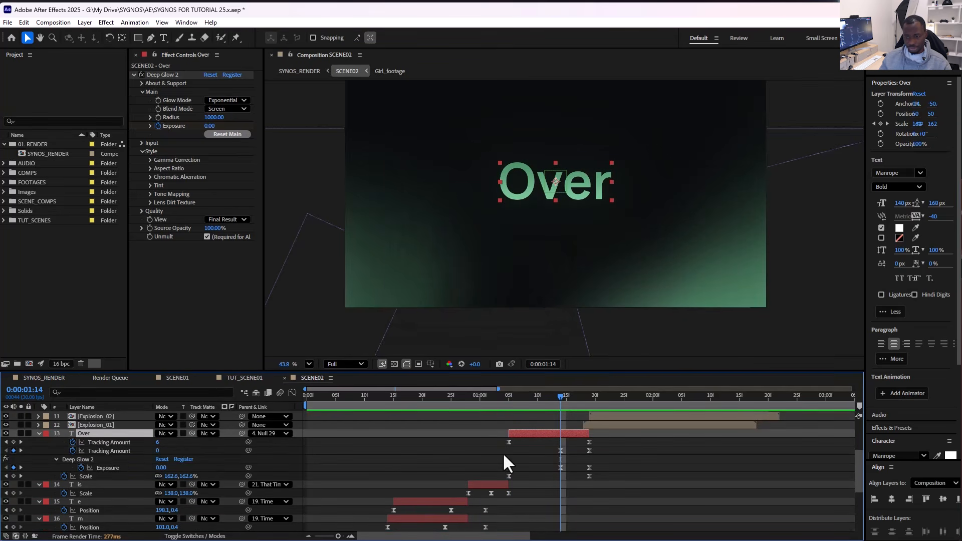
left_click(518, 425)
left_click_drag(509, 396, 520, 396)
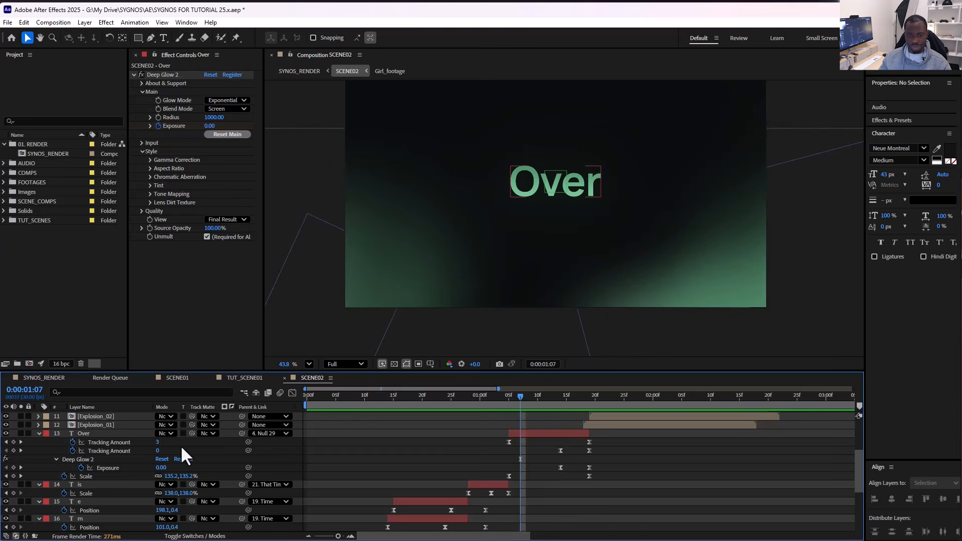
Step: Expand the Over layer's text animators and look through the list of properties that can be animated
left_click(39, 434)
left_click(39, 434)
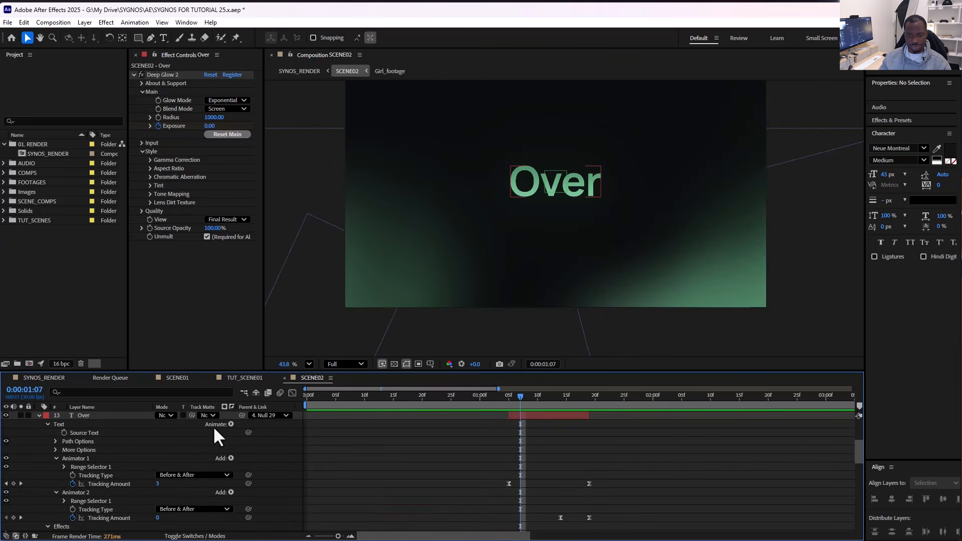
left_click(232, 424)
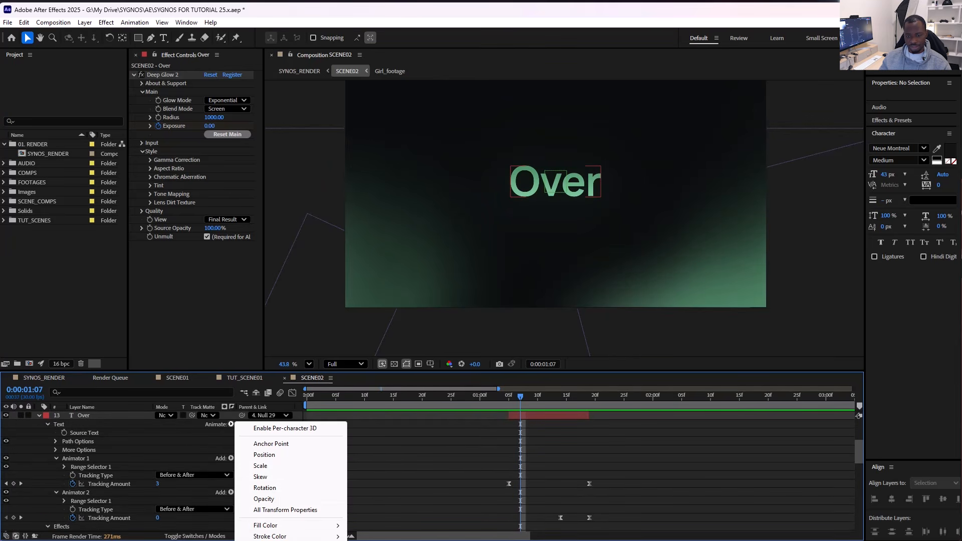
left_click(36, 438)
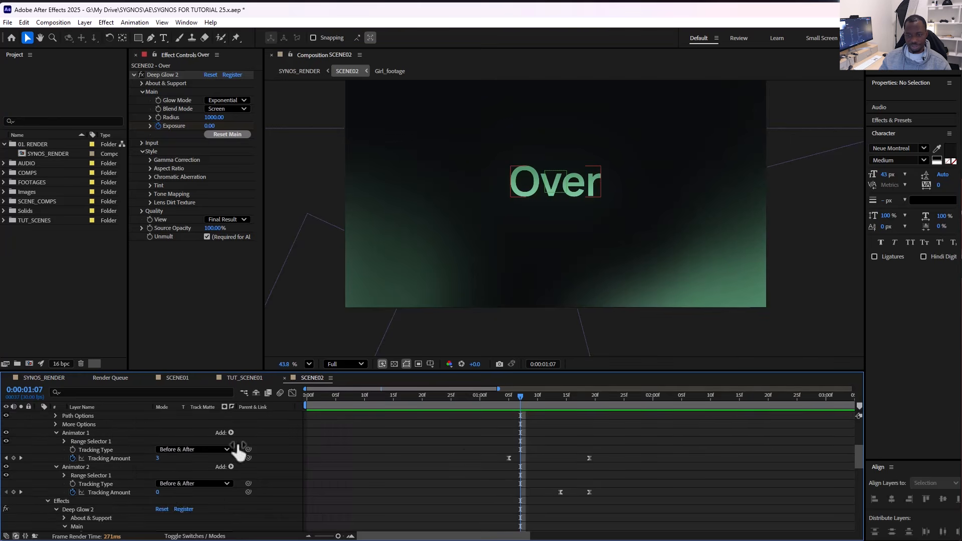
scroll(458, 440, "up", 3)
Step: Scrub the Over text's glow between 0:00:01:16 and 0:00:01:15, inspect its Deep Glow 2 effect and collapse the layer
left_click_drag(522, 401, 571, 398)
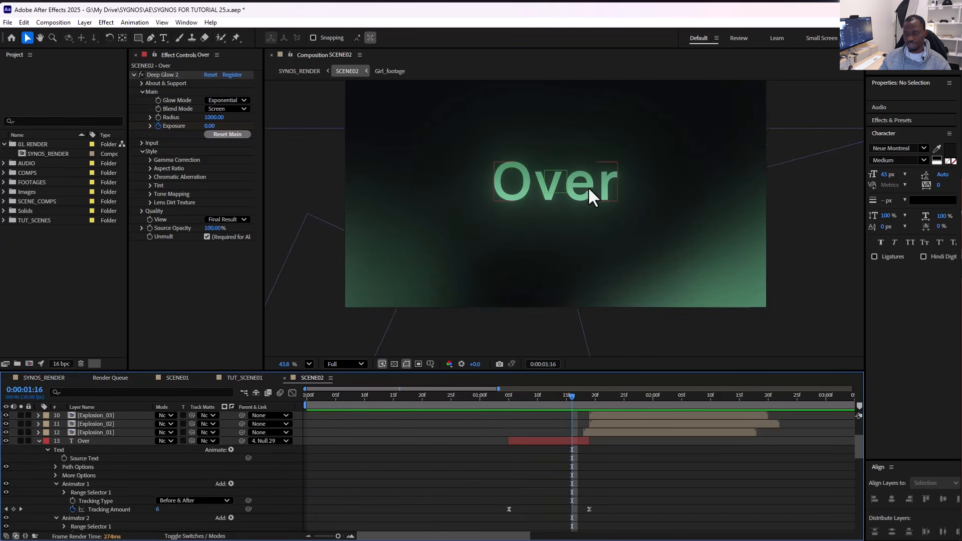
mouse_move(574, 399)
left_mouse_down()
mouse_move(545, 403)
mouse_move(573, 408)
mouse_move(566, 400)
left_mouse_up()
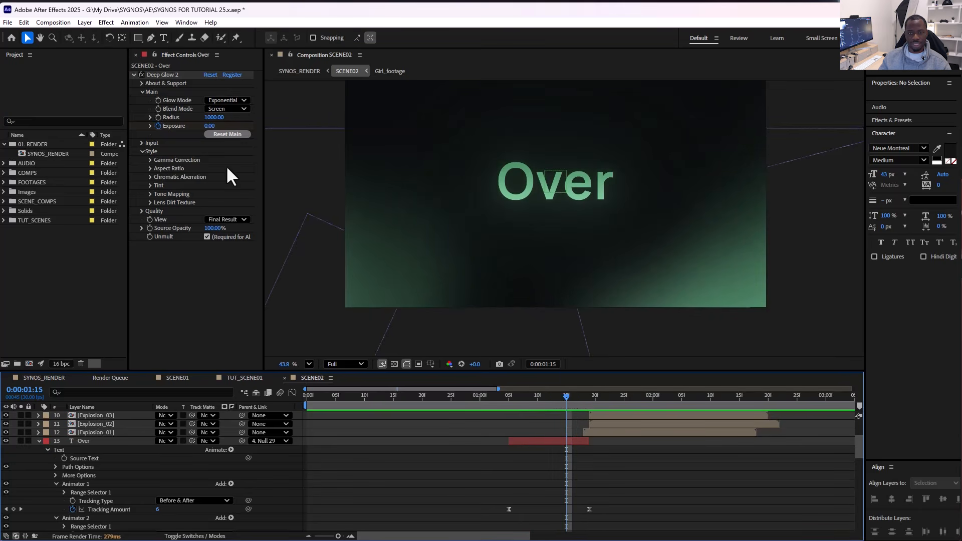
left_click(159, 75)
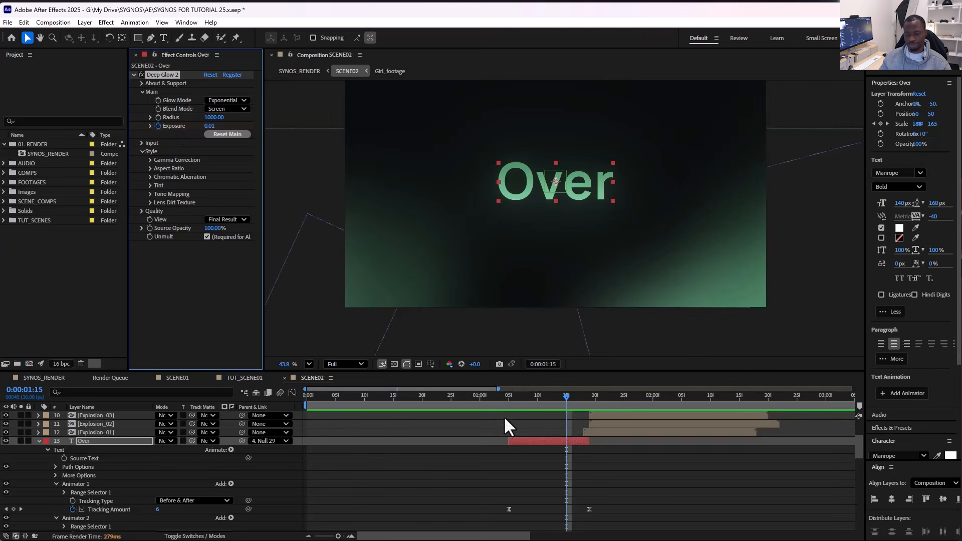
scroll(516, 434, "down", 3)
mouse_move(566, 404)
left_mouse_down()
mouse_move(533, 408)
mouse_move(586, 412)
mouse_move(568, 415)
left_mouse_up()
scroll(58, 466, "up", 4)
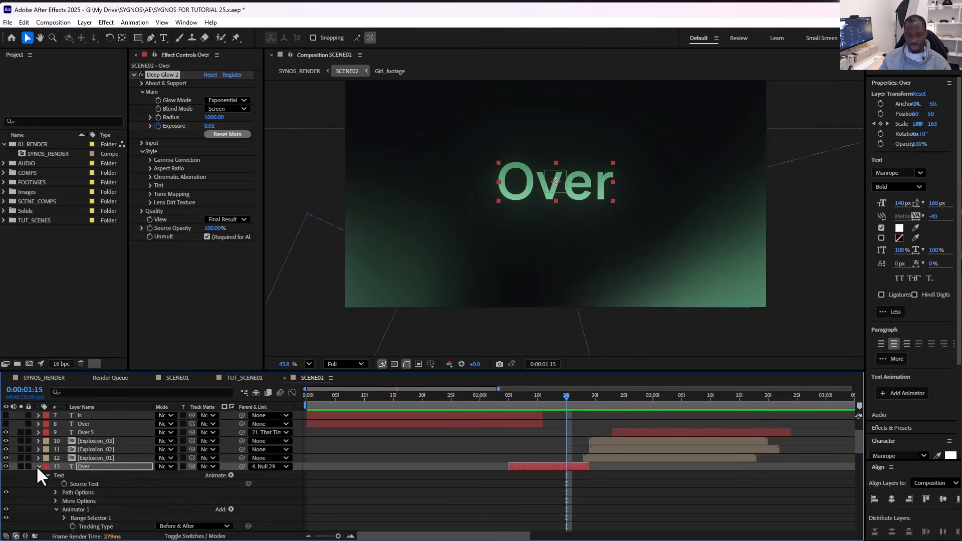
left_click(38, 467)
Step: Move to 0:00:01:19 and review the Explosion_01, Explosion_02 and Explosion_03 layers by selecting each one
left_click_drag(569, 408, 590, 412)
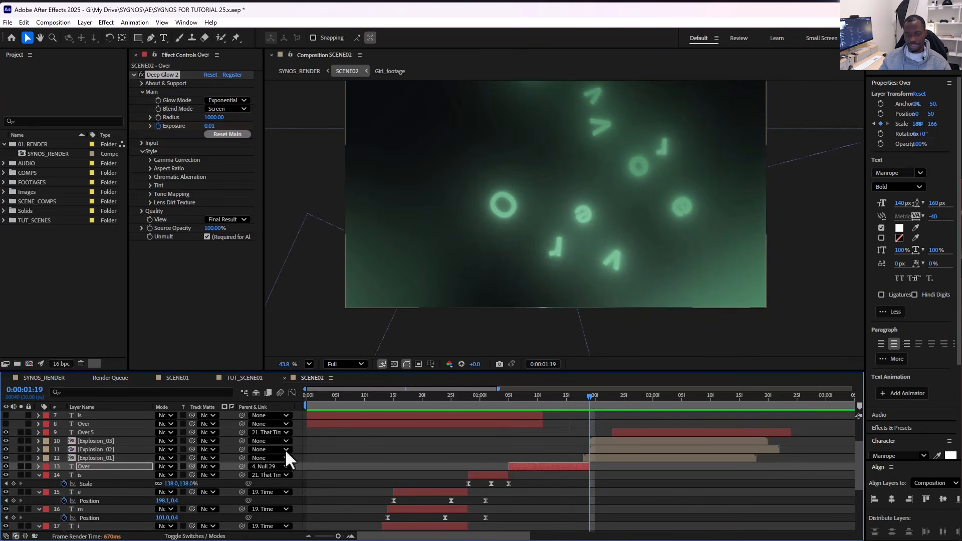
left_click(96, 457)
left_click(95, 448)
left_click(95, 441)
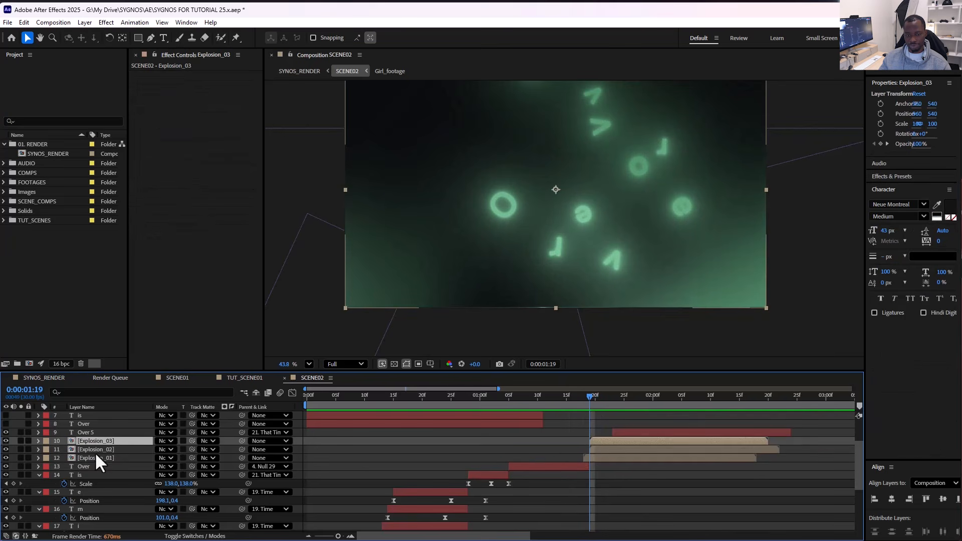
left_click(97, 458)
Step: Open the Explosion_01 composition, go to its start at 0:00:01:19 and select the Over 2 layer
left_click_drag(590, 395, 595, 395)
left_click(606, 467)
double_click(600, 457)
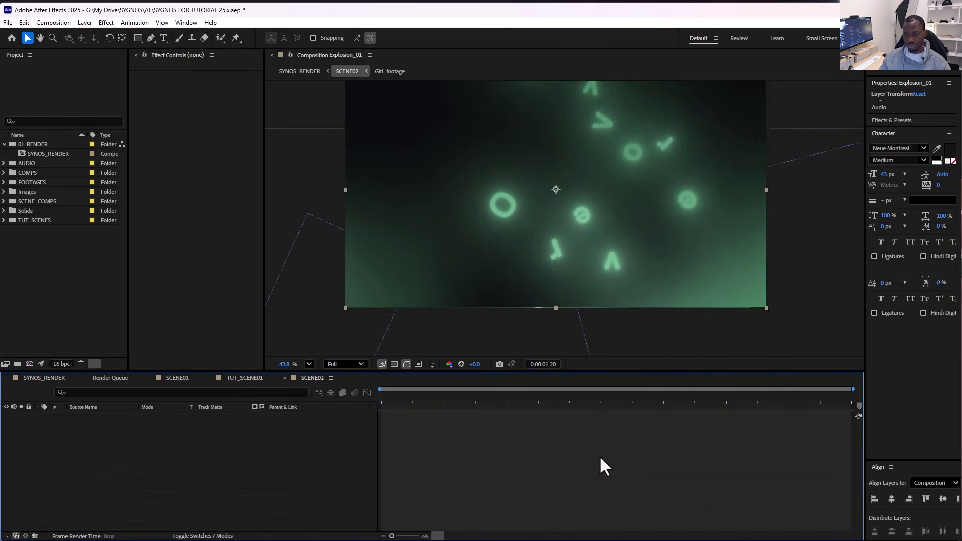
left_click_drag(413, 396, 375, 398)
left_click(116, 416)
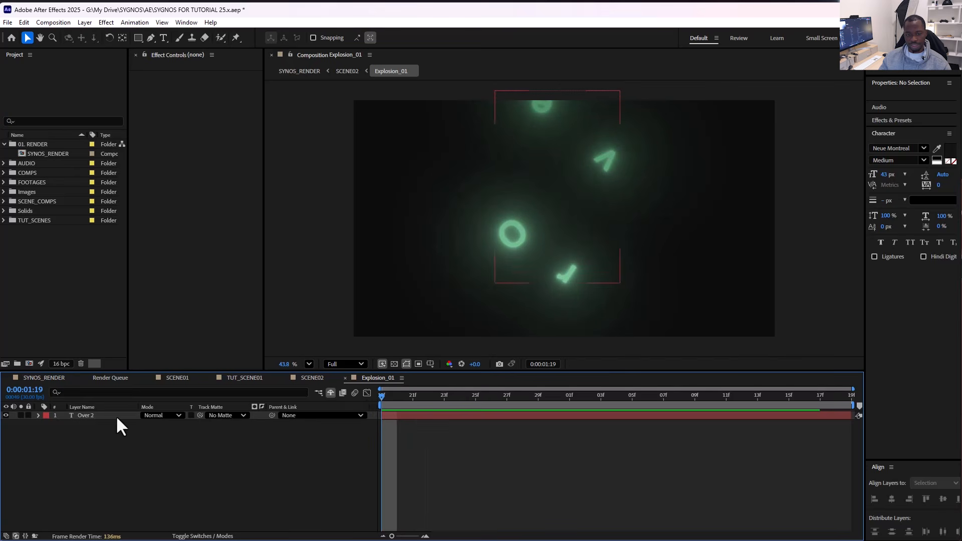
Step: Expand the Over 2 layer's text properties and review its Explode (Pos/Rot), Scale Down and Fade Opacity animators
left_click(38, 415)
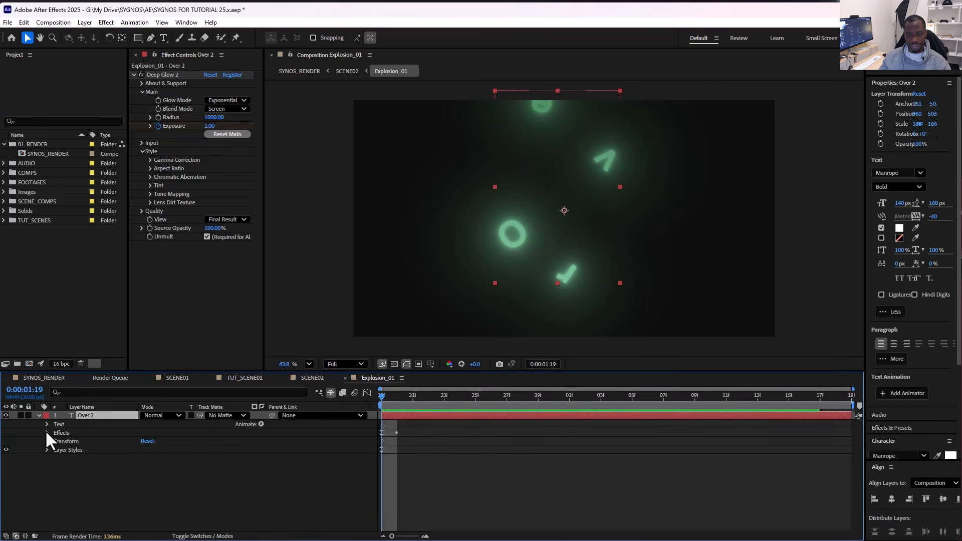
left_click(47, 425)
left_click(89, 459)
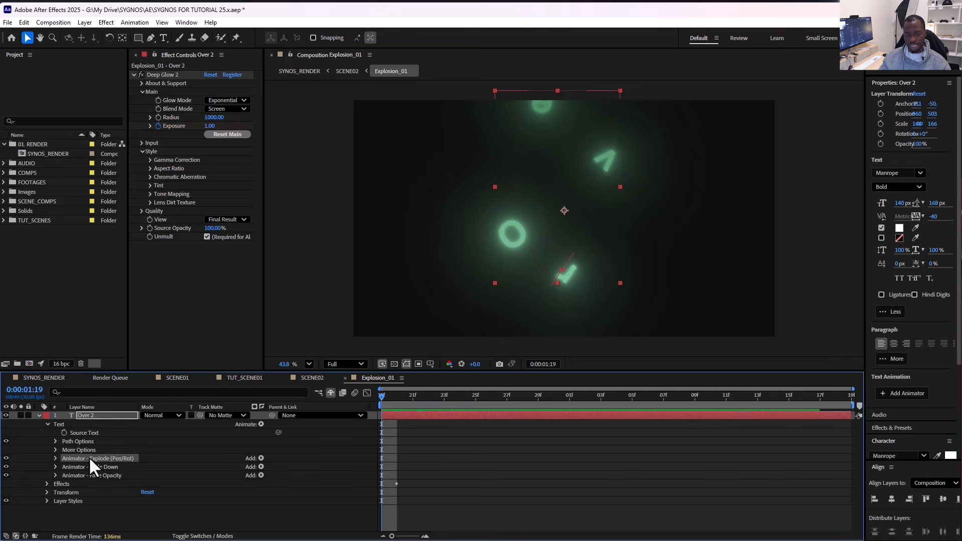
left_click(82, 466)
left_click(80, 475)
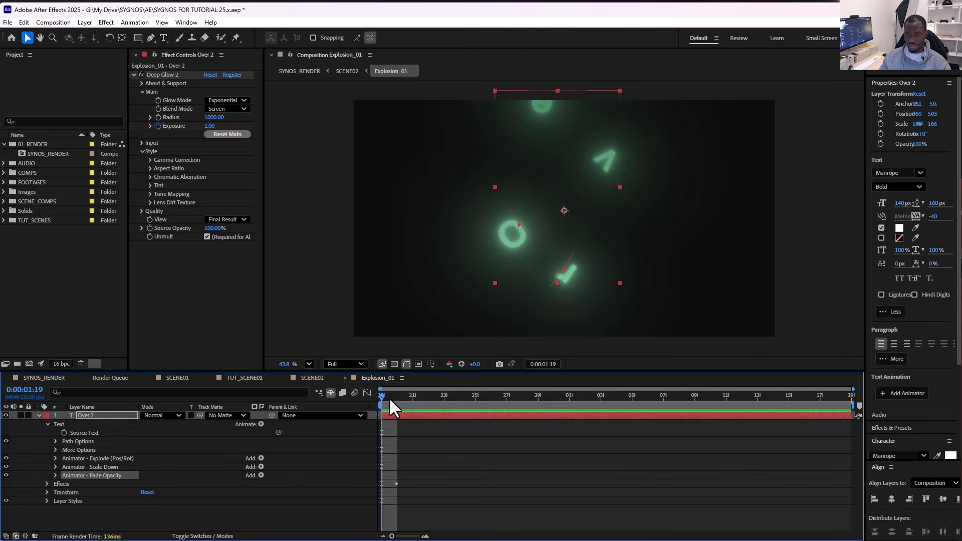
mouse_move(389, 397)
left_mouse_down()
mouse_move(530, 403)
mouse_move(362, 401)
mouse_move(485, 404)
mouse_move(381, 401)
left_mouse_up()
Step: Duplicate the Over 2 text layer, then collapse and hide the original
left_click(90, 414)
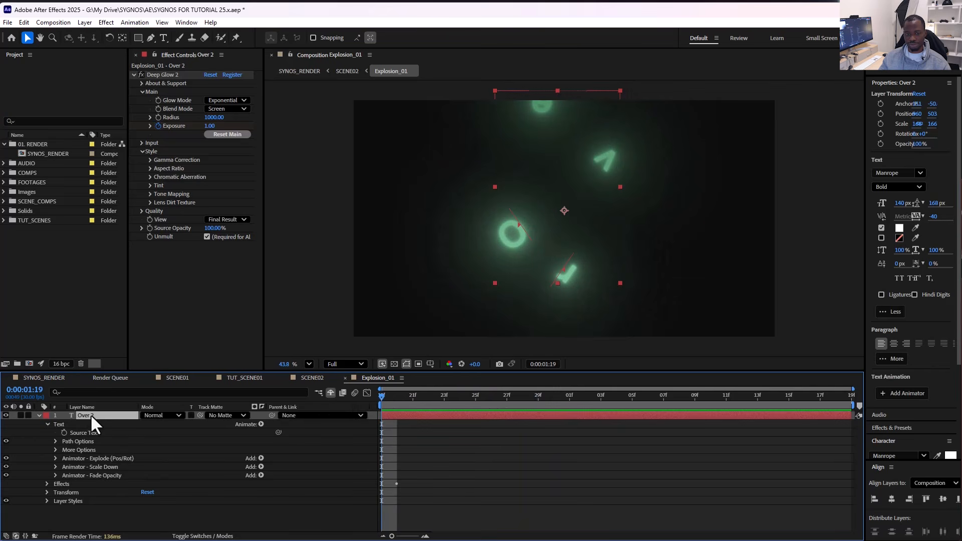
key("ctrl+d")
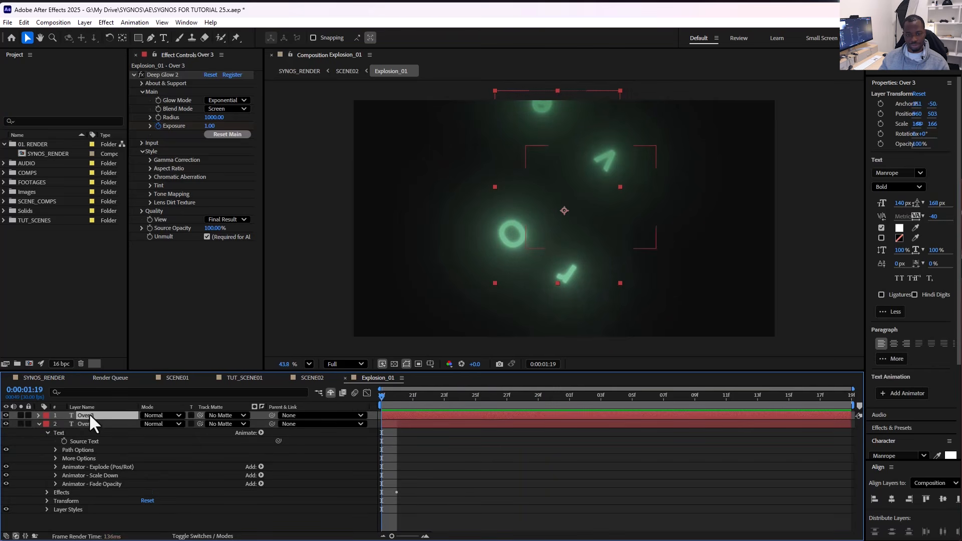
left_click(38, 424)
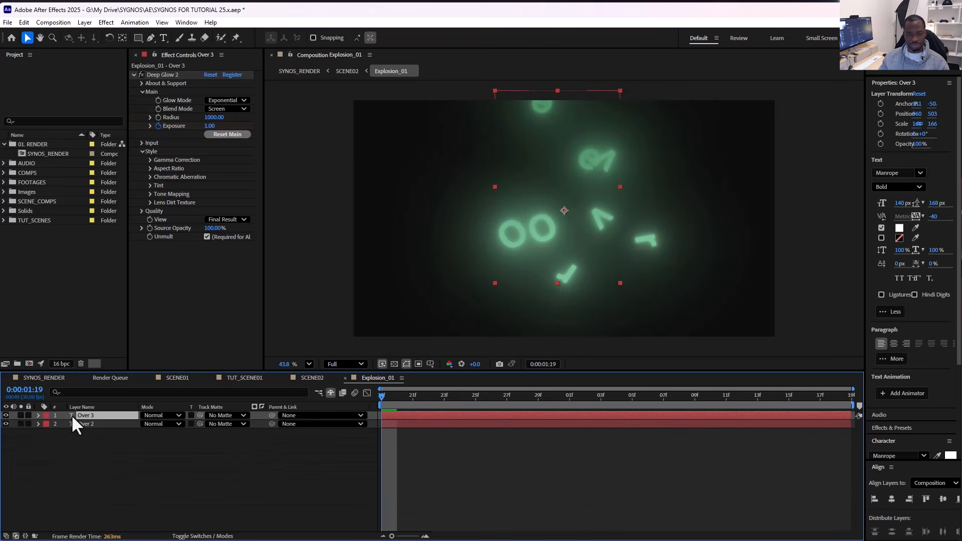
left_click(6, 424)
Step: Delete the Explode (Pos/Rot), Scale Down and Fade Opacity animators from the Over 3 layer
left_click(38, 415)
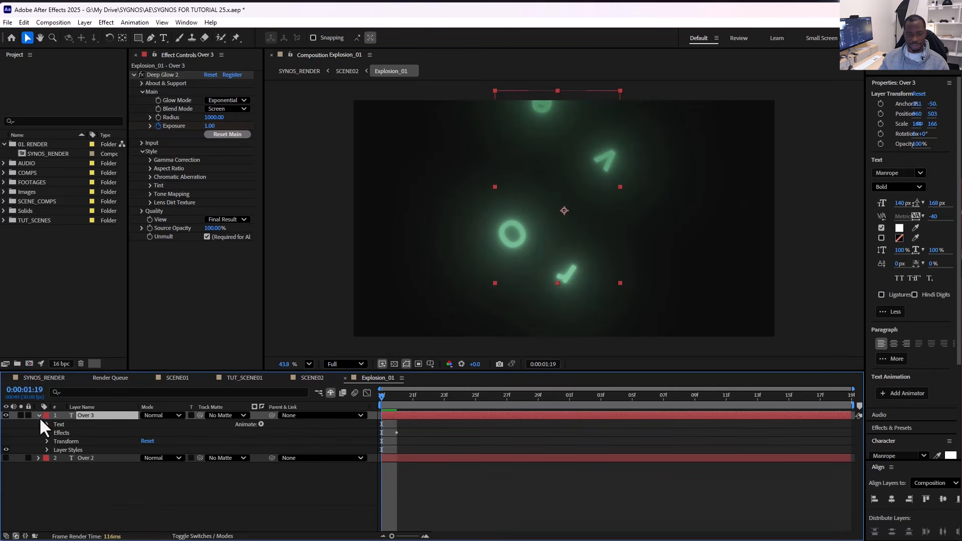
left_click(47, 423)
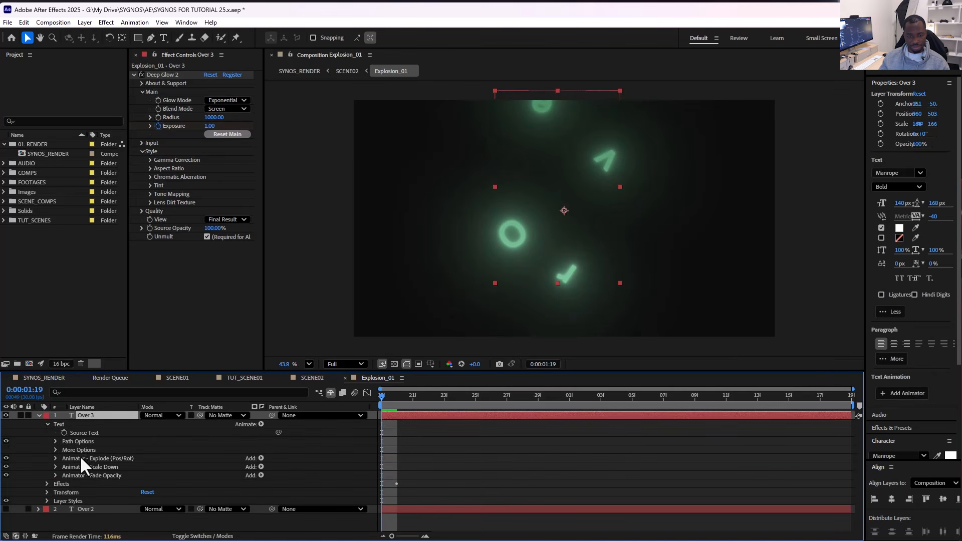
left_click(80, 457)
left_click(81, 474, "shift")
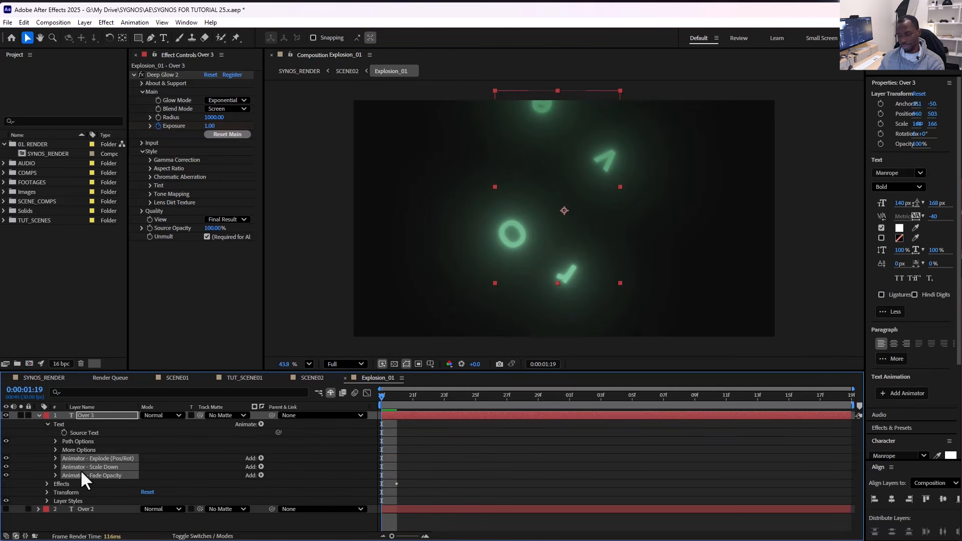
key("Delete")
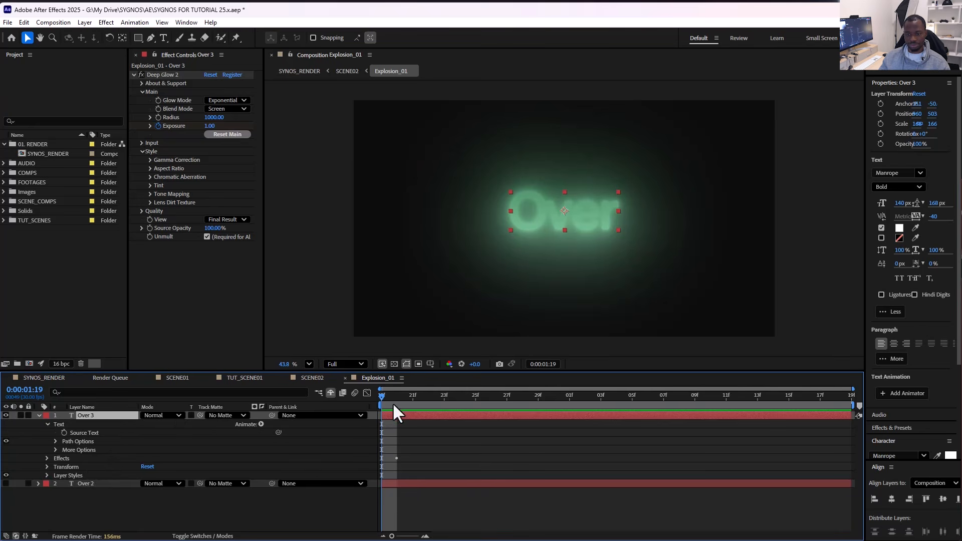
Step: Disable Deep Glow 2 on the Over 3 layer and remove the effect's Exposure keyframes
left_click(412, 395)
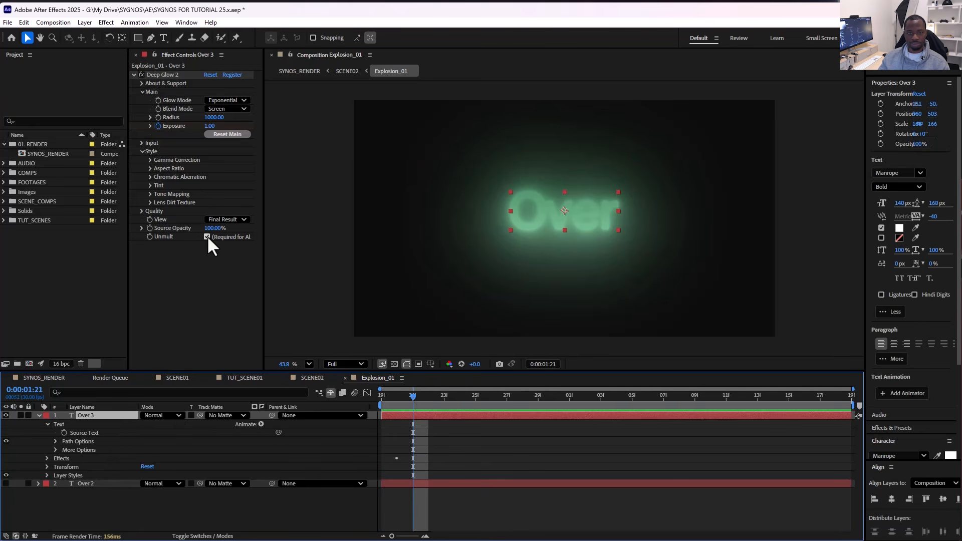
left_click(141, 75)
left_click(428, 395)
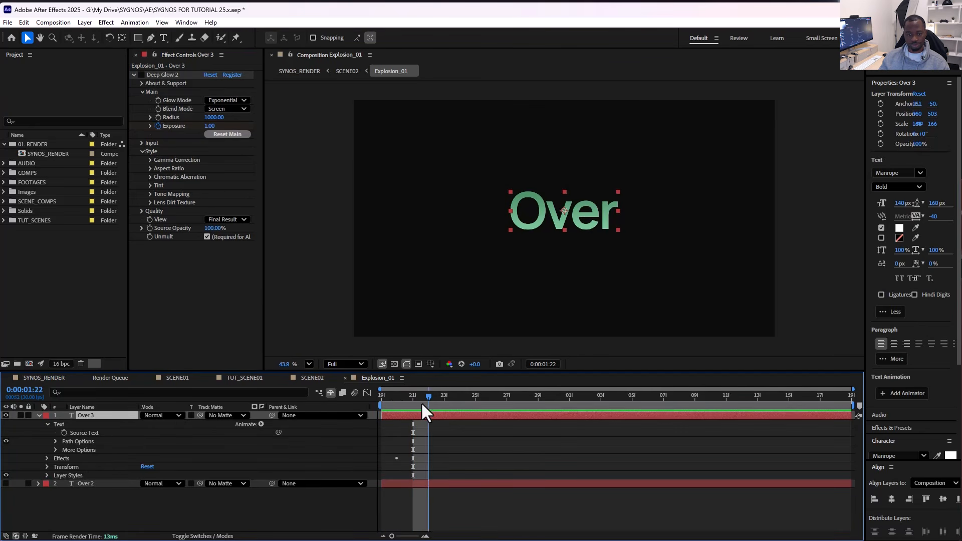
key("u")
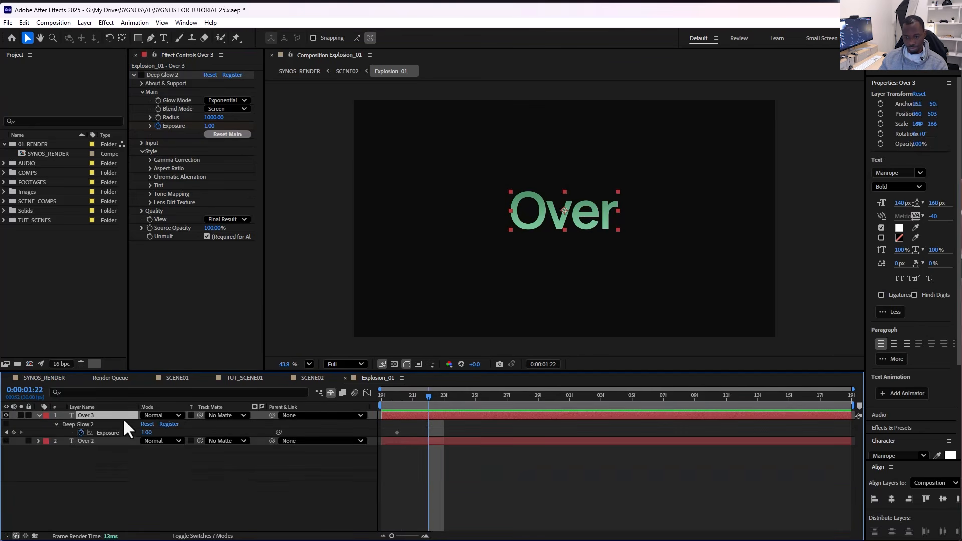
left_click(81, 431)
Step: Apply the Explode Out text preset to the Over 3 layer at 0:00:01:22 and reveal the layer's keyframes
left_click(413, 397)
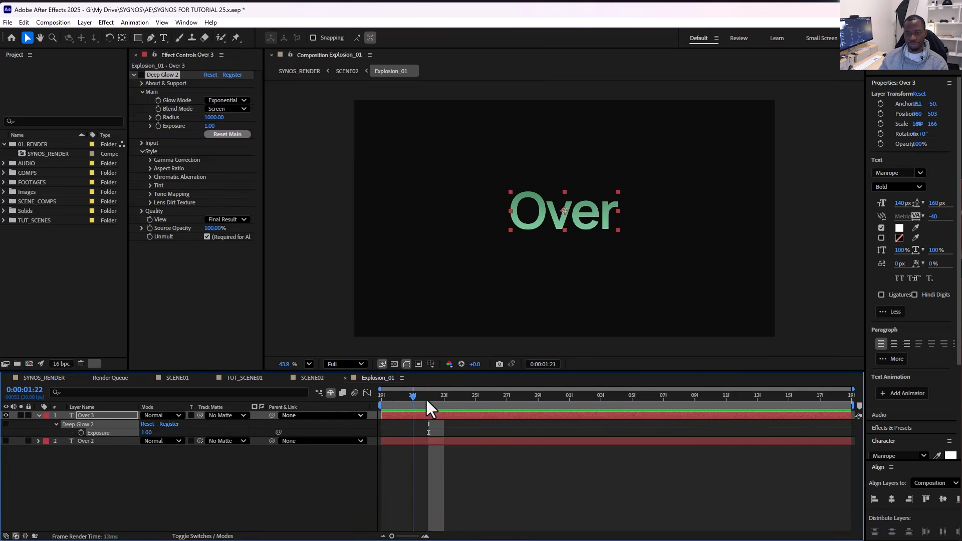
left_click(425, 398)
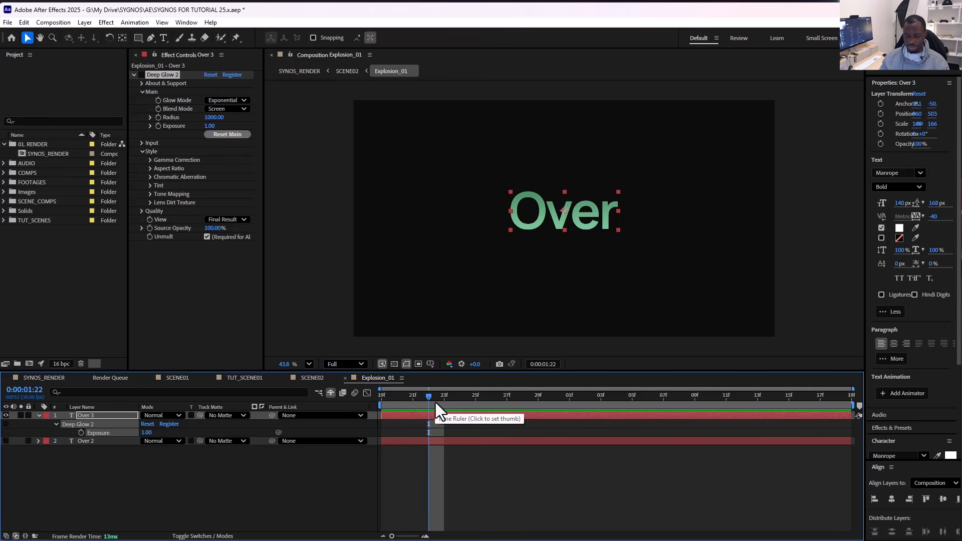
key("ctrl+space")
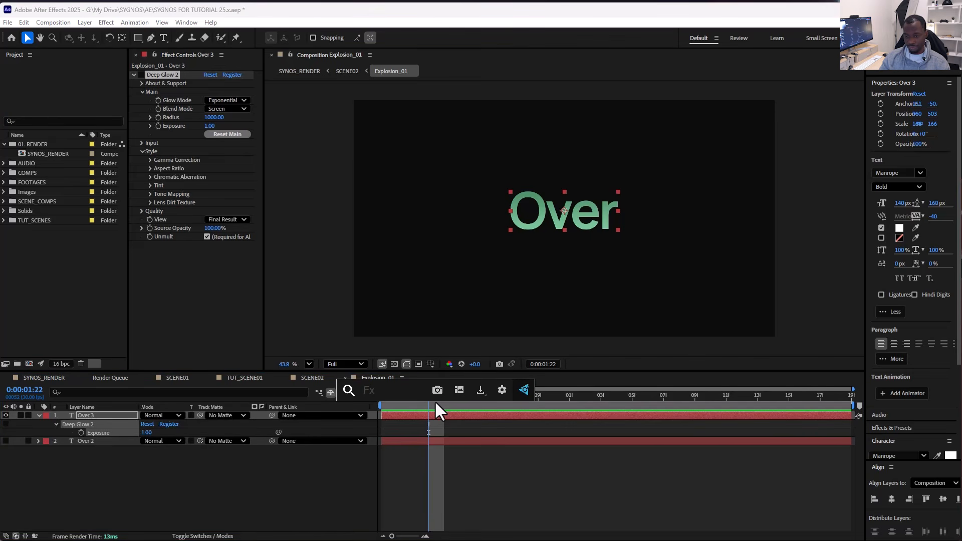
type("exp")
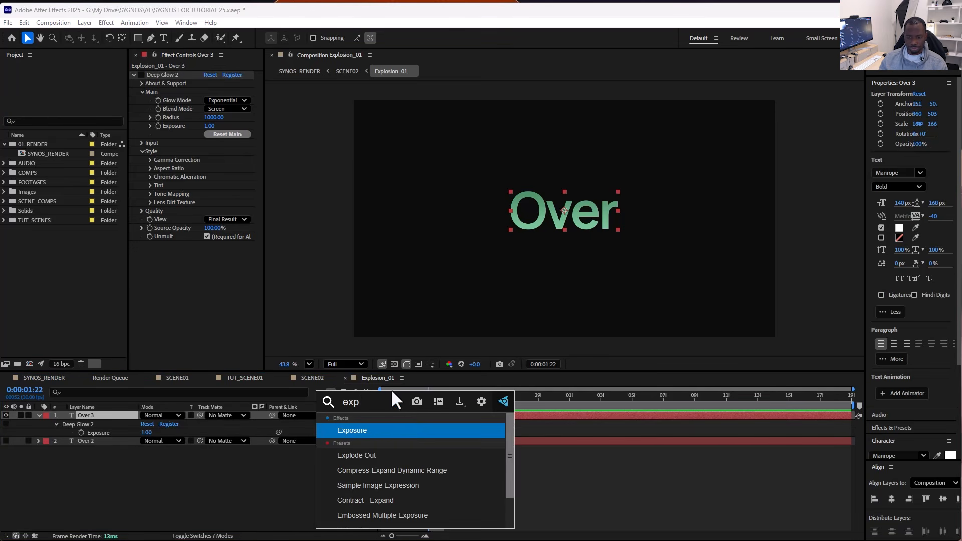
left_click(354, 453)
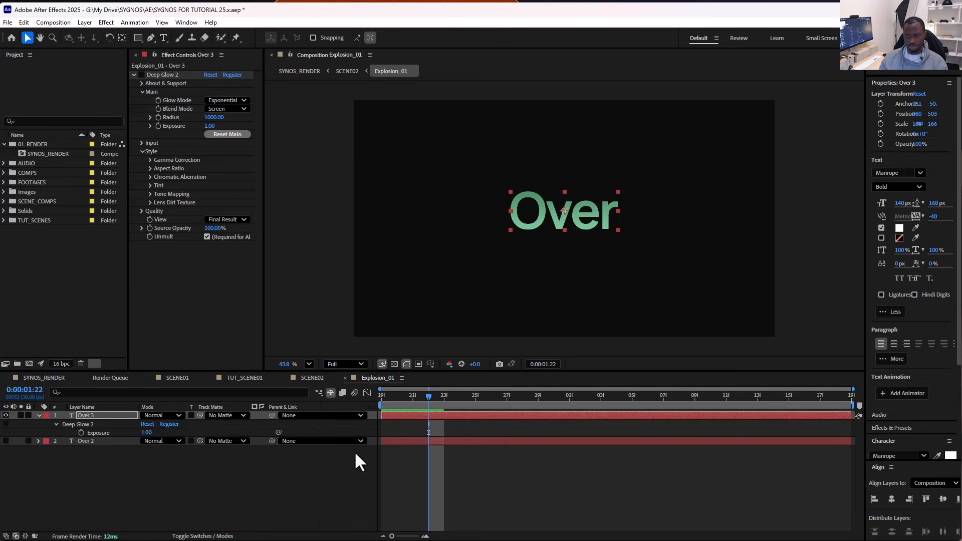
left_click(427, 395)
key("u")
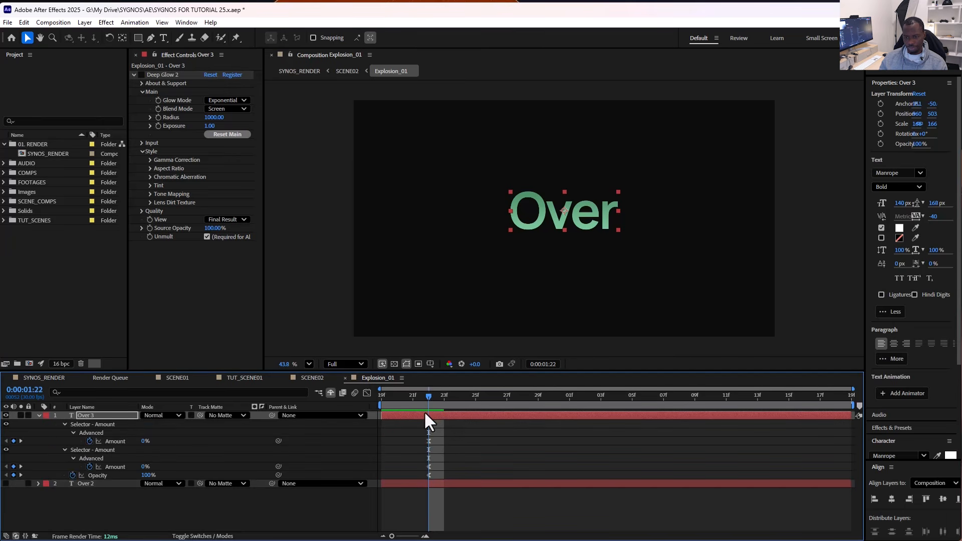
mouse_move(428, 394)
left_mouse_down()
mouse_move(479, 393)
mouse_move(421, 396)
mouse_move(606, 395)
mouse_move(430, 409)
left_mouse_up()
left_click(450, 443)
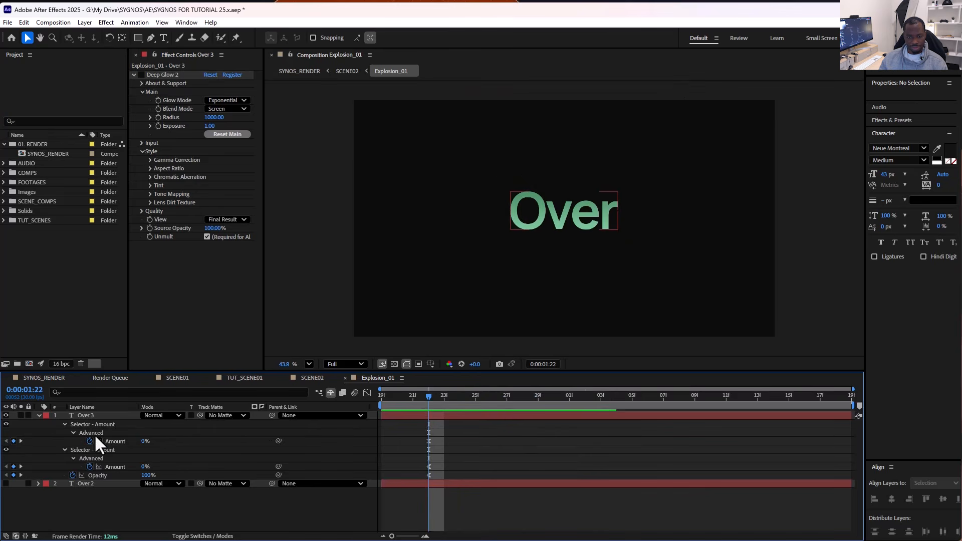
Step: Expand the Over 3 layer's text animators, preview the explosion at 0:00:01:24 and examine the Explode (Pos/Rot) properties
left_click(73, 432)
left_click(39, 415)
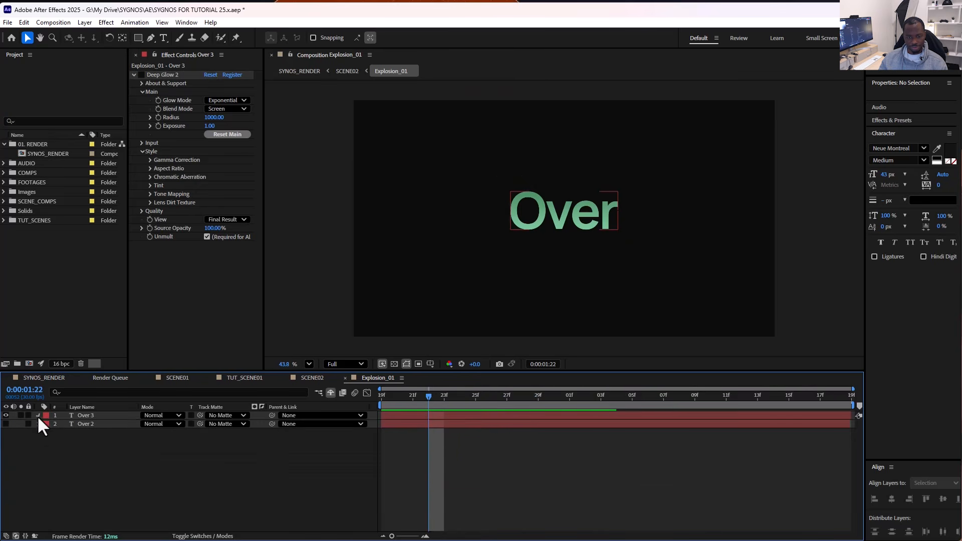
left_click(39, 415)
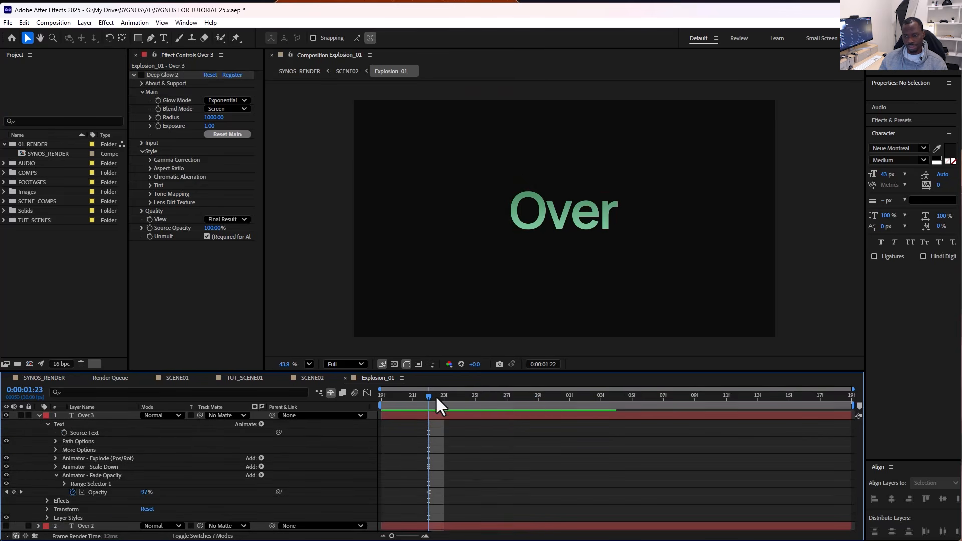
left_click_drag(436, 397, 459, 398)
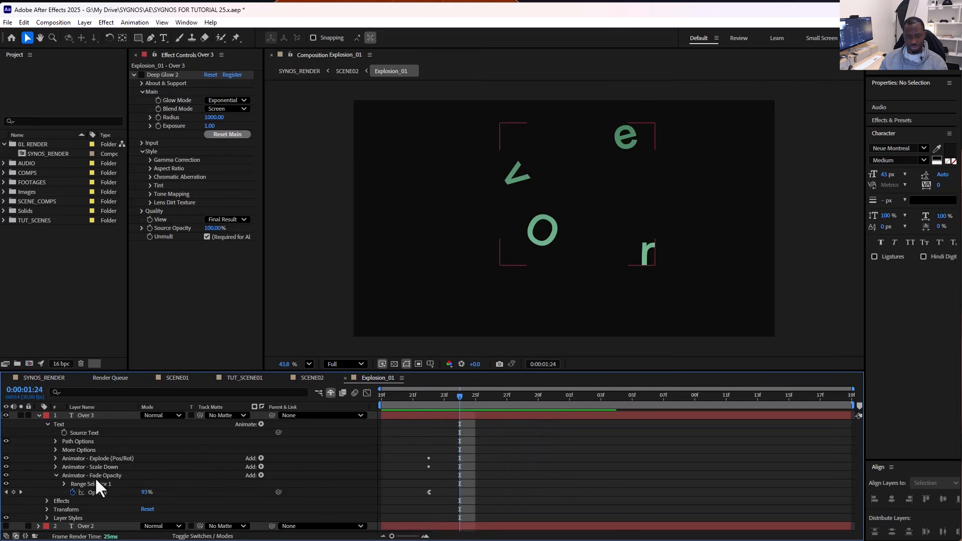
left_click(55, 457)
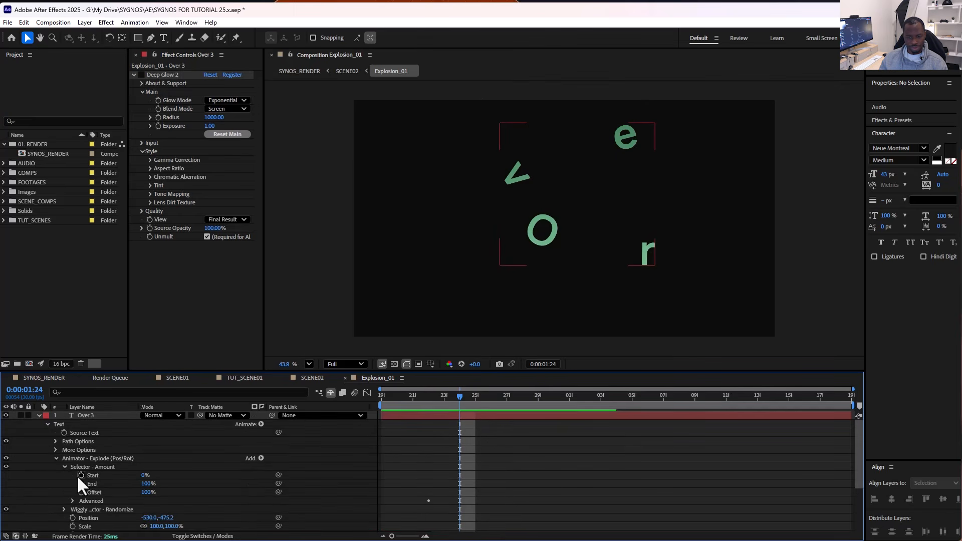
scroll(75, 476, "down", 2)
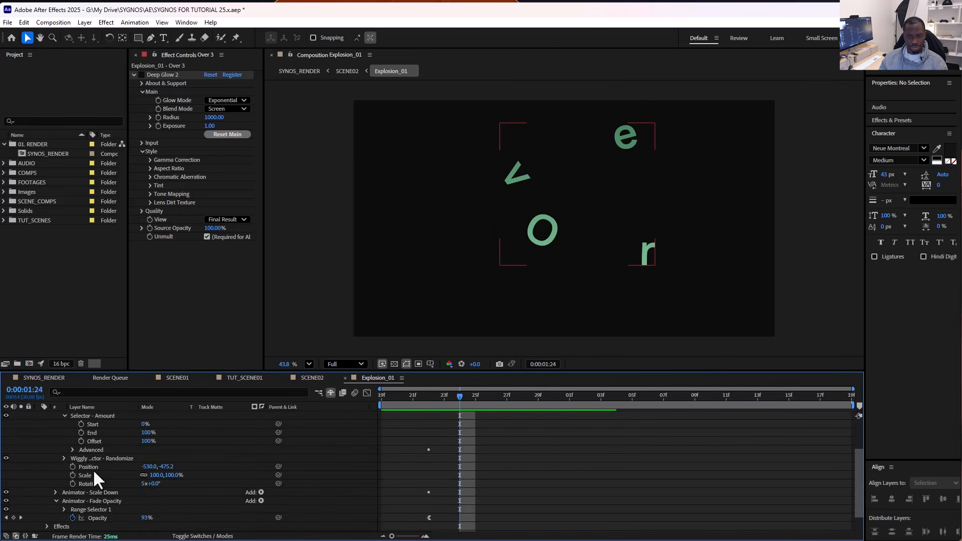
Step: Set the Explode (Pos/Rot) animator's Position to -526.0, -471.2 and Rotation to 4x+306.0°, then return to 0:00:01:22
left_click_drag(168, 466, 124, 488)
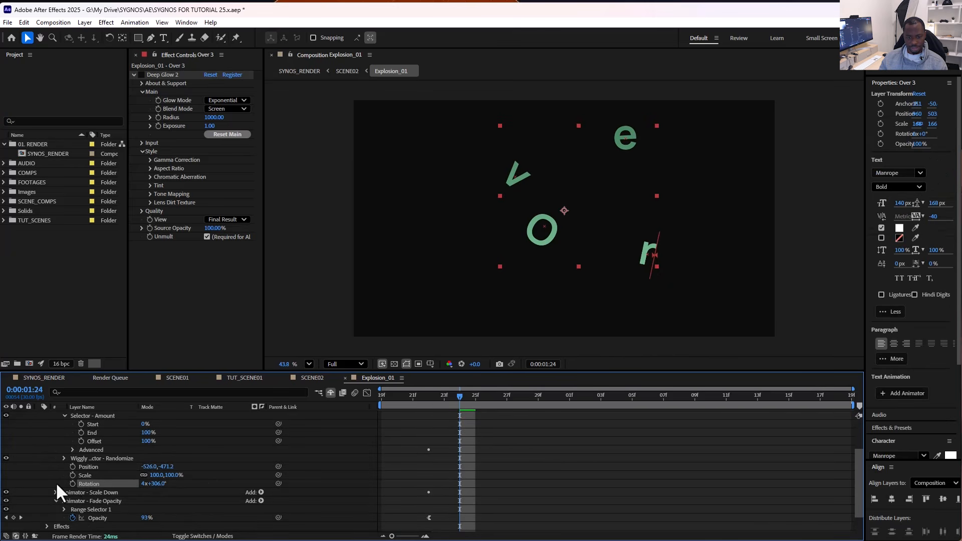
scroll(58, 450, "up", 3)
left_click(55, 457)
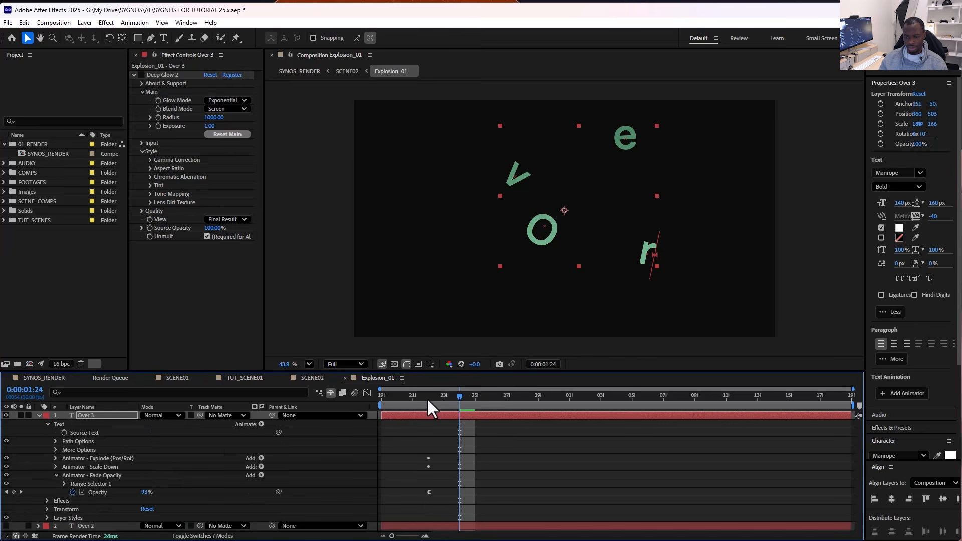
left_click_drag(459, 394, 428, 401)
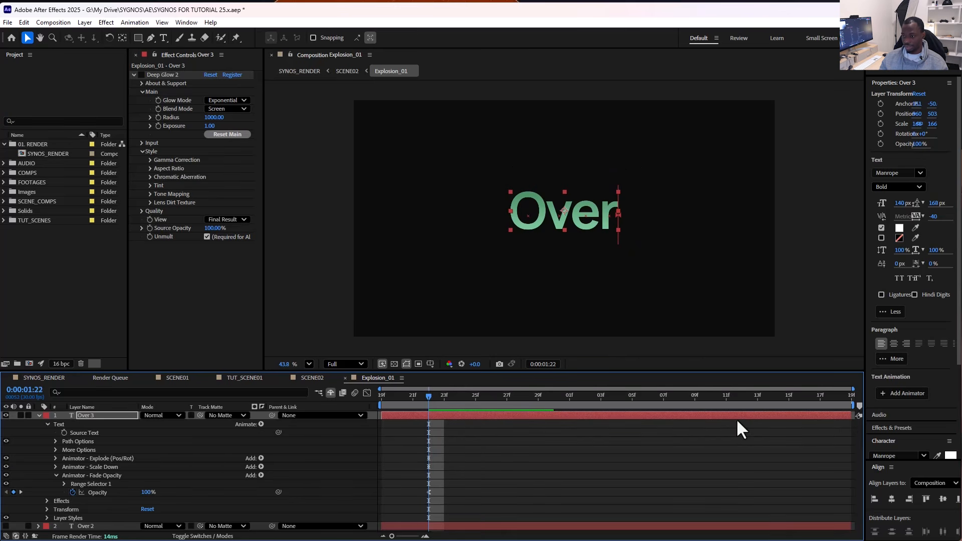
Step: Expand the Effects & Presets panel and give it more height
left_click(890, 427)
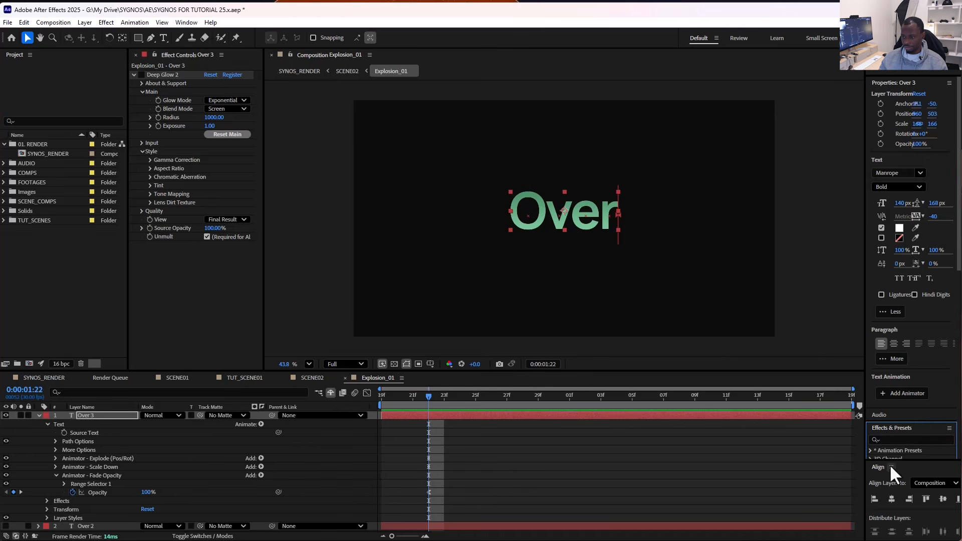
left_click_drag(894, 459, 894, 488)
left_click(878, 415)
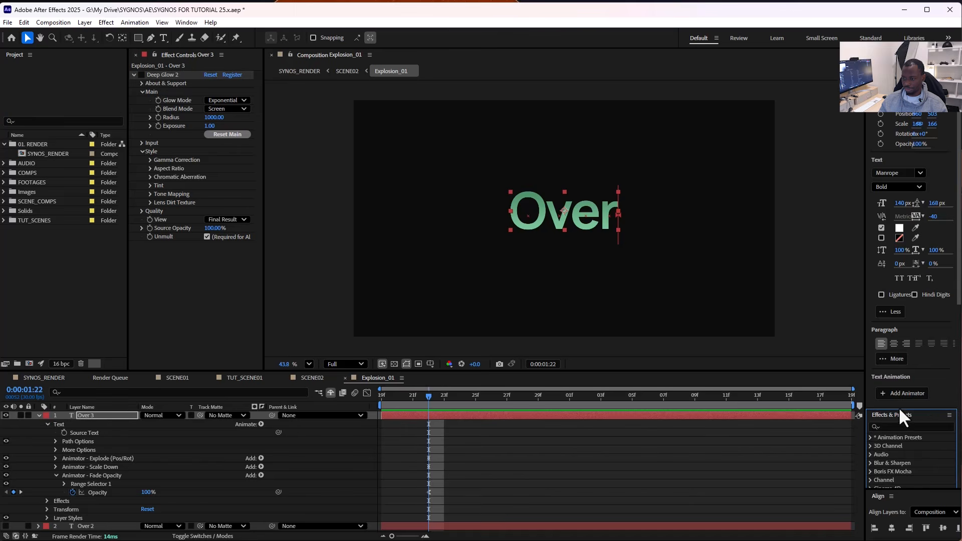
left_click(898, 406)
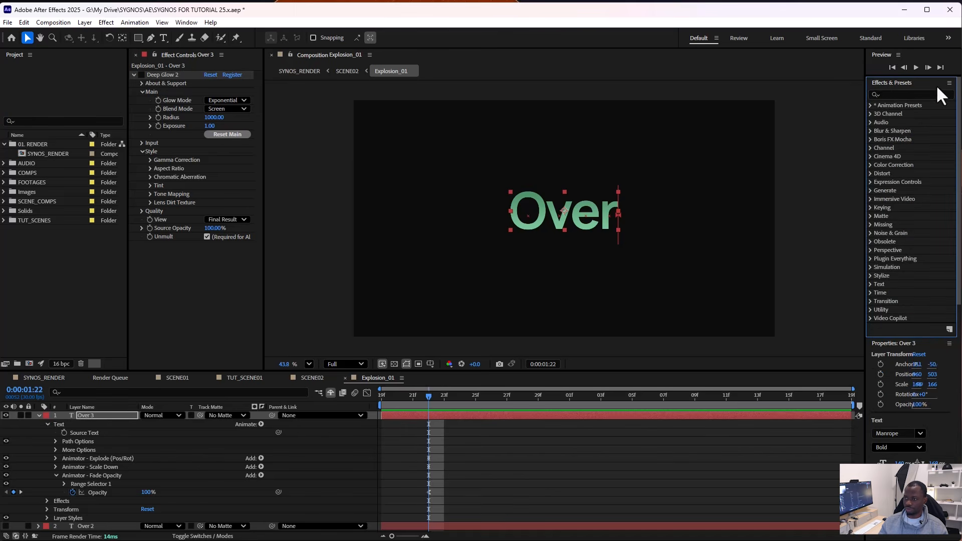
Step: Collapse and re-expand the Effects & Presets panel, then widen the panel column that holds it
left_click(949, 83)
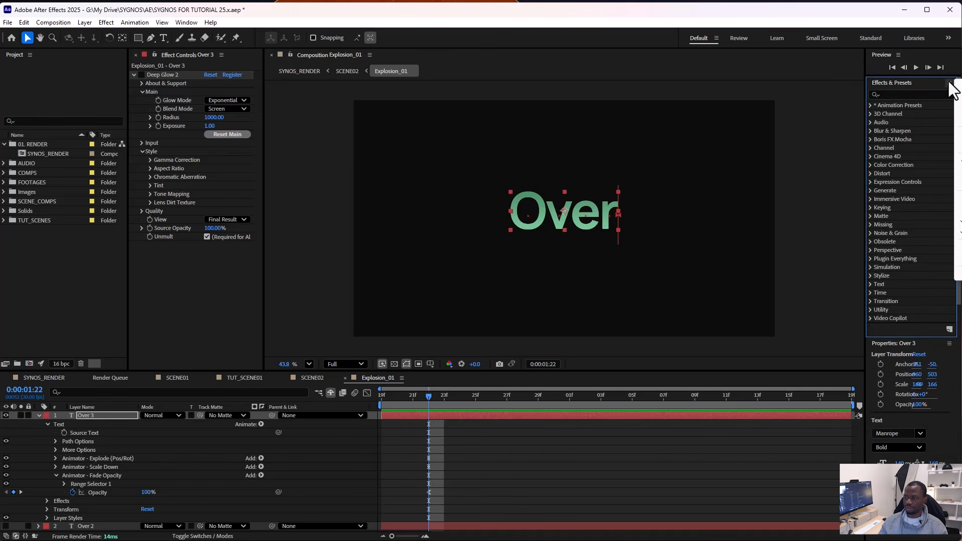
left_click(877, 103)
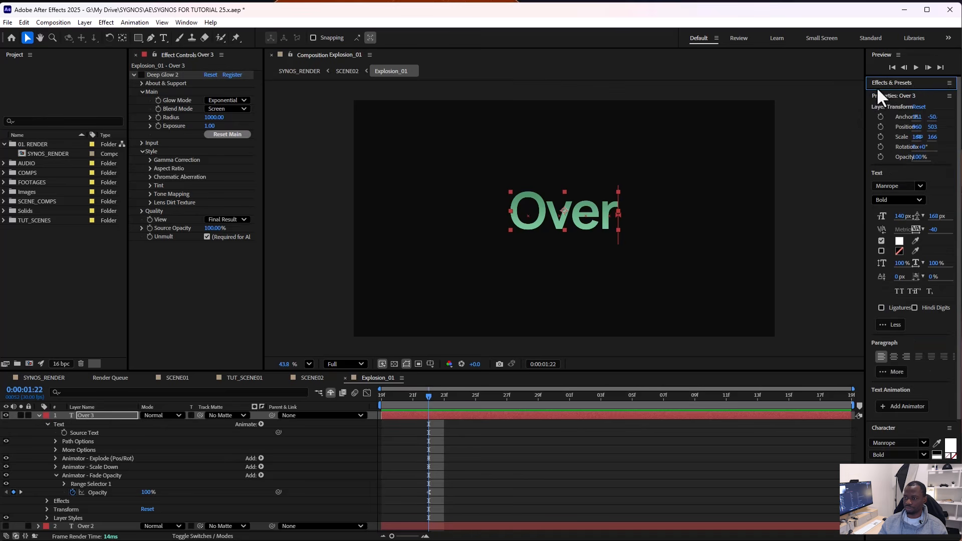
left_click(878, 86)
left_click_drag(864, 90, 702, 90)
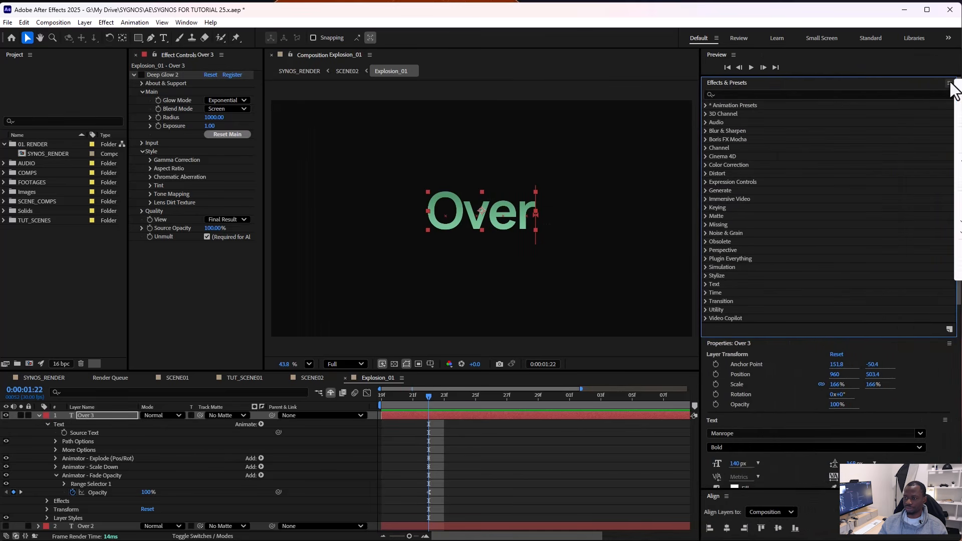
left_click_drag(700, 82, 808, 83)
Step: Undock the Effects & Presets panel and place it floating beside the Effect Controls
right_click(882, 86)
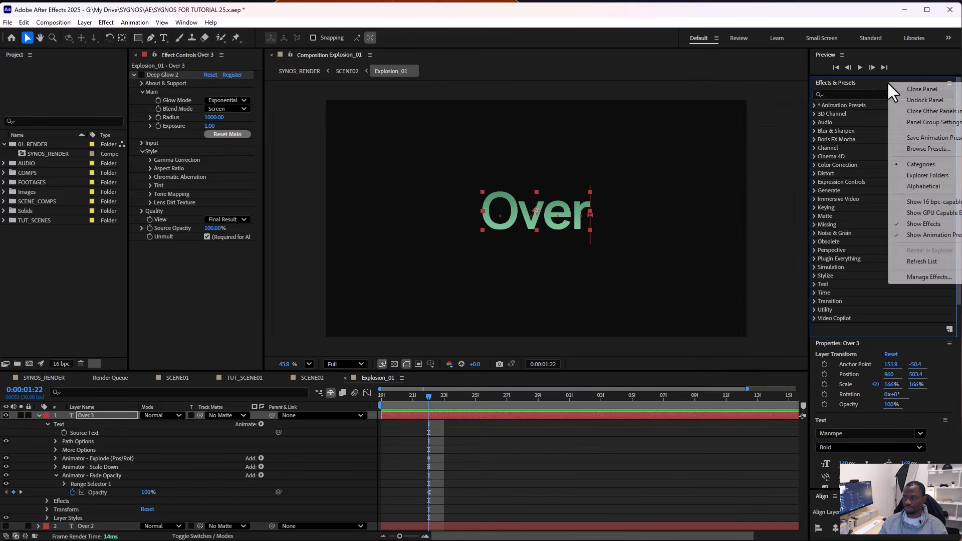
left_click(924, 102)
left_click_drag(867, 65, 317, 76)
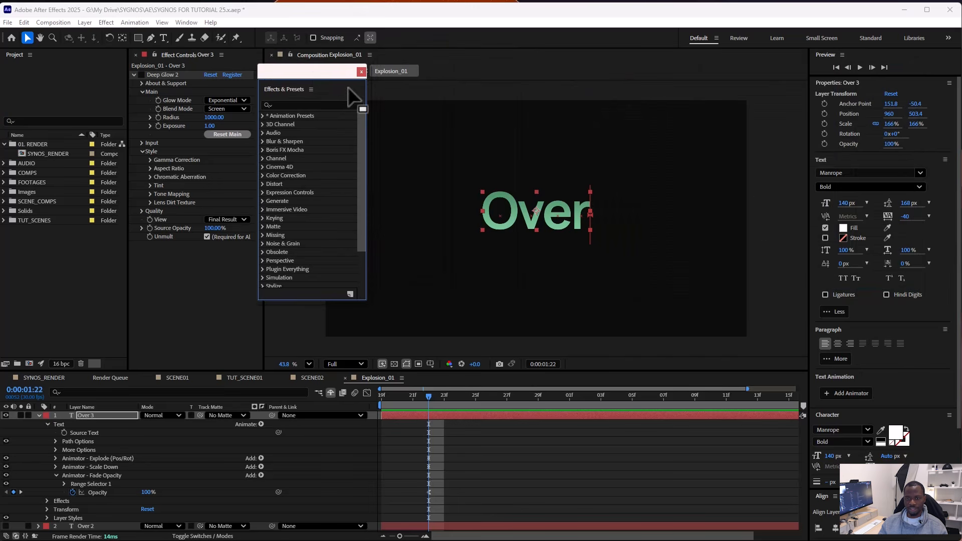
Step: Try to browse the animation presets from the floating Effects & Presets panel
left_click(310, 90)
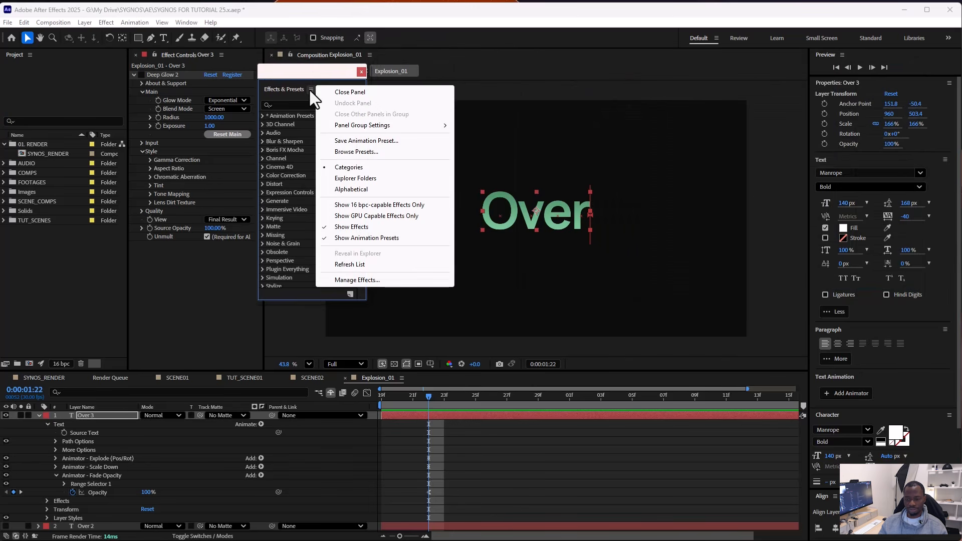
left_click(361, 152)
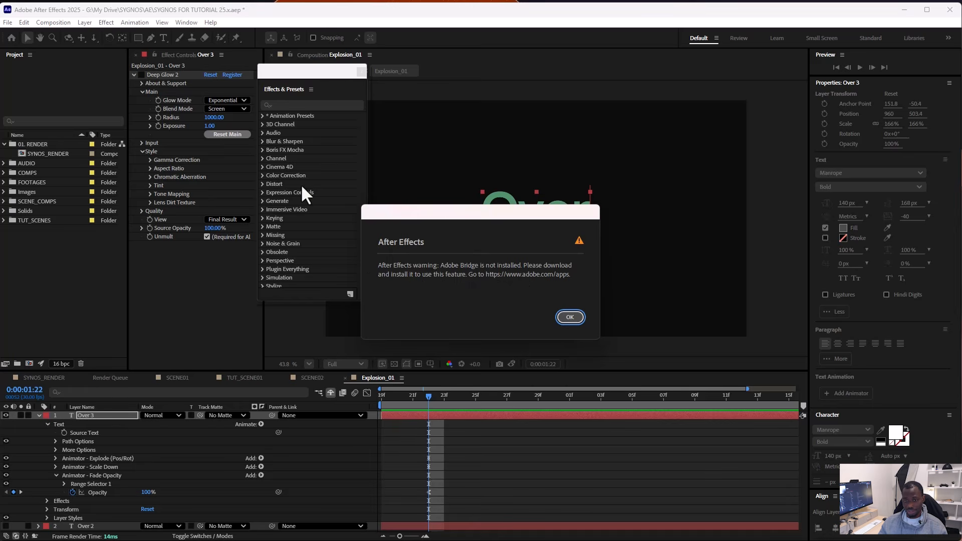
left_click(570, 317)
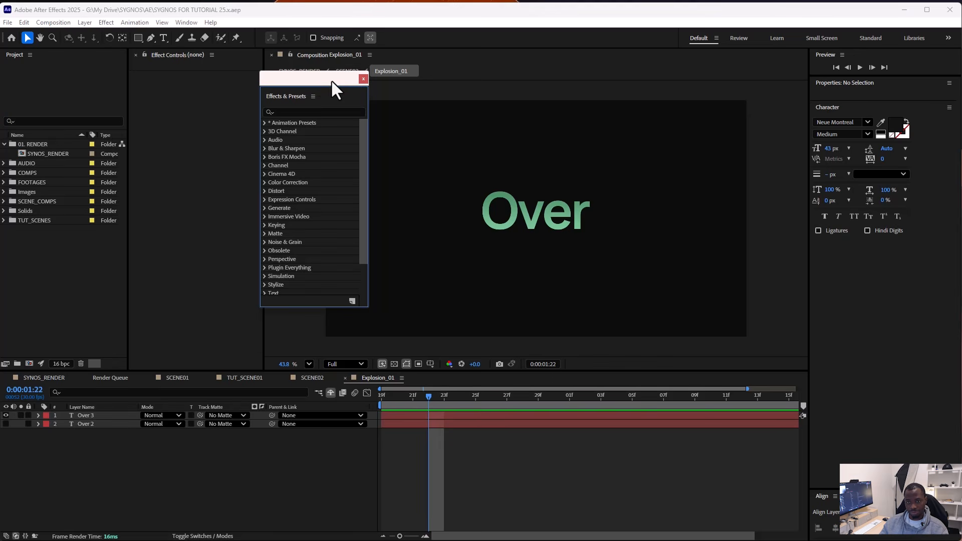
Step: Reposition the floating Effects & Presets panel and browse the animation presets in Adobe Bridge
left_click_drag(330, 80, 324, 73)
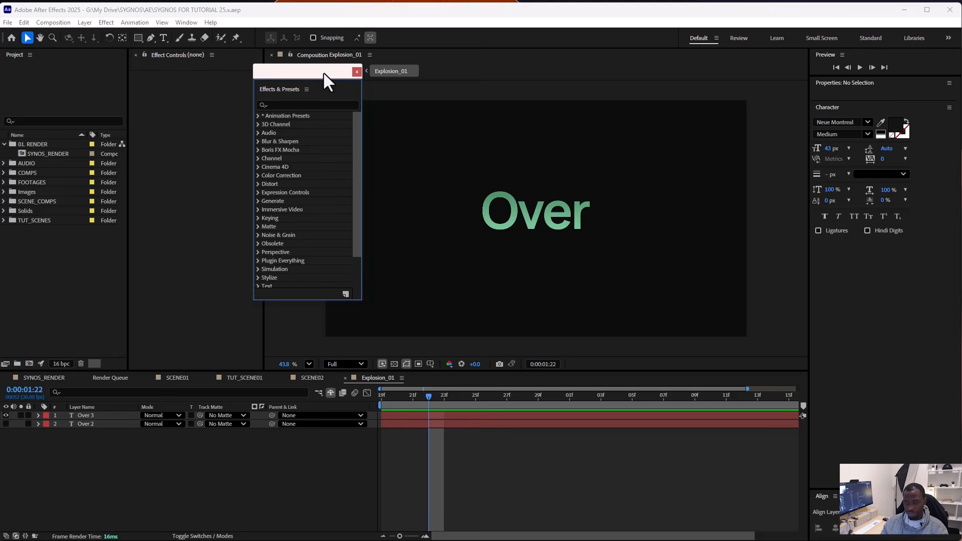
left_click_drag(305, 76, 294, 68)
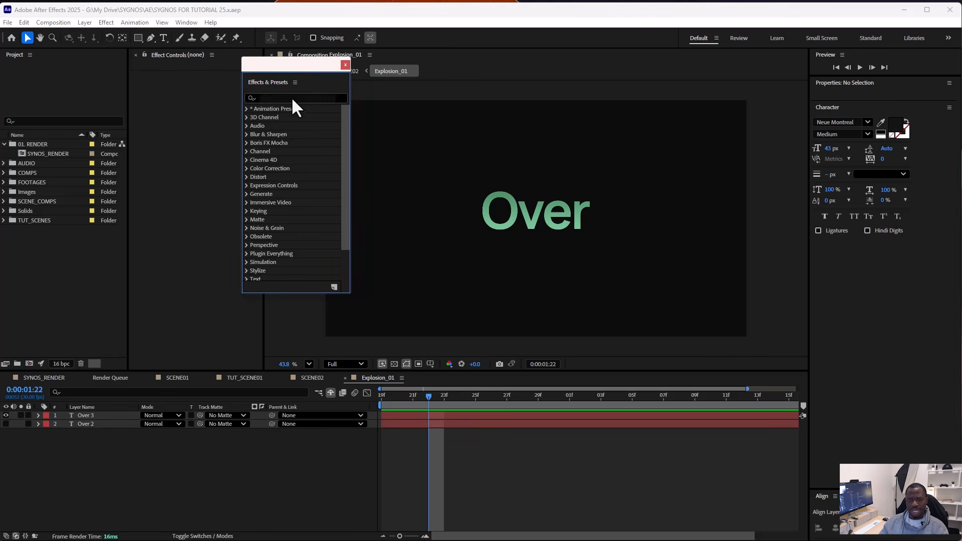
left_click(295, 82)
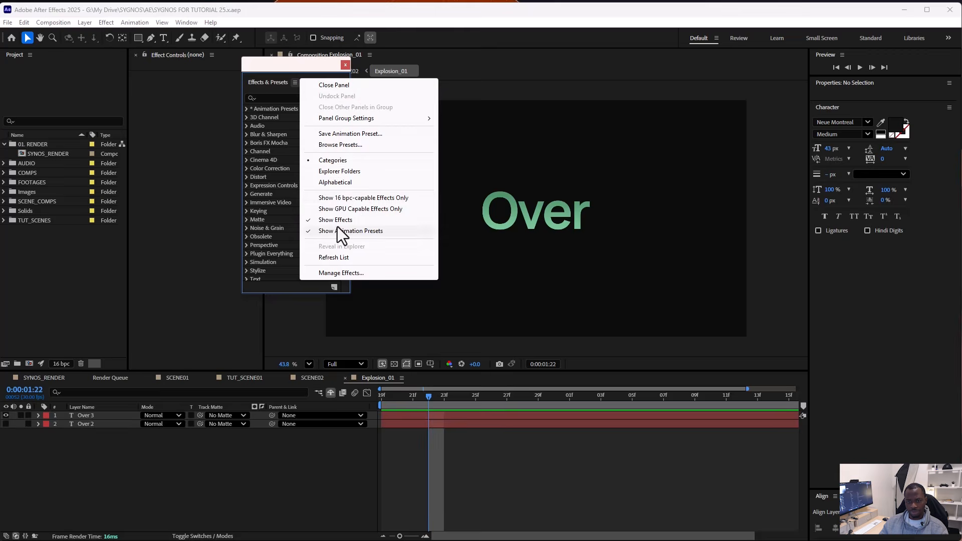
left_click(337, 160)
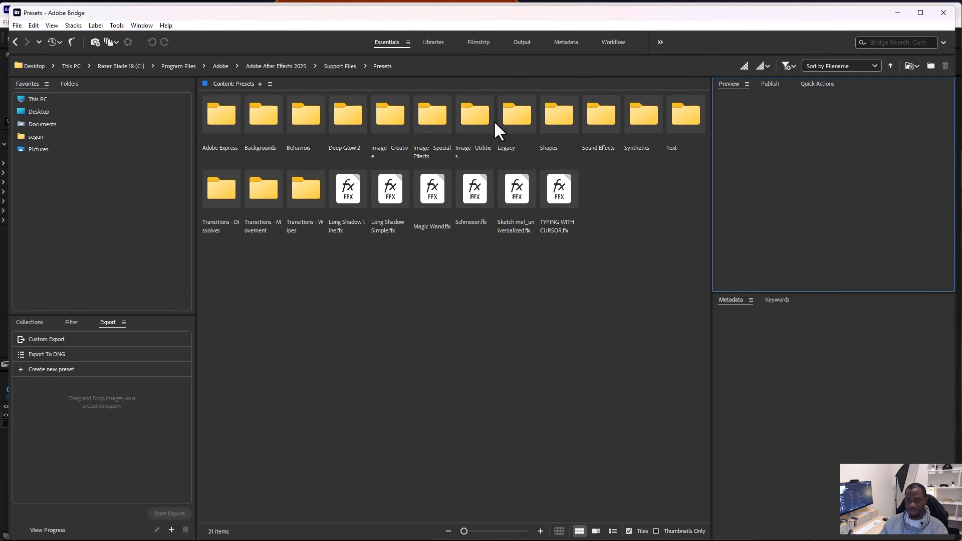
Step: Open the 3D Text folder inside the Text presets and play the preview of 3D Basic Position Z Cascade In.ffx
left_click(684, 120)
double_click(679, 115)
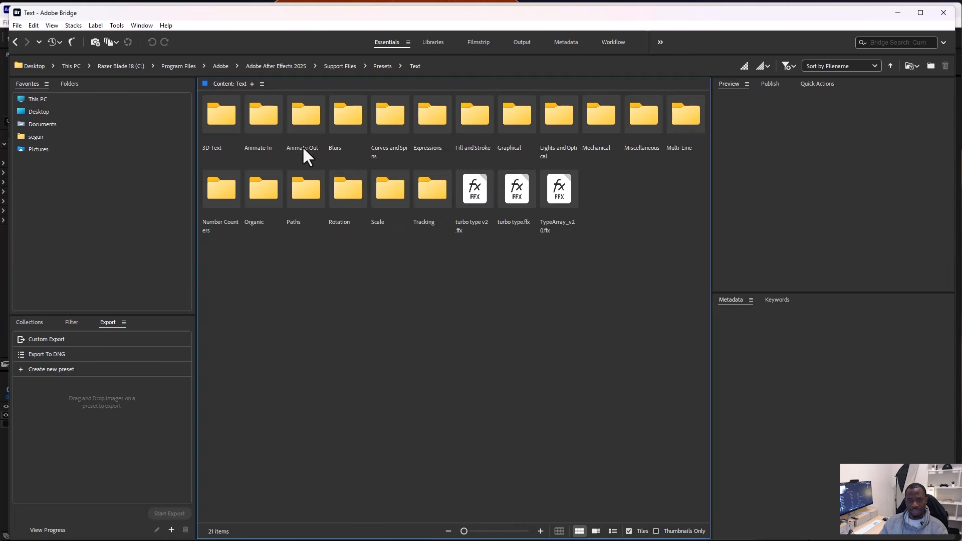
double_click(232, 128)
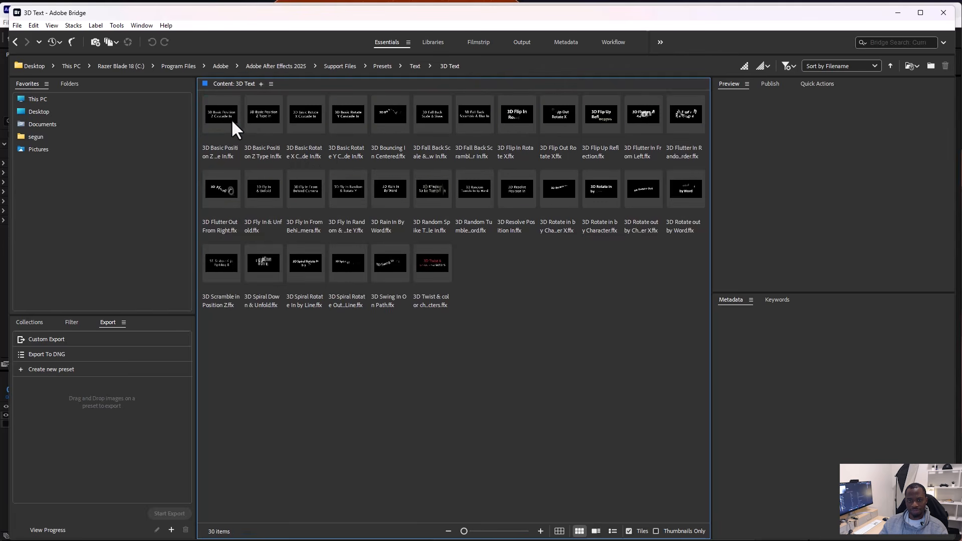
left_click(226, 120)
left_click(794, 266)
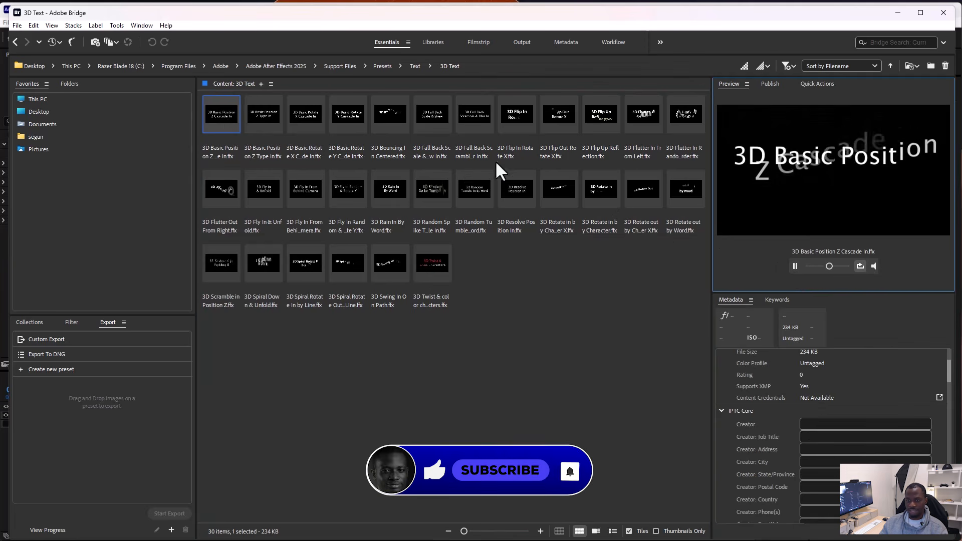
Step: Open the Animate Out text presets folder and play the previews of Encoder Fade Out.ffx and Raining Characters Out.ffx
left_click(414, 65)
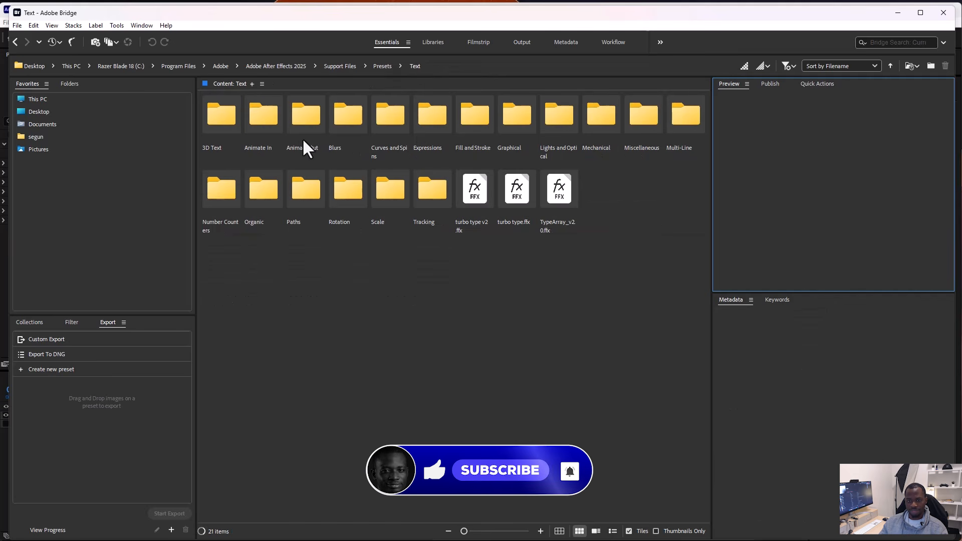
double_click(302, 118)
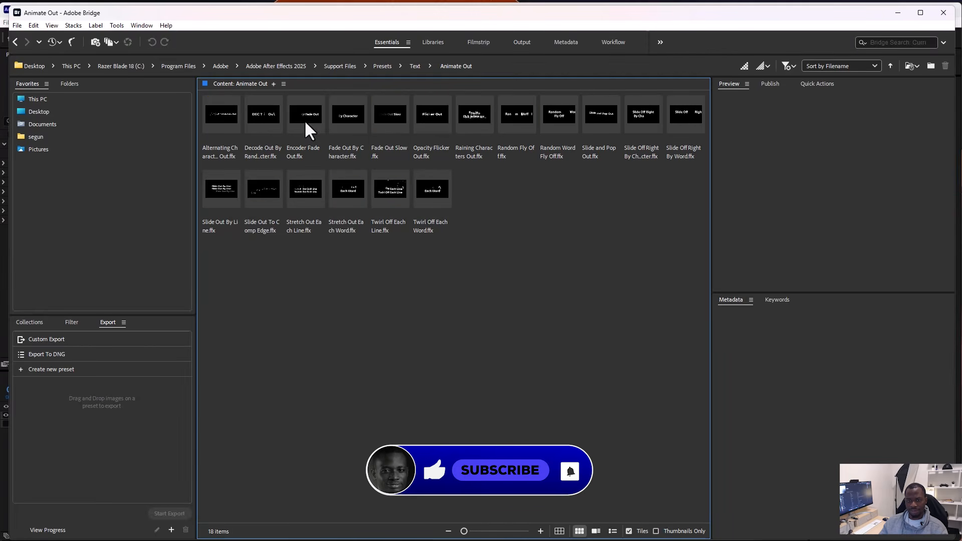
left_click(310, 117)
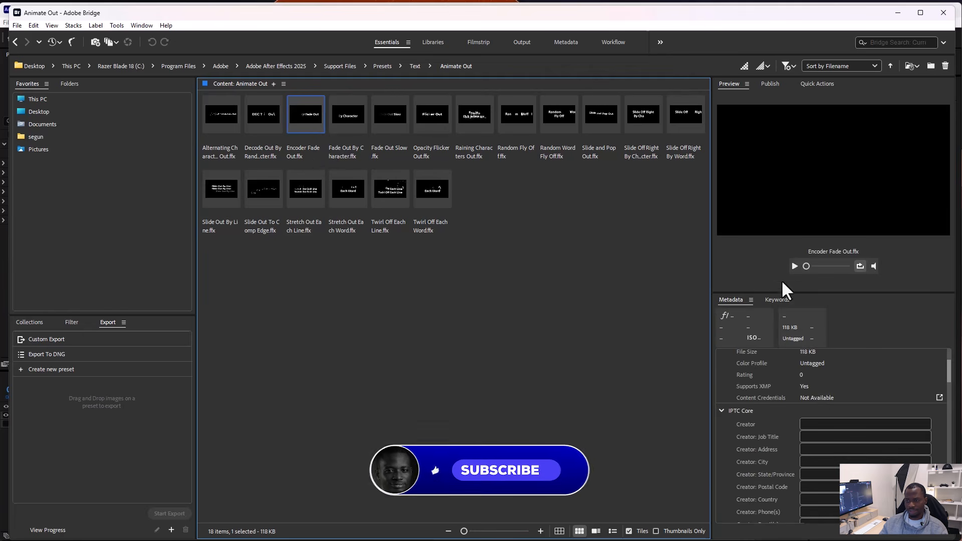
left_click(855, 271)
left_click(794, 266)
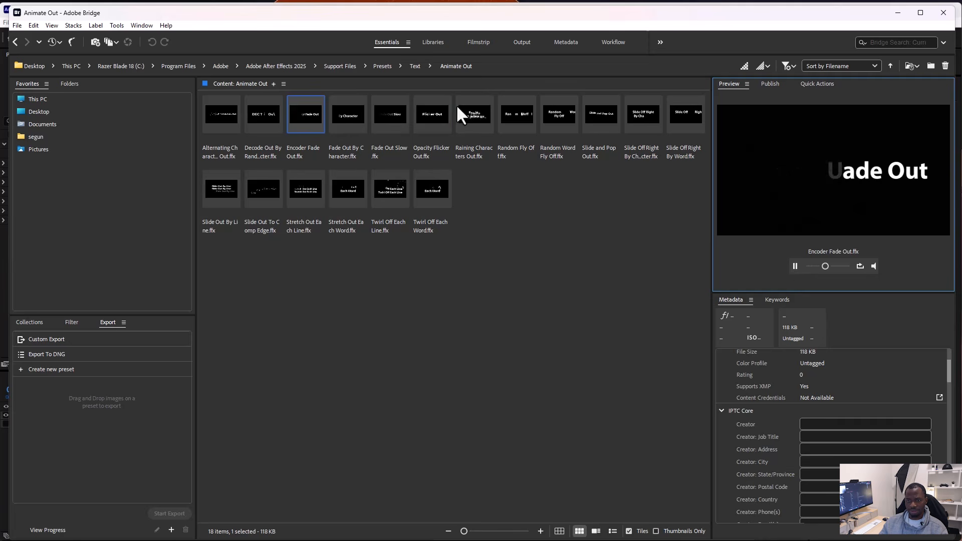
left_click(468, 119)
left_click(795, 266)
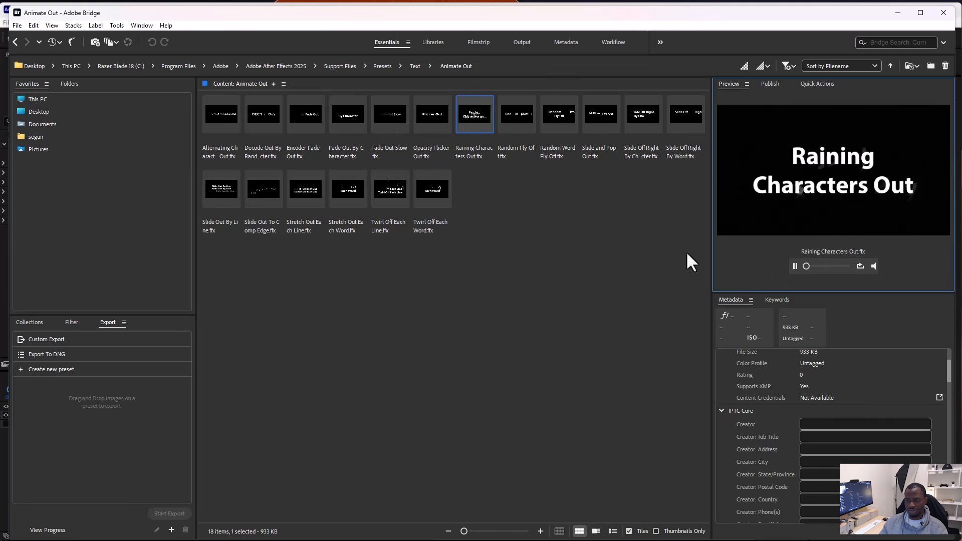
Step: Open the Mechanical text presets folder and play the previews of Electro Magnet In.ffx and Screen Roll.ffx
left_click(415, 67)
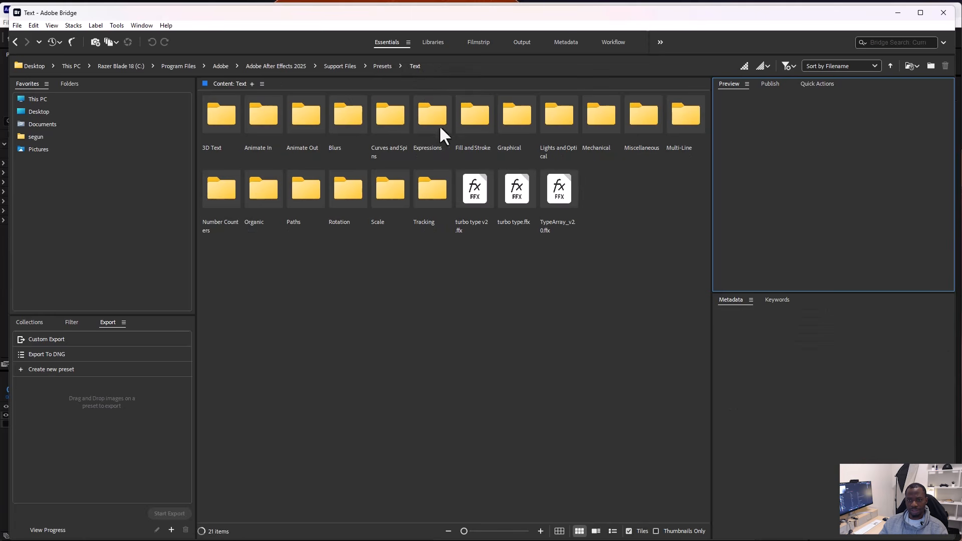
double_click(597, 122)
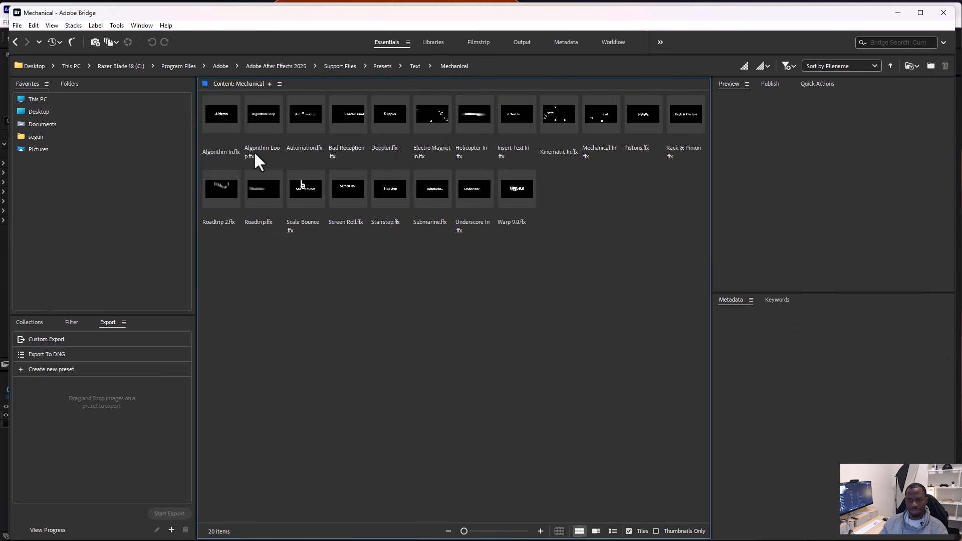
left_click(432, 114)
left_click(794, 265)
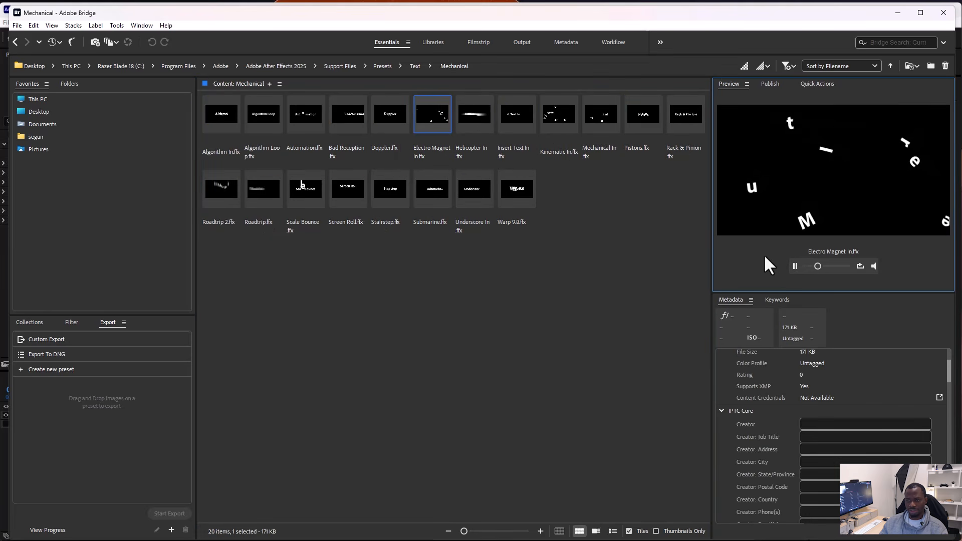
left_click(601, 115)
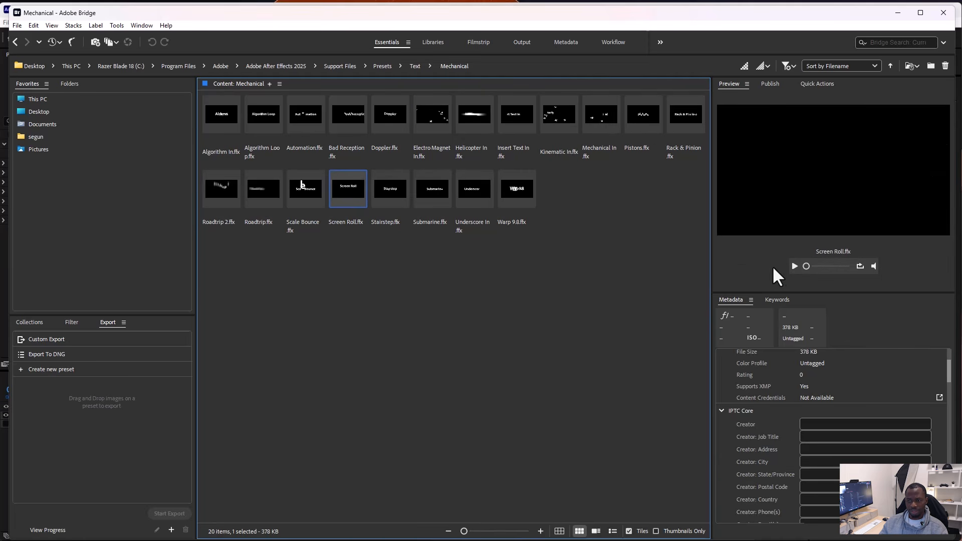
left_click(795, 265)
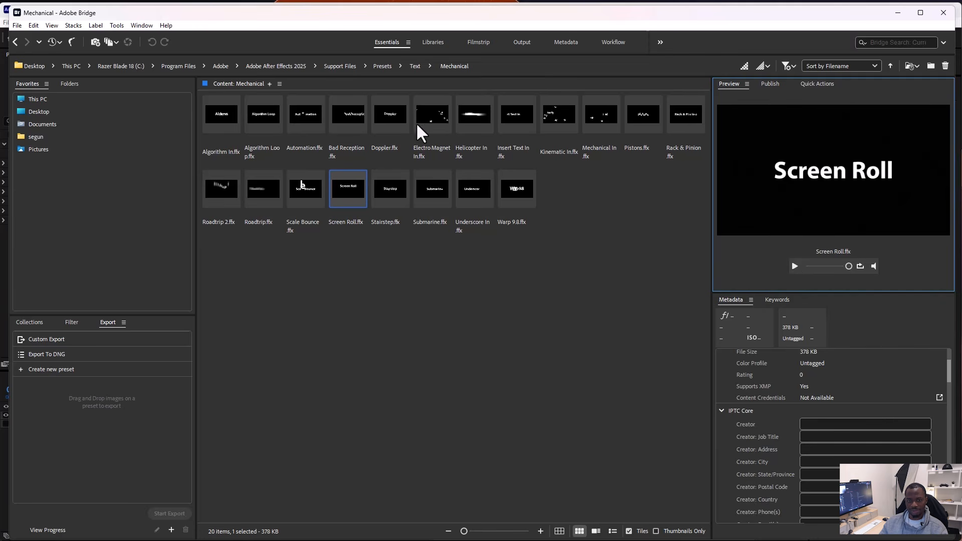
Step: Open the Miscellaneous text presets folder and play the preview of Explode Out.ffx
left_click(417, 66)
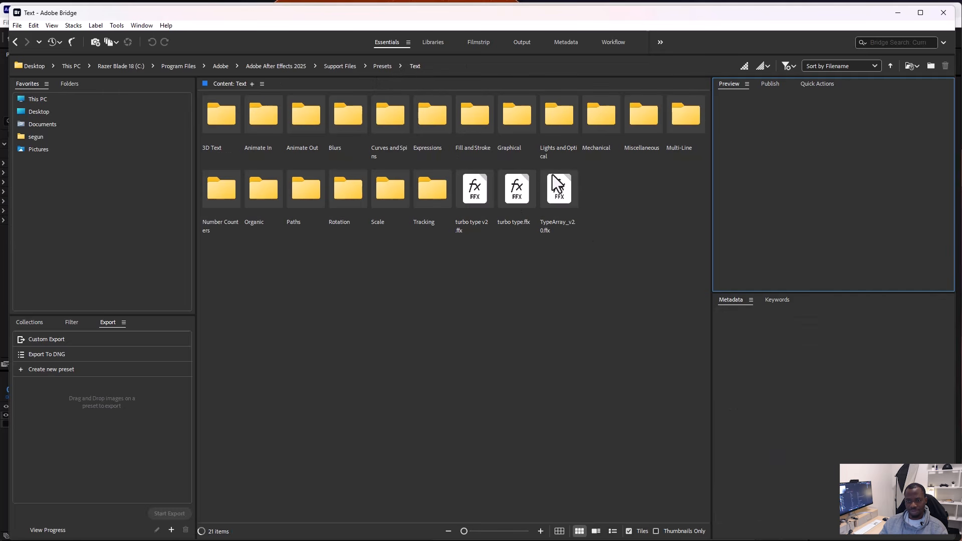
left_click(637, 128)
double_click(638, 120)
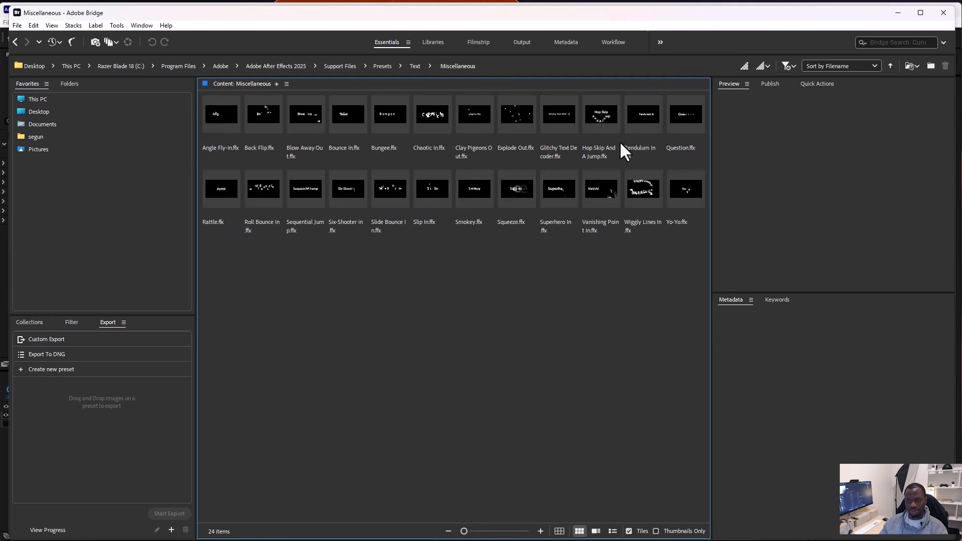
left_click(519, 118)
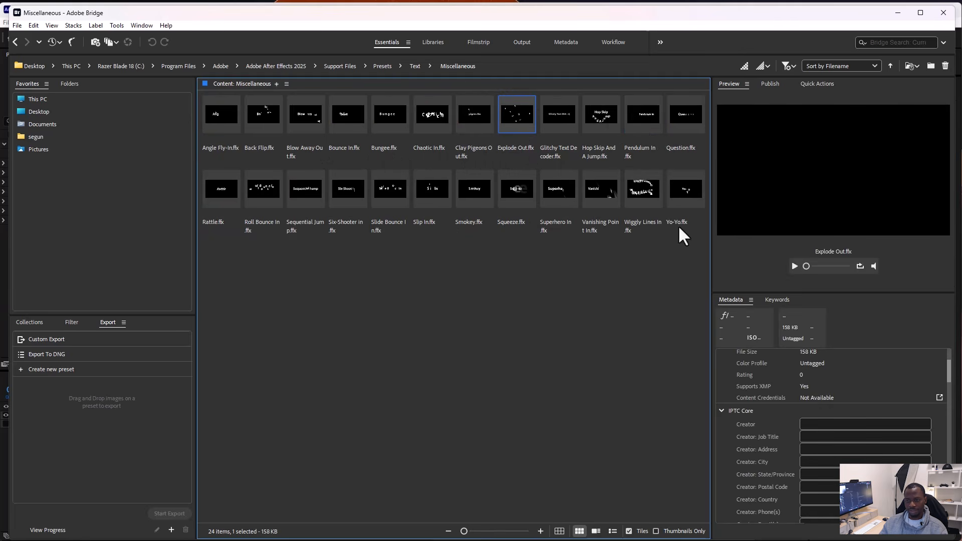
left_click(794, 266)
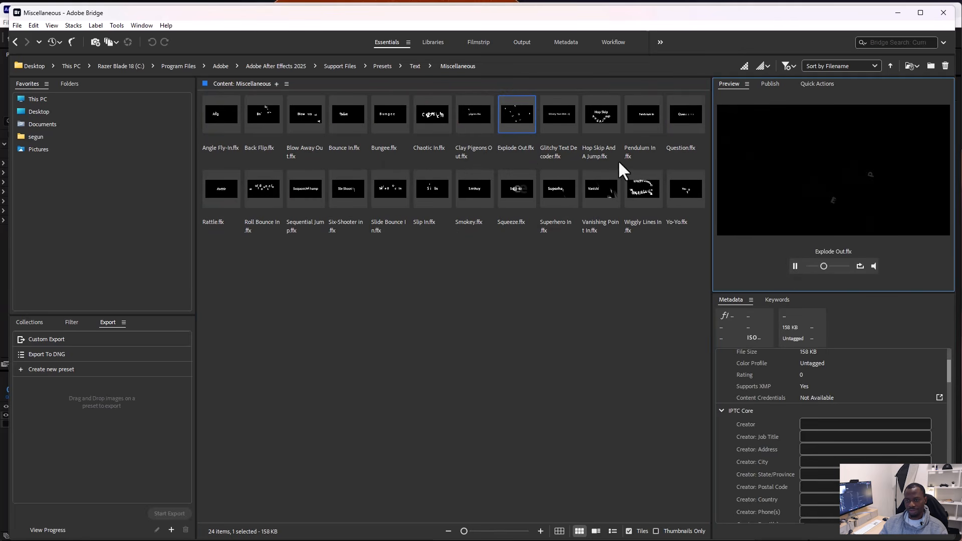
Step: Play the previews of Hop Skip And A Jump.ffx and Bounce In.ffx, then clear the selection
left_click(600, 123)
left_click(794, 266)
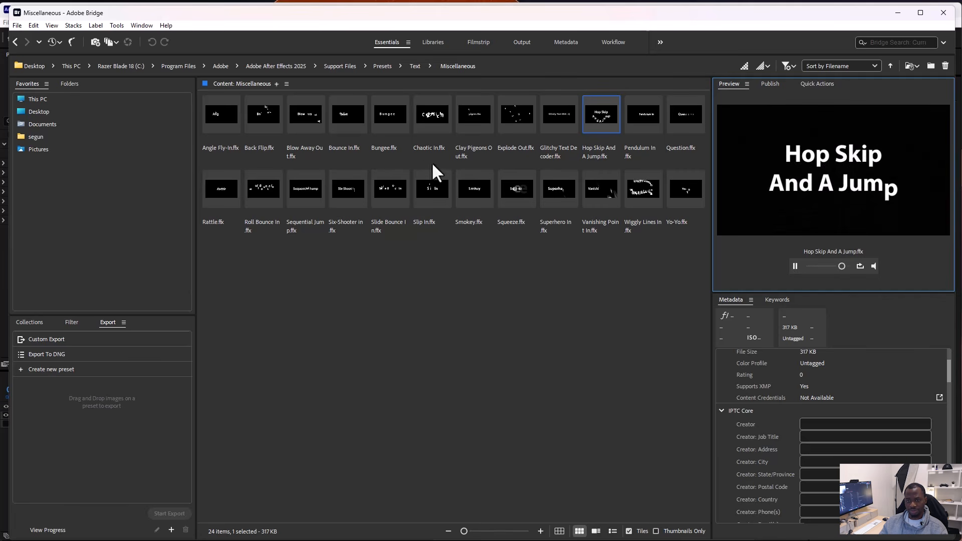
left_click(340, 122)
left_click(794, 266)
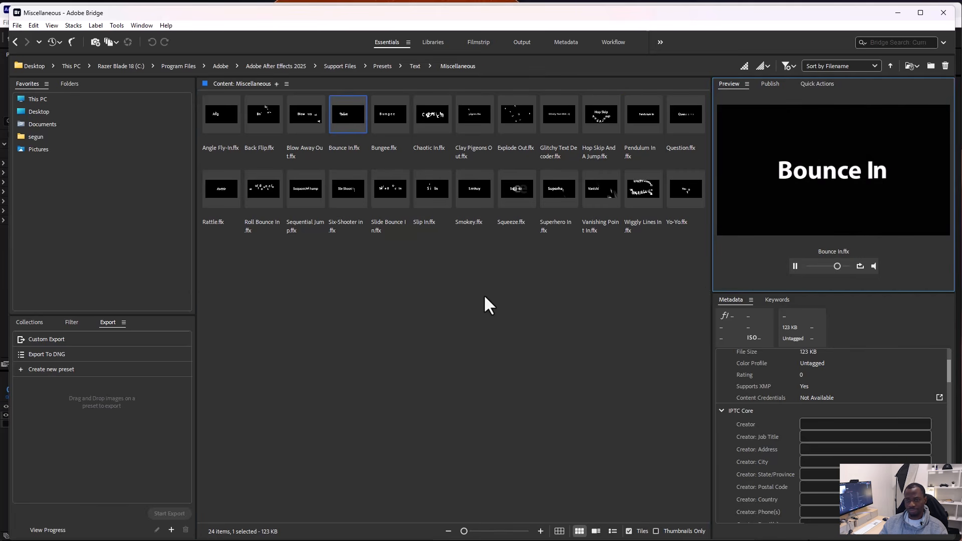
left_click(485, 305)
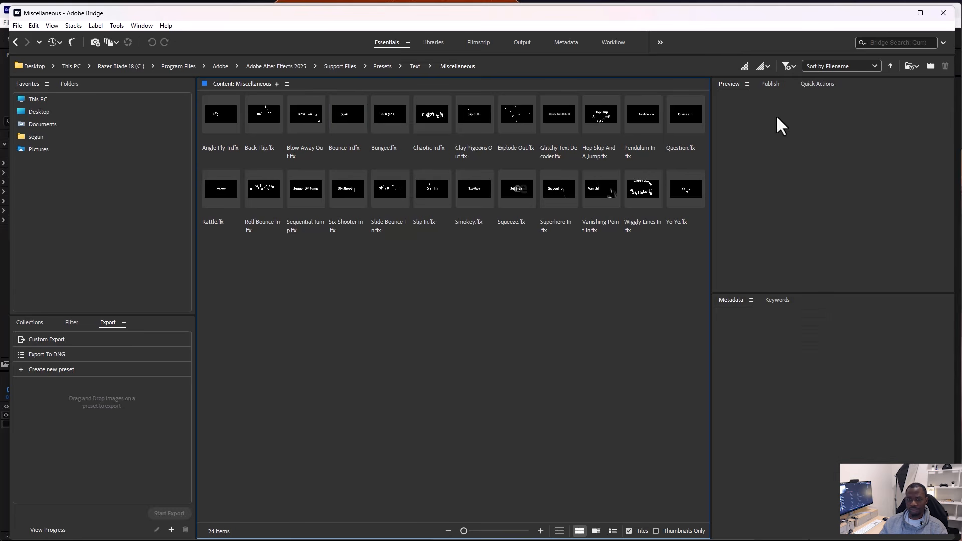
Step: Close Adobe Bridge to return to After Effects, and dock the floating Effects & Presets panel beneath the Preview panel
left_click(943, 13)
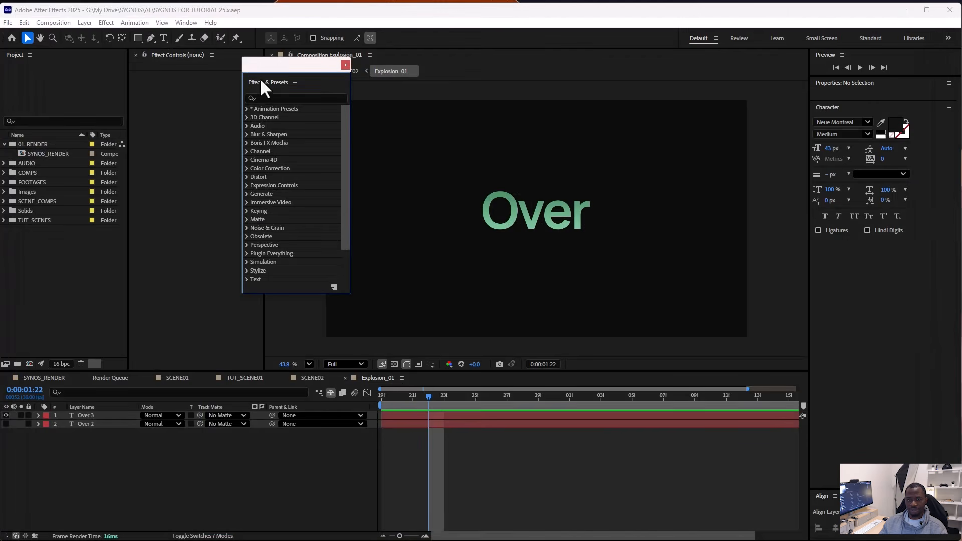
left_click(262, 84)
left_click_drag(273, 90, 878, 70)
Step: Make the Over 2 layer visible in Explosion_01 and delete the Over 3 layer
left_click_drag(386, 401, 507, 407)
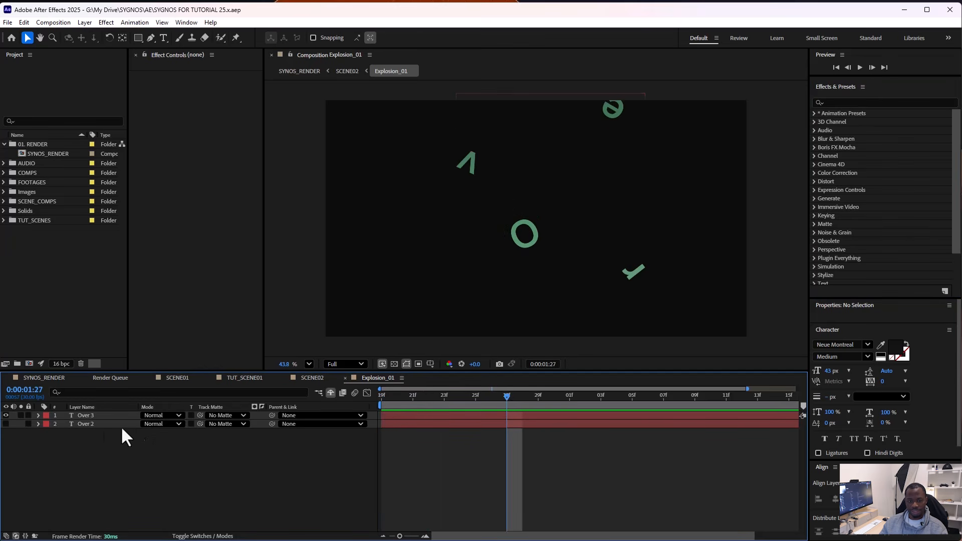
left_click(6, 424)
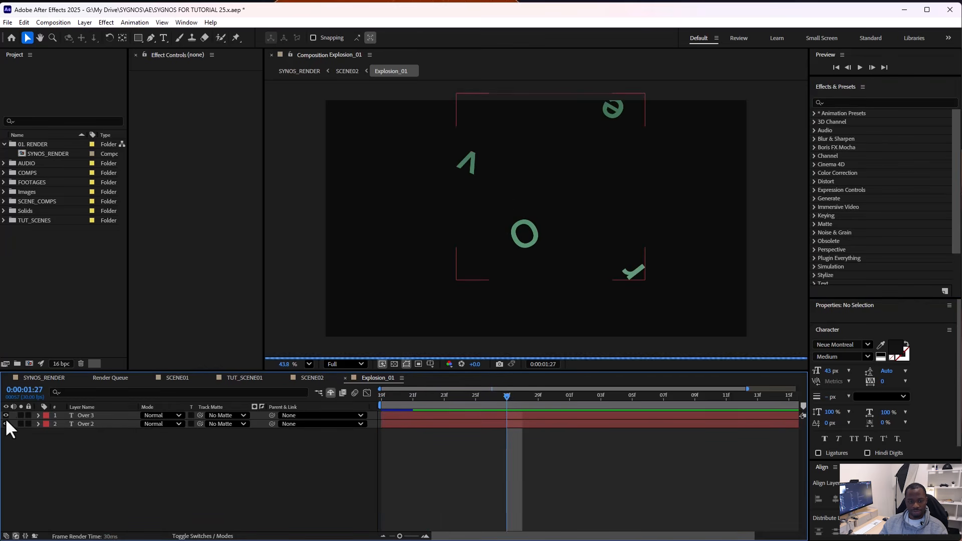
left_click(6, 415)
left_click(75, 416)
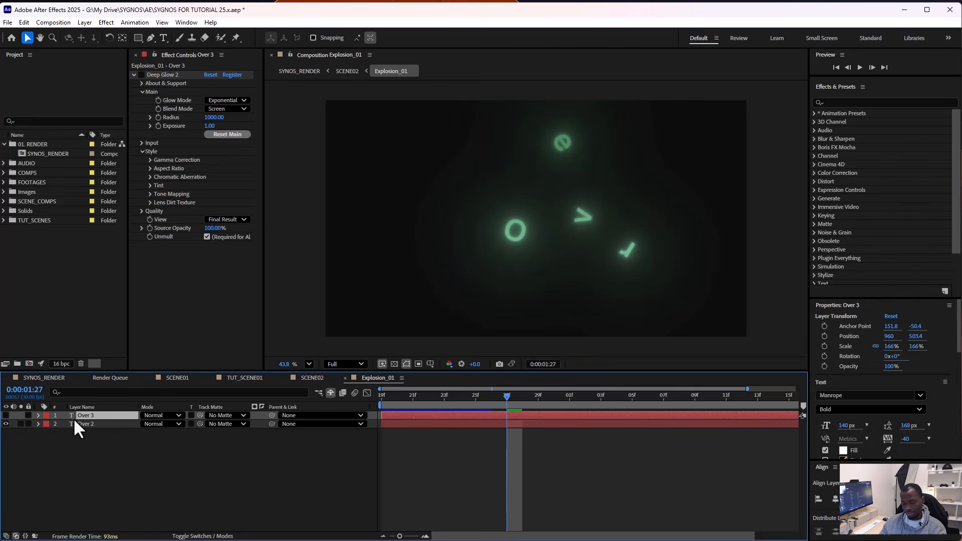
key("Delete")
Step: Reveal the keyframed properties of the Over 2 layer and scrub through its text explosion
left_click(398, 397)
left_click(145, 415)
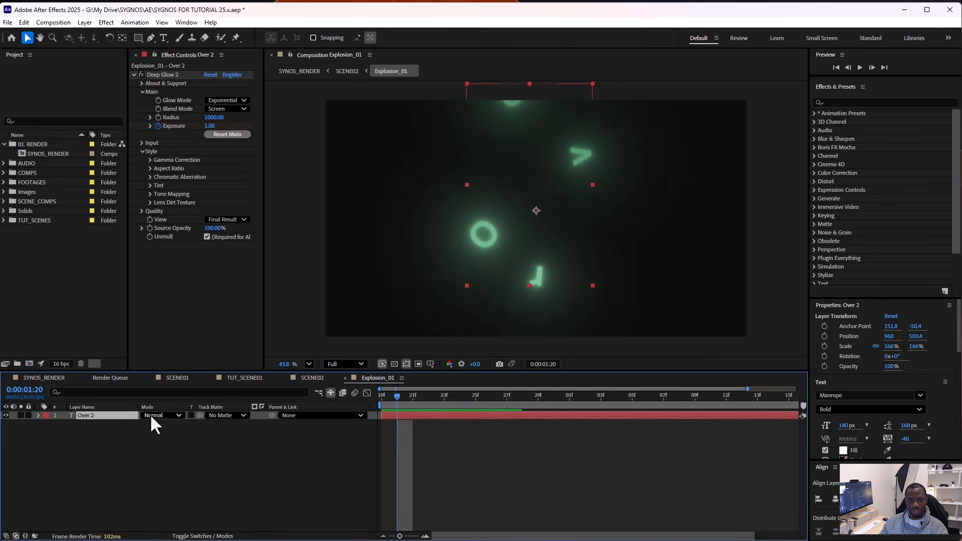
left_click(407, 401)
key("Page_Down")
key("Page_Down")
key("Page_Down")
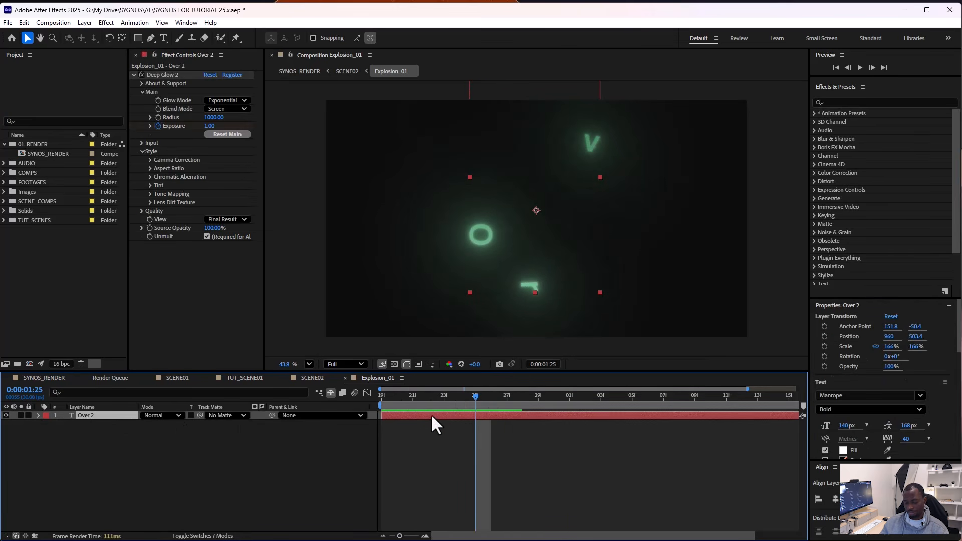
left_click(435, 422)
key("u")
key("minus")
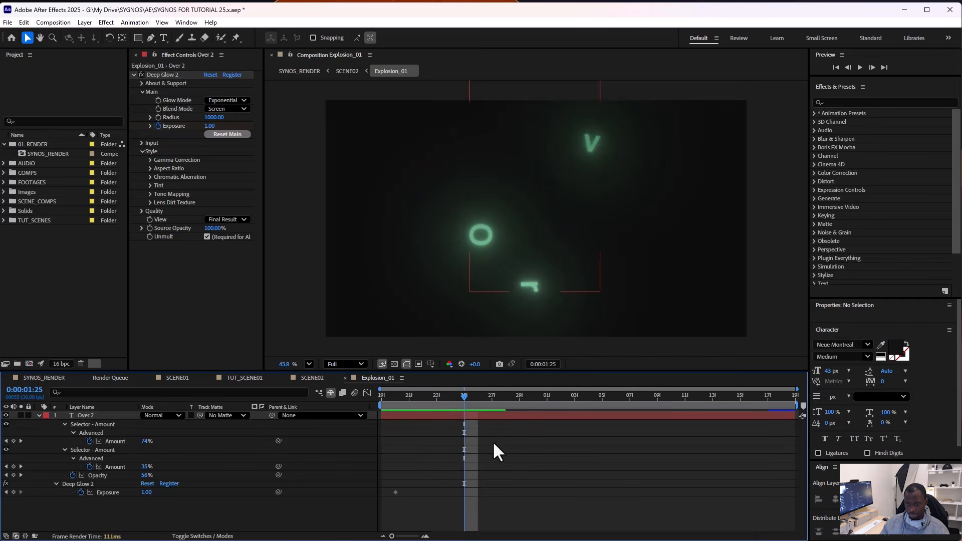
left_click_drag(450, 401, 546, 396)
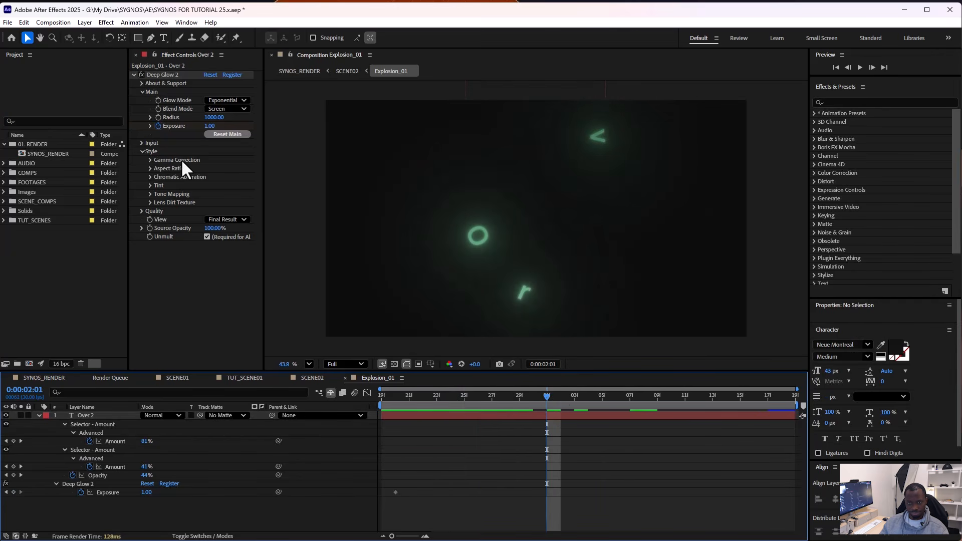
Step: Remove the Exposure keyframes from Deep Glow 2 on the Over 2 layer and preview the explosion
left_click(159, 126)
left_click_drag(464, 398, 571, 397)
key("space")
key("space")
left_click(538, 436)
Step: Go up to the SCENE02 composition, open the Explosion_02 precomp and scrub through its explosion
key("Tab")
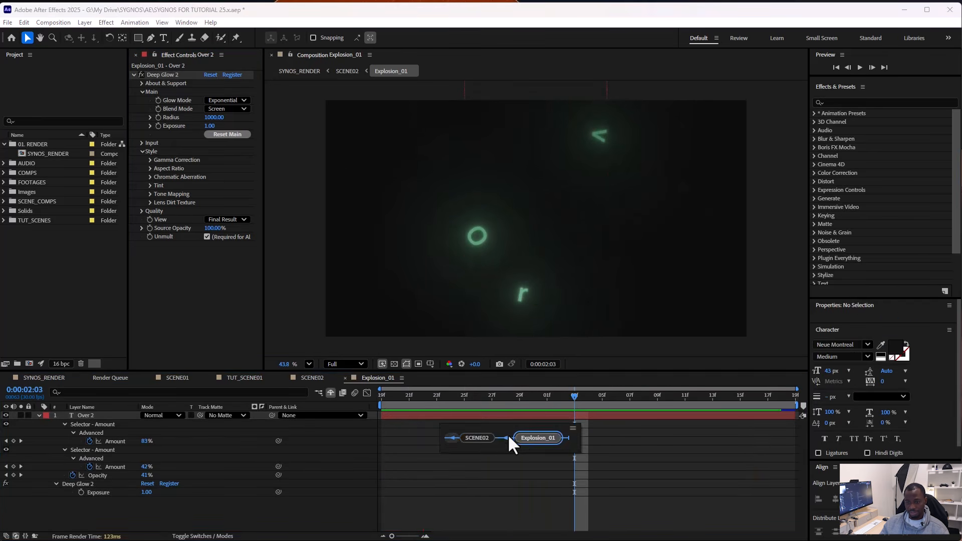
left_click(479, 435)
left_click_drag(668, 403, 642, 404)
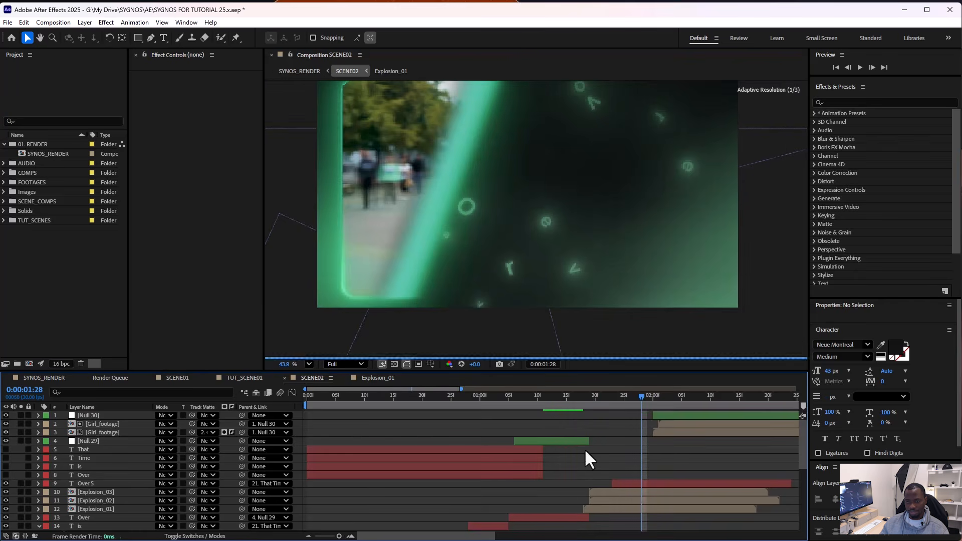
left_click(109, 500)
double_click(109, 498)
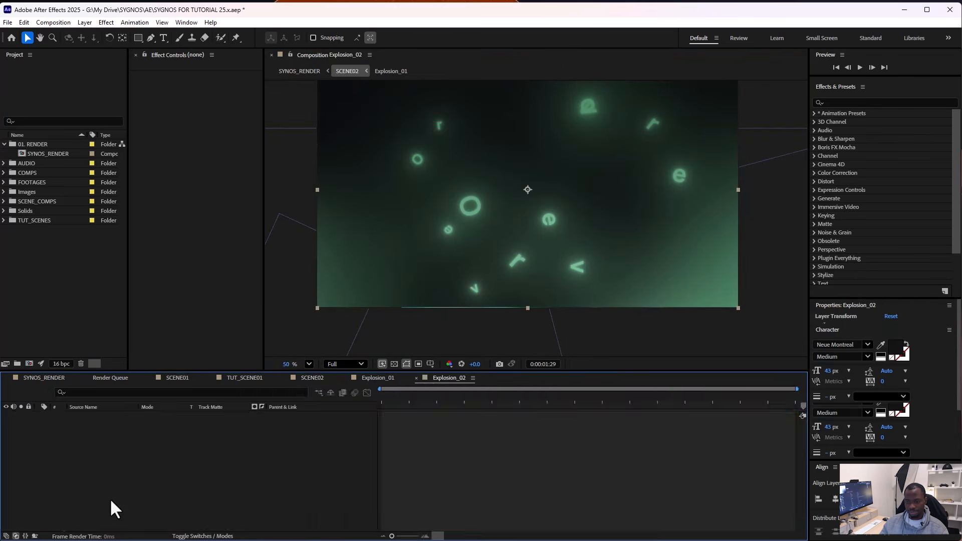
left_click_drag(441, 395, 349, 407)
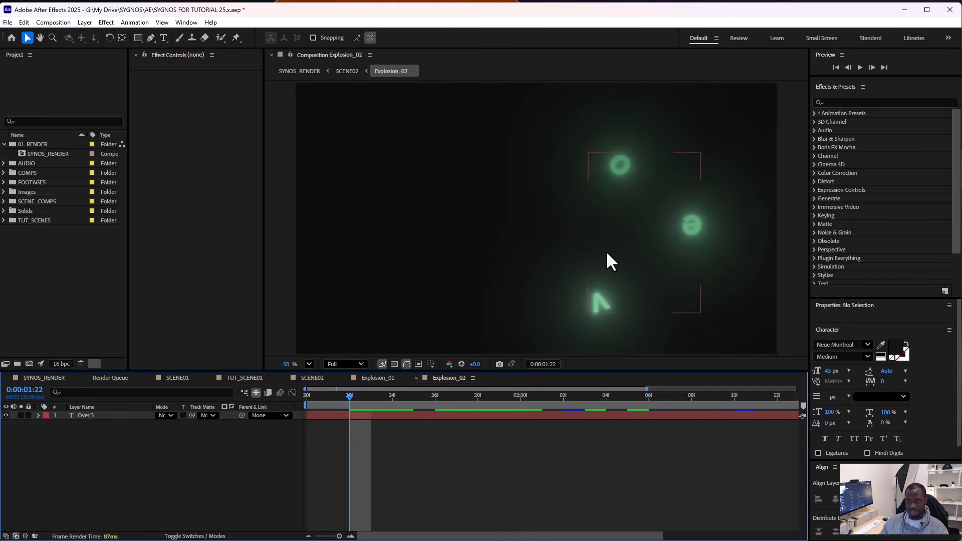
Step: Return to SCENE02, open the Explosion_03 precomp and examine the animation and effects of its Over 4 layer
key("Tab")
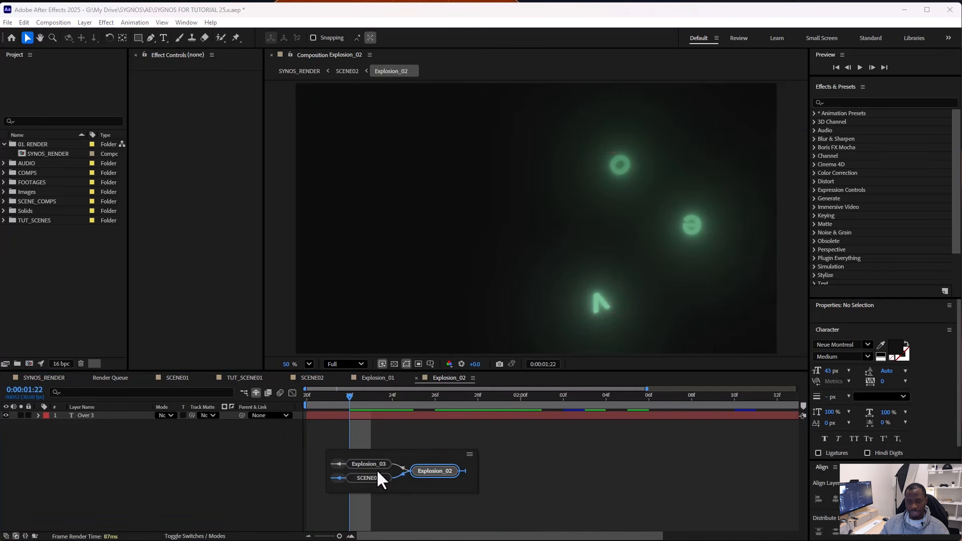
left_click(371, 476)
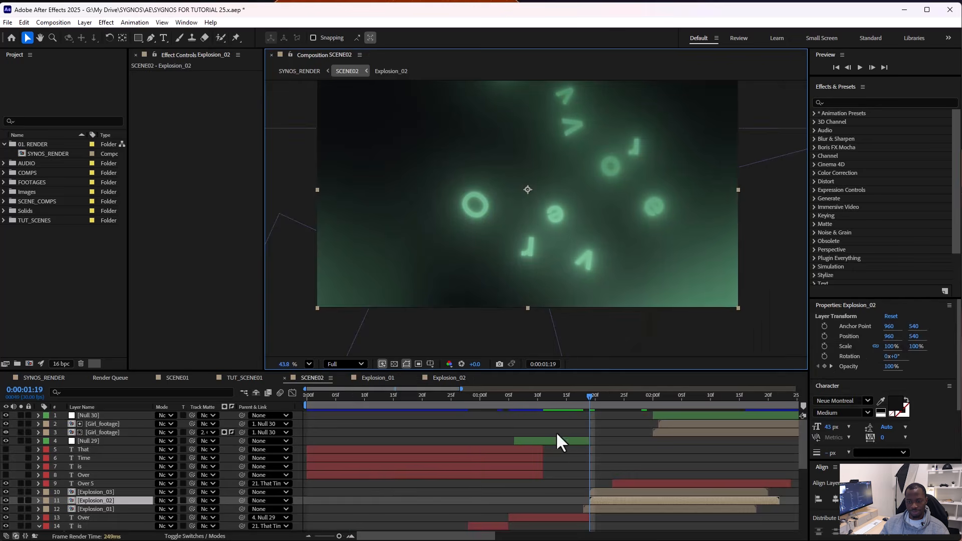
double_click(595, 492)
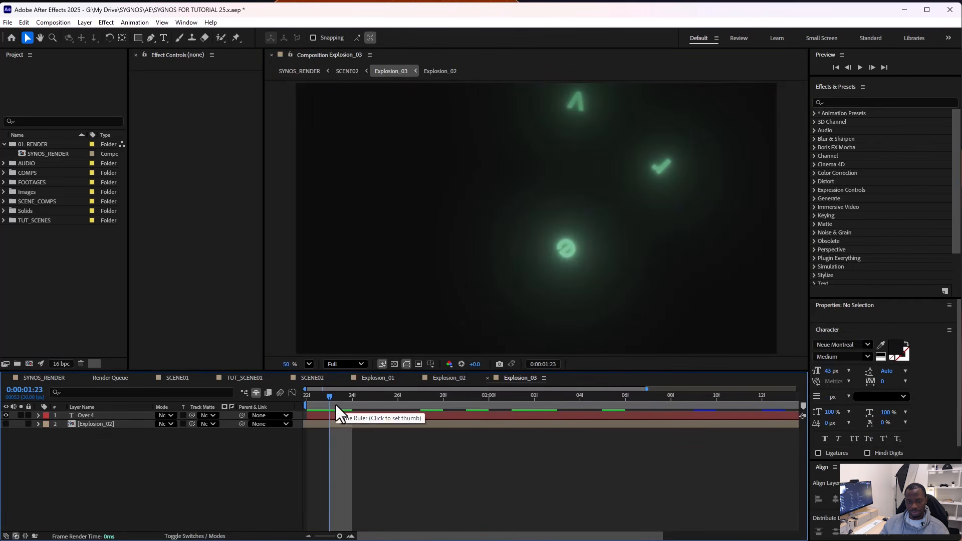
left_click(404, 401)
key("space")
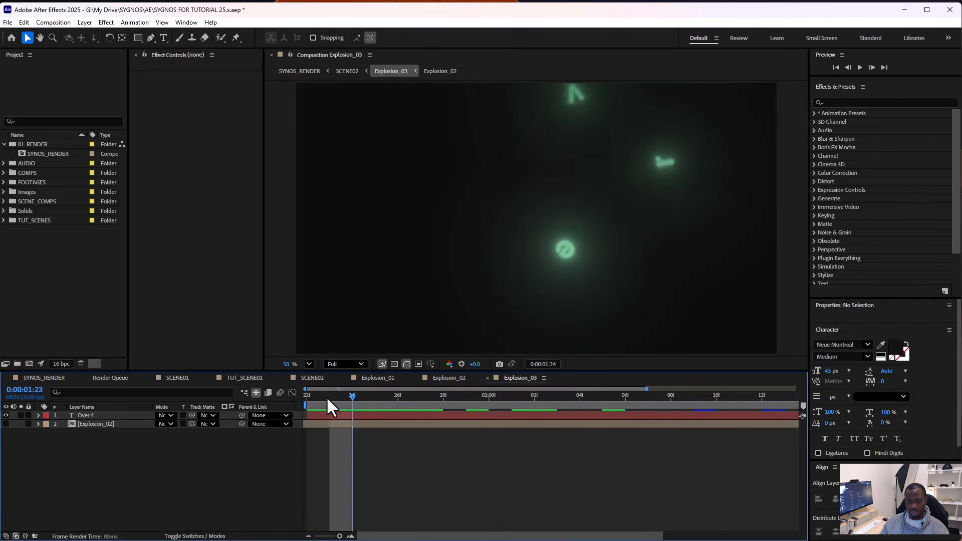
left_click(111, 415)
left_click_drag(330, 403, 534, 408)
Step: Preview the combined explosions in SCENE02 and reopen the Explosion_01 precomp
key("Tab")
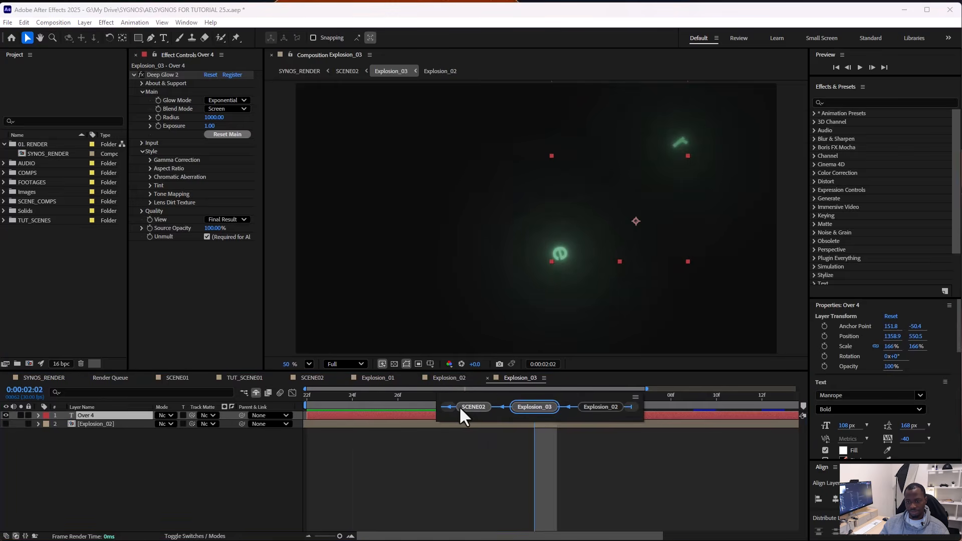
left_click(463, 407)
mouse_move(617, 397)
left_mouse_down()
mouse_move(502, 401)
mouse_move(641, 406)
mouse_move(627, 405)
left_mouse_up()
key("space")
double_click(607, 509)
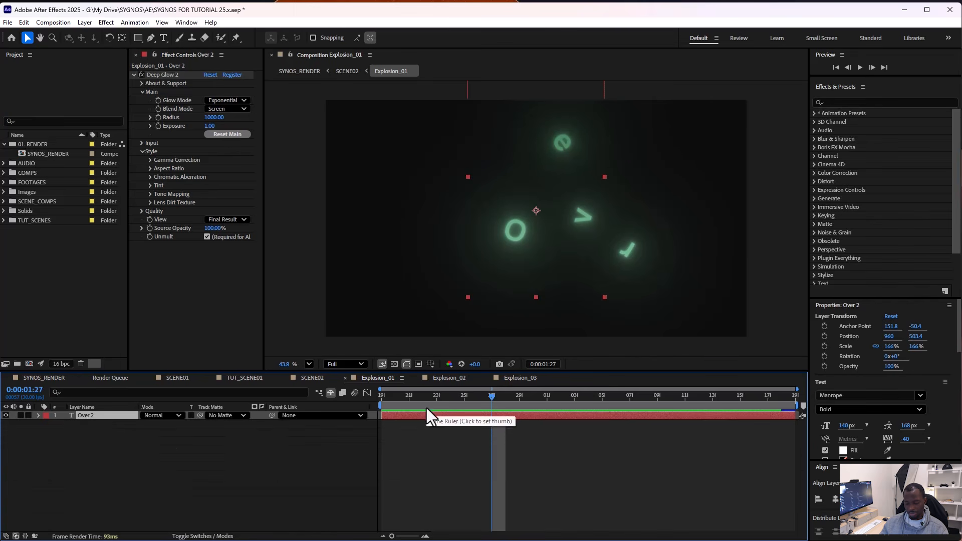
Step: Reveal the animated selector Amount and Opacity properties of the Over 2 layer and scrub through the letters' movement
key("u")
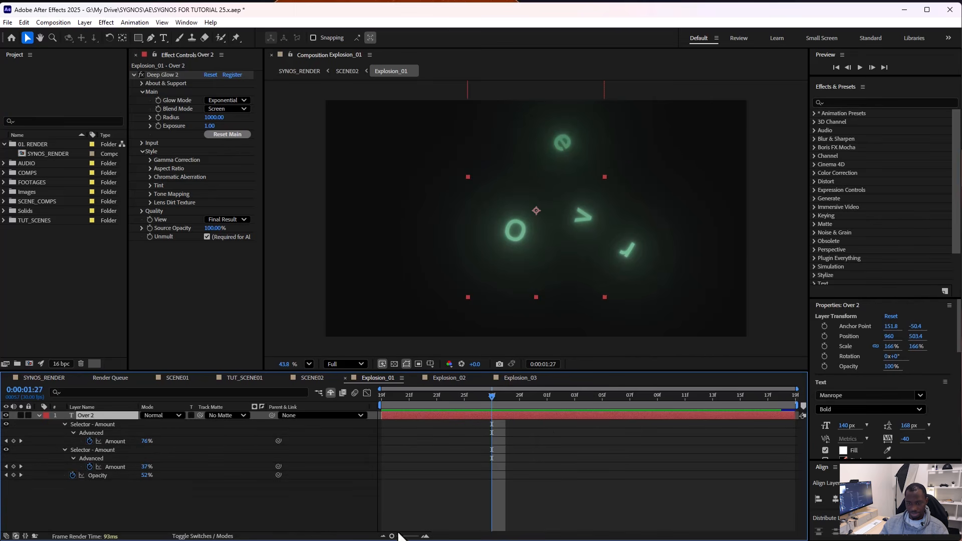
left_click_drag(492, 395, 434, 396)
key("ctrl+x")
key("ctrl+v")
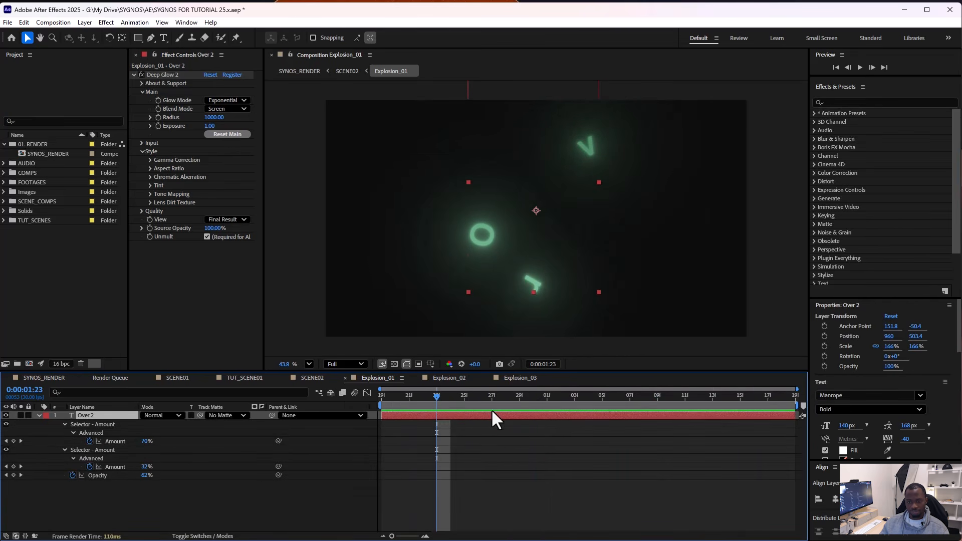
left_click(514, 441)
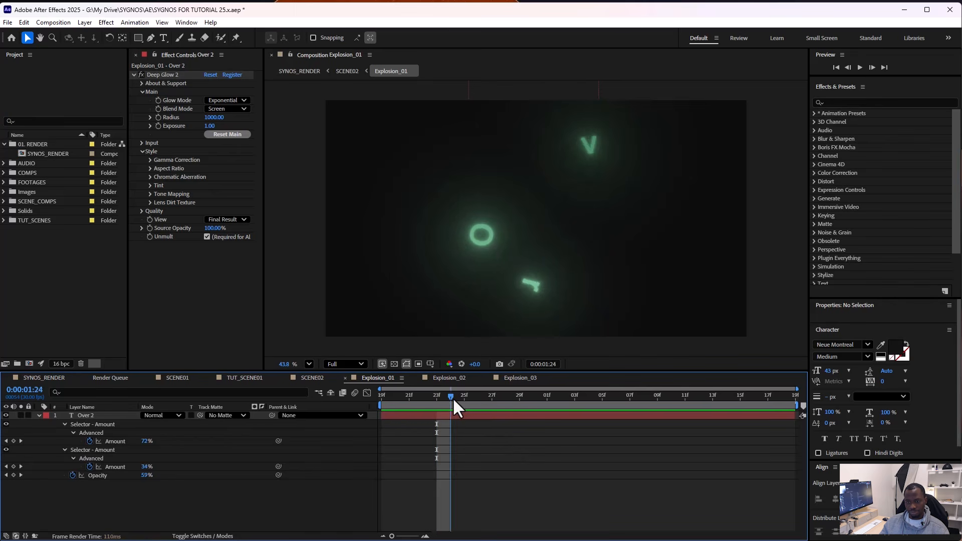
left_click_drag(452, 397, 530, 417)
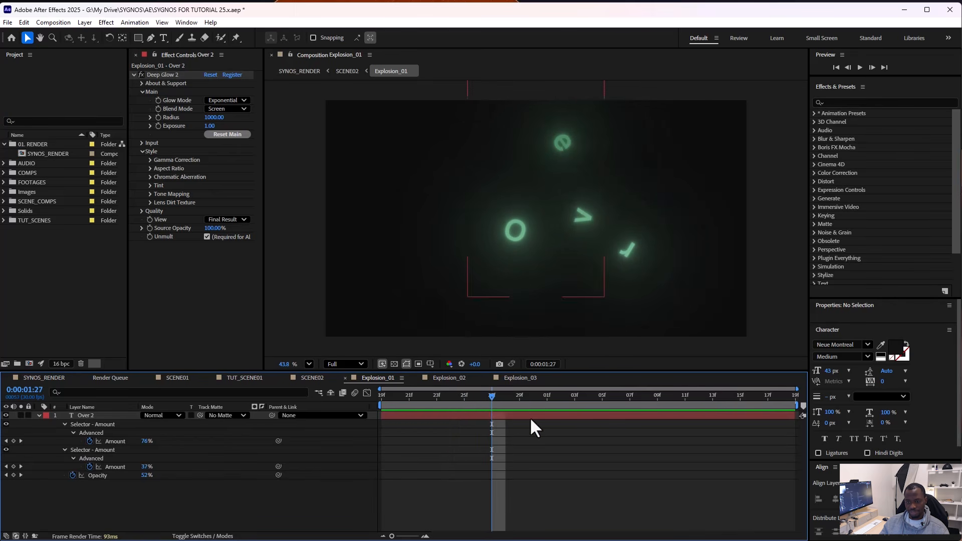
Step: Set the first selector's Amount on Over 2 to 89% at 0:00:01:25 and shift the layer two frames later
left_click(419, 399)
left_click_drag(418, 397, 464, 403)
left_click(151, 440)
left_click_drag(151, 440, 219, 437)
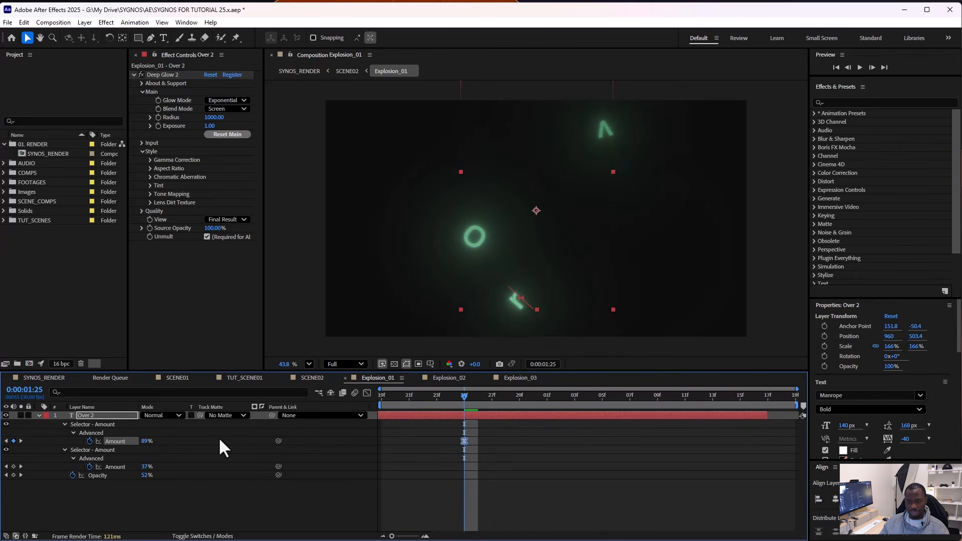
left_click_drag(414, 412, 439, 412)
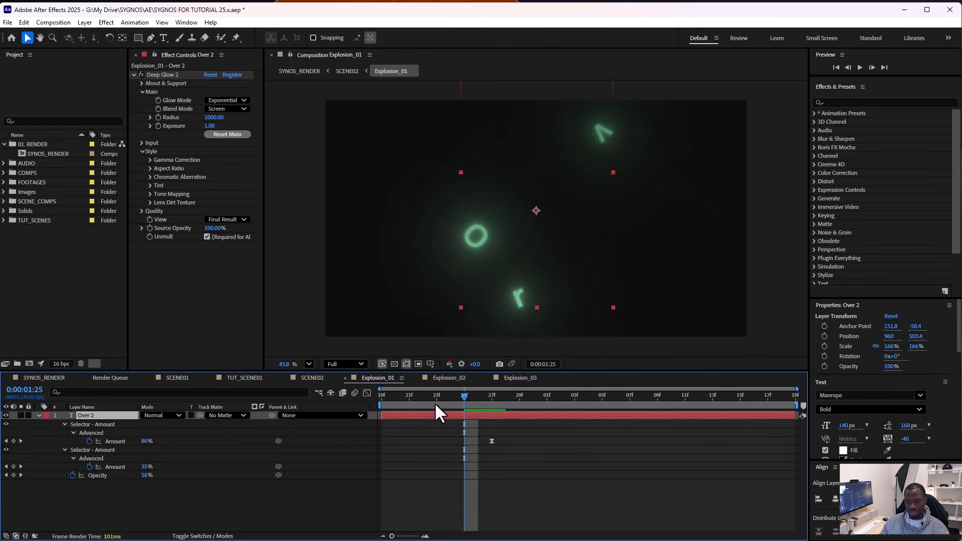
Step: Scrub through the Explosion_01 animation from its start, return to SCENE02 and scrub the combined explosions there
key("Home")
left_click_drag(377, 396, 505, 400)
left_click(592, 448)
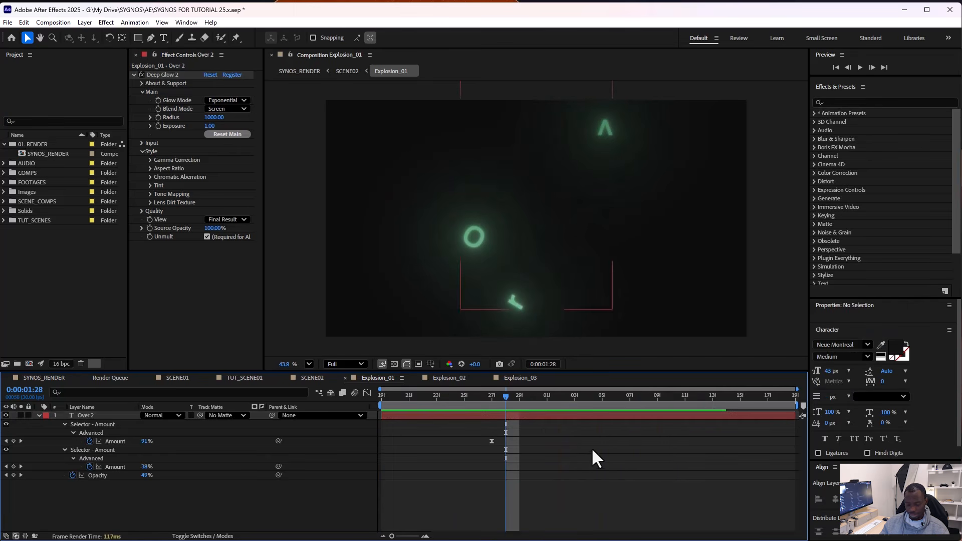
key("shift")
left_click(532, 446)
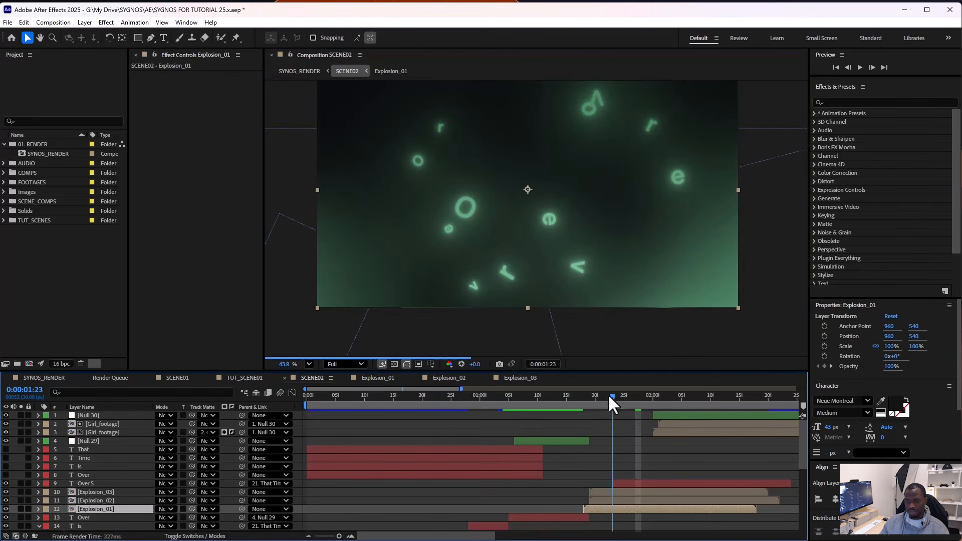
left_click_drag(608, 393, 653, 398)
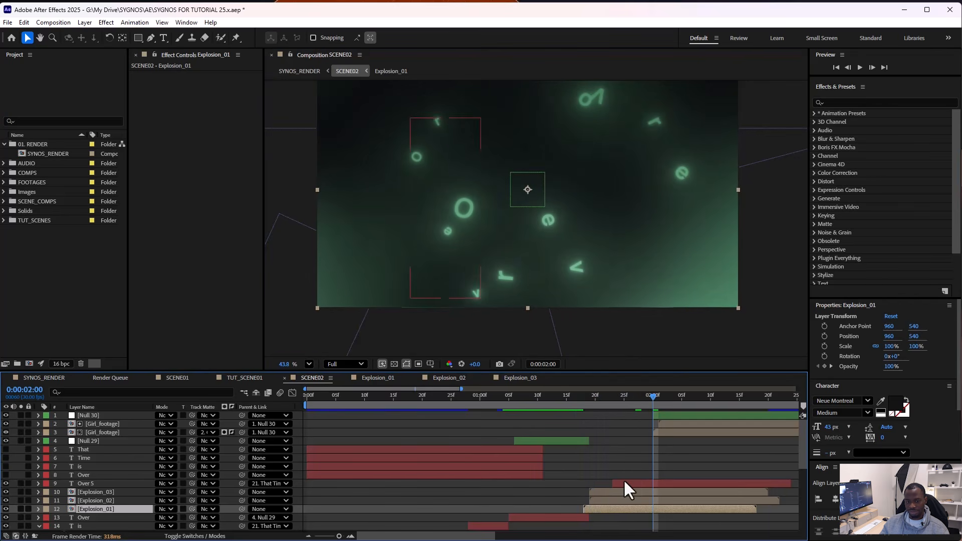
Step: Examine the Over 5 layer in SCENE02 and scrub through the transition from the exploding letters to the footage
left_click(652, 482)
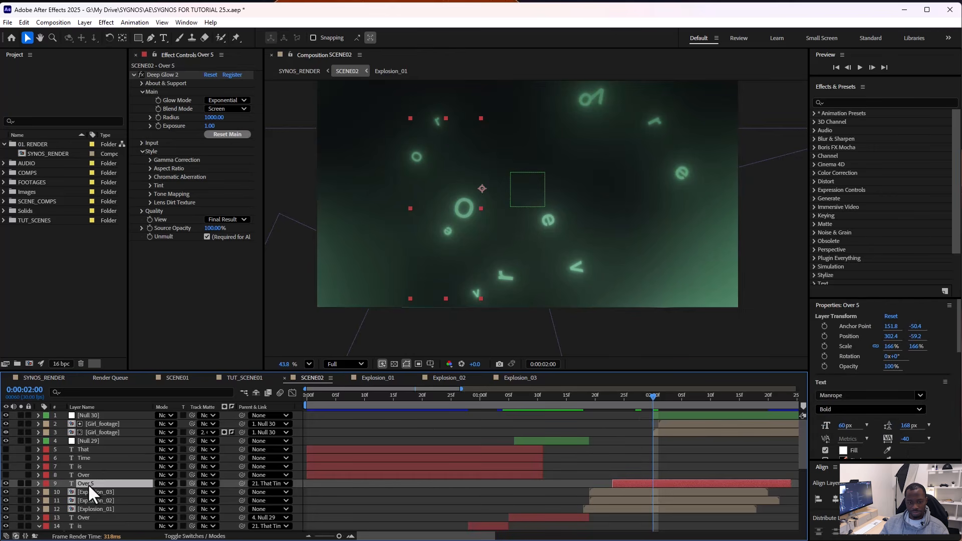
left_click_drag(649, 398, 725, 397)
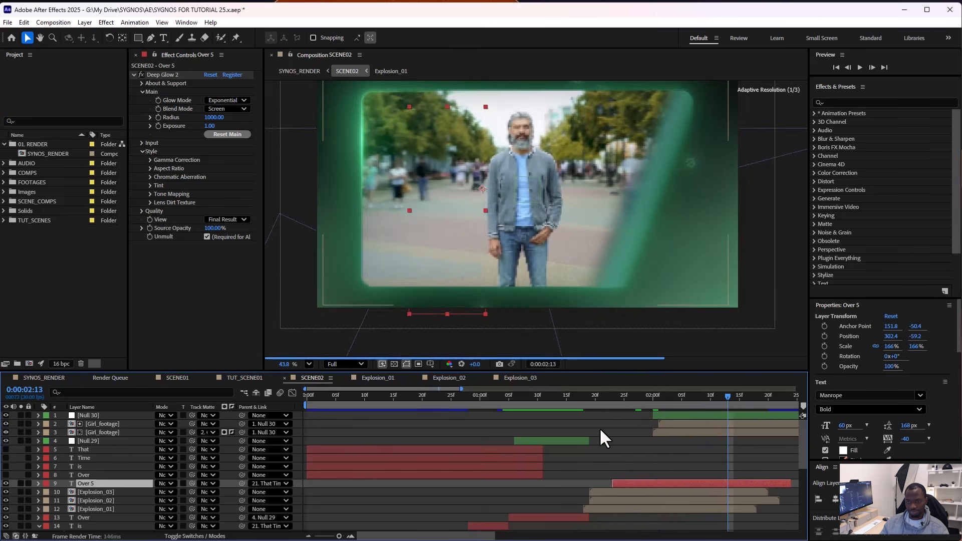
scroll(644, 443, "down", 3)
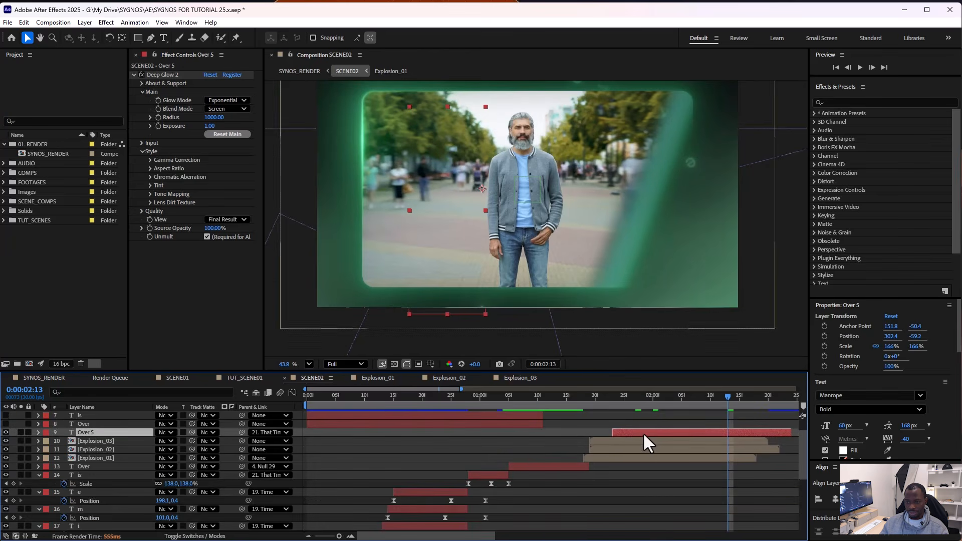
scroll(634, 416, "up", 3)
left_click(634, 396)
left_click_drag(635, 396, 702, 396)
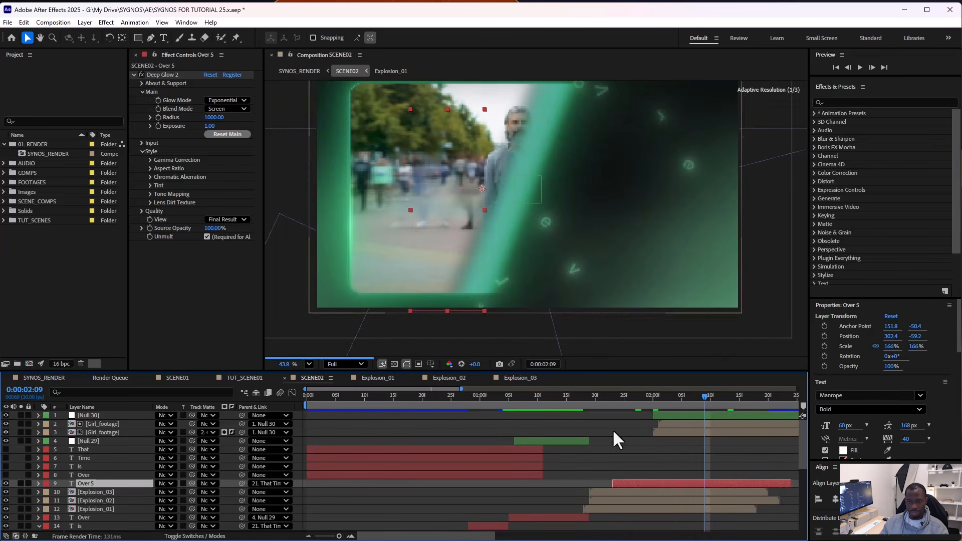
Step: Set the preview resolution to Half and shrink the preview settings area again
left_click(851, 75)
left_click(885, 175)
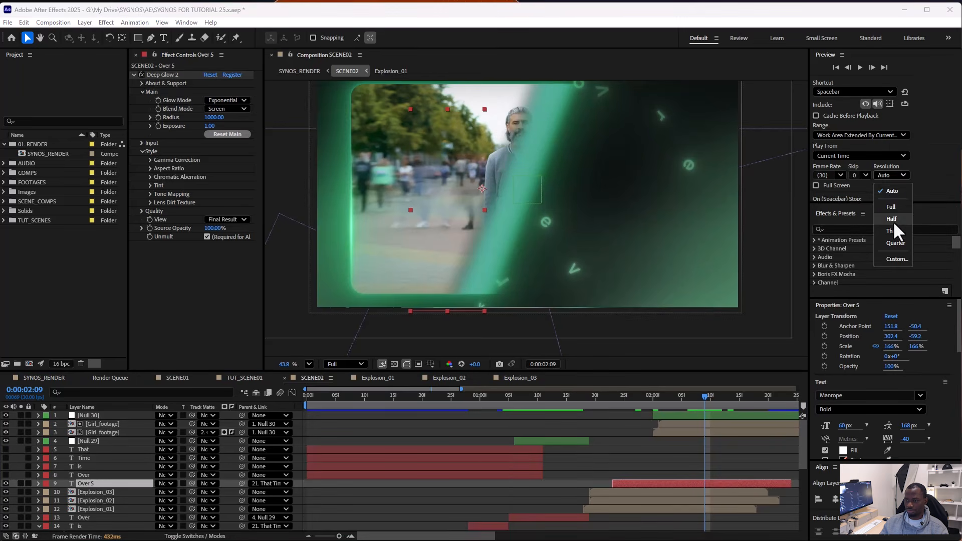
left_click(893, 219)
left_click_drag(860, 201, 870, 143)
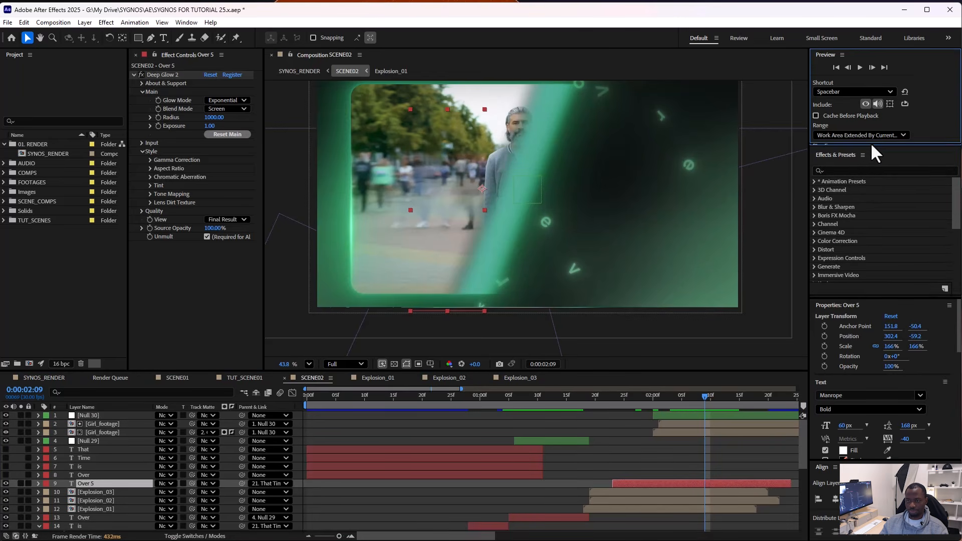
Step: Enlarge the SCENE02 view to 50% and review the glowing footage reveal frame by frame up to about 0:00:02:14
left_click(695, 395)
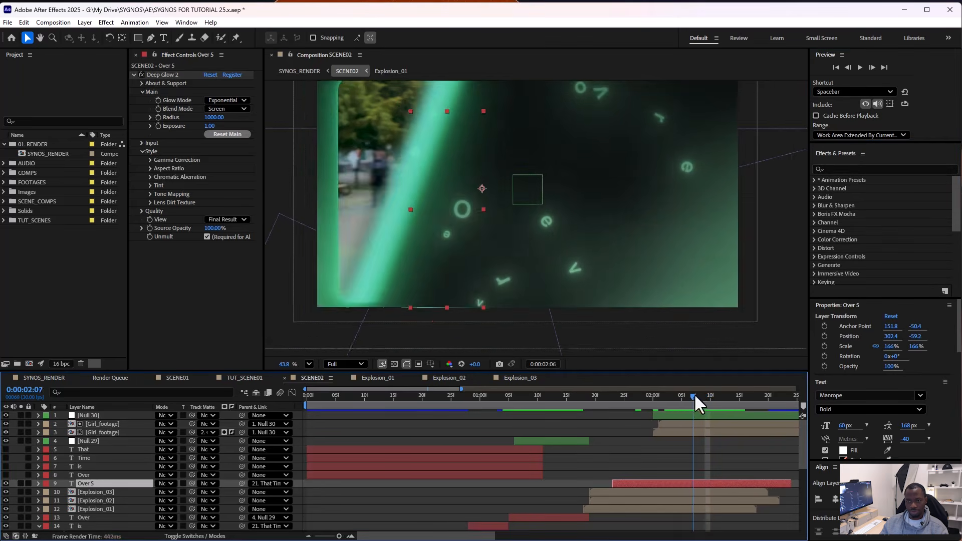
key("Page_Down")
key("Page_Down")
key("Page_Down")
key("Page_Down")
key("Page_Down")
left_click(314, 363)
key("shift+/")
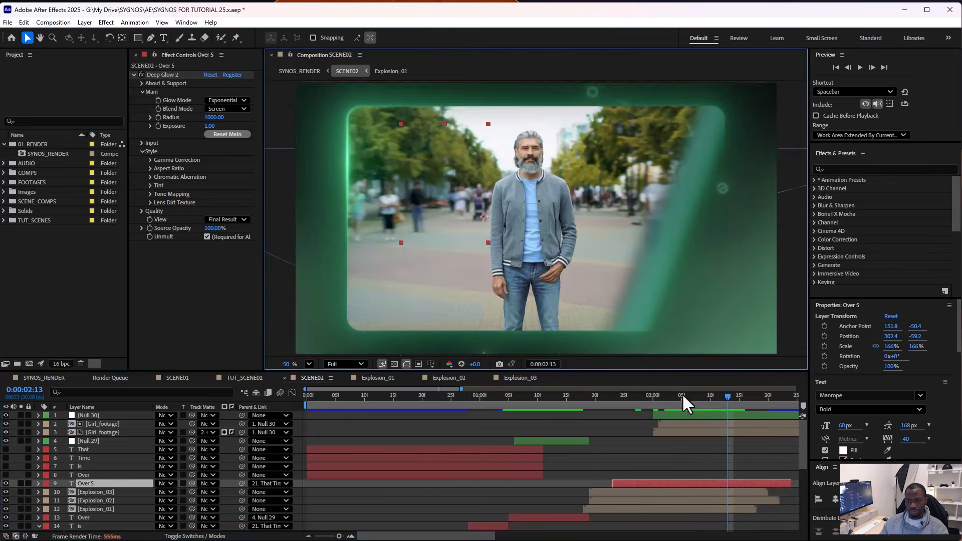
left_click_drag(681, 395, 732, 399)
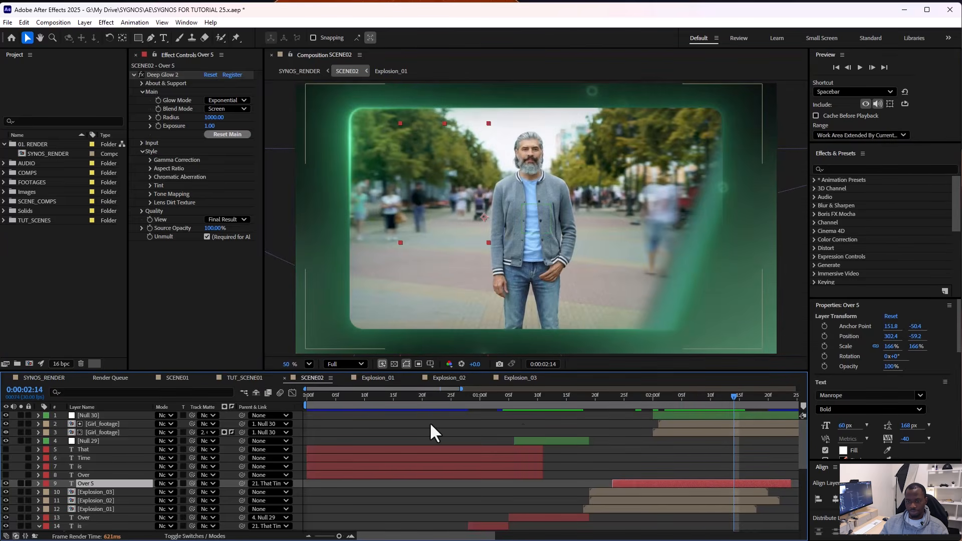
Step: Delete the four hidden text layers That, Time, is and Over from SCENE02
left_click(98, 433)
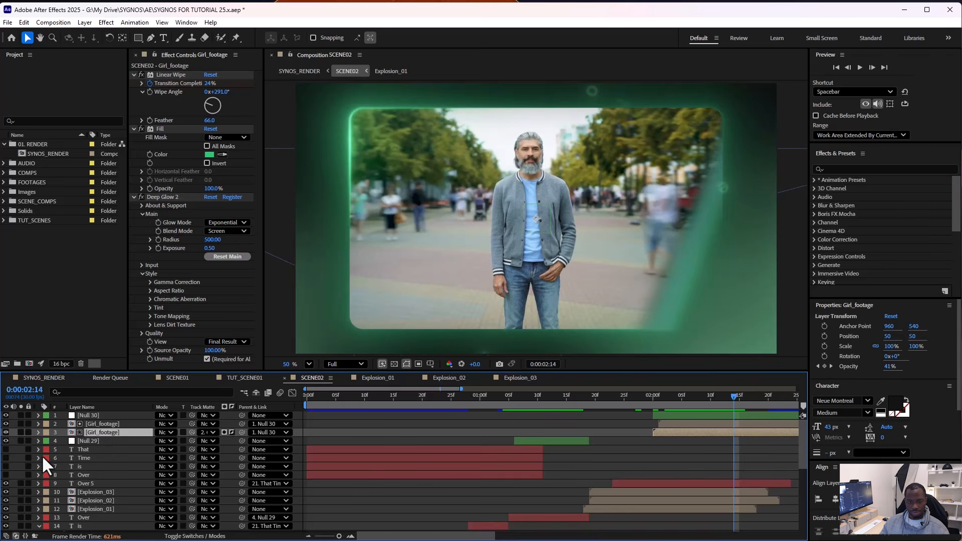
left_click(86, 449)
left_click(82, 474, "shift")
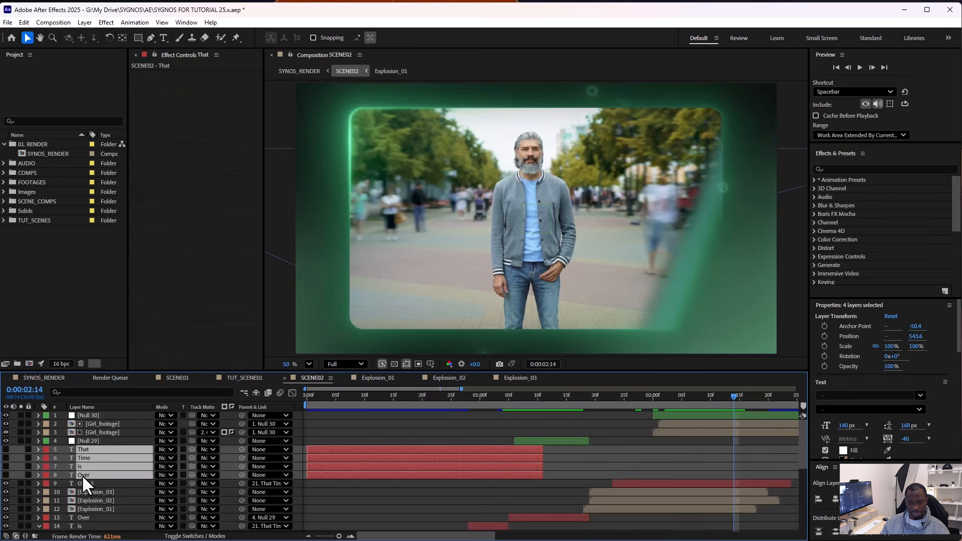
key("Delete")
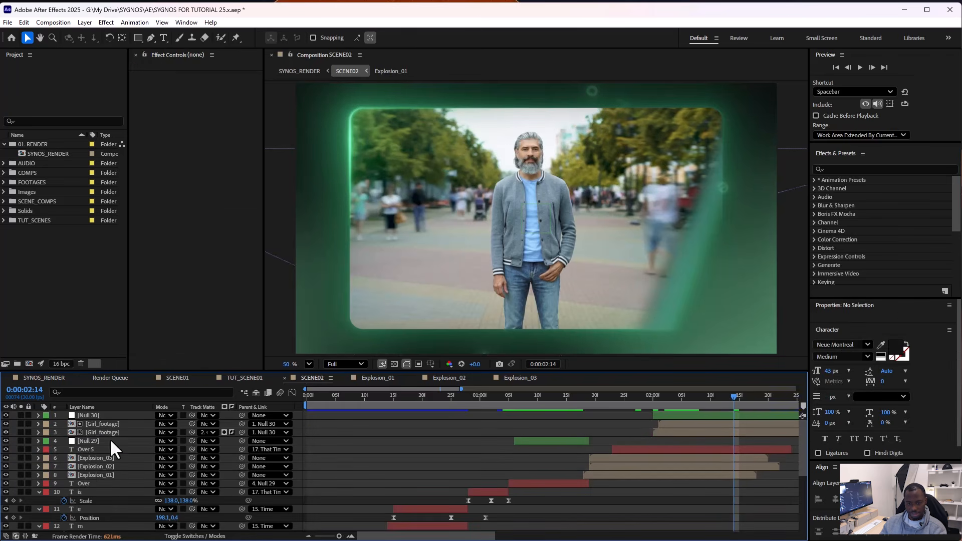
Step: Select Null 29's child layers to identify them, and move Null 29 directly above the Over layer it controls
left_click(544, 440)
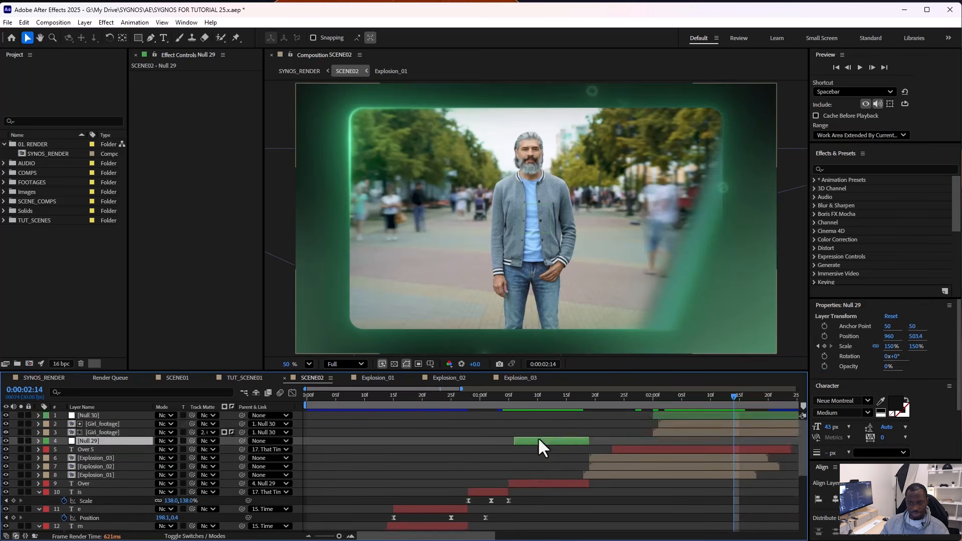
right_click(539, 439)
left_click(537, 439)
right_click(537, 439)
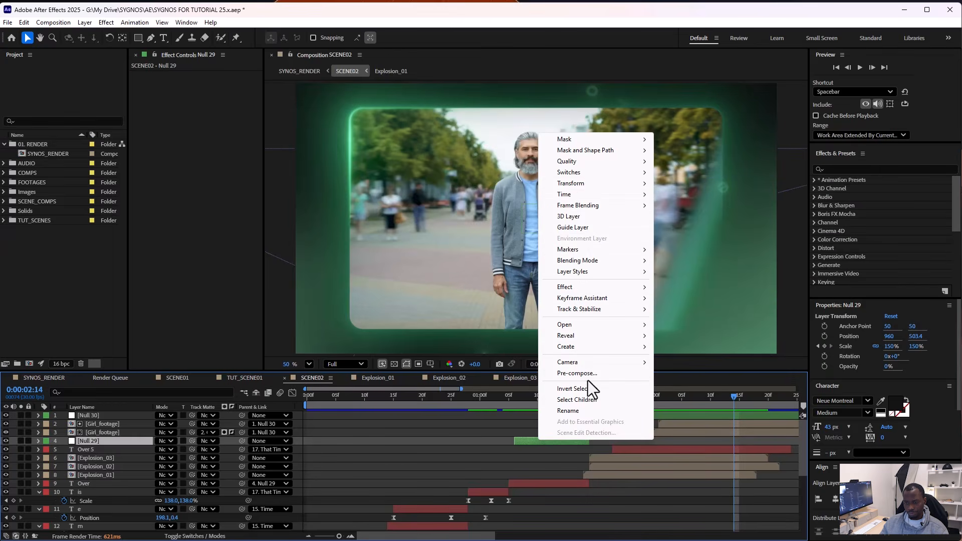
left_click(580, 400)
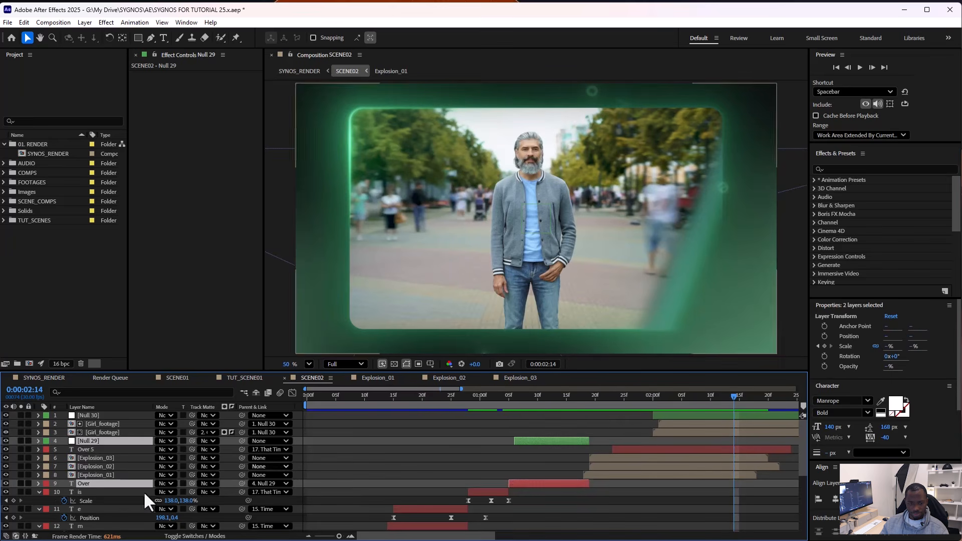
left_click_drag(99, 446, 103, 480)
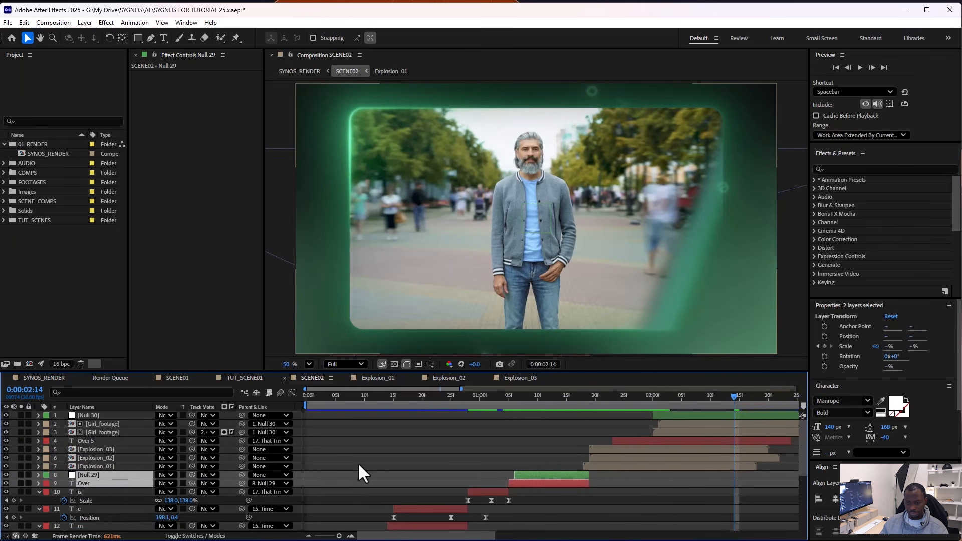
left_click(423, 444)
Step: Compare the two Girl_footage layers in isolation, leave only the upper one soloed, and scrub through its Linear Wipe reveal
left_click(647, 395)
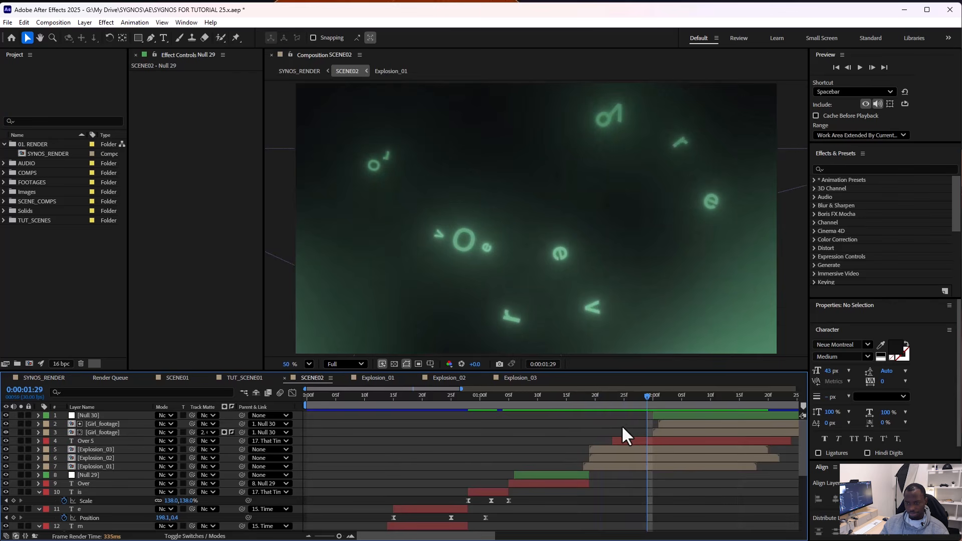
left_click_drag(646, 396, 692, 395)
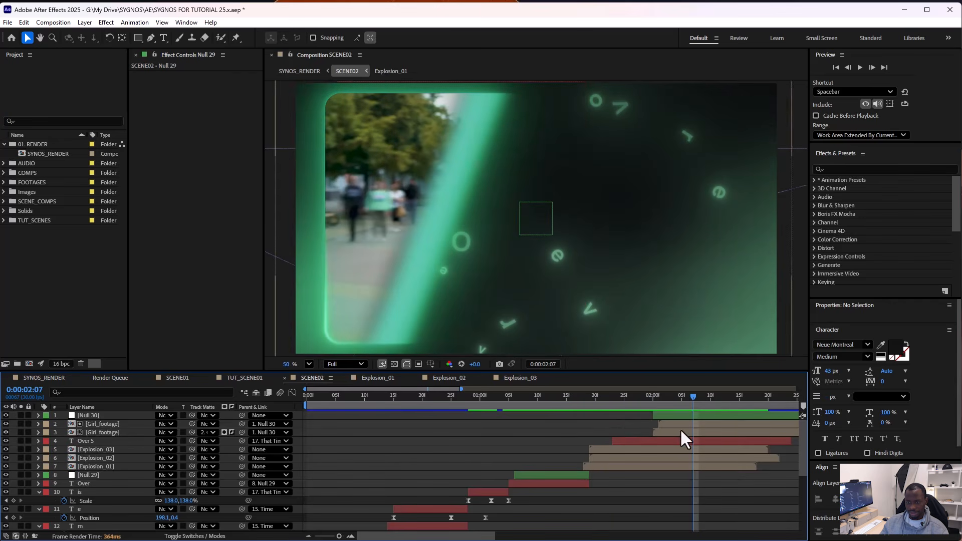
left_click(21, 432)
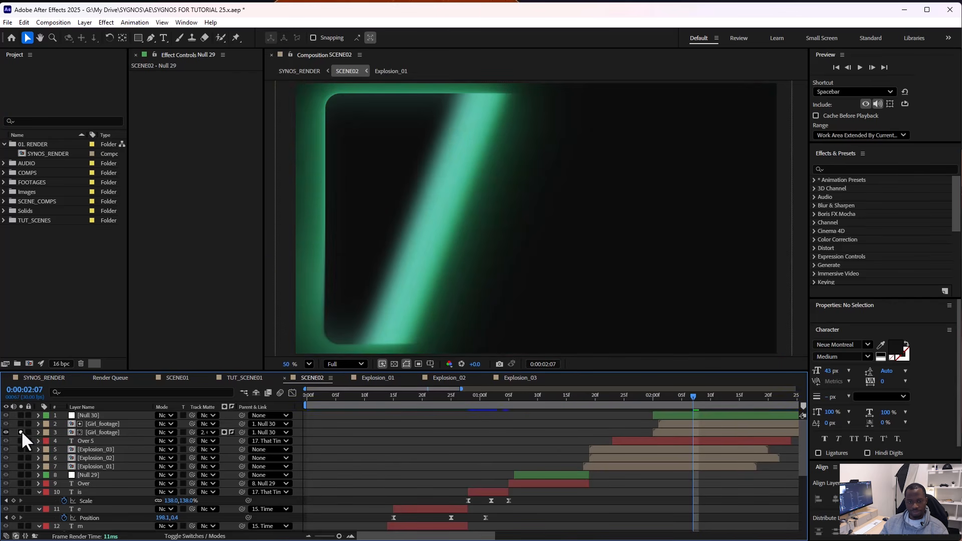
left_click(21, 424)
left_click(20, 415)
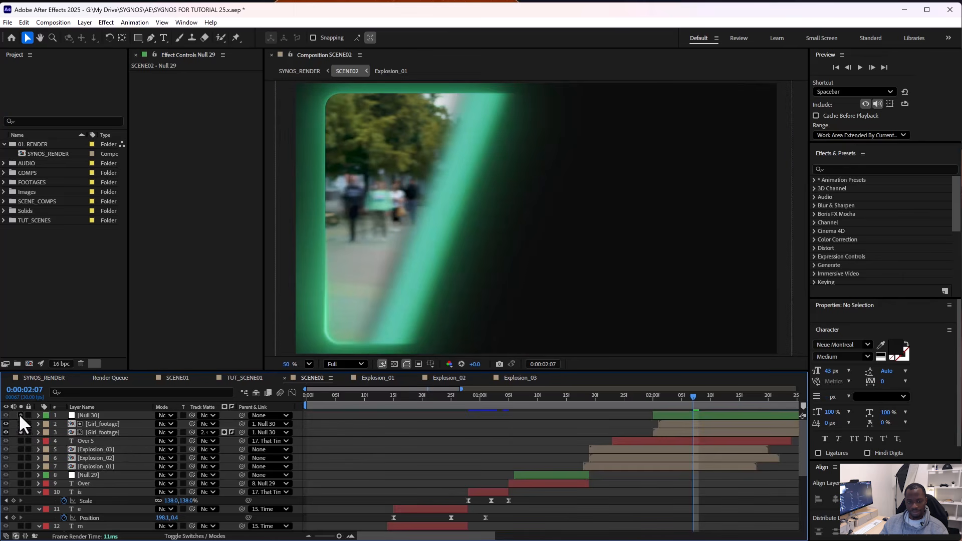
left_click(20, 432)
left_click(20, 415)
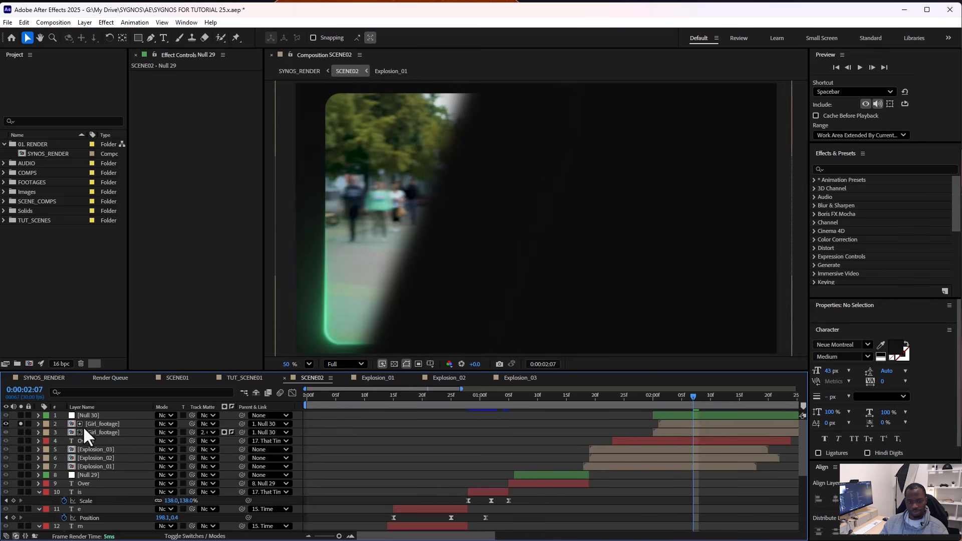
left_click(105, 424)
left_click_drag(671, 395, 738, 399)
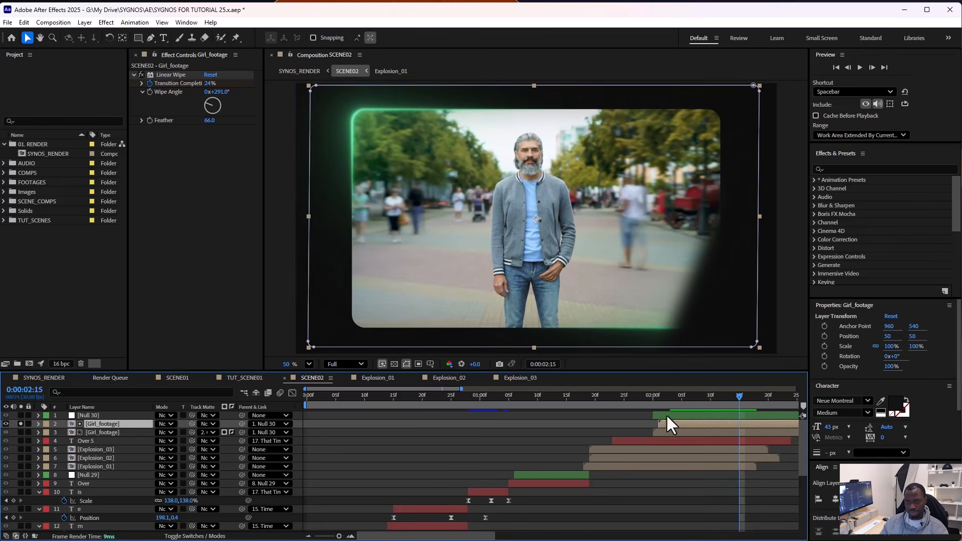
Step: Open the upper Girl_footage precomp and hide the 702929 clip from the layer list as a shy layer
double_click(115, 424)
left_click_drag(492, 390, 463, 398)
left_click(93, 432)
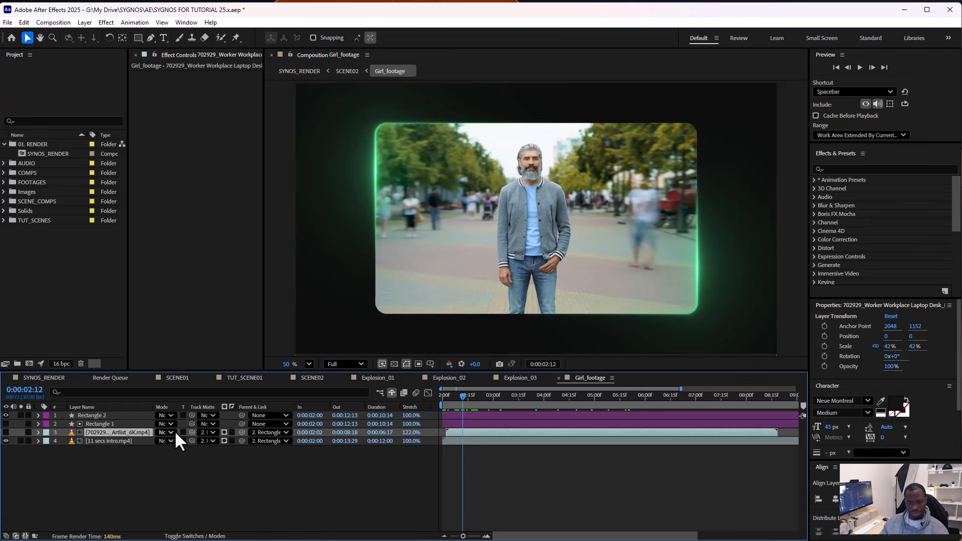
left_click(105, 424, "ctrl")
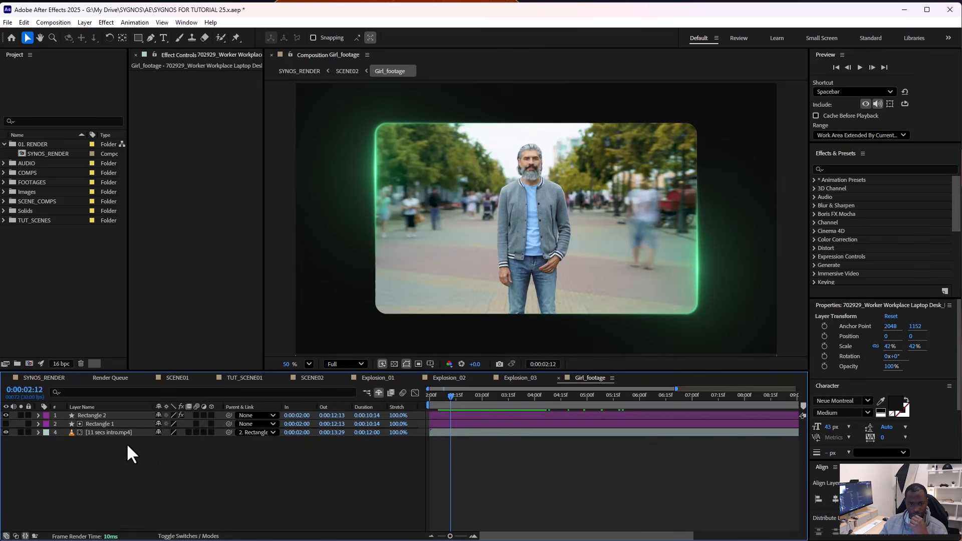
Step: Examine the 11 secs intro.mp4 clip and the Rectangle 1 layer that serves as its track matte
left_click(114, 432)
left_click(105, 424)
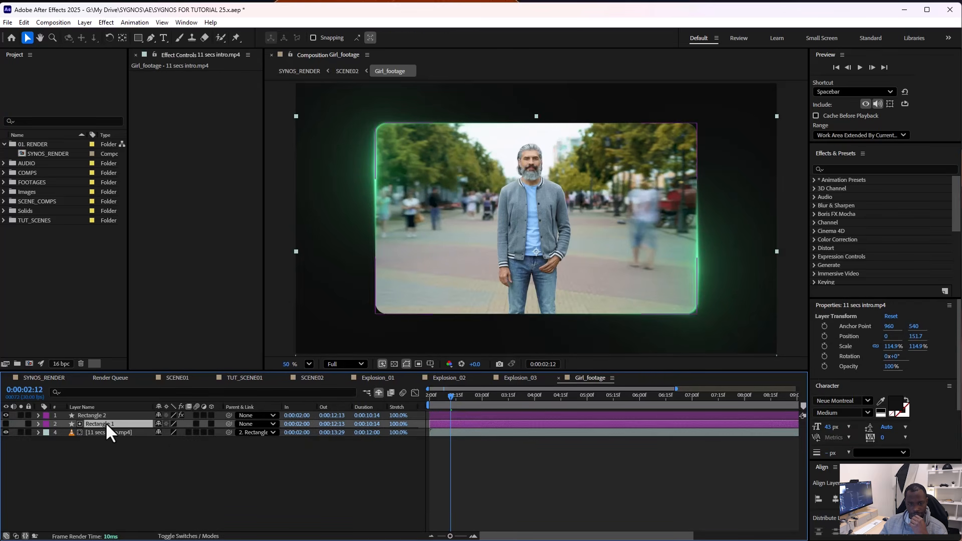
left_click(114, 432)
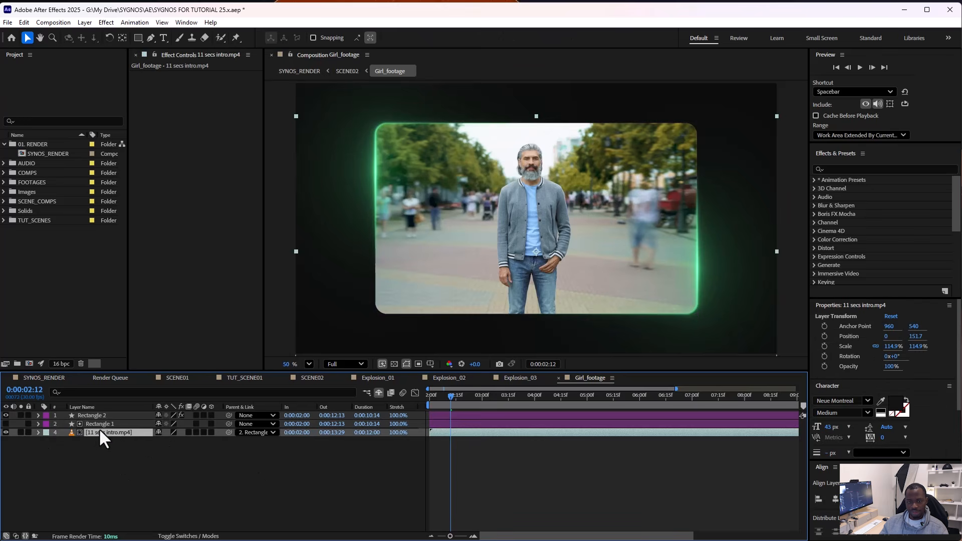
Step: Remove the track matte from the 11 secs intro.mp4 layer to compare, and set Rectangle 1 as its matte again
key("F4")
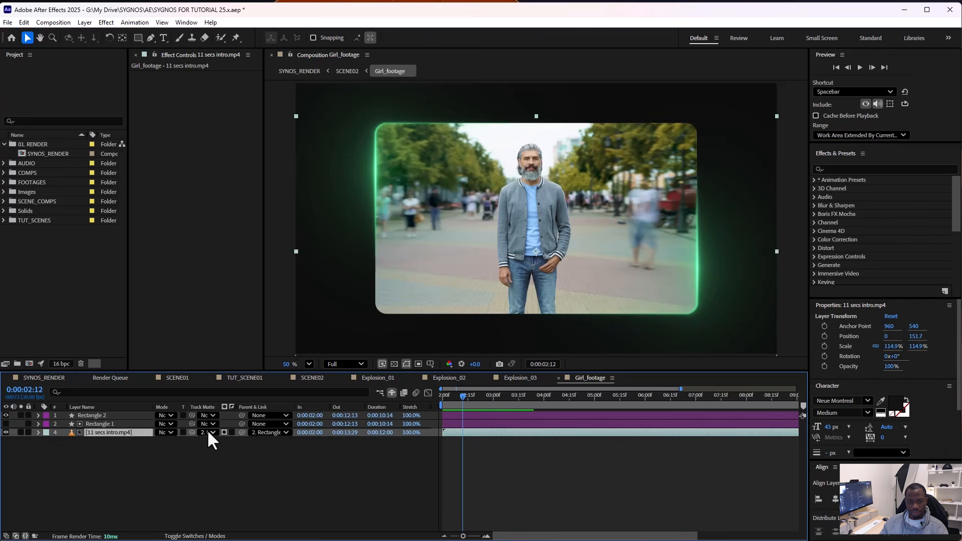
left_click(206, 431)
left_click(228, 443)
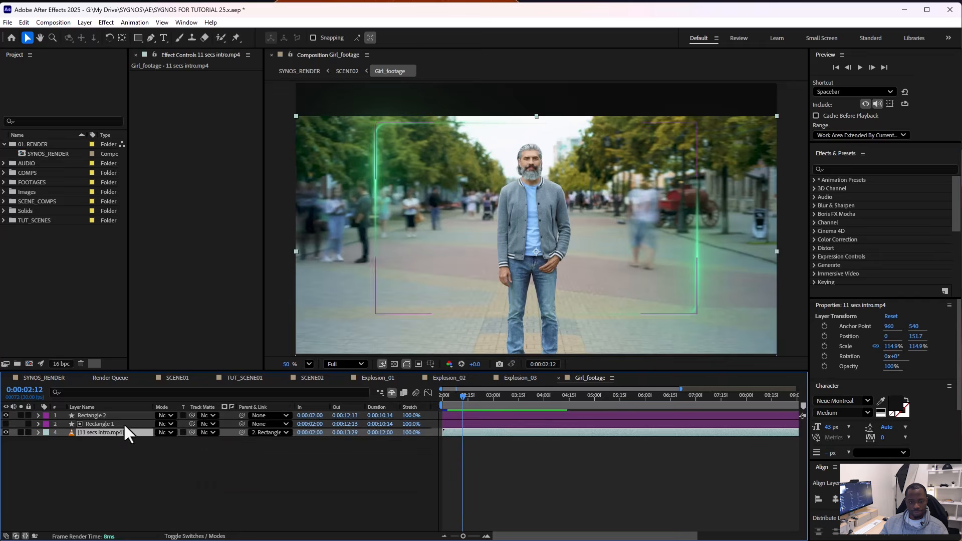
left_click(205, 432)
left_click(231, 470)
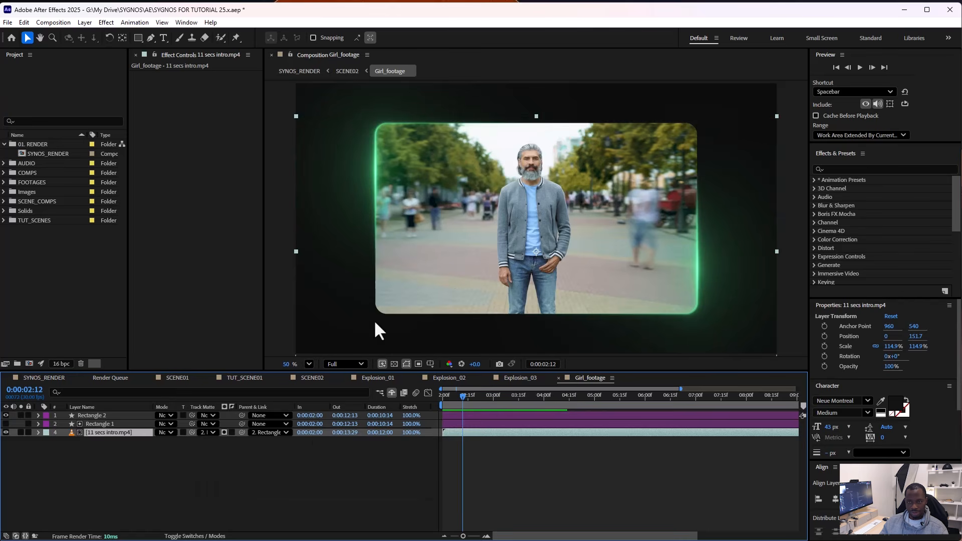
Step: Toggle the visibility of 11 secs intro.mp4 and Rectangle 1 to compare the layers, leaving the clip shown and Rectangle 1 hidden
left_click(137, 452)
left_click(5, 432)
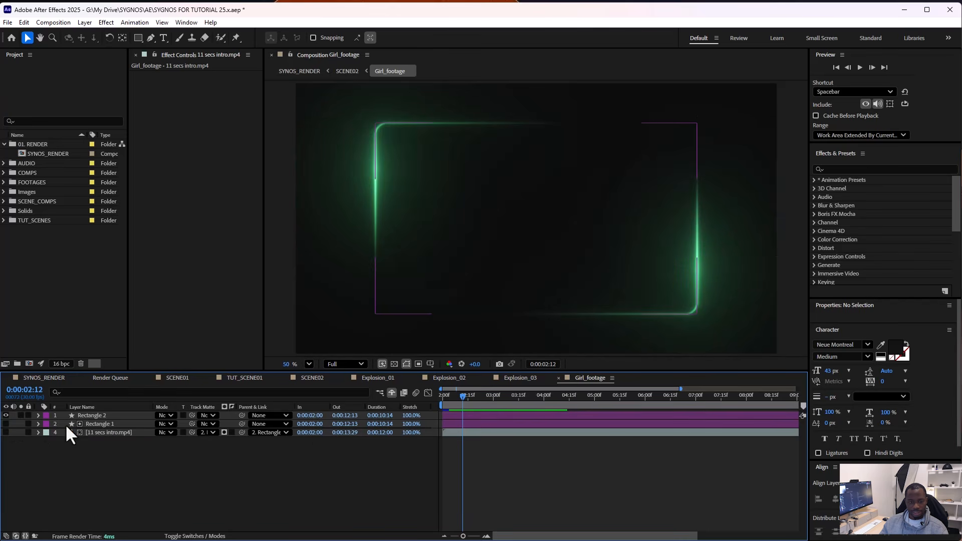
left_click(105, 415)
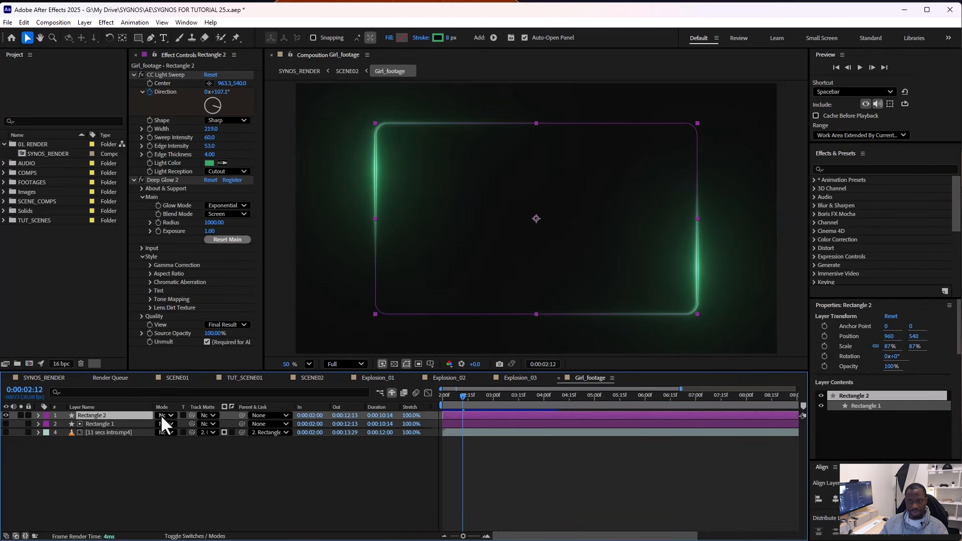
left_click(91, 423)
left_click(6, 432)
left_click(5, 423)
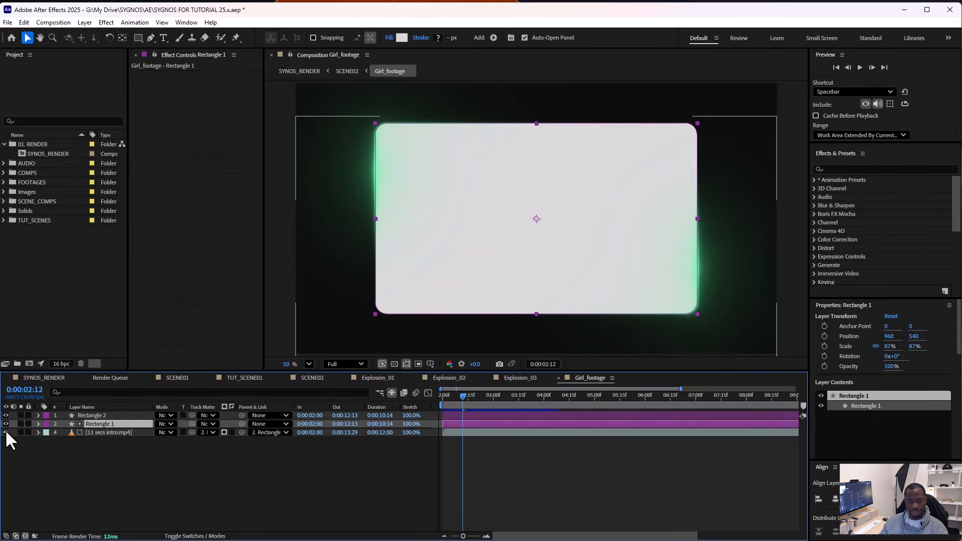
left_click(6, 423)
Step: Select Rectangle 2 and scrub through its light sweep travelling around the frame
left_click(104, 417)
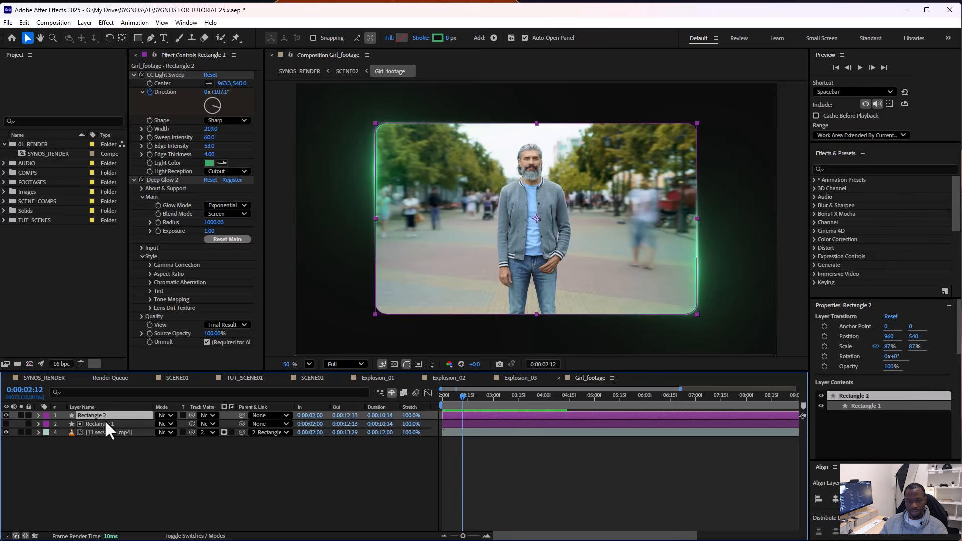
left_click(100, 421)
left_click(102, 416)
left_click_drag(450, 399, 528, 394)
left_click(261, 482)
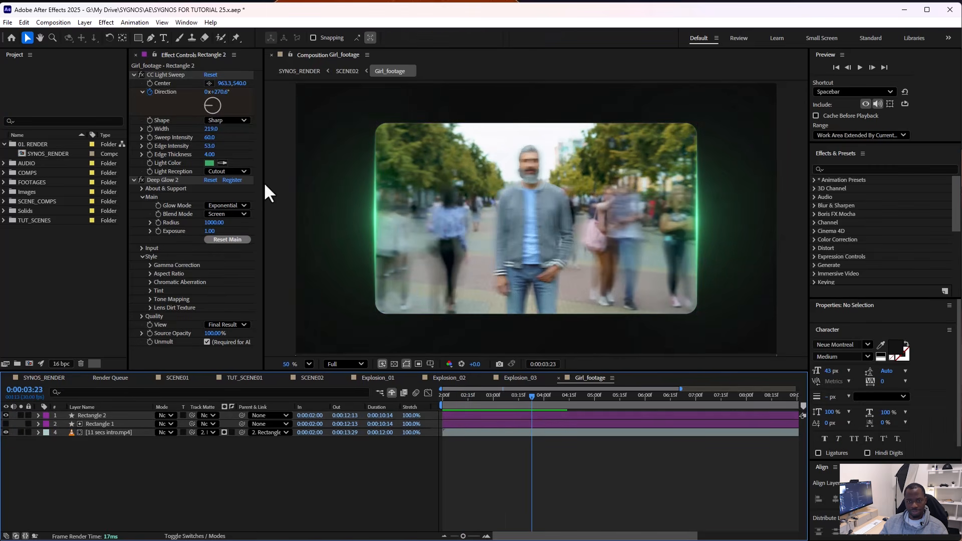
left_click_drag(450, 399, 498, 396)
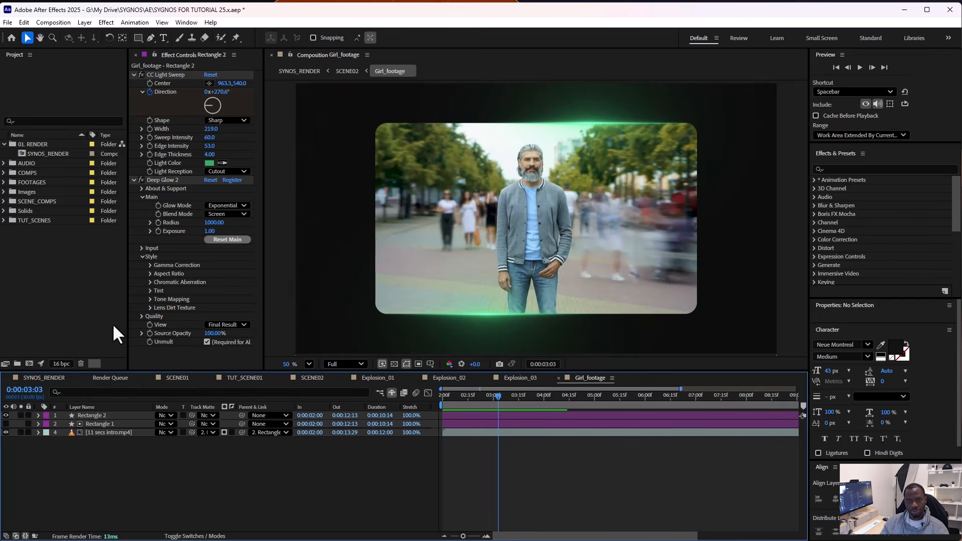
Step: Disable CC Light Sweep and Deep Glow 2 on Rectangle 2 and solo the layer to examine its plain stroke
left_click(134, 180)
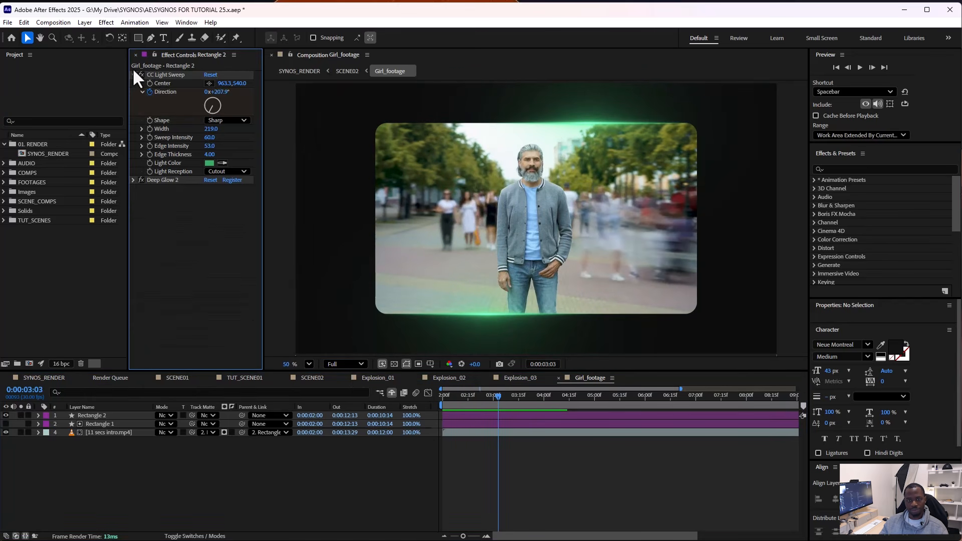
left_click(134, 74)
left_click(140, 83)
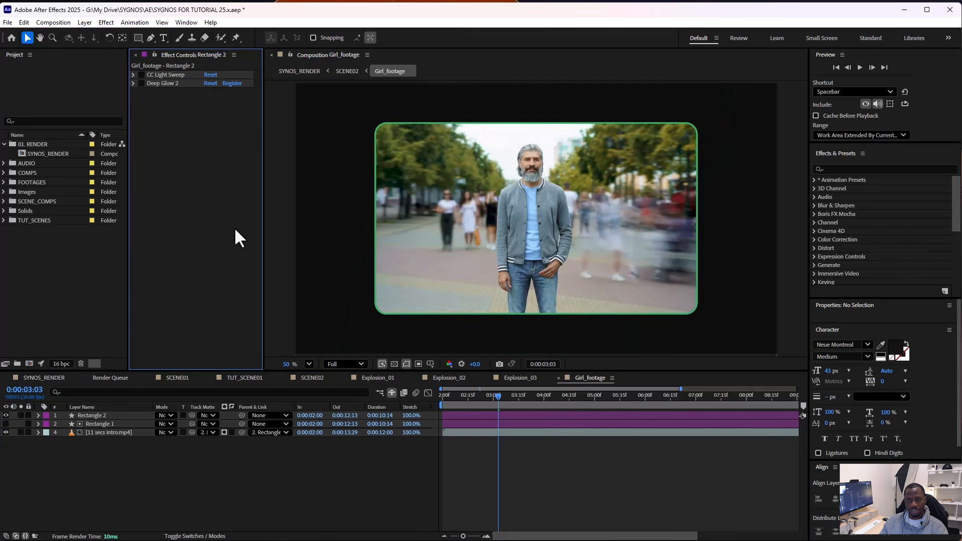
left_click(21, 415)
left_click_drag(446, 398, 558, 399)
left_click(470, 122)
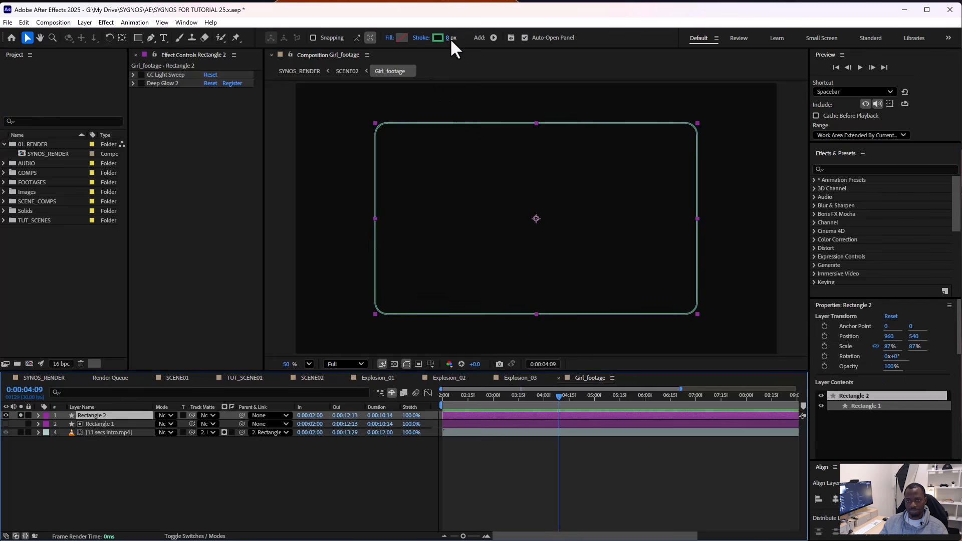
Step: Re-enable CC Light Sweep on Rectangle 2, expand its settings and scrub through the animated Direction
left_click(141, 75)
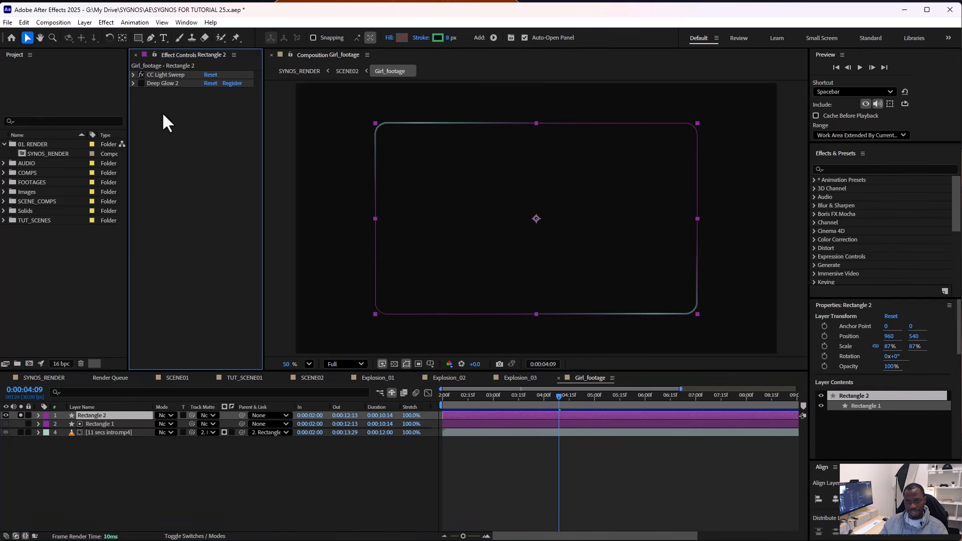
left_click(508, 464)
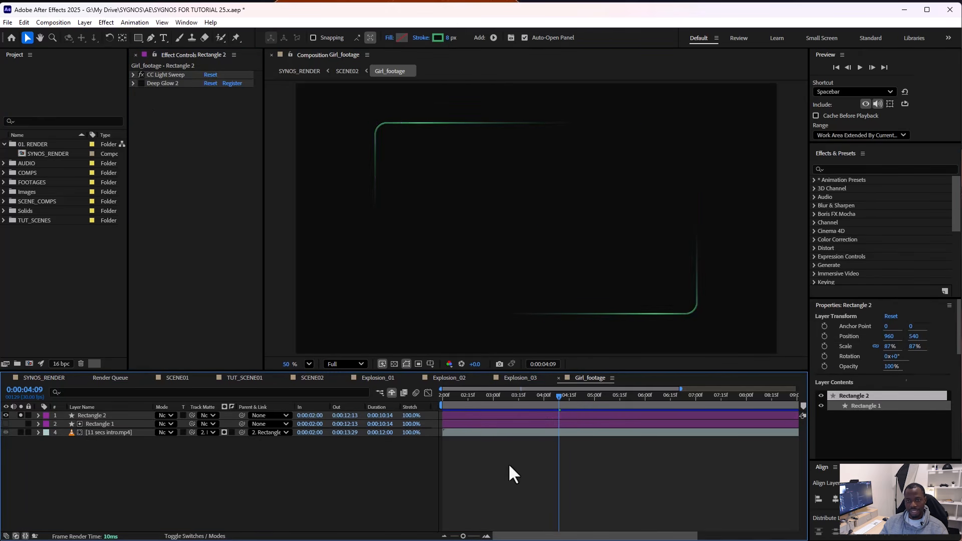
left_click(133, 75)
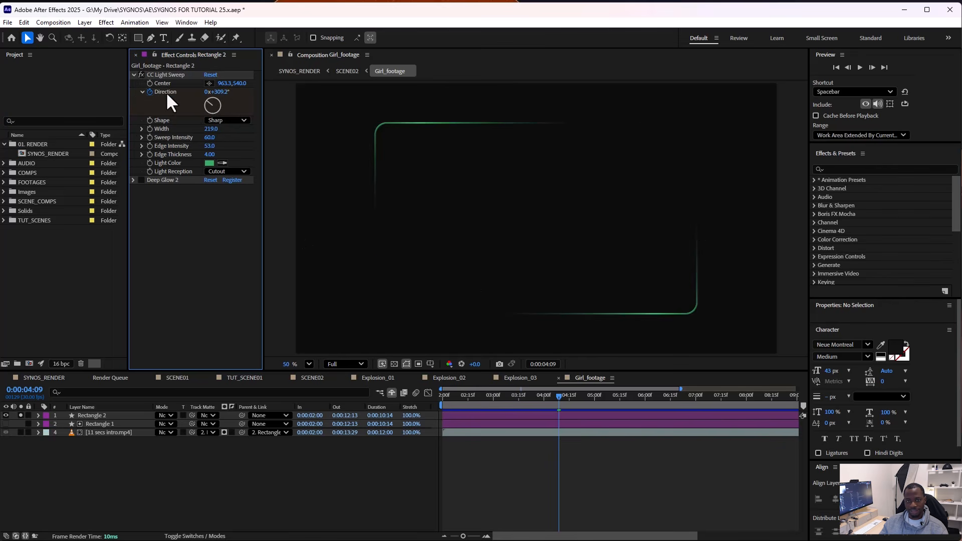
left_click_drag(491, 397, 586, 396)
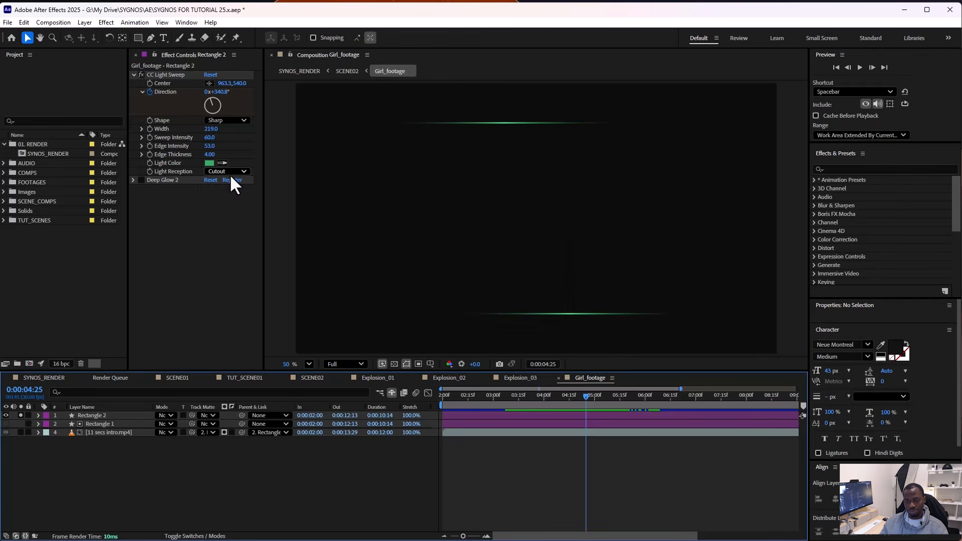
Step: Re-enable Deep Glow 2 on Rectangle 2, unsolo the layer and scrub through the complete glowing frame
left_click(141, 180)
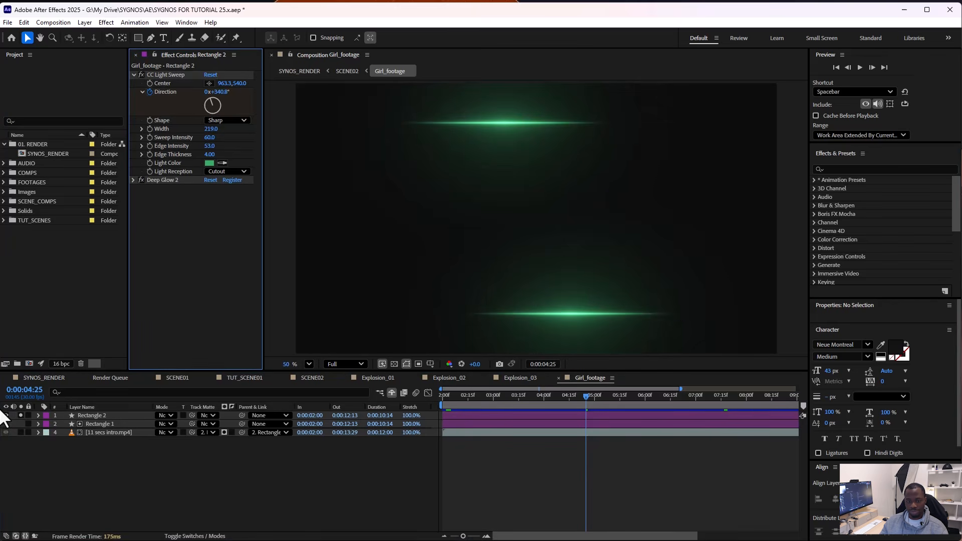
left_click(20, 416)
left_click_drag(461, 396, 657, 396)
key("space")
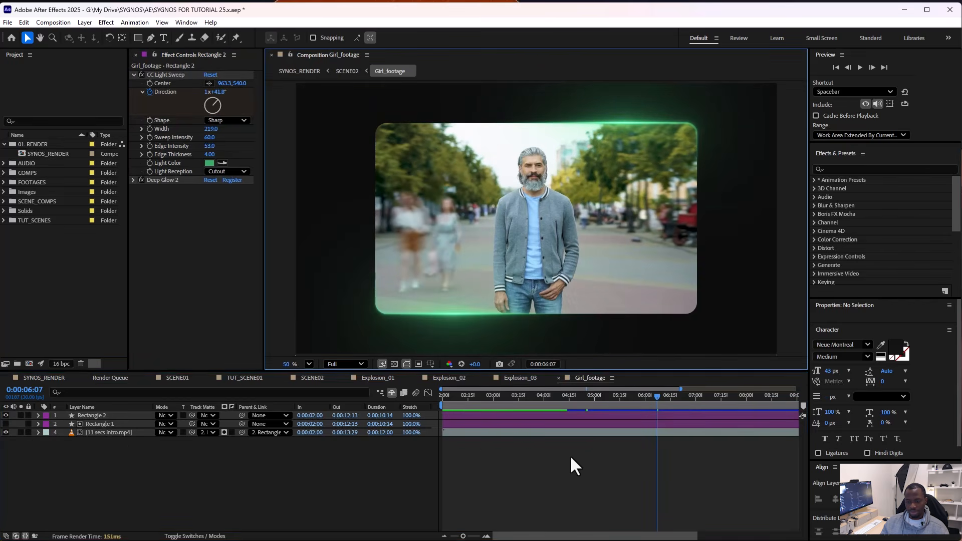
Step: Return to the SCENE02 composition and examine the Linear Wipe effect on the upper Girl_footage layer
key("Tab")
left_click(513, 398)
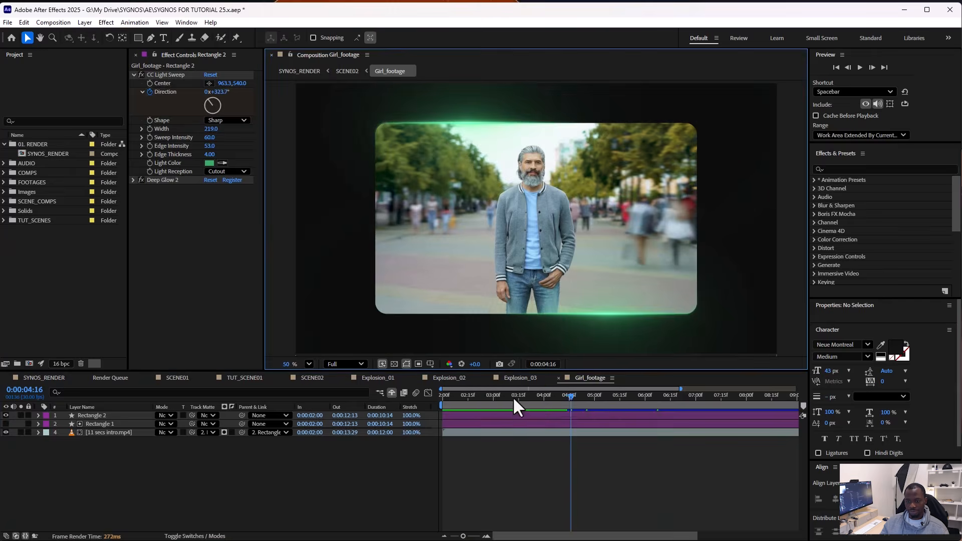
left_click_drag(645, 396, 709, 392)
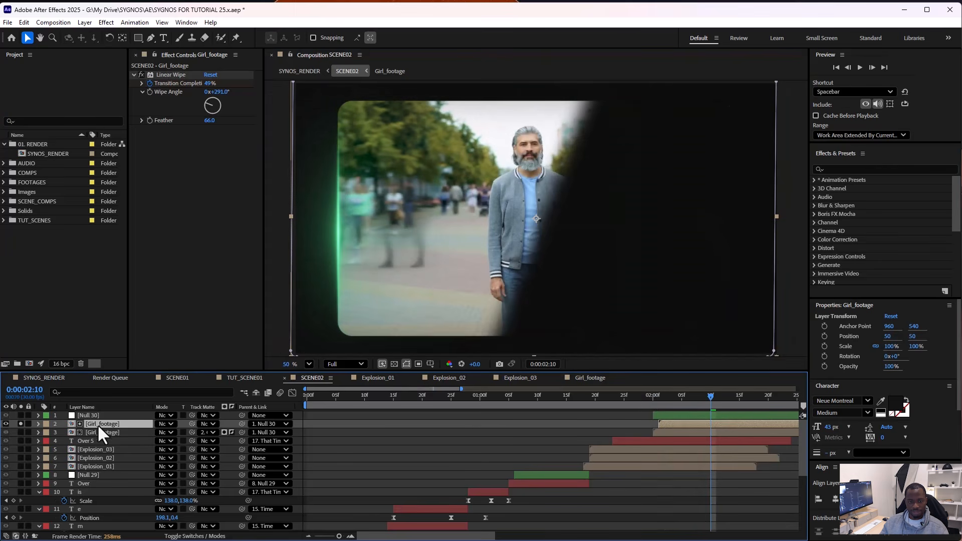
left_click(172, 74)
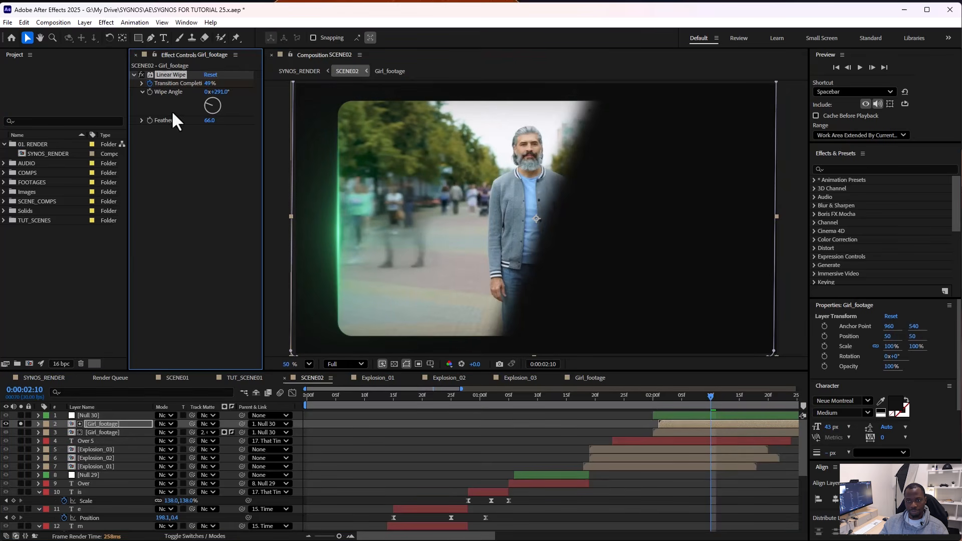
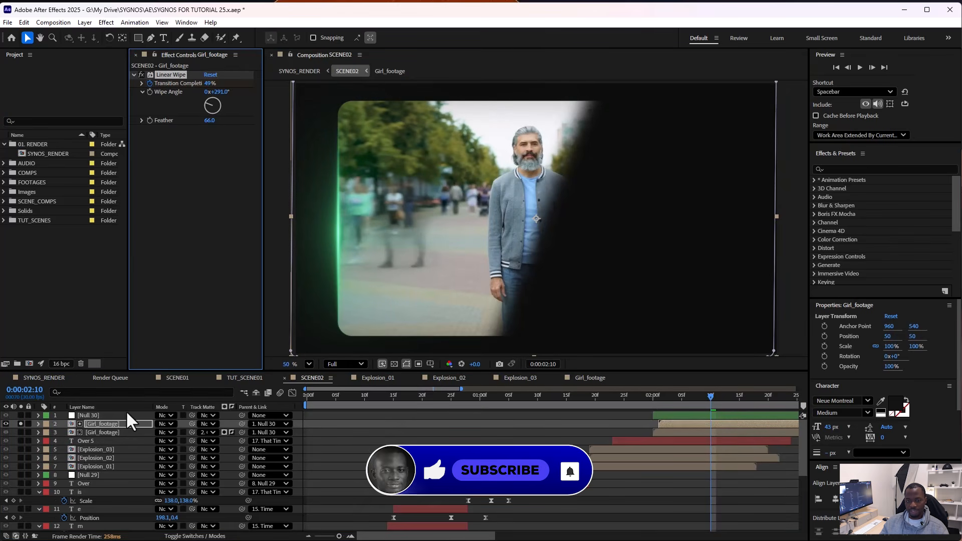
Step: Solo the lower Girl_footage layer instead of the upper one and scrub through its green edge wipe
left_click(20, 431)
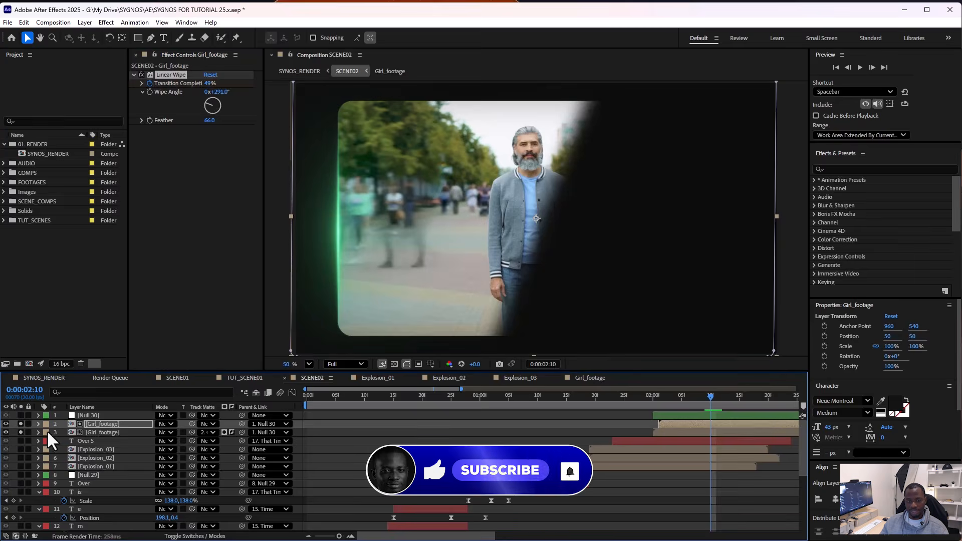
left_click(21, 424)
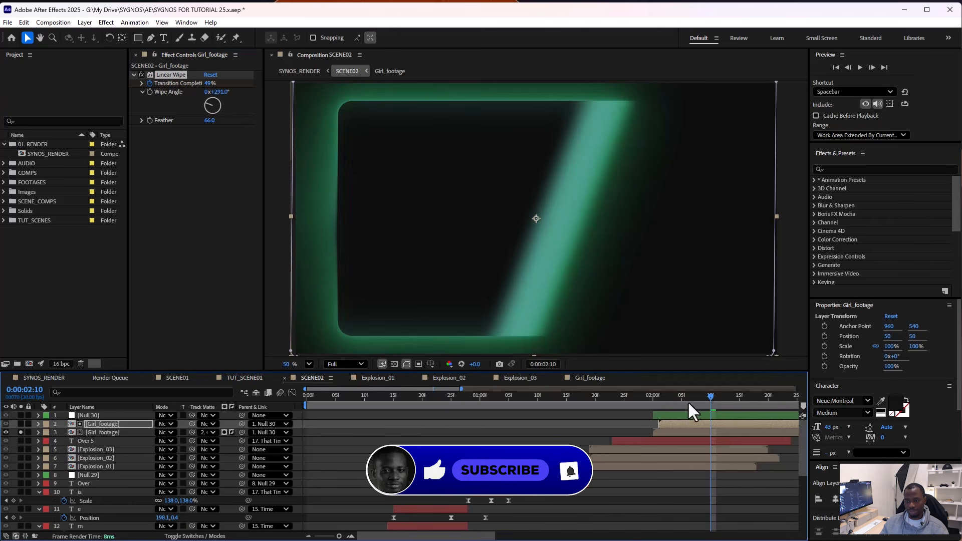
left_click_drag(687, 397, 725, 393)
Step: Select the lower Girl_footage layer, inspect its Fill effect, collapse Fill and Deep Glow 2, and scrub through the wipe
left_click(723, 432)
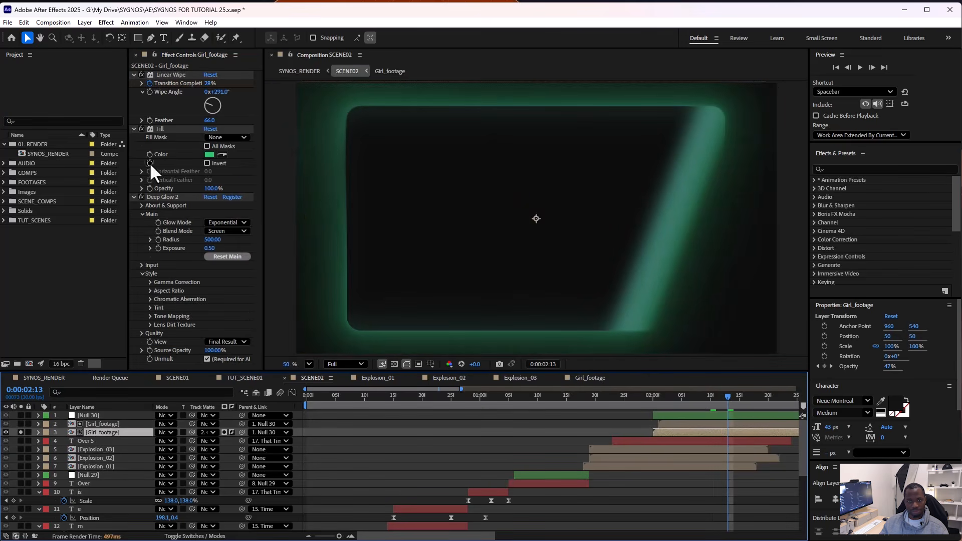
left_click(133, 129)
left_click(133, 137)
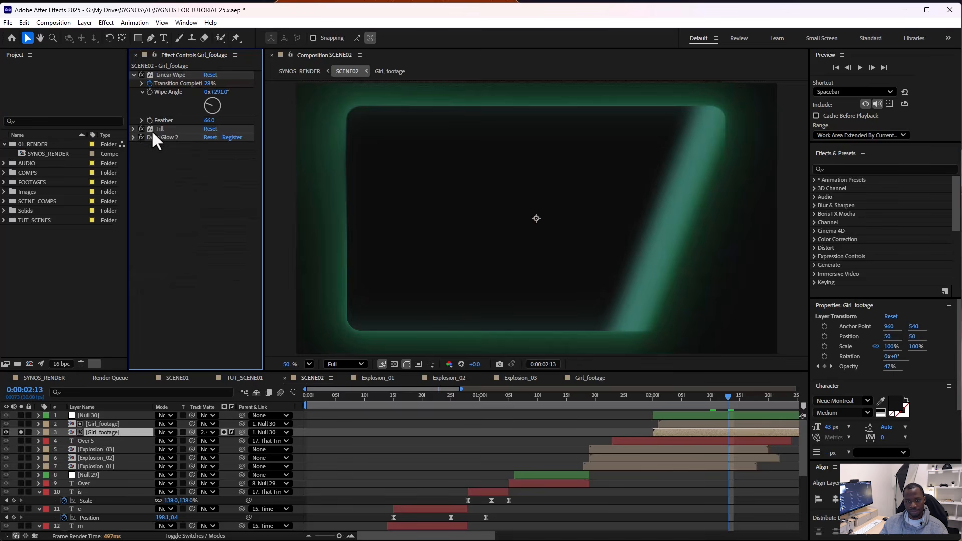
left_click(132, 128)
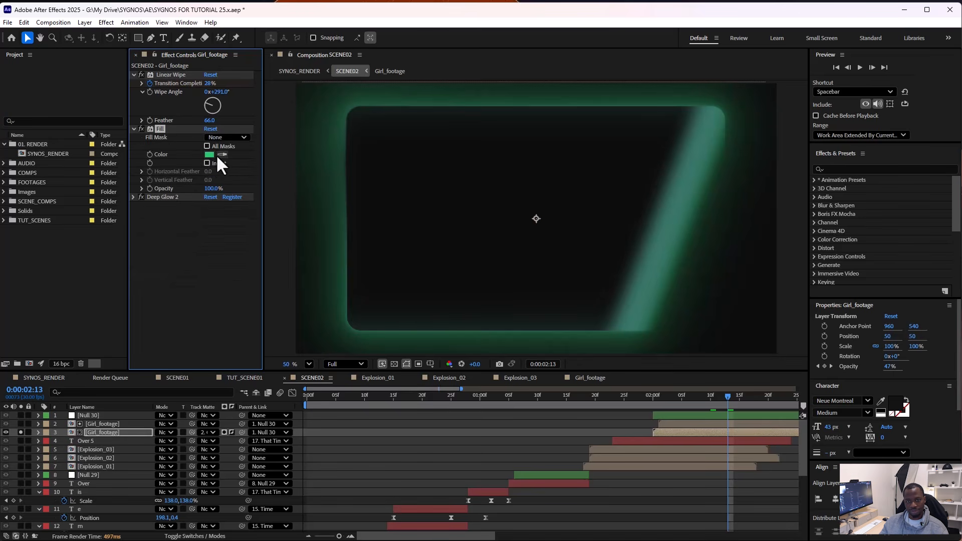
left_click(132, 128)
left_click_drag(683, 397, 716, 398)
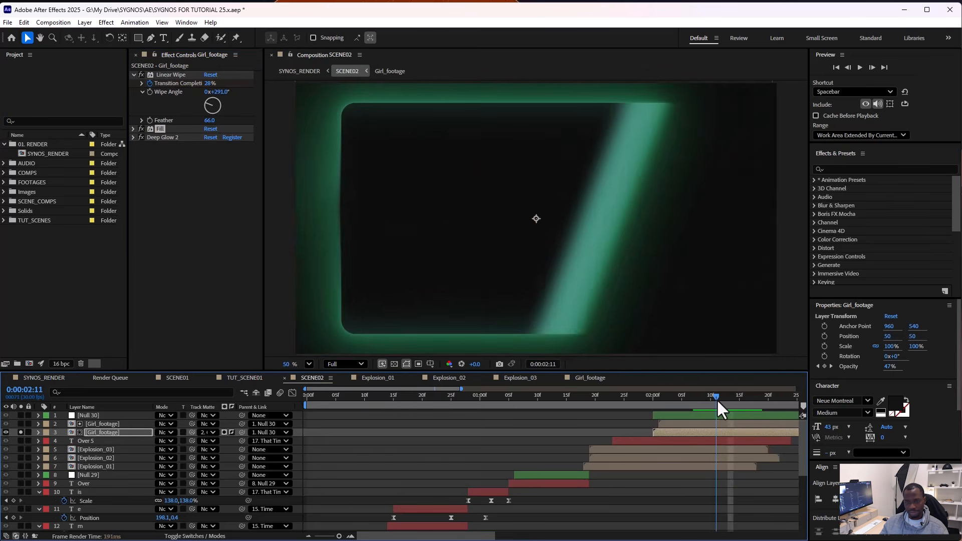
Step: Open the lower Girl_footage precomp to check its contents, return to SCENE02 and scrub back into the wipe
left_click(98, 432)
double_click(97, 433)
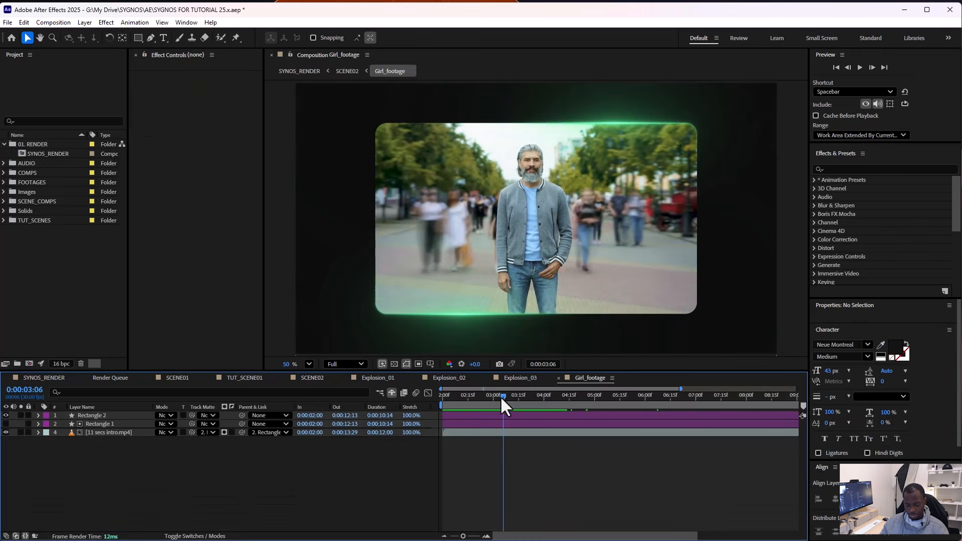
key("Tab")
left_click(455, 396)
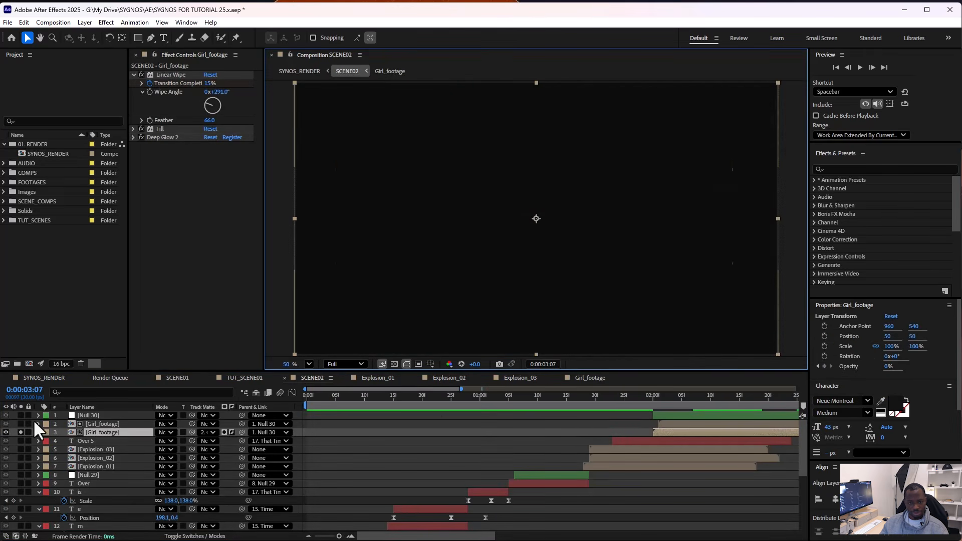
left_click_drag(661, 398, 717, 403)
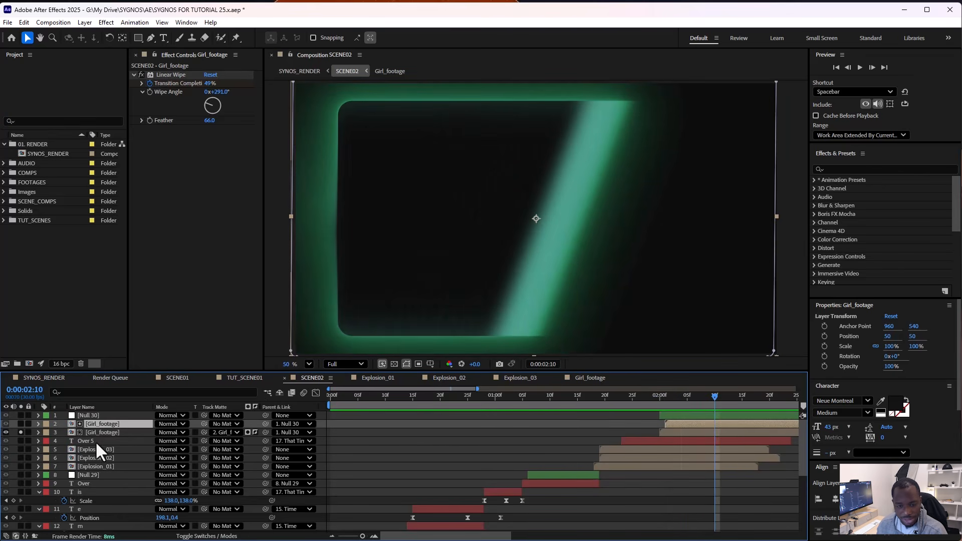
Step: Turn off the inverted matte on the lower Girl_footage layer, scrub to compare the fill, and invert the matte again
left_click(109, 432)
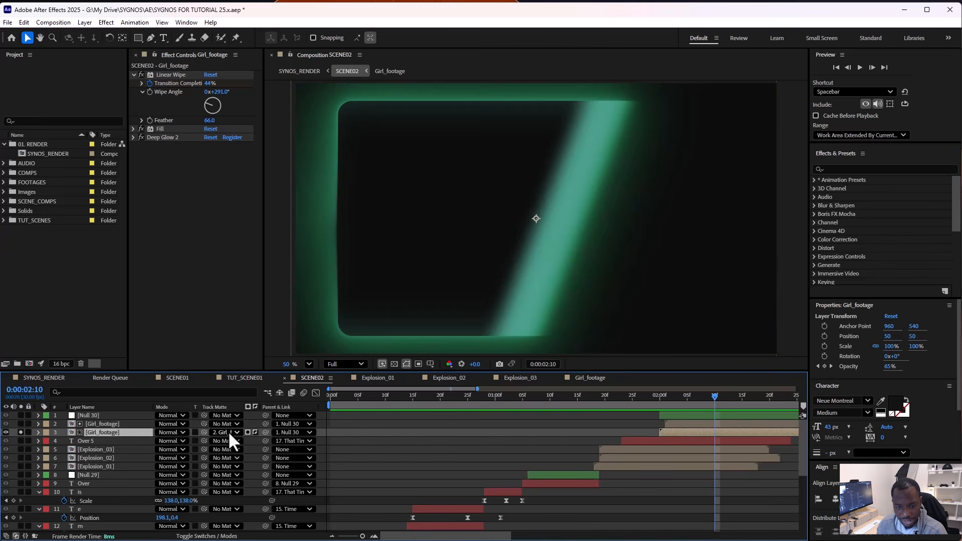
left_click(255, 433)
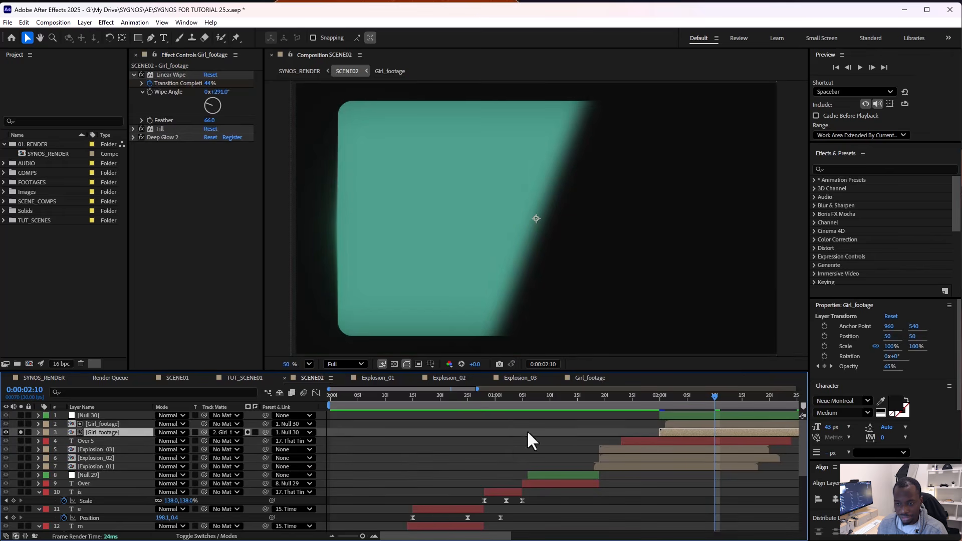
left_click_drag(636, 406, 731, 396)
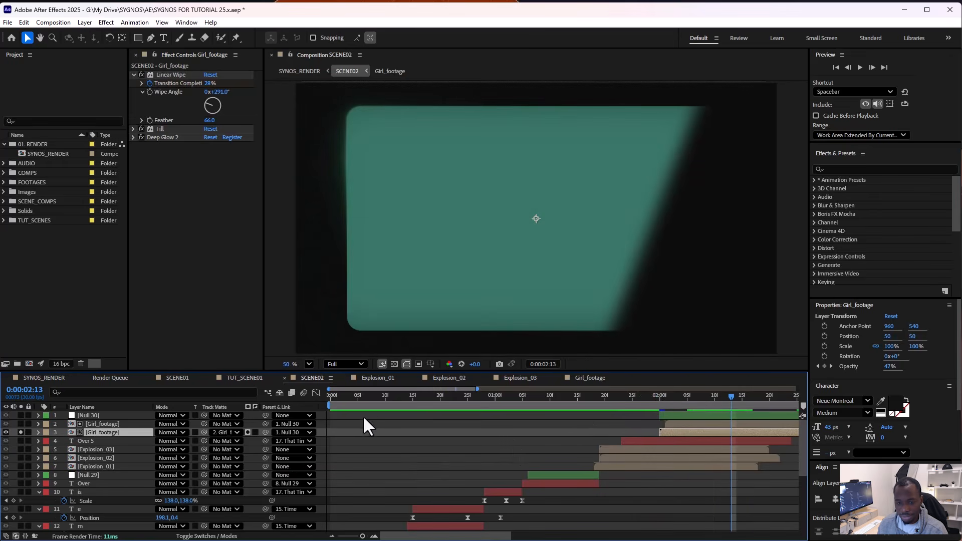
left_click(254, 433)
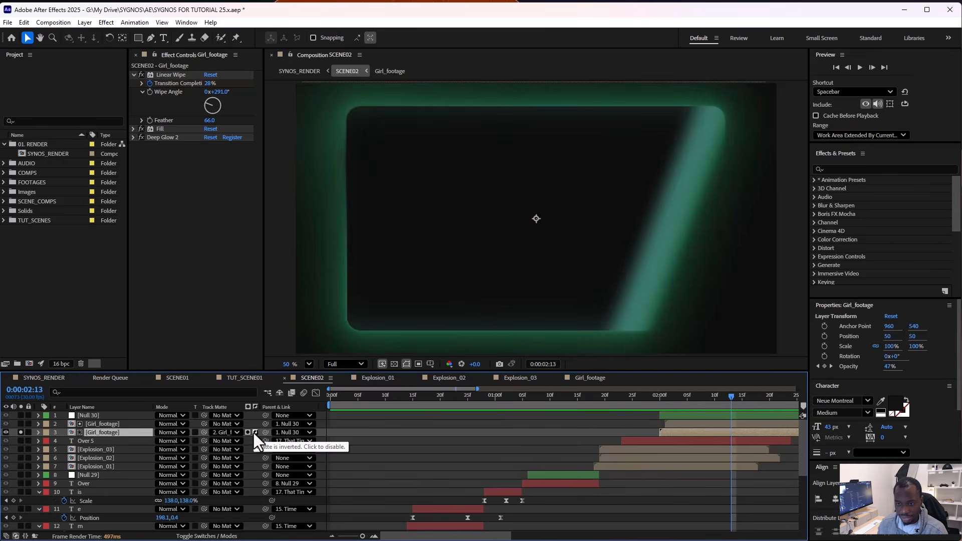
Step: Select the upper Girl_footage layer, inspect its Linear Wipe, and scrub through the green edge wipe
mouse_move(707, 403)
left_mouse_down()
mouse_move(666, 401)
mouse_move(715, 398)
left_mouse_up()
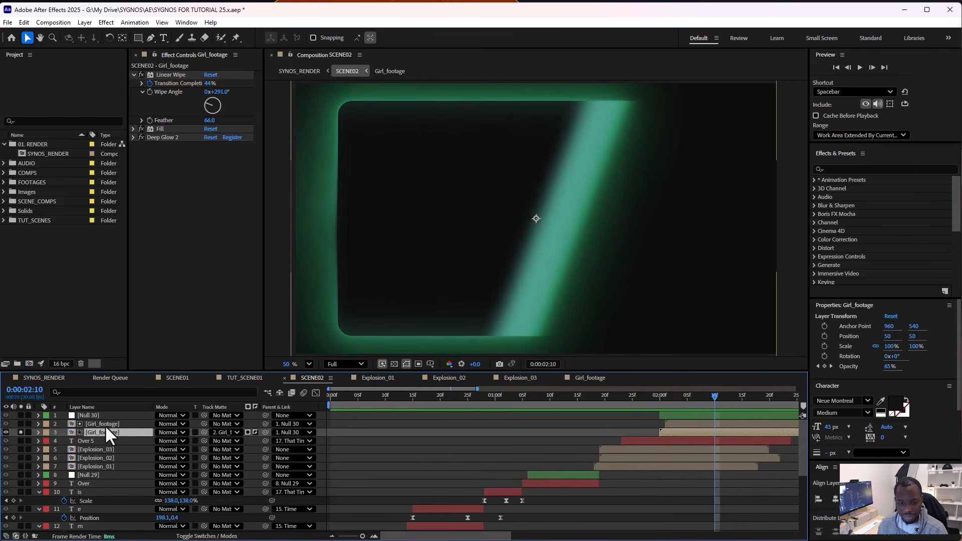
left_click(671, 424)
left_click_drag(671, 422, 674, 422)
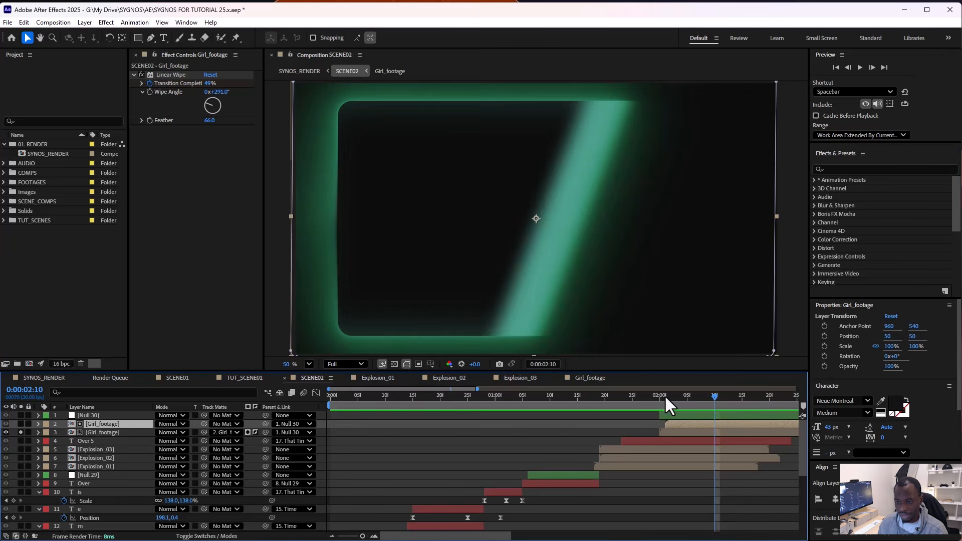
left_click_drag(666, 397, 731, 398)
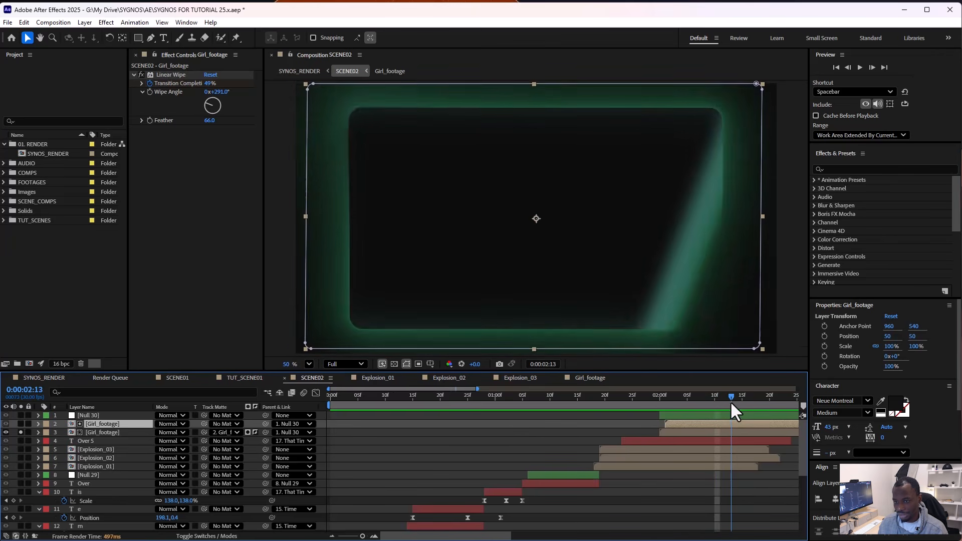
Step: Solo both Girl_footage layers to view the combined wipe, select Null 30, and turn the solos off
left_click(20, 423)
mouse_move(678, 397)
left_mouse_down()
mouse_move(670, 398)
mouse_move(758, 408)
mouse_move(681, 414)
left_mouse_up()
left_click(107, 416)
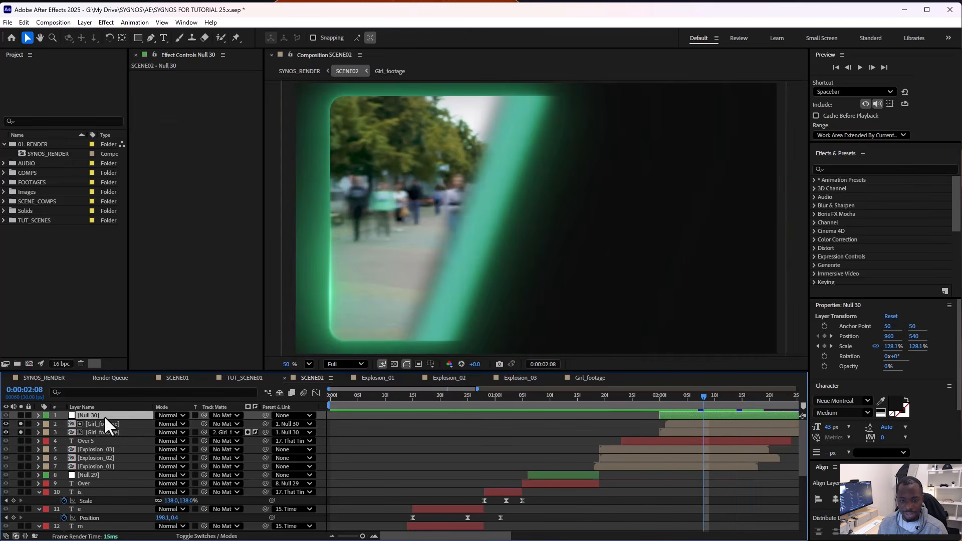
left_click(20, 424)
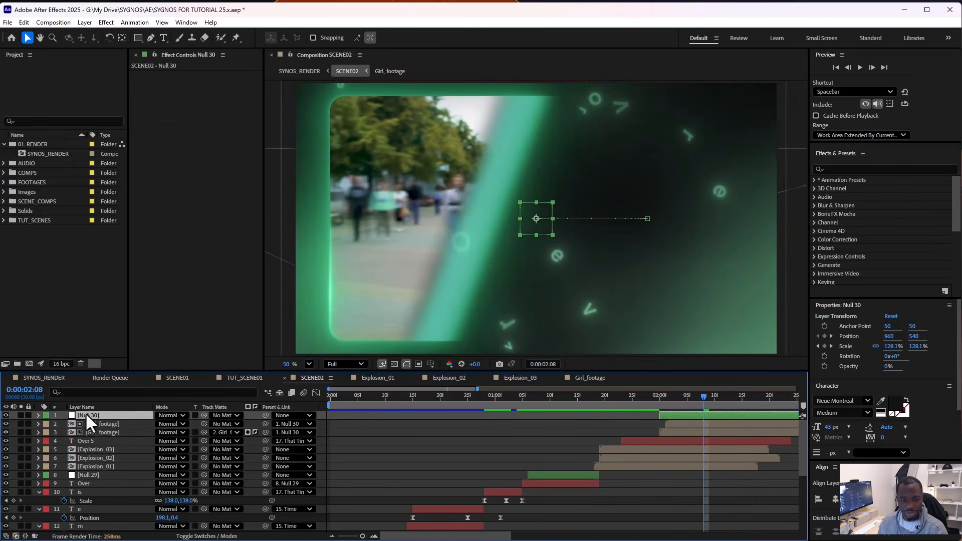
Step: Reveal Null 30's Position and Scale keyframes and scrub through its scaling and sideways move up to 0:00:05:19
key("u")
key("minus")
key("minus")
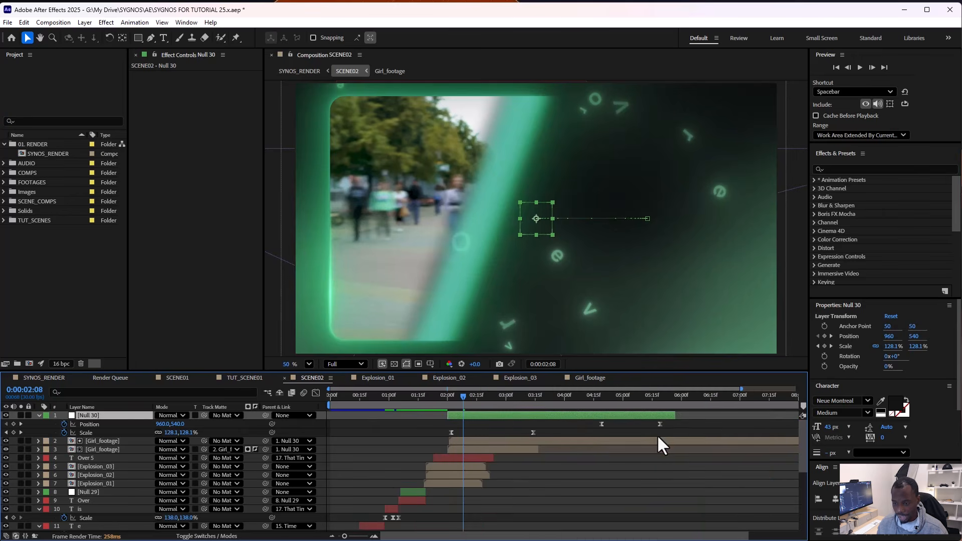
left_click_drag(476, 398, 659, 401)
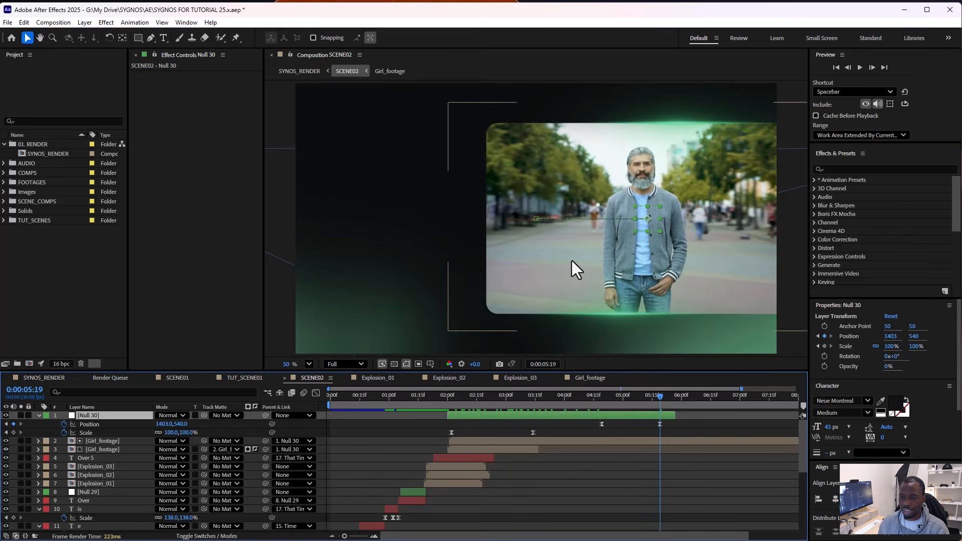
scroll(572, 262, "down", 1)
mouse_move(635, 407)
left_mouse_down()
mouse_move(369, 402)
mouse_move(642, 403)
left_mouse_up()
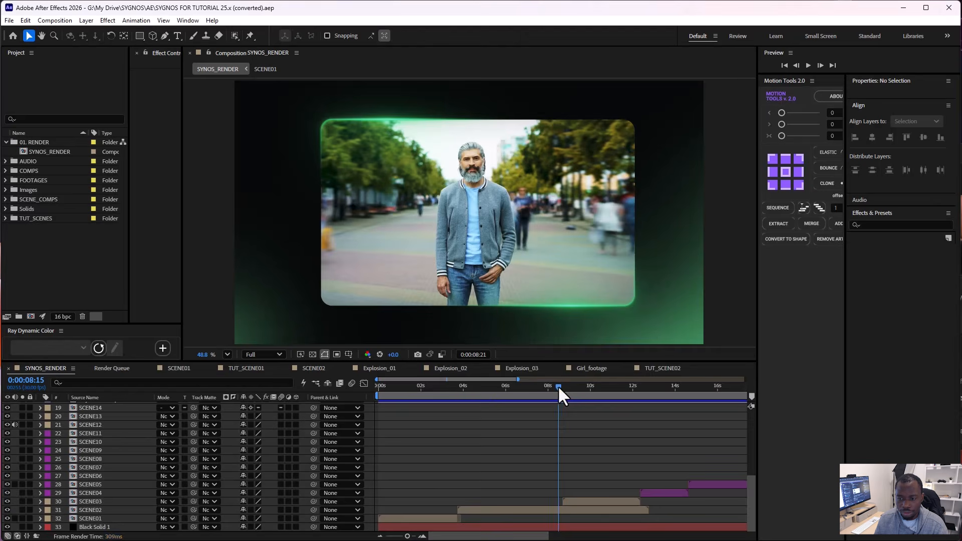
Step: Scrub SYNOS_RENDER to 0:00:09:11, where the title boxes slide in, and open the SCENE03 precomp
left_click_drag(557, 385, 576, 394)
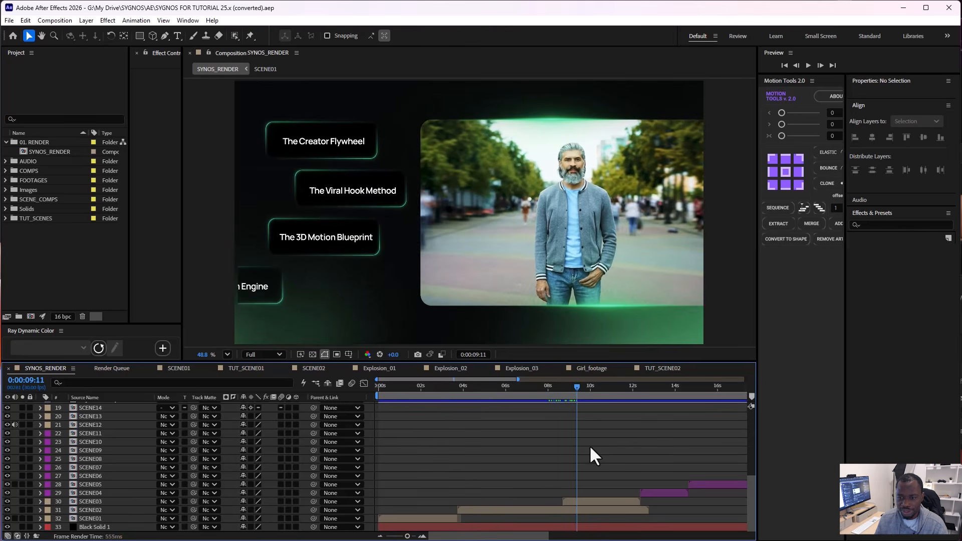
left_click(582, 501)
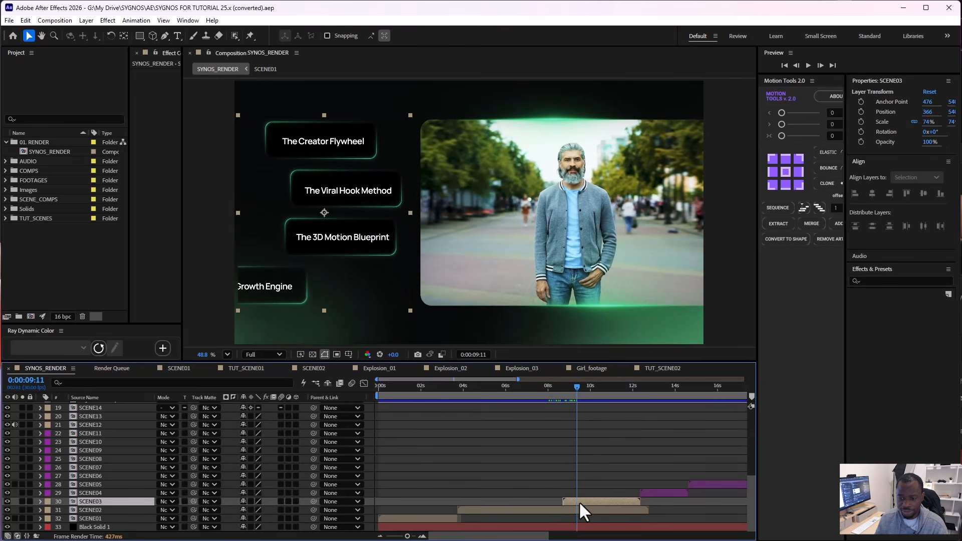
double_click(612, 497)
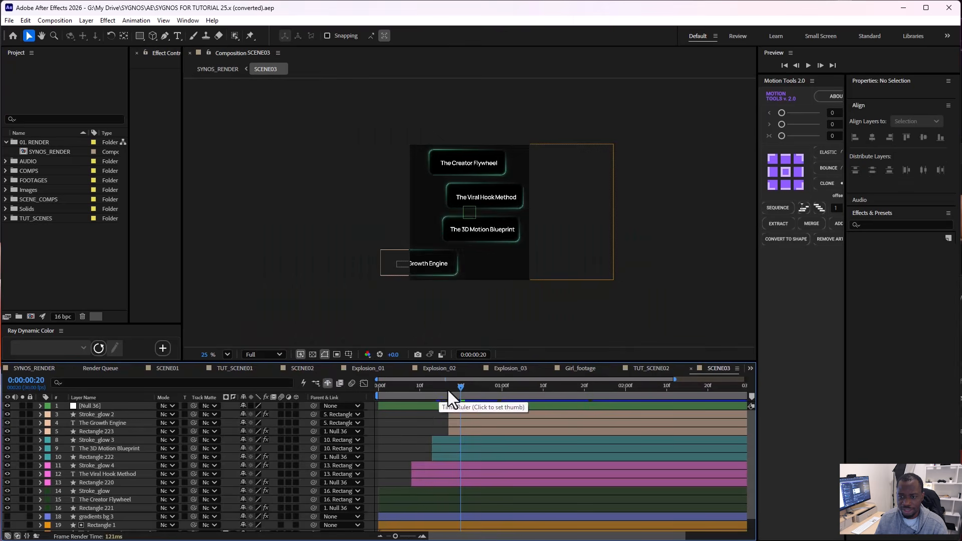
Step: Fit the SCENE03 composition in the viewer and scrub through the title boxes' entrance to 0:00:01:19
left_click(226, 353)
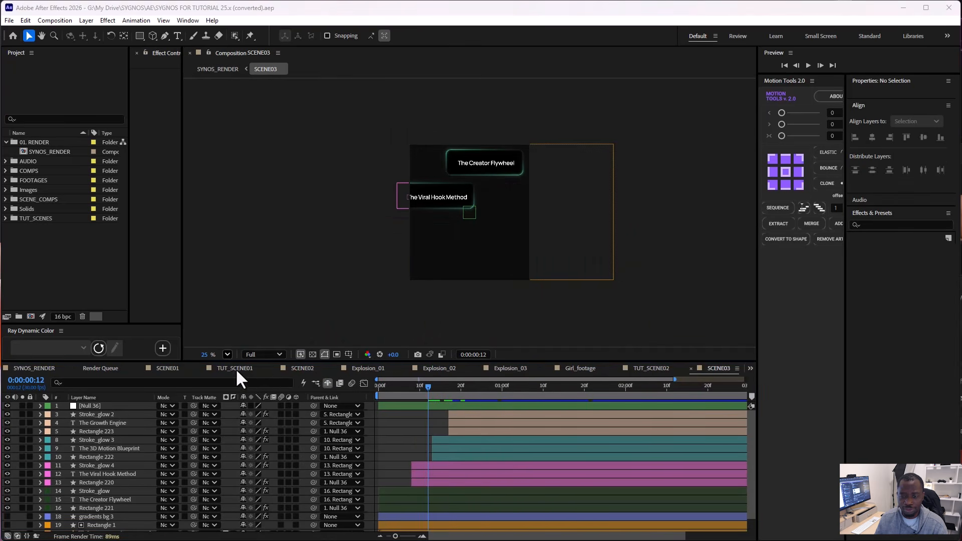
left_click(235, 368)
left_click(535, 391)
left_click_drag(538, 396, 581, 395)
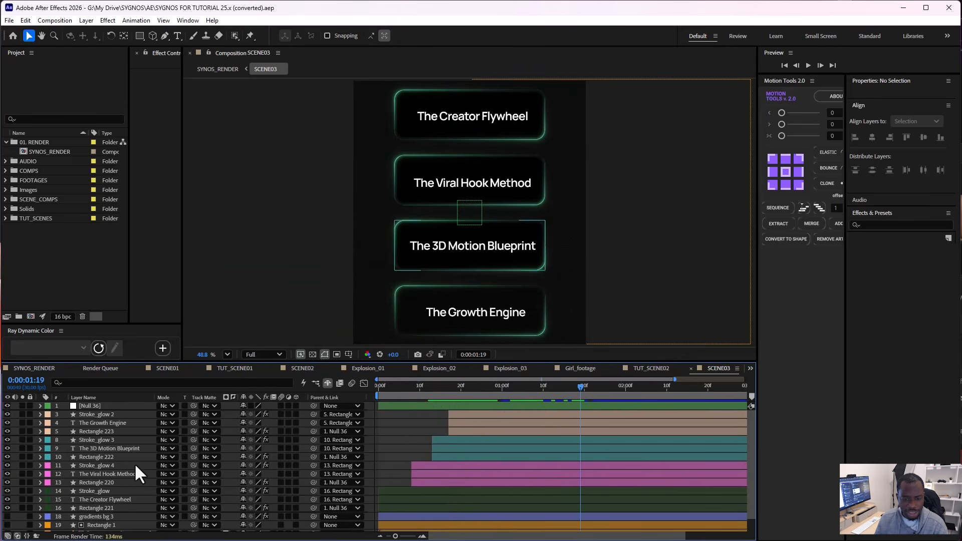
Step: Delete the four layers from gradients bg 3 through Rectangle 19 in SCENE03
scroll(133, 466, "down", 1)
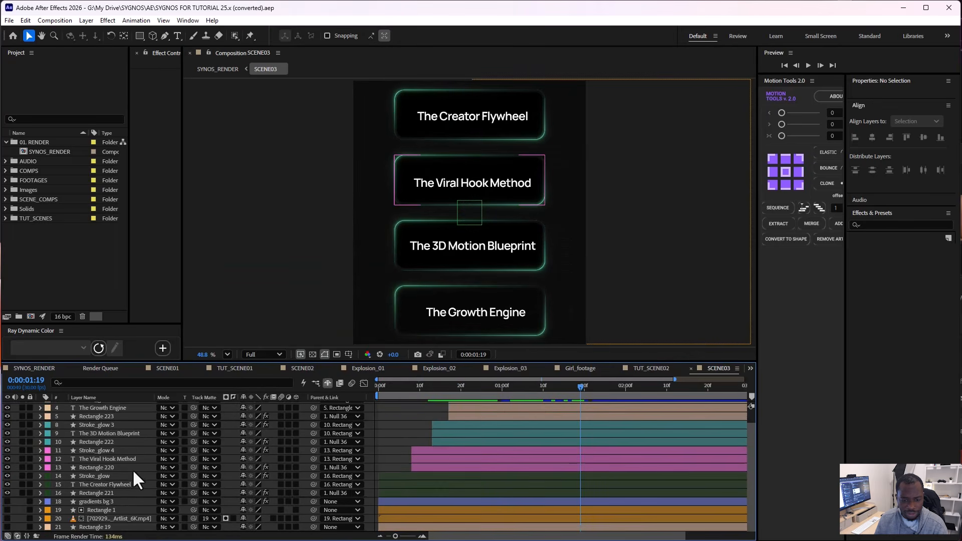
left_click(95, 502)
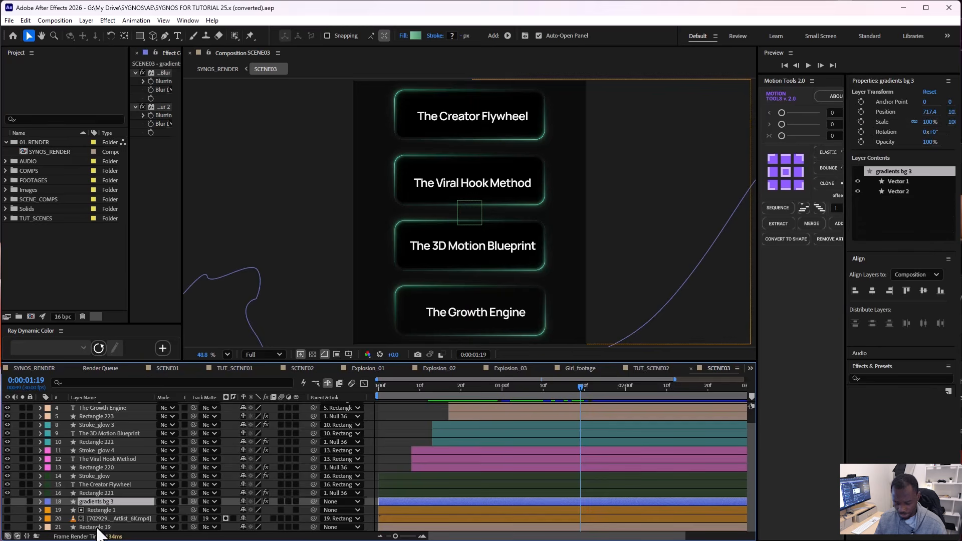
left_click(95, 526, "shift")
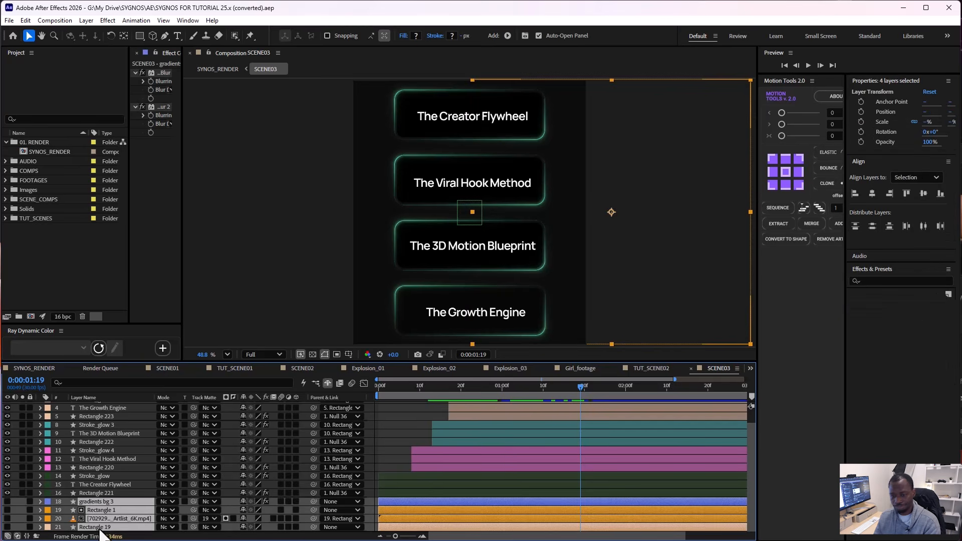
key("Delete")
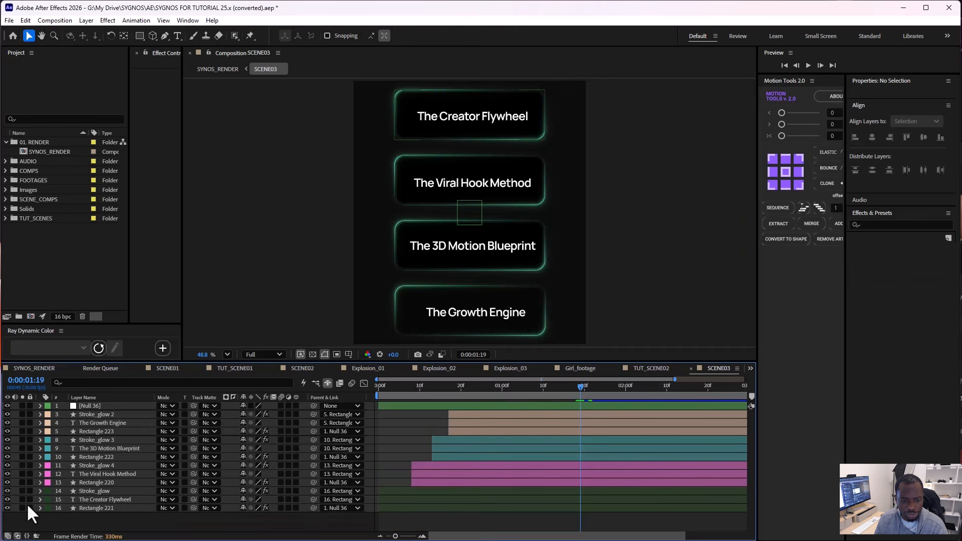
Step: Solo the three Creator Flywheel box layers, and narrow the solo to Rectangle 221
left_click_drag(21, 491, 25, 510)
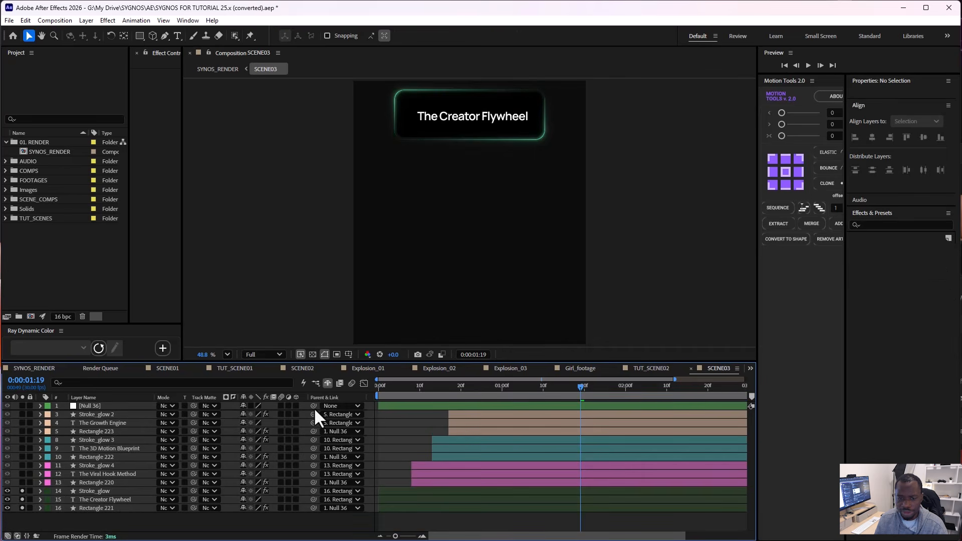
left_click(21, 490)
left_click(22, 499)
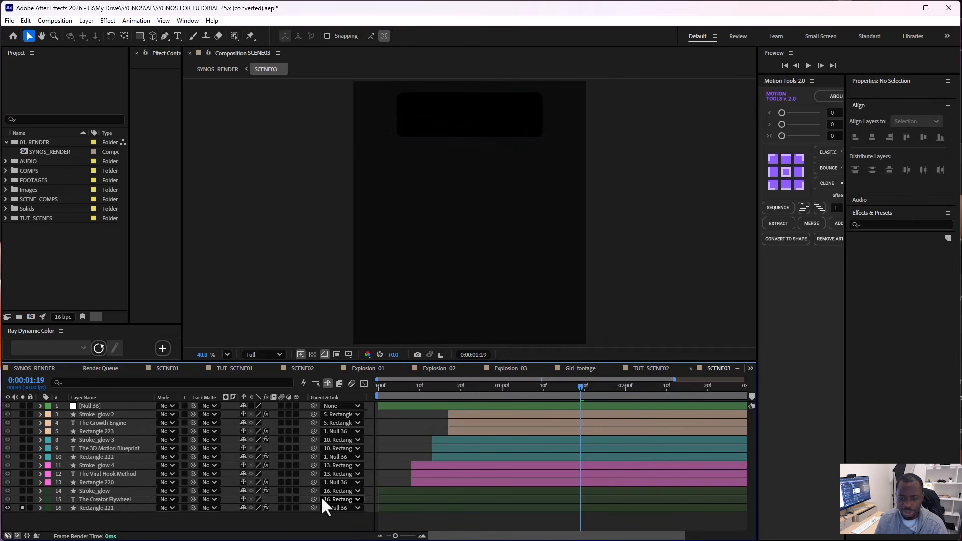
Step: Delete the Drop Shadow and Drop Shadow 2 effects from Rectangle 221
left_click(409, 505)
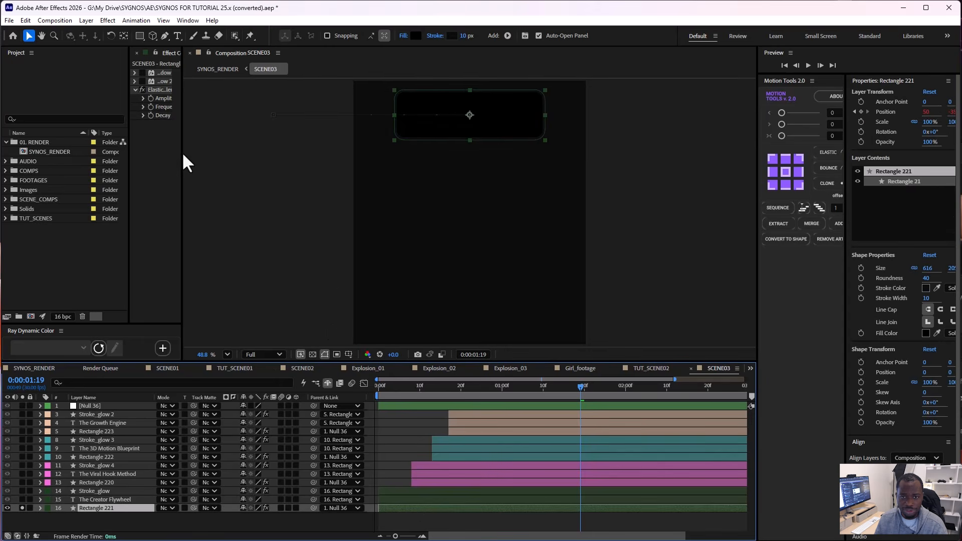
left_click_drag(183, 154, 264, 161)
left_click(173, 73)
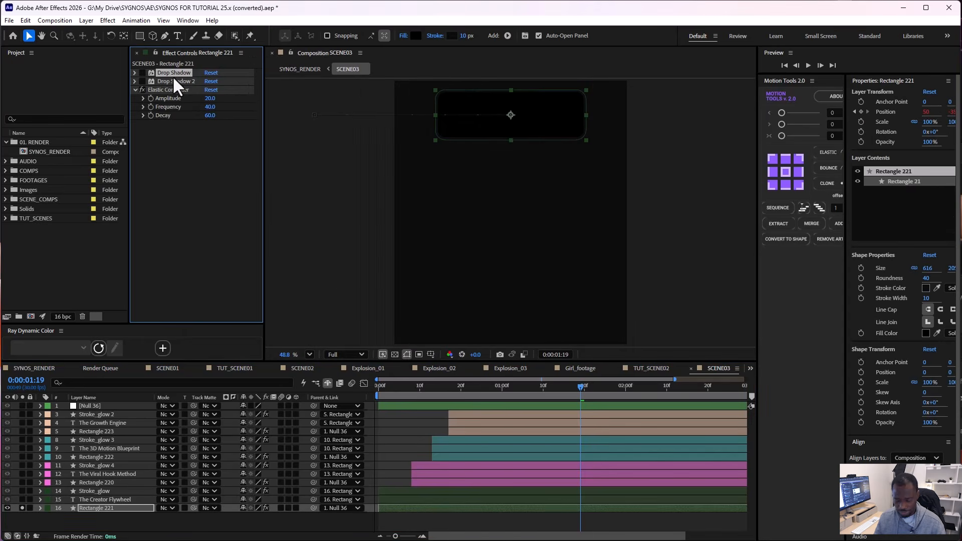
key("Delete")
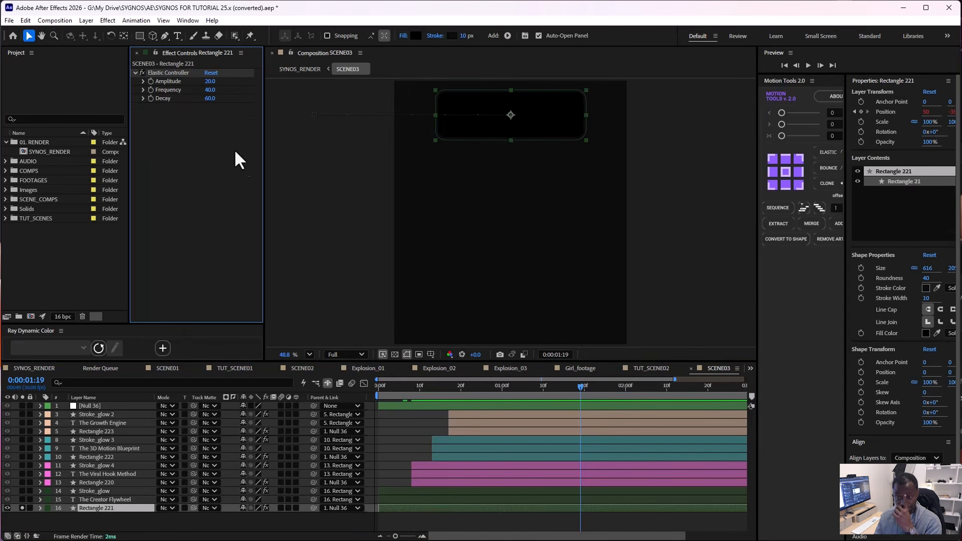
Step: Go to 0:00:00:10 in SCENE03 and display Rectangle 221 against the transparency grid
key("F2")
left_click_drag(459, 385, 419, 386)
left_click(104, 507)
scroll(565, 121, "up", 3)
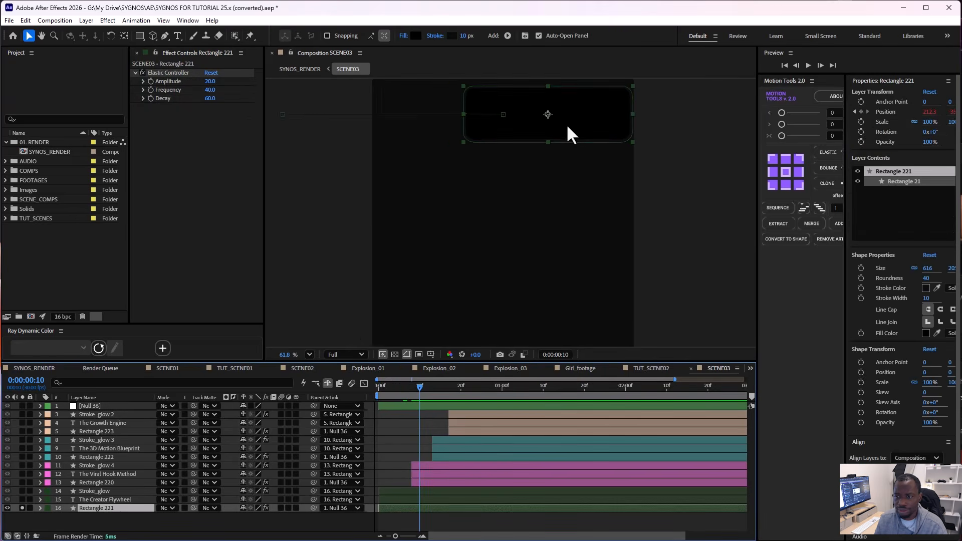
left_click(389, 354)
left_click(394, 354)
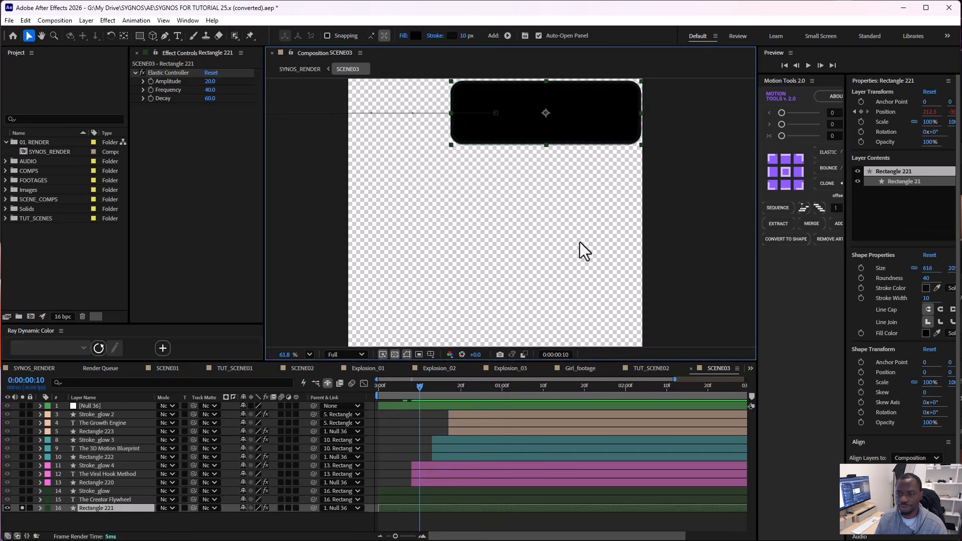
scroll(616, 228, "down", 3)
key("h")
left_click_drag(611, 210, 555, 262)
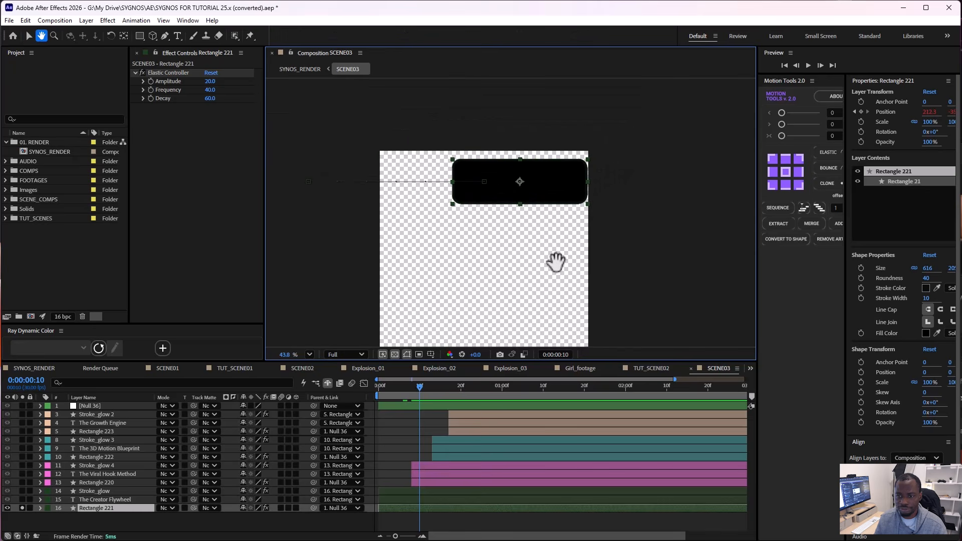
key("v")
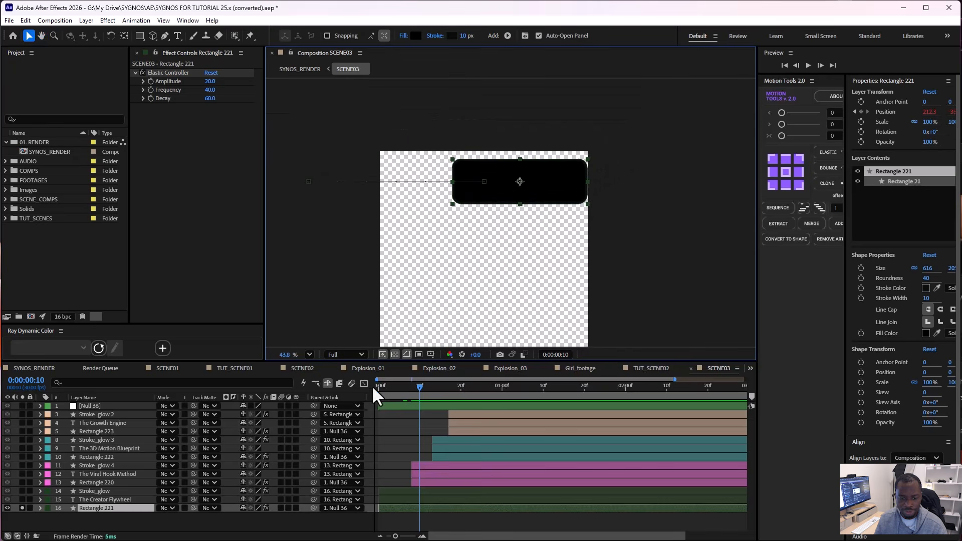
Step: Solo The Creator Flywheel text and the Stroke_glow layer along with Rectangle 221, and select Stroke_glow
left_click(21, 499)
left_click(95, 499)
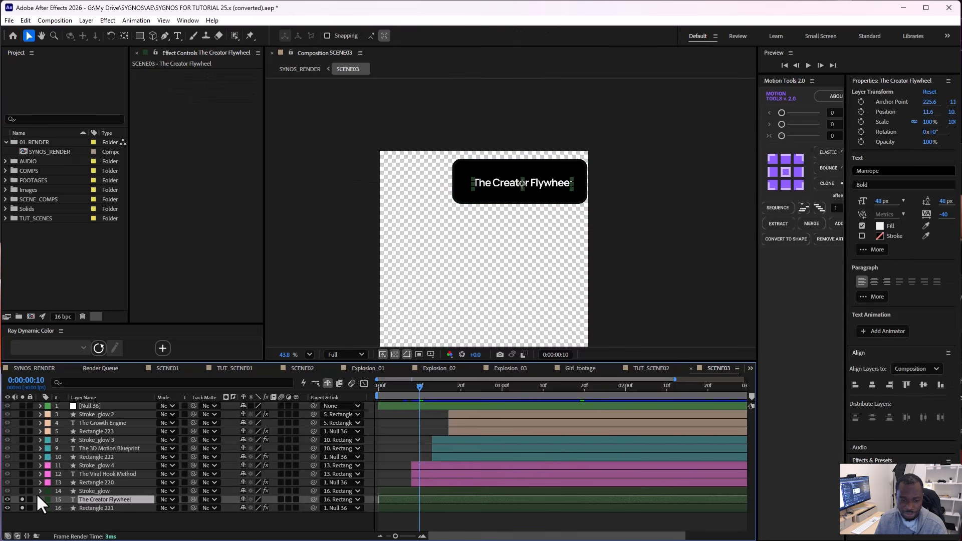
left_click(22, 491)
left_click(94, 490)
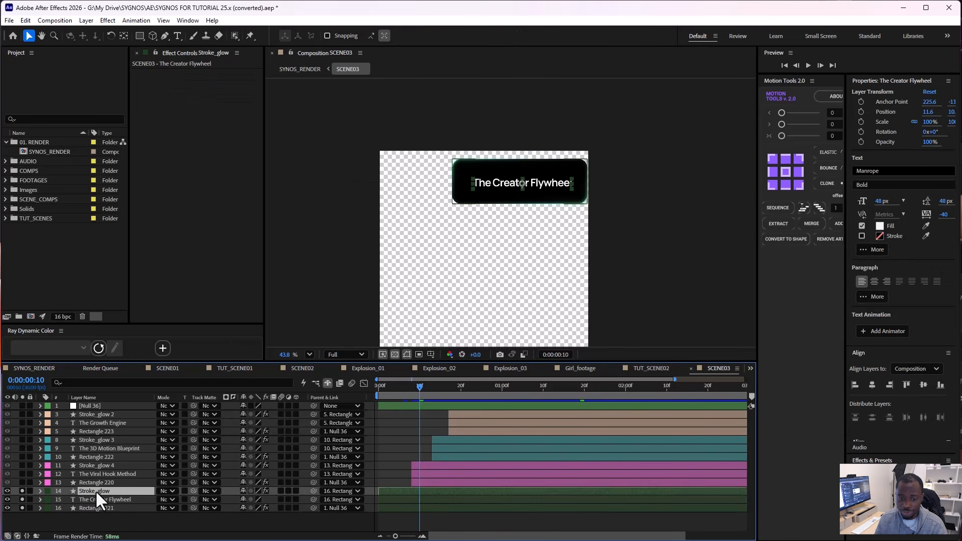
Step: Examine the green outline and the CC Light Sweep and Deep Glow 2 settings on the Stroke_glow layer
mouse_move(257, 101)
left_mouse_down()
mouse_move(258, 112)
mouse_move(260, 94)
left_mouse_up()
scroll(516, 183, "up", 2)
left_click(522, 172)
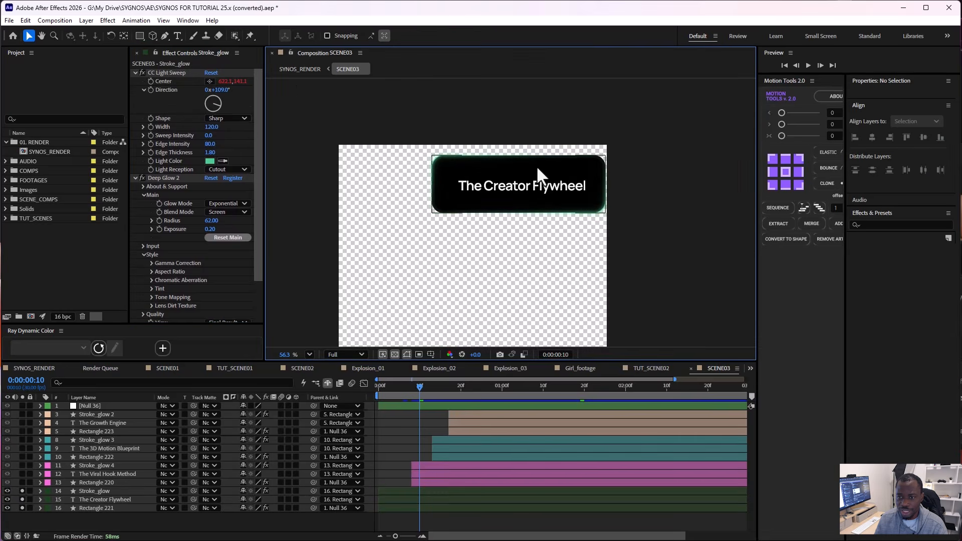
left_click(161, 73)
left_click(166, 178)
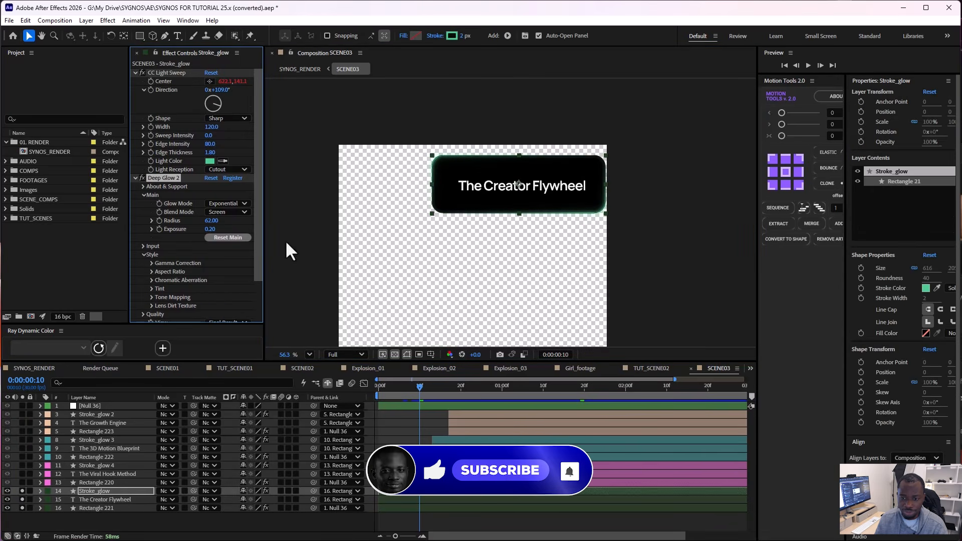
mouse_move(420, 387)
left_mouse_down()
mouse_move(411, 387)
mouse_move(431, 388)
mouse_move(419, 390)
left_mouse_up()
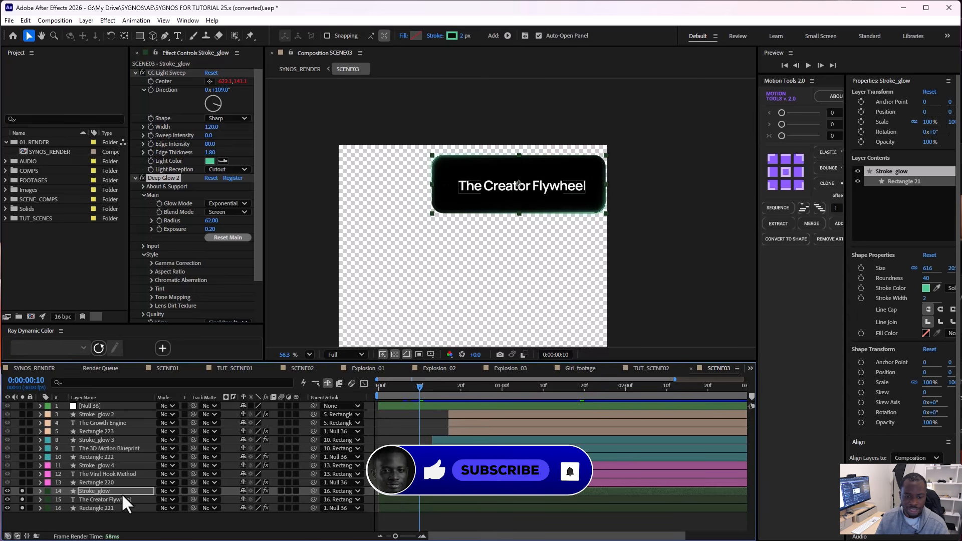
Step: Reveal Rectangle 221's Position keyframes, scrub to the second one at frame 6, and make room for the full Motion Tools 2.0 options
left_click(99, 507)
key("p")
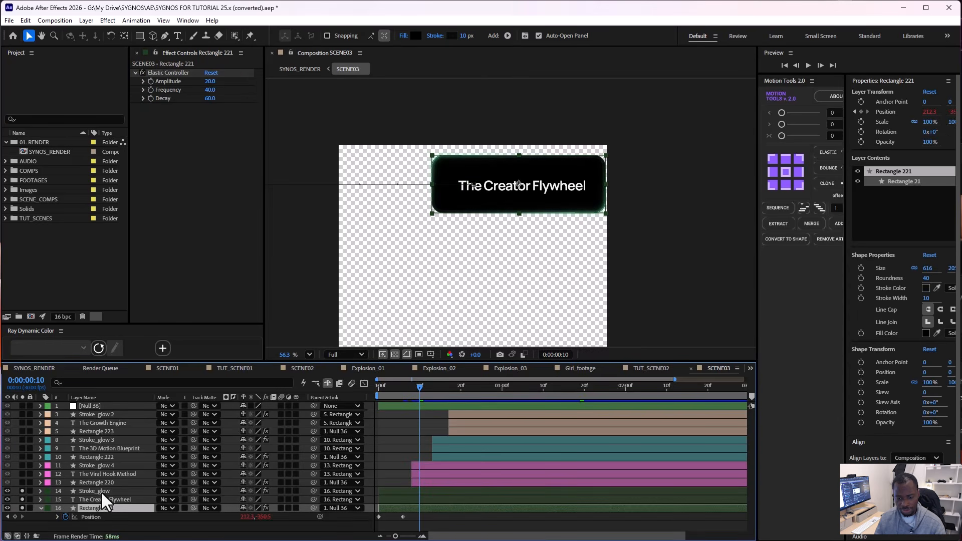
left_click_drag(387, 386, 397, 386)
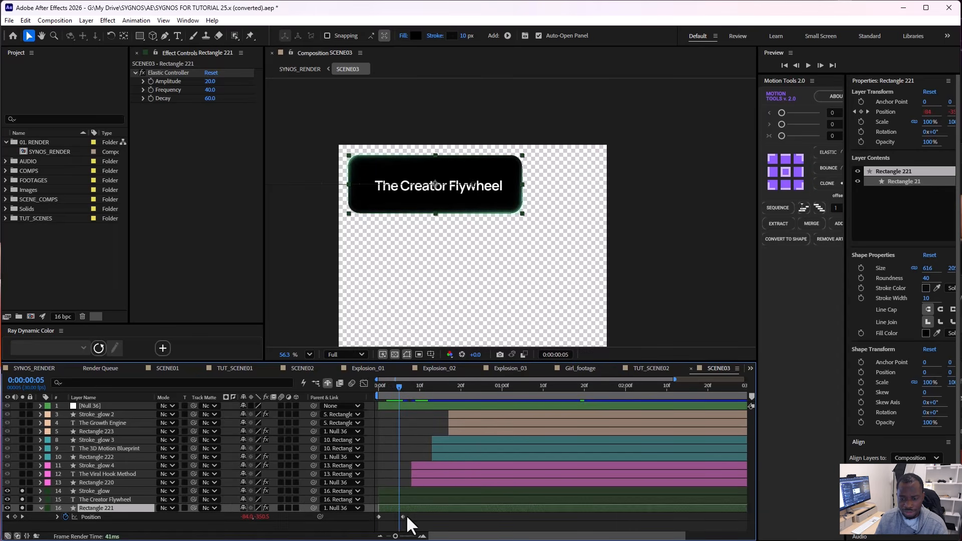
mouse_move(398, 386)
left_mouse_down()
mouse_move(379, 386)
mouse_move(402, 387)
left_mouse_up()
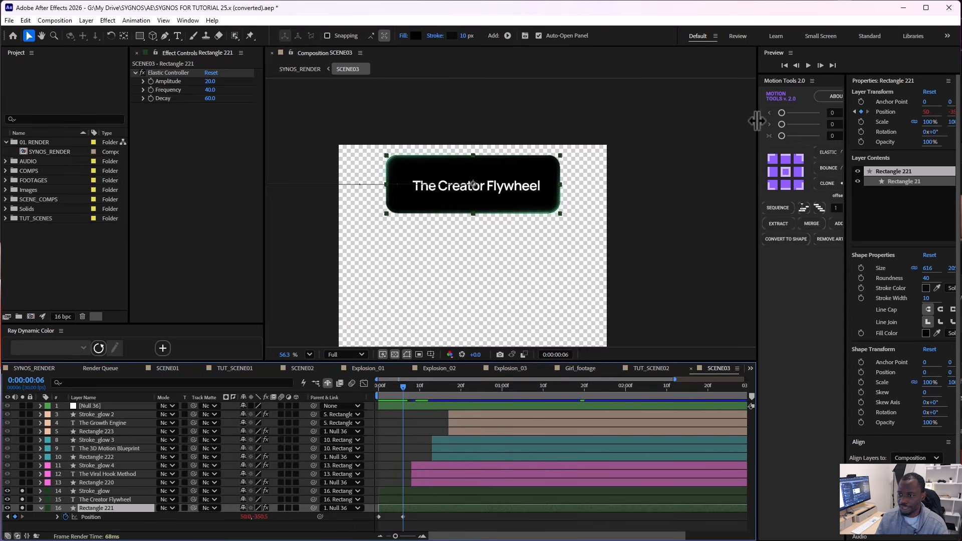
left_click_drag(756, 122, 722, 119)
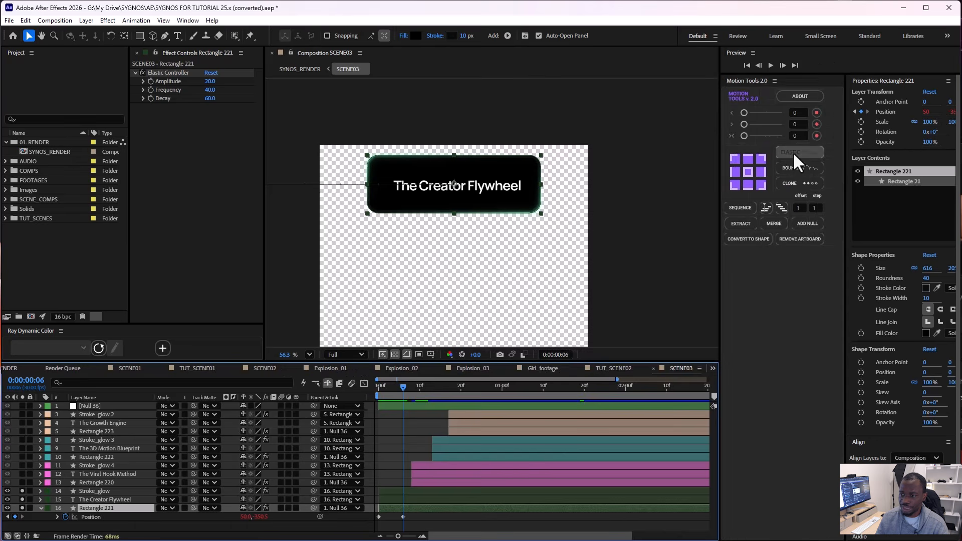
Step: Preview The Creator Flywheel box's elastic slide-in from the start of SCENE03
left_click_drag(389, 388, 359, 385)
key("space")
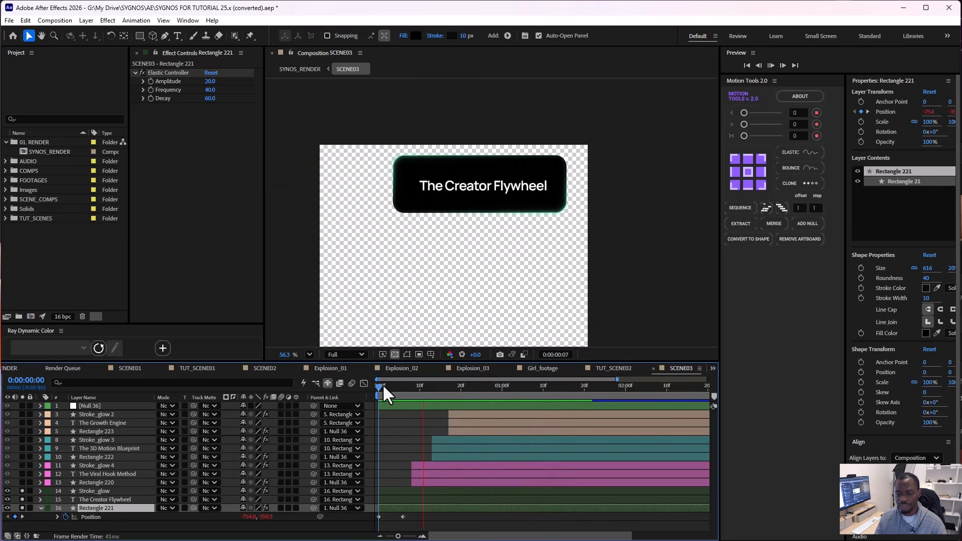
key("space")
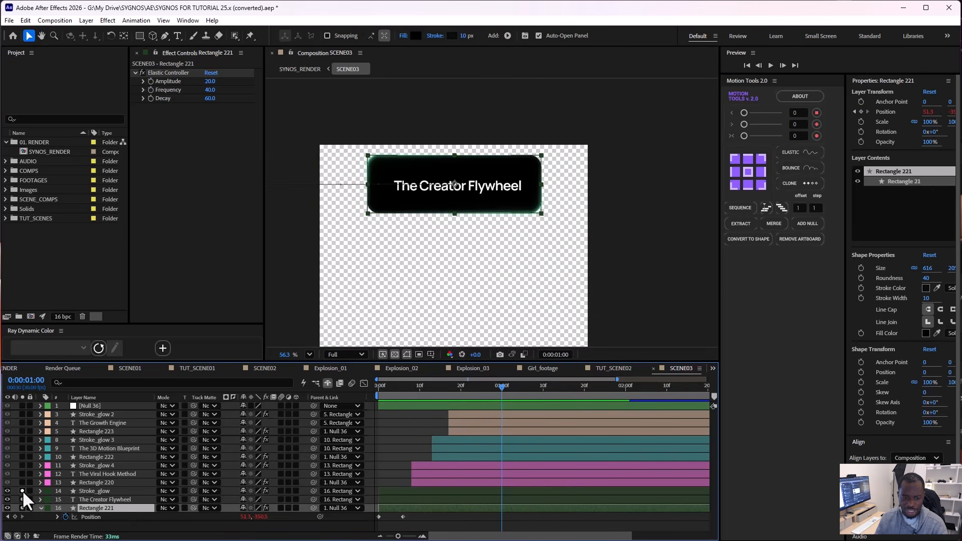
Step: Unsolo the three Creator Flywheel layers, fit SCENE03 in the viewer, and scrub to 0:00:01:13 with all four title boxes in frame
left_click_drag(22, 491, 22, 507)
left_click_drag(391, 389, 481, 389)
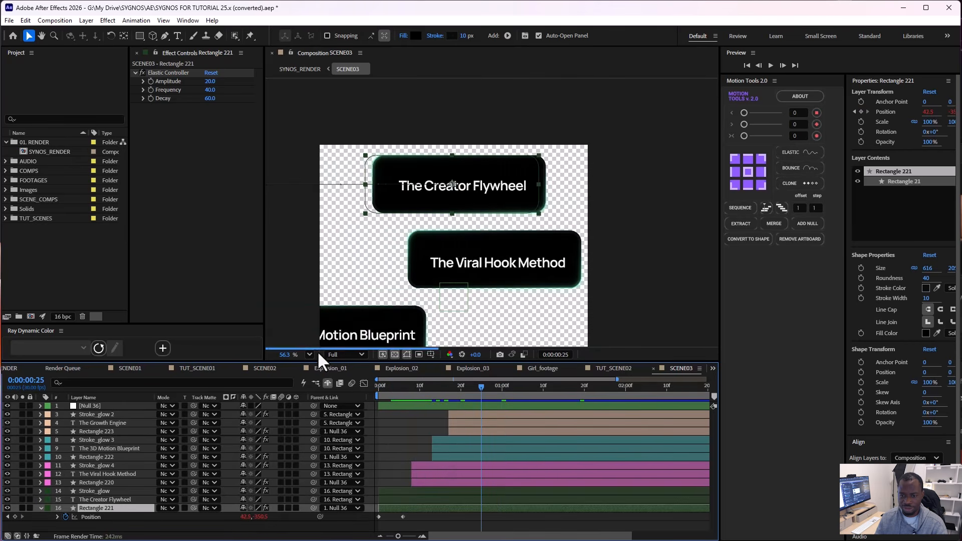
left_click(311, 352)
left_click(316, 370)
left_click_drag(414, 384, 555, 393)
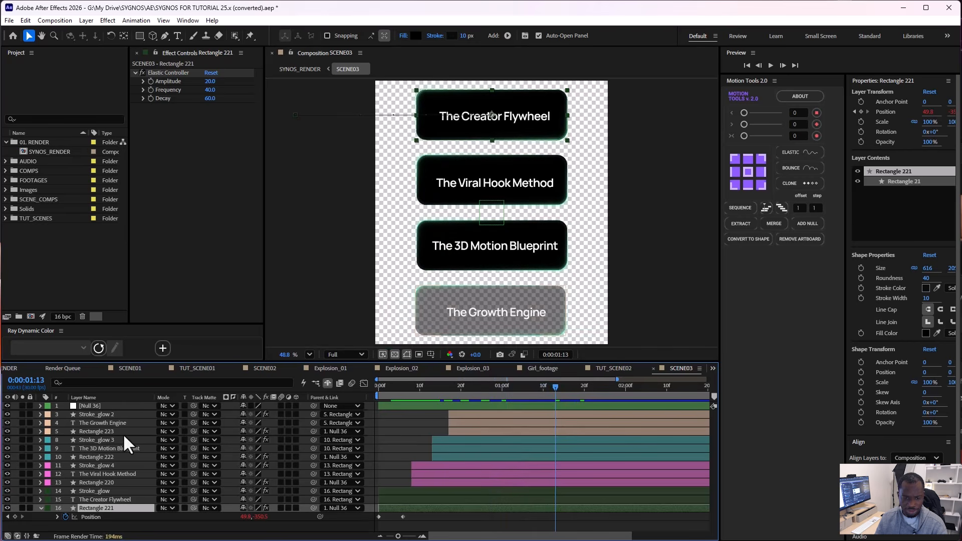
Step: Set the opacity of Rectangle 223, the box behind The Growth Engine, to 100%
left_click(554, 300)
left_click(84, 431)
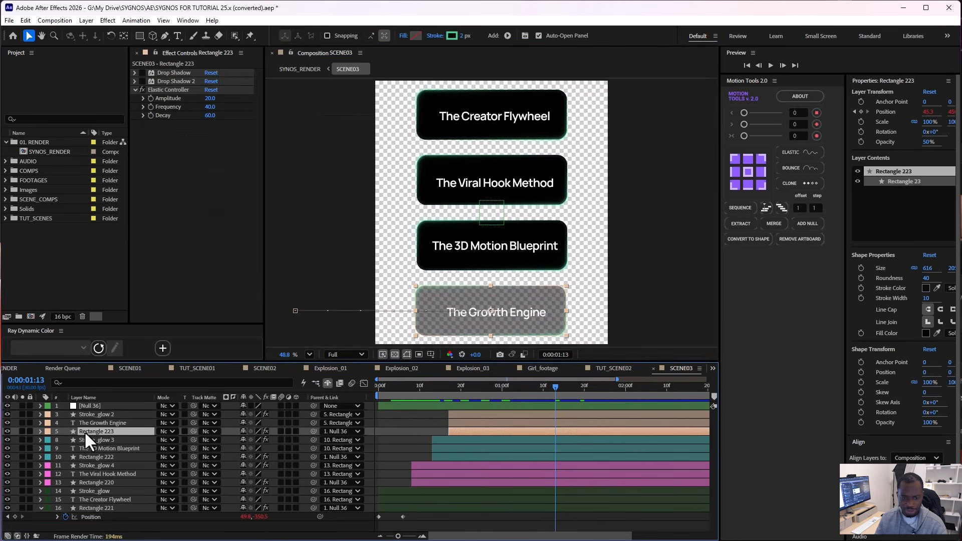
key("t")
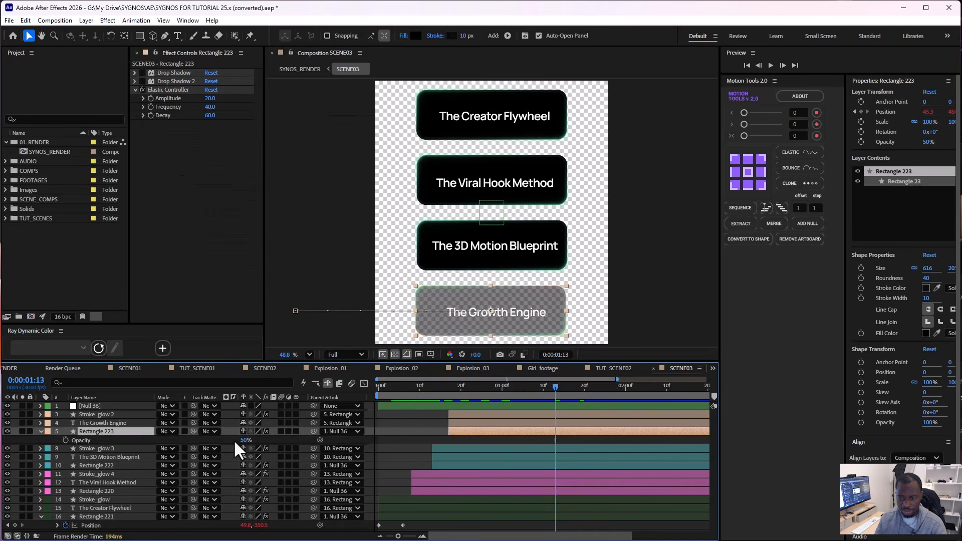
left_click_drag(242, 440, 349, 440)
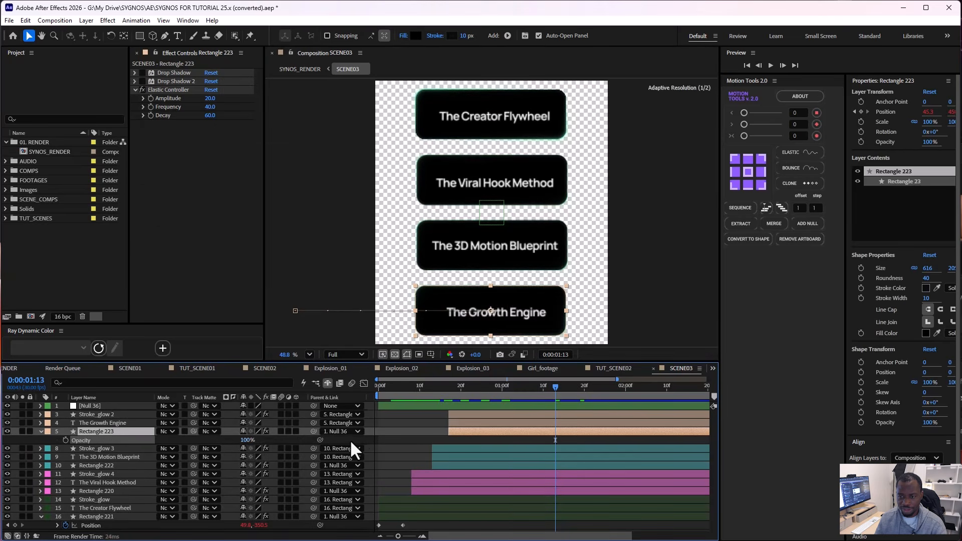
left_click(410, 428)
Step: Return from SCENE03 to the SYNOS_RENDER composition and scrub to 0:00:09:21 to check the sliding title boxes
mouse_move(553, 385)
left_mouse_down()
mouse_move(491, 389)
mouse_move(547, 388)
left_mouse_up()
key("Tab")
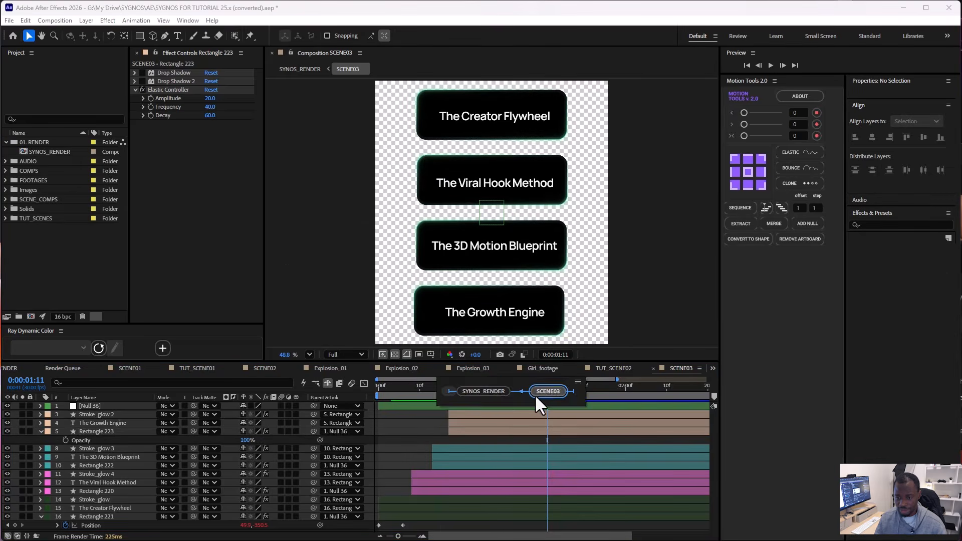
left_click(493, 389)
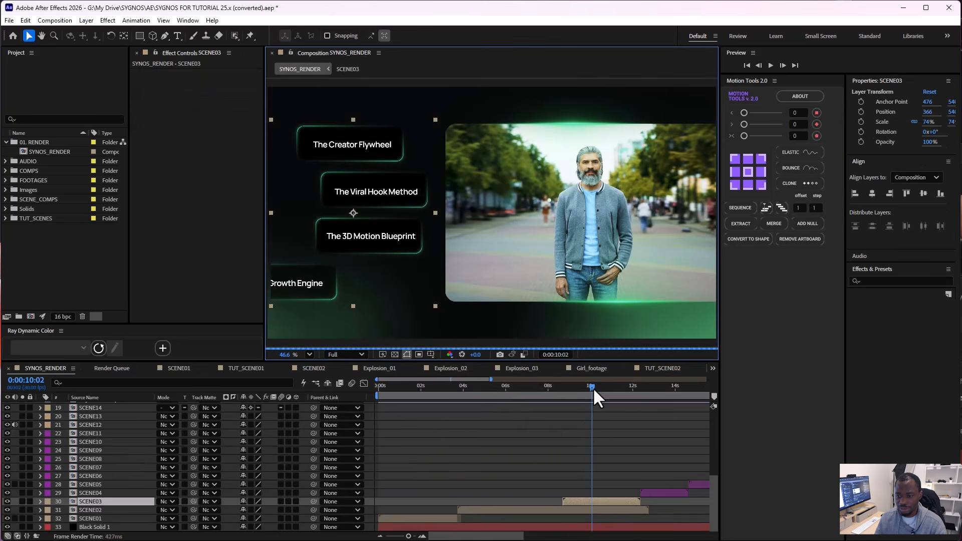
left_click_drag(593, 387, 584, 385)
Step: Open the SCENE02 composition and scrub to 0:00:06:13 to view the framed footage without the title boxes
left_click(598, 508)
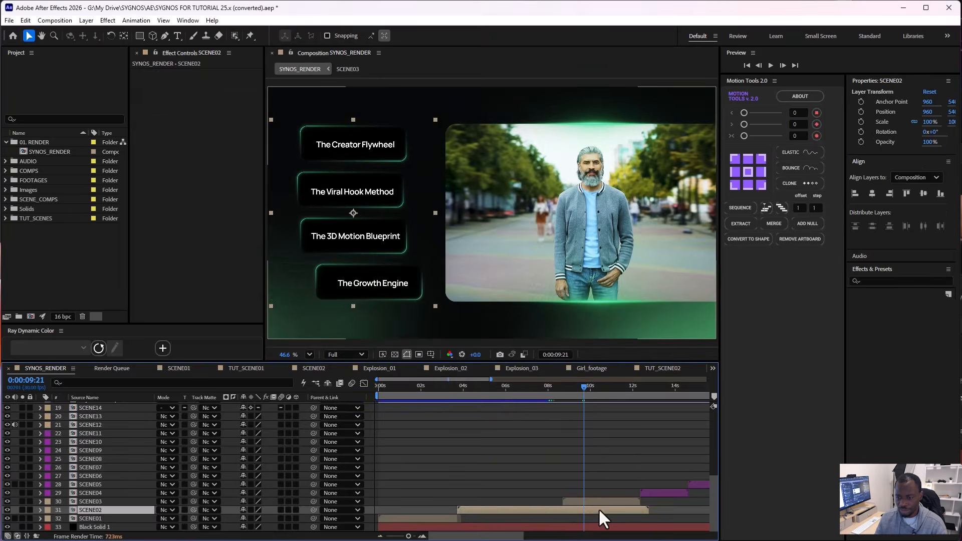
double_click(598, 508)
left_click_drag(522, 396, 597, 395)
key("minus")
key("minus")
key("minus")
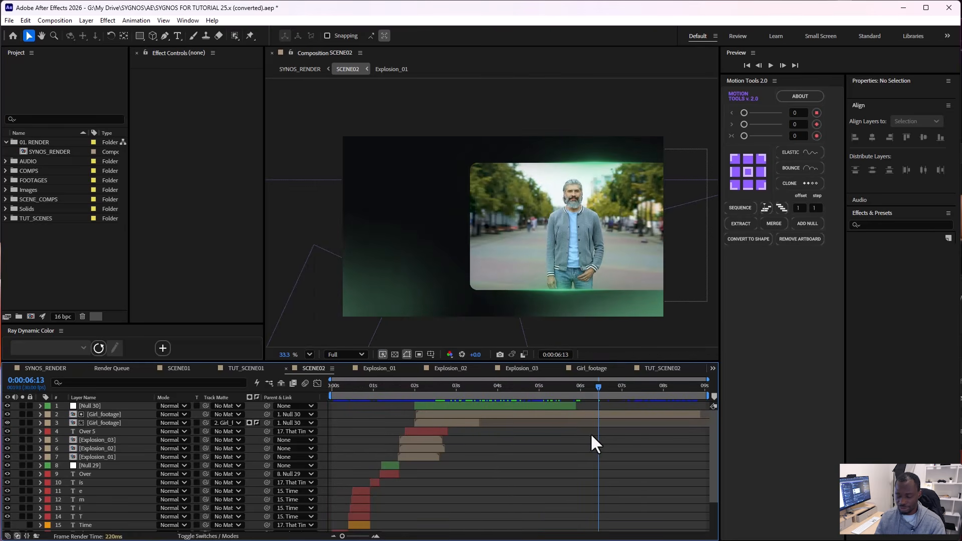
Step: Go back to SYNOS_RENDER and scrub to 0:00:10:11 to view the title boxes beside the footage
key("Tab")
left_click(534, 435)
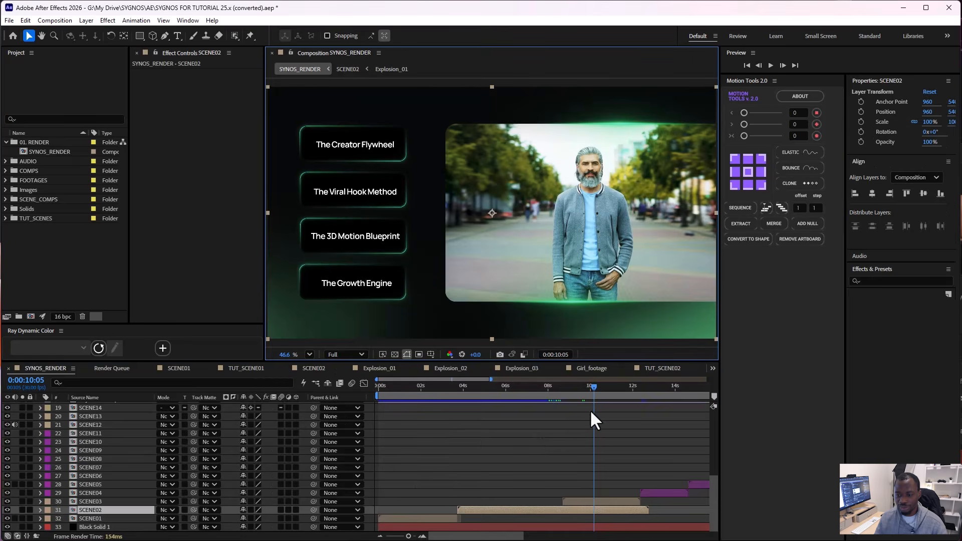
left_click_drag(593, 386, 597, 386)
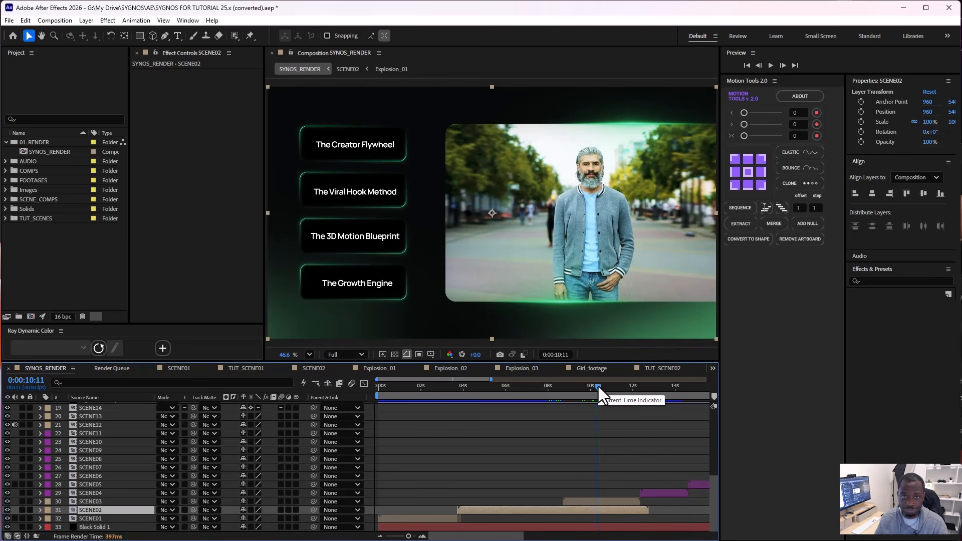
Step: Scrub SYNOS_RENDER forward to 0:00:13:17, where SCENE04's "That's What Makes Them Irreplaceable" line animates in
left_click_drag(598, 386, 656, 390)
left_click(644, 449)
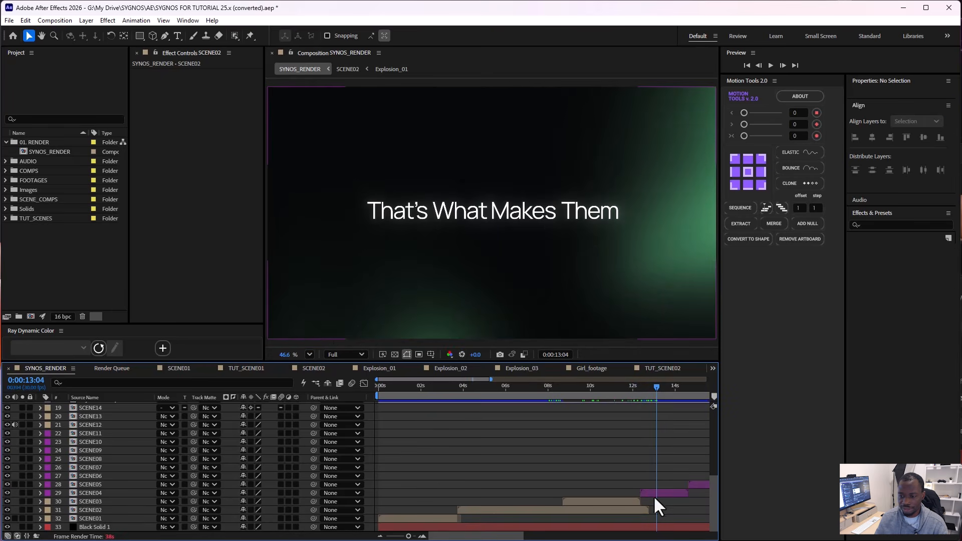
left_click_drag(488, 537, 538, 539)
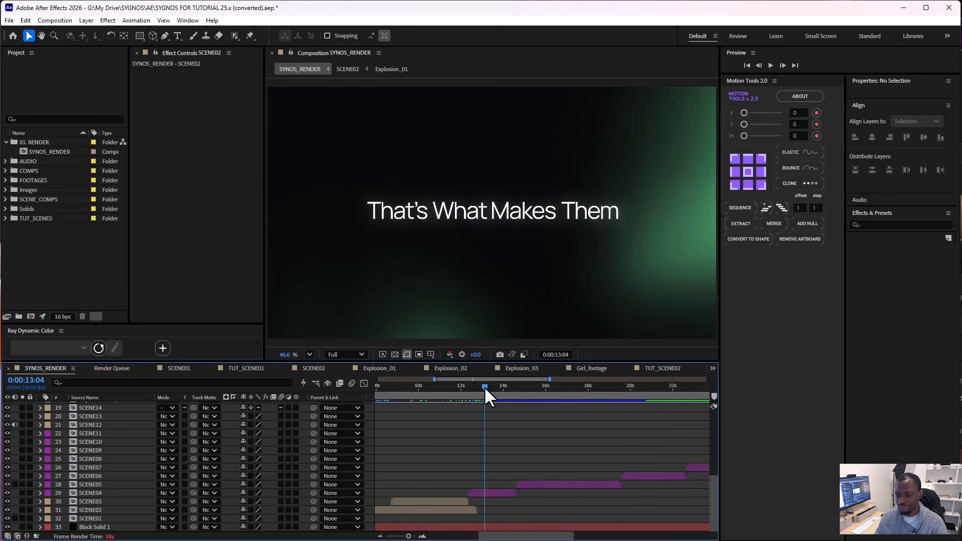
mouse_move(485, 389)
left_mouse_down()
mouse_move(503, 389)
mouse_move(493, 391)
left_mouse_up()
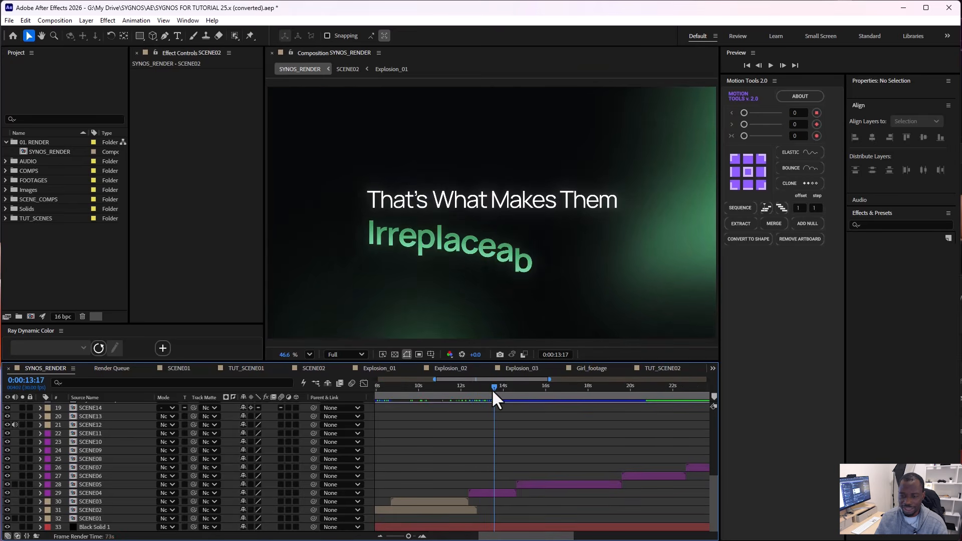
Step: Open SCENE04, scrub the opening word reveals to frame 11, and look through its layer stack
double_click(486, 490)
left_click(402, 388)
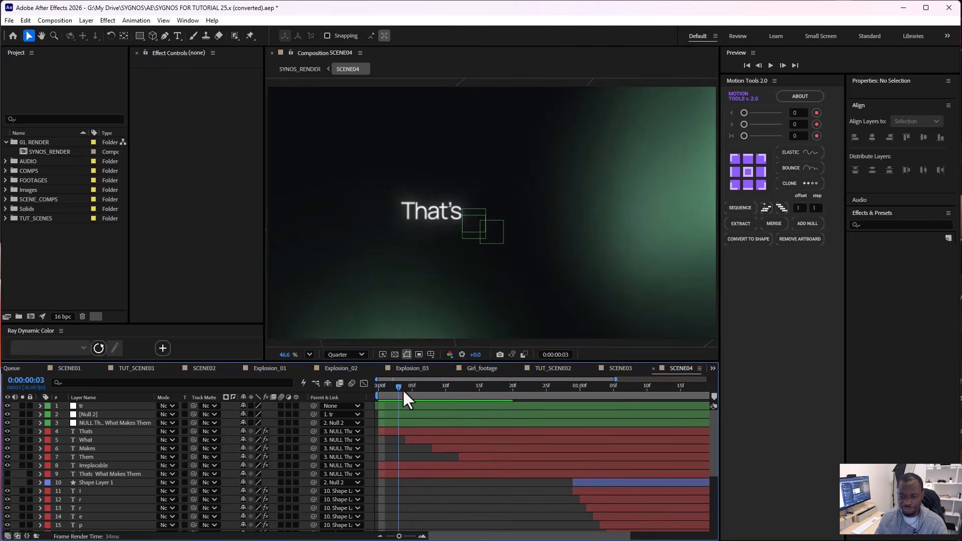
left_click_drag(402, 391, 450, 390)
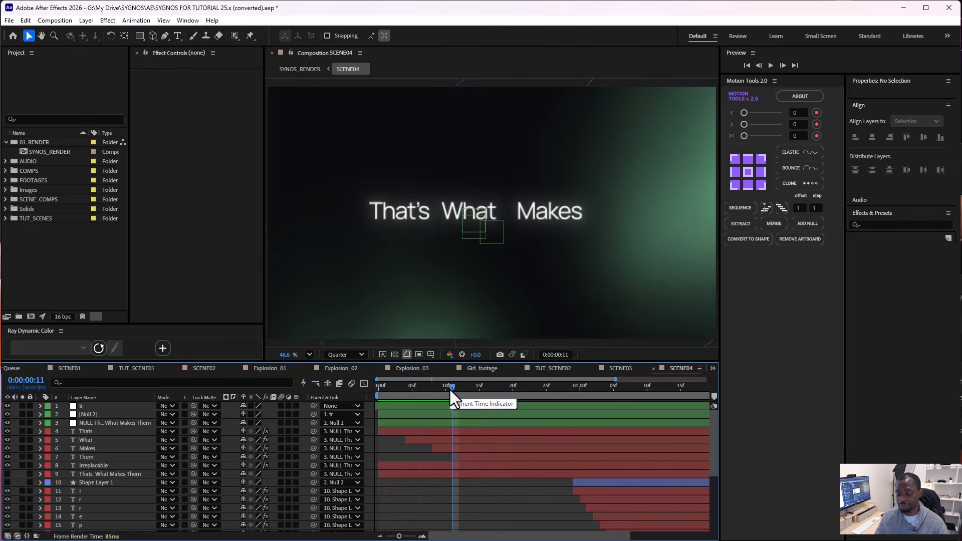
scroll(406, 438, "down", 5)
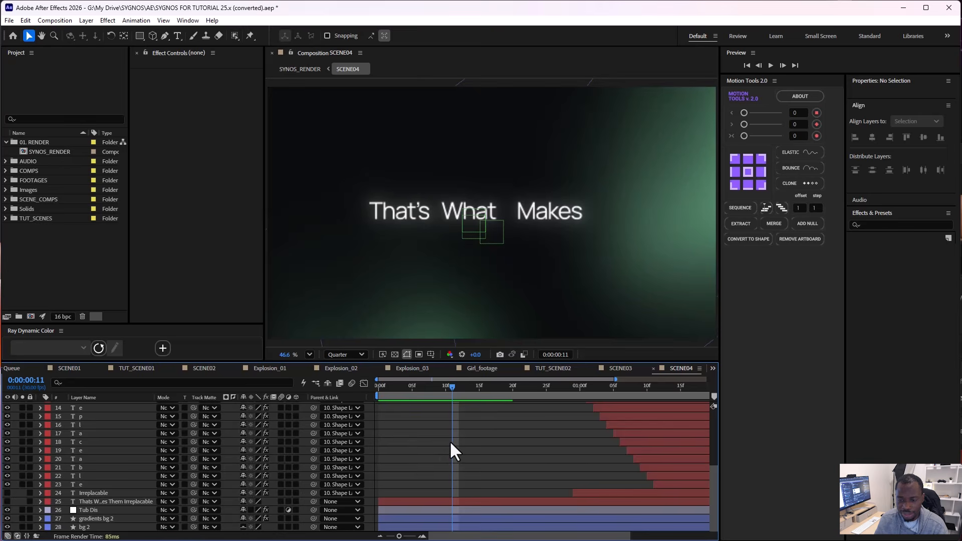
scroll(449, 440, "up", 5)
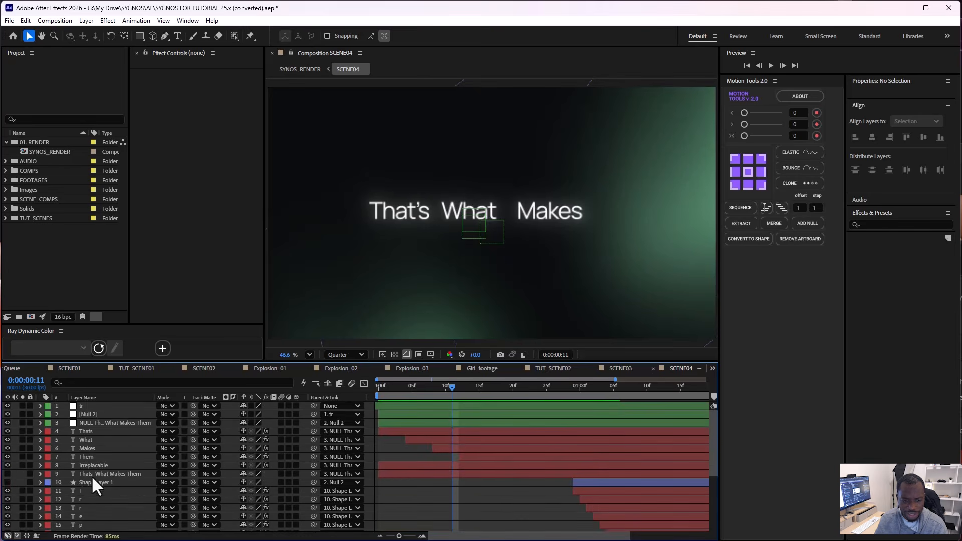
Step: Solo the Thats text layer to inspect its Gaussian Blur, Position and Opacity keyframes at frame 12, and unsolo it
left_click(397, 215)
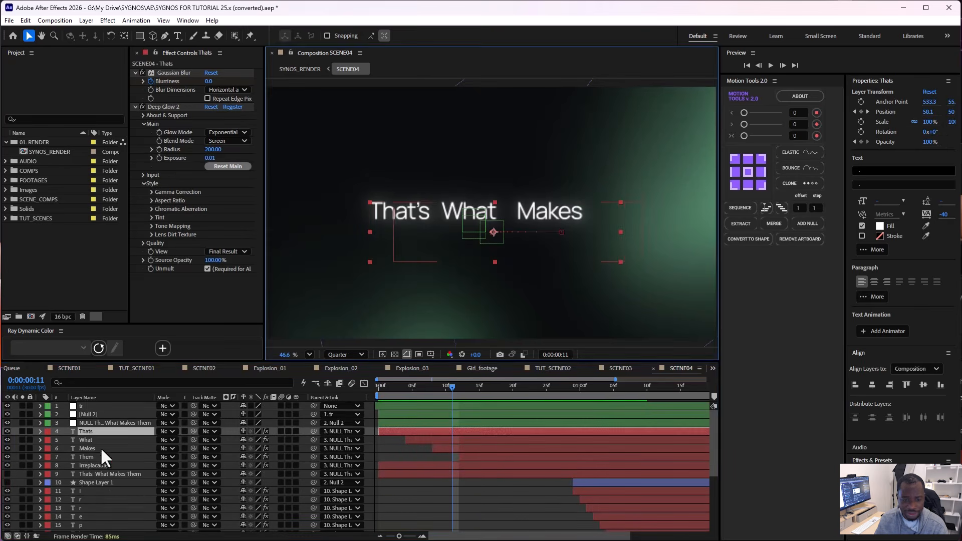
left_click(22, 431)
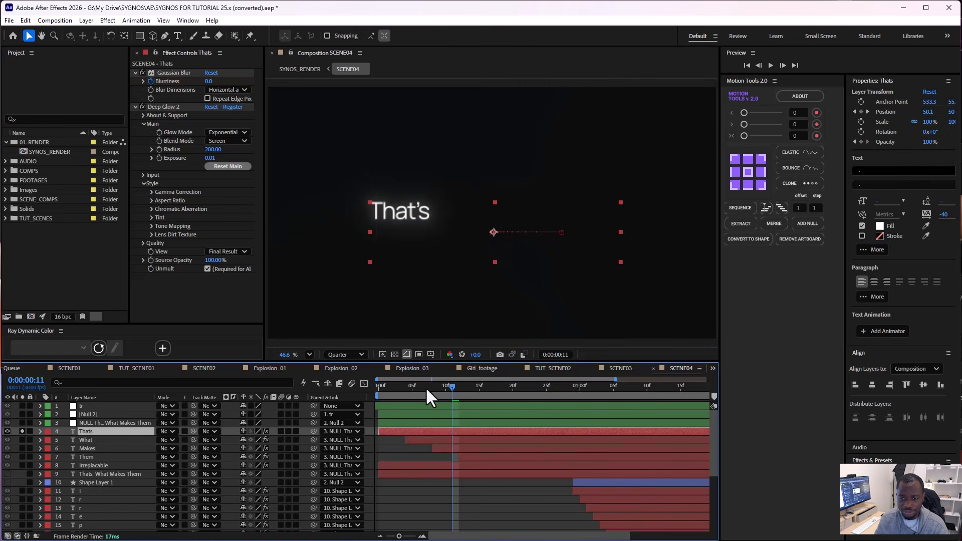
left_click_drag(427, 390, 459, 404)
key("u")
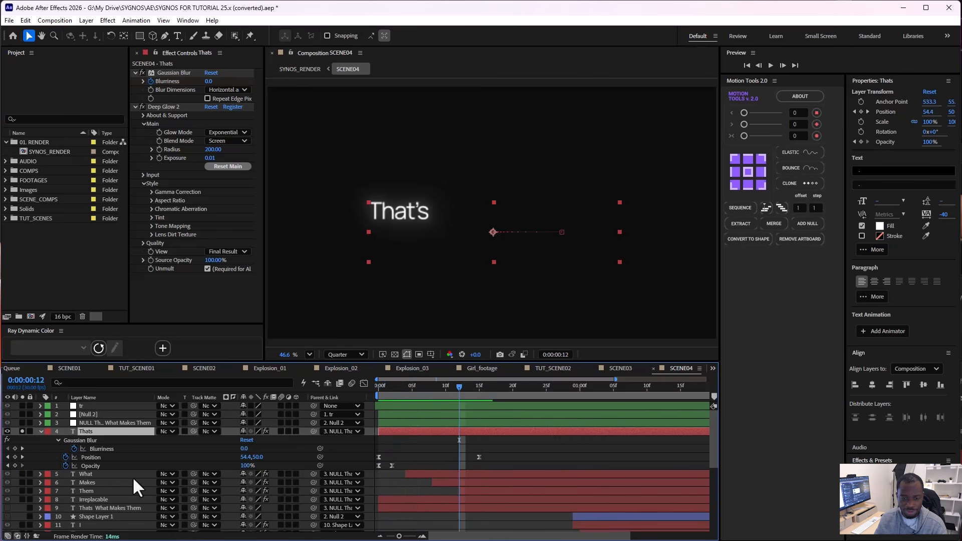
left_click(41, 432)
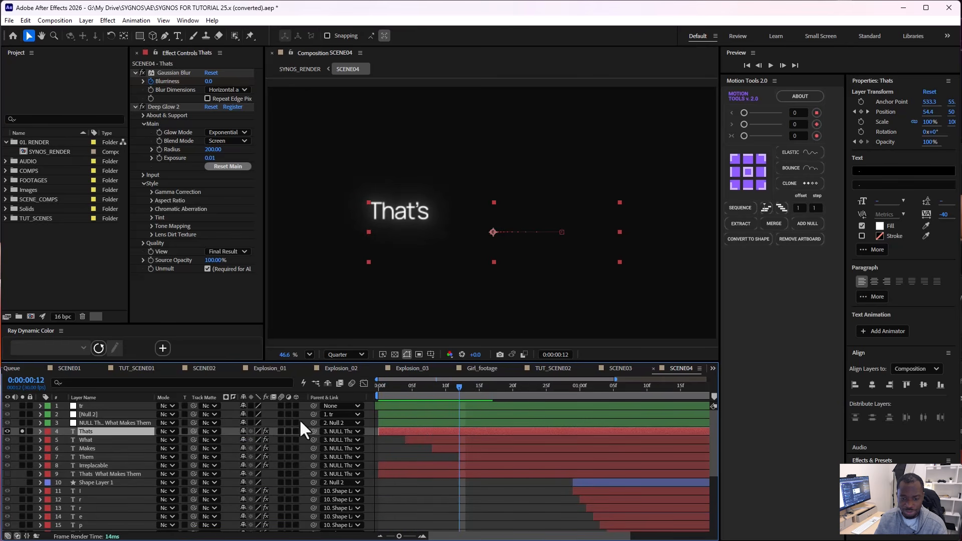
left_click_drag(25, 464, 26, 445)
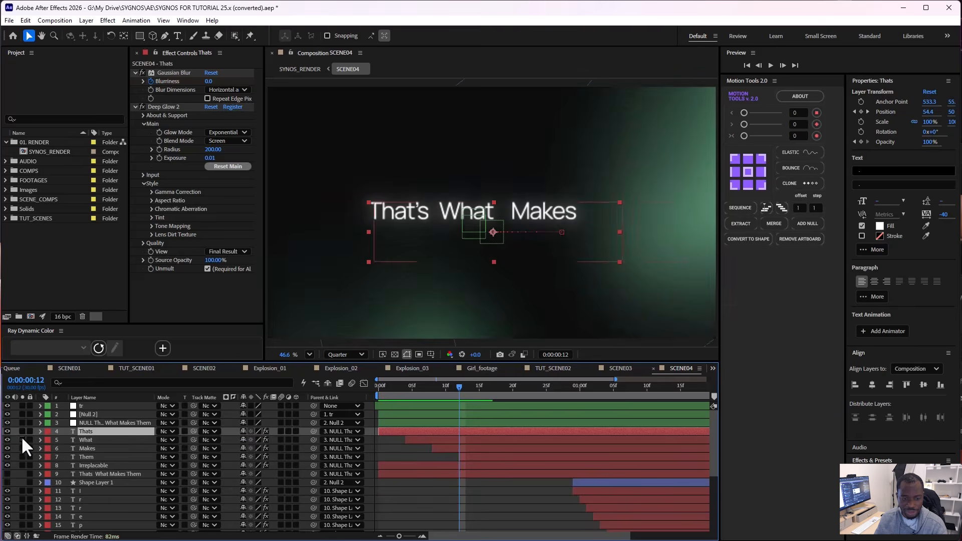
Step: Reveal the Position keyframes of the NULL Thats What Makes Them layer and scrub through the line's upward shift to 0:00:01:07
left_click_drag(384, 398, 560, 393)
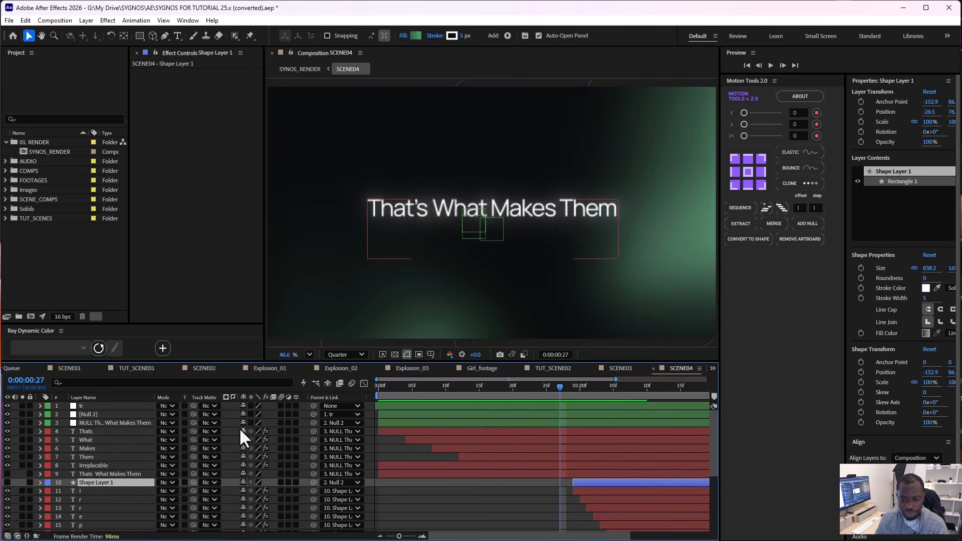
left_click(125, 423)
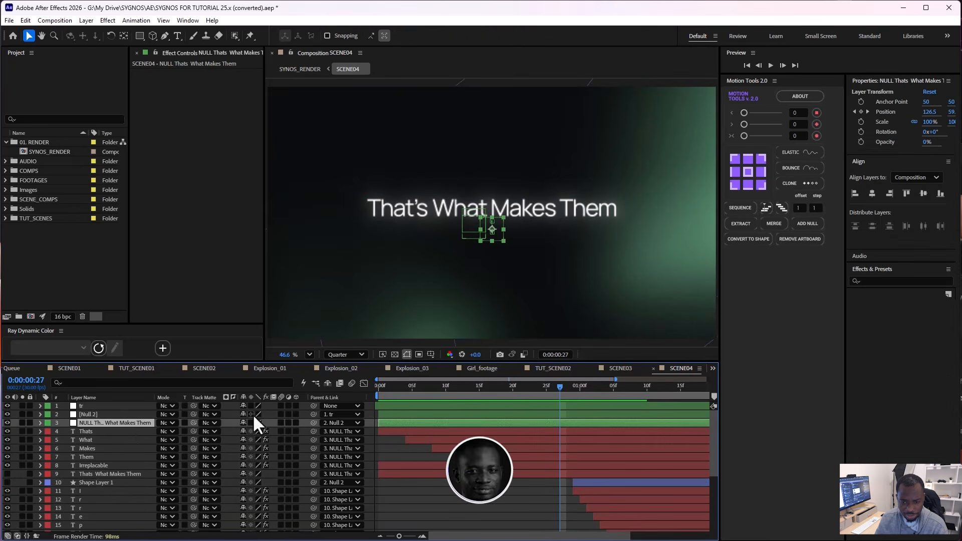
key("p")
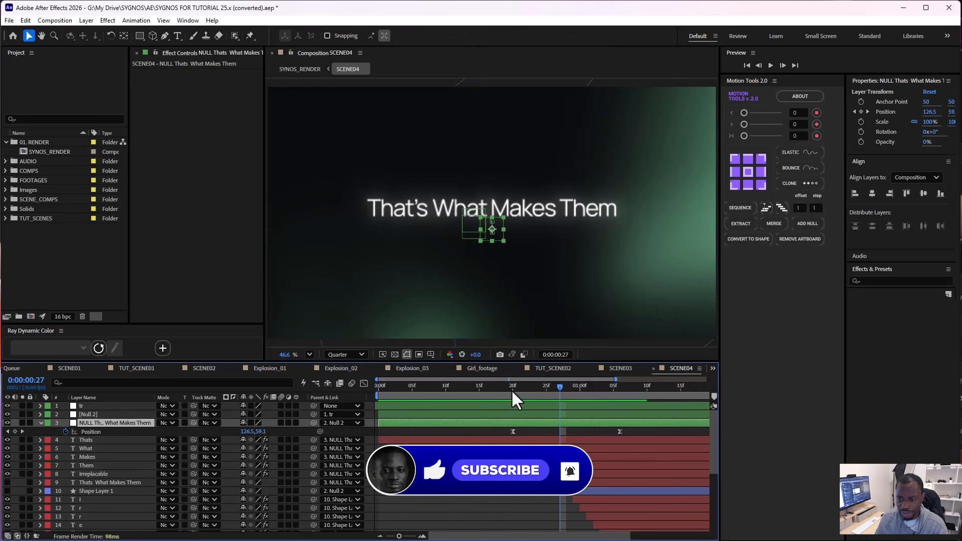
left_click_drag(515, 393, 625, 393)
scroll(90, 451, "down", 3)
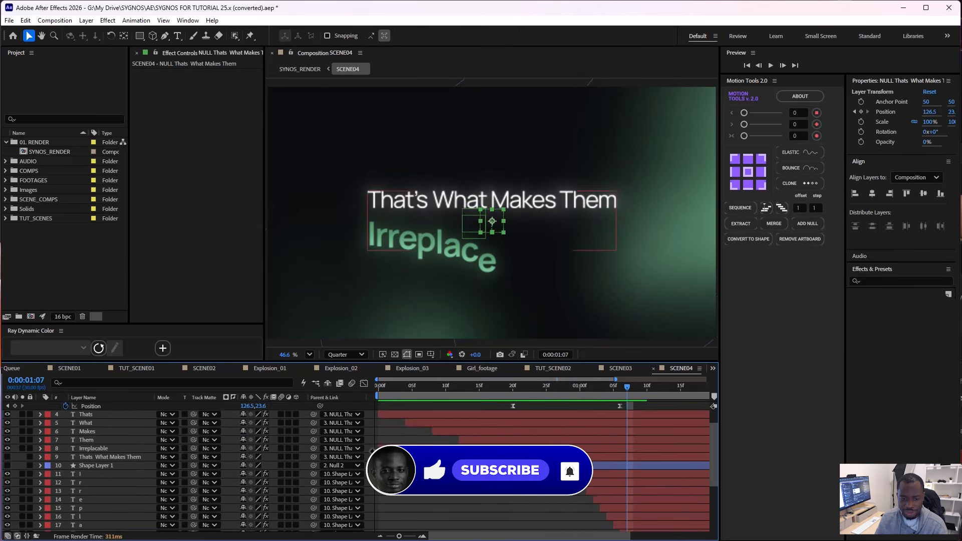
Step: Select the 13 letter layers of the word Irreplaceable, layers 11 to 23, and reveal their keyframes
left_click(89, 447)
scroll(90, 470, "down", 1)
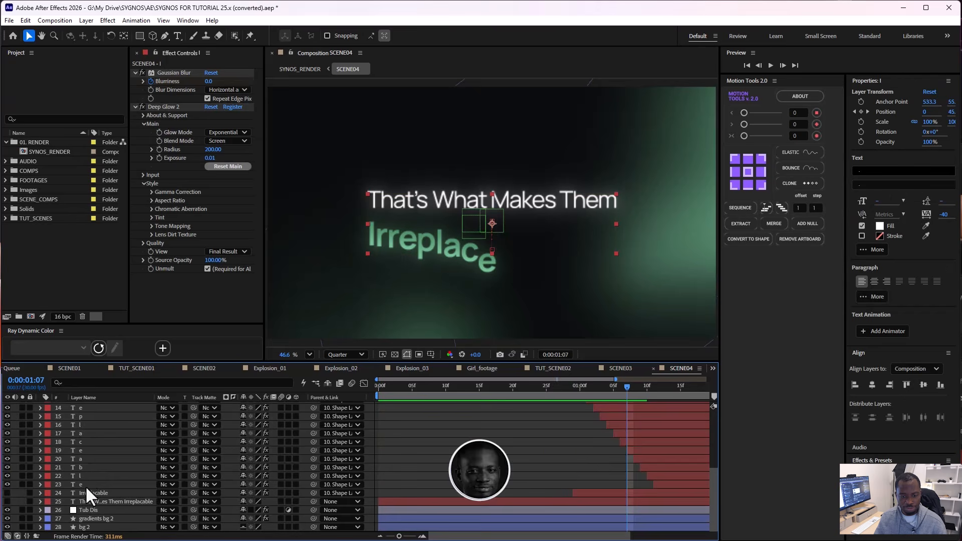
left_click(85, 484)
scroll(87, 466, "up", 2)
left_click(87, 434, "shift")
scroll(451, 460, "down", 2)
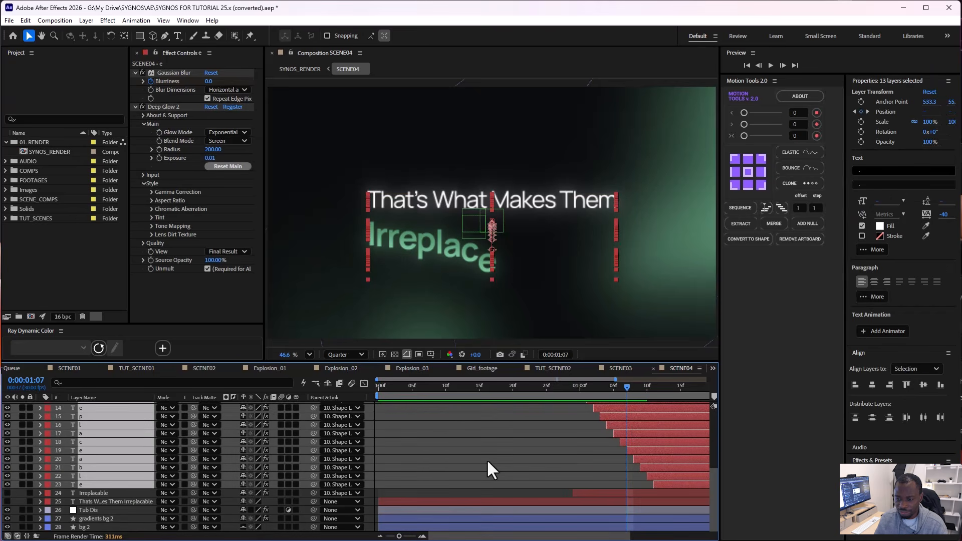
key("u")
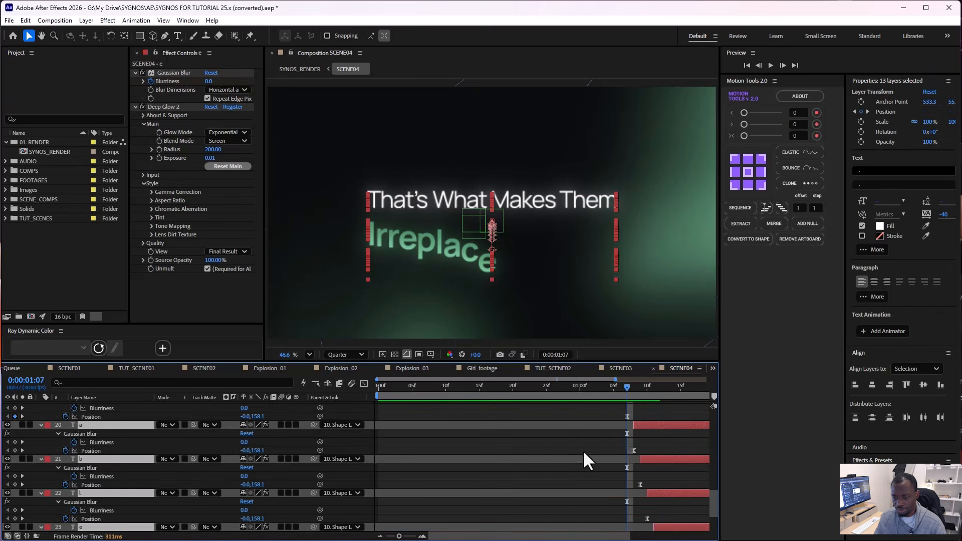
Step: Examine the staggered Blurriness and Position keyframes across the Irreplaceable letter layers, and deselect the layers
key("minus")
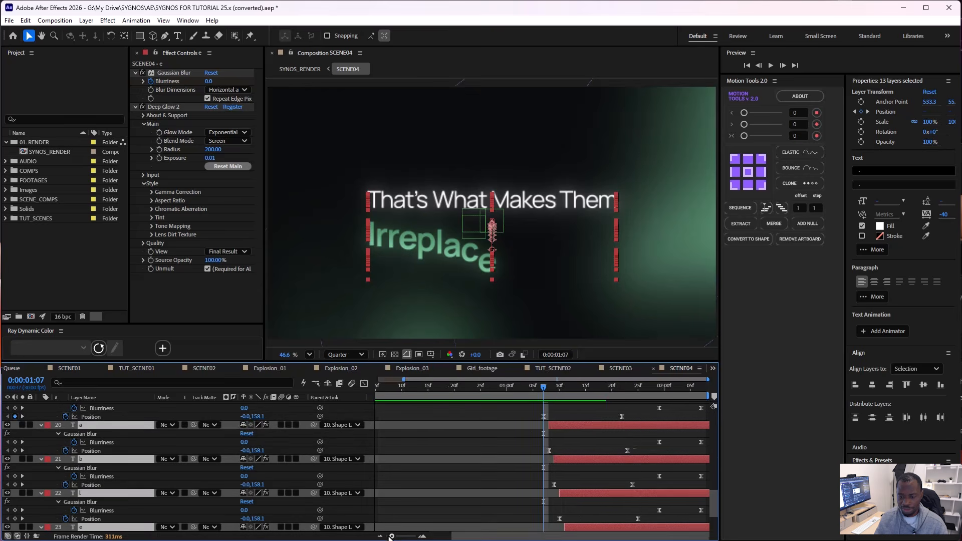
key("equal")
key("equal")
key("equal")
scroll(604, 444, "down", 3)
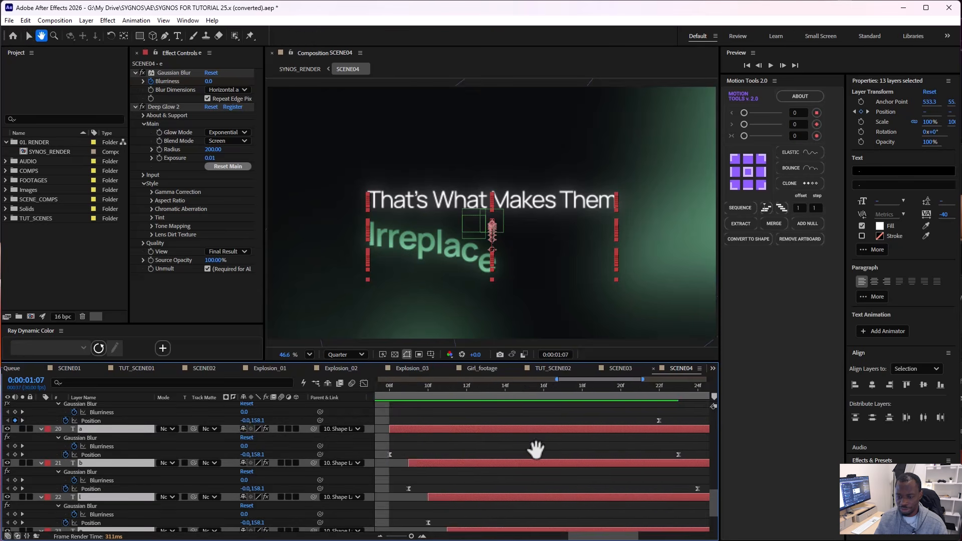
key("minus")
left_click(568, 432)
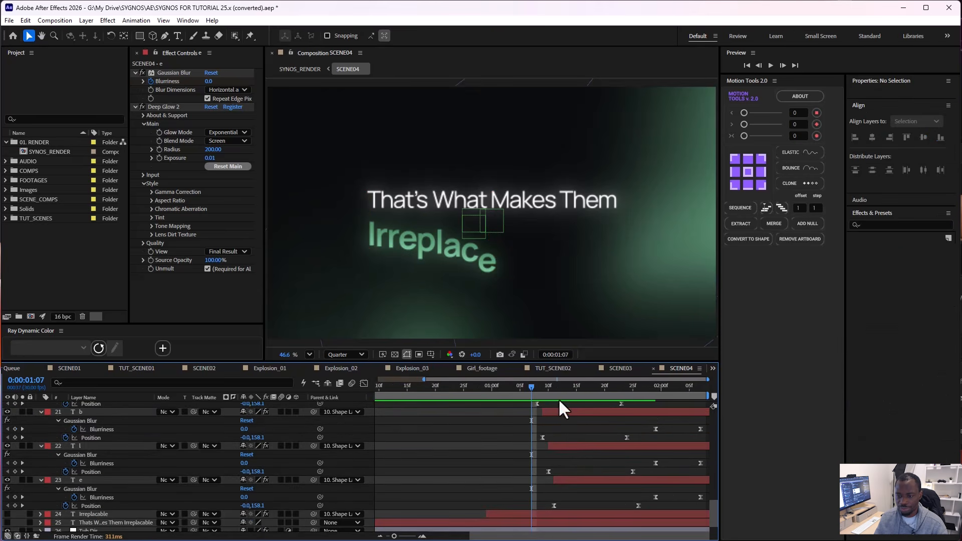
Step: Scrub through the Irreplaceable letters' reveal to 0:00:01:18 and examine their staggered Position keyframes across the layer stack
left_click_drag(530, 385, 610, 399)
key("minus")
scroll(618, 411, "up", 3)
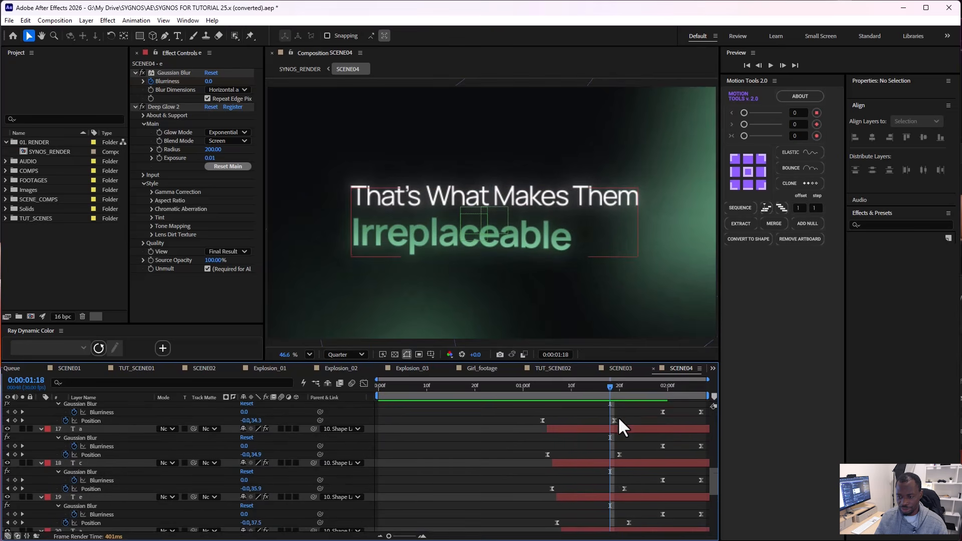
scroll(618, 419, "up", 10)
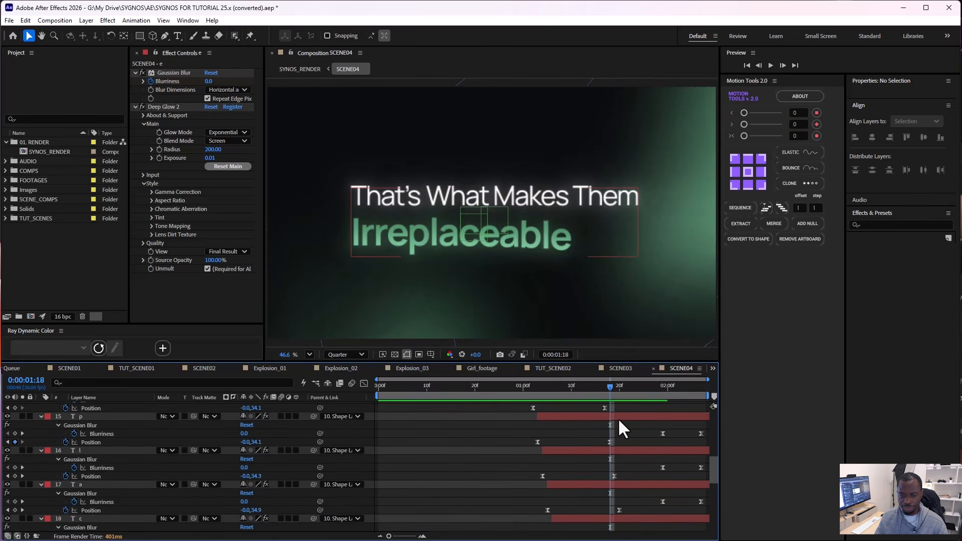
scroll(617, 417, "up", 10)
Step: Scrub SCENE04 to 0:00:02:05 and reveal the Position keyframes of the Null 2 layer
left_click_drag(616, 386, 690, 390)
left_click(519, 416)
key("p")
scroll(512, 455, "down", 5)
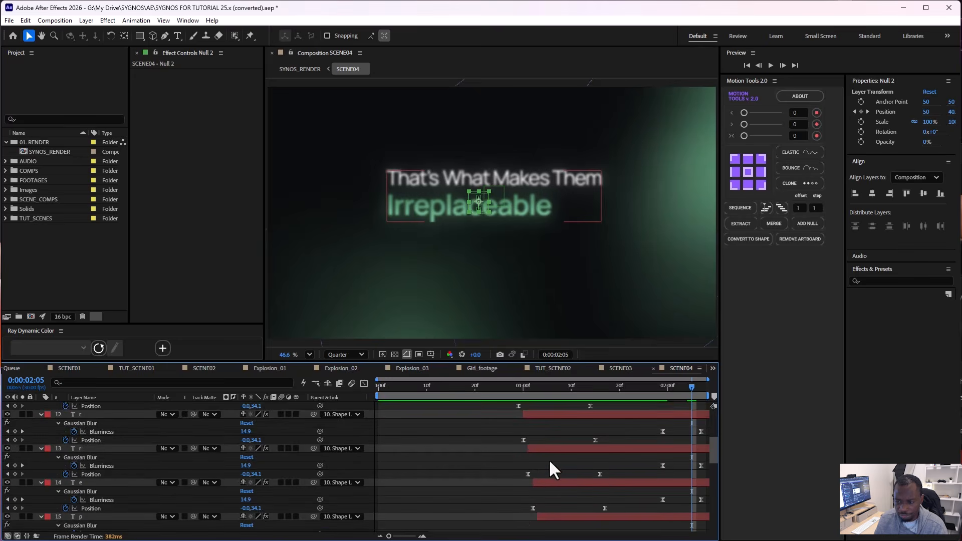
scroll(504, 445, "up", 5)
Step: Reveal the Position and Scale keyframes of the tr null and scrub through its movement to 0:00:02:06
left_click(106, 405)
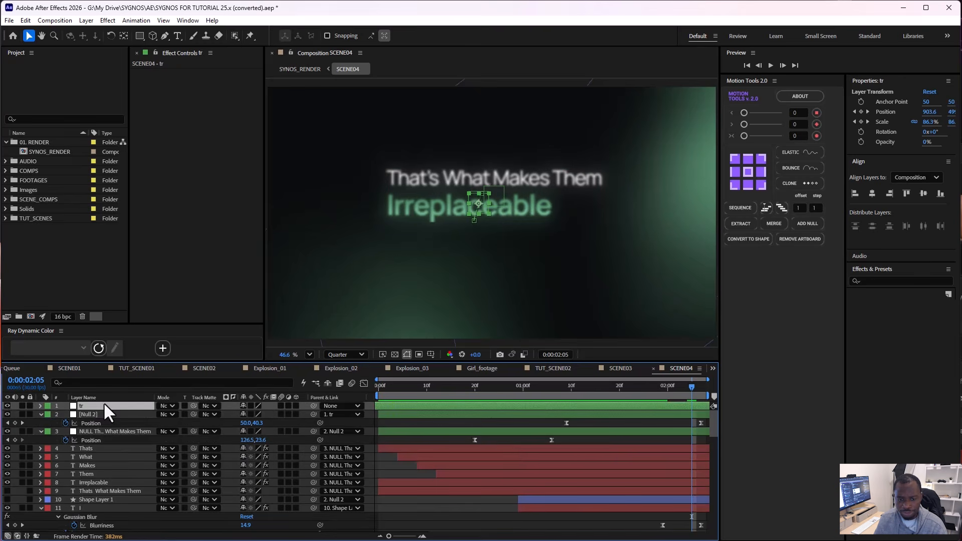
key("u")
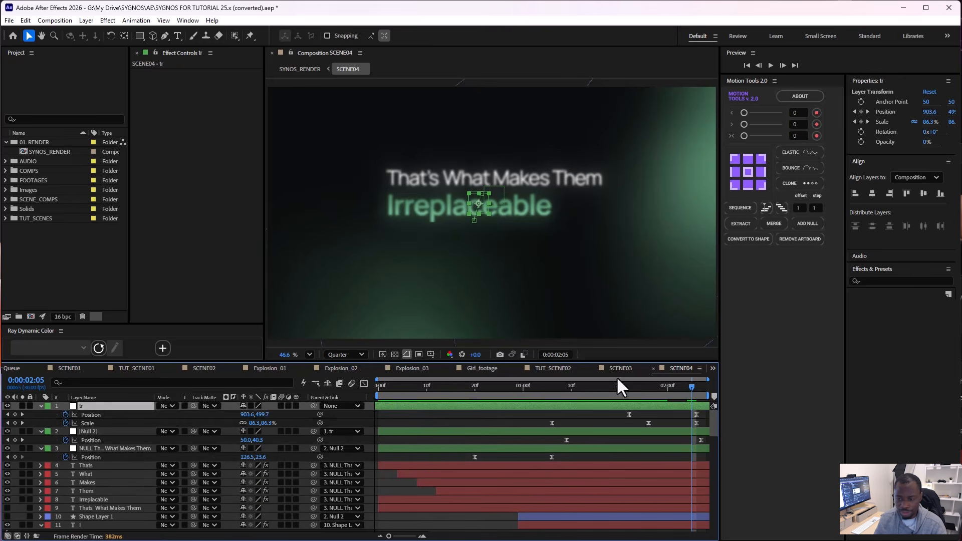
left_click_drag(617, 387, 697, 395)
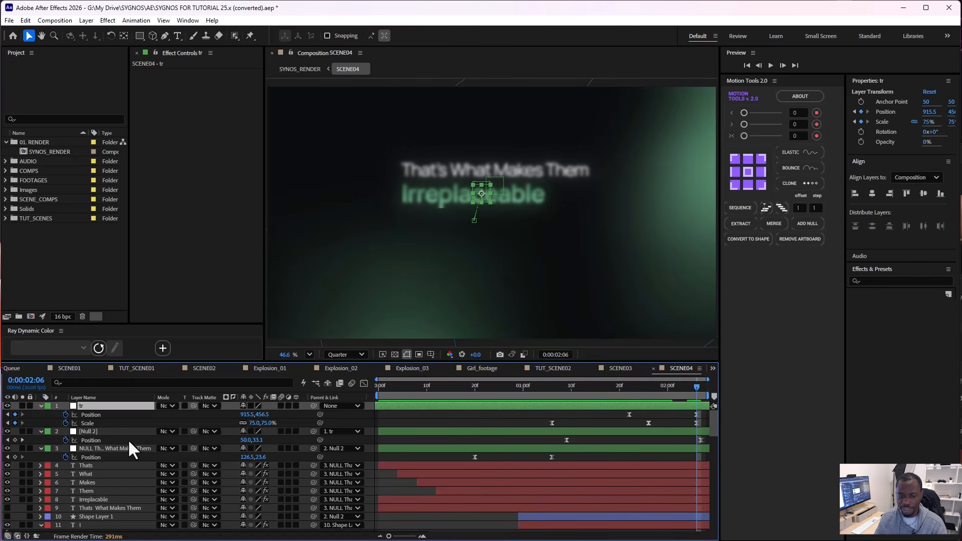
Step: Preview the finished SCENE04 text animation from its first frame
left_click(101, 465)
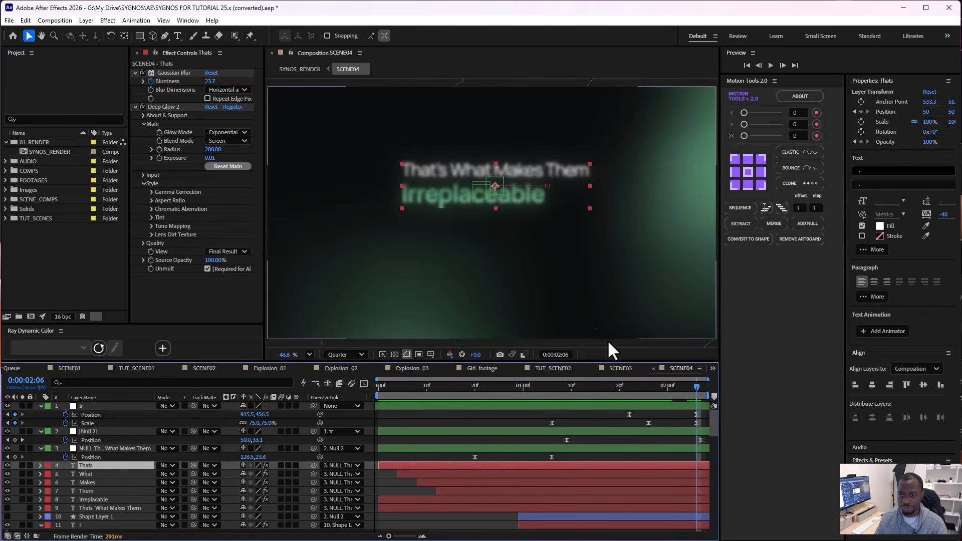
left_click_drag(696, 389, 358, 399)
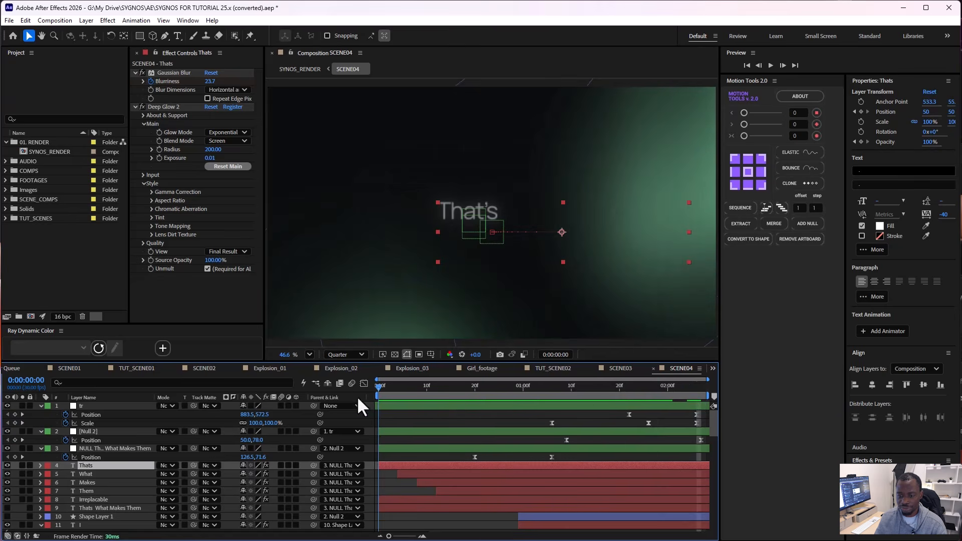
left_click(410, 414)
key("space")
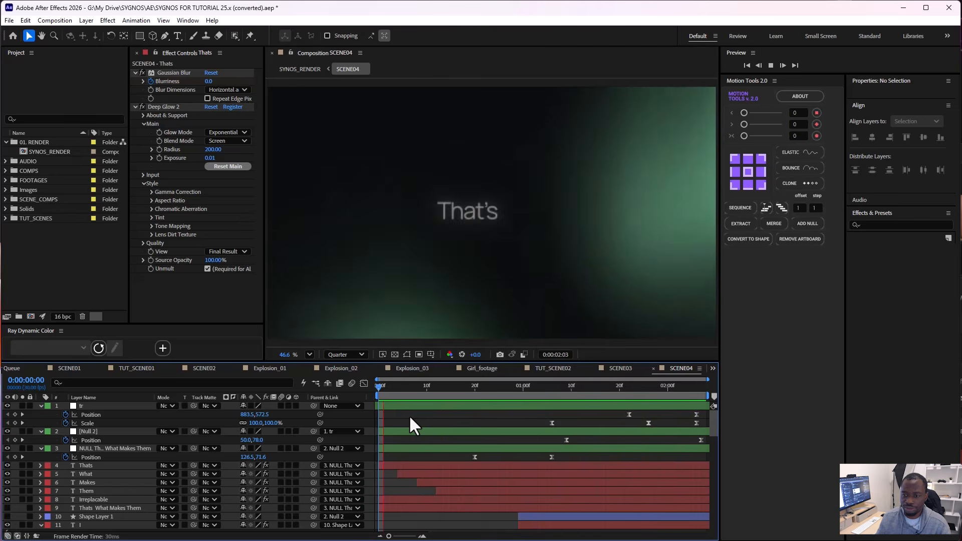
Step: Scrub the SYNOS_RENDER timeline through SCENE04 into the SYGNOS logo reveal of SCENE05 at 0:00:15:25
left_click_drag(486, 393, 581, 391)
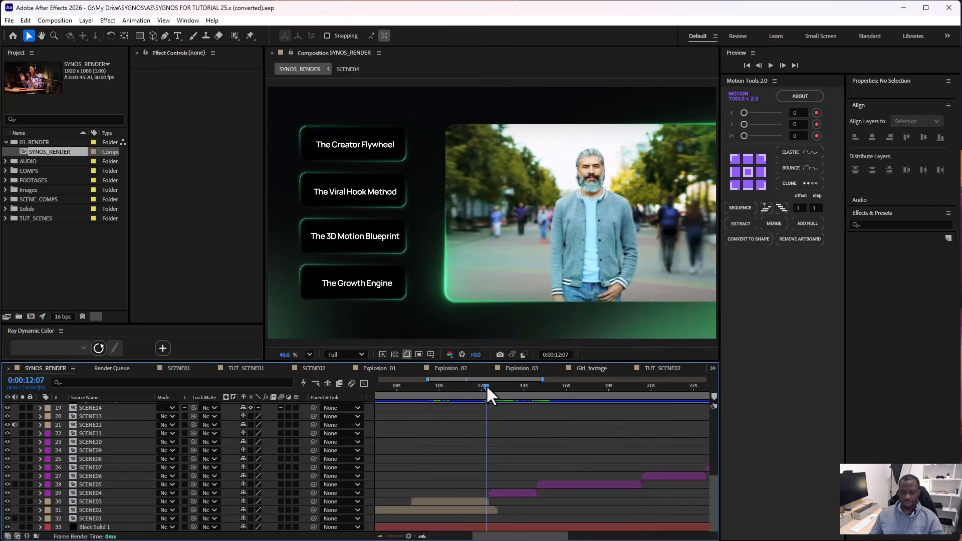
left_click_drag(485, 386, 504, 392)
left_click(523, 493)
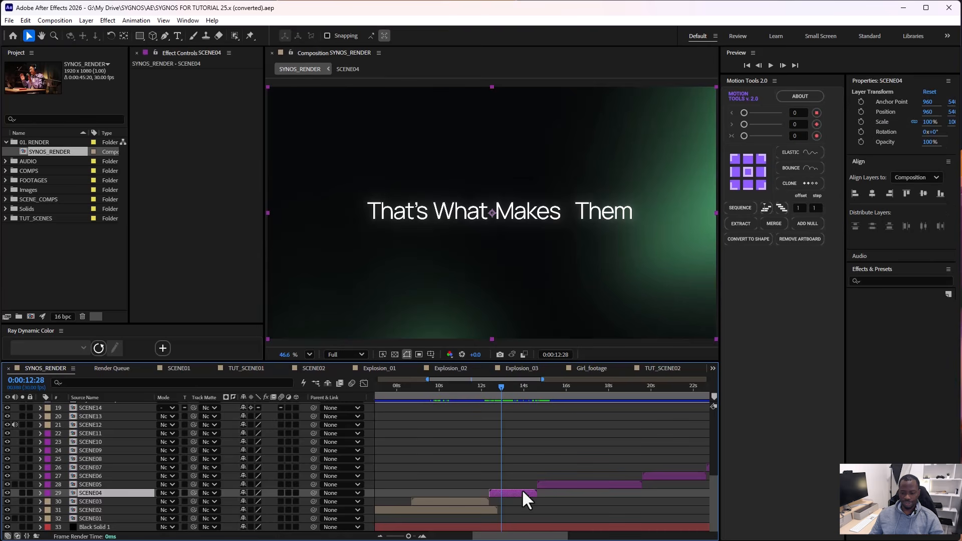
left_click_drag(503, 390, 561, 397)
left_click(558, 440)
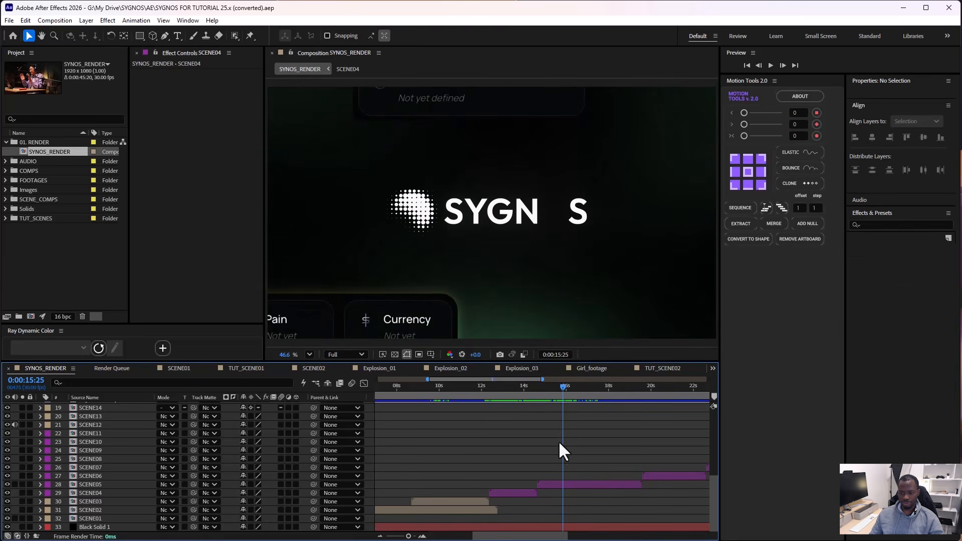
Step: Open the SCENE05 composition and scrub to 0:00:00:17 to inspect its logo reveal and layer stack
double_click(553, 484)
scroll(416, 461, "up", 5)
left_click_drag(314, 390, 354, 390)
scroll(348, 459, "down", 5)
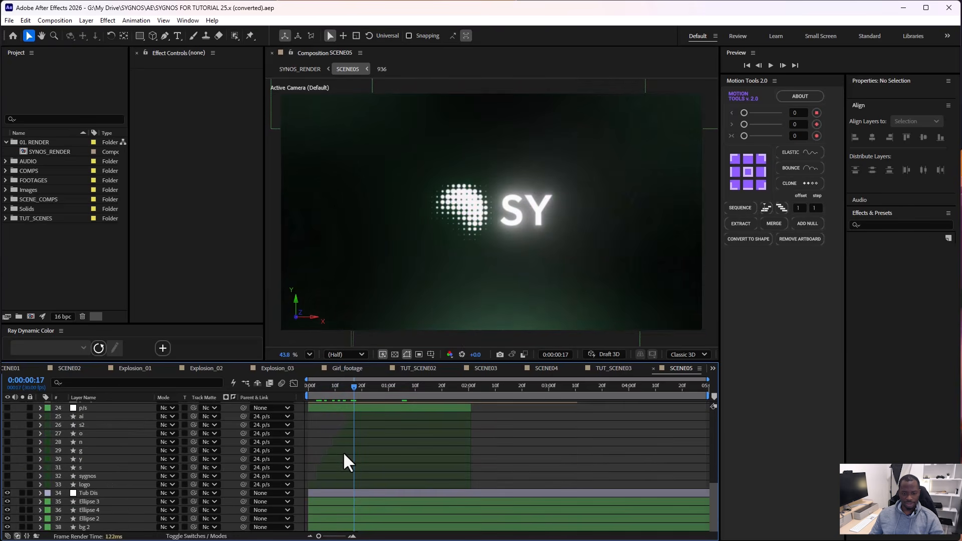
Step: Delete the hidden shape layers from ai to logo, layers 25 to 33, from SCENE05
left_click(372, 418)
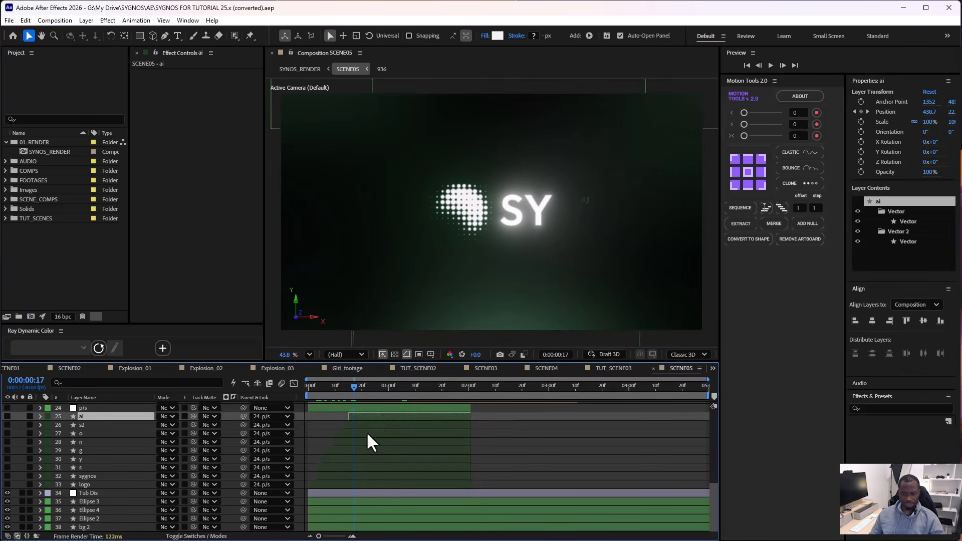
left_click(328, 482, "shift")
key("ctrl+shift+c")
key("Return")
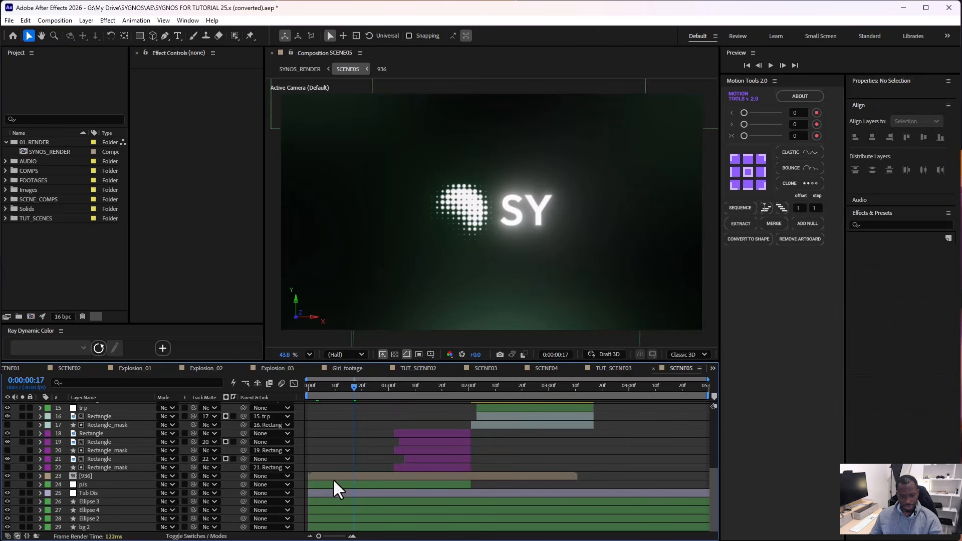
Step: Open the 936 precomp to check its contents and return to SCENE05
left_click(328, 474)
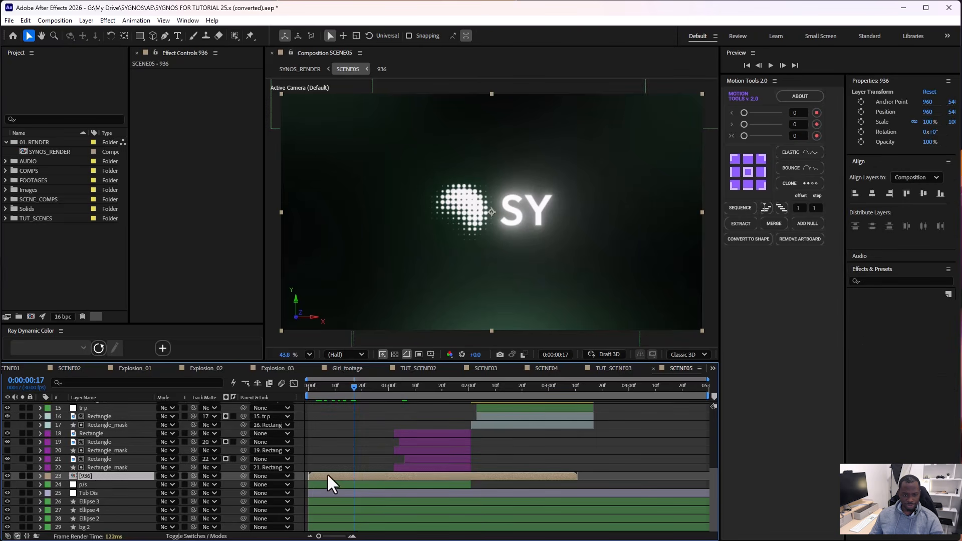
double_click(94, 476)
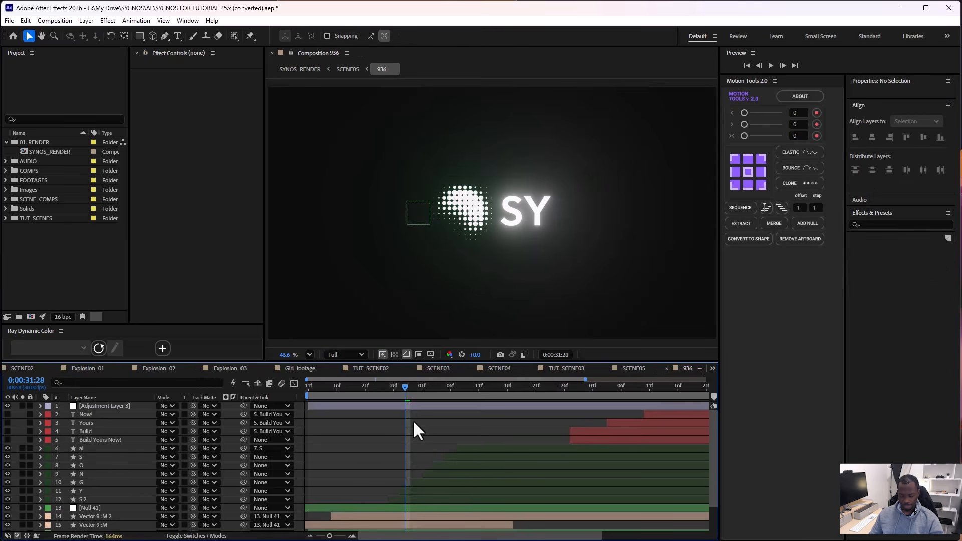
key("Tab")
left_click(375, 424)
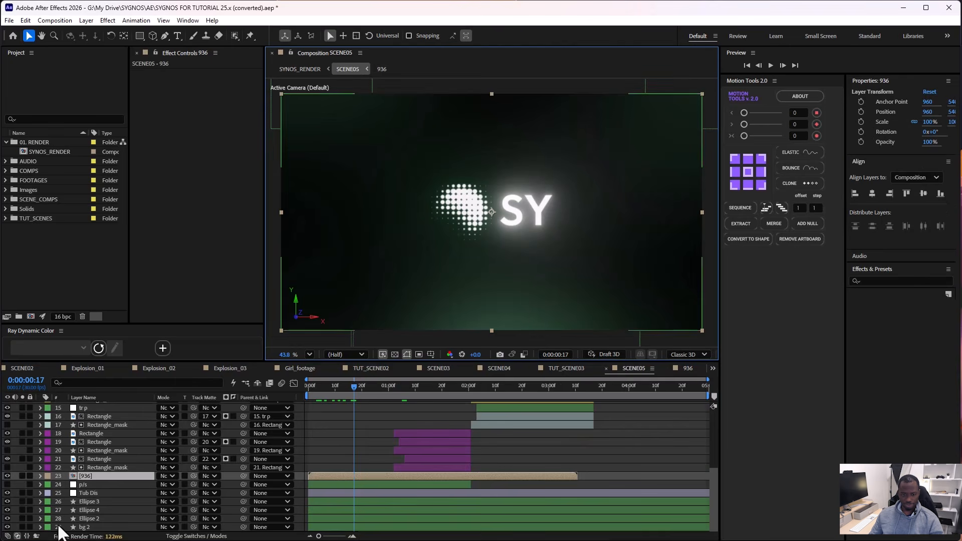
Step: Rename the 936 precomp layer in SCENE05 as Logo
left_click(107, 476)
key("Return")
type("Logo")
key("Return")
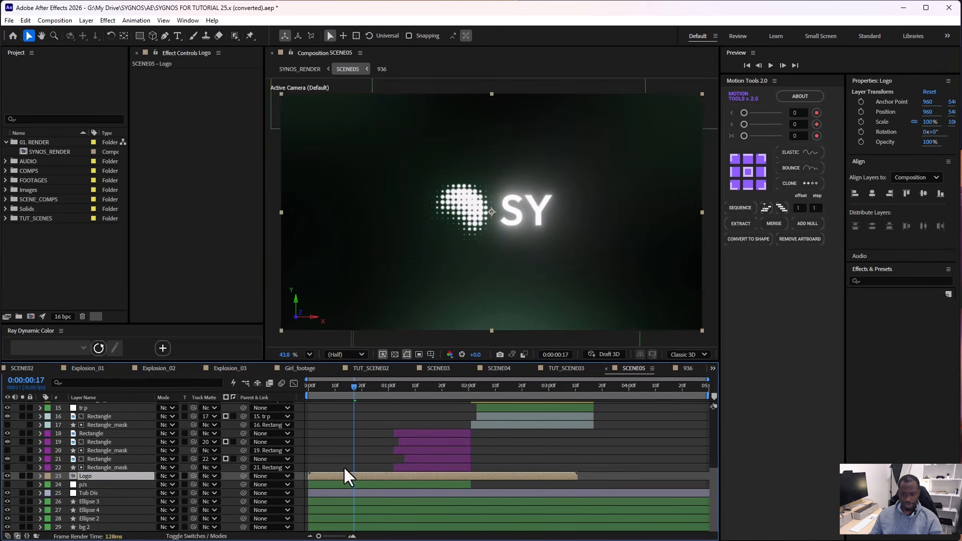
Step: Open the Logo precomp, solo Vector 9 :M, Vector 9 :M 2 and Null 41, and view the logo mark at 0:00:31:19
double_click(345, 474)
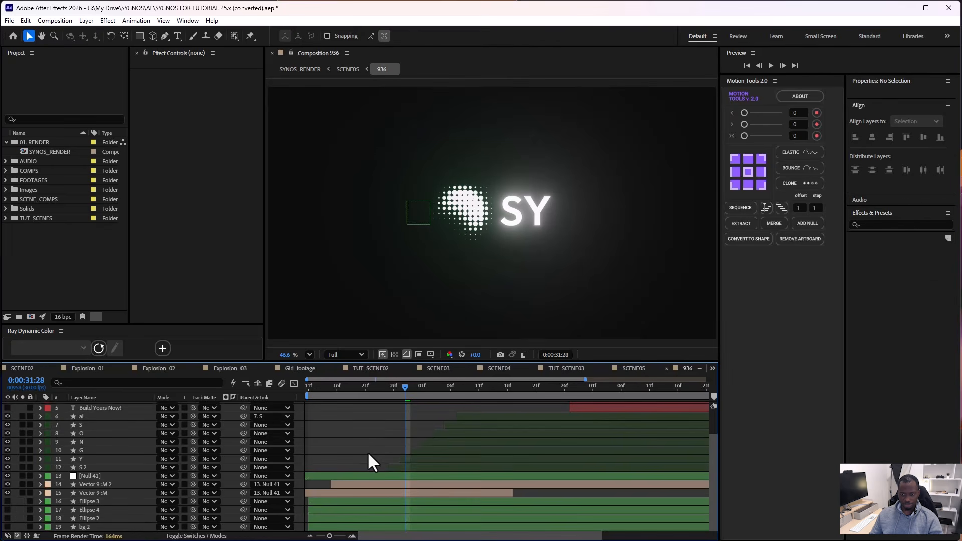
left_click(23, 492)
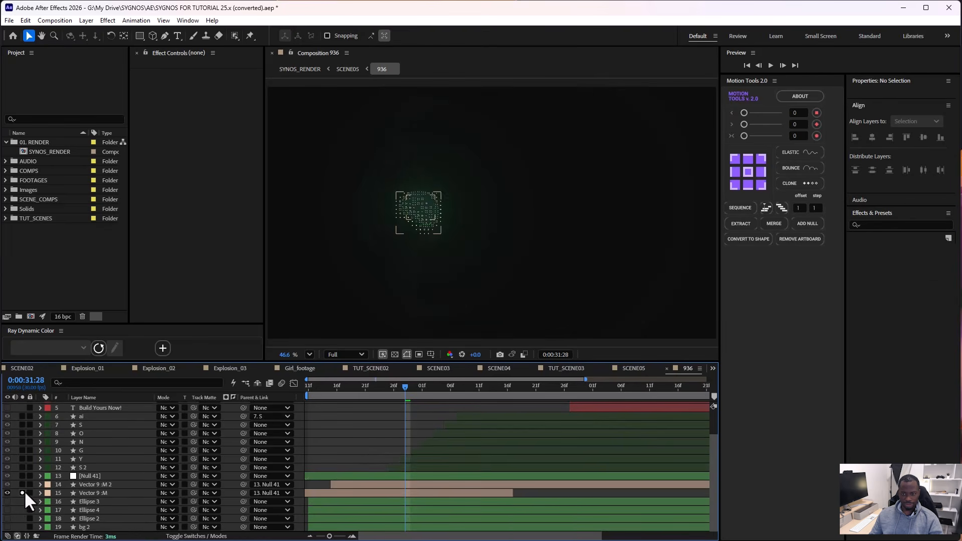
left_click(19, 510)
left_click(21, 484)
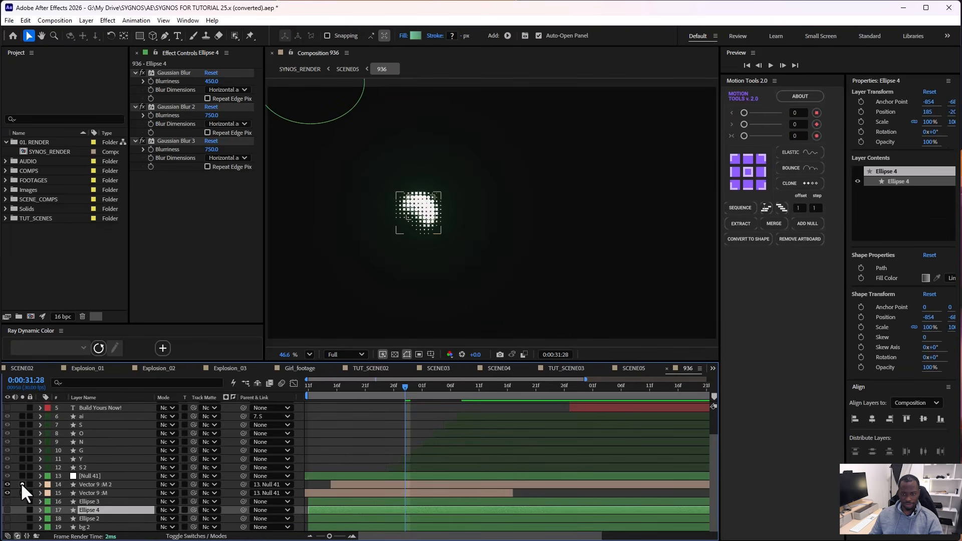
left_click(22, 476)
left_click(354, 389)
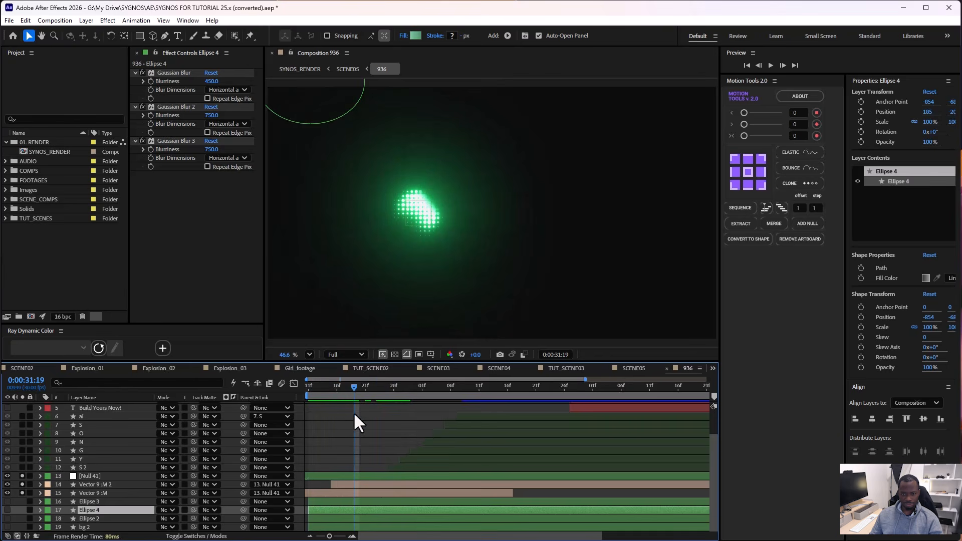
Step: Unsolo Null 41 and Vector 9 :M 2, keeping only Vector 9 :M soloed, and show that layer's effects
left_click(88, 492)
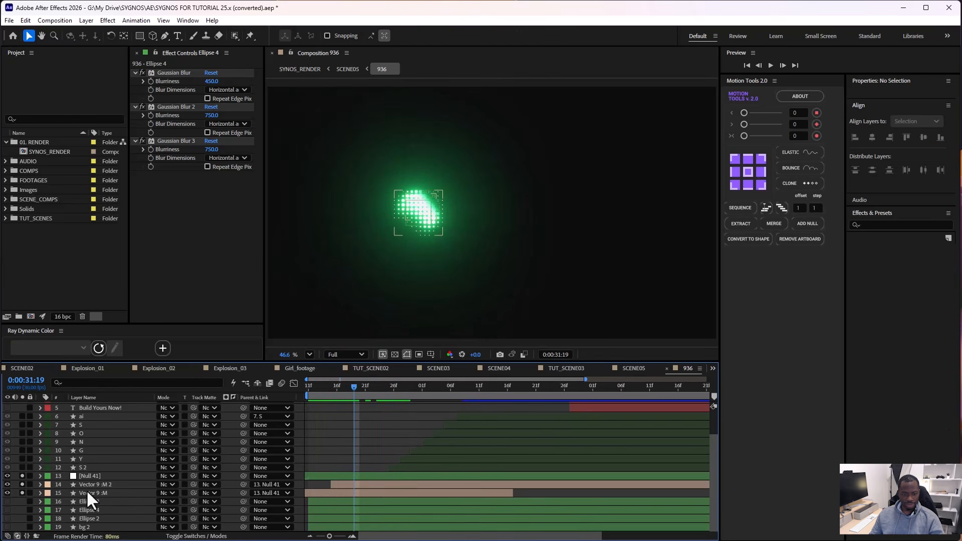
left_click(22, 483)
left_click(22, 476)
left_click(22, 493)
left_click(82, 491)
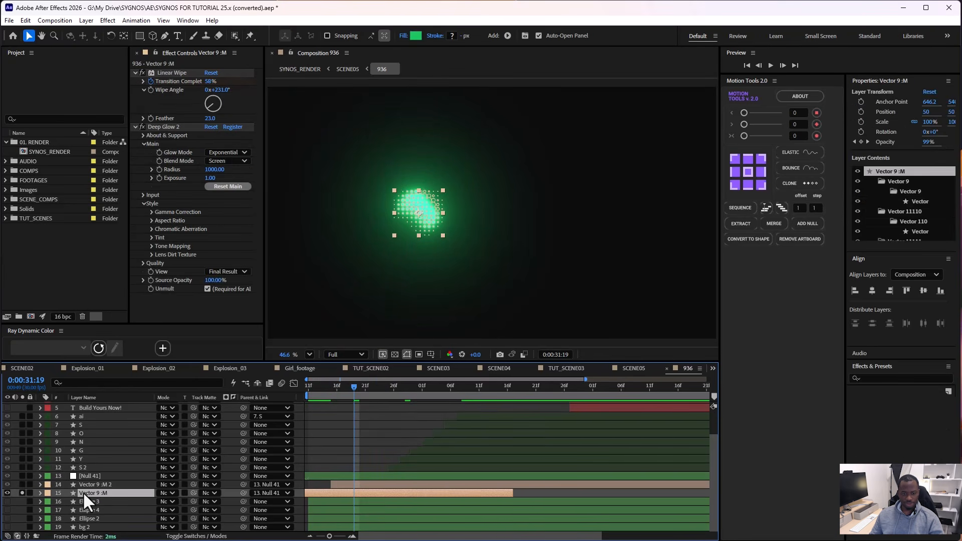
Step: Collapse and disable the Linear Wipe and Deep Glow 2 effects on Vector 9 :M, and scrub to 0:00:31:18
left_click(355, 406)
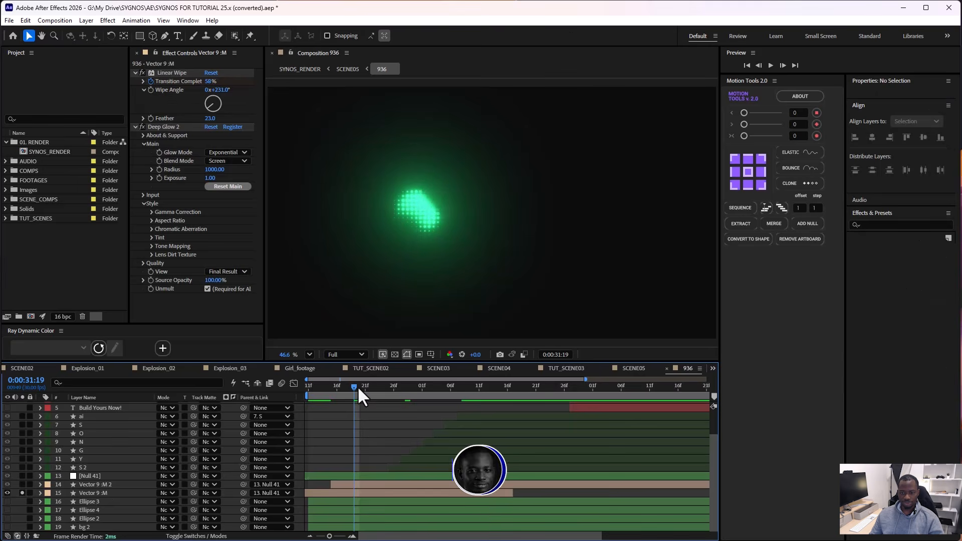
mouse_move(357, 386)
left_mouse_down()
mouse_move(306, 390)
mouse_move(354, 387)
left_mouse_up()
left_click(135, 126)
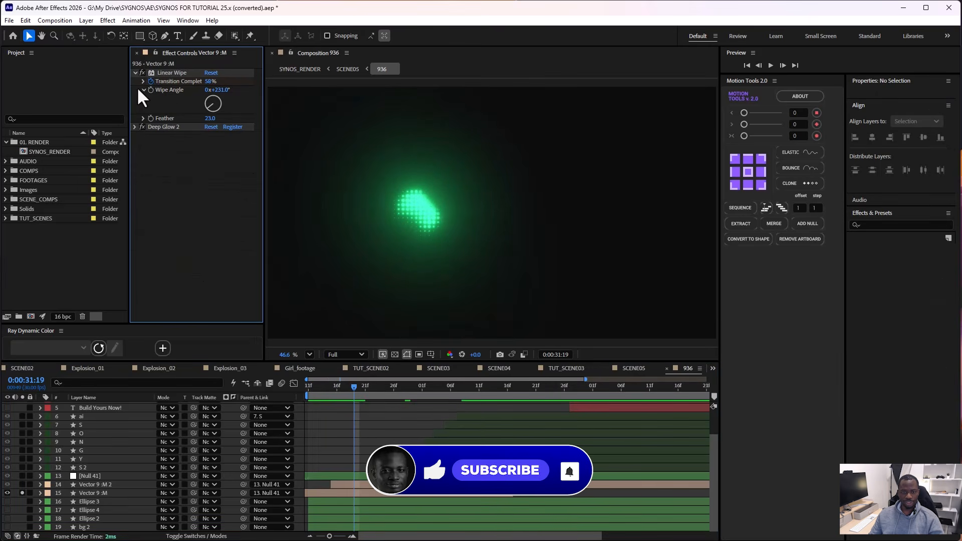
left_click(135, 72)
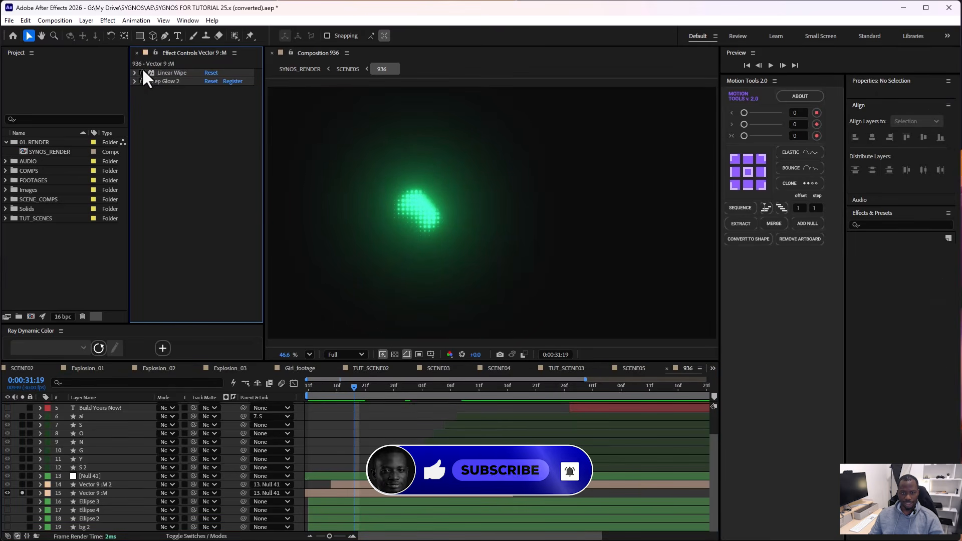
left_click(142, 73)
left_click(142, 81)
mouse_move(359, 390)
left_mouse_down()
mouse_move(323, 389)
mouse_move(361, 388)
mouse_move(348, 391)
left_mouse_up()
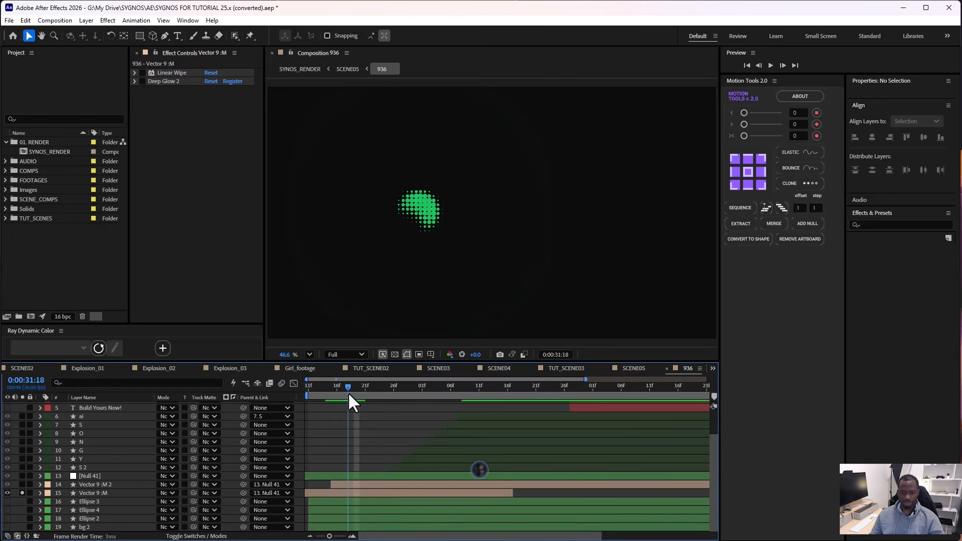
Step: Rename the soloed Vector 9 :M layer as glow logo and scrub back through its scaling to 0:00:31:16
left_click(100, 493)
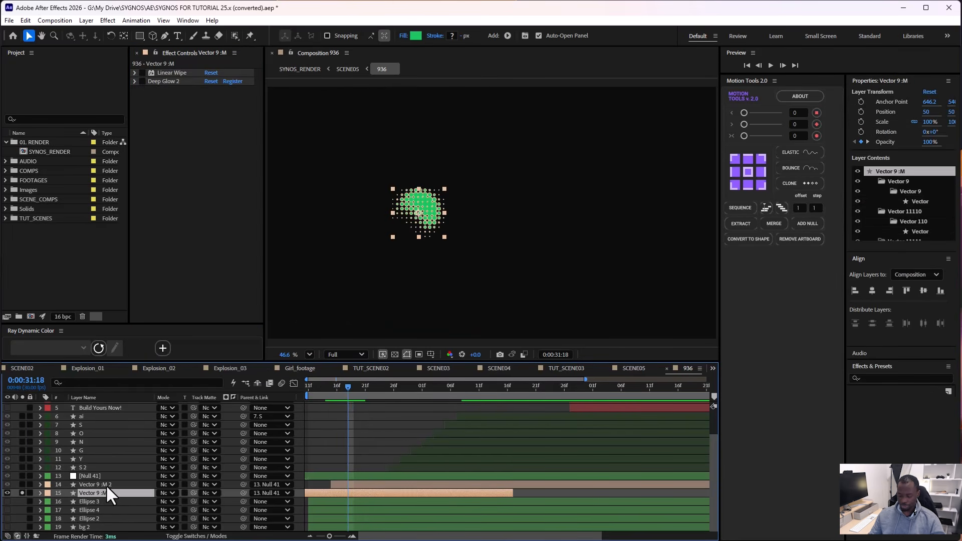
key("Return")
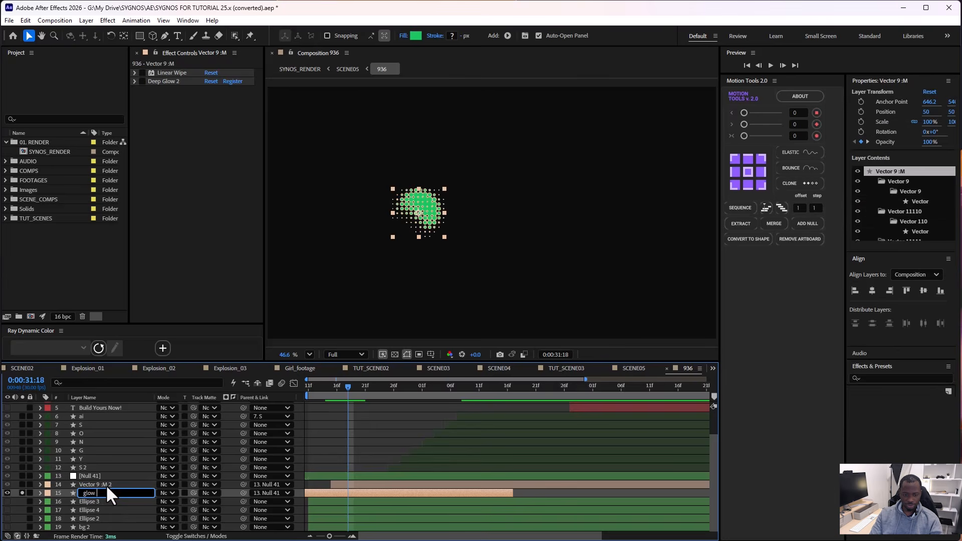
mouse_move(348, 387)
left_mouse_down()
mouse_move(317, 386)
mouse_move(337, 387)
left_mouse_up()
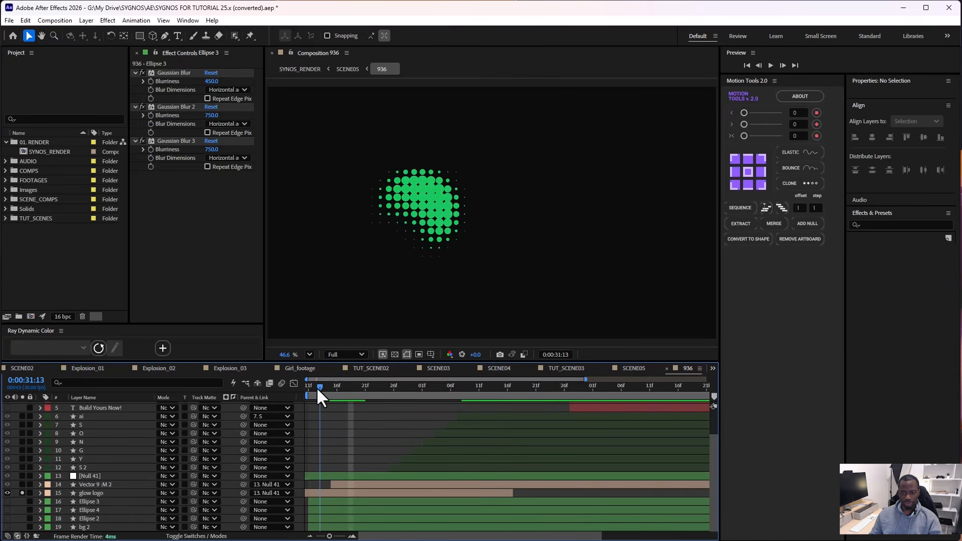
Step: Reveal the Scale keyframes of Null 41 and scrub through the green logo's shrinking motion
scroll(318, 455, "up", 2)
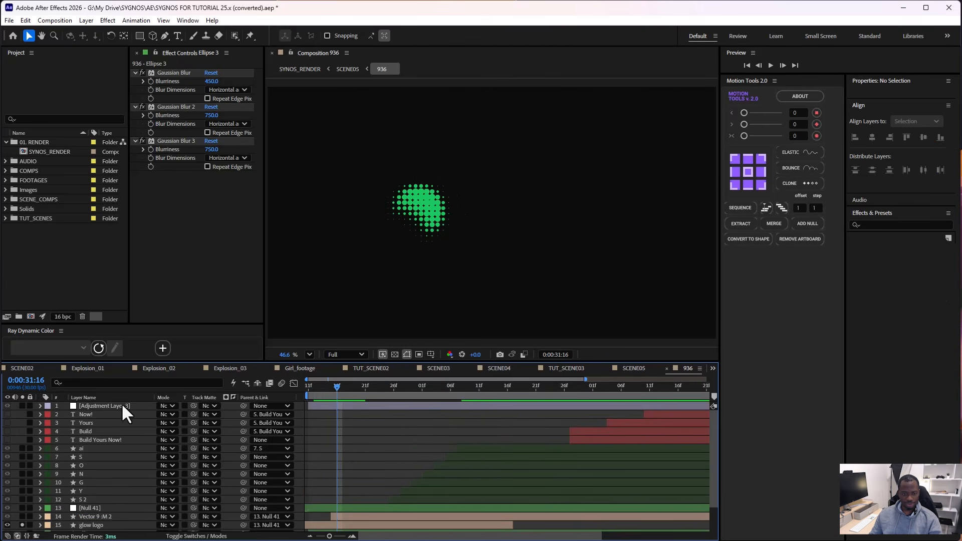
scroll(322, 440, "down", 2)
left_click(330, 492)
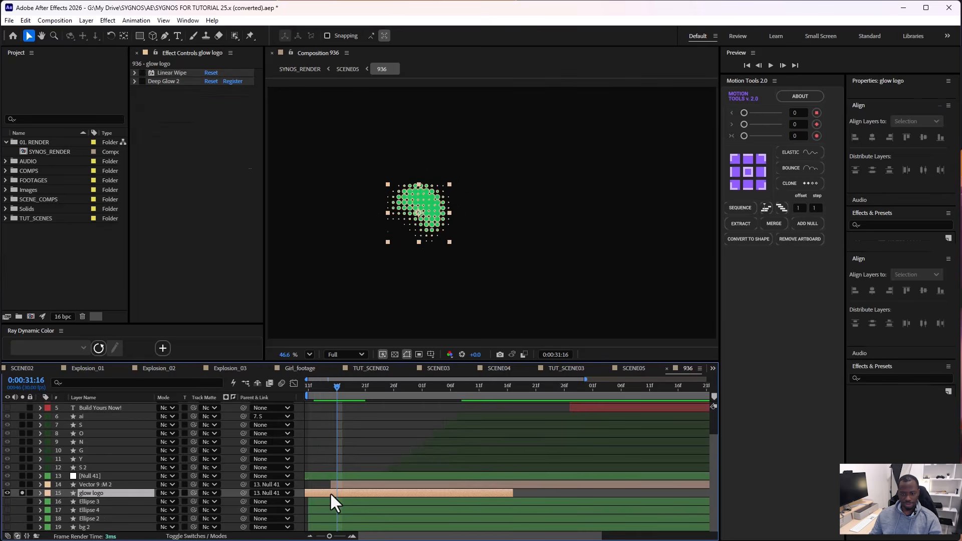
key("Page_Up")
left_click(89, 476)
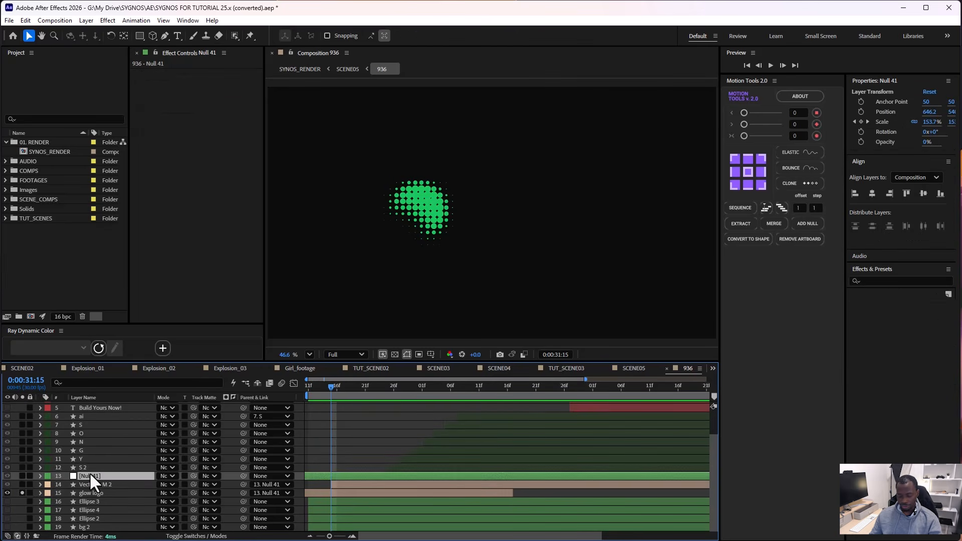
key("s")
mouse_move(345, 383)
left_mouse_down()
mouse_move(313, 386)
mouse_move(359, 387)
mouse_move(314, 389)
mouse_move(344, 389)
left_mouse_up()
Step: Select the glow logo layer and re-enable its Linear Wipe effect
left_click(88, 500)
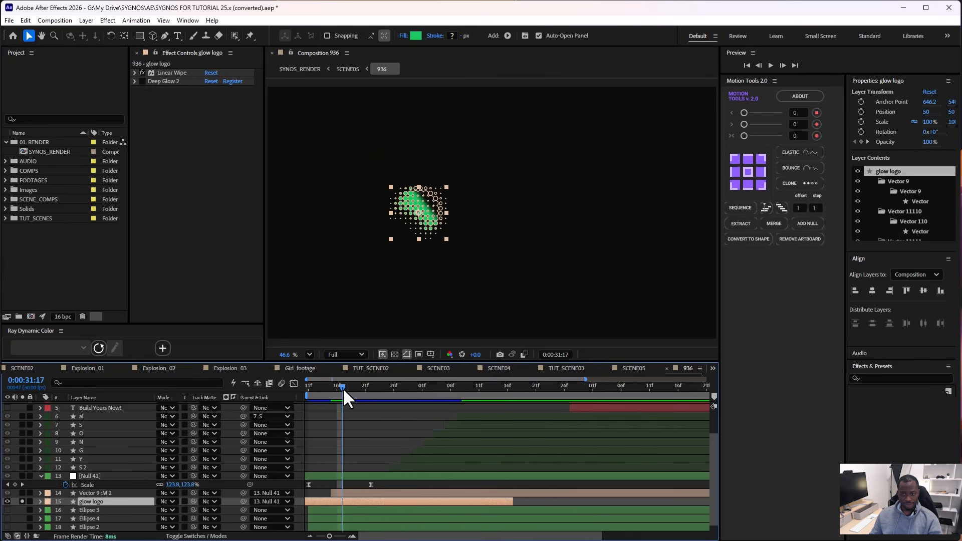
Step: Solo the white logo layer Vector 9 :M 2 in place of glow logo and rename it Logo
left_click(22, 502)
left_click(22, 493)
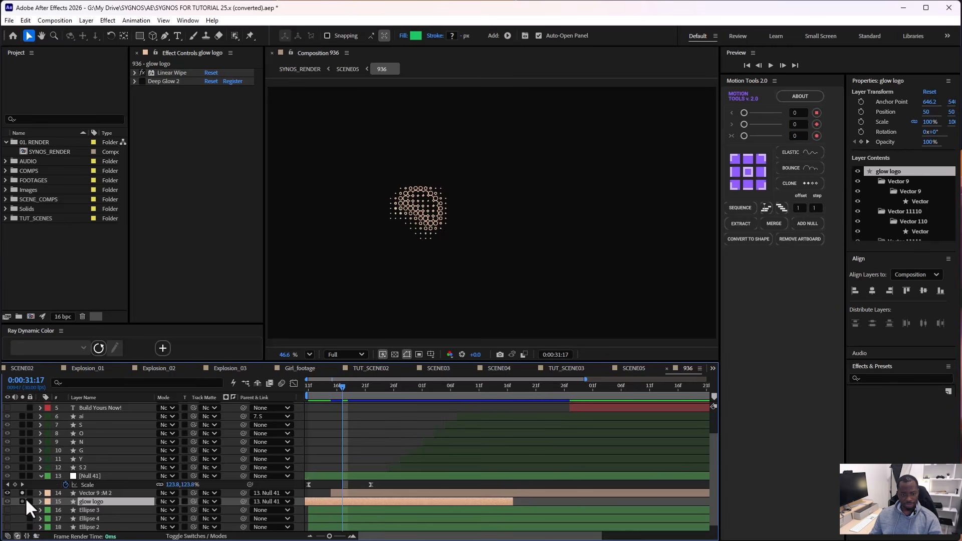
left_click(326, 494)
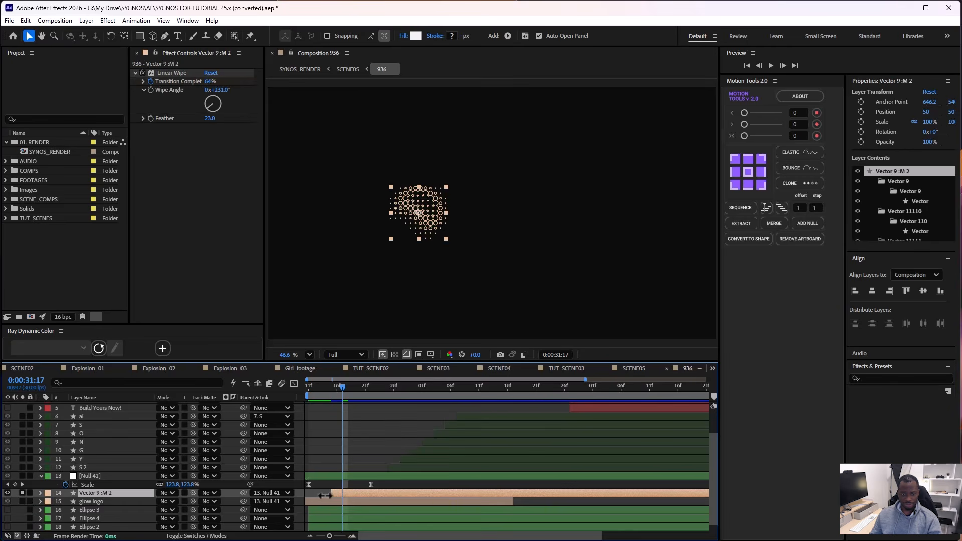
key("Return")
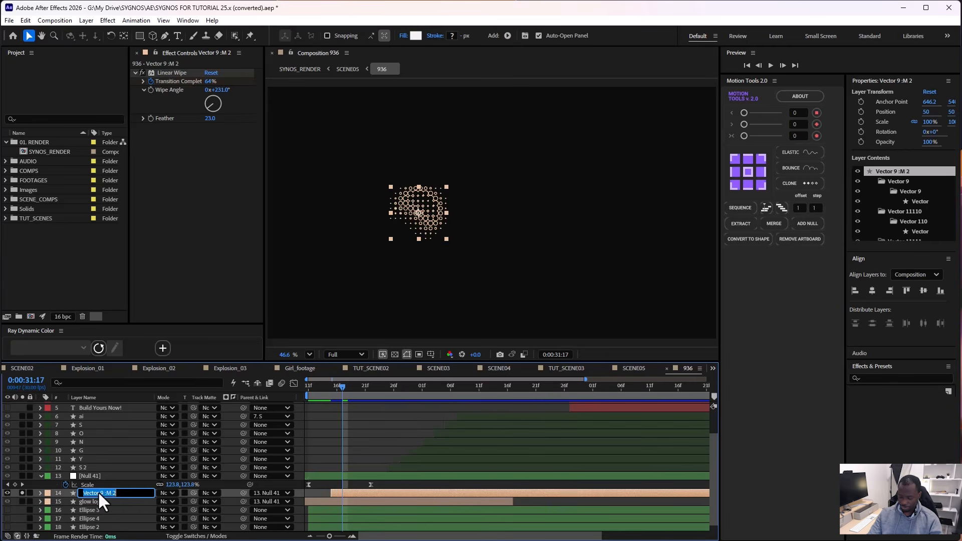
left_click(258, 421)
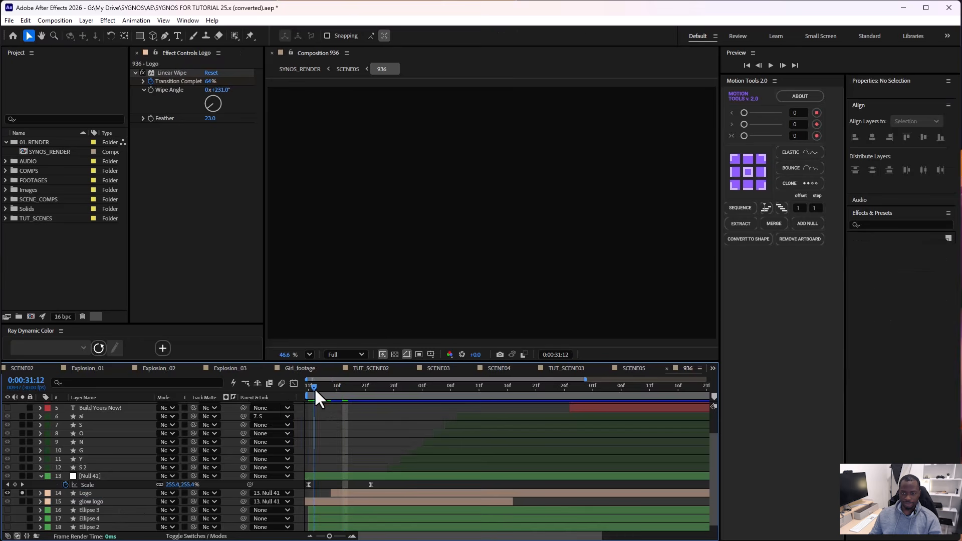
Step: Solo glow logo together with Logo at 0:00:31:20 and inspect glow logo's shape fill colour
mouse_move(342, 390)
left_mouse_down()
mouse_move(366, 390)
mouse_move(333, 391)
mouse_move(381, 390)
mouse_move(345, 391)
mouse_move(360, 393)
left_mouse_up()
left_click(30, 501)
left_click(22, 502)
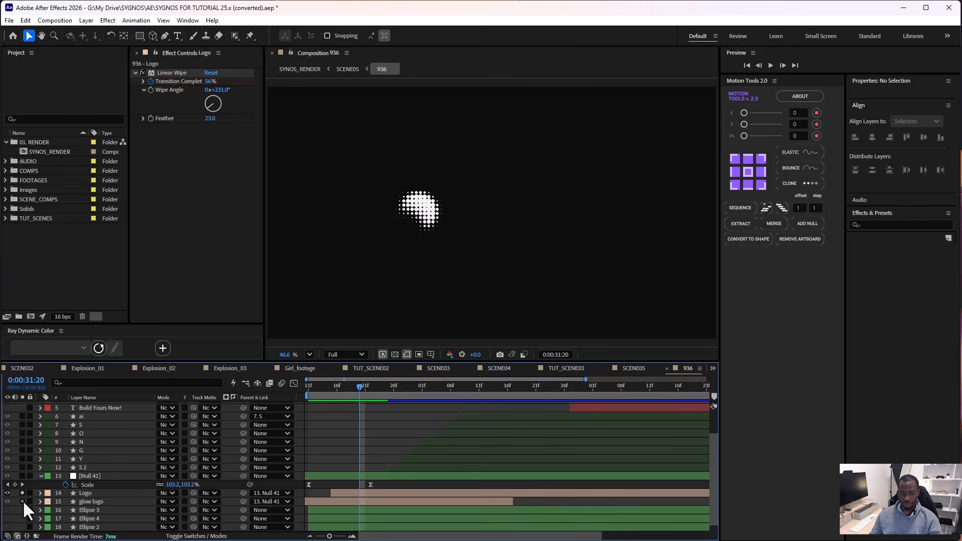
left_click(22, 502)
left_click(79, 500)
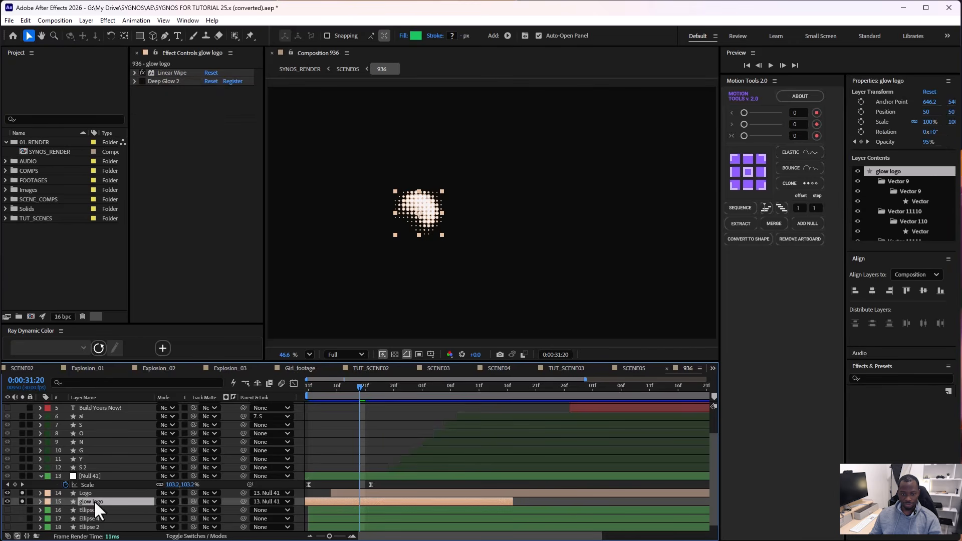
left_click(415, 37)
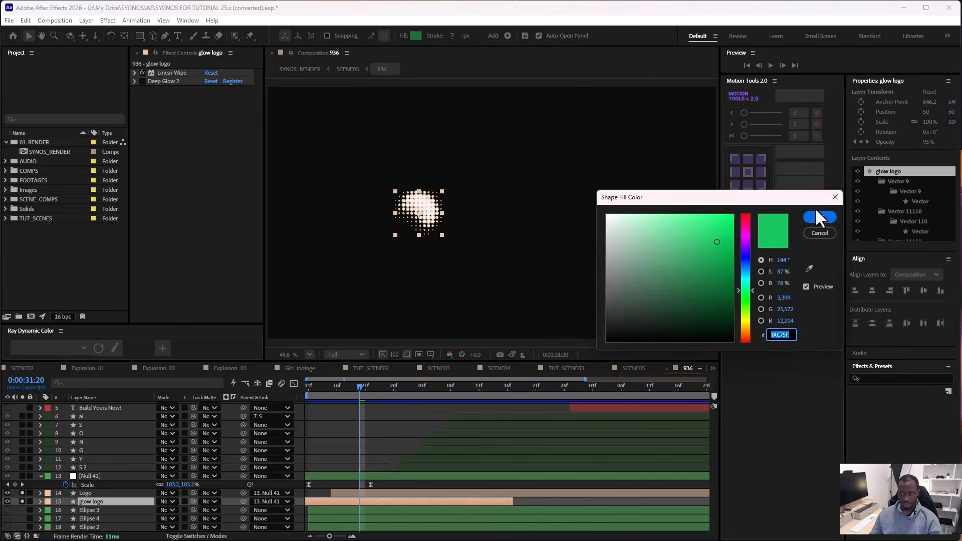
left_click(815, 213)
Step: Step frame by frame through the overlap of the soloed Logo and glow logo layers
mouse_move(361, 386)
left_mouse_down()
mouse_move(325, 386)
mouse_move(520, 392)
mouse_move(360, 392)
left_mouse_up()
key("Page_Up")
key("Page_Up")
key("Page_Up")
key("Page_Up")
key("Page_Up")
left_click(338, 418)
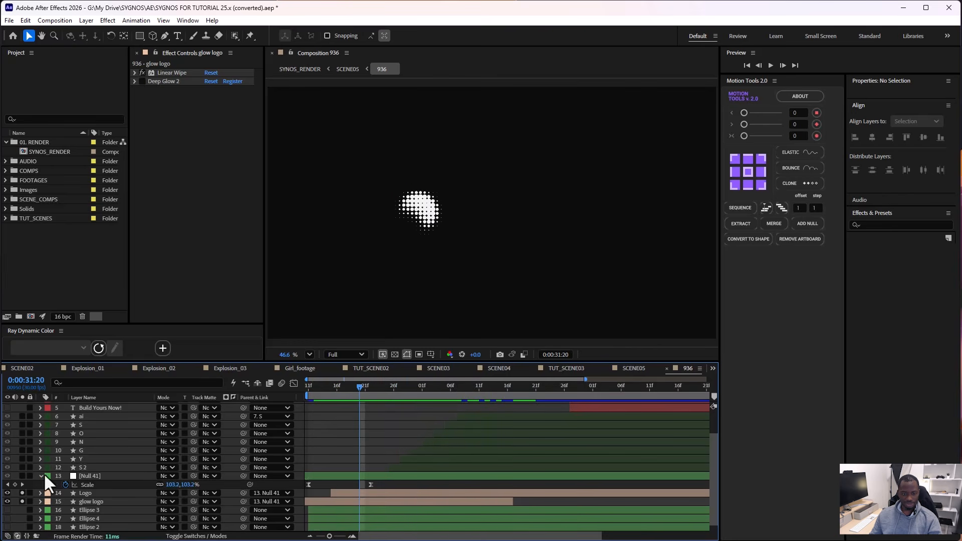
Step: Unsolo the Logo and glow logo layers and turn on the Deep Glow 2 effect on glow logo
left_click(22, 493)
left_click_drag(22, 491, 22, 500)
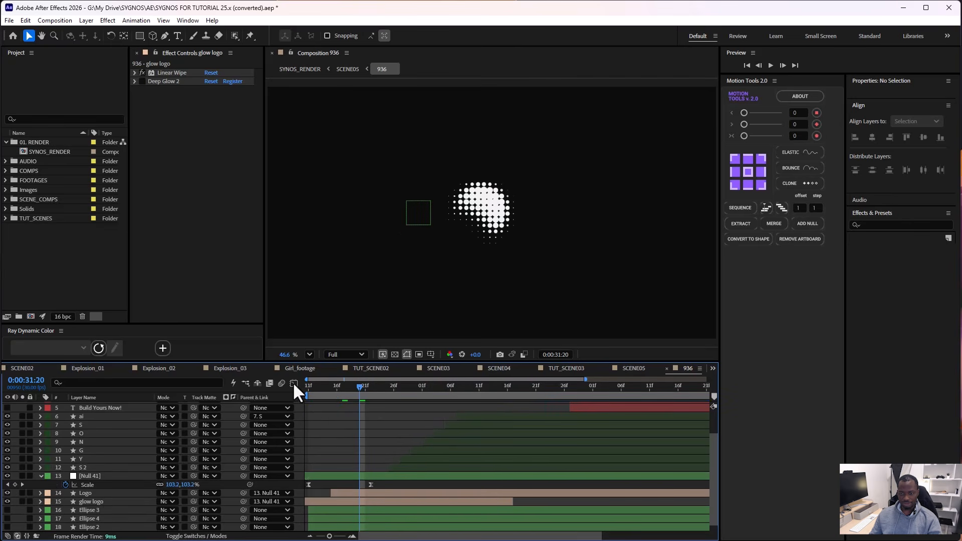
left_click_drag(306, 386, 377, 386)
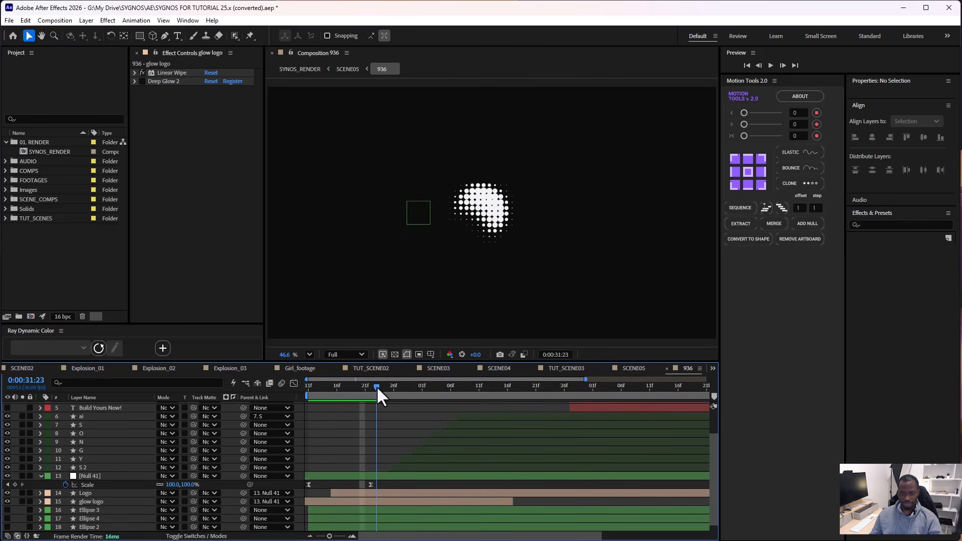
left_click(93, 501)
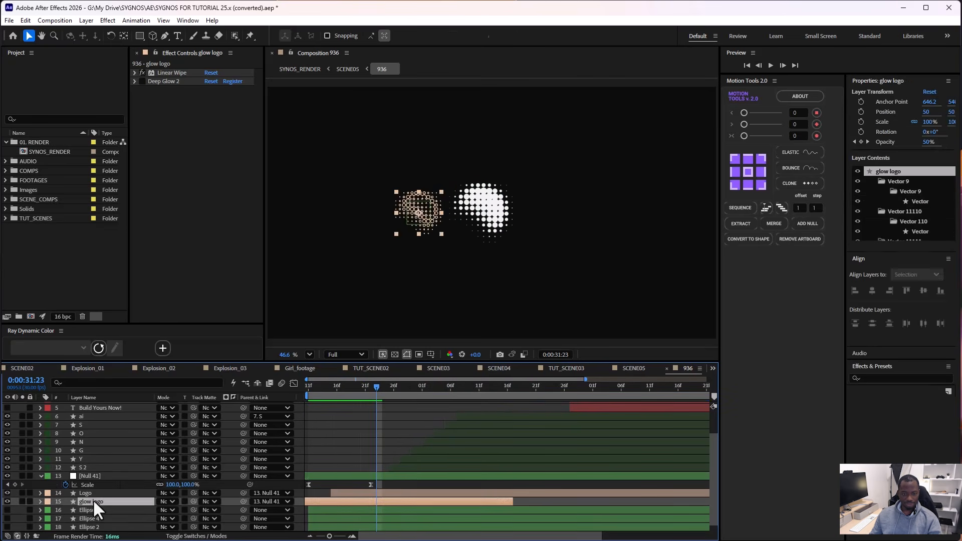
left_click(142, 81)
Step: Preview the glowing logo animation from its start and scrub on to the letter reveal at 0:00:32:03
left_click_drag(364, 391, 275, 388)
left_click(314, 409)
key("space")
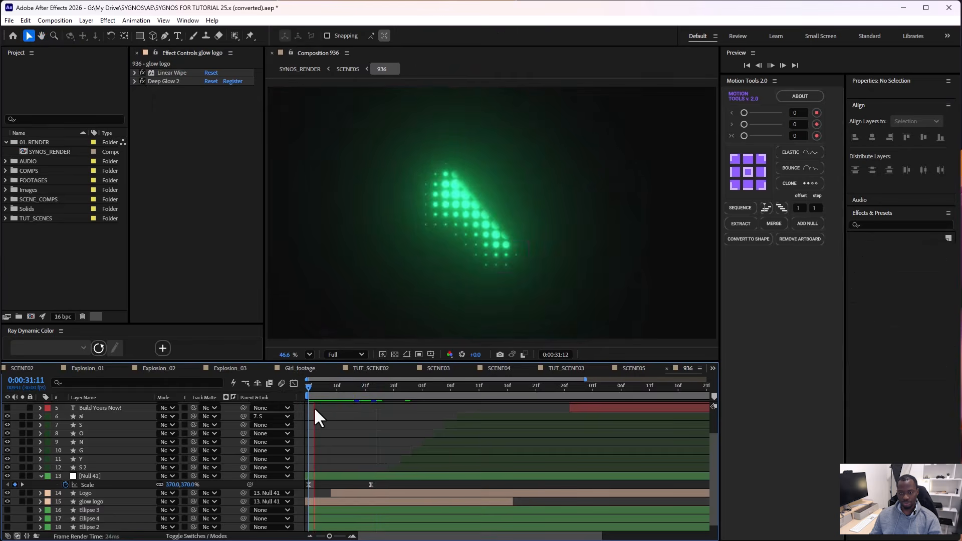
left_click(344, 386)
left_click_drag(351, 388, 432, 386)
Step: Solo the S 2 letter layer and collapse all of its effects
left_click(79, 467)
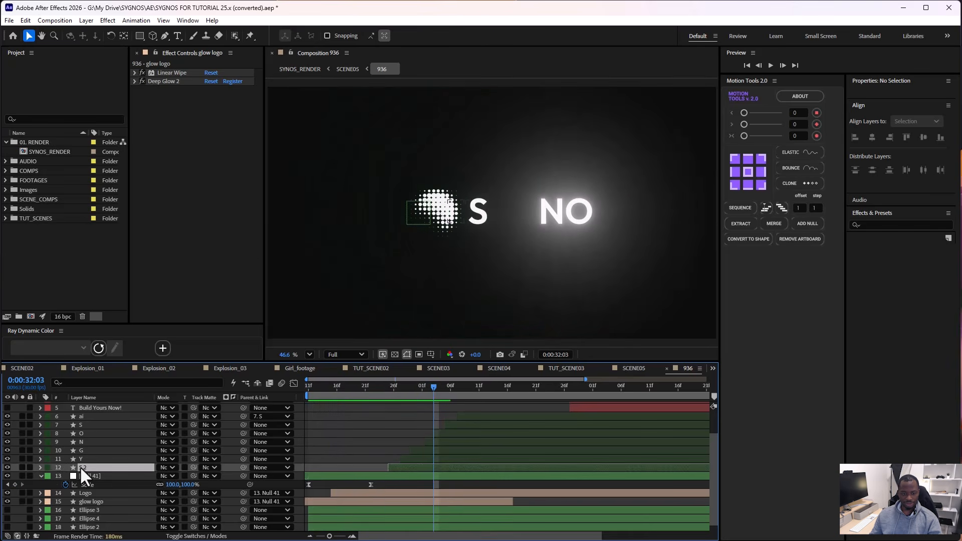
left_click(22, 466)
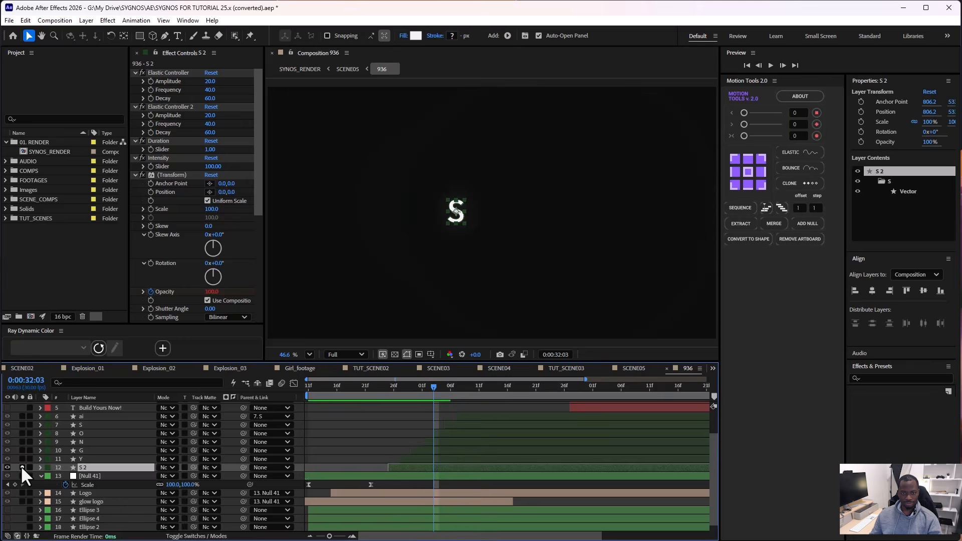
left_click(135, 174)
left_click(135, 157)
left_click(135, 141)
left_click(135, 107)
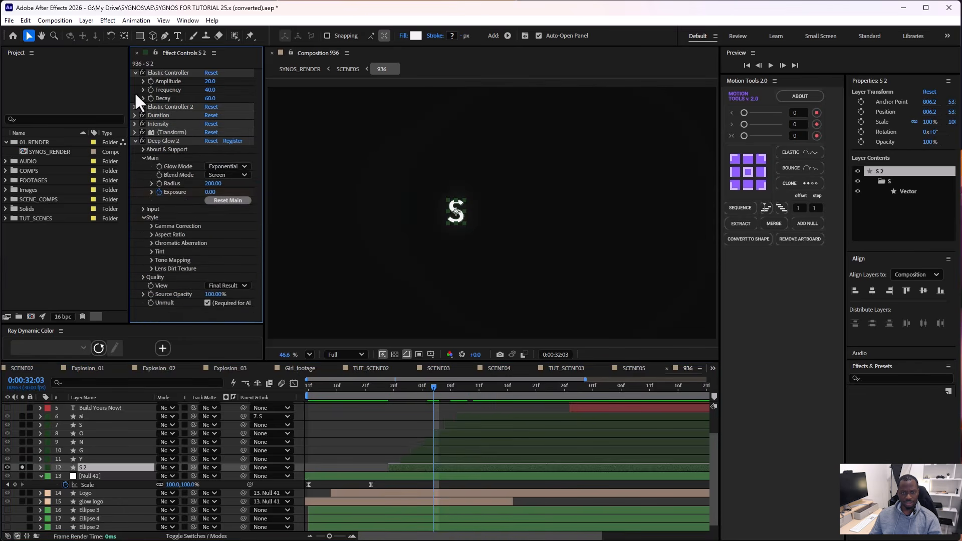
left_click(134, 73)
left_click(134, 115)
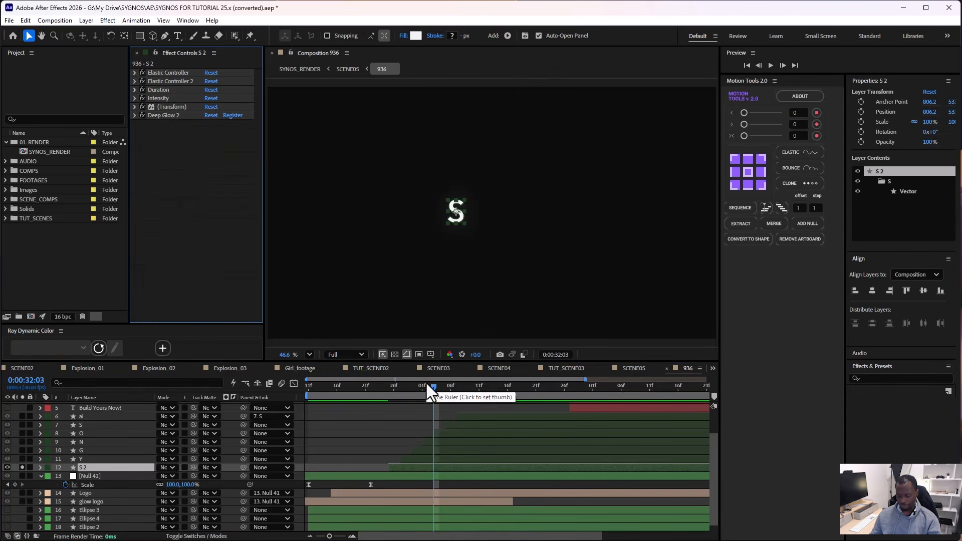
Step: Reveal the keyframes of S 2 and move the playhead to its last Exposure keyframe at 0:00:31:29
key("u")
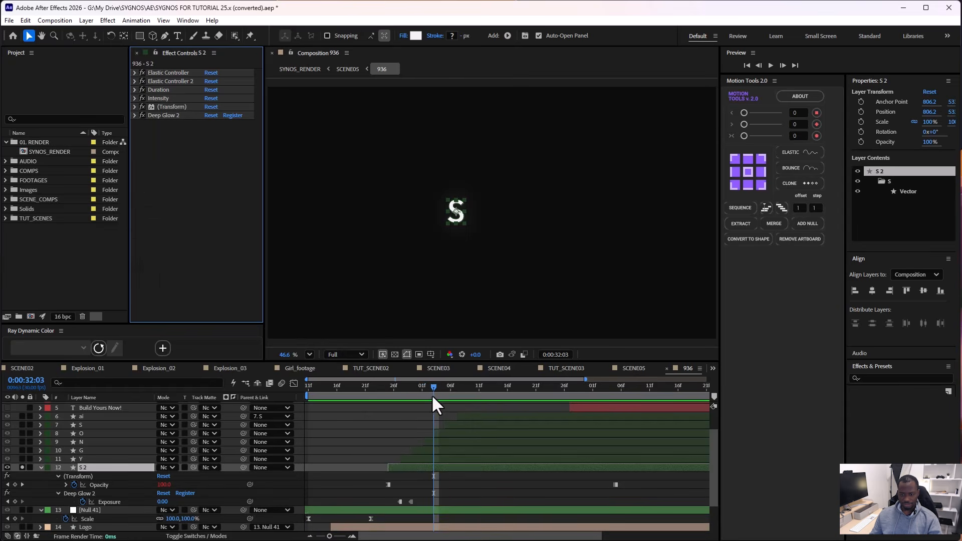
mouse_move(432, 395)
left_mouse_down()
mouse_move(473, 390)
mouse_move(375, 394)
mouse_move(546, 389)
mouse_move(426, 394)
mouse_move(491, 393)
mouse_move(439, 392)
left_mouse_up()
key("j")
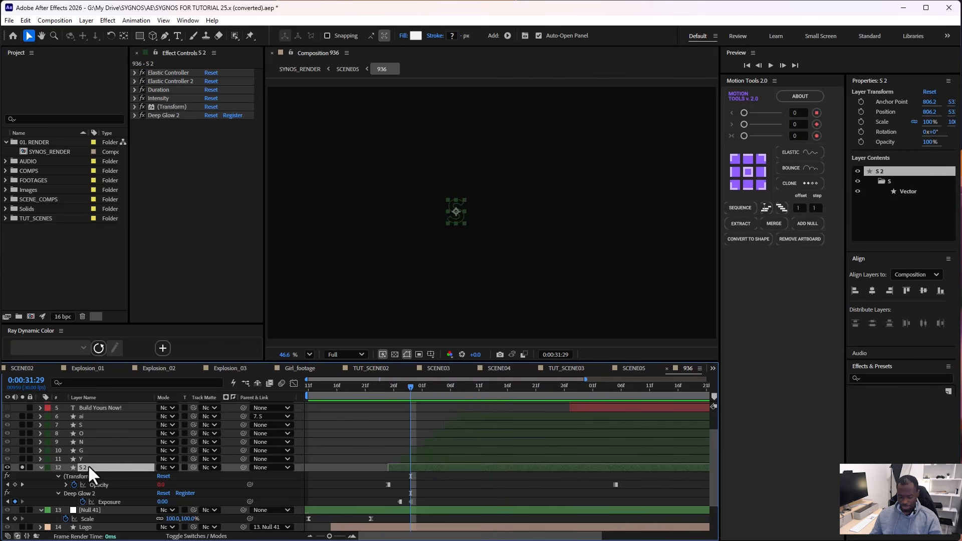
Step: Duplicate the S 2 layer and collapse all effects on the copy
key("ctrl+d")
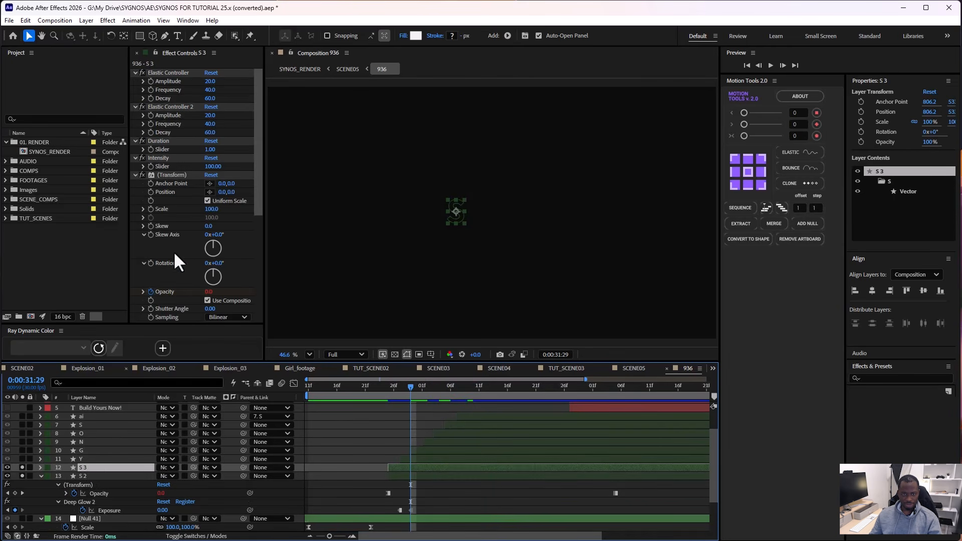
left_click(135, 174)
left_click(135, 157)
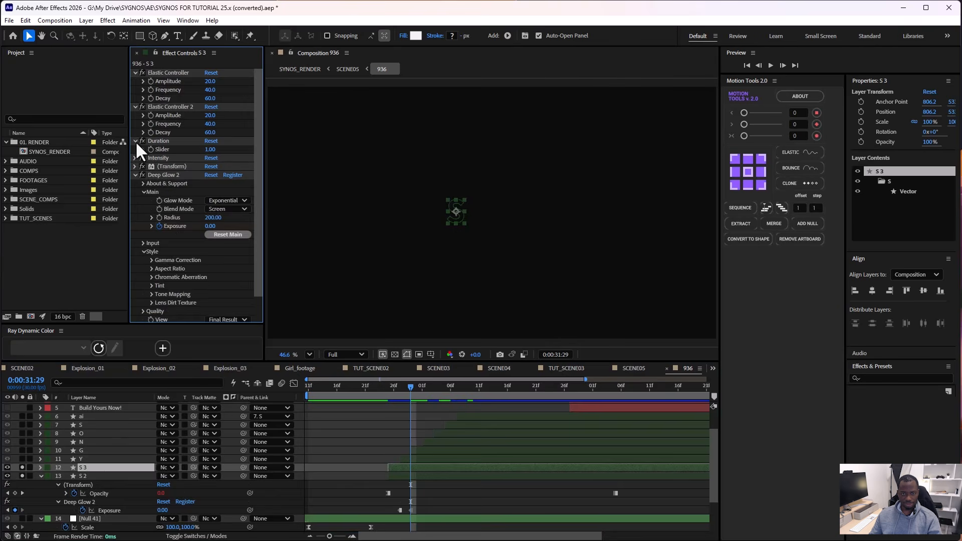
left_click(135, 140)
left_click(134, 166)
left_click(132, 105)
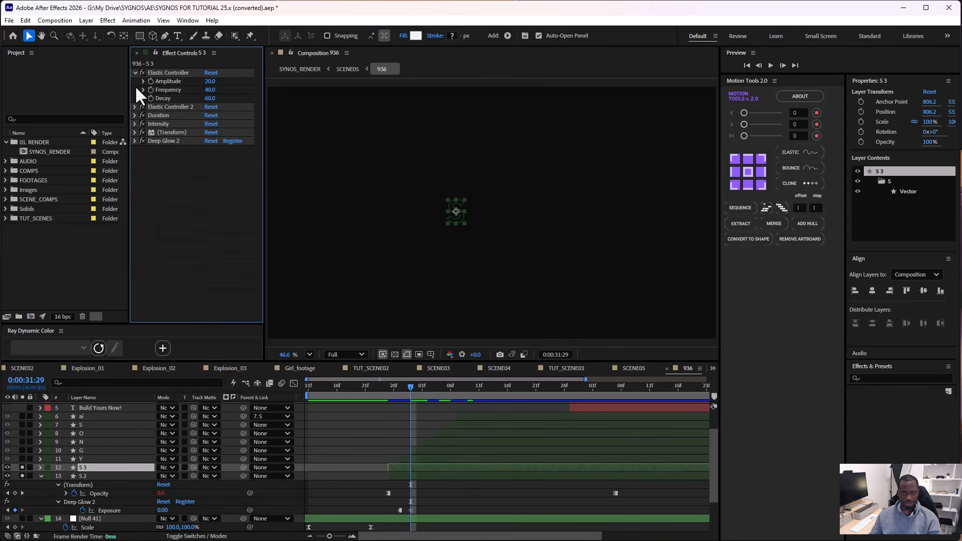
left_click(134, 73)
Step: Delete the Duration, Intensity and (Transform) effects from S 3 and turn off its Deep Glow 2
left_click(166, 115)
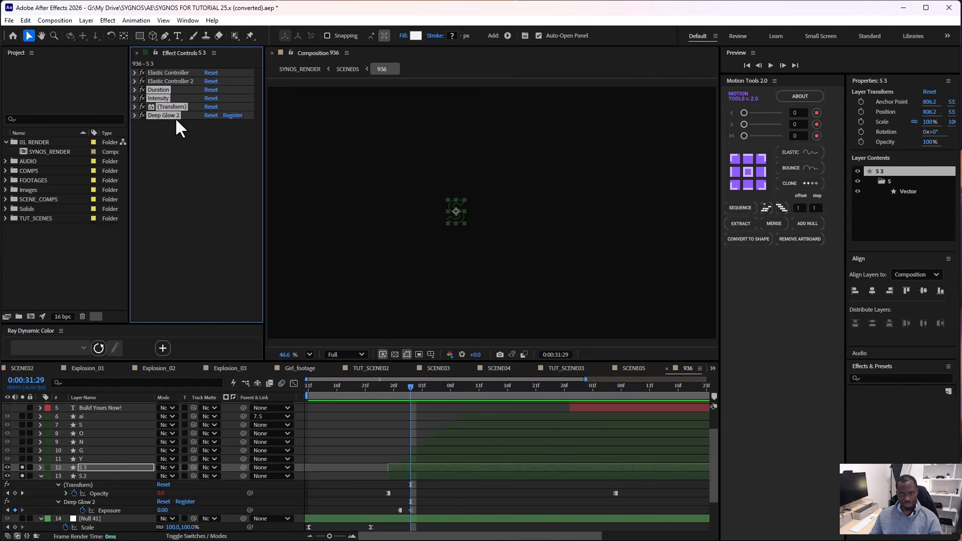
left_click(166, 114, "ctrl")
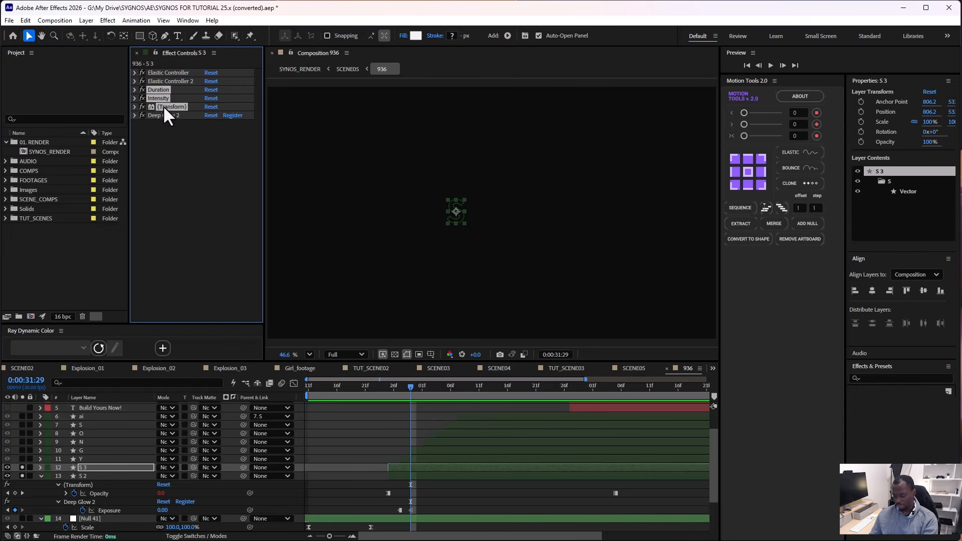
key("Delete")
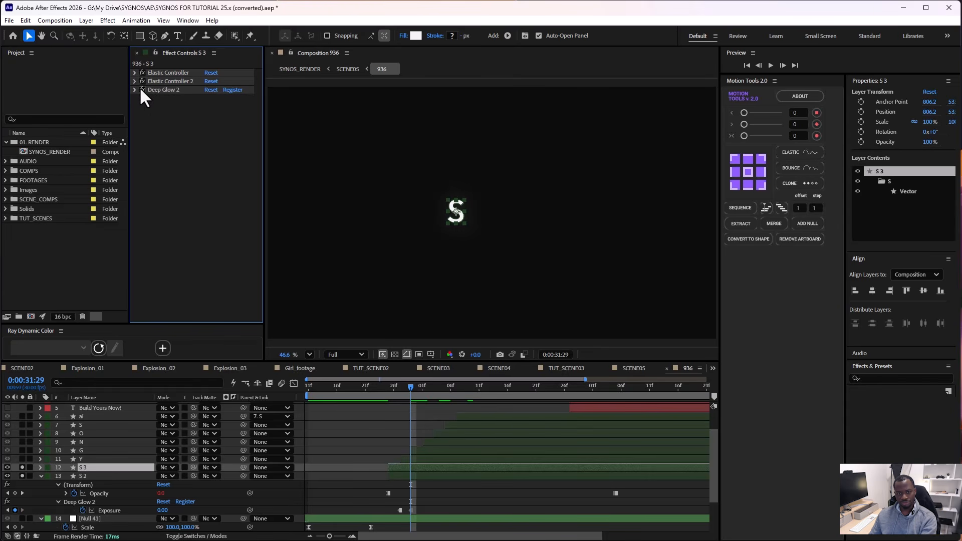
left_click(142, 89)
Step: Set the S 3 layer's label colour to yellow and unsolo S 2 so only S 3 is soloed
left_click(402, 410)
left_click(83, 467)
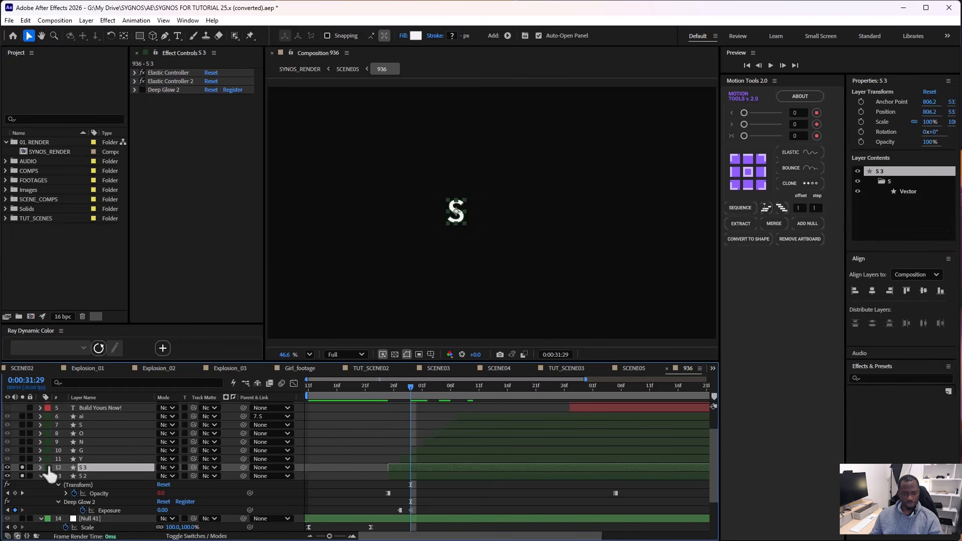
left_click(48, 467)
left_click(80, 518)
left_click(338, 419)
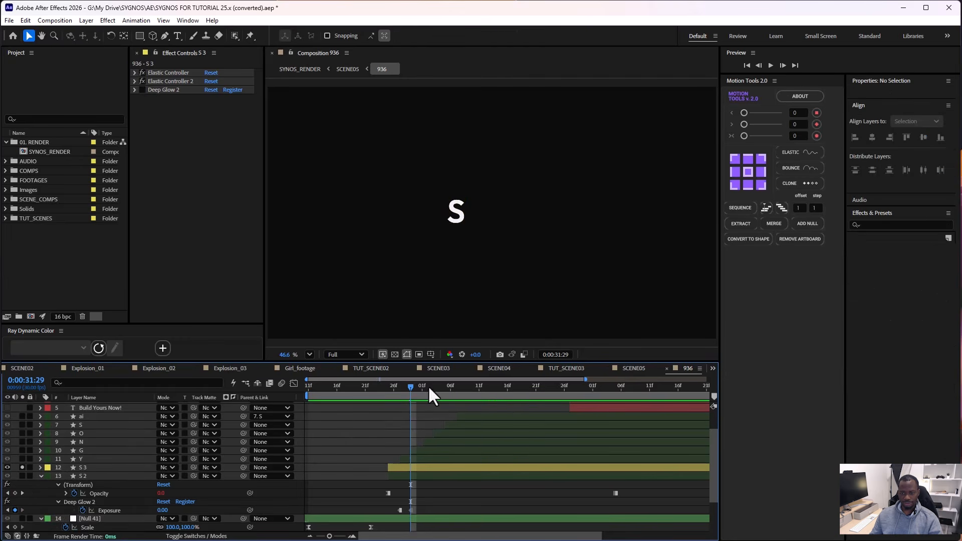
Step: Try the Flickering Opacity - at layer in preset on S 3 at 0:00:31:27 and undo it
left_click_drag(429, 388, 402, 400)
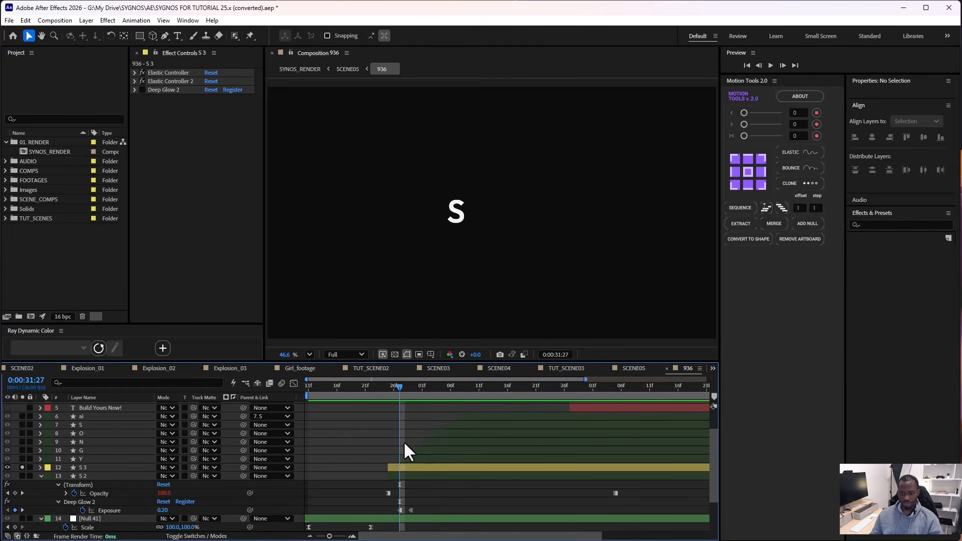
left_click(396, 465)
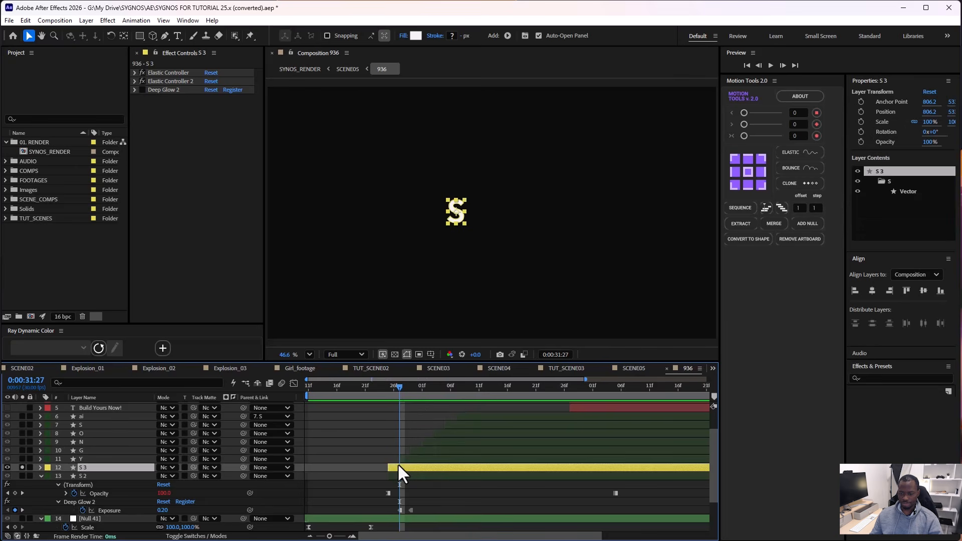
key("ctrl+space")
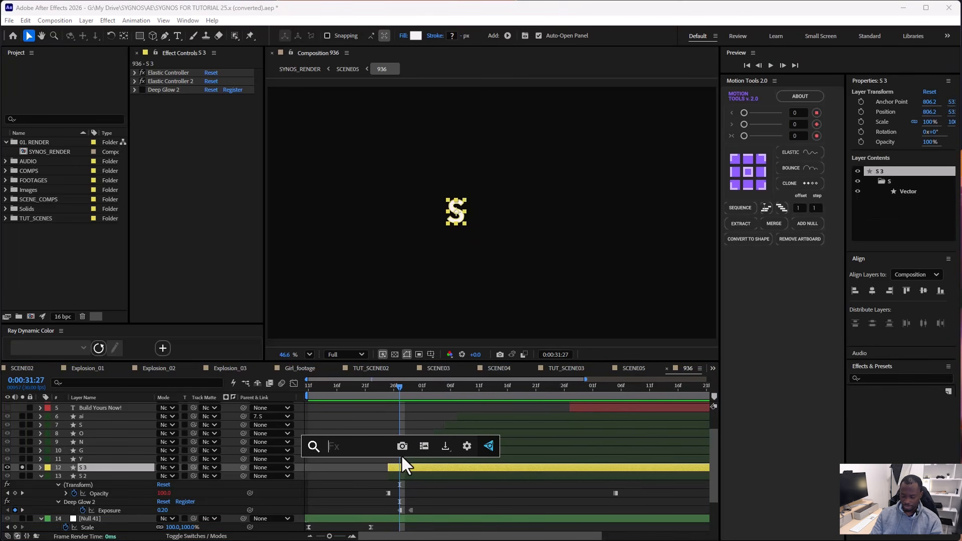
type("flicker")
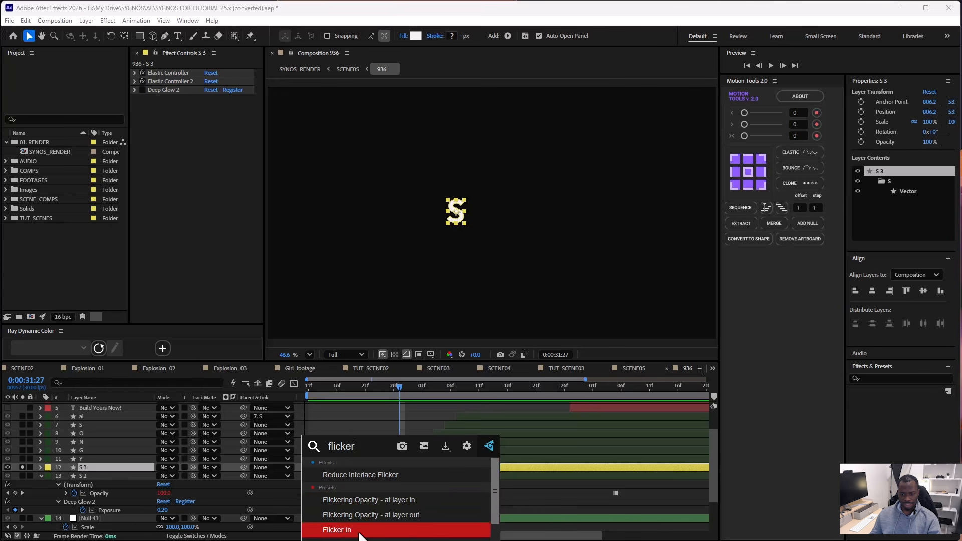
left_click(362, 499)
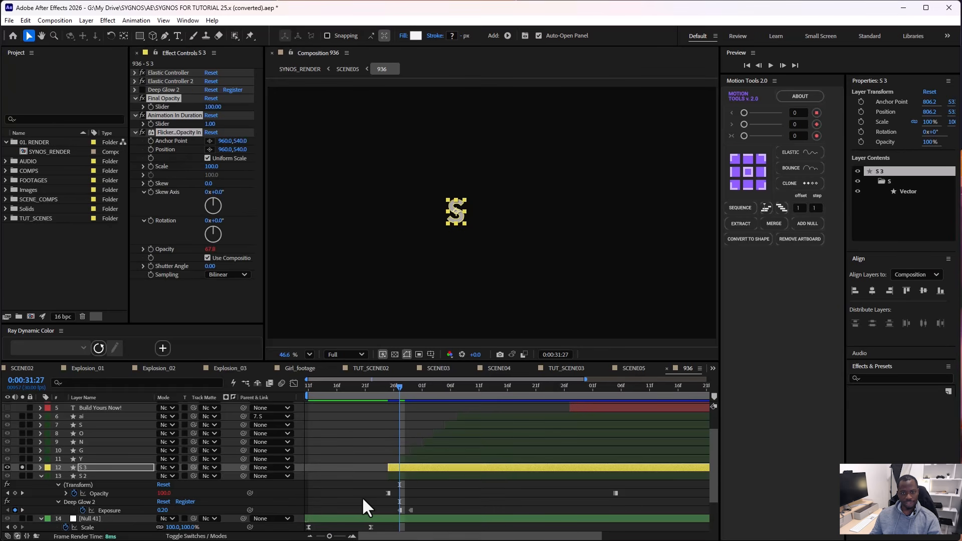
left_click(386, 430)
left_click_drag(408, 389, 402, 416)
key("ctrl+z")
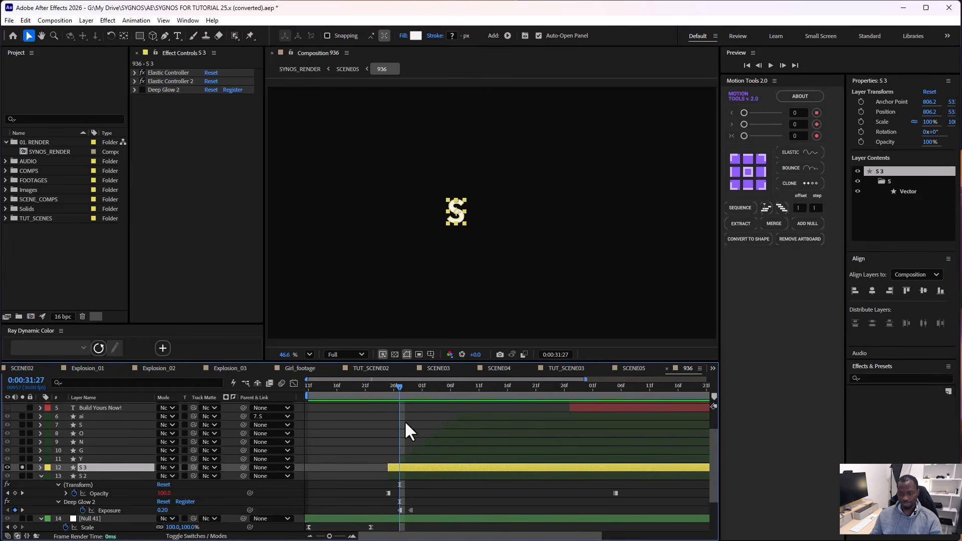
Step: Apply the Flicker In preset to the S 3 layer and preview the letter's animation
key("ctrl+space")
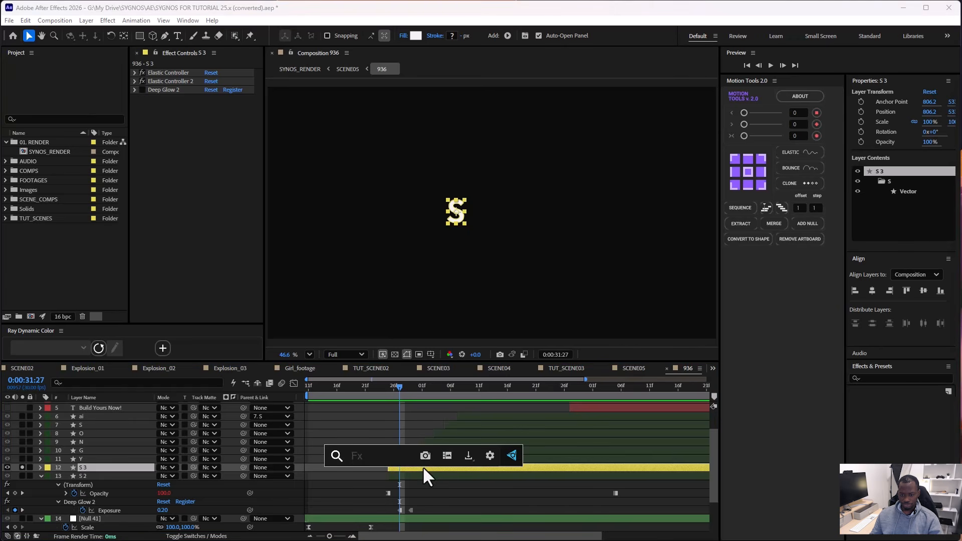
type("flic")
key("Return")
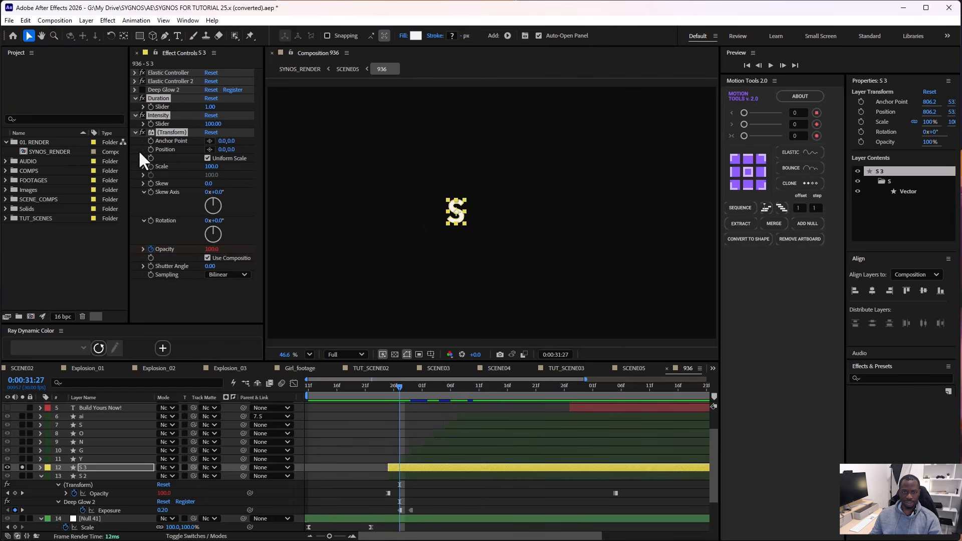
left_click(358, 424)
key("space")
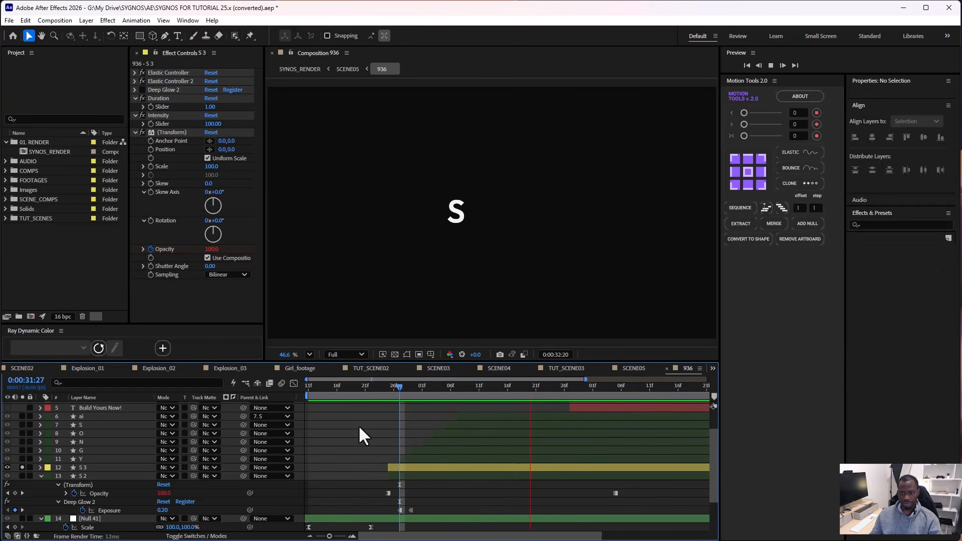
Step: Stop the preview, scrub through the S 3 flicker up to 0:00:32:03 and delete the S 3 layer
key("space")
left_click_drag(393, 385, 428, 389)
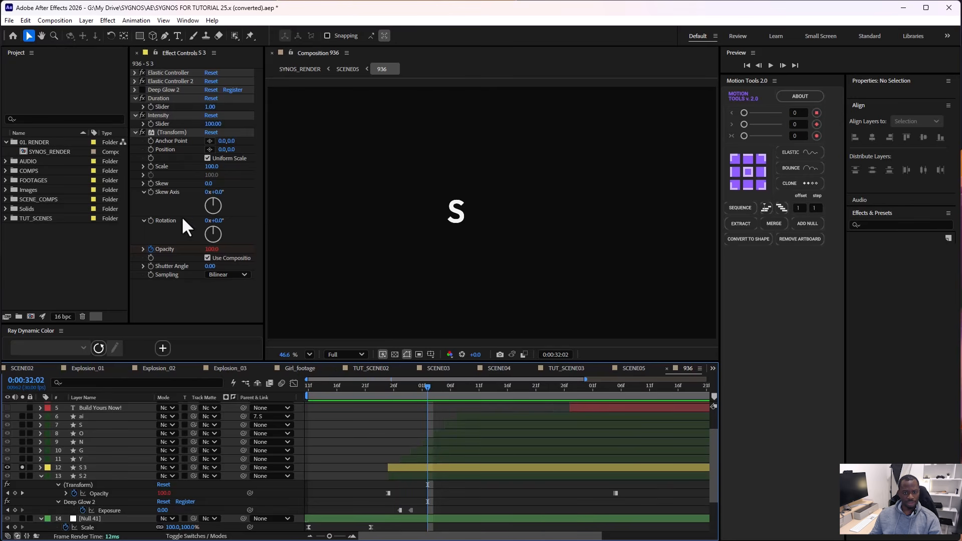
left_click_drag(382, 388, 433, 389)
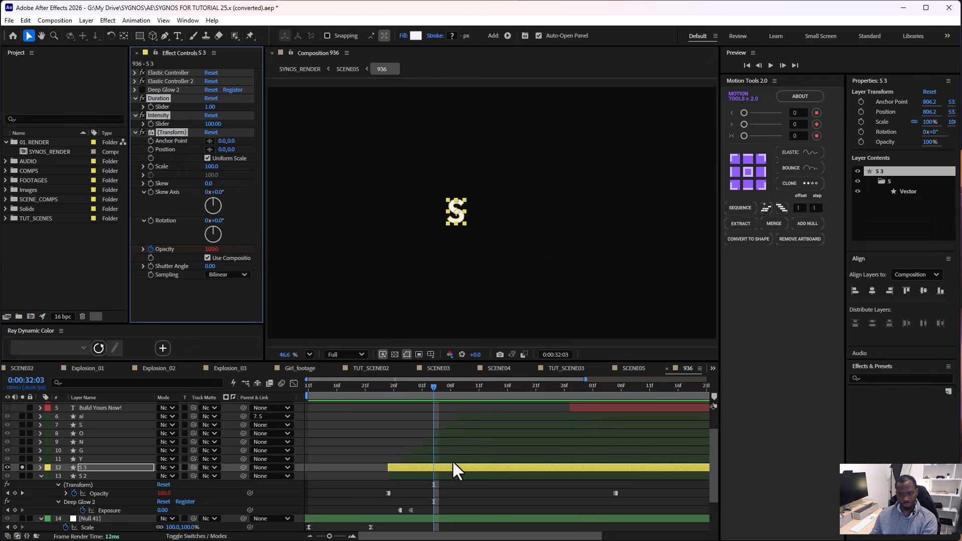
left_click(443, 467)
key("Delete")
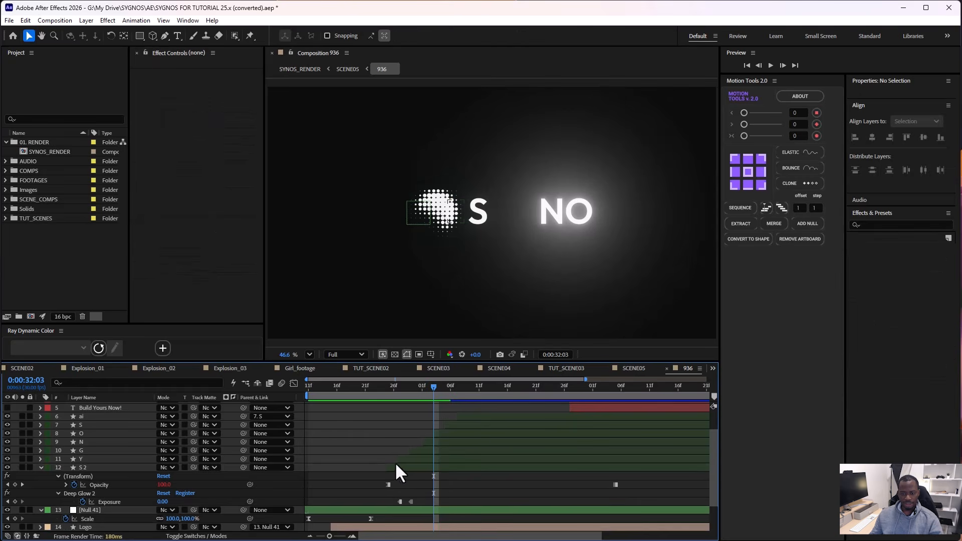
Step: Solo the S 2 layer, scrub through its opacity flicker and glow up to 0:00:33:03, and unsolo it
left_click(402, 466)
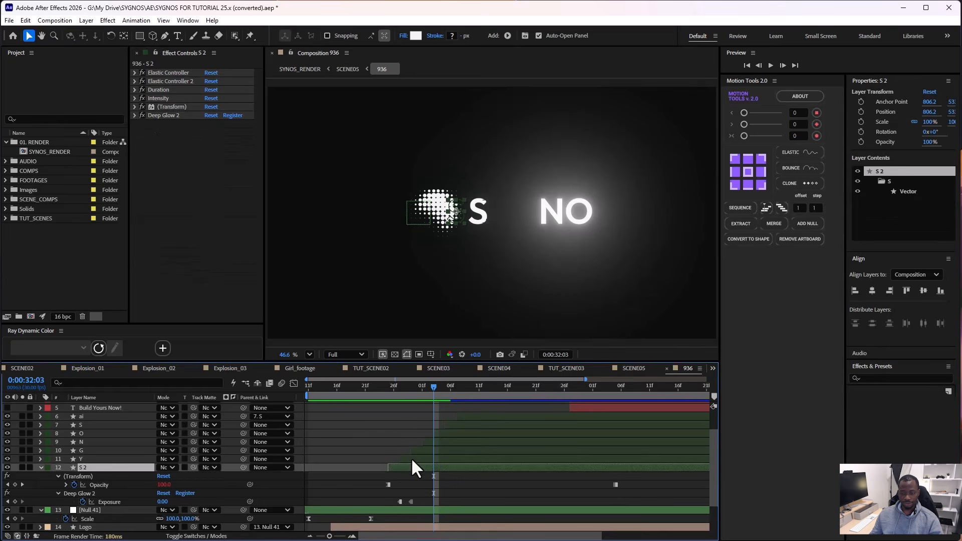
left_click(22, 467)
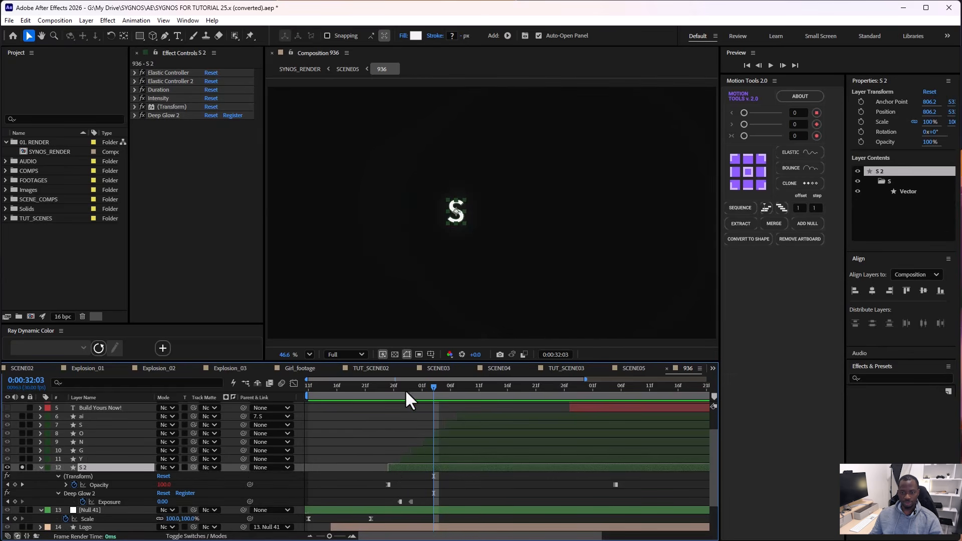
left_click_drag(405, 392, 479, 391)
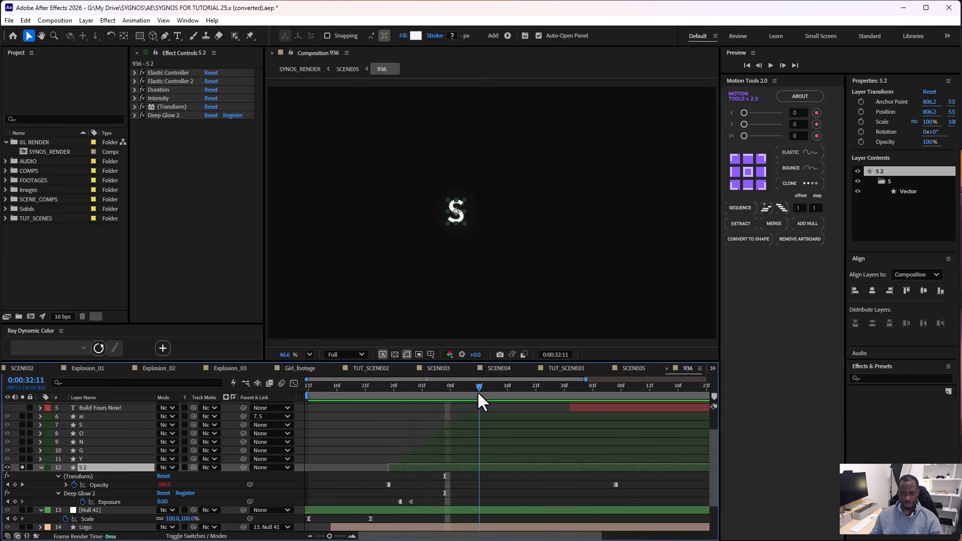
left_click_drag(414, 390, 603, 389)
left_click(422, 500)
left_click(22, 467)
Step: Rename the adjustment layer at the top of composition 936 to Transform and reveal its keyframed properties
scroll(541, 413, "up", 2)
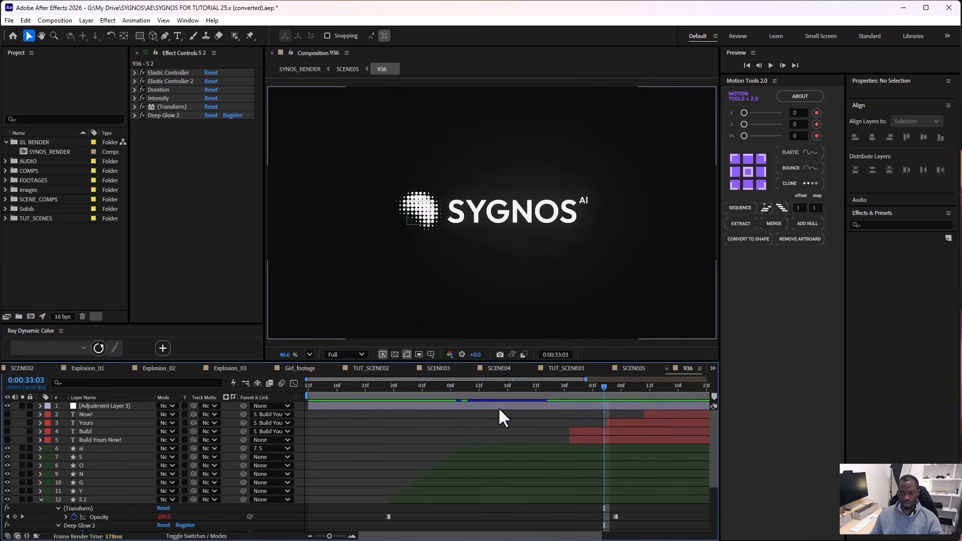
left_click_drag(482, 392, 530, 394)
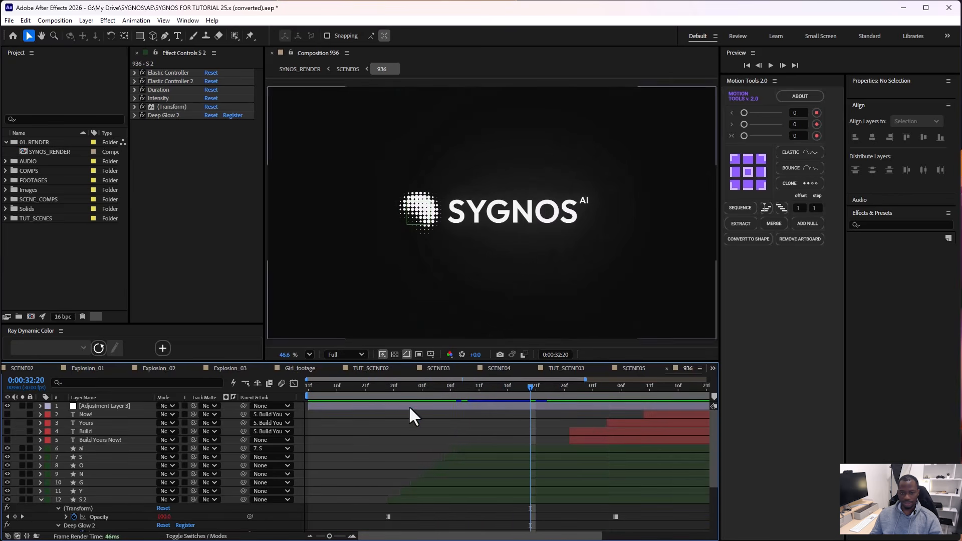
left_click(127, 406)
key("Return")
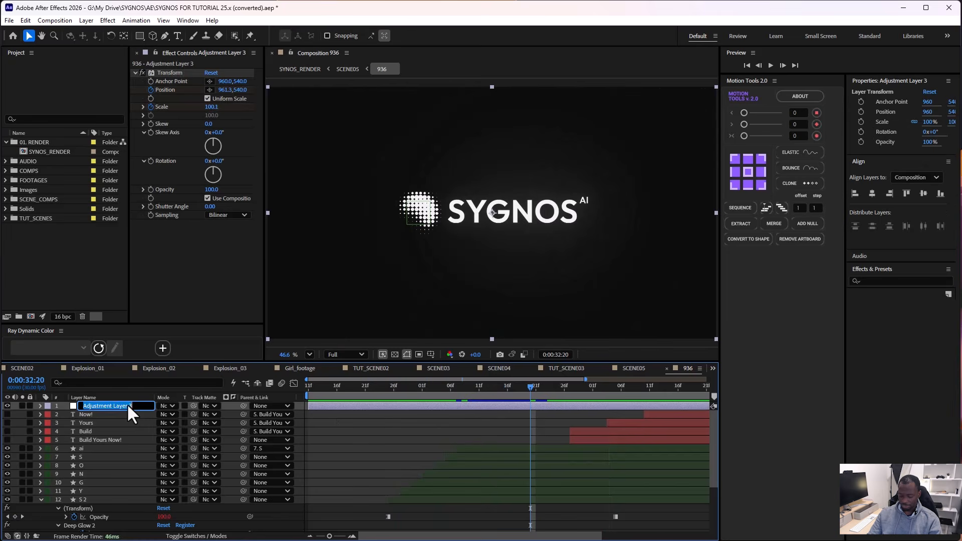
type("Transformm")
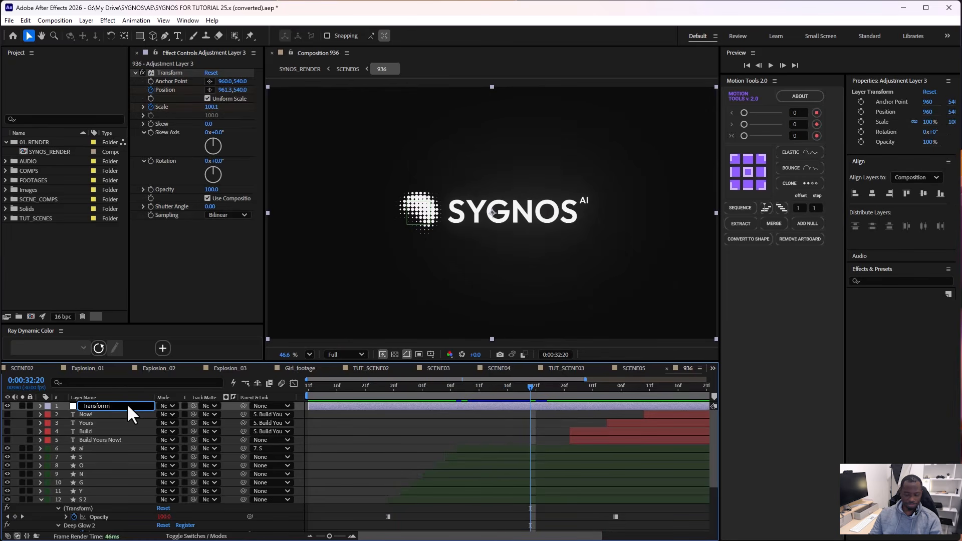
key("Return")
key("u")
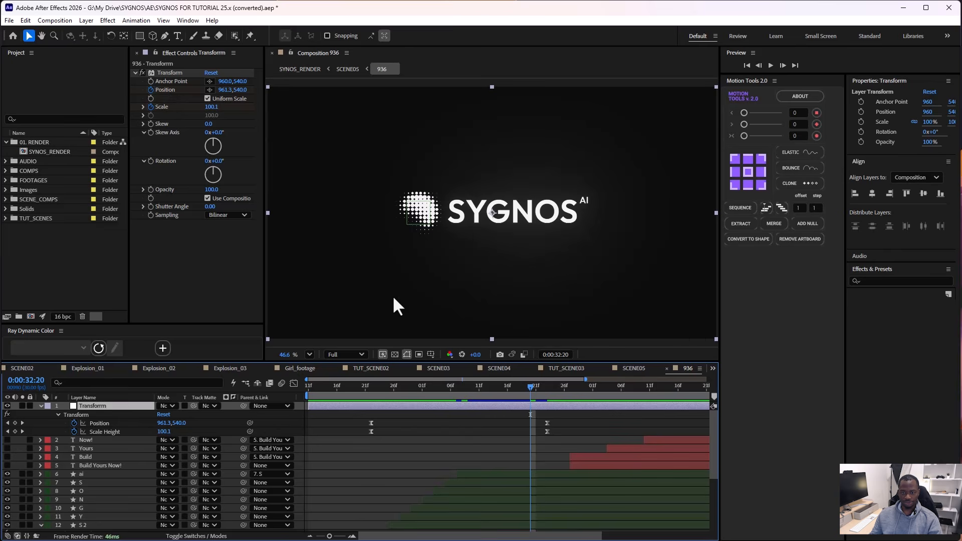
Step: Delete the four text layers Now!, Yours, Build and Build Yours Now! from composition 936
left_click_drag(399, 381, 616, 388)
left_click(541, 433)
left_click_drag(580, 427, 484, 438)
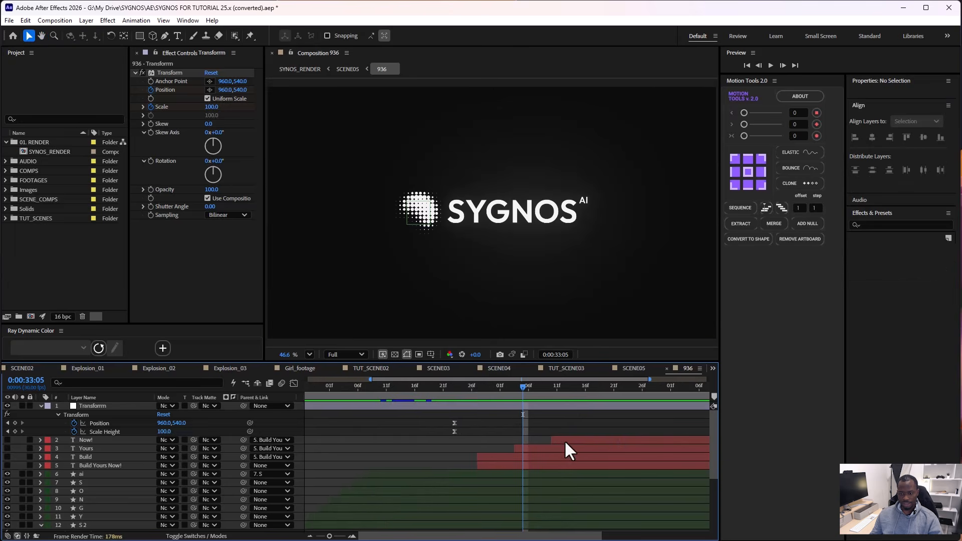
left_click(564, 440)
left_click(546, 465, "shift")
key("Delete")
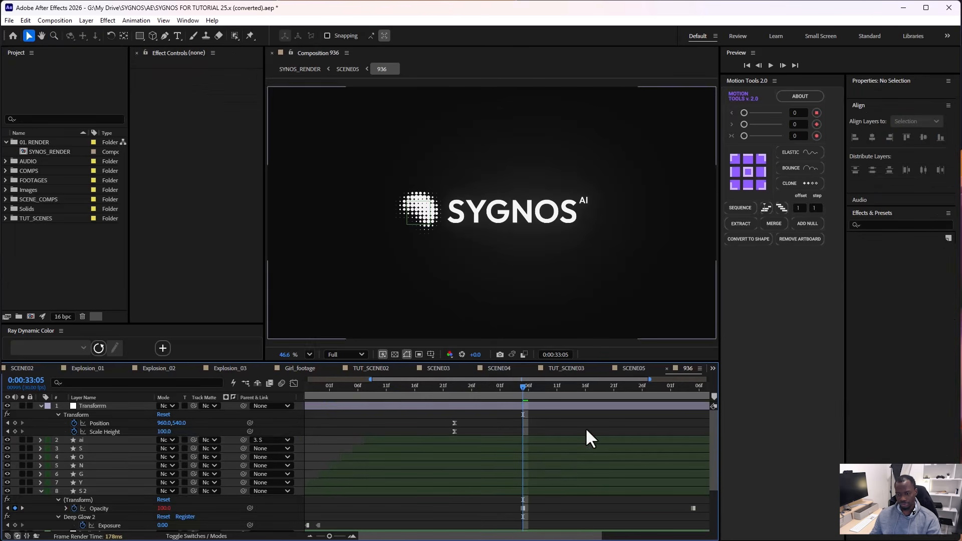
Step: Go to the SCENE05 composition and reveal the Position keyframes of the panel layers and their tr p nulls
left_click_drag(526, 389, 578, 398)
key("Tab")
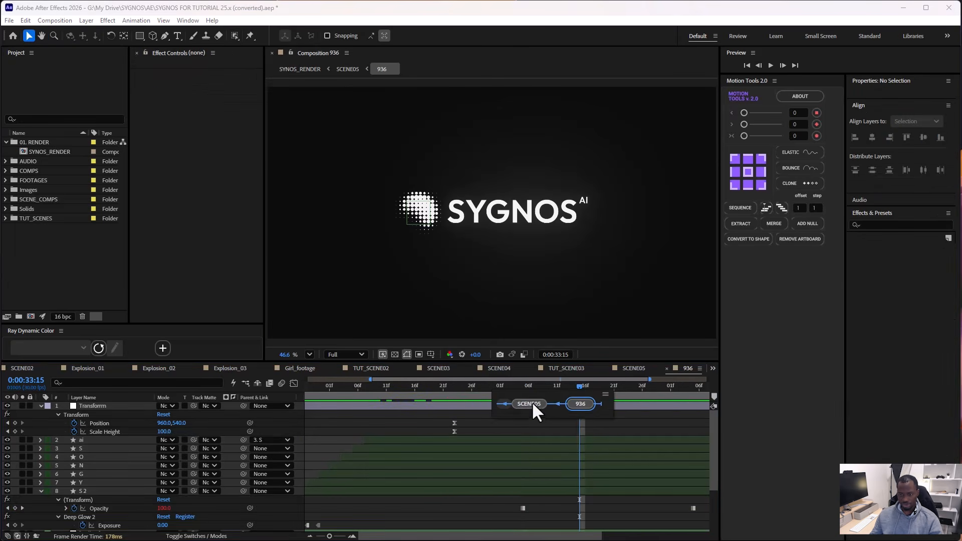
left_click(531, 403)
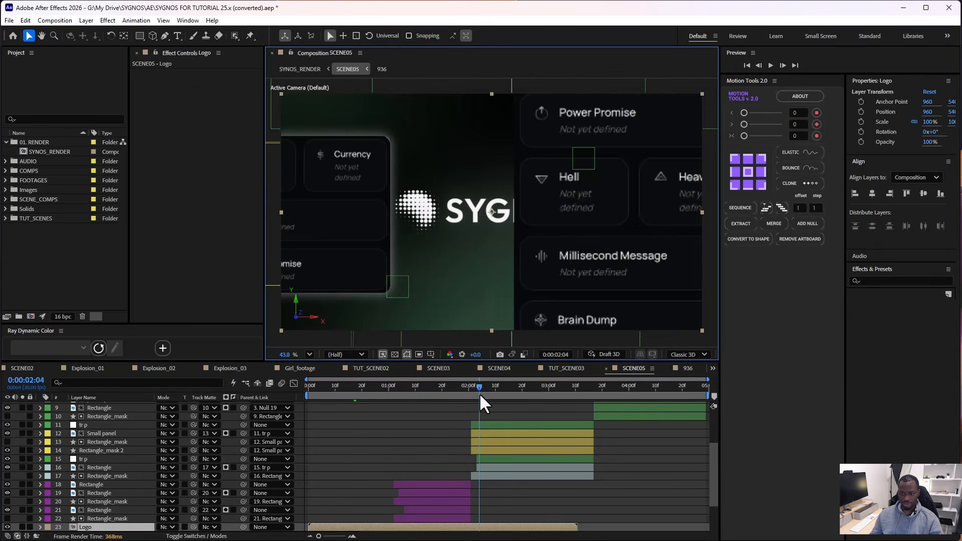
mouse_move(479, 387)
left_mouse_down()
mouse_move(462, 384)
mouse_move(478, 383)
left_mouse_up()
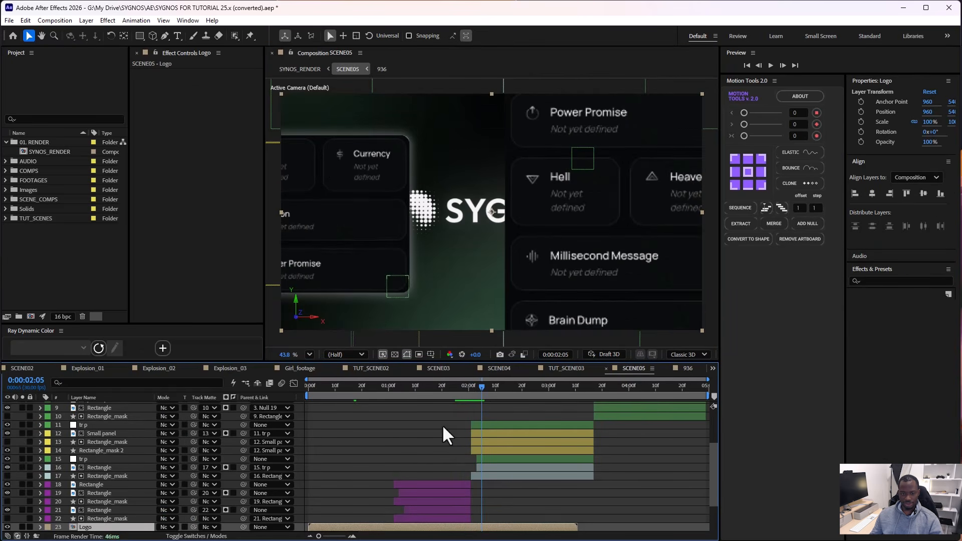
left_click(512, 474)
left_click(507, 429, "shift")
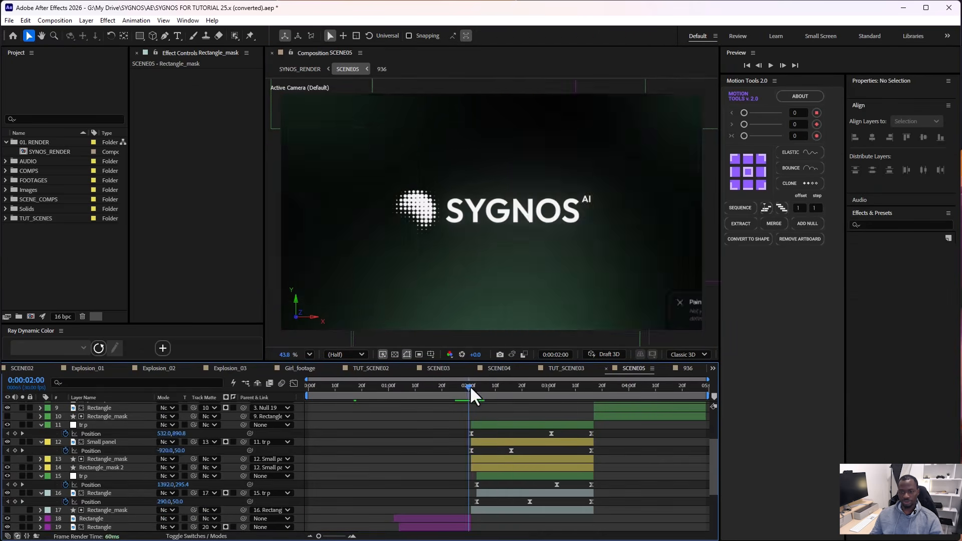
Step: Enlarge the composition viewer and scrub through the SCENE05 panel animation from 0:00:02:00 to 0:00:04:04
left_click_drag(470, 388, 500, 387)
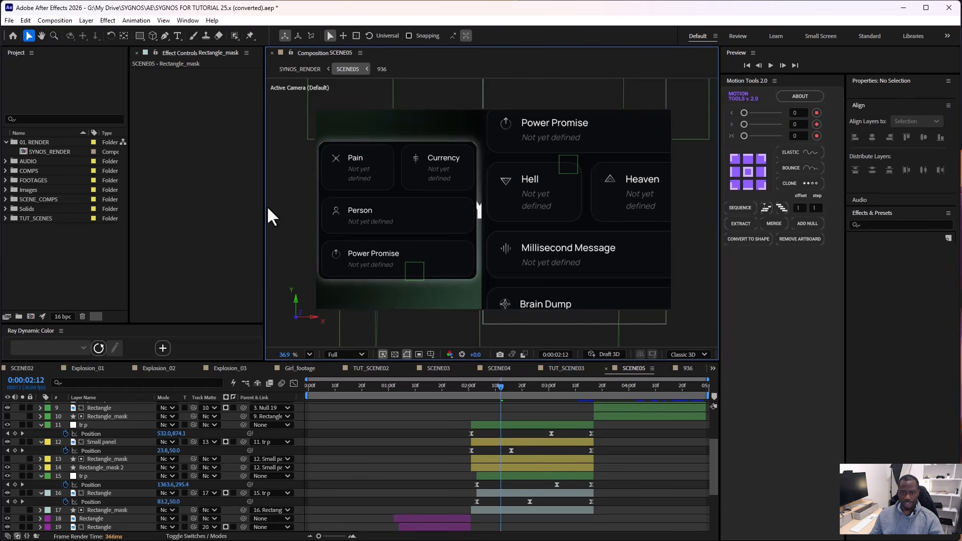
left_click_drag(266, 202, 206, 211)
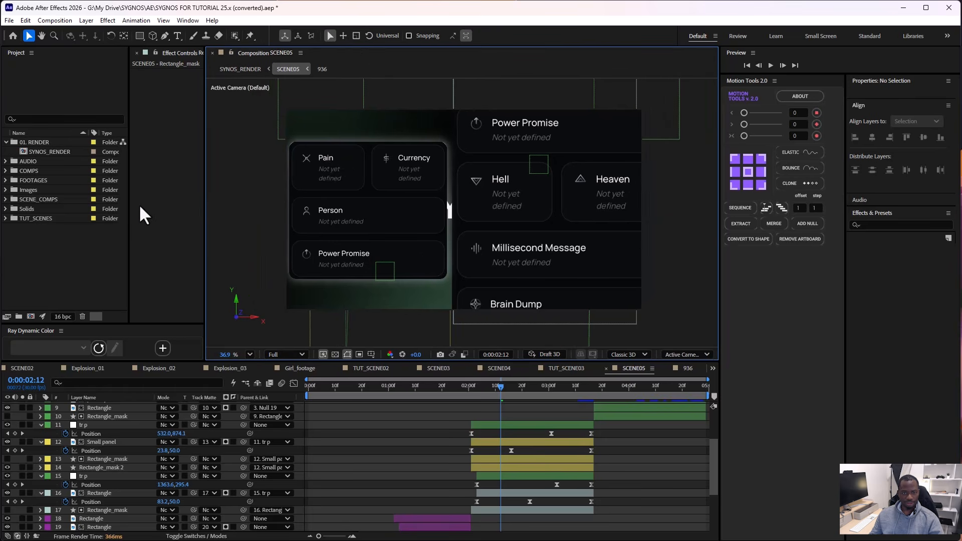
left_click_drag(128, 203, 93, 206)
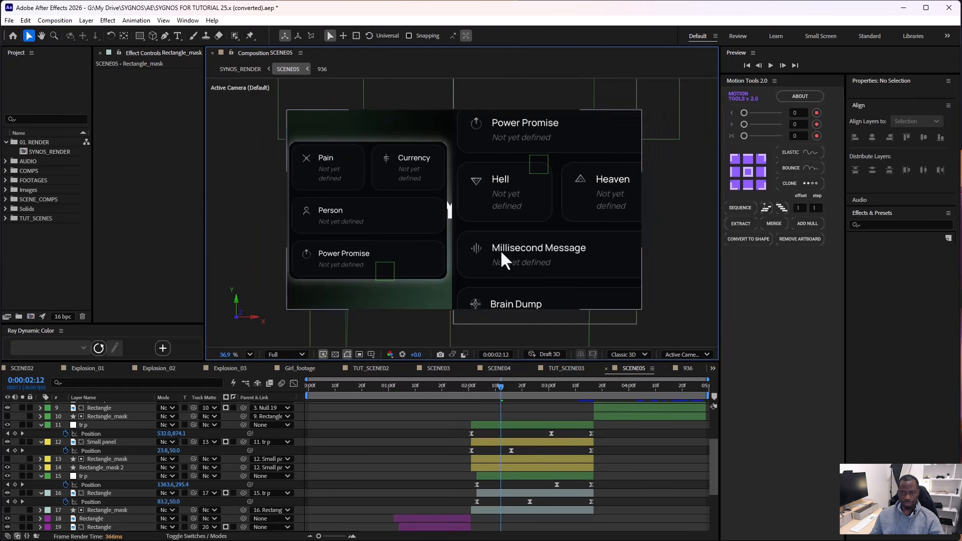
scroll(500, 249, "up", 1)
scroll(480, 258, "up", 2)
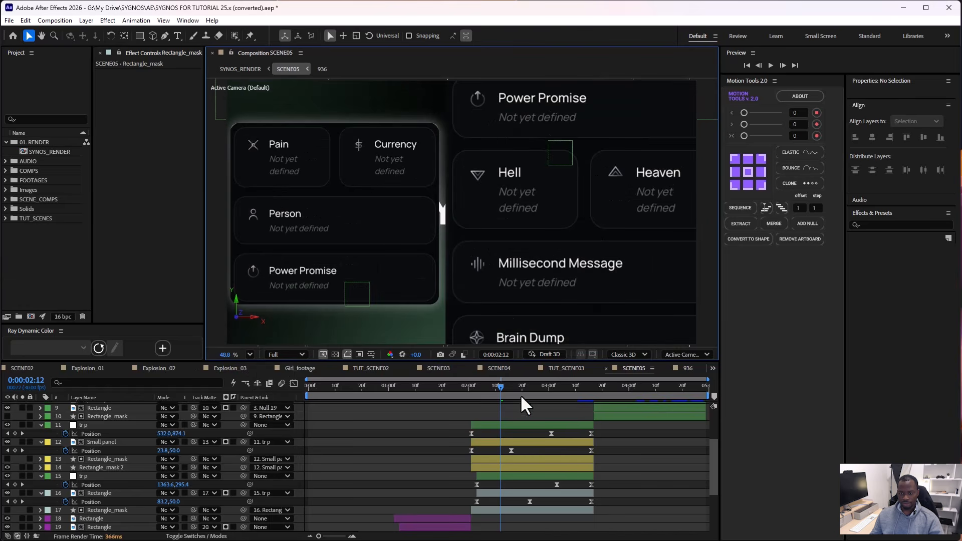
left_click_drag(500, 386, 637, 386)
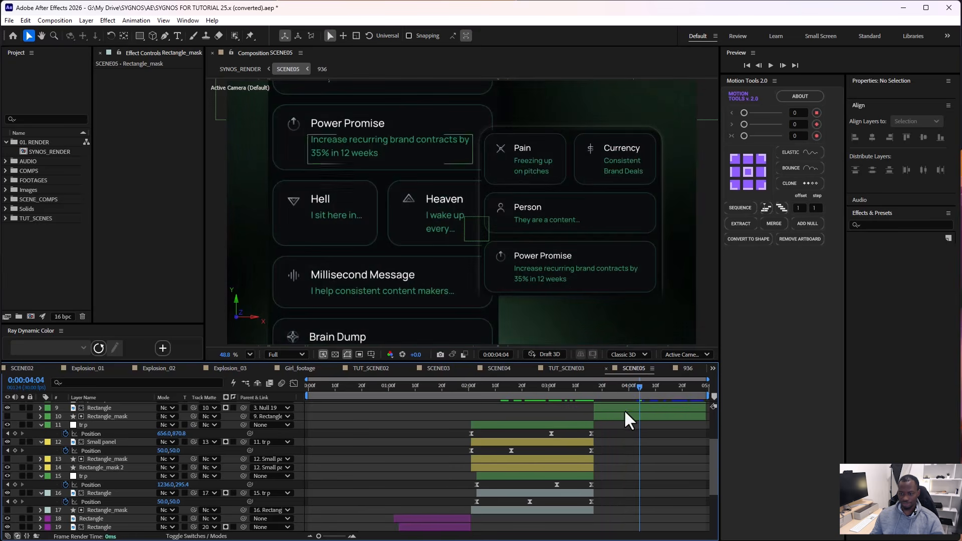
Step: Examine the upper SCENE05 layers around 0:00:03:20, including Null 19 and the effects on Adjustment Layer 6 and the Rectangle panel
scroll(614, 425, "down", 2)
scroll(614, 427, "up", 2)
scroll(612, 429, "down", 1)
scroll(610, 430, "up", 2)
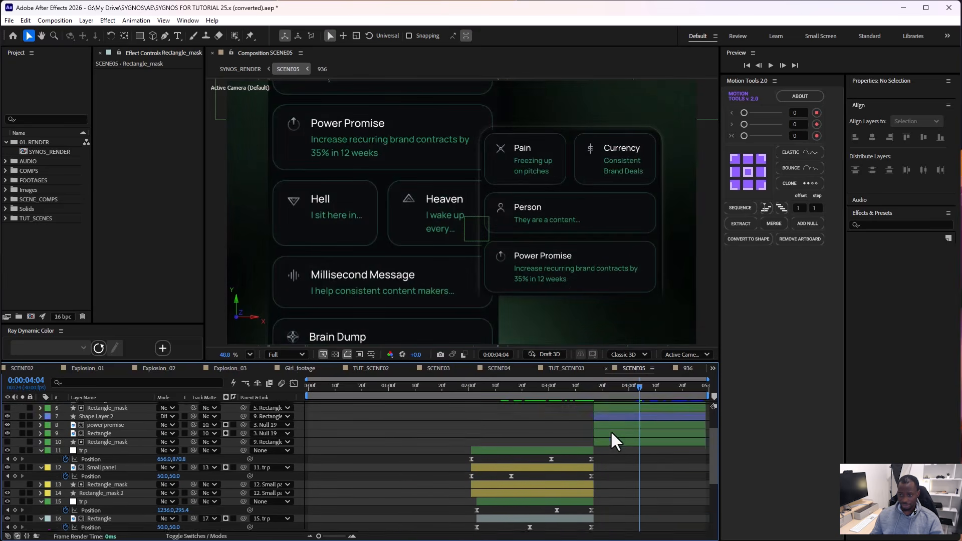
scroll(610, 431, "up", 2)
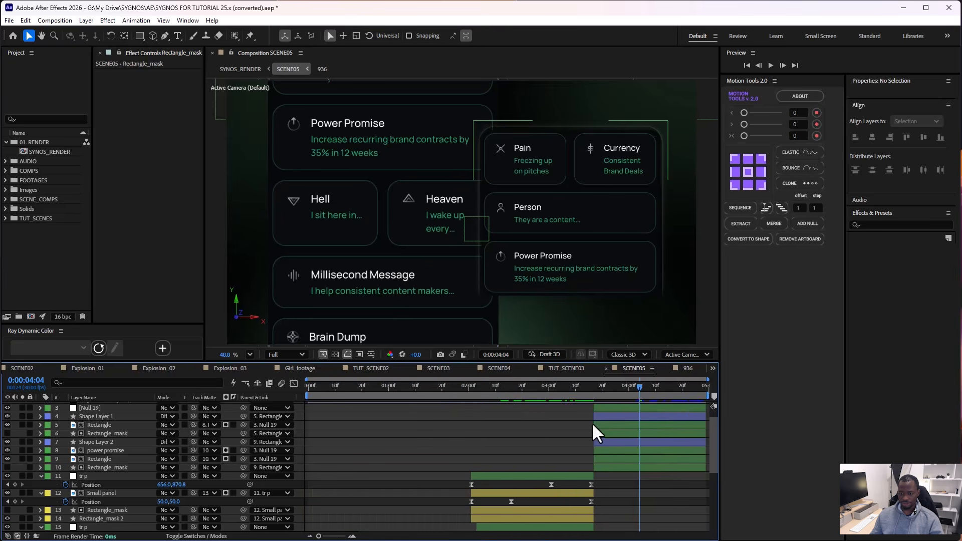
mouse_move(597, 385)
left_mouse_down()
mouse_move(663, 386)
mouse_move(543, 380)
mouse_move(605, 396)
left_mouse_up()
scroll(603, 398, "up", 1)
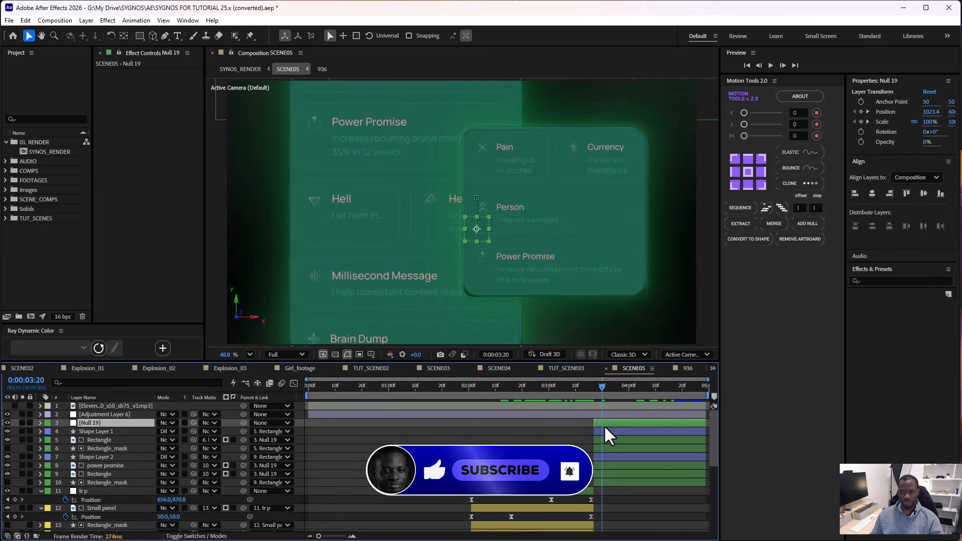
left_click(597, 311)
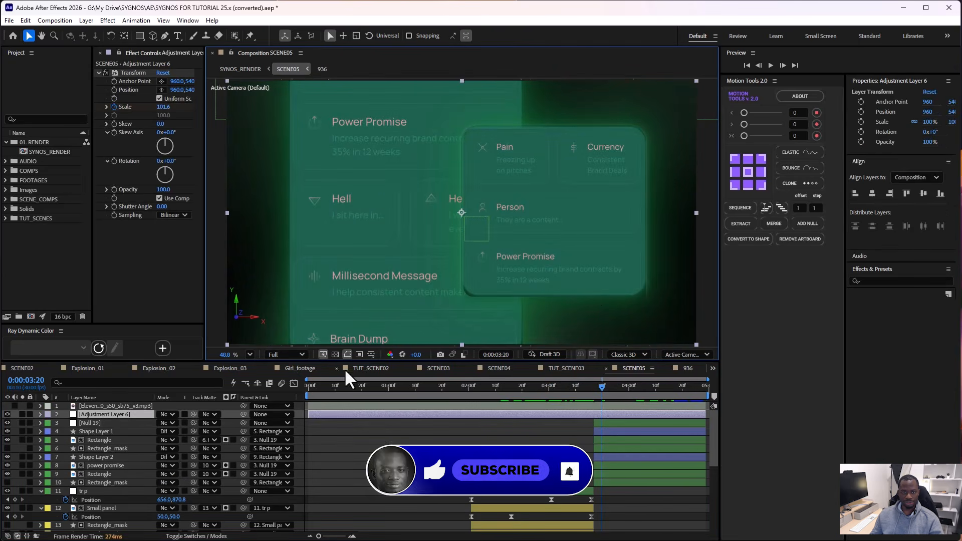
left_click(102, 441)
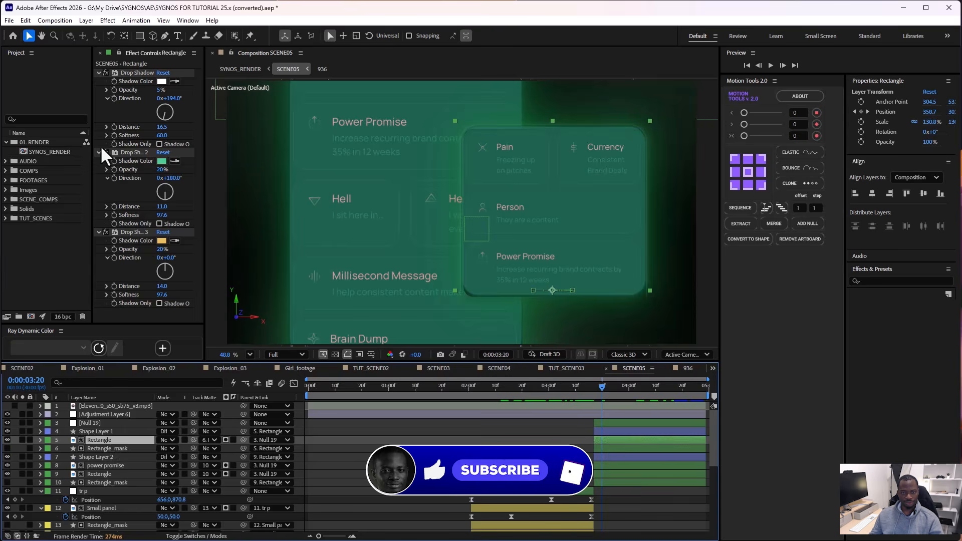
Step: Inspect Shape Layer 1's Deep Glow 2 settings, solo the layer to scrub through its green flash, and unsolo it
left_click(195, 432)
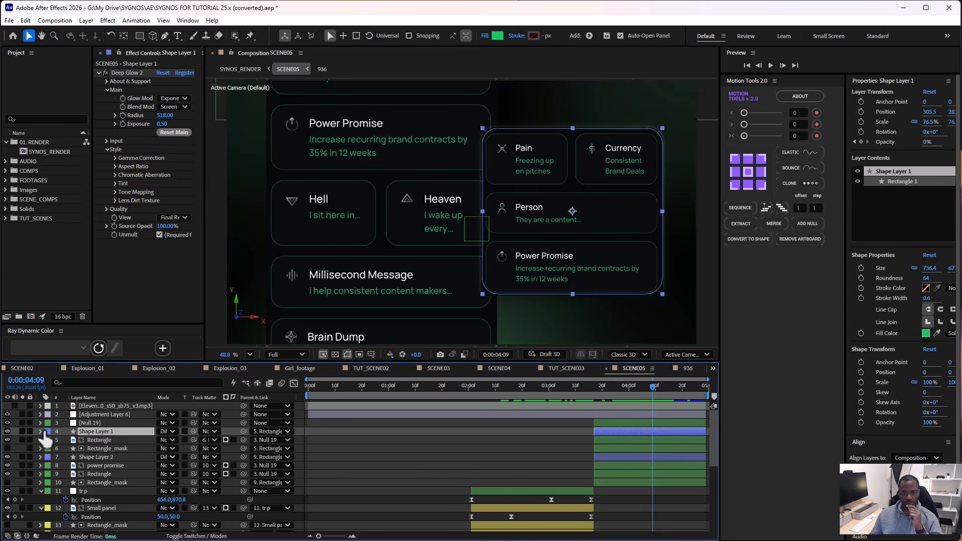
left_click(22, 431)
mouse_move(625, 394)
left_mouse_down()
mouse_move(578, 394)
mouse_move(621, 393)
left_mouse_up()
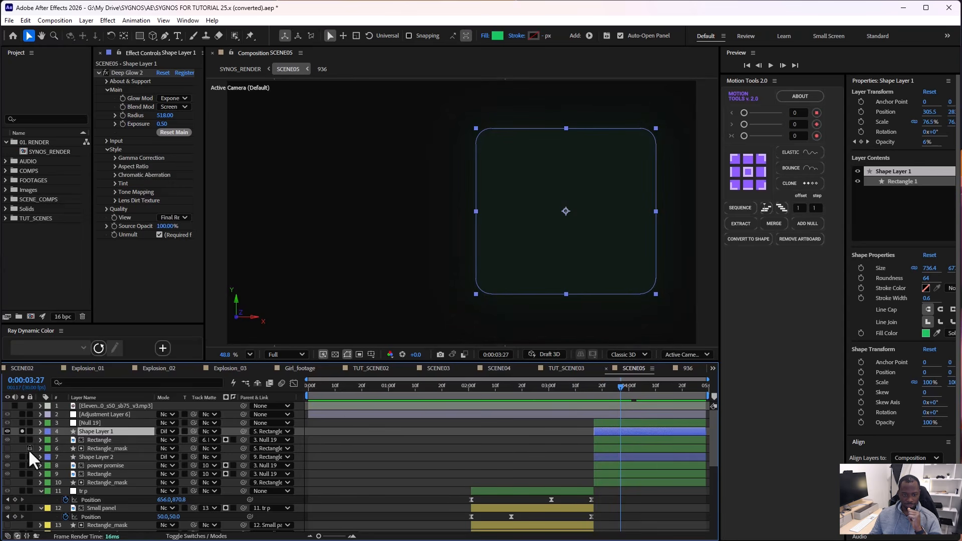
left_click(22, 431)
Step: Scrub SCENE05 to 0:00:04:28 and reveal the keyframes of Adjustment Layer 6 and Null 19
left_click(518, 385)
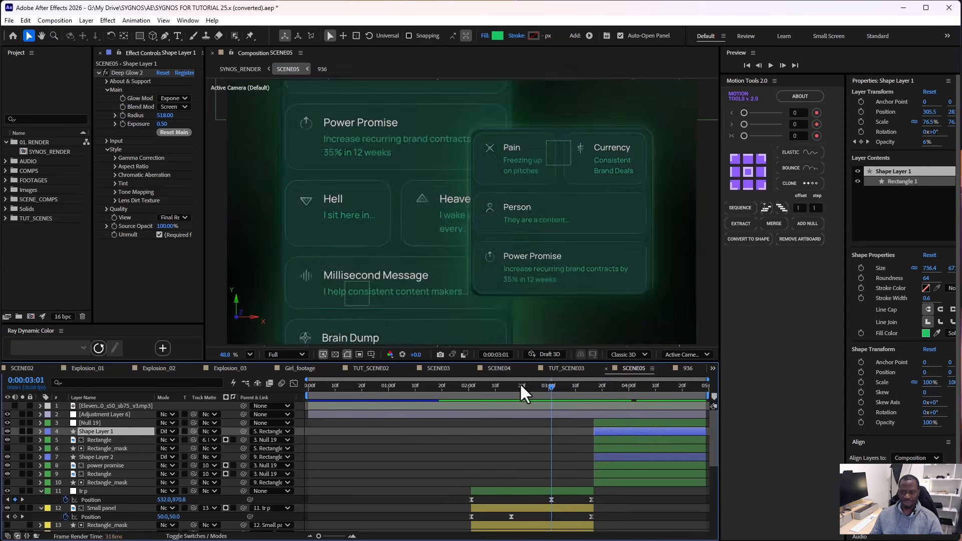
left_click_drag(525, 385, 694, 387)
key("u")
Step: Open SCENE06 from the SYNOS_RENDER composition and scrub through its animation from 0:00:00:05 to 0:00:01:04
key("Tab")
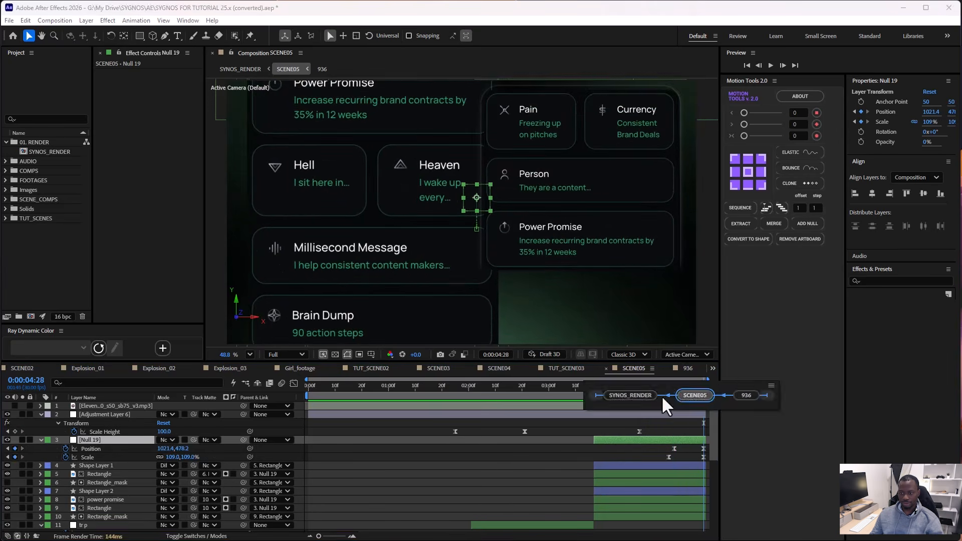
left_click(630, 392)
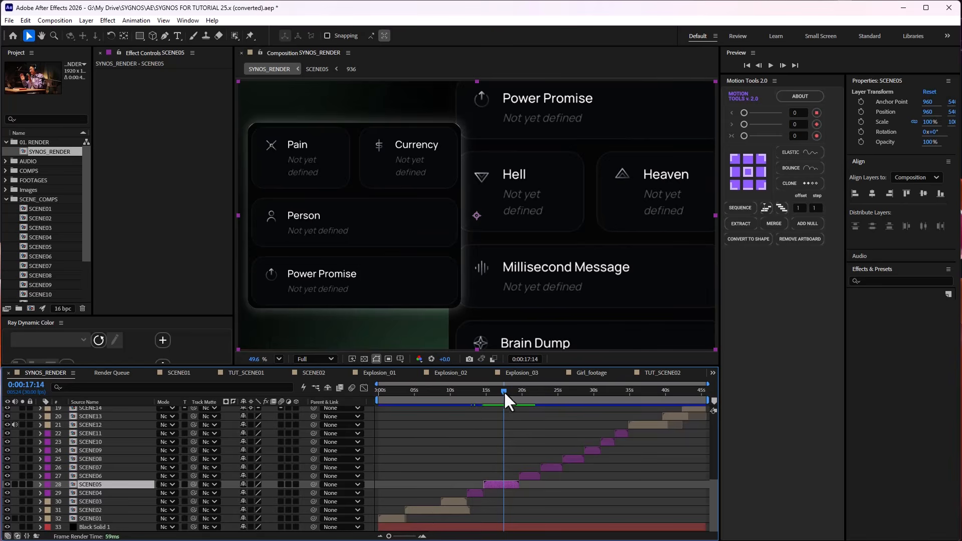
left_click_drag(503, 390, 523, 392)
double_click(525, 474)
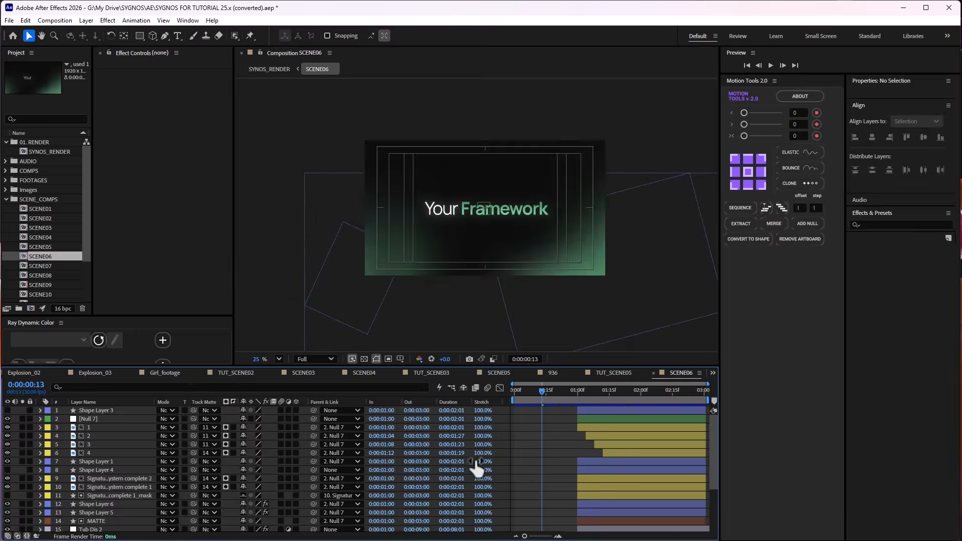
left_click(320, 390)
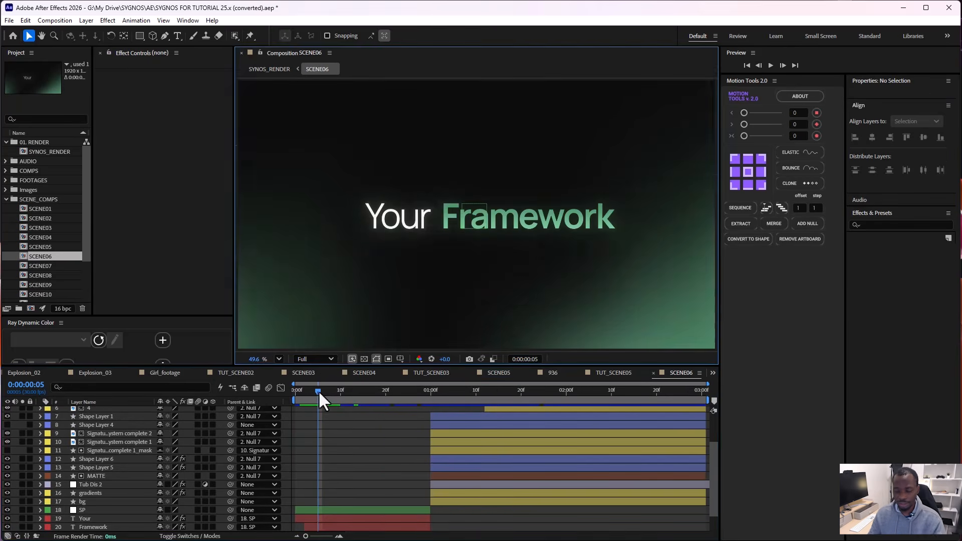
left_click_drag(318, 389, 447, 390)
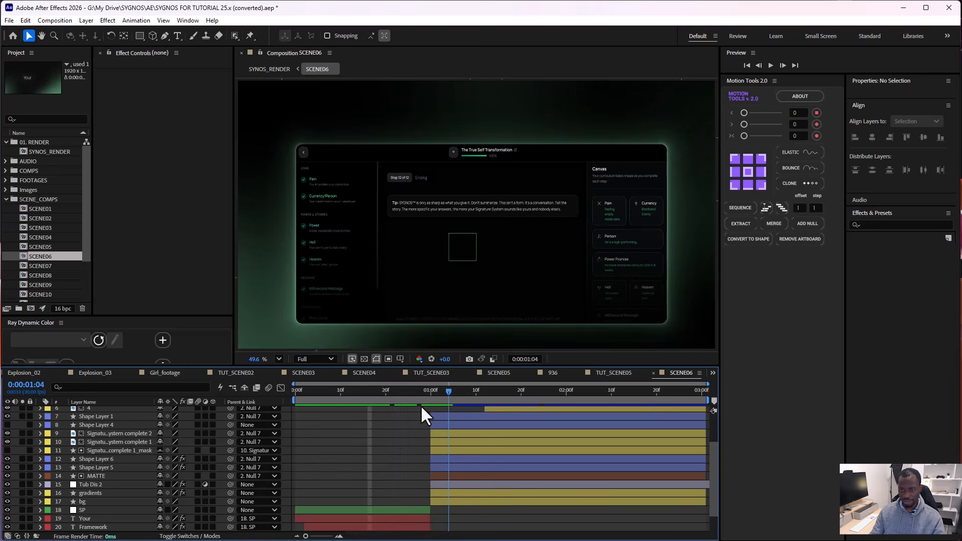
Step: Select Tub Dis 2 and solo the SCENE06 panel and background layers to isolate them in the preview
left_click(98, 484)
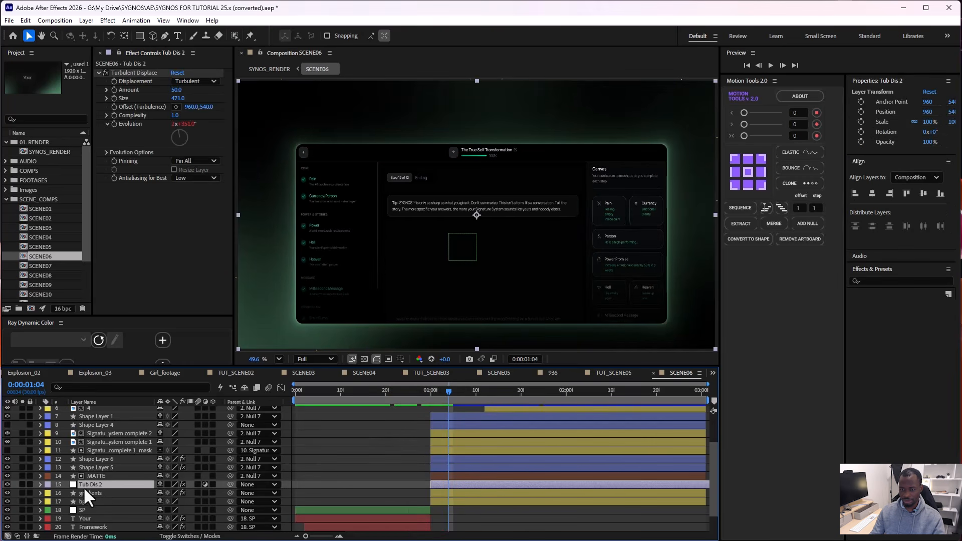
left_click(22, 493)
left_click(22, 484)
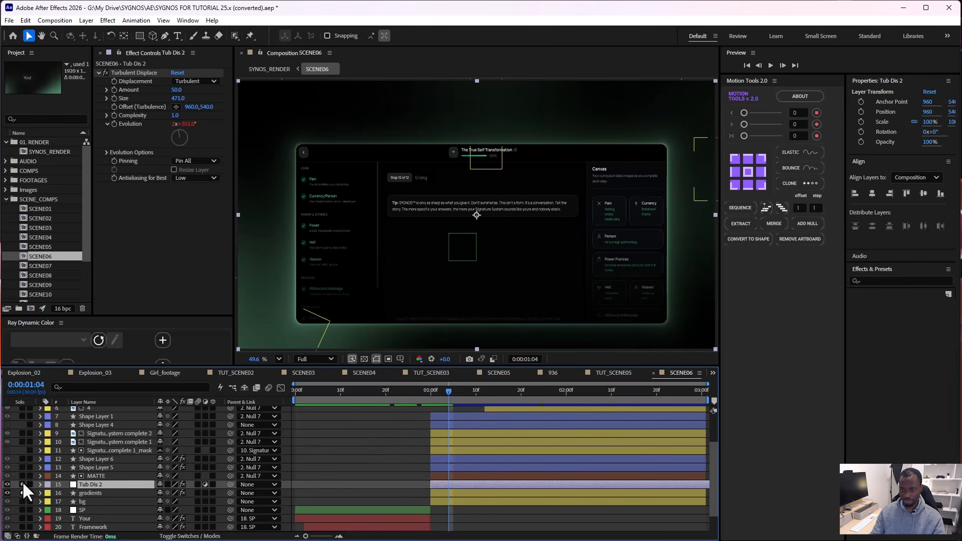
left_click(22, 415)
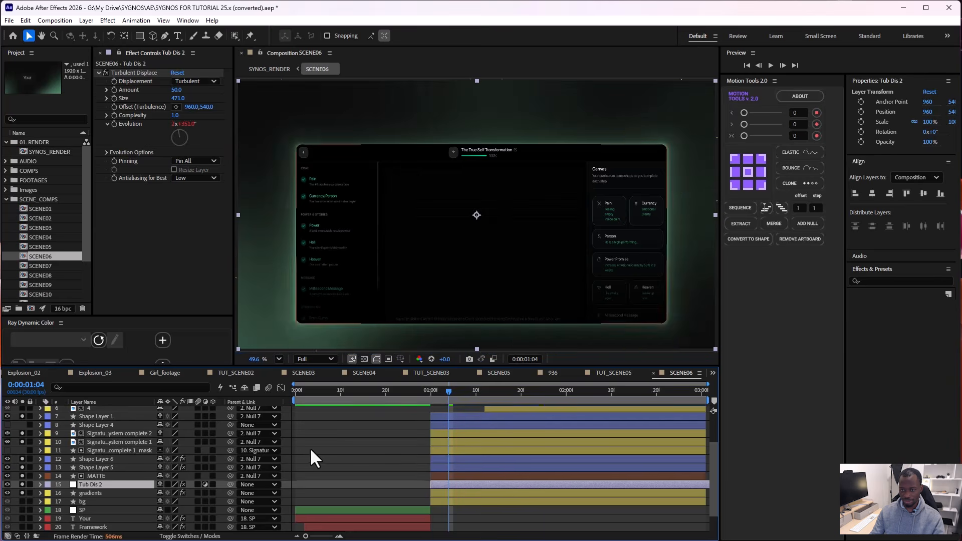
Step: Reveal the keyframes of the SCENE06 layers and scrub through the entrance of numbered layers 3 and 4 with them soloed
scroll(351, 465, "up", 1)
scroll(366, 473, "down", 1)
left_click(369, 473)
key("u")
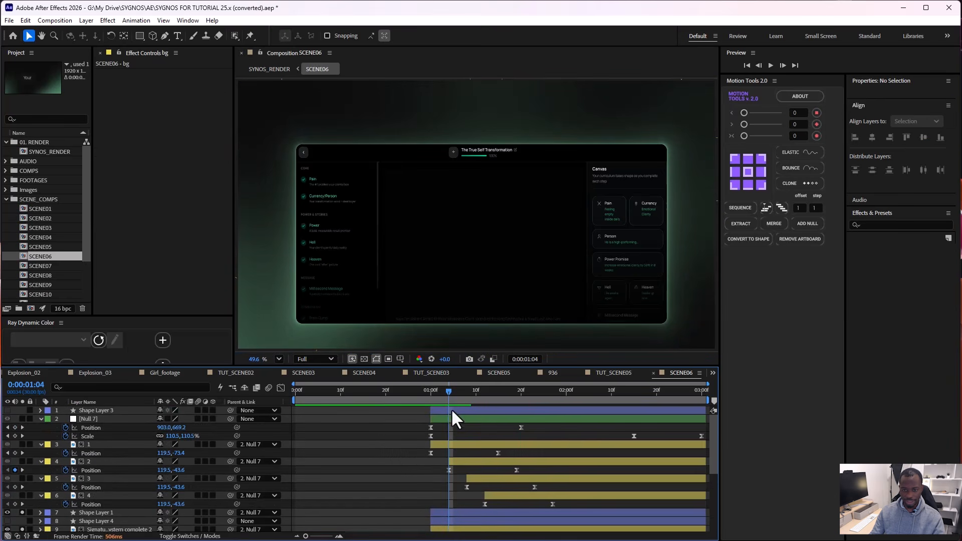
left_click_drag(444, 392, 480, 392)
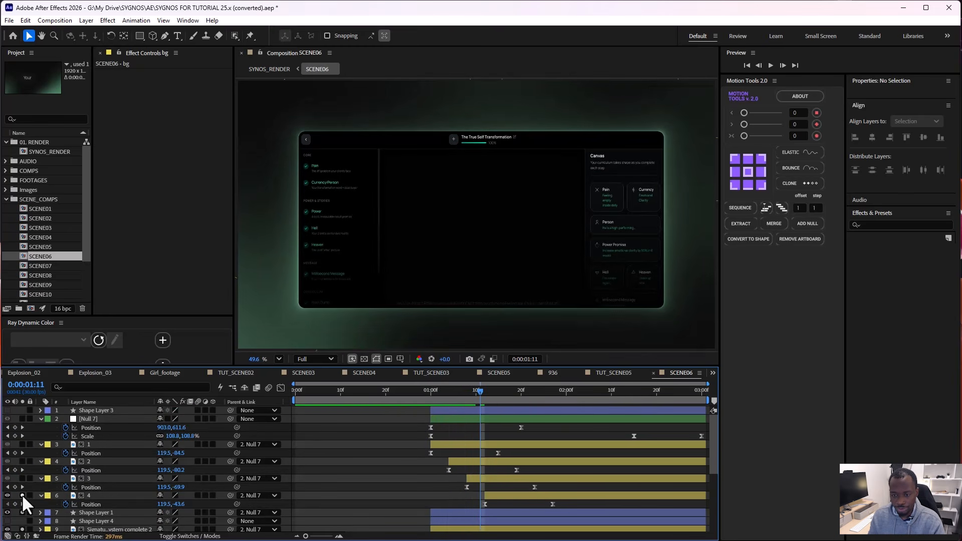
left_click(521, 391)
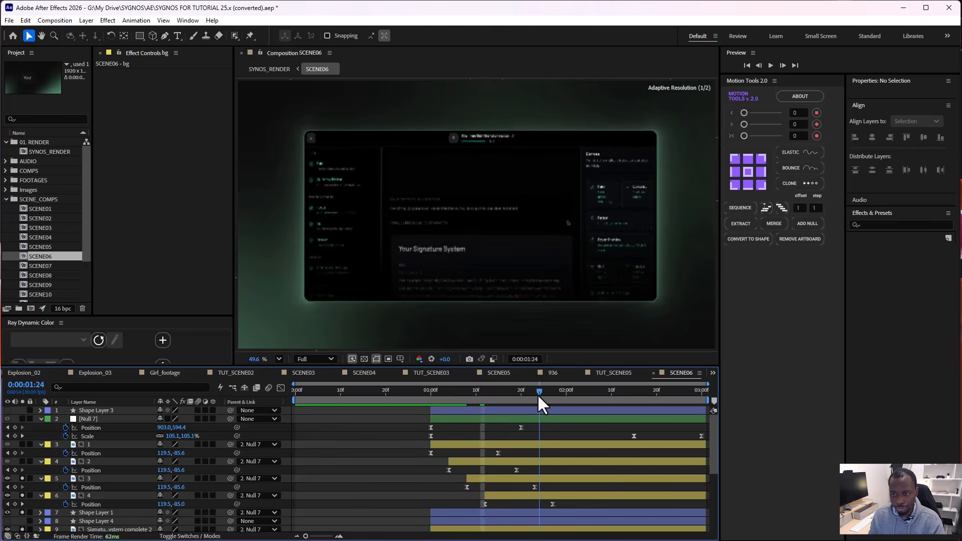
left_click(347, 358)
left_click(371, 370)
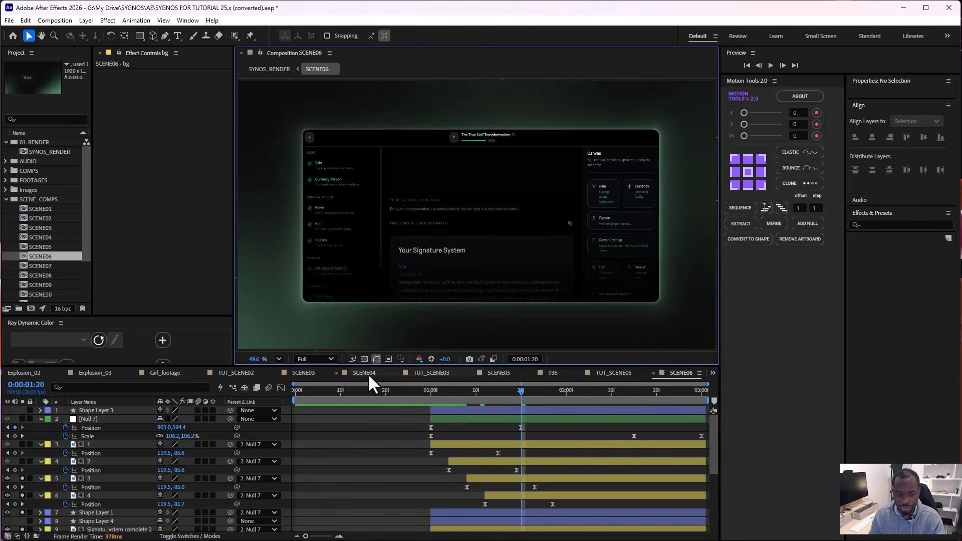
left_click(416, 371)
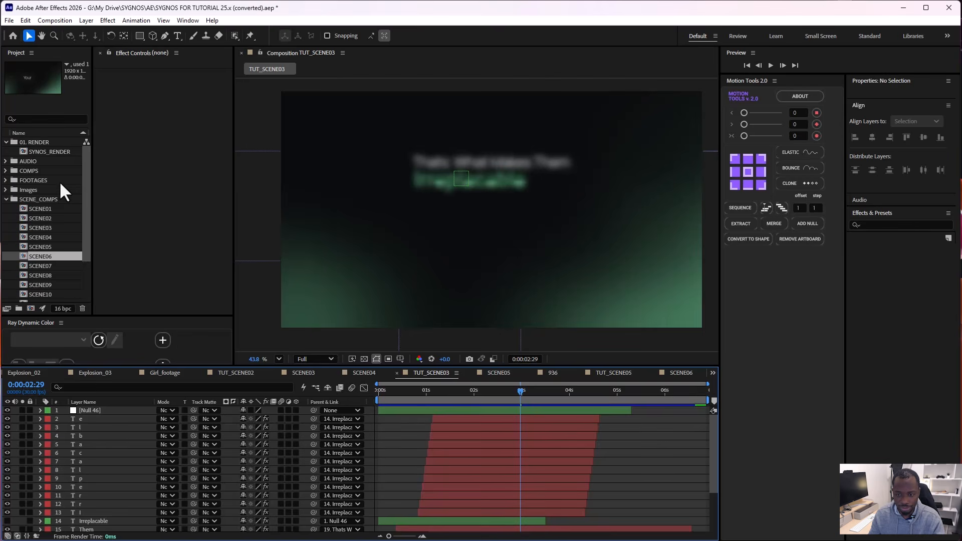
double_click(55, 152)
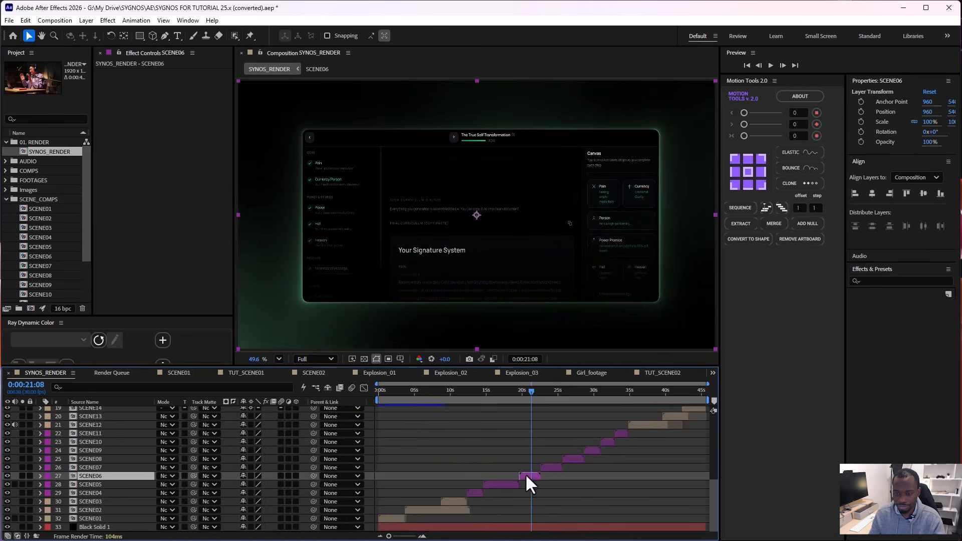
double_click(525, 473)
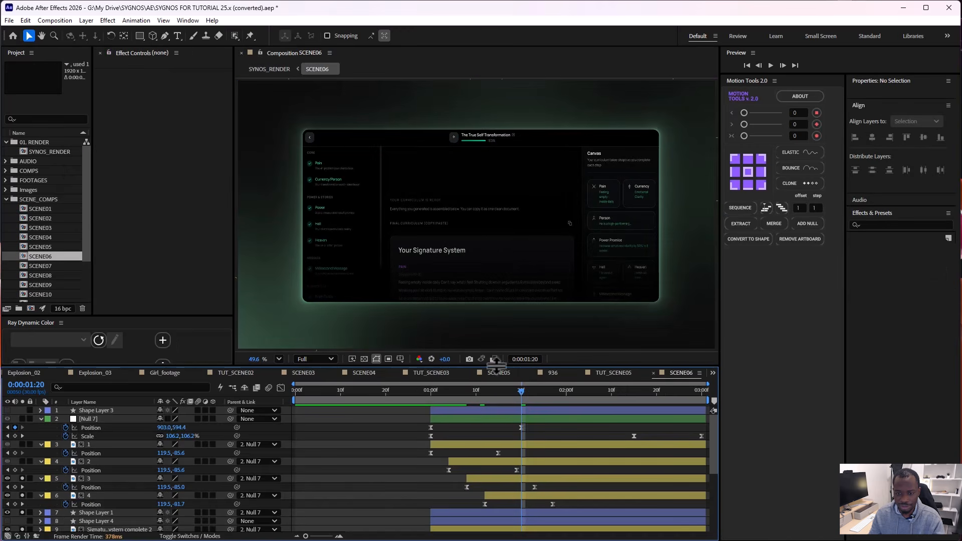
Step: Enlarge the composition viewer by shrinking the timeline area and the side panels
left_click_drag(496, 366, 497, 404)
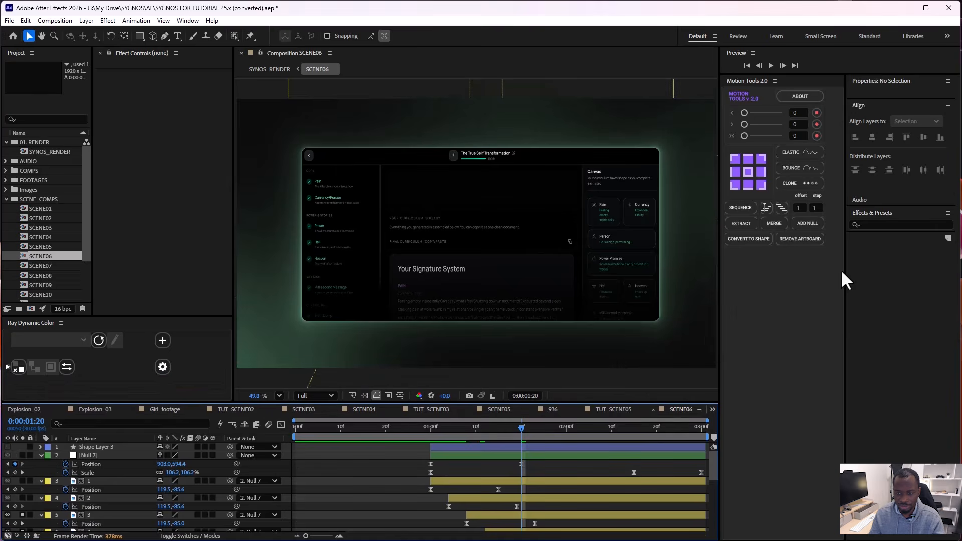
left_click_drag(844, 271, 850, 270)
left_click_drag(850, 270, 895, 270)
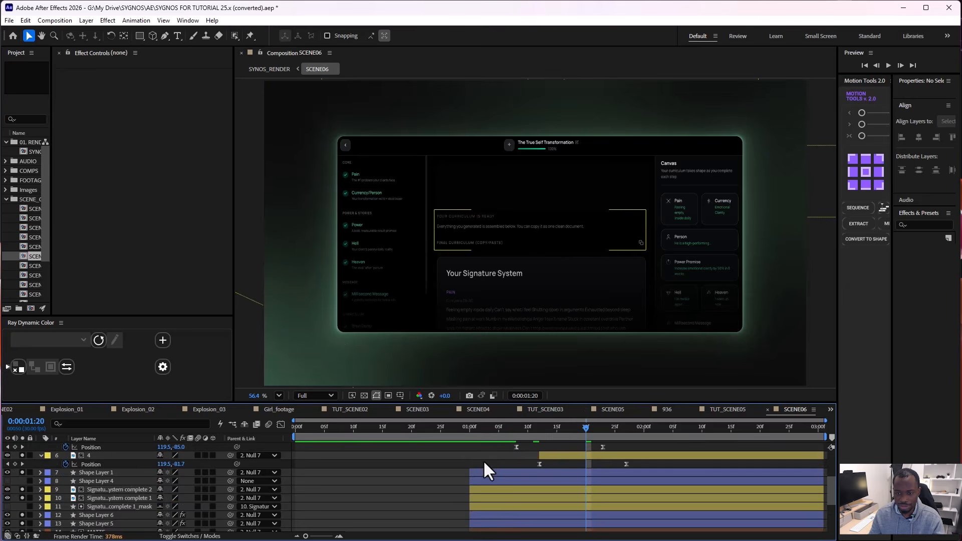
Step: Scrub SCENE06 to 0:00:01:25 and select layers 4 and 3 to examine their staggered position keyframes
scroll(483, 460, "up", 2)
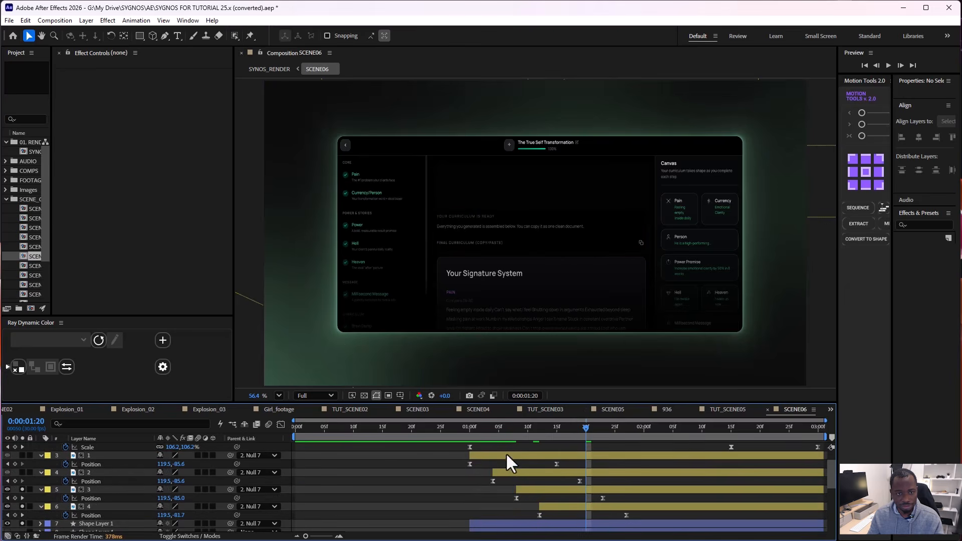
mouse_move(520, 424)
left_mouse_down()
mouse_move(482, 428)
mouse_move(618, 426)
left_mouse_up()
scroll(120, 474, "up", 1)
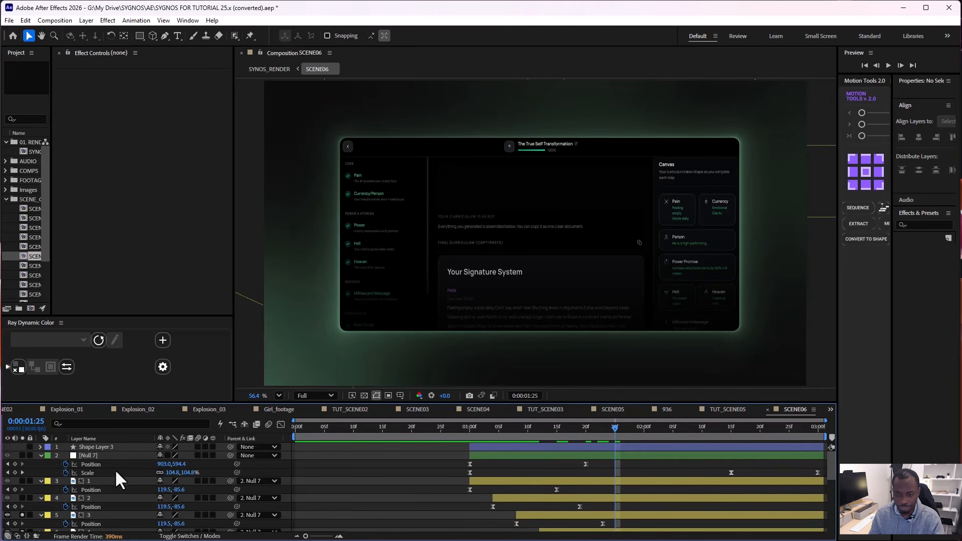
scroll(93, 479, "down", 2)
left_click(93, 482)
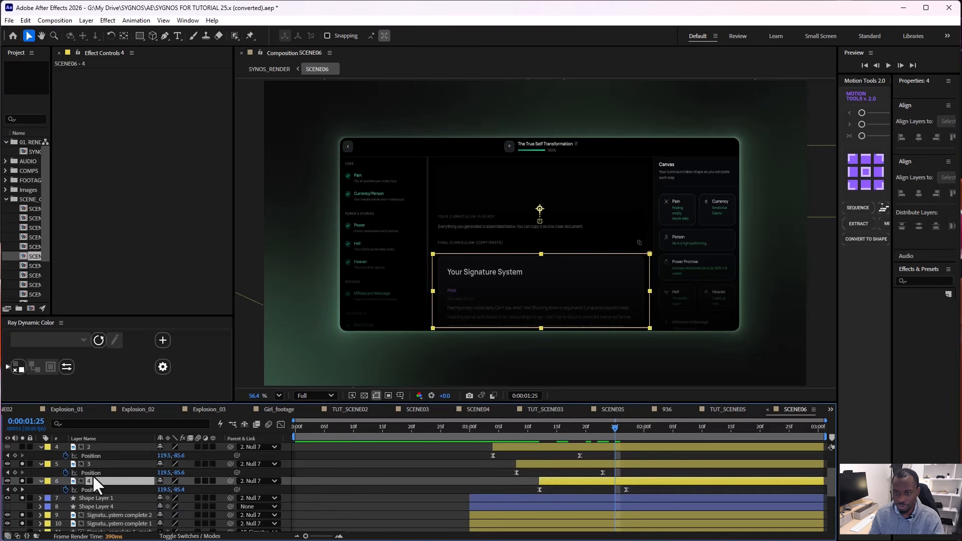
scroll(93, 470, "down", 1)
left_click(98, 448)
scroll(98, 452, "up", 1)
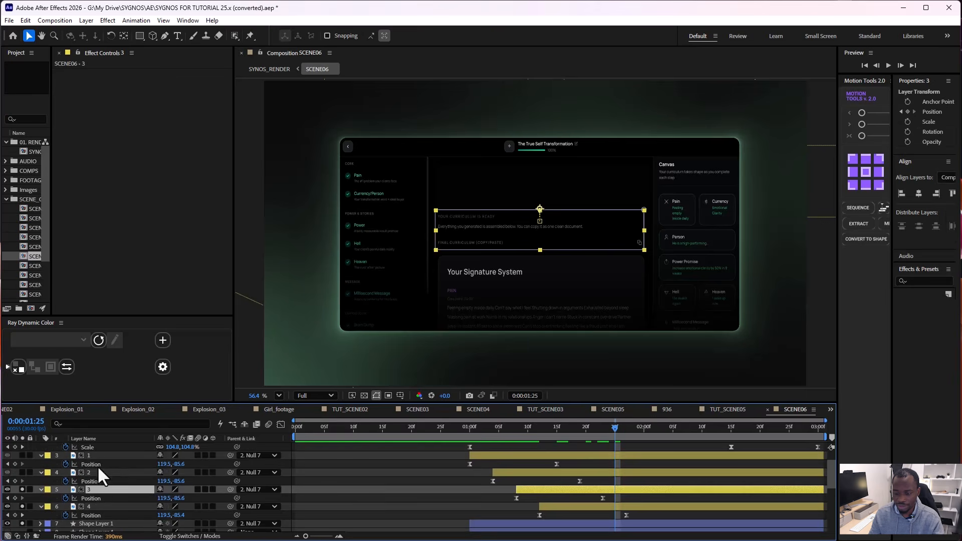
Step: Examine layer 1 and the parent Null 7, scrubbing to 0:00:01:28 to follow the null's position and scale animation
left_click(113, 454)
left_click_drag(500, 426, 570, 452)
scroll(125, 467, "up", 2)
left_click(115, 454)
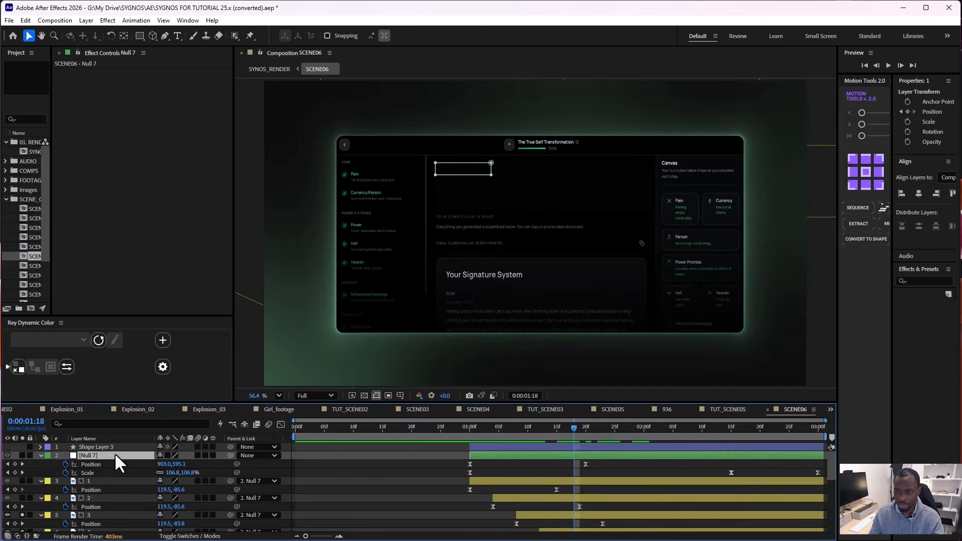
left_click_drag(529, 428, 630, 433)
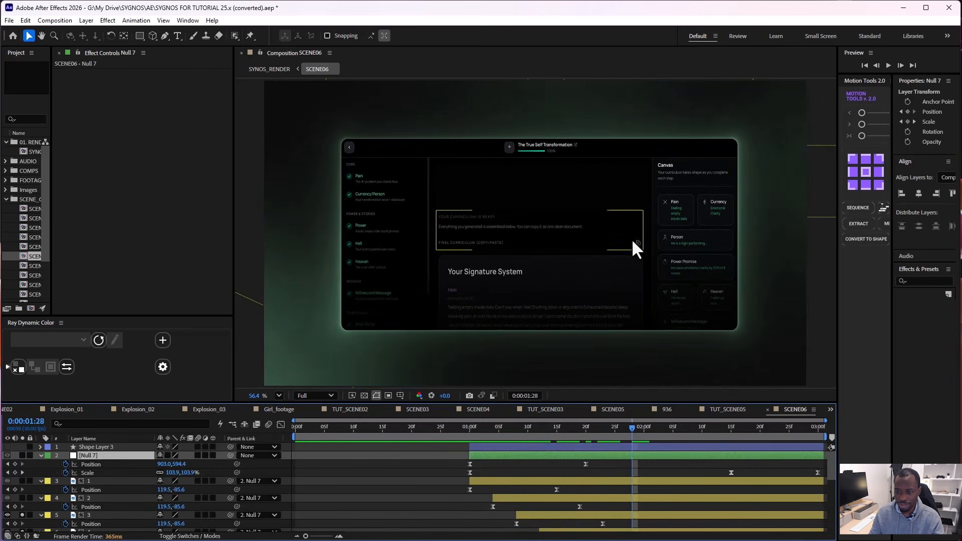
Step: Inspect the gradients layer's Gaussian Blur effects and the Tub Dis 2 adjustment layer above it
scroll(140, 478, "down", 5)
left_click(116, 473)
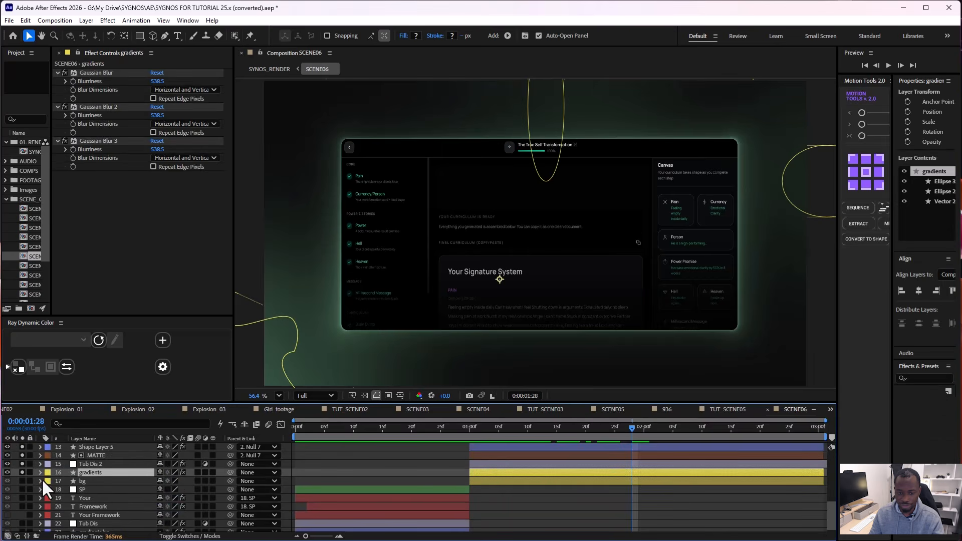
mouse_move(22, 463)
left_mouse_down()
mouse_move(23, 450)
mouse_move(22, 464)
left_mouse_up()
left_click(104, 472)
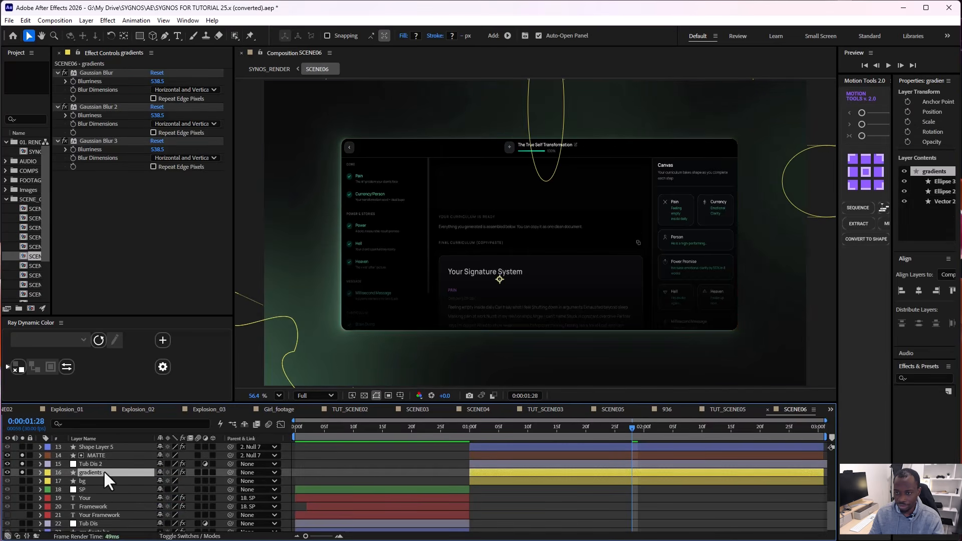
scroll(77, 478, "up", 2)
left_click(487, 515)
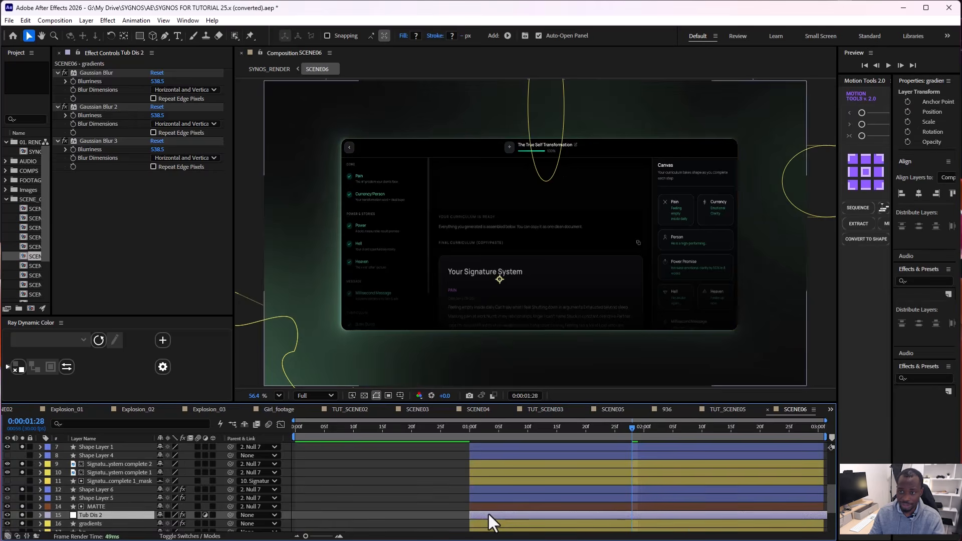
Step: Unsolo Tub Dis 2 and the panel content layers so only Shape Layer 5's glowing outline is isolated
scroll(488, 512, "down", 2)
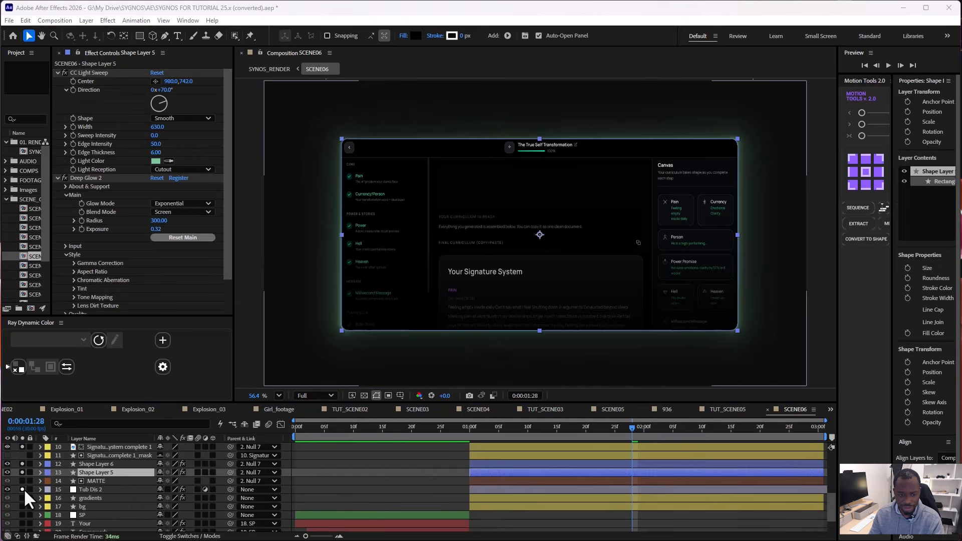
left_click(22, 488)
scroll(26, 466, "up", 3)
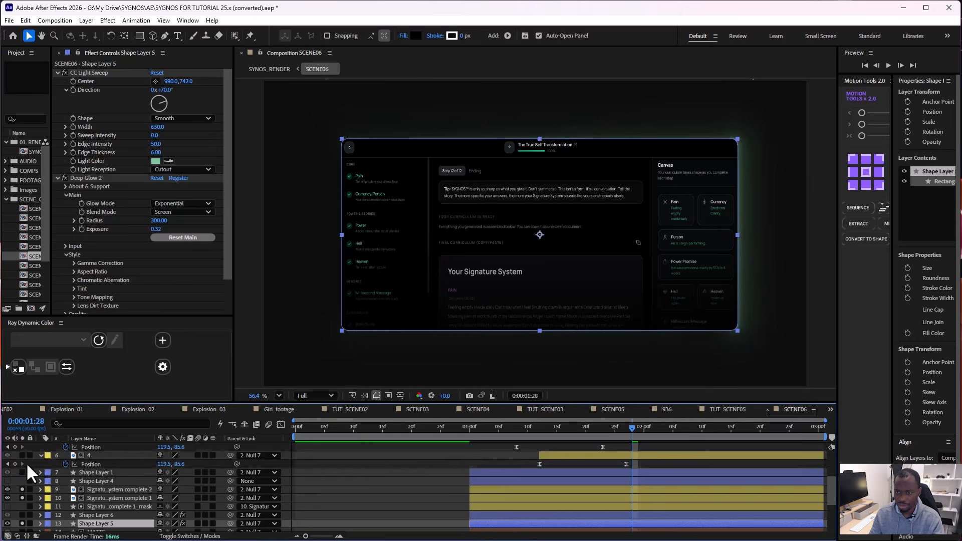
scroll(26, 461, "up", 3)
scroll(64, 501, "down", 3)
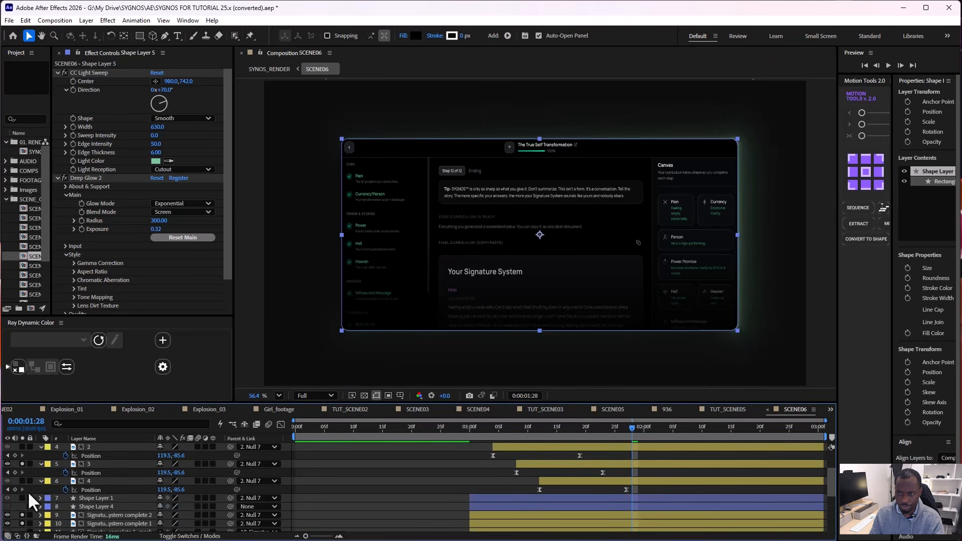
left_click_drag(22, 465, 22, 523)
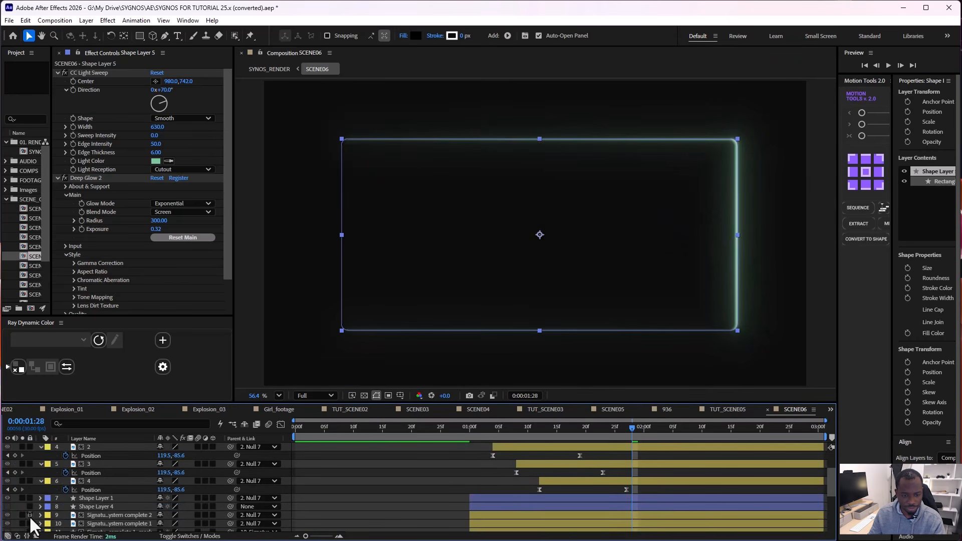
scroll(29, 511, "down", 2)
left_click(374, 490)
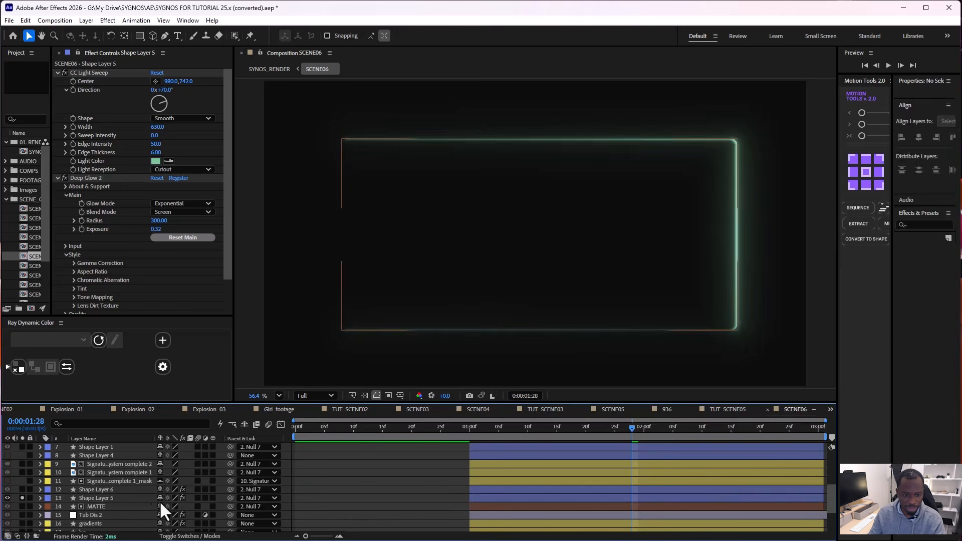
Step: Scrub through Shape Layer 5's Light Sweep and Deep Glow outline around 0:00:01:09 to 0:00:01:14, and unsolo the layer
left_click(120, 497)
mouse_move(568, 425)
left_mouse_down()
mouse_move(497, 425)
mouse_move(551, 426)
left_mouse_up()
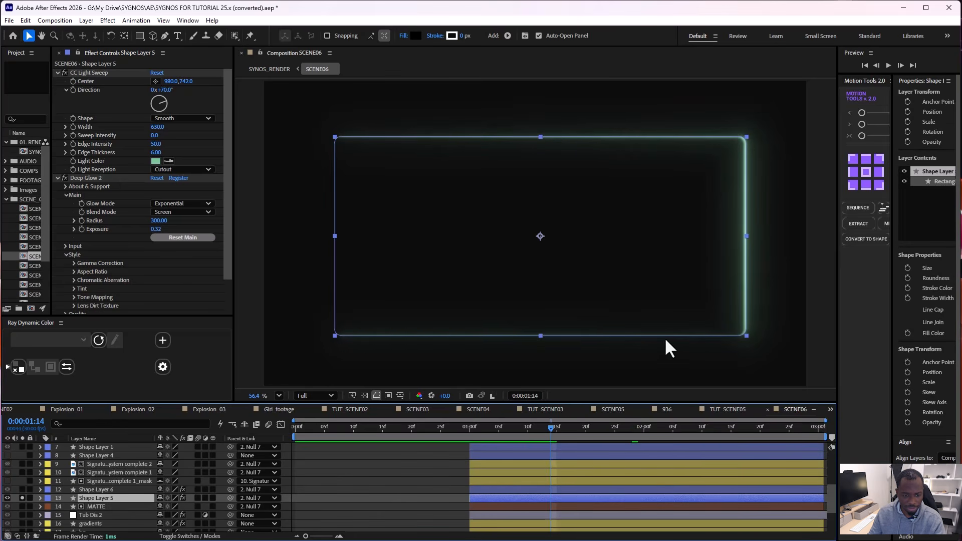
left_click_drag(491, 427, 556, 427)
left_click(410, 452)
left_click_drag(494, 424, 522, 424)
left_click(22, 497)
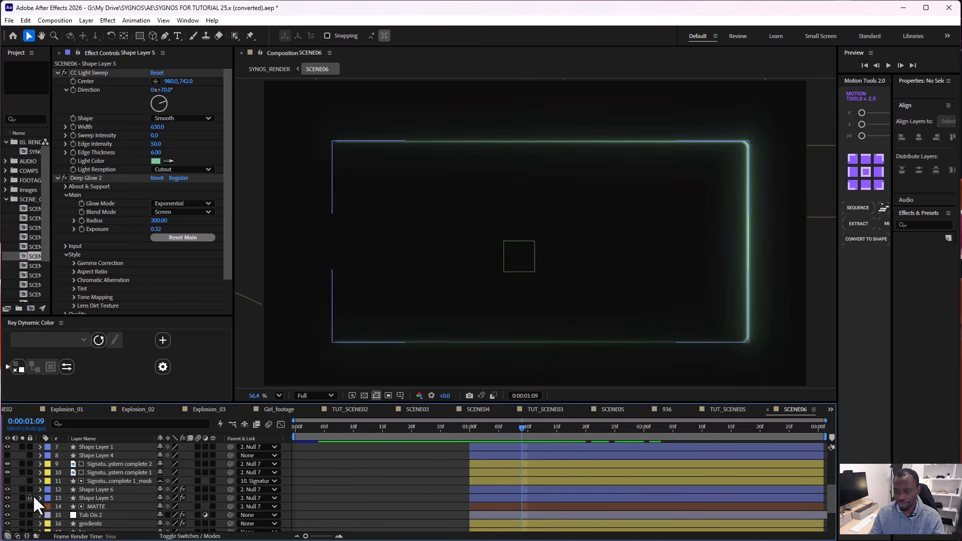
Step: Scrub the full SCENE06 composition to 0:00:03:00 to review Null 7's closing scale-down
mouse_move(521, 429)
left_mouse_down()
mouse_move(406, 424)
mouse_move(828, 429)
left_mouse_up()
scroll(748, 452, "up", 4)
left_click(755, 431)
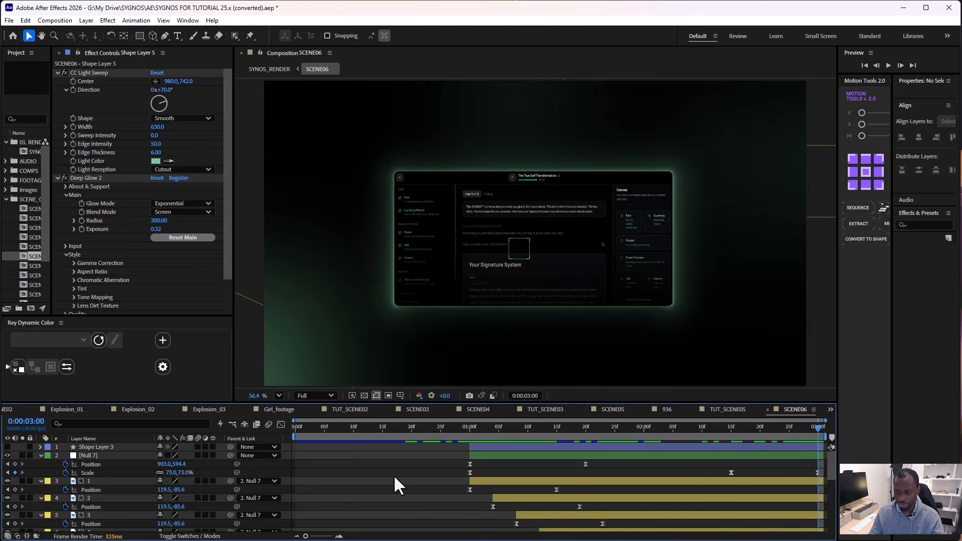
Step: Return to the SYNOS_RENDER composition, scrub to 0:00:23:24 and open SCENE07
key("Tab")
left_click(361, 467)
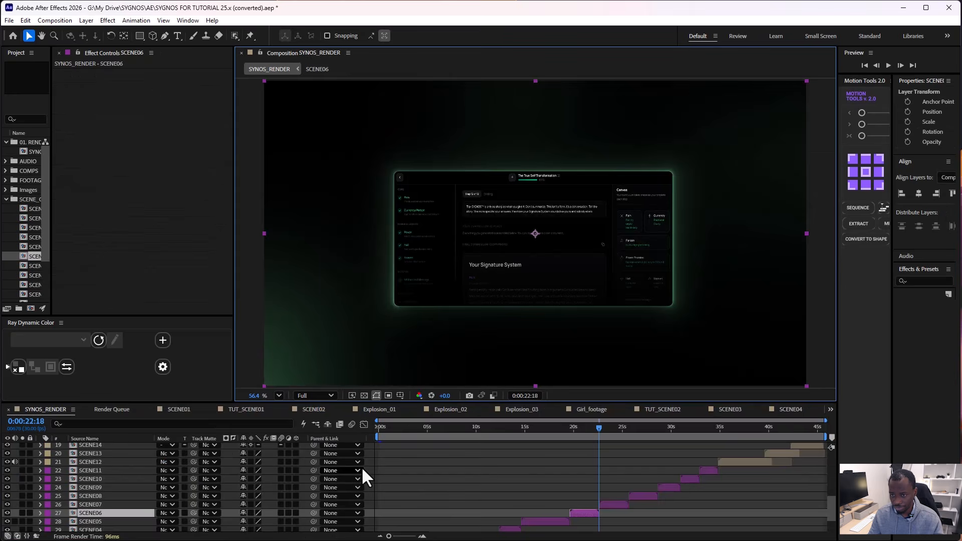
left_click_drag(586, 426, 609, 423)
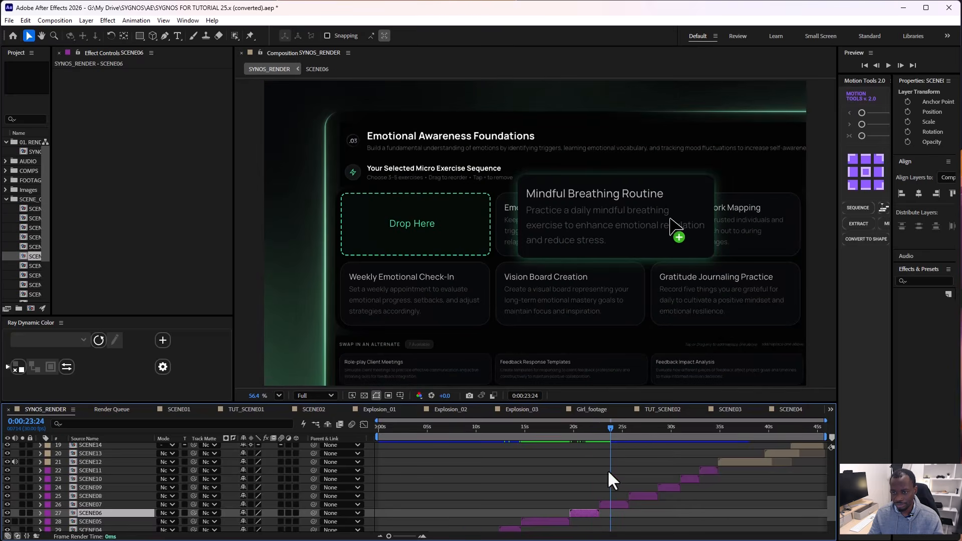
double_click(610, 503)
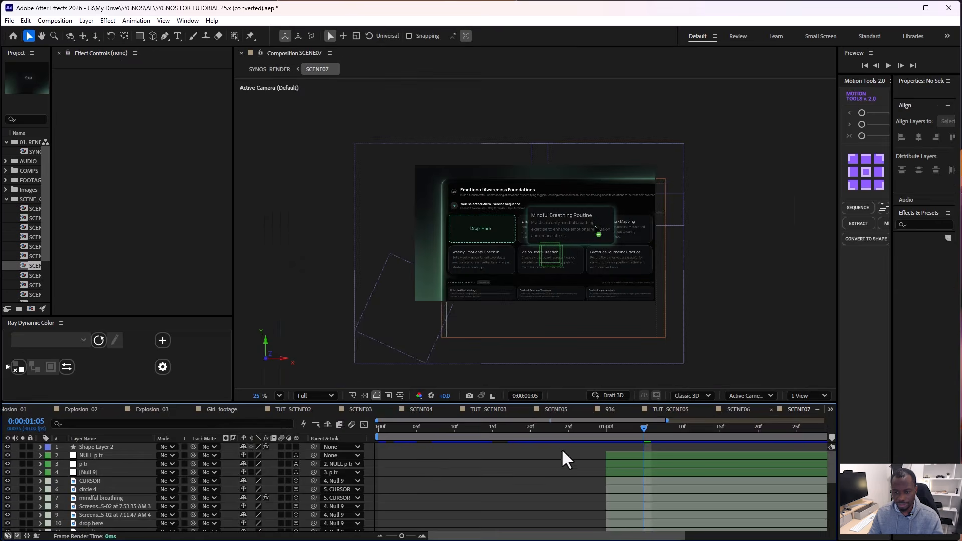
Step: Scrub SCENE07 to 0:00:01:02, fit the composition in the viewer and select the mindful breathing card to inspect its Drop Shadow
scroll(562, 451, "down", 5)
left_click_drag(377, 426, 622, 427)
key("shift+/")
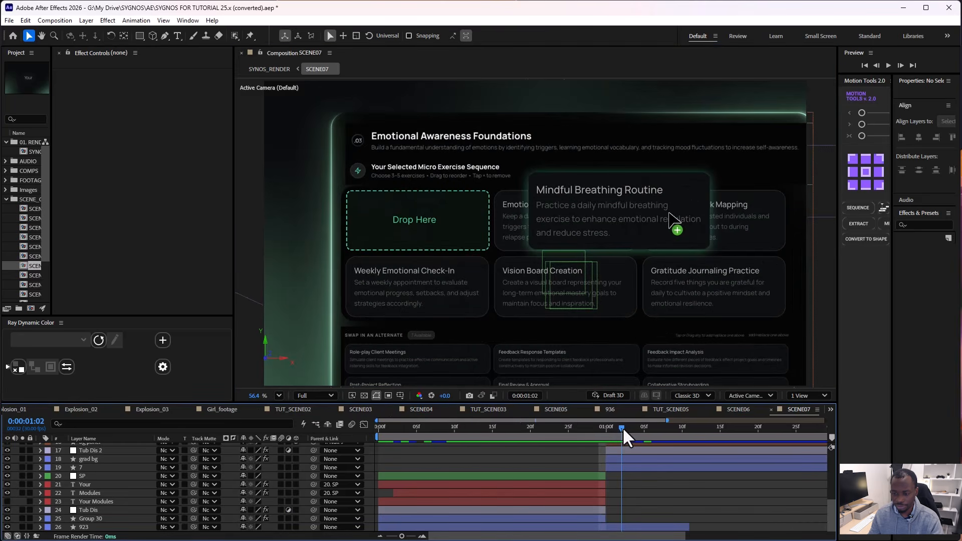
scroll(644, 446, "up", 5)
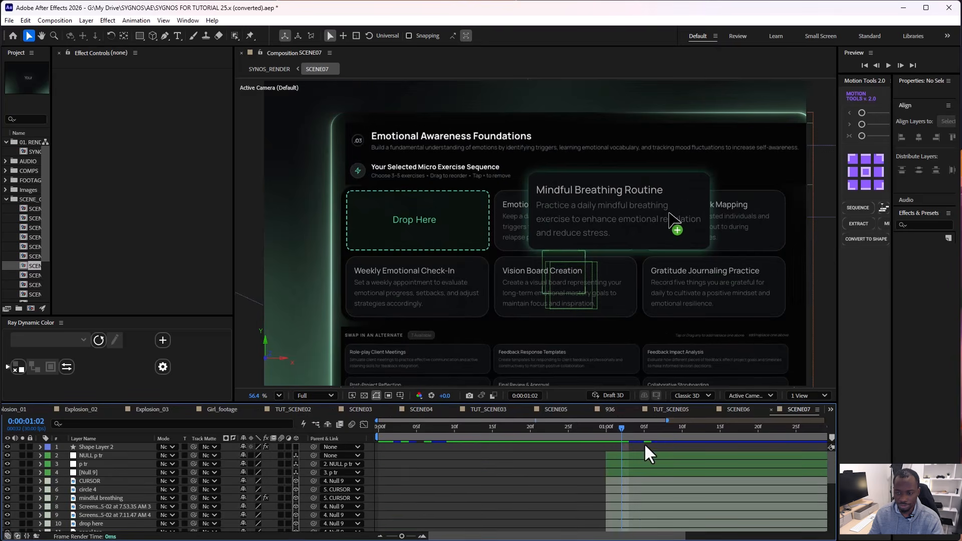
left_click(573, 206)
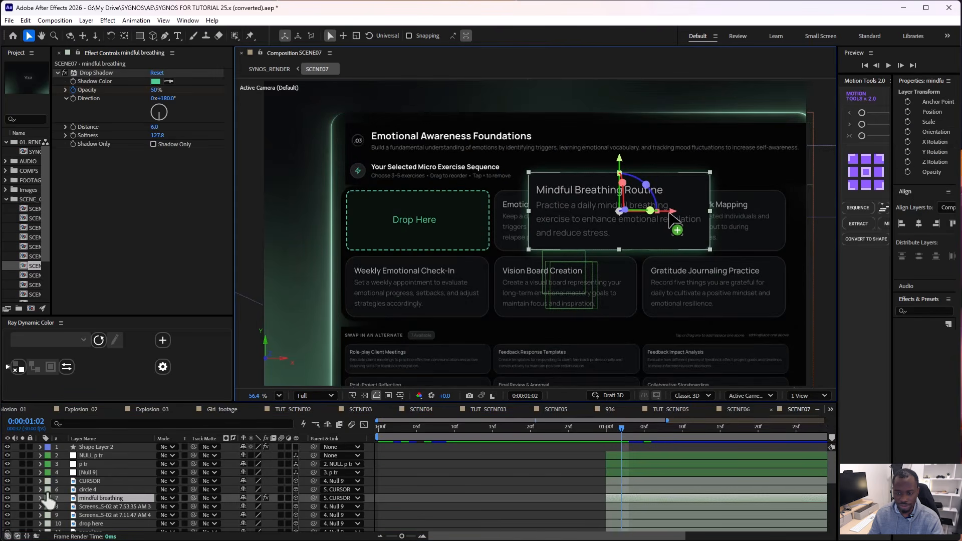
Step: Solo the mindful breathing layer, reveal its Drop Shadow Opacity keyframes and scrub to 0:00:01:19
left_click(22, 497)
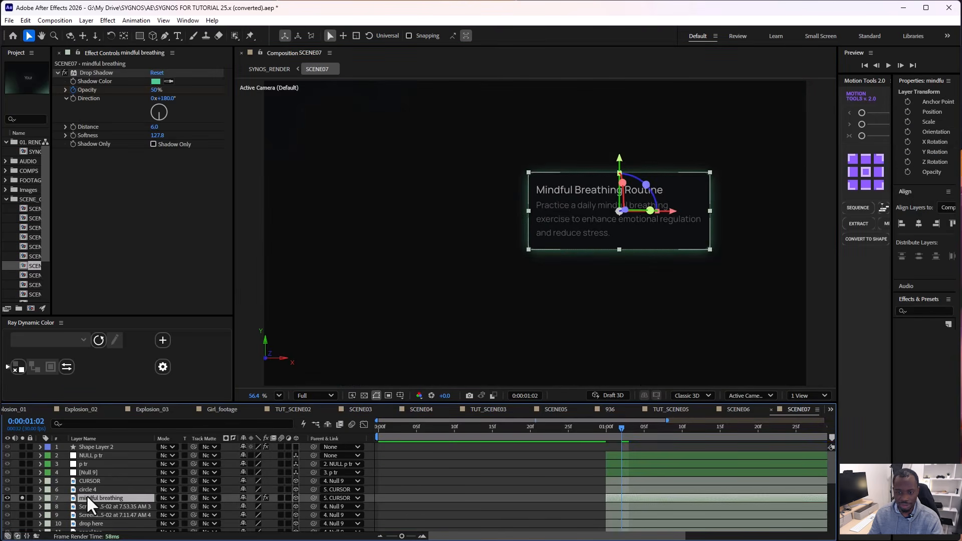
key("u")
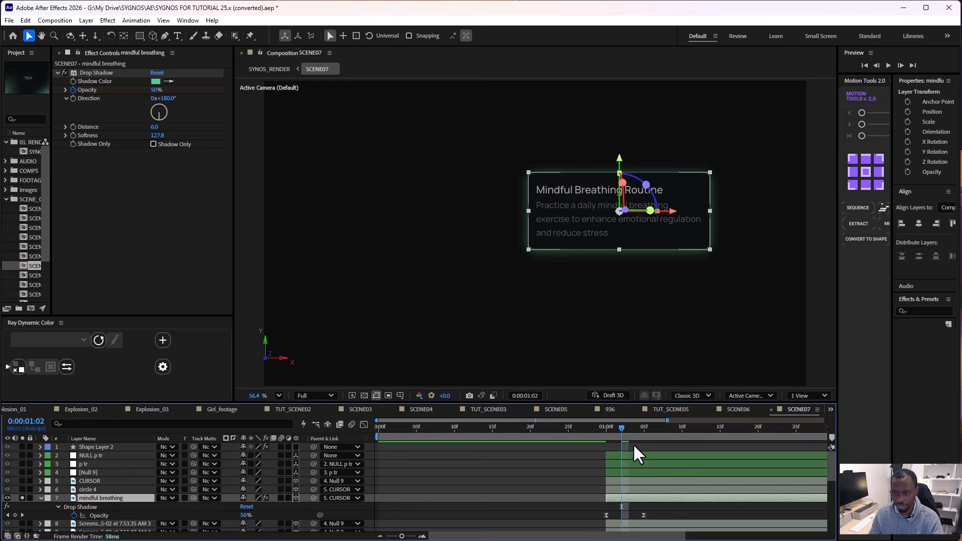
left_click_drag(622, 431, 750, 424)
key("minus")
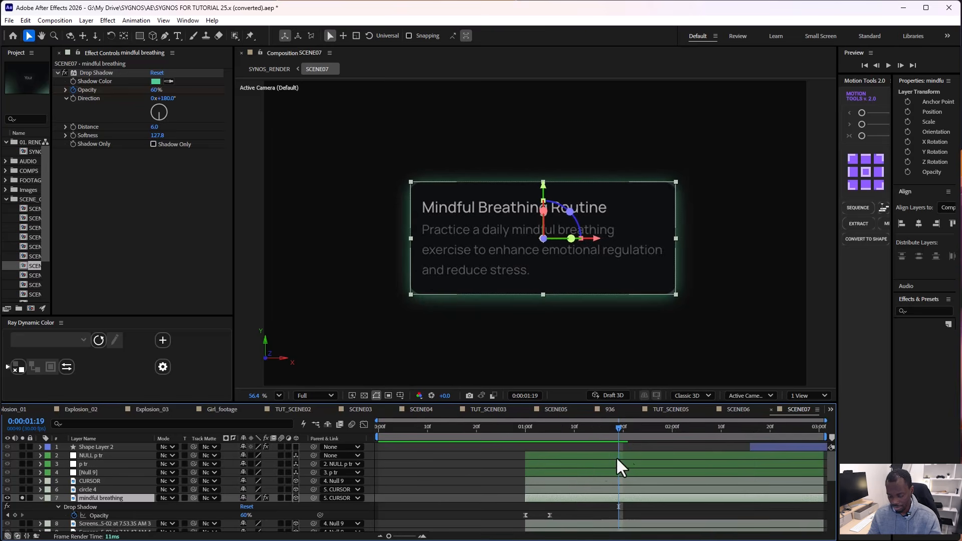
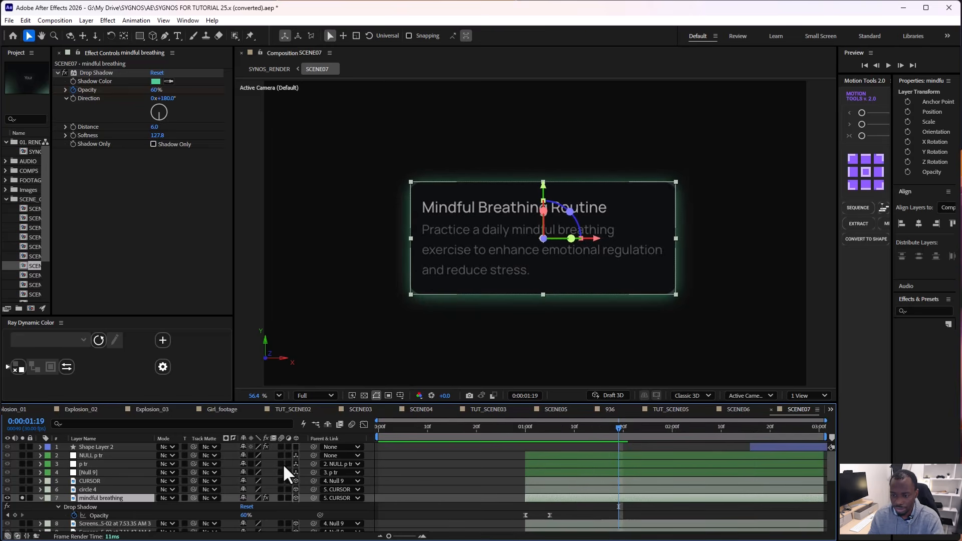
Step: Solo the CURSOR layer with the card, reveal its Position and Scale keyframes and scrub to 0:00:01:15
left_click(89, 480)
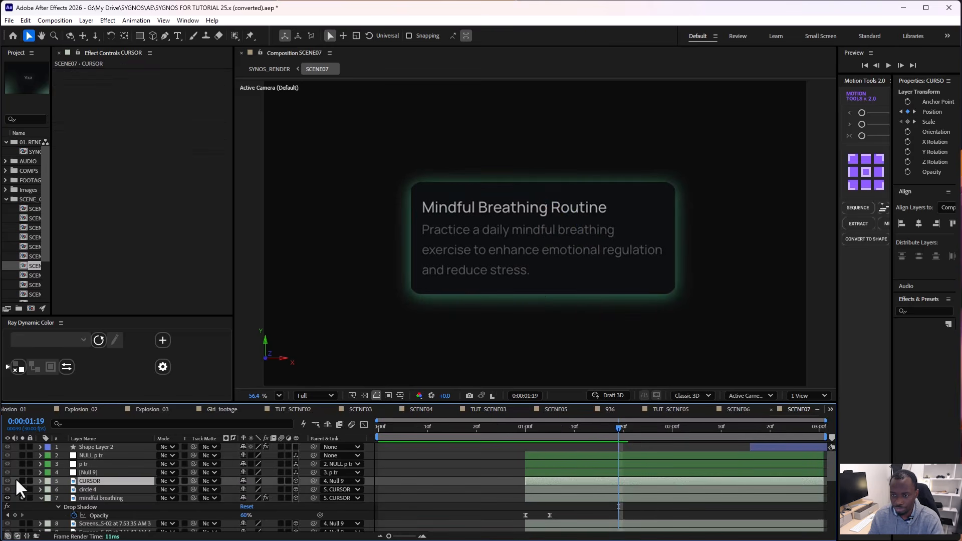
left_click(22, 481)
left_click(482, 482)
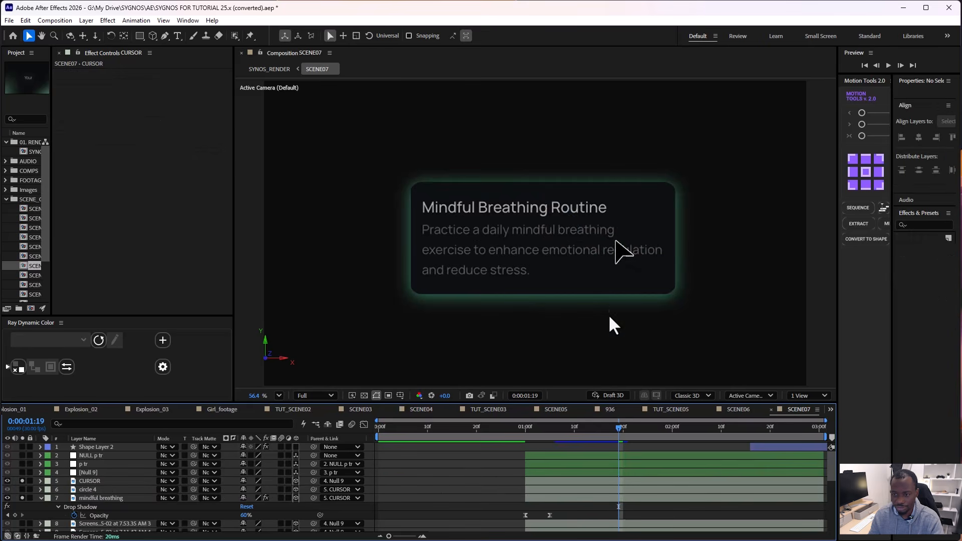
left_click(95, 480)
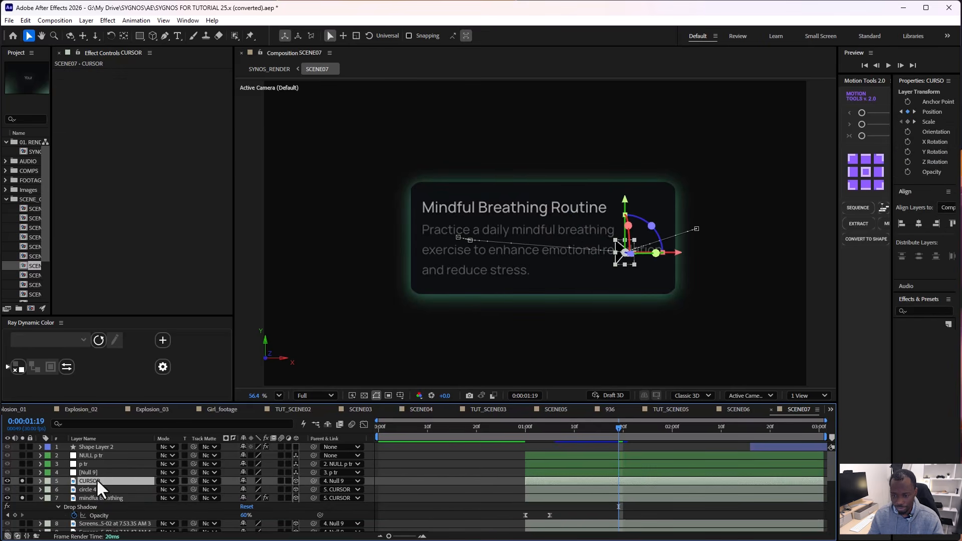
key("u")
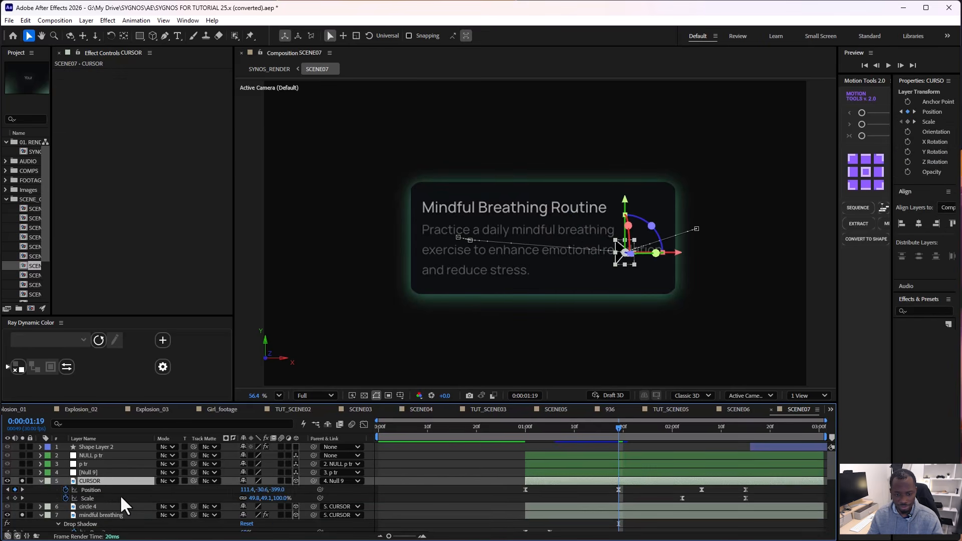
scroll(105, 465, "down", 3)
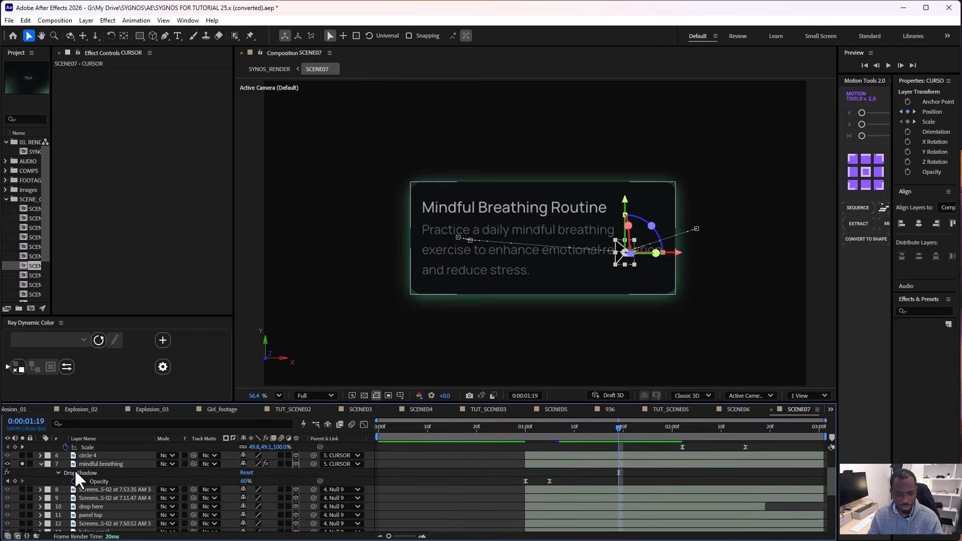
left_click_drag(532, 431, 597, 422)
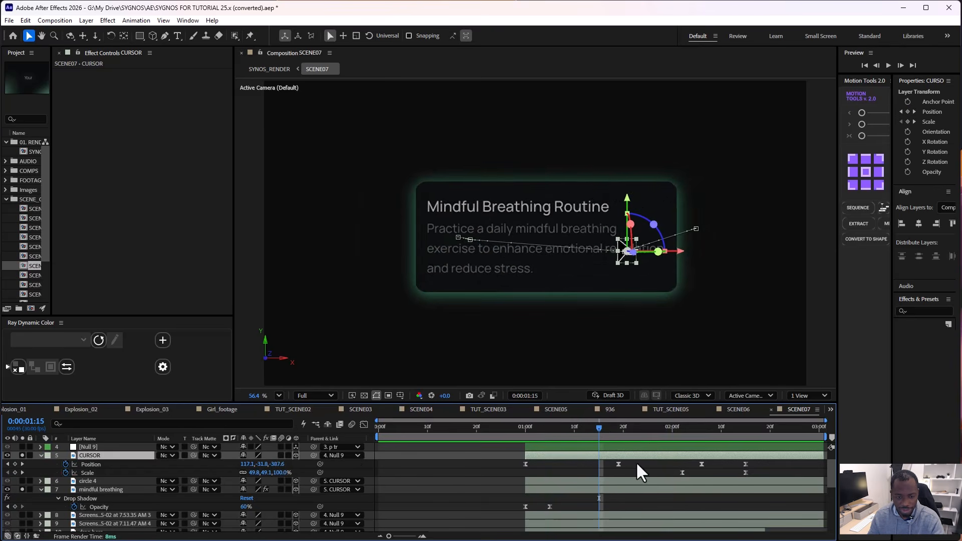
Step: Inspect the speed graph of CURSOR's Position keyframes and its motion path at 100% zoom
scroll(636, 255, "up", 3)
scroll(646, 259, "up", 1)
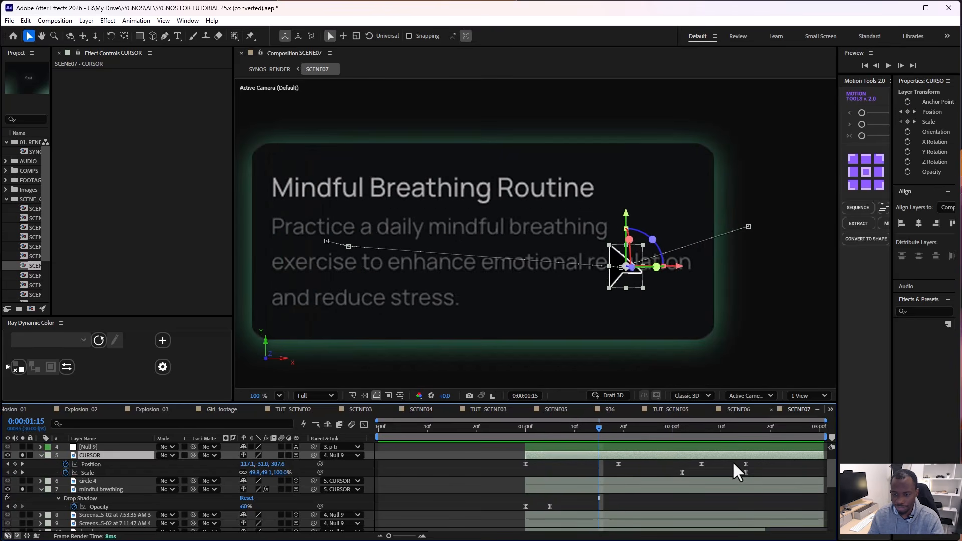
left_click_drag(753, 459, 507, 466)
left_click(364, 425)
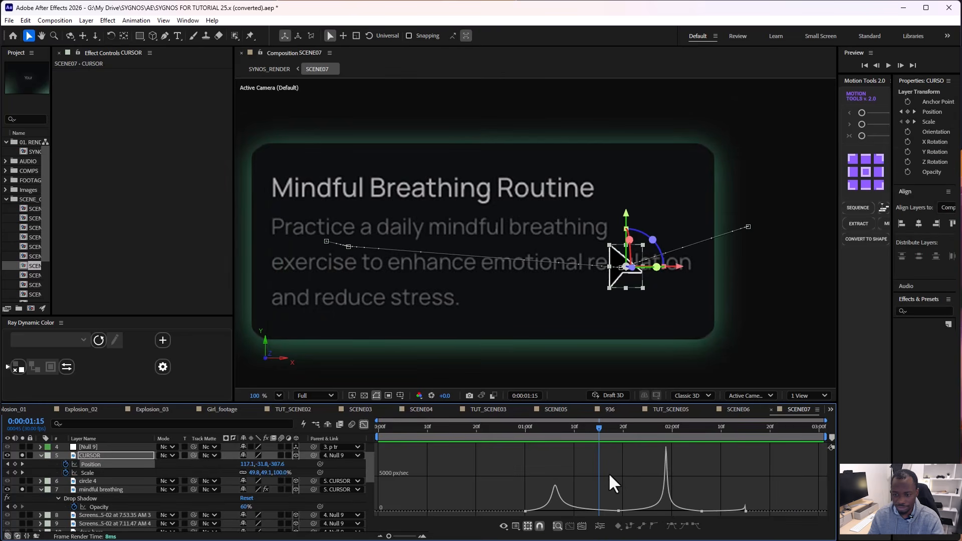
left_click(363, 425)
left_click(348, 247)
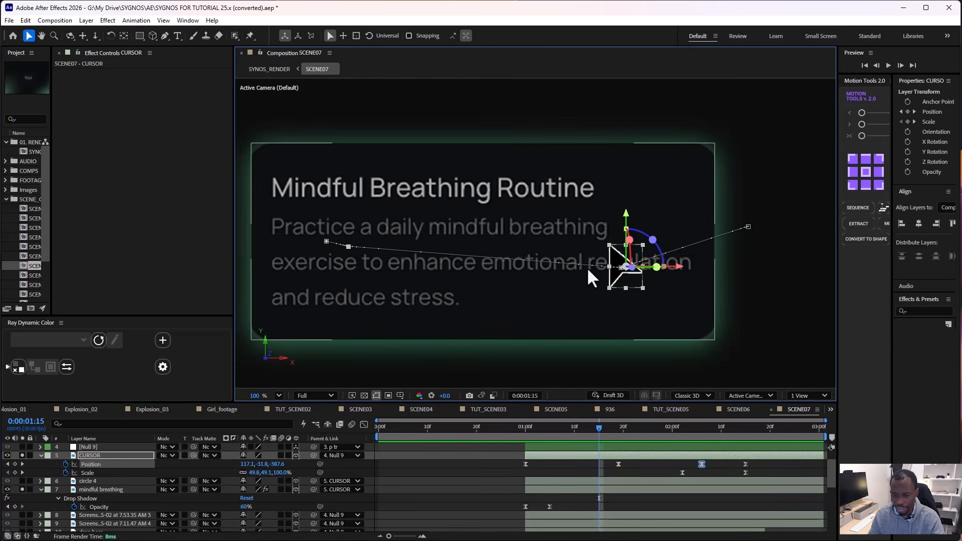
Step: Show SCENE07 in two views and scrub to 0:00:02:06 to examine CURSOR's depth movement from the Top view
left_click(801, 395)
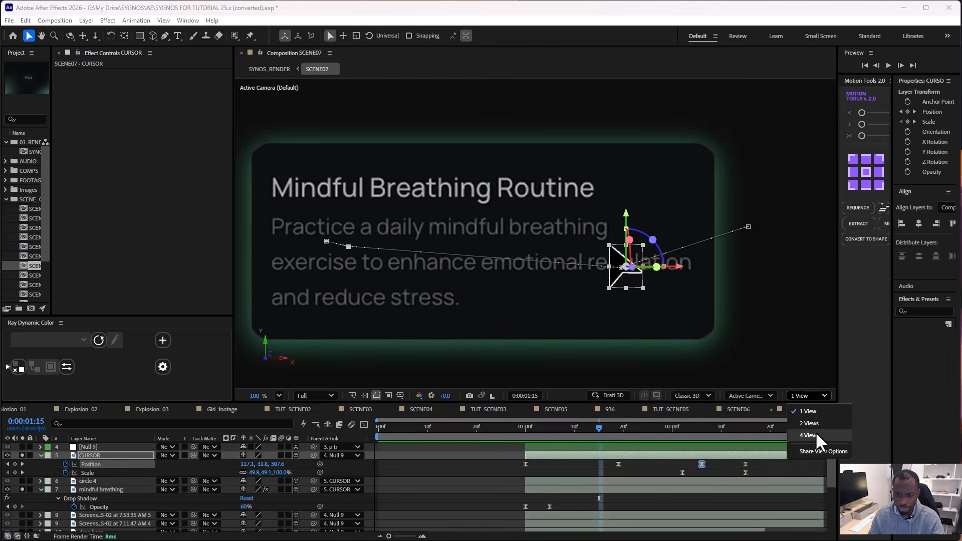
left_click(813, 422)
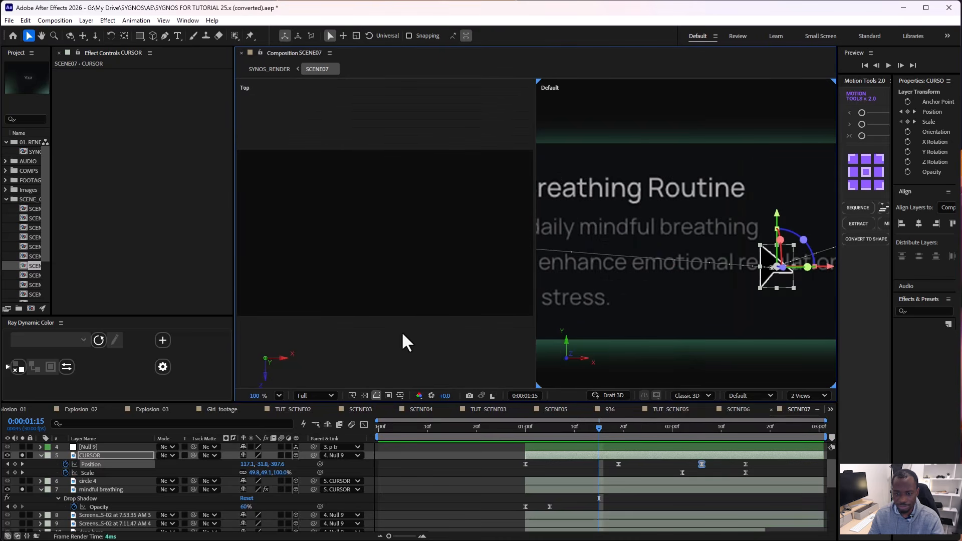
left_click(355, 365)
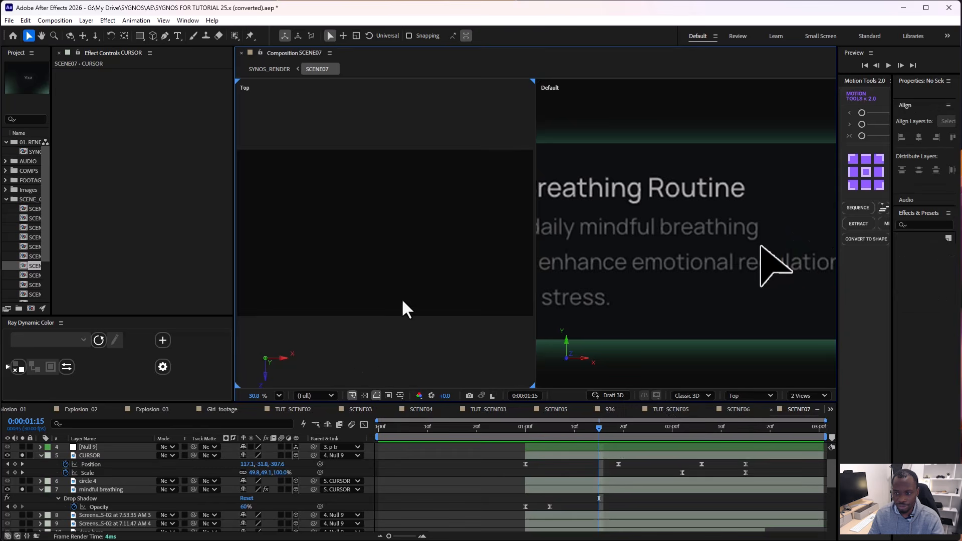
scroll(399, 301, "down", 4)
scroll(393, 353, "up", 2)
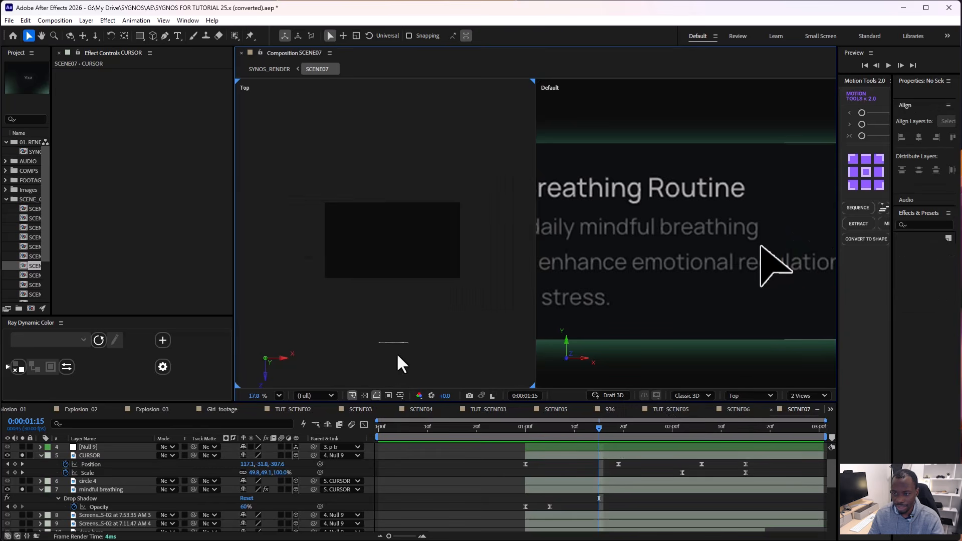
scroll(401, 363, "up", 1)
left_click(605, 454)
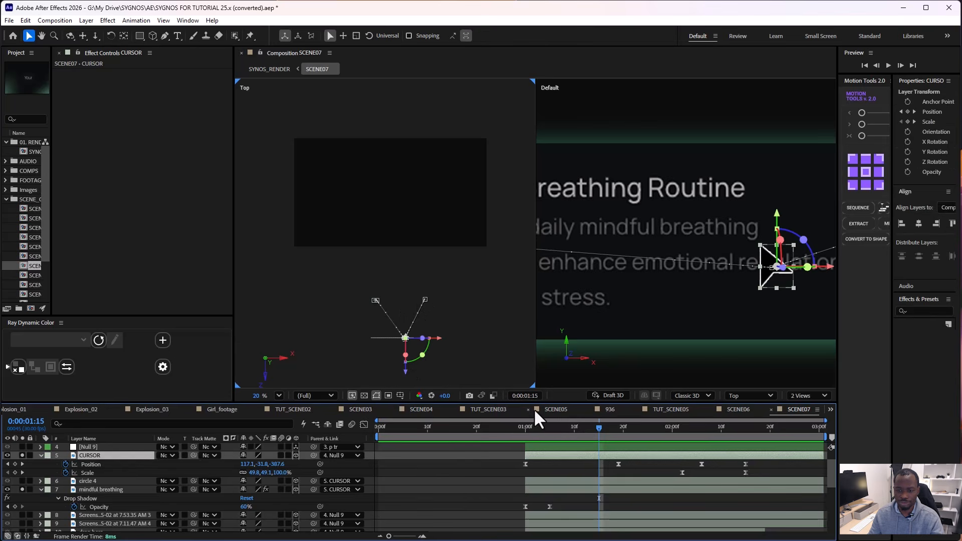
left_click_drag(564, 425, 701, 428)
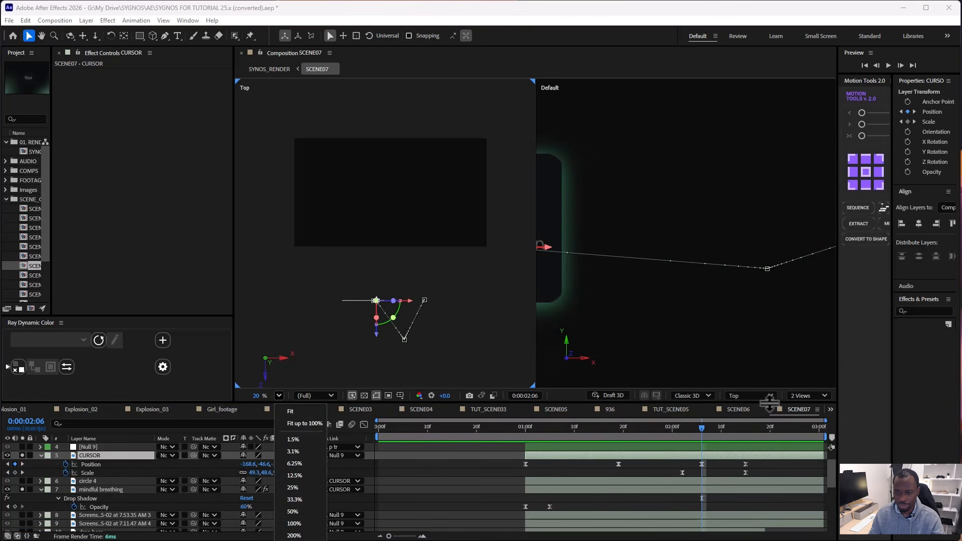
Step: Restore a single fitted view of SCENE07 and scrub the card's drop to 0:00:02:19 with all layers unsoloed
left_click(809, 395)
left_click(809, 411)
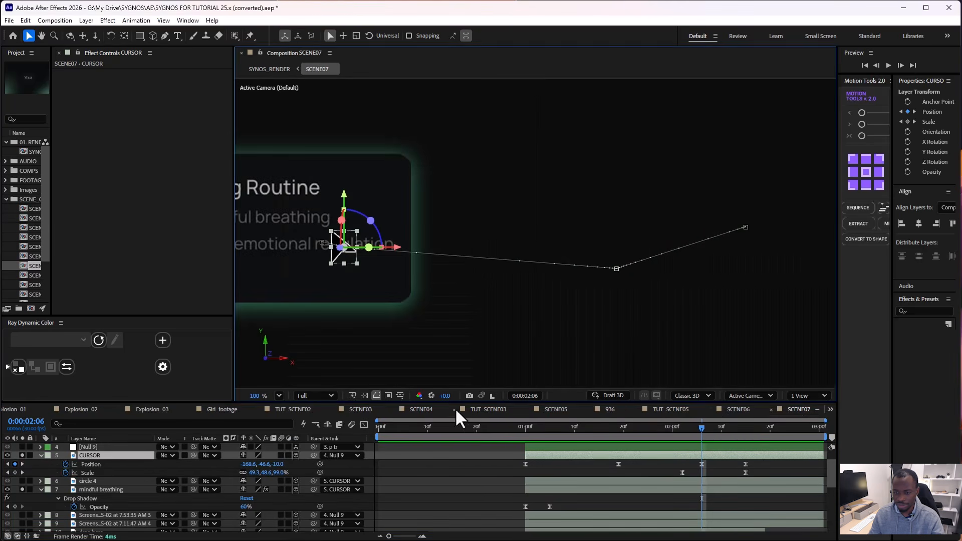
left_click(279, 395)
left_click(285, 411)
left_click_drag(576, 430, 735, 429)
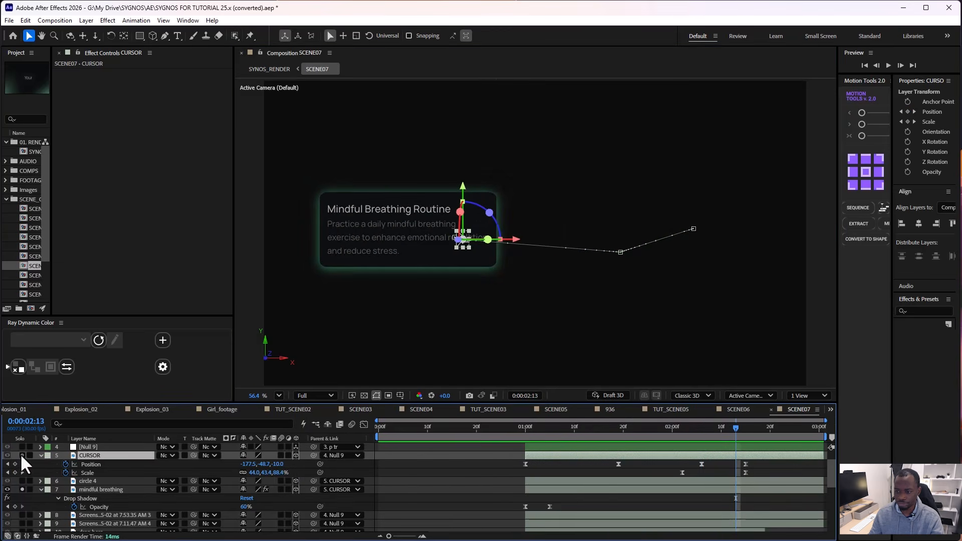
left_click_drag(525, 426, 764, 428)
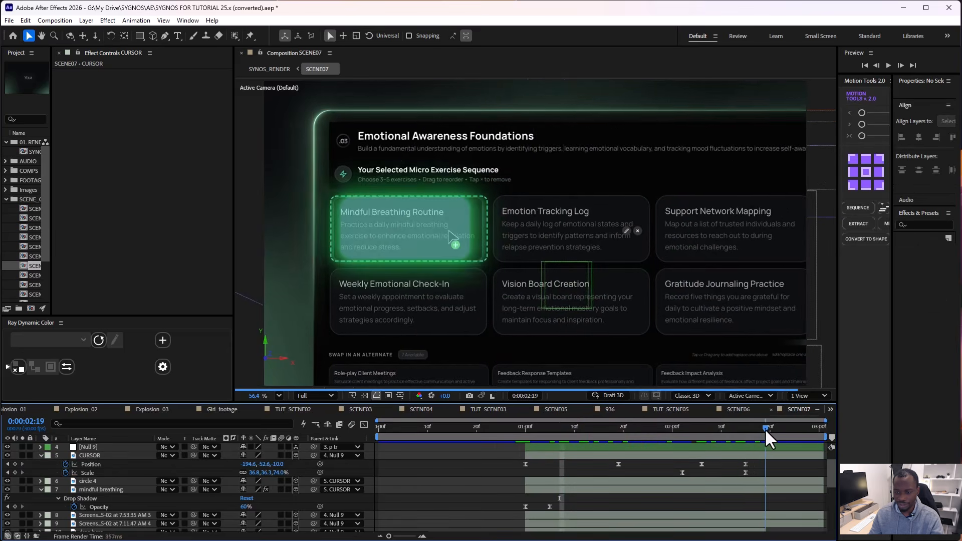
Step: Solo Shape Layer 2 to examine its Deep Glow flash and Scale and Opacity keyframes near 0:00:02:17, and unsolo it
key("ctrl+v")
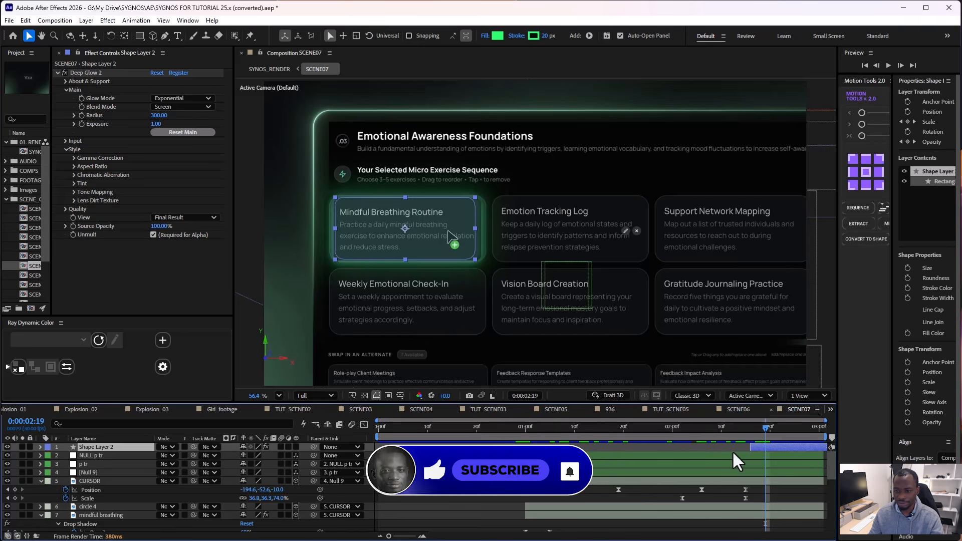
left_click(22, 446)
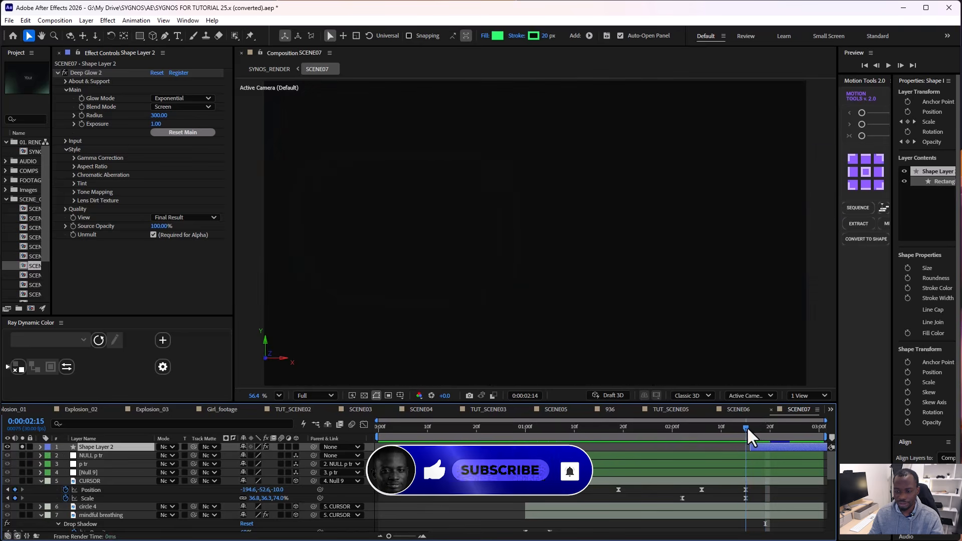
mouse_move(765, 429)
left_mouse_down()
mouse_move(747, 427)
mouse_move(780, 428)
mouse_move(719, 428)
mouse_move(789, 427)
mouse_move(755, 428)
left_mouse_up()
key("u")
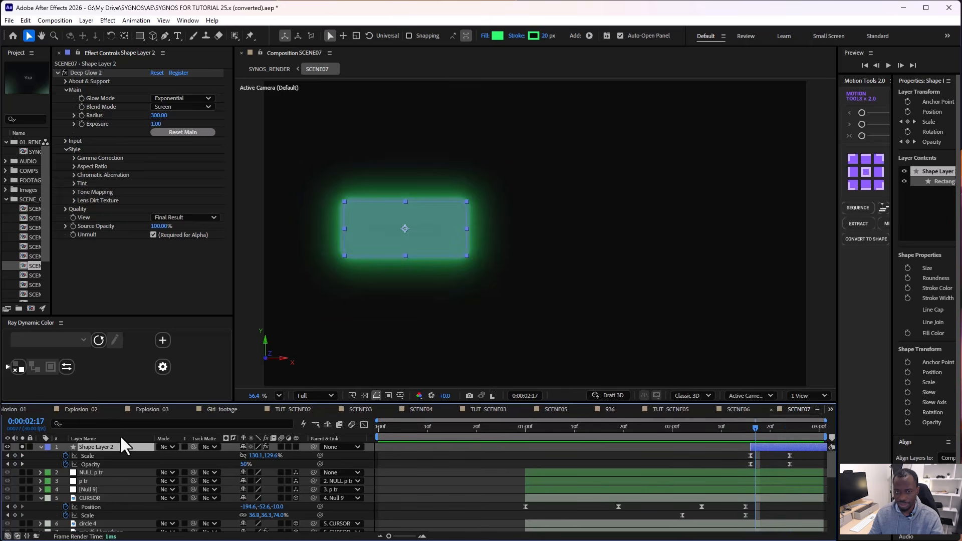
left_click(40, 448)
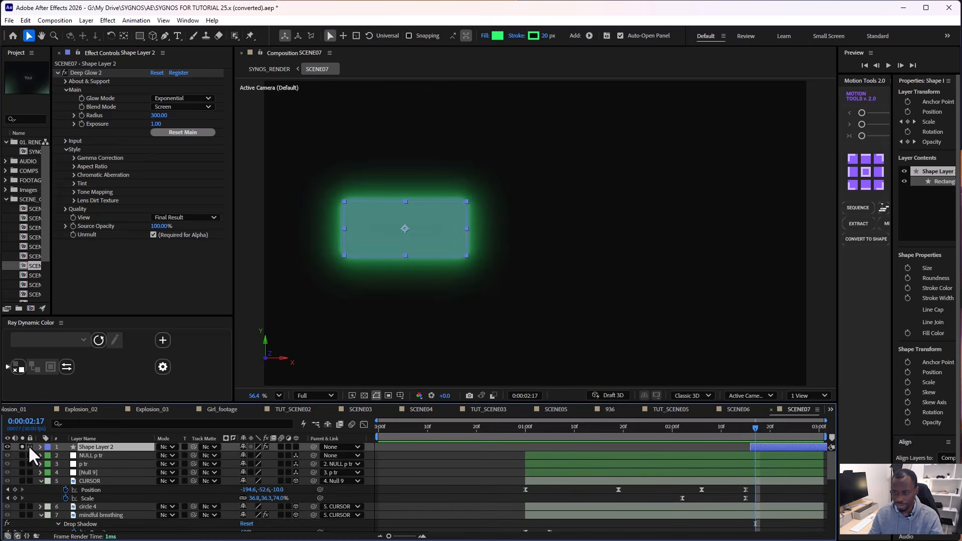
left_click(568, 430)
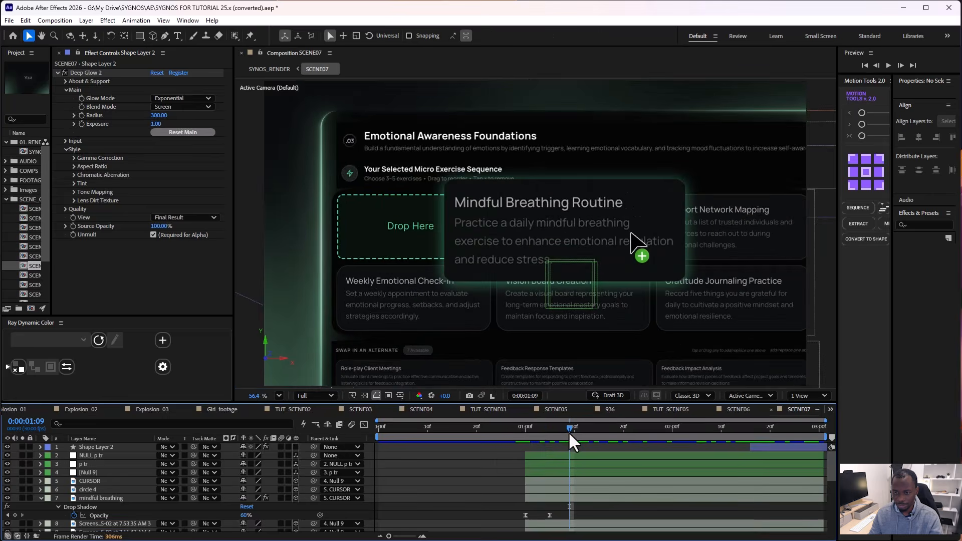
Step: Return to the SYNOS_RENDER composition, scrub to 0:00:26:29 and open SCENE08
key("Tab")
left_click(515, 430)
left_click_drag(612, 427, 641, 424)
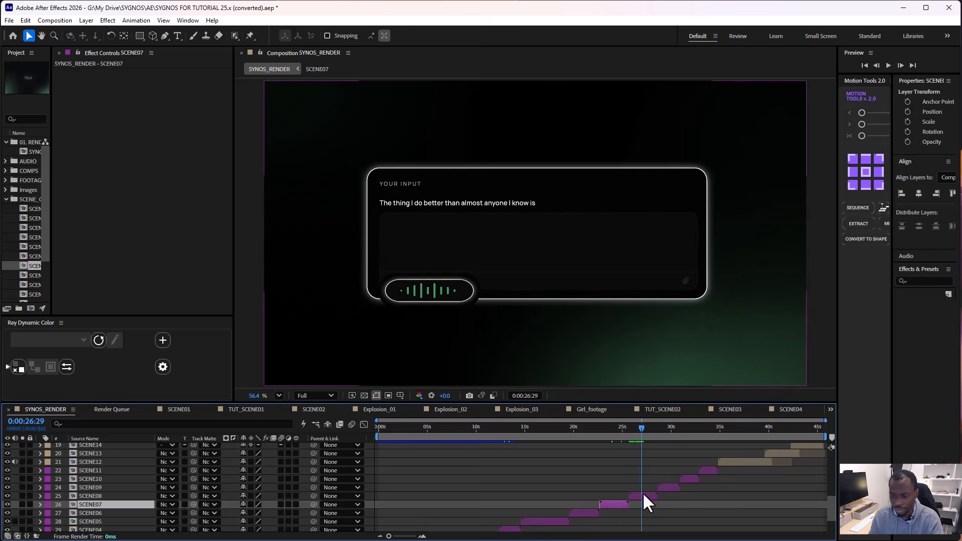
double_click(643, 495)
Step: Fit SCENE08 in the viewer without the grid at Full resolution, and scrub to 0:00:01:13
scroll(507, 467, "down", 3)
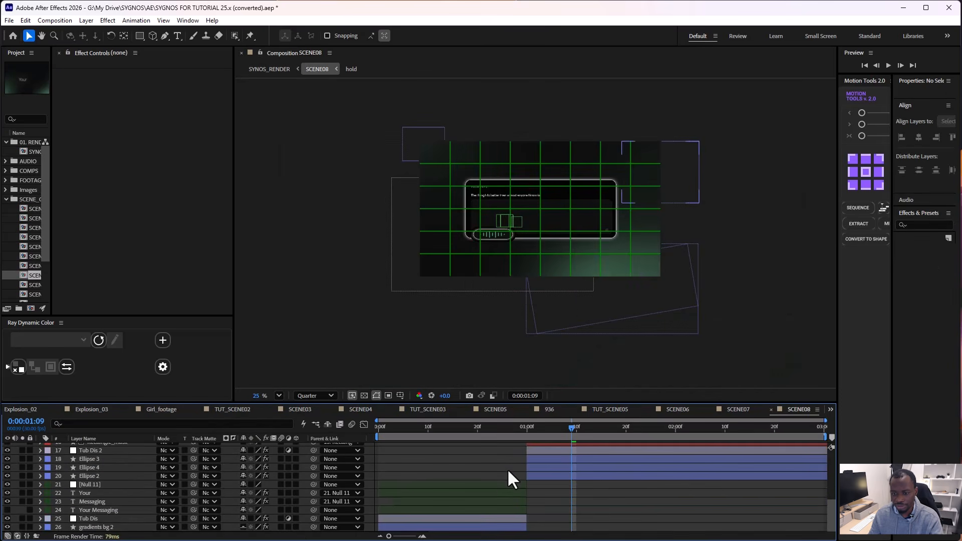
key("shift+/")
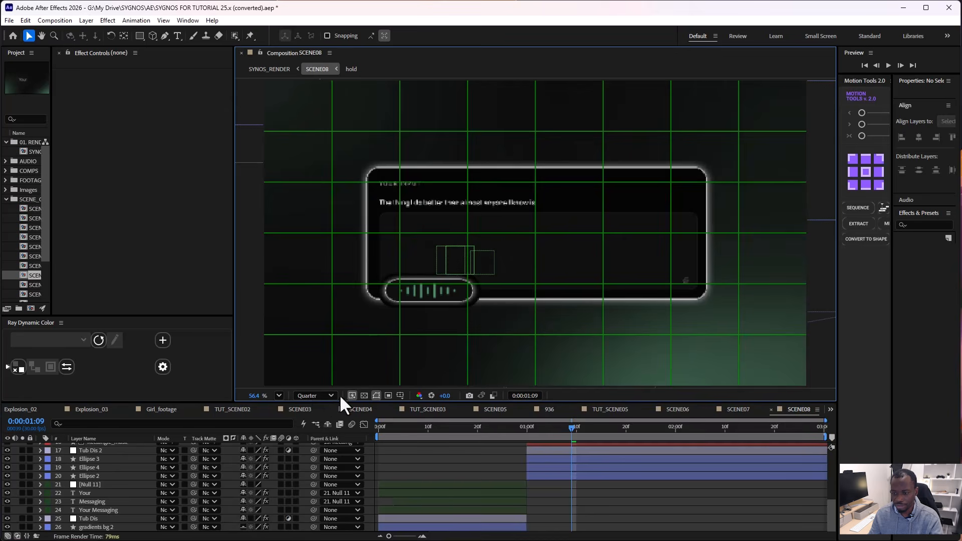
key("alt+'")
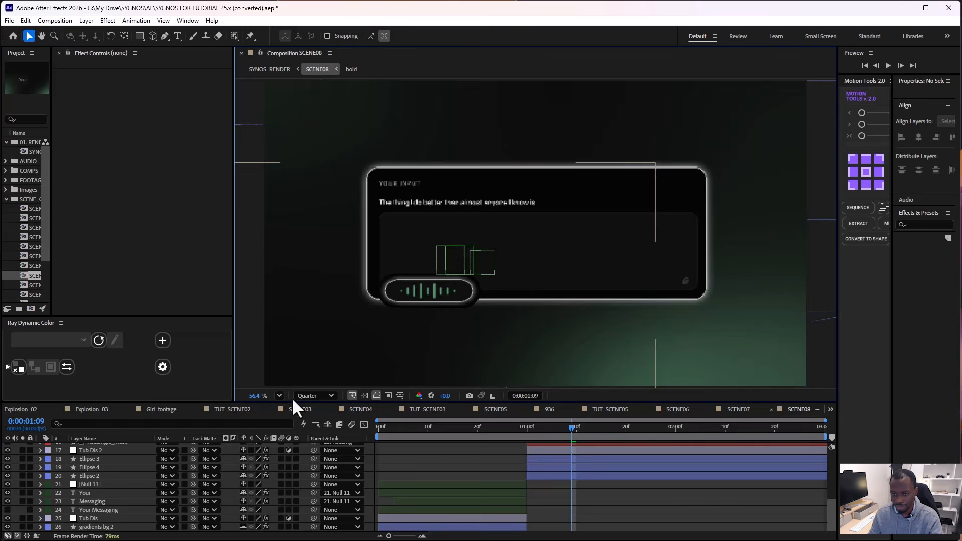
left_click(308, 395)
left_click(311, 425)
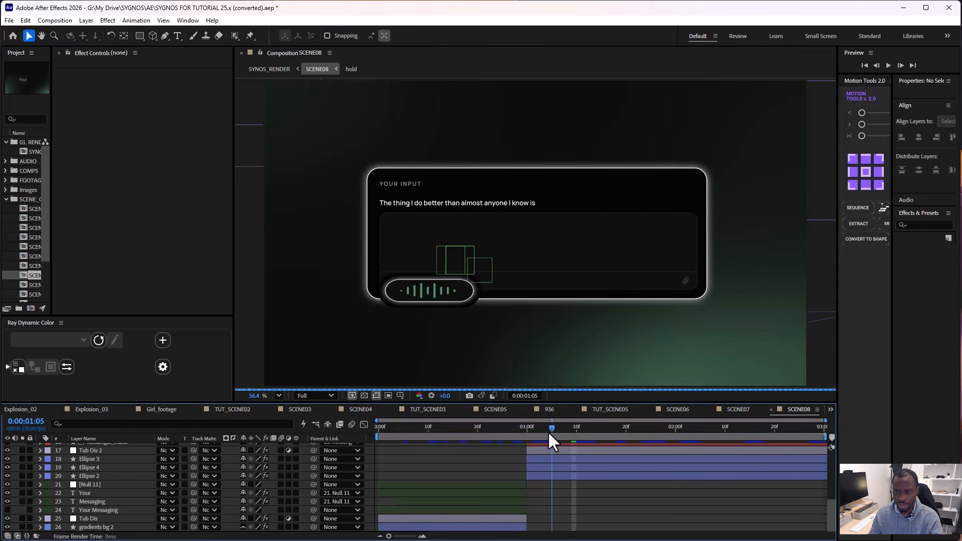
left_click_drag(548, 429, 590, 434)
Step: Locate the steerors precomposition among SCENE08's layers and open it
scroll(561, 442, "up", 5)
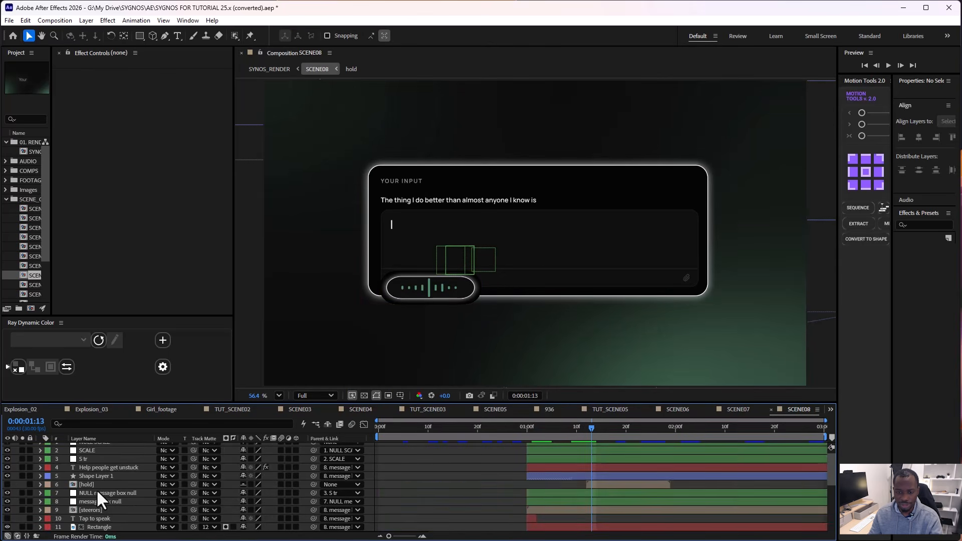
left_click(87, 483)
scroll(81, 494, "up", 1)
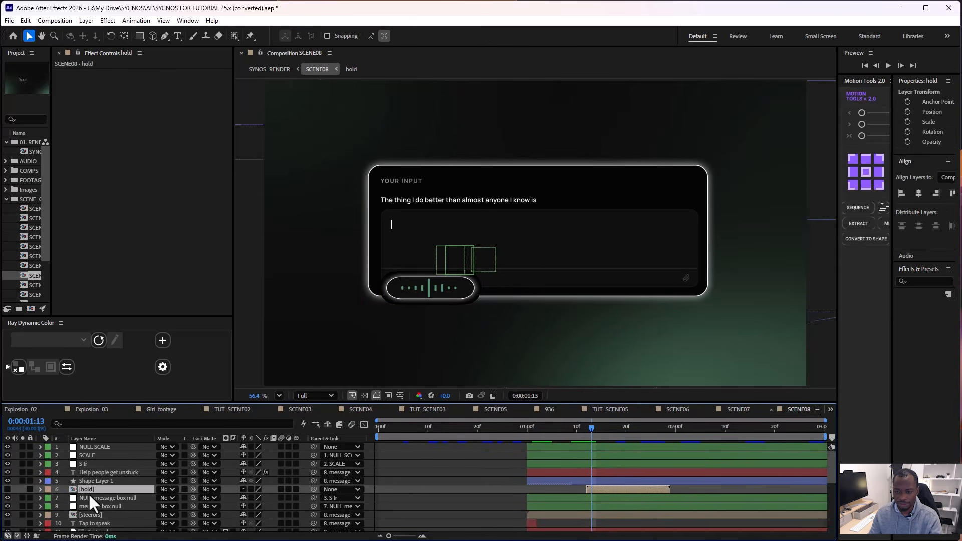
left_click(92, 512)
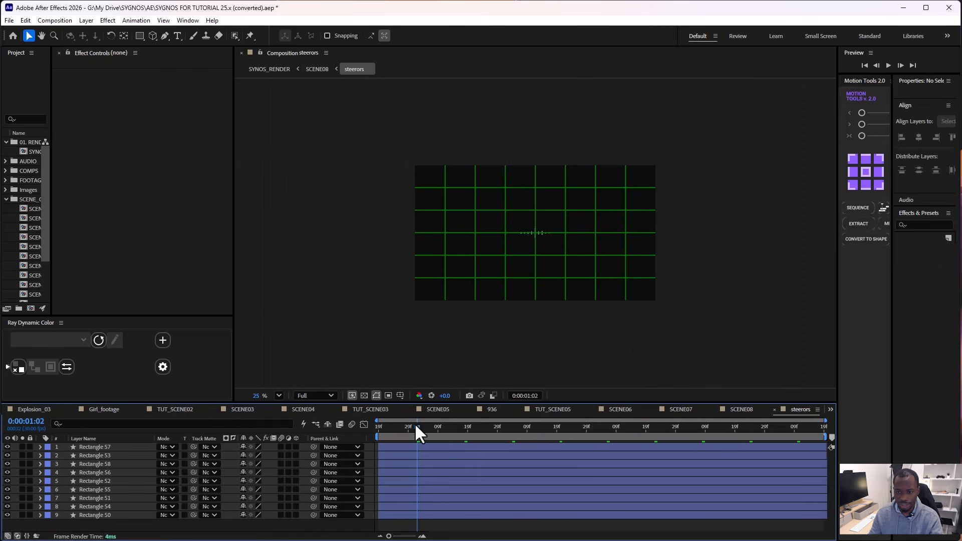
Step: Turn off the grid, fit the steerors composition in the viewer and play it back
mouse_move(416, 427)
left_mouse_down()
mouse_move(384, 426)
mouse_move(414, 427)
left_mouse_up()
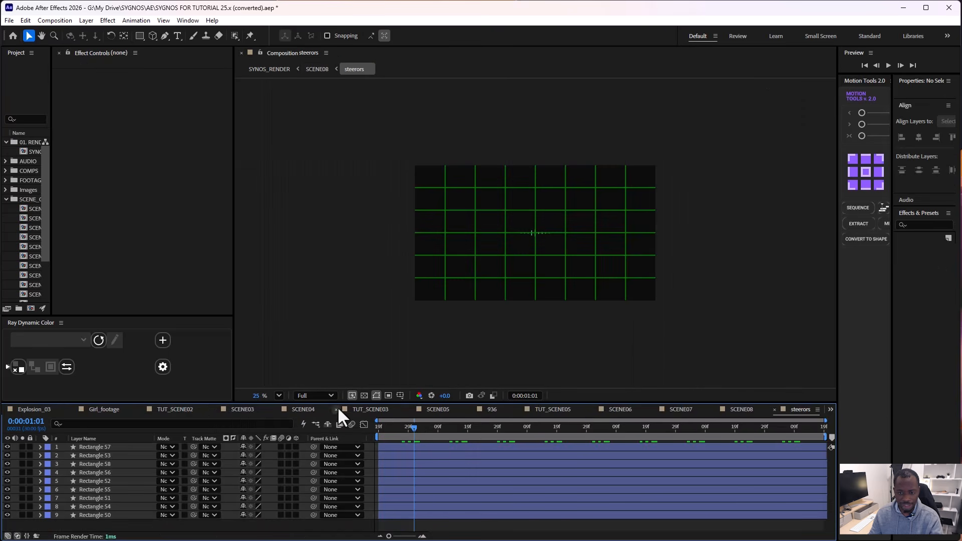
left_click(399, 395)
left_click(415, 419)
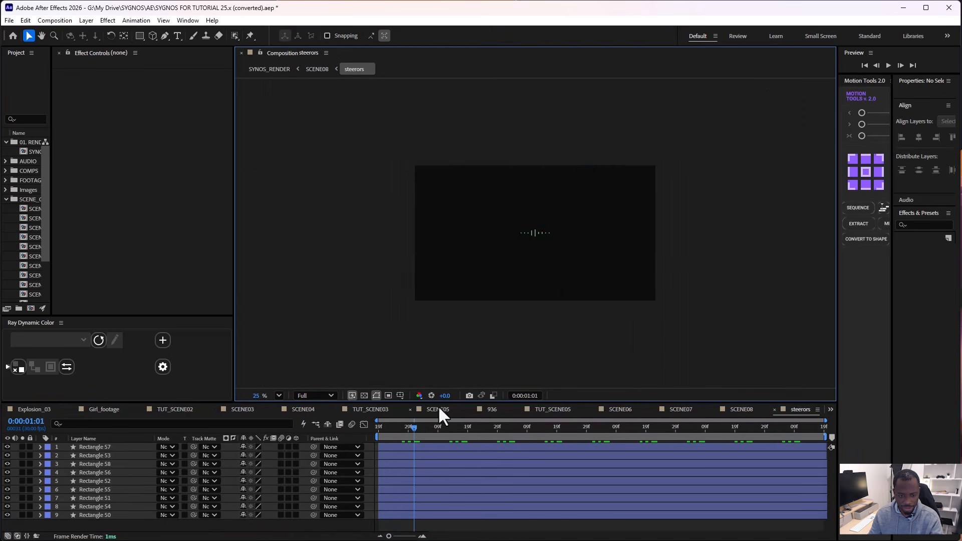
key("shift+slash")
key("space")
Step: Select all nine Rectangle layers, reveal their Scale keyframes, and scrub to 0:00:01:00
left_click(95, 514)
left_click(100, 497)
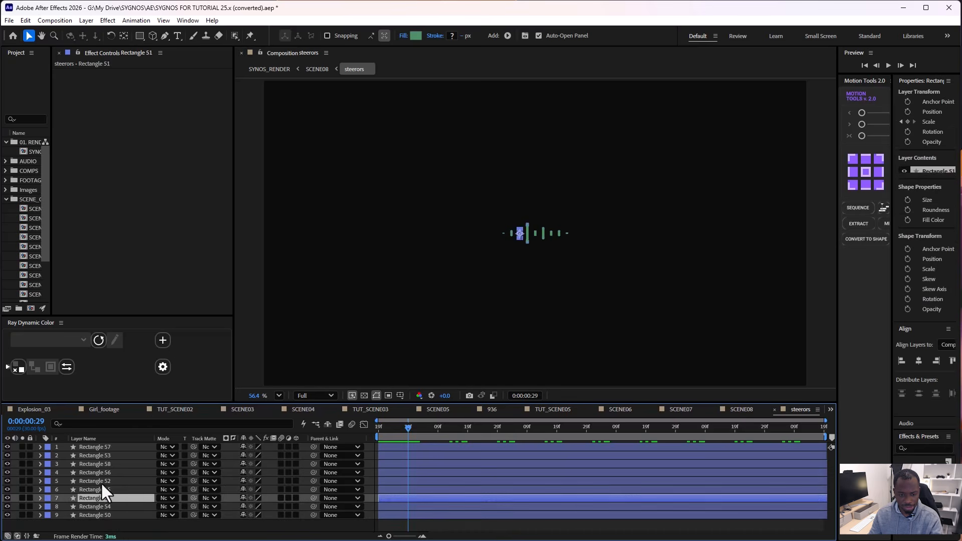
left_click(100, 481)
left_click(103, 473)
left_click(106, 463)
left_click(108, 446)
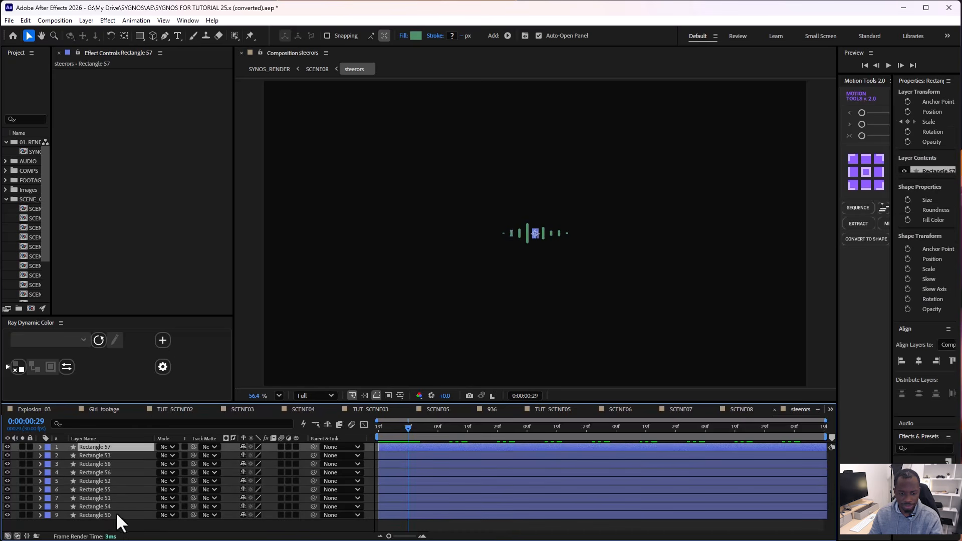
left_click_drag(114, 521, 90, 445)
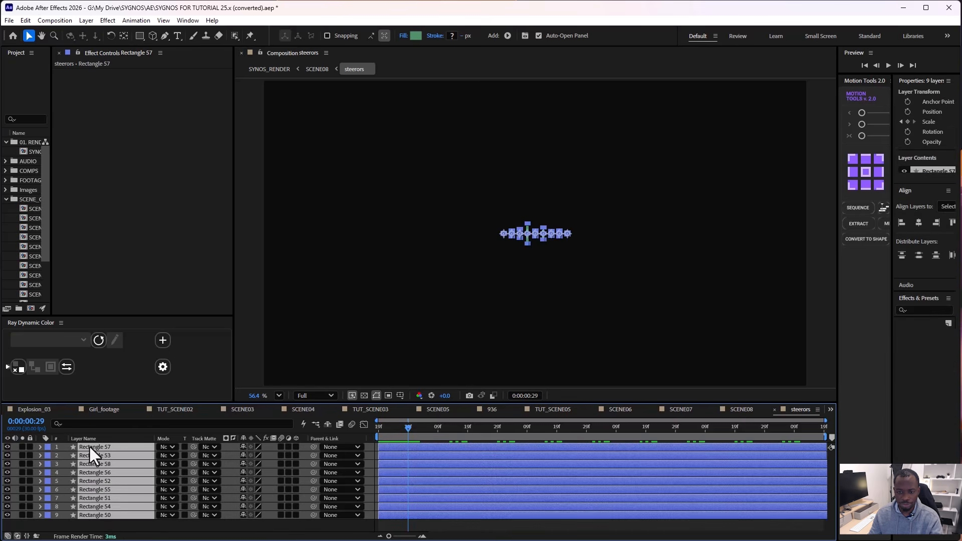
key("s")
mouse_move(409, 432)
left_mouse_down()
mouse_move(365, 427)
mouse_move(411, 429)
left_mouse_up()
left_click(399, 449)
scroll(487, 351, "up", 2)
scroll(247, 470, "up", 2)
scroll(247, 470, "up", 2)
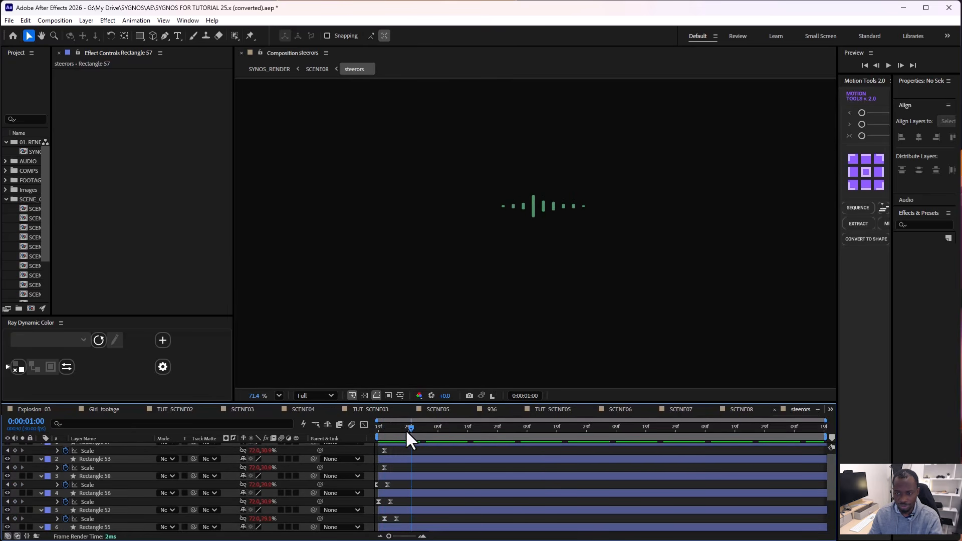
Step: Expand Rectangle 57's Scale to examine its looping expression, and scrub to 0:00:01:08
scroll(58, 456, "up", 1)
left_click(58, 456)
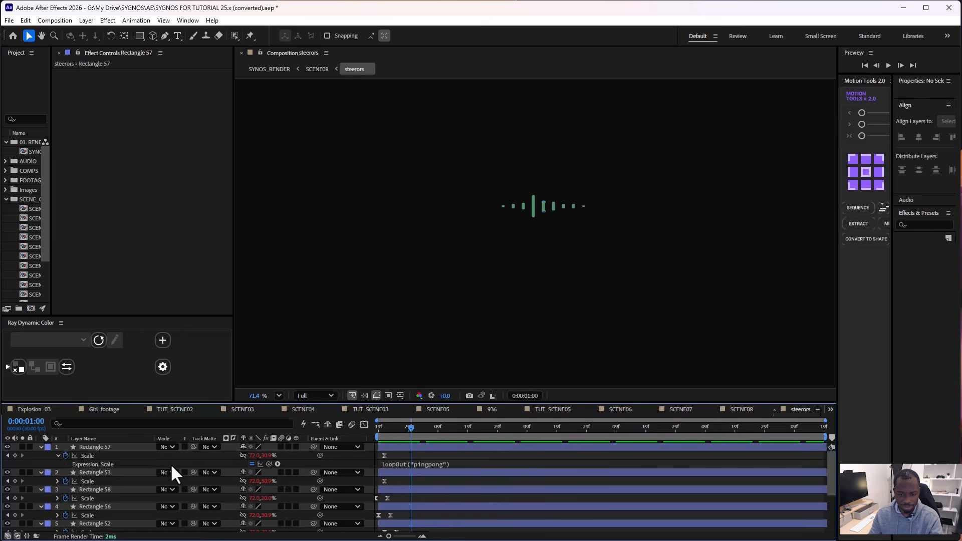
left_click(436, 464)
left_click(495, 455)
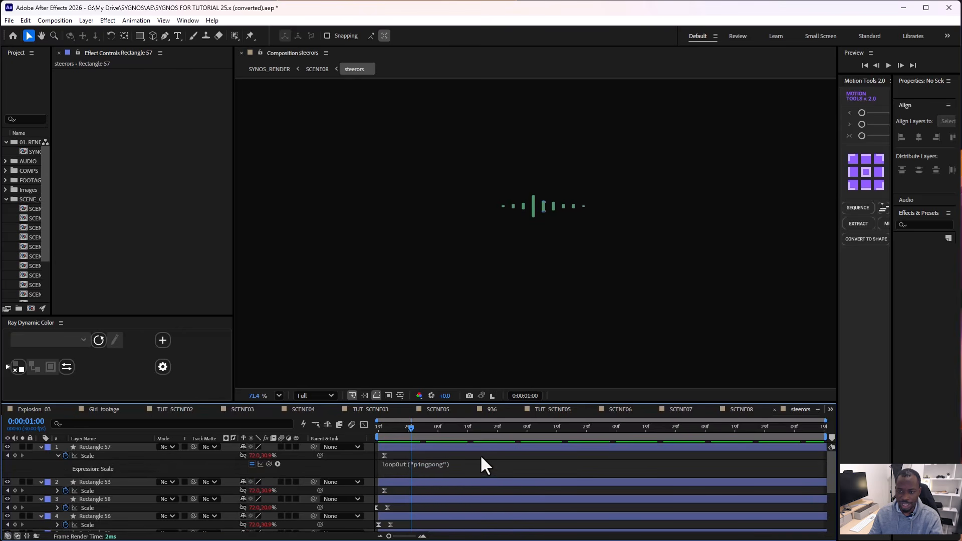
mouse_move(416, 430)
left_mouse_down()
mouse_move(362, 432)
mouse_move(435, 433)
left_mouse_up()
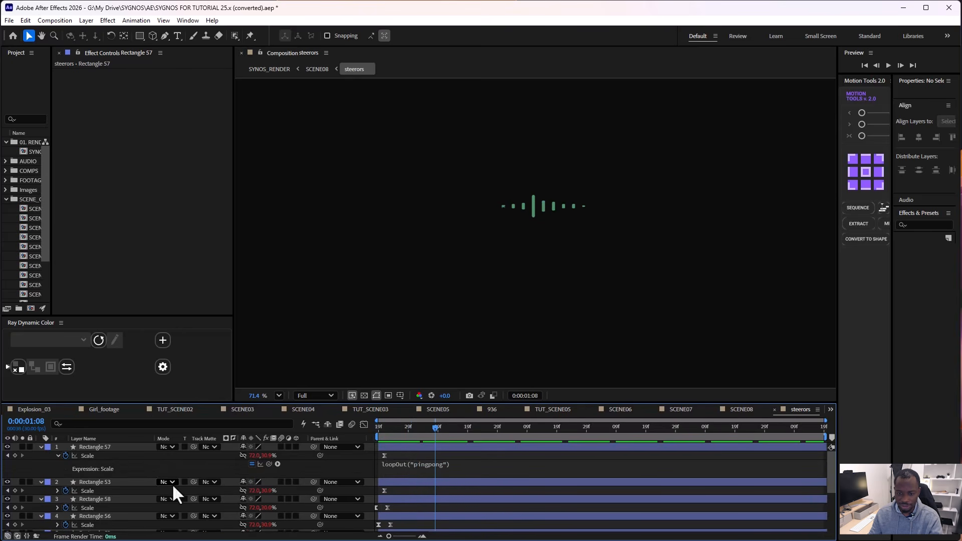
Step: Solo and duplicate Rectangle 57, and reveal the copy's Scale keyframes at 0:00:00:19
left_click(21, 446)
left_click(78, 446)
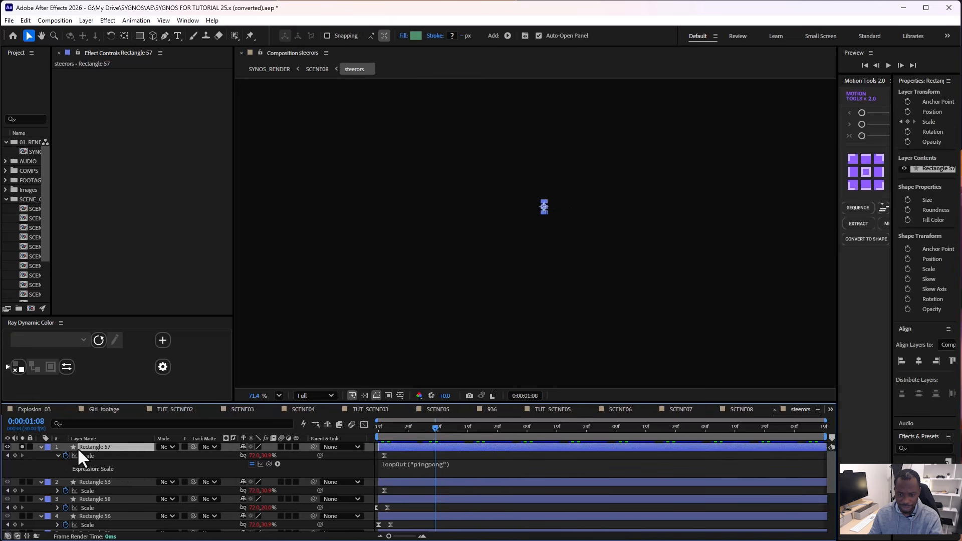
key("ctrl+d")
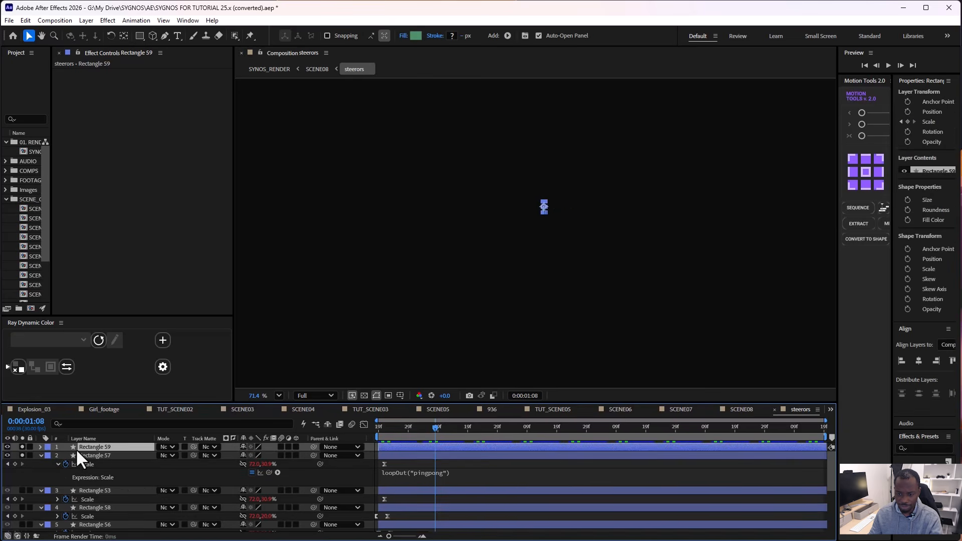
key("Home")
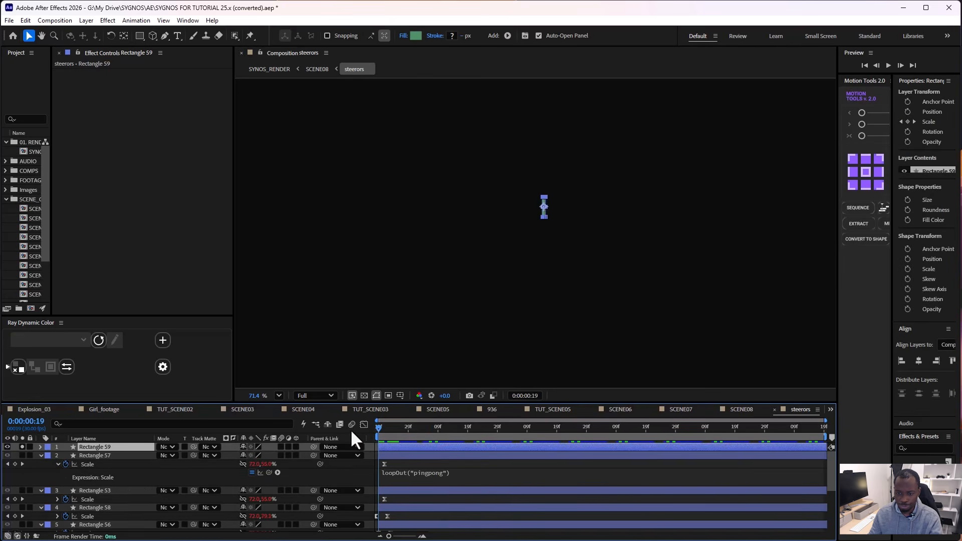
key("u")
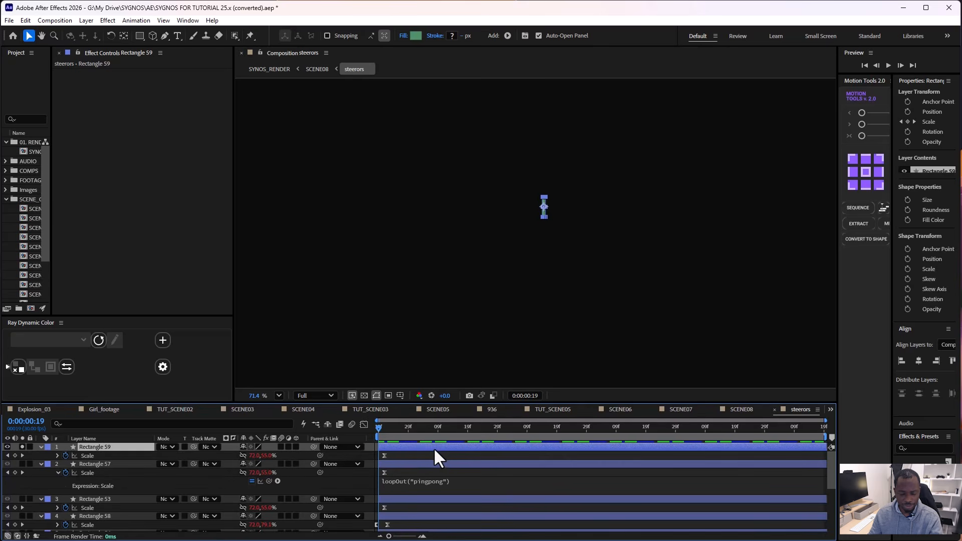
Step: Shift the duplicated rectangle layer later in time so its first Scale keyframe sits at 0:00:00:19
key("alt+Page_Down")
key("alt+Page_Down")
key("alt+Page_Down")
key("alt+Page_Down")
key("alt+Page_Down")
key("alt+Page_Down")
key("alt+Page_Down")
key("alt+Page_Down")
key("alt+Page_Down")
key("alt+Page_Down")
key("alt+Page_Down")
key("alt+Page_Down")
key("alt+Page_Down")
key("alt+Page_Down")
Step: End the work area at 0:00:01:12 and preview the duplicated bar's scaling
mouse_move(421, 444)
left_mouse_down()
mouse_move(392, 444)
mouse_move(402, 444)
mouse_move(401, 427)
mouse_move(420, 429)
left_mouse_up()
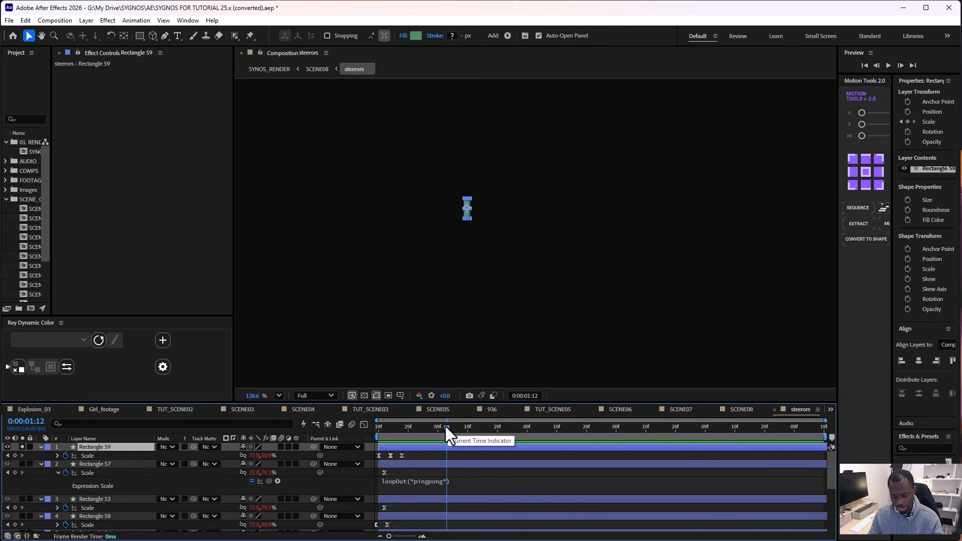
key("n")
left_click(461, 455)
key("space")
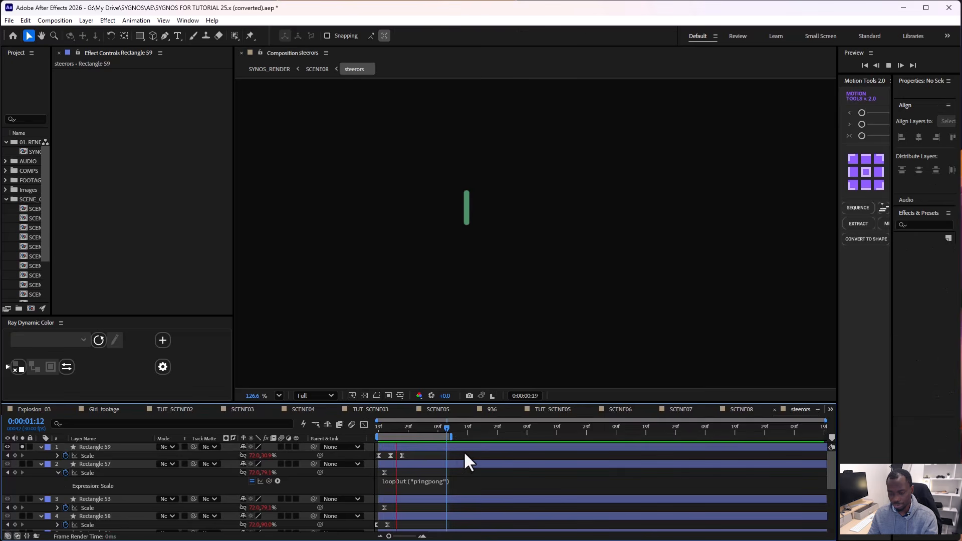
Step: Examine the duplicated bar's Scale keyframes at 0:00:00:19, 0:00:00:23 and 0:00:00:27, and expand its Scale expression
left_click(394, 426)
mouse_move(394, 426)
left_mouse_down()
mouse_move(425, 426)
mouse_move(409, 426)
left_mouse_up()
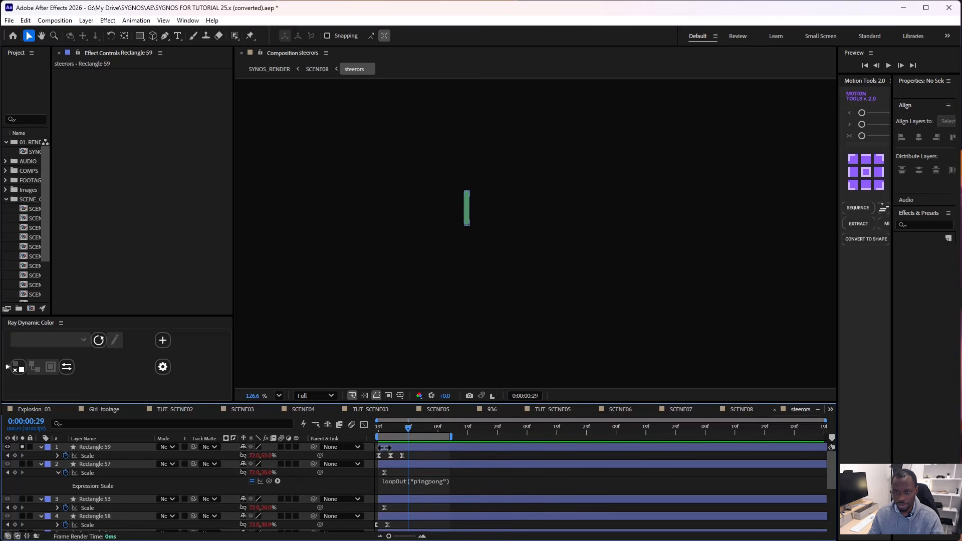
left_click_drag(396, 426, 363, 432)
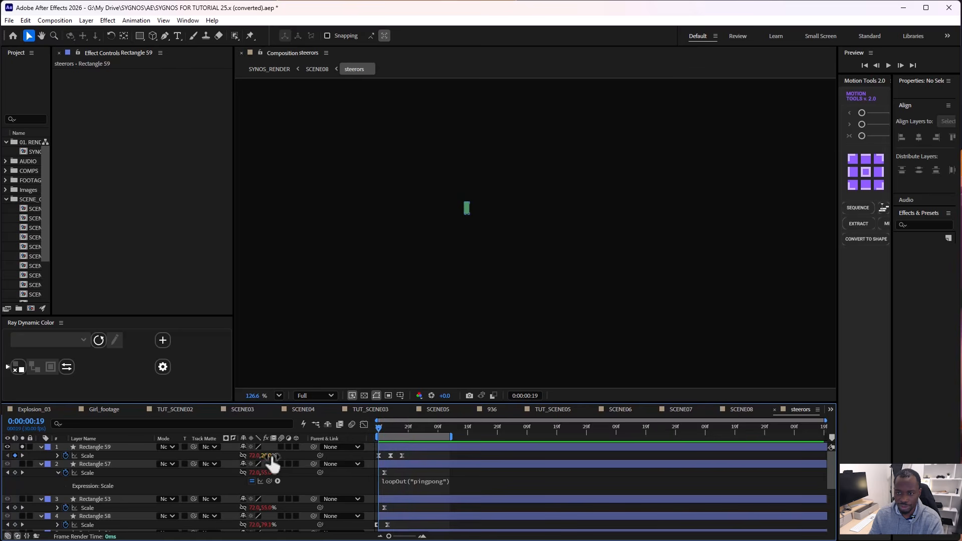
left_click(389, 427)
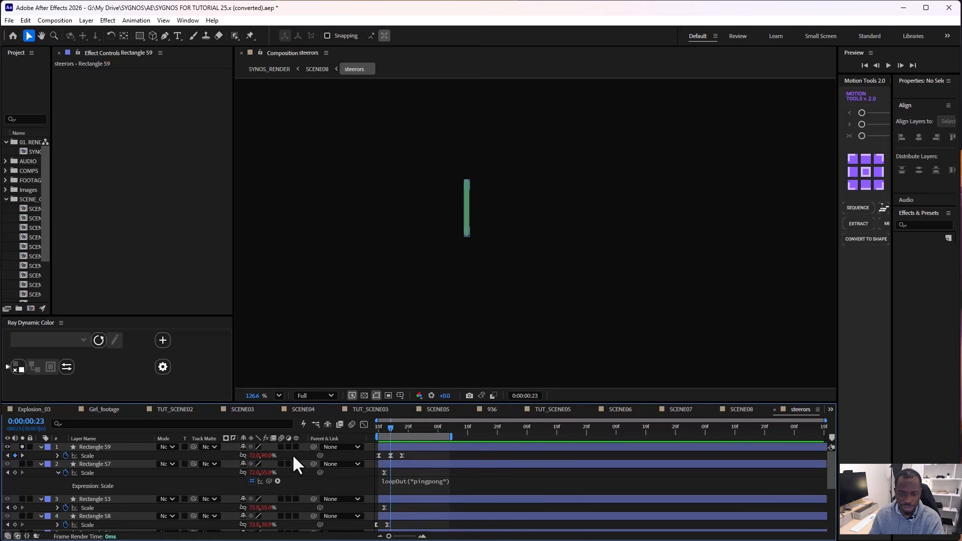
left_click_drag(401, 429, 402, 429)
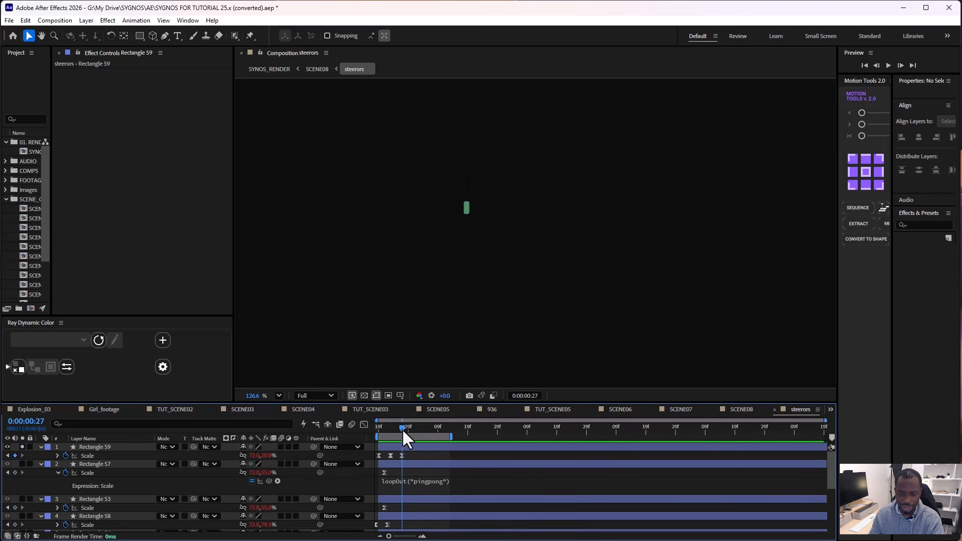
left_click(56, 455)
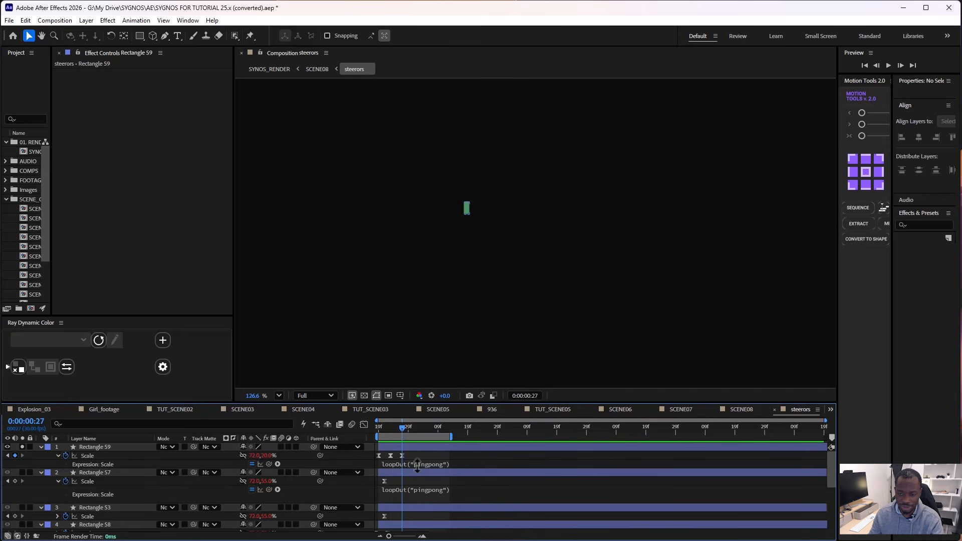
Step: Scrub past the last keyframe and delete the duplicated Rectangle 59 layer
left_click_drag(407, 428, 451, 434)
left_click(391, 445)
key("Delete")
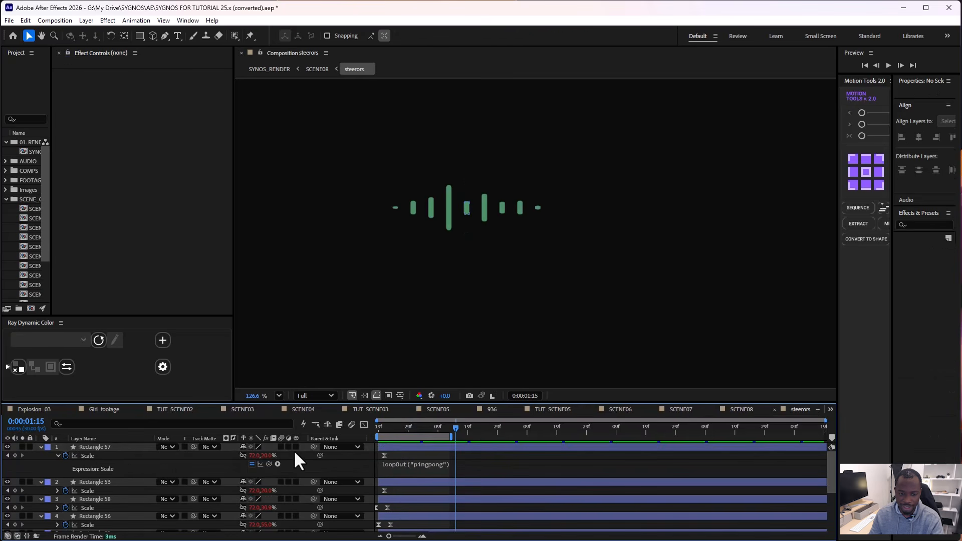
Step: Scrub the bars back to 0:00:00:19 and collapse the properties of all Rectangle layers
left_click(407, 427)
left_click_drag(396, 428, 368, 427)
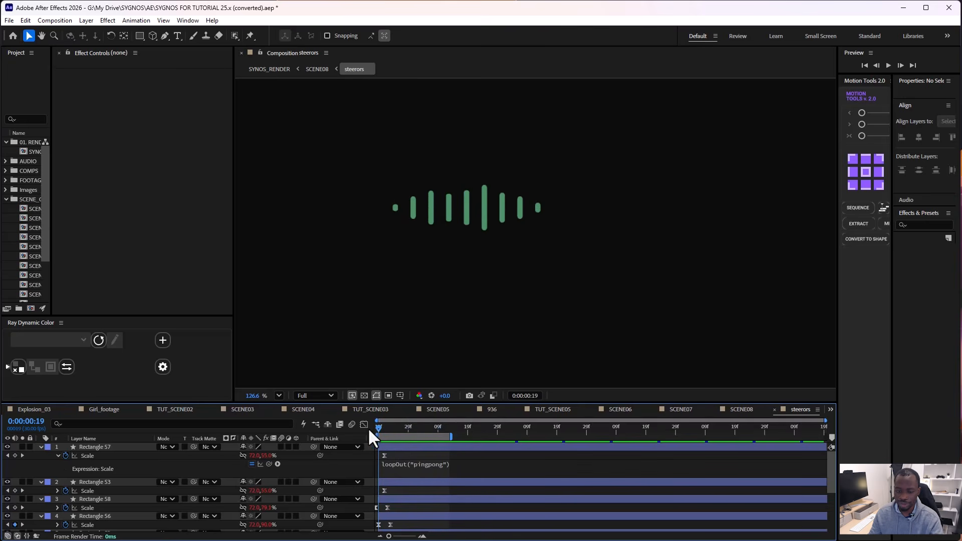
left_click_drag(41, 447, 38, 516)
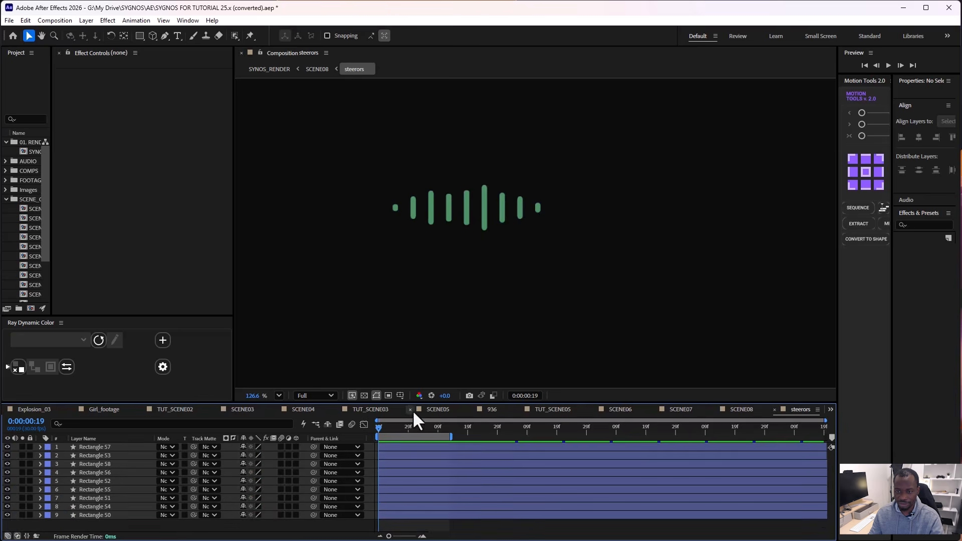
left_click_drag(393, 426, 417, 428)
Step: Return to SCENE08, scrub to 0:00:01:10 and unsolo the steerors layer
key("Tab")
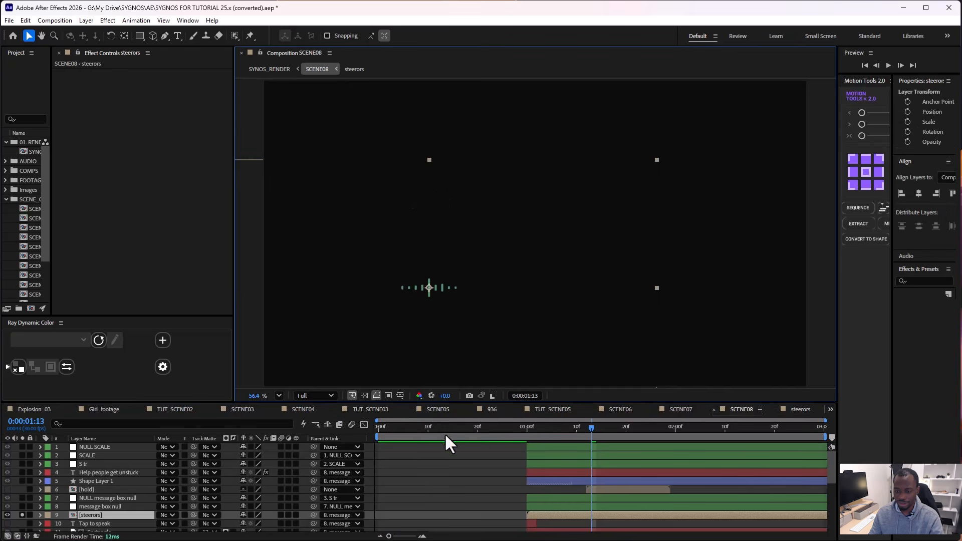
mouse_move(558, 427)
left_mouse_down()
mouse_move(536, 425)
mouse_move(576, 426)
left_mouse_up()
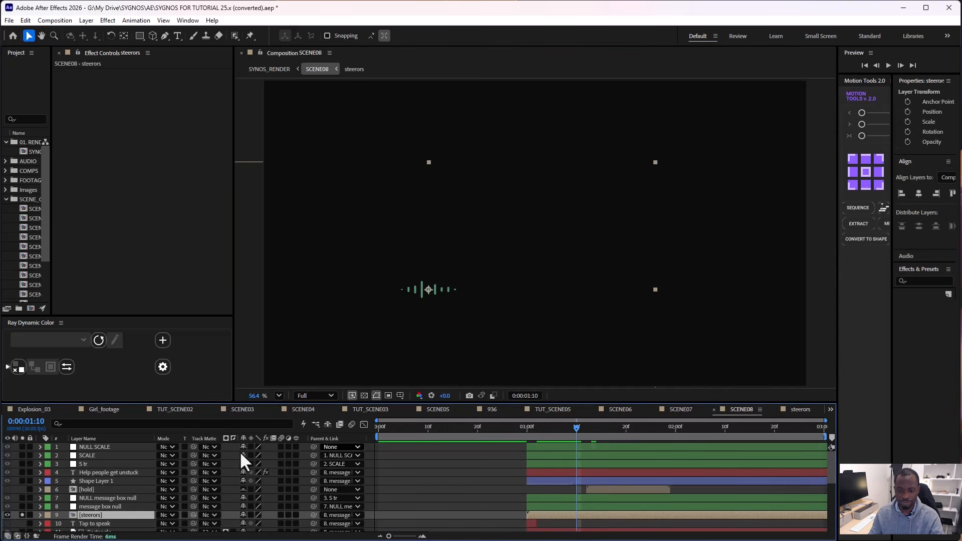
left_click(22, 514)
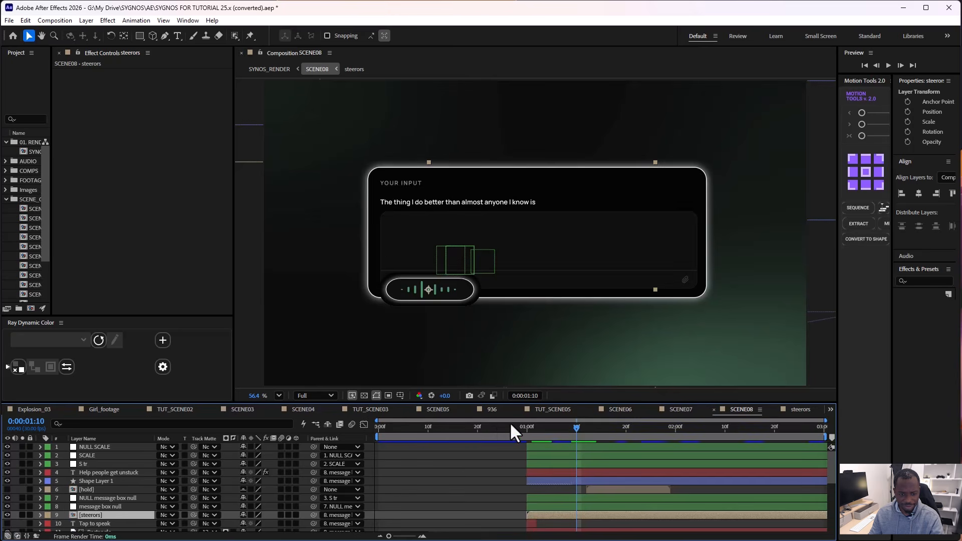
Step: Scrub SCENE08 to 0:00:01:26, examine the Help people get unstuck text layer's Progress slider, and scrub back to 0:00:01:01
left_click(540, 427)
left_click_drag(538, 428, 656, 426)
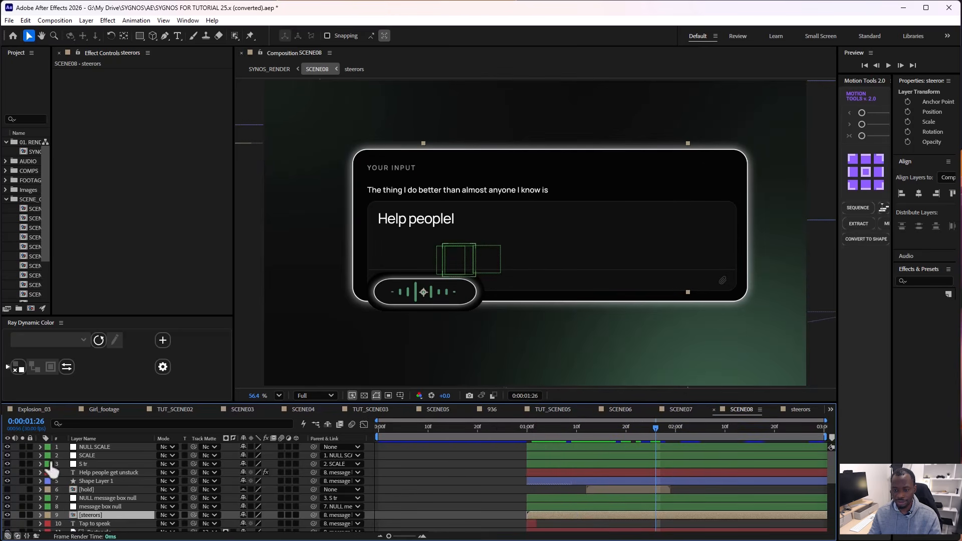
left_click(86, 472)
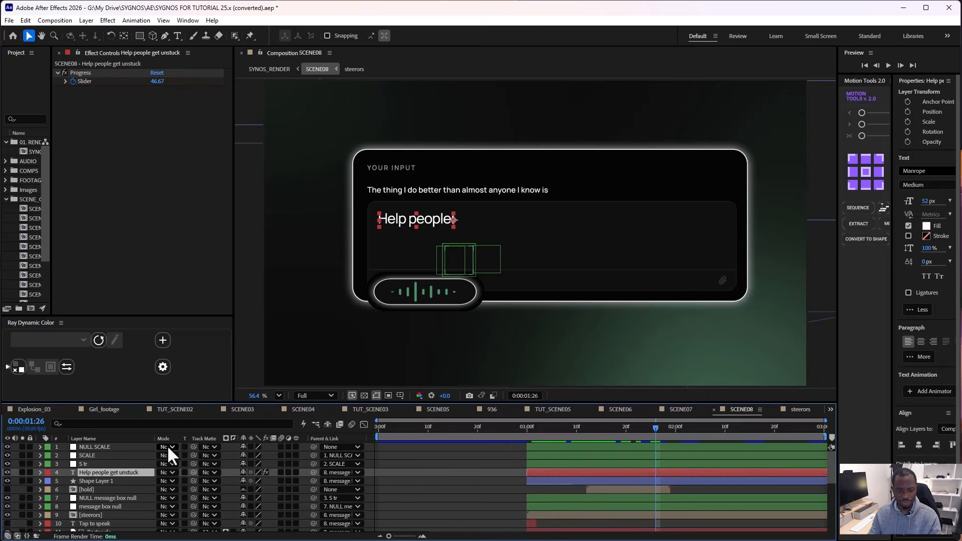
left_click(531, 427)
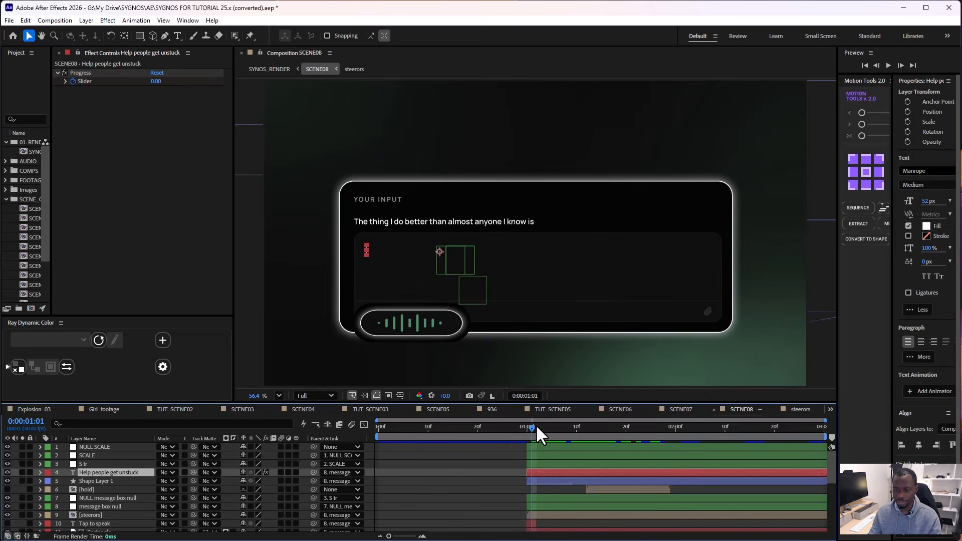
Step: Search the presets for "typ", pick Typewriter for the Help people get unstuck text, and scrub through the typing
key("ctrl+space")
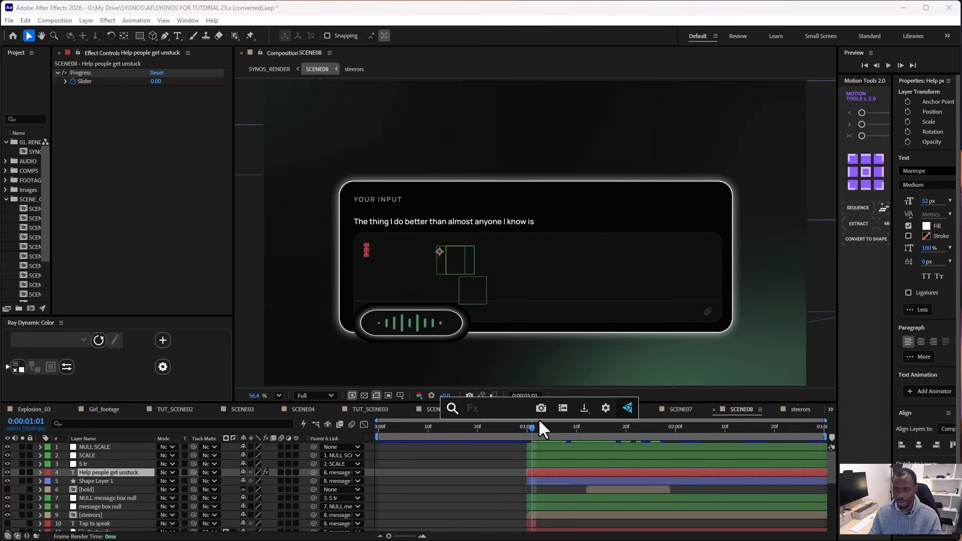
type("typ")
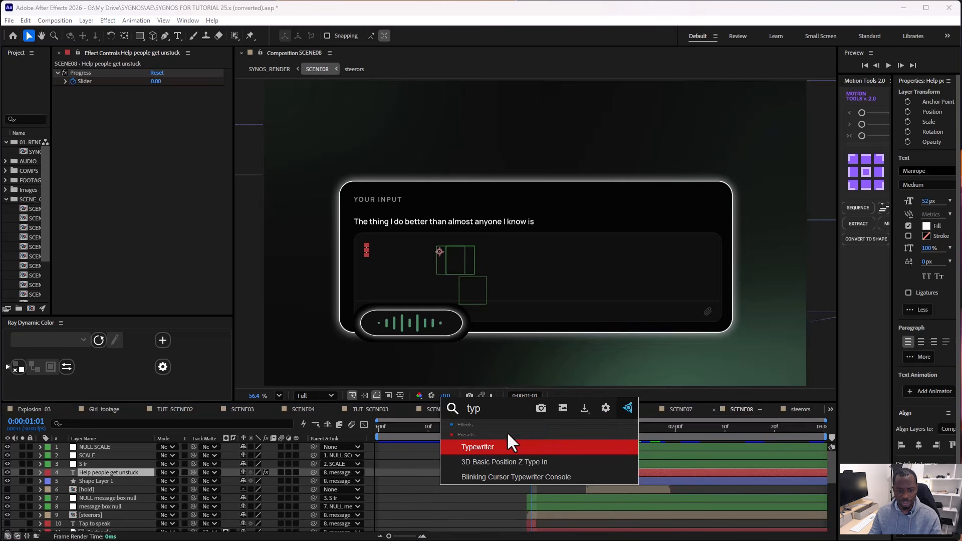
key("Return")
left_click_drag(537, 425, 668, 431)
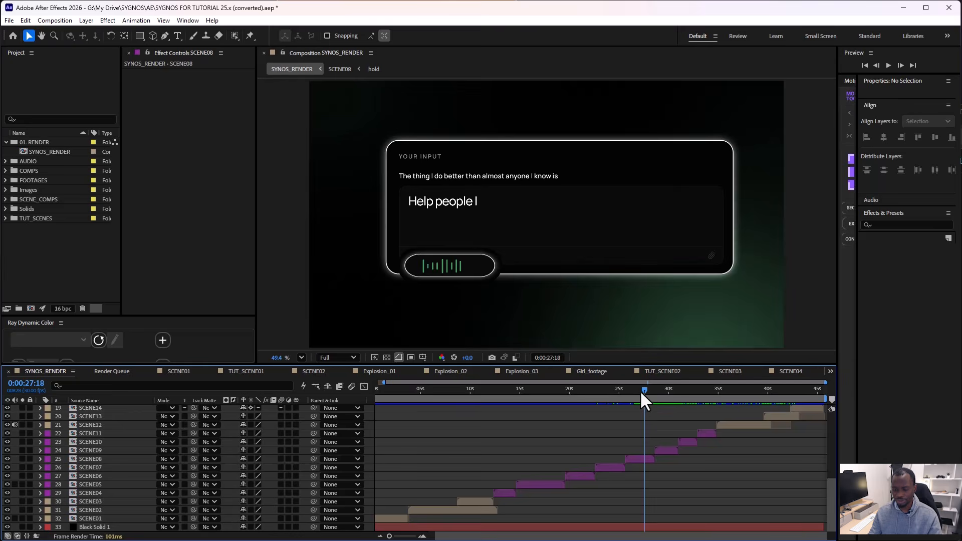
Step: Scrub SYNOS_RENDER to 0:00:29:12, open SCENE09 and scrub it to 0:00:00:06
left_click_drag(640, 393, 660, 393)
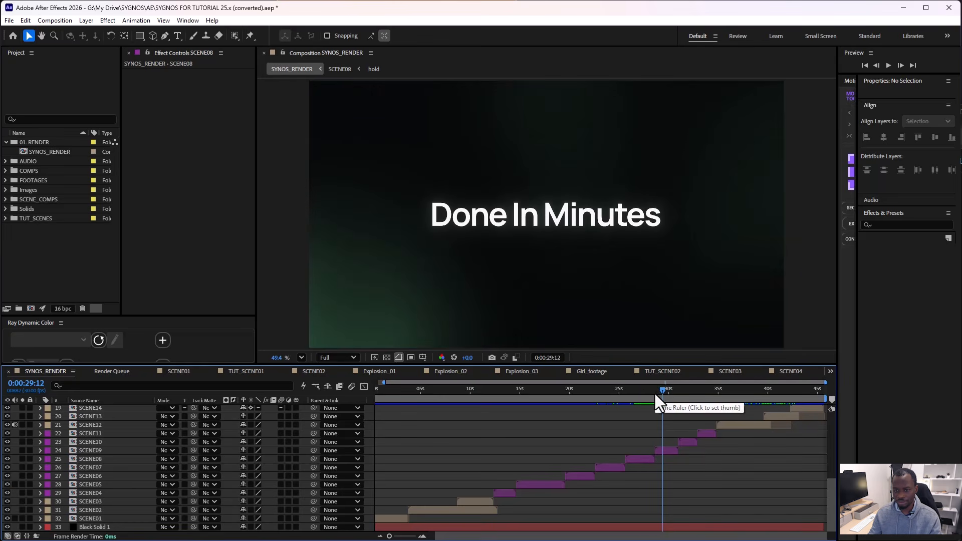
left_click_drag(664, 391, 662, 390)
double_click(663, 448)
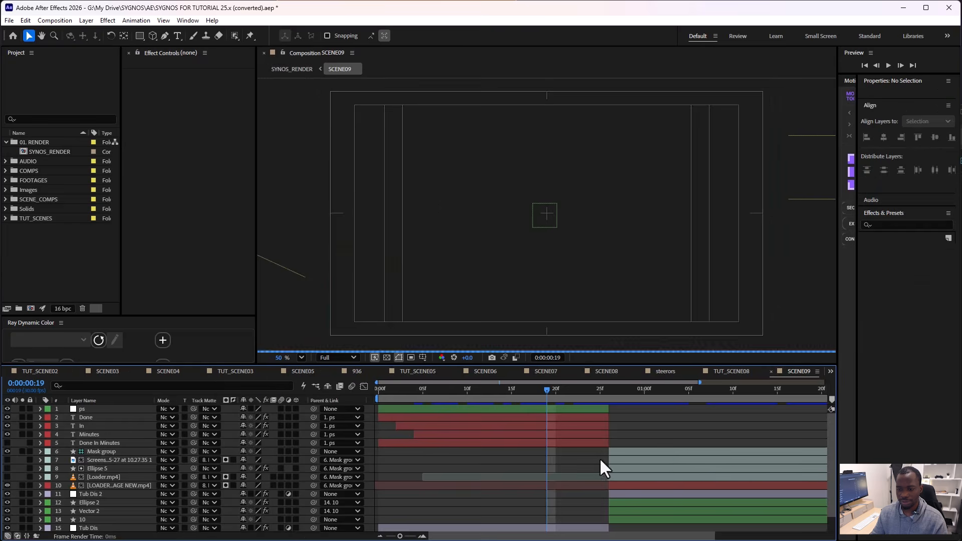
mouse_move(433, 393)
left_mouse_down()
mouse_move(367, 389)
mouse_move(482, 384)
mouse_move(370, 392)
mouse_move(464, 390)
mouse_move(432, 390)
left_mouse_up()
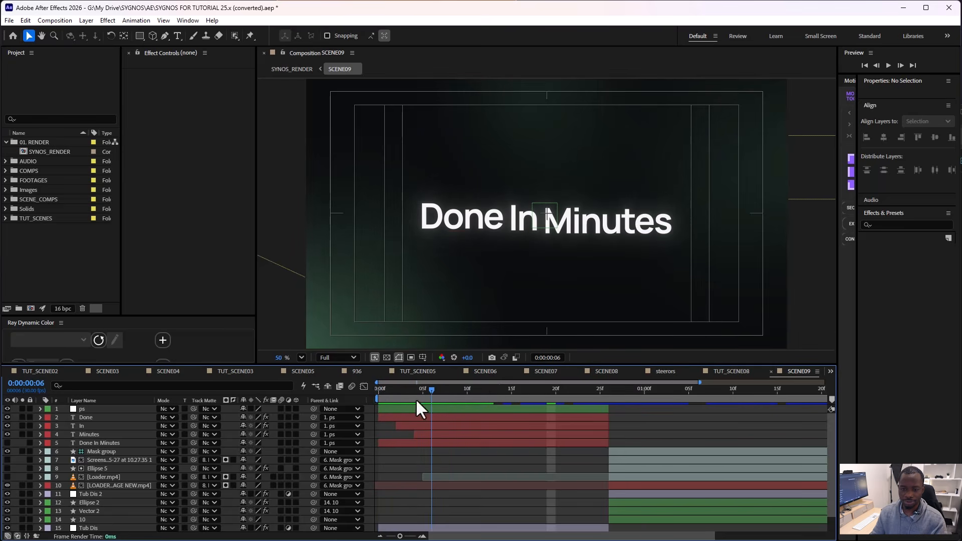
Step: Reveal the keyframes of the Done, In and Minutes text layers and scrub SCENE09 to 0:00:00:15
left_click(95, 418)
left_click(85, 434, "shift")
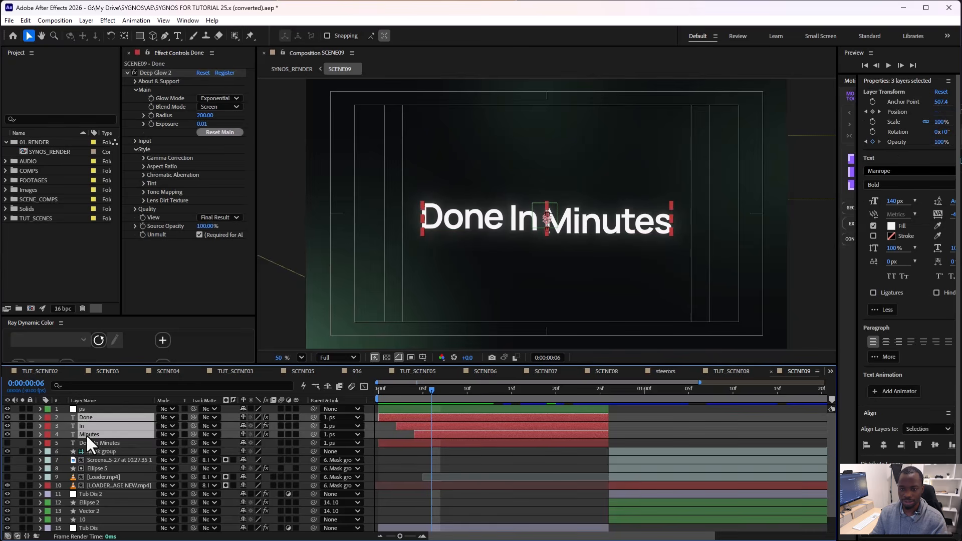
key("u")
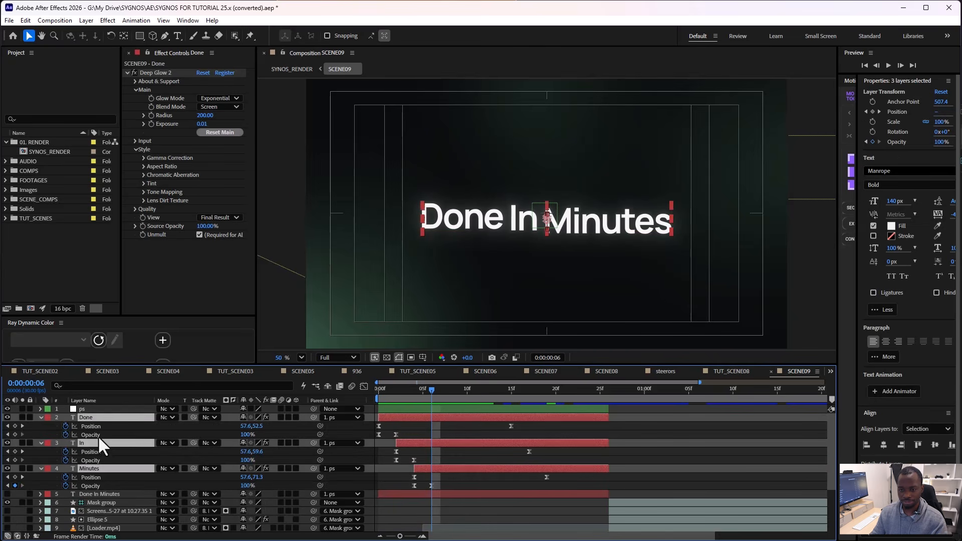
mouse_move(429, 390)
left_mouse_down()
mouse_move(357, 396)
mouse_move(511, 390)
left_mouse_up()
Step: Show the Done layer's keyframes in the graph editor and examine the Position and Opacity speed curves separately
left_click_drag(530, 425, 407, 433)
key("shift+F3")
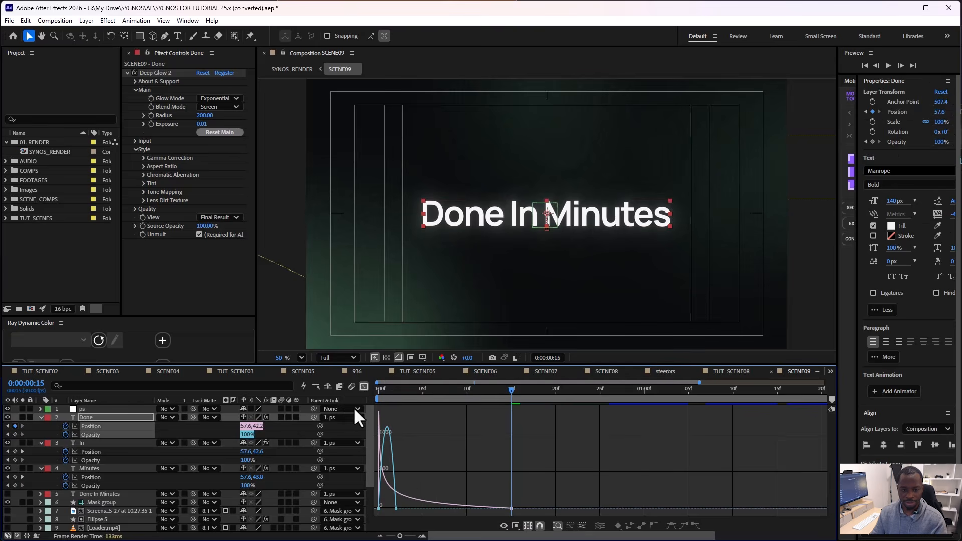
left_click(48, 435)
left_click(99, 426)
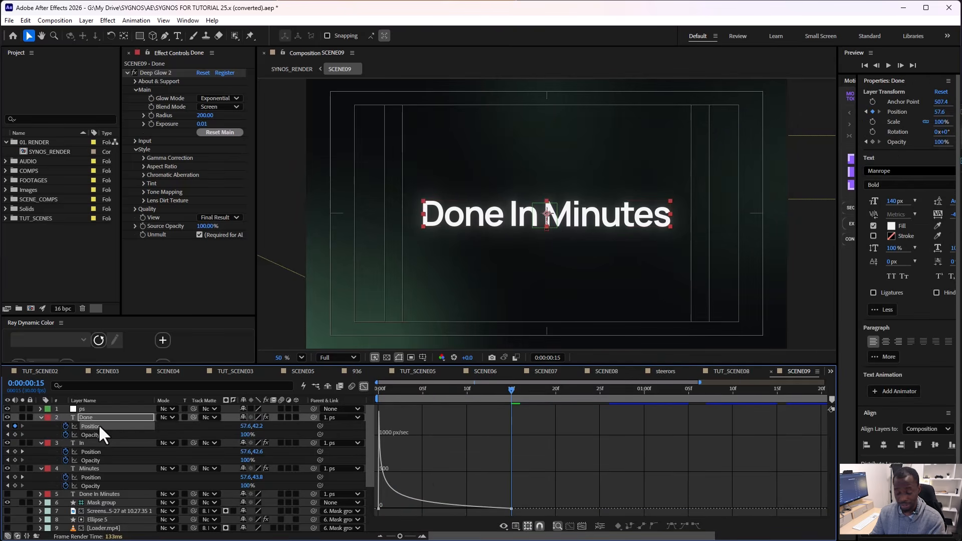
left_click(91, 434, "shift")
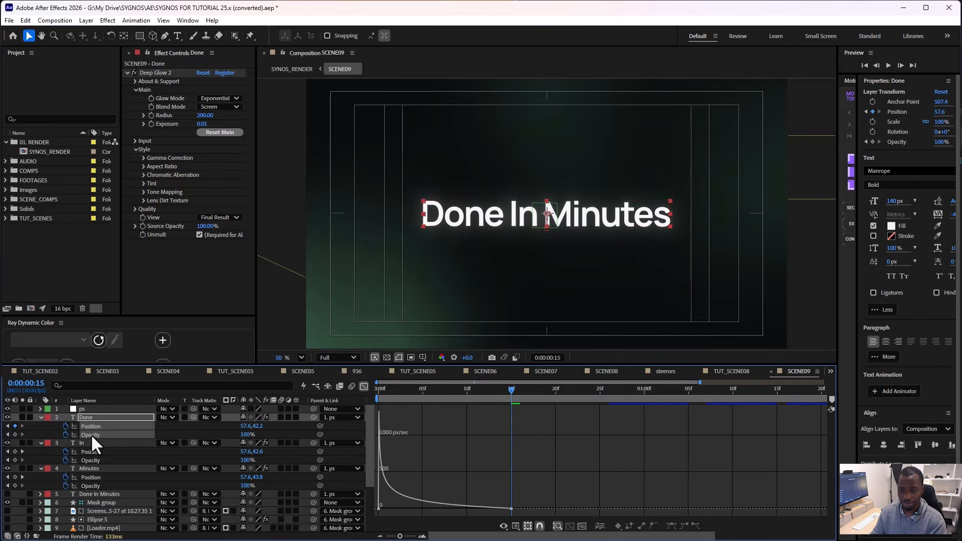
left_click(91, 433)
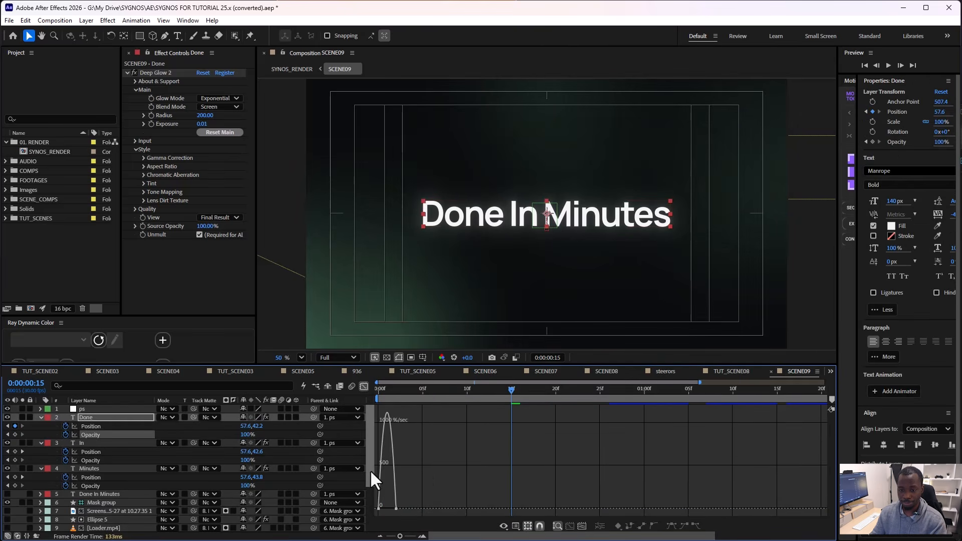
Step: Leave the graph editor and preview the Done In Minutes text animation from the start of SCENE09
left_click(363, 386)
left_click(382, 389)
key("space")
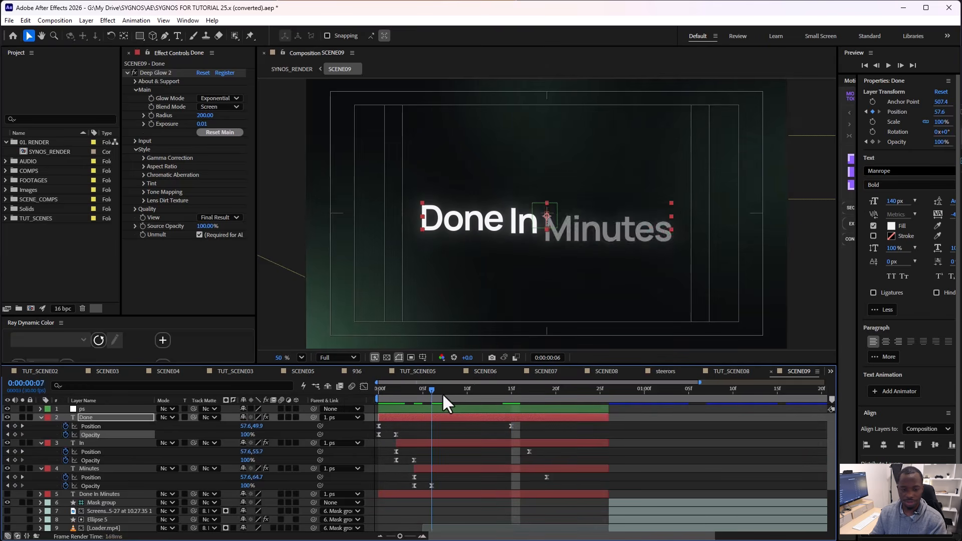
key("space")
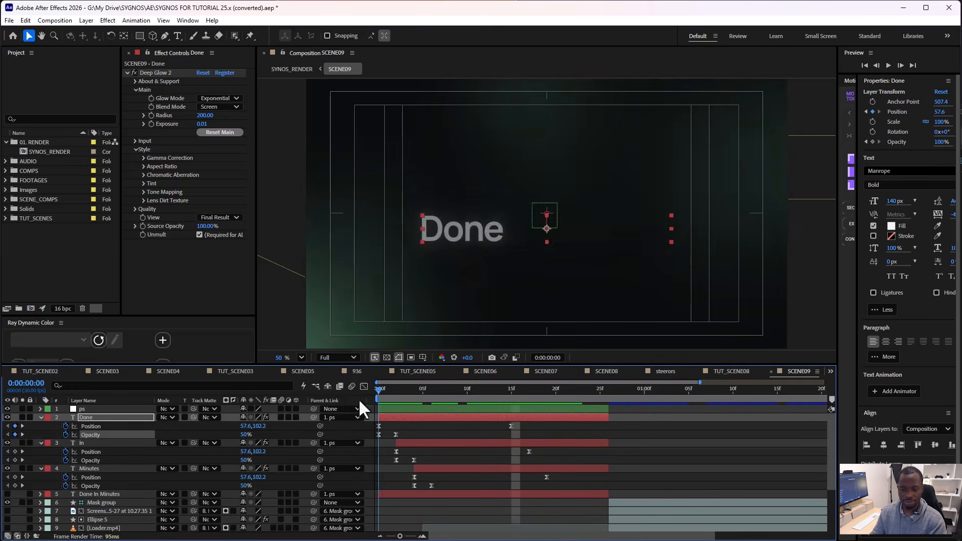
Step: Scrub SCENE09 to 0:00:01:02, select the Mask group layer framing the Building your Signature footage, and briefly solo it
left_click_drag(379, 388, 663, 398)
scroll(664, 442, "down", 3)
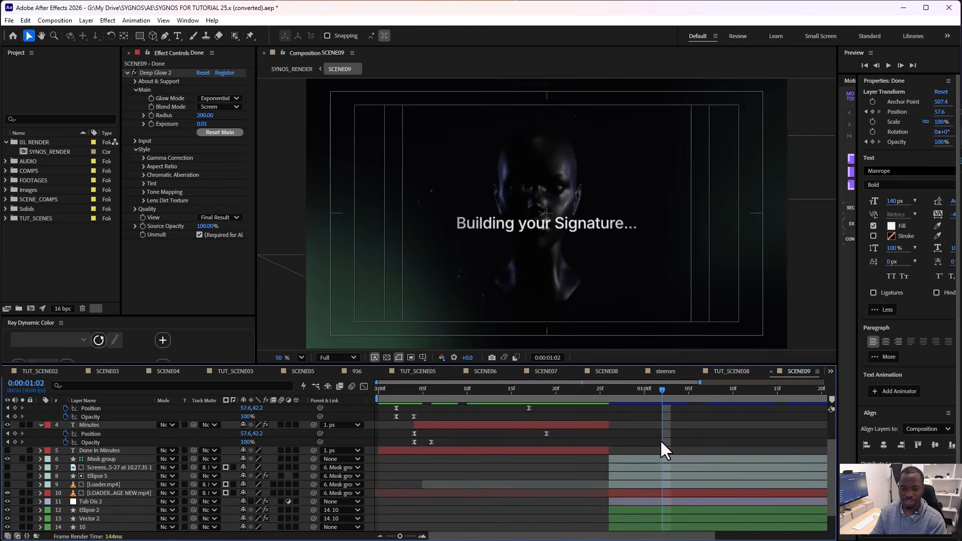
scroll(660, 440, "up", 3)
left_click(551, 214)
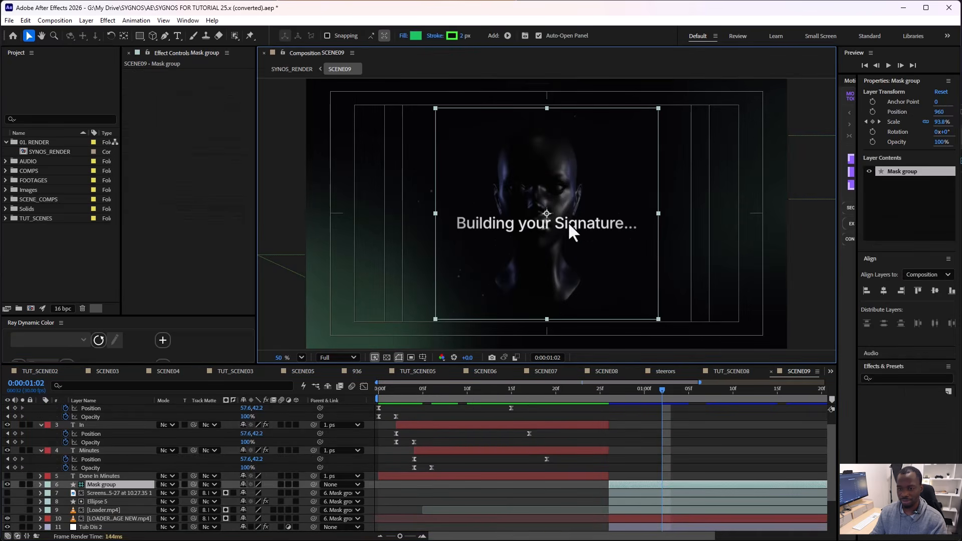
scroll(630, 466, "down", 3)
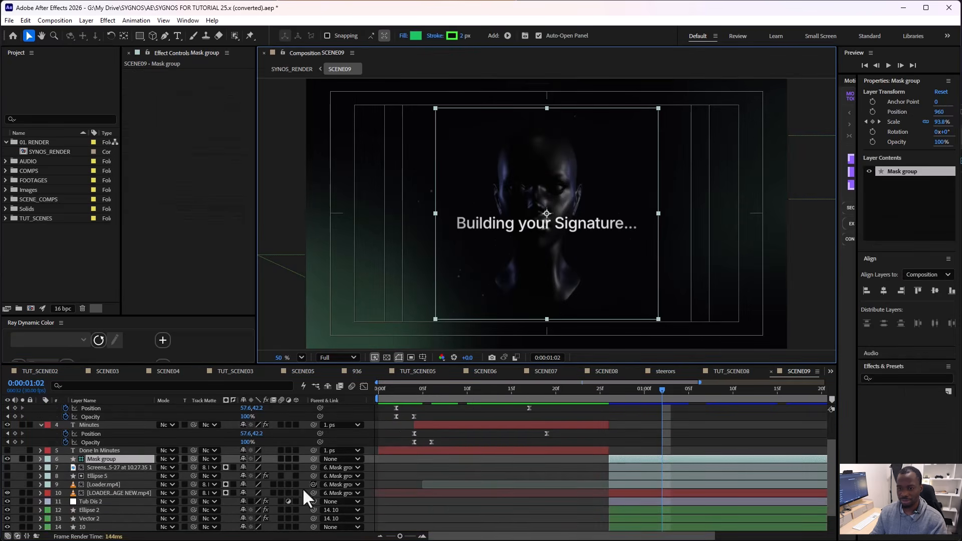
left_click(21, 459)
left_click(21, 459)
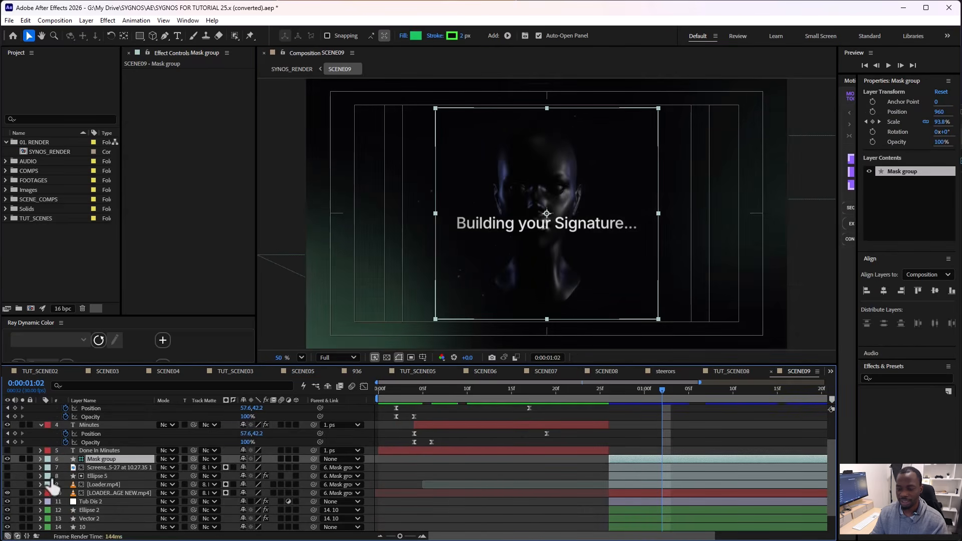
Step: Solo the LOADER FOOTAGE NEW.mp4 layer, scrub it to 0:00:01:04, and unsolo it
left_click(22, 492)
left_click(103, 492)
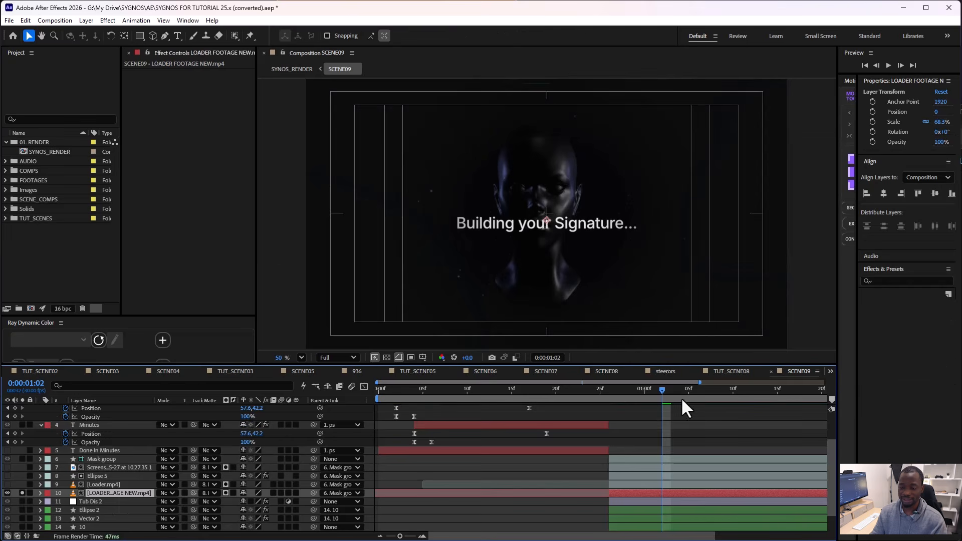
left_click(656, 392)
left_click_drag(656, 391, 680, 392)
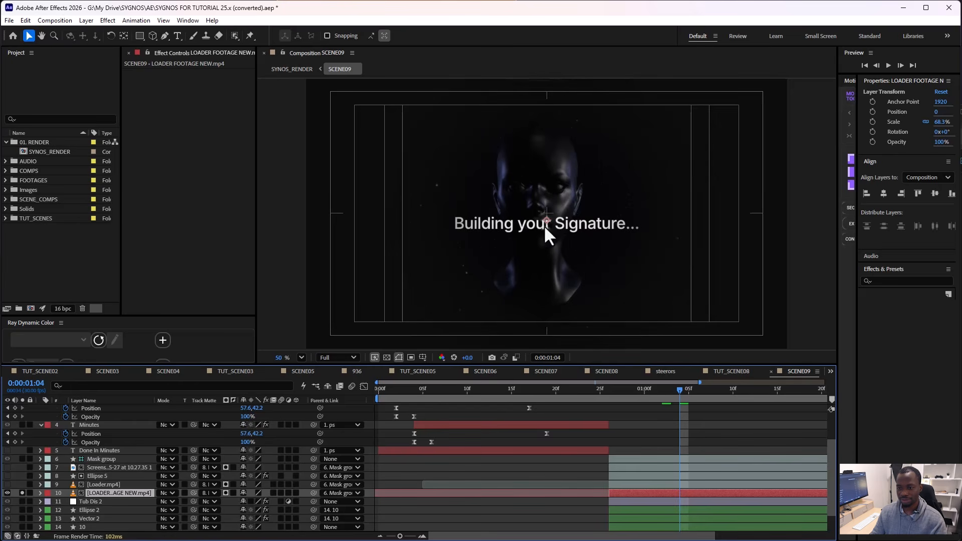
mouse_move(682, 392)
left_mouse_down()
mouse_move(616, 389)
mouse_move(698, 389)
mouse_move(681, 395)
left_mouse_up()
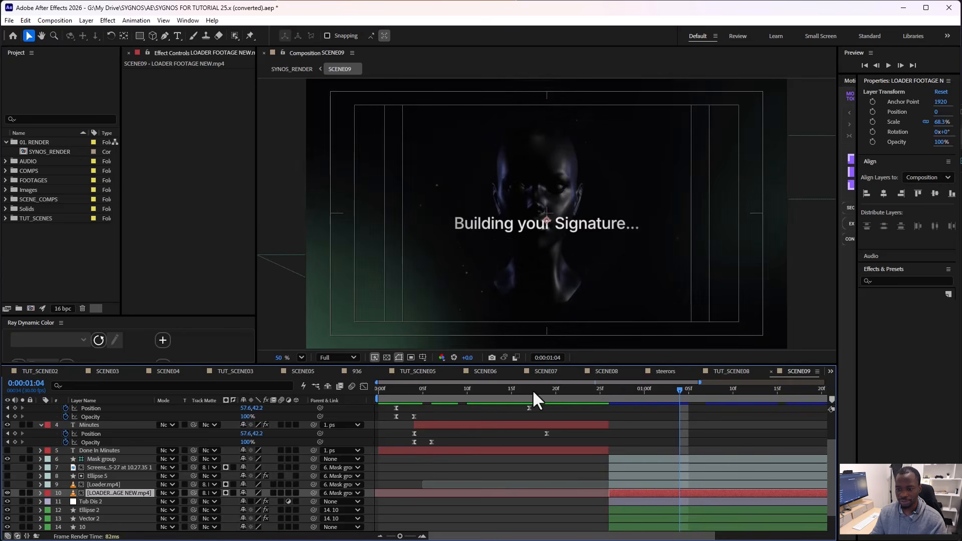
Step: Scrub SCENE09 through the Building your Signature footage to 0:00:01:11 and back
left_click(627, 389)
left_click_drag(628, 389, 742, 389)
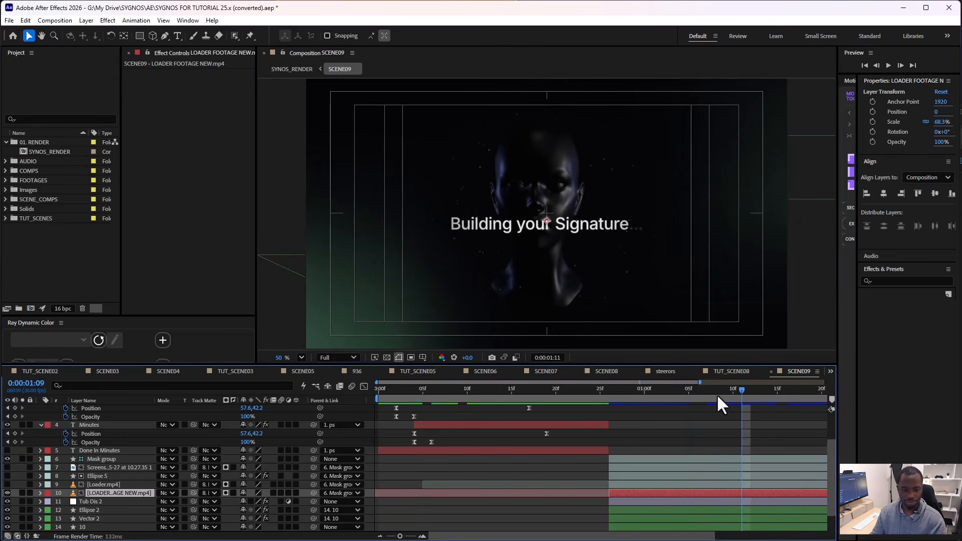
mouse_move(608, 393)
left_mouse_down()
mouse_move(456, 392)
mouse_move(672, 386)
left_mouse_up()
Step: Return to SYNOS_RENDER, scrub past SCENE09 and open SCENE10
key("Tab")
left_click(608, 389)
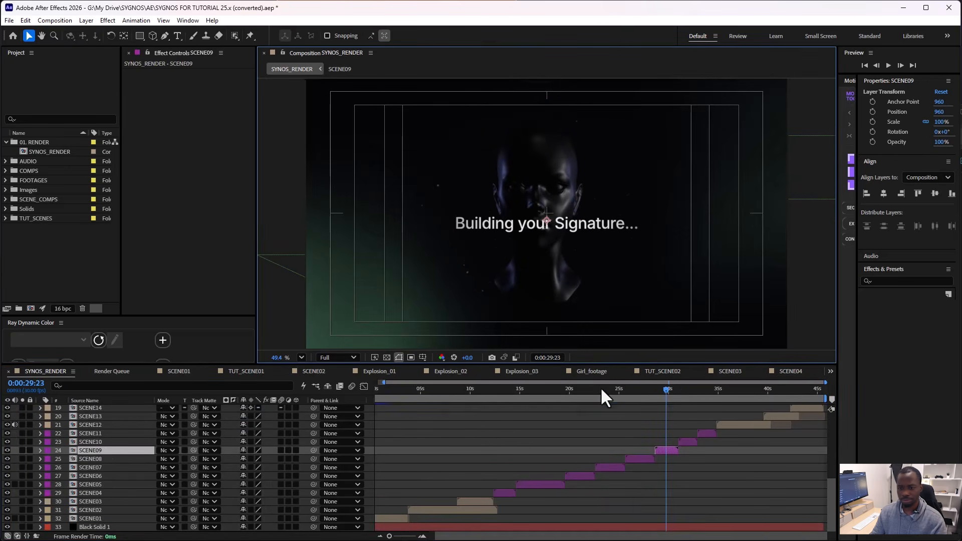
left_click_drag(668, 389, 692, 386)
double_click(693, 441)
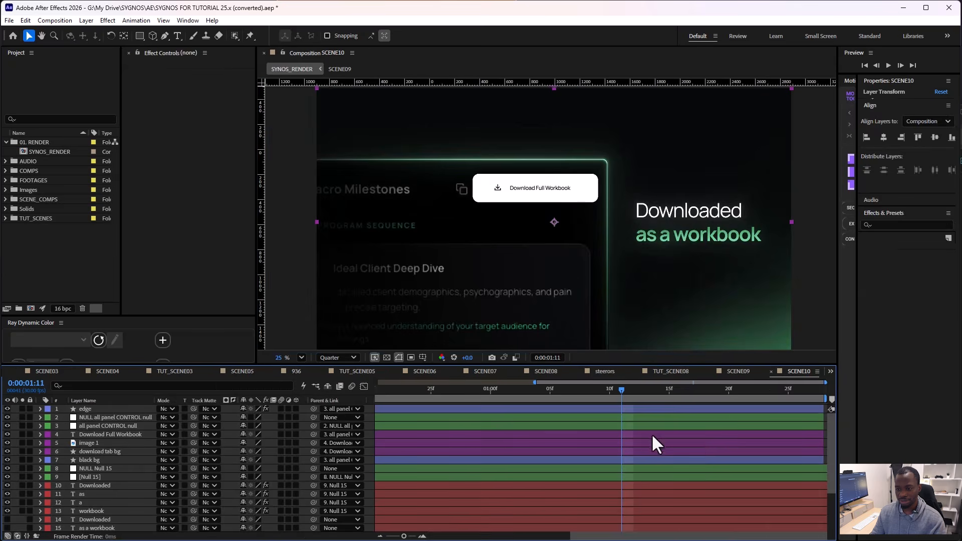
Step: Solo SCENE10's edge layer, clear the selection and view the glowing panel outline closer
left_click(22, 409)
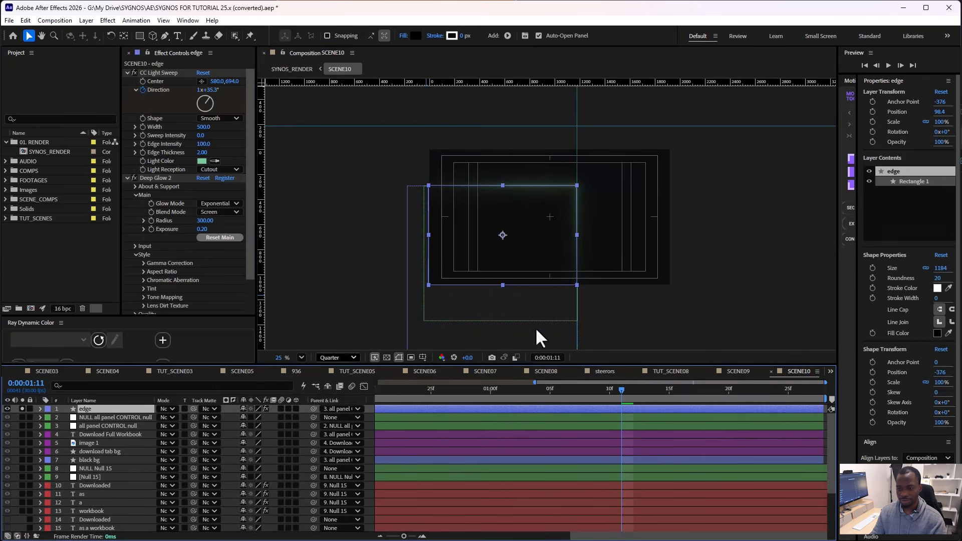
left_click(14, 447)
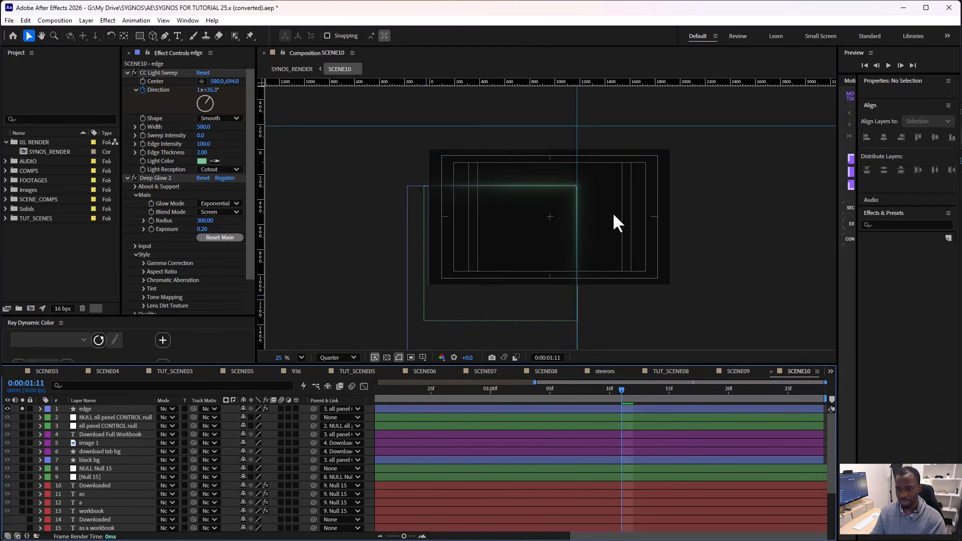
scroll(537, 226, "up", 2)
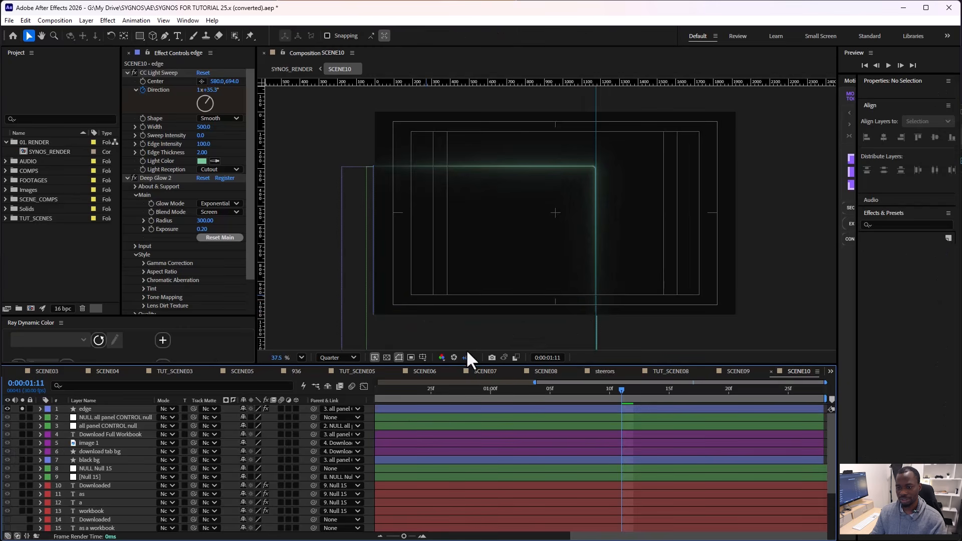
Step: Hide the safe zones, guides and rulers, enlarge the composition view, and fit the SCENE10 frame to it
left_click(422, 357)
left_click(440, 370)
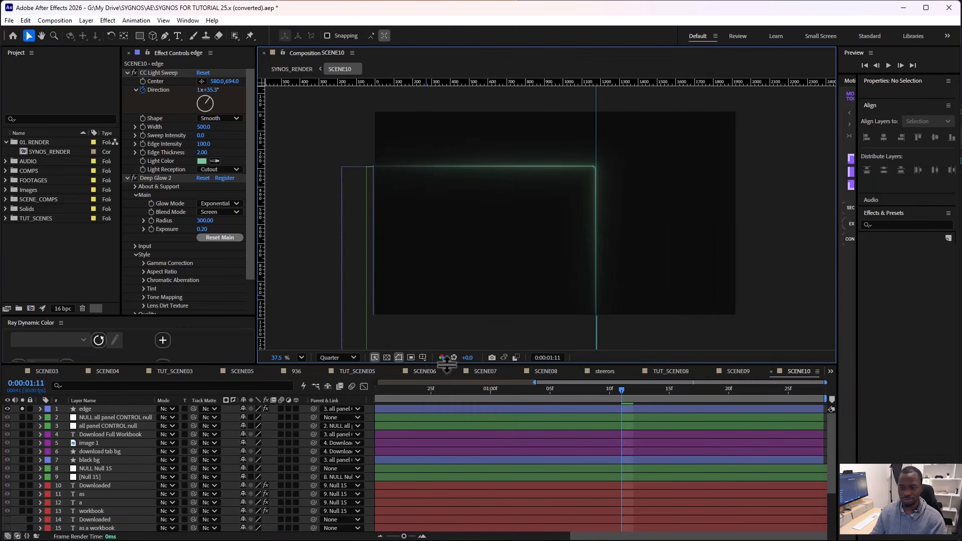
left_click_drag(445, 366, 447, 420)
left_click(301, 411)
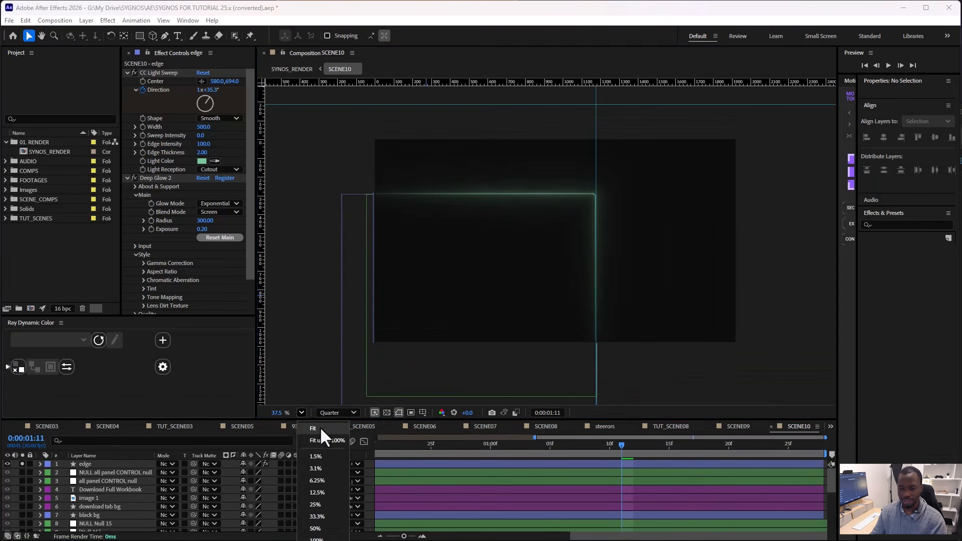
left_click(319, 427)
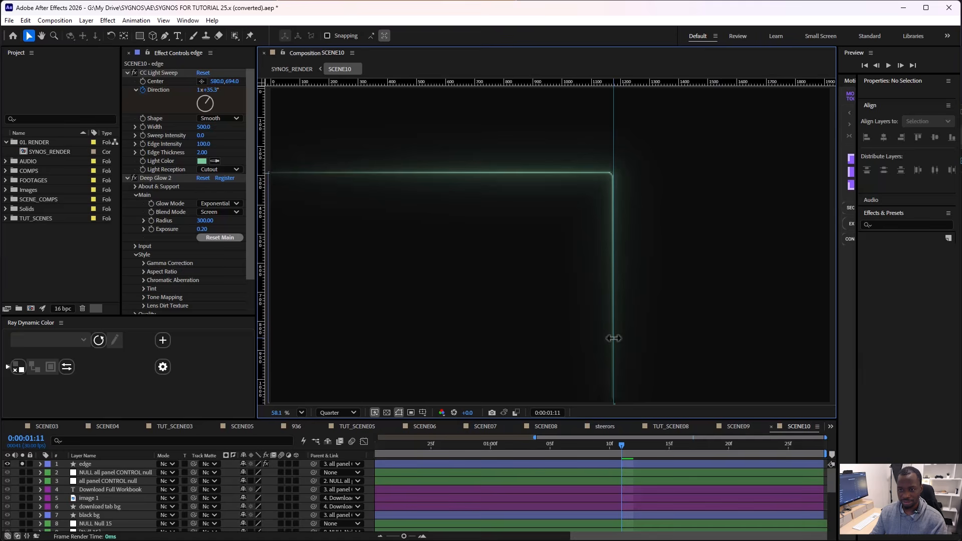
key("ctrl+semicolon")
key("ctrl+r")
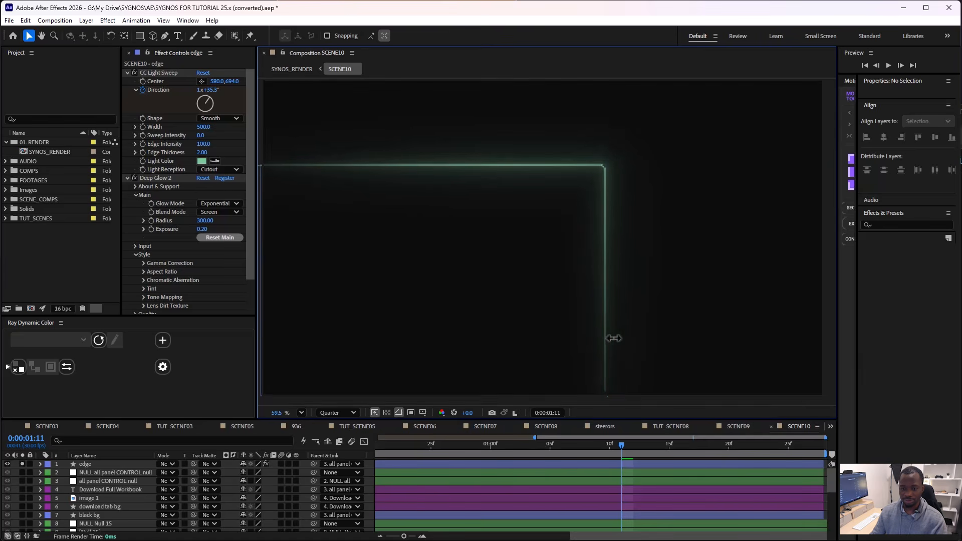
Step: Scrub the soloed edge layer to 0:00:01:14 and examine its CC Light Sweep and Deep Glow 2 effects
left_click(608, 444)
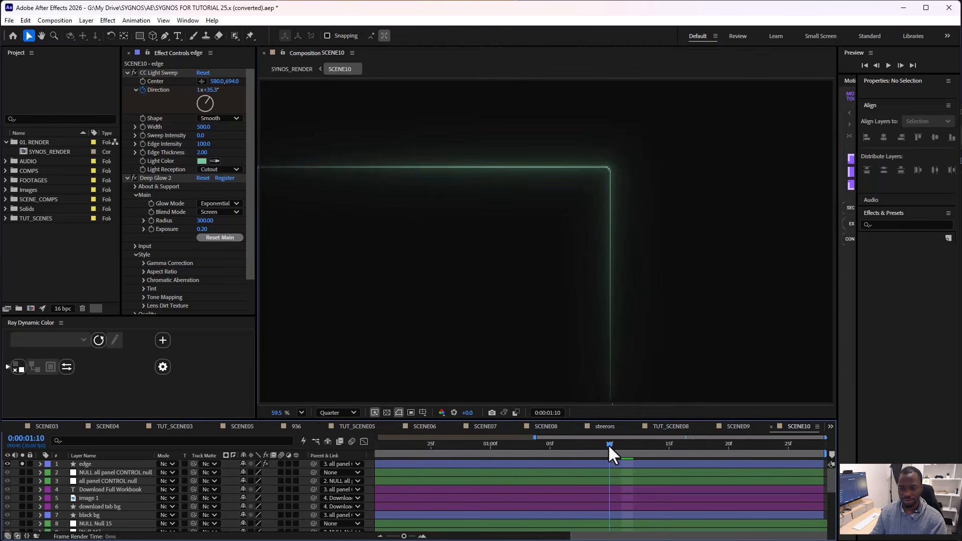
left_click_drag(608, 444, 633, 444)
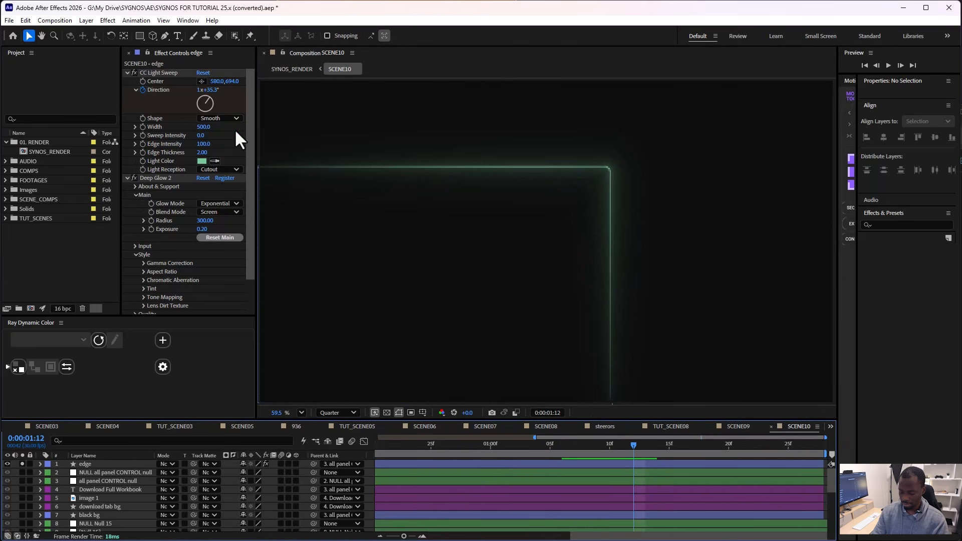
scroll(158, 142, "down", 2)
scroll(155, 140, "up", 2)
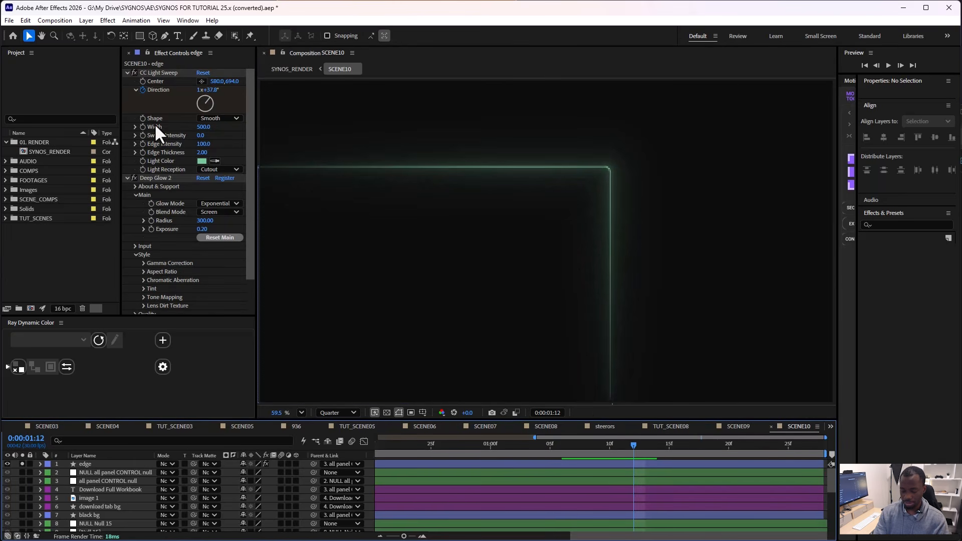
left_click(160, 72)
left_click(163, 179)
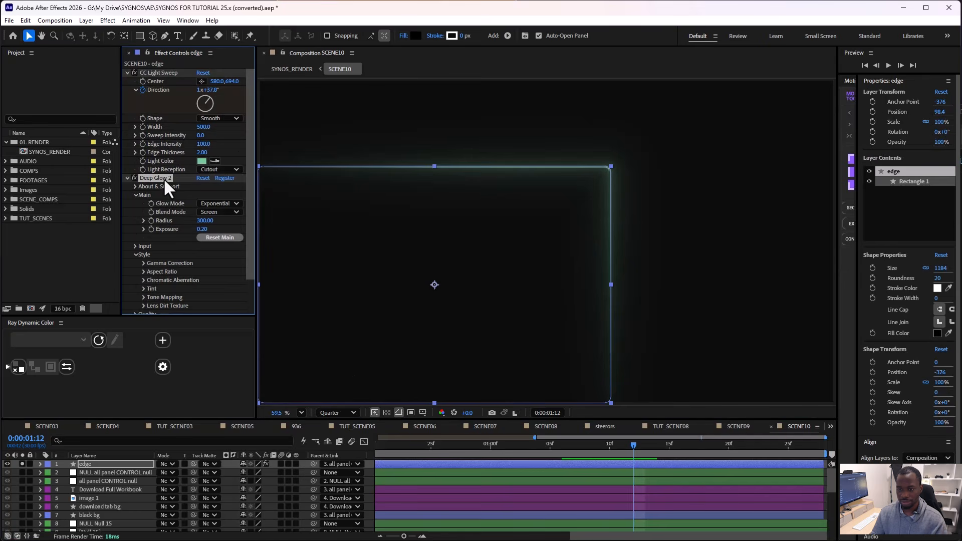
mouse_move(603, 446)
left_mouse_down()
mouse_move(673, 443)
mouse_move(657, 444)
left_mouse_up()
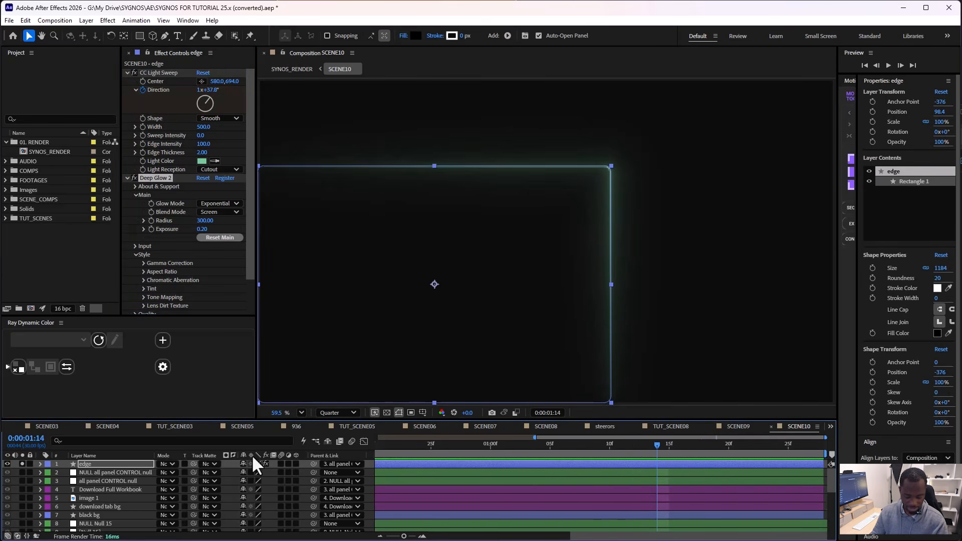
Step: Unsolo the edge layer, scrub SCENE10 to 0:00:01:16, and set the preview resolution to Full
left_click(22, 464)
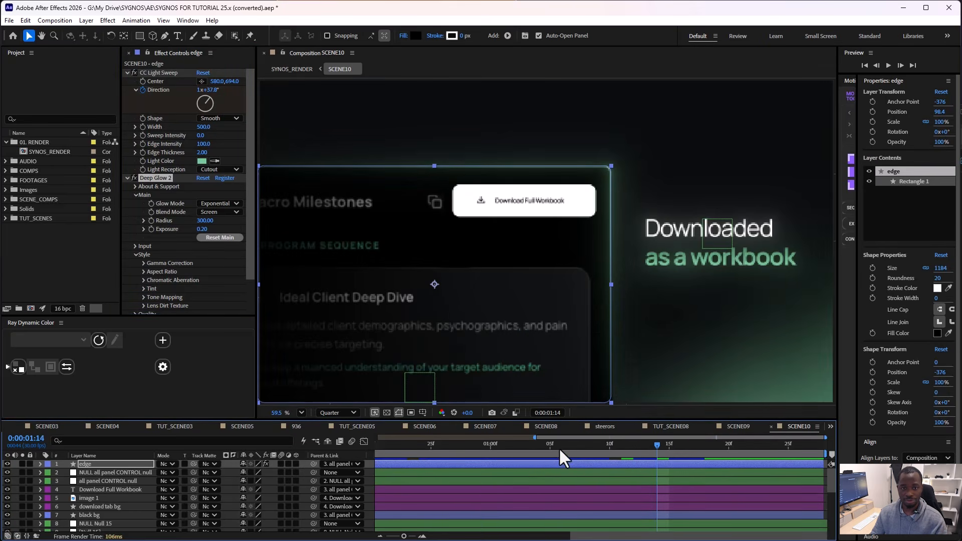
left_click(490, 445)
left_click_drag(492, 446, 680, 446)
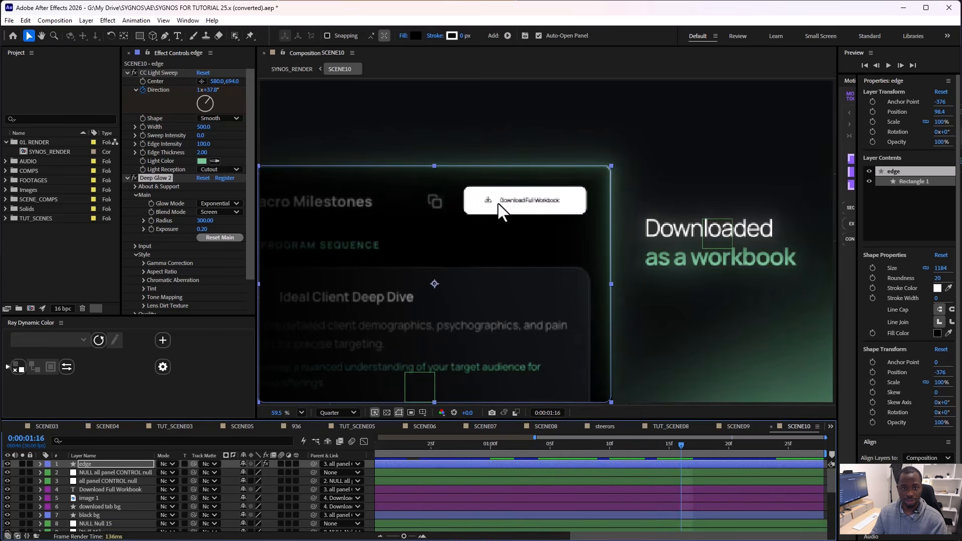
left_click(337, 412)
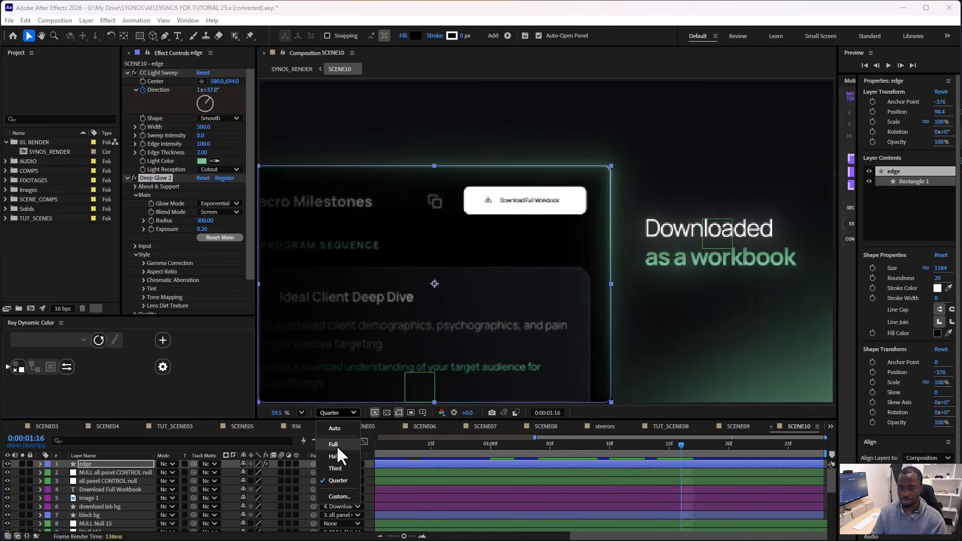
left_click(336, 444)
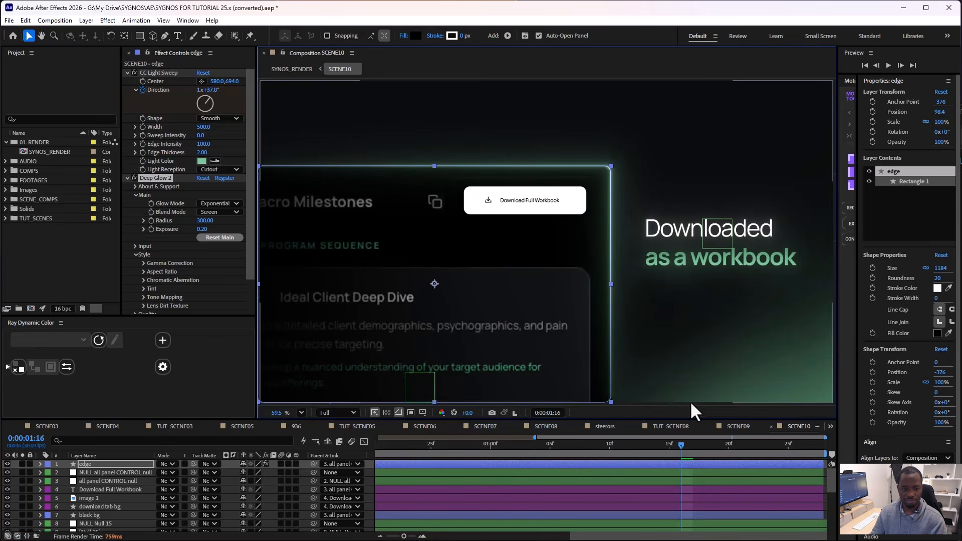
Step: Scrub SCENE10 to 0:00:01:27 and show the scene's full duration in the timeline
left_click_drag(664, 442, 824, 446)
key("minus")
key("Tab")
left_click(758, 453)
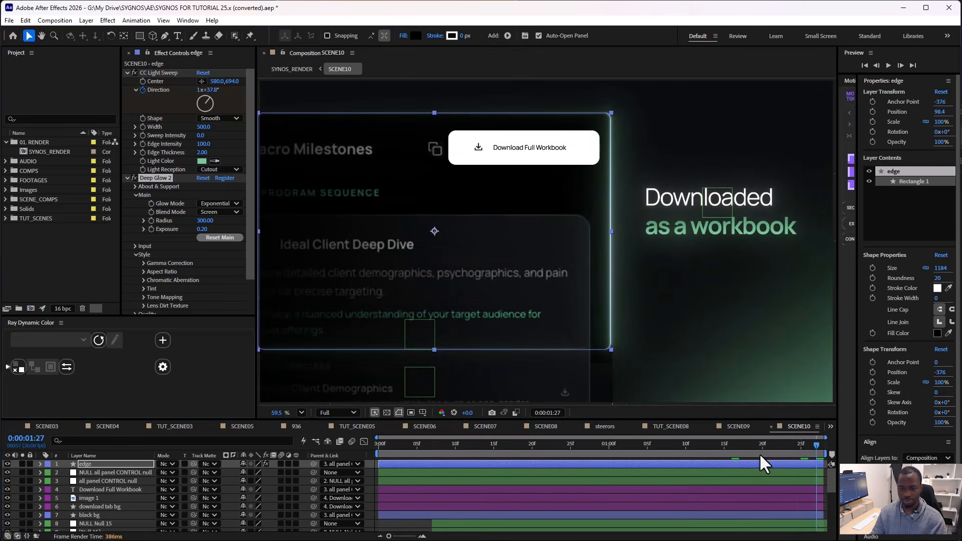
Step: Open SCENE11 from the SYNOS_RENDER timeline, hide its guides and rulers, and scrub it to 0:00:01:01
left_click_drag(695, 446, 706, 447)
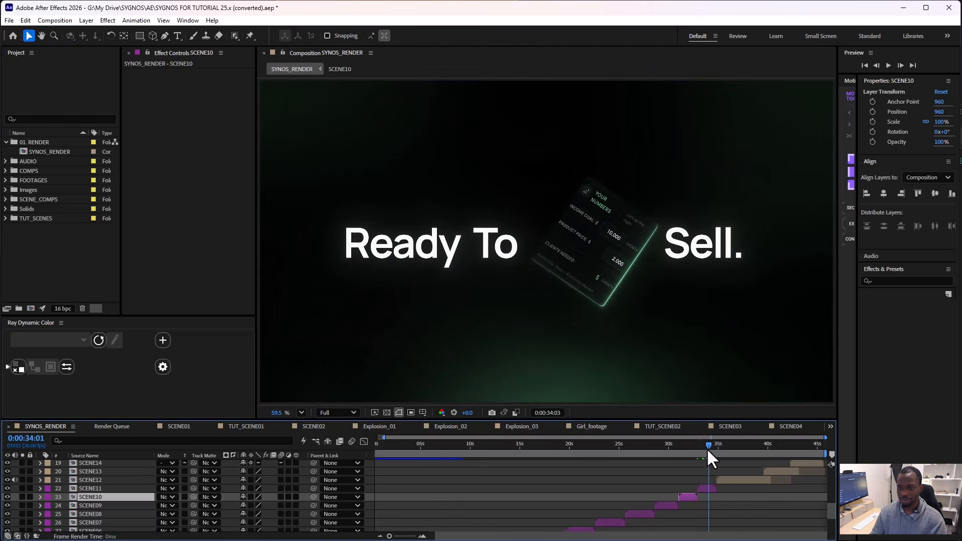
double_click(704, 486)
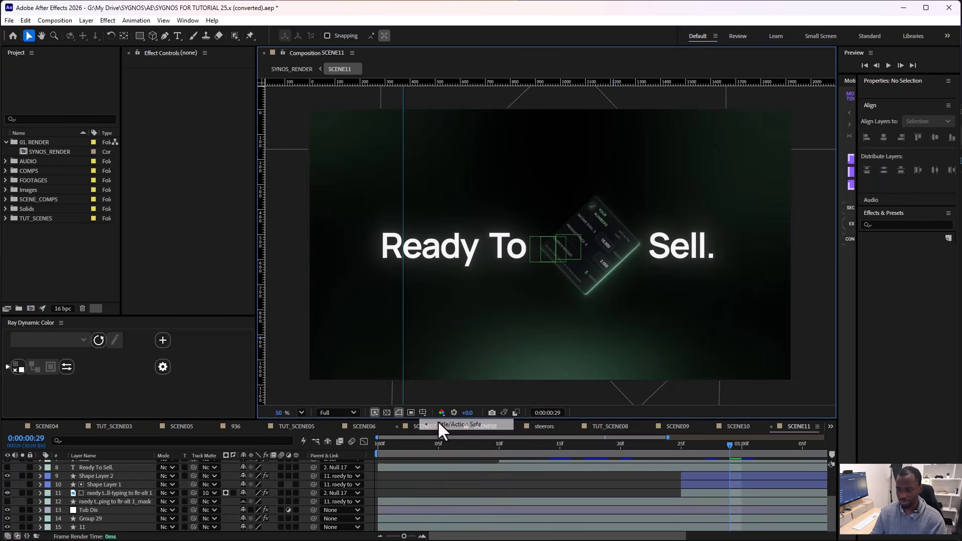
key("ctrl+r")
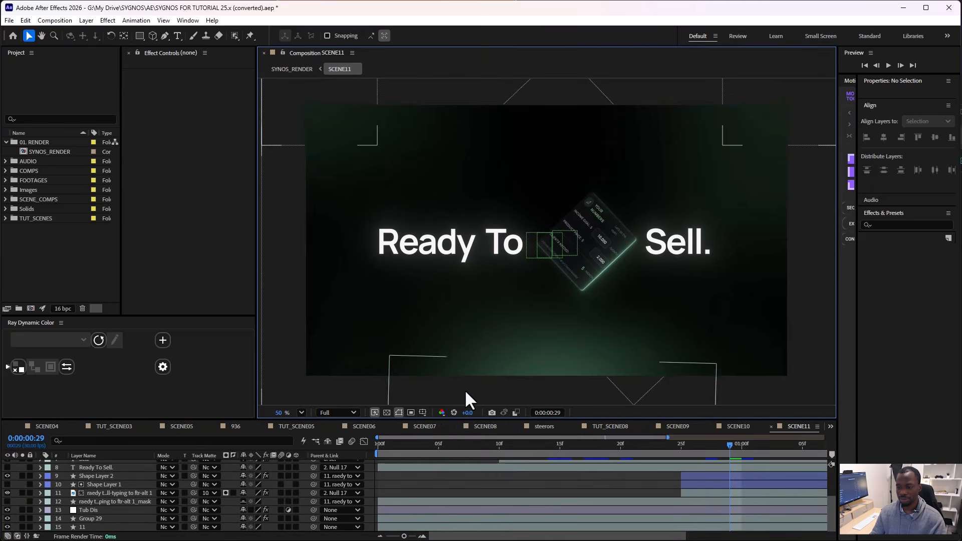
left_click_drag(457, 444, 754, 444)
left_click(580, 243)
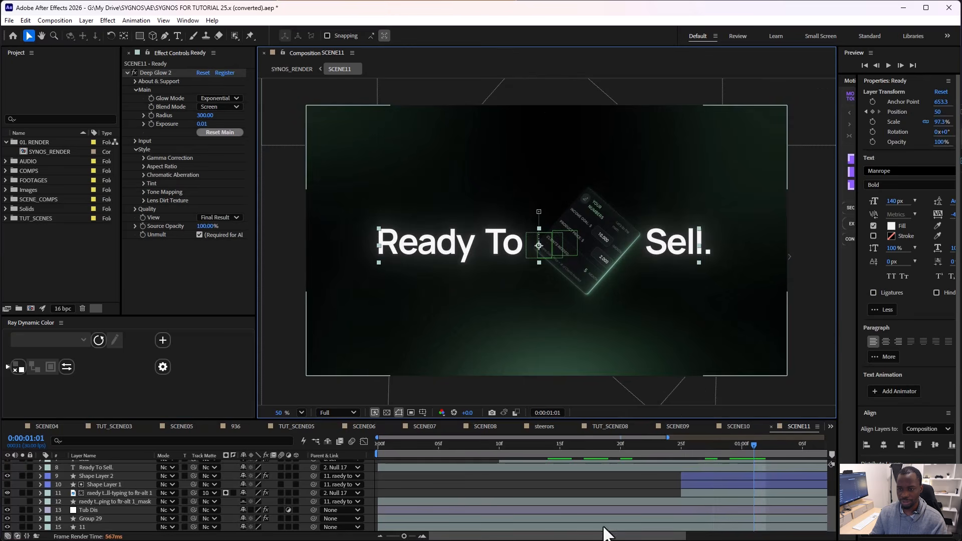
Step: Enlarge the timeline area and reveal the keyframes of SCENE11's text, null and card footage layers
left_click(97, 502)
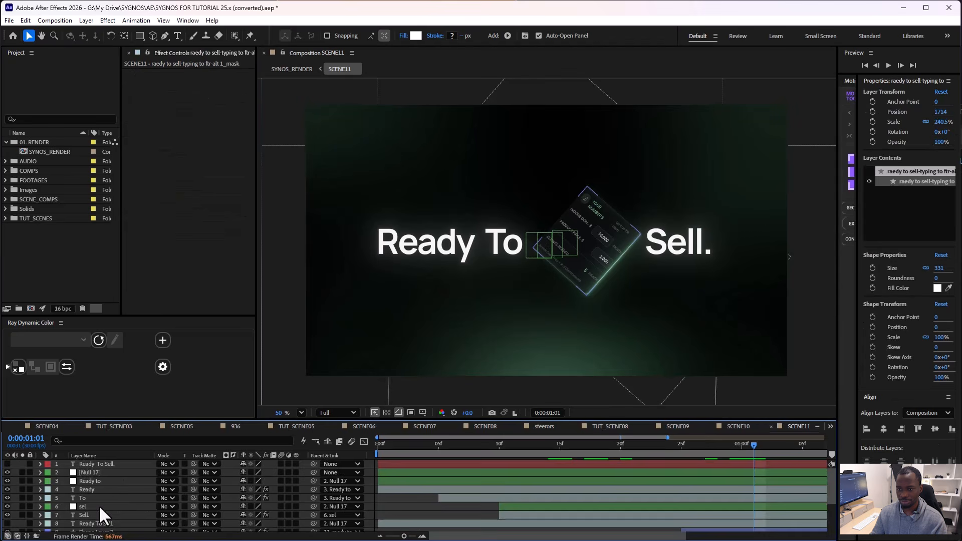
left_click_drag(412, 420, 409, 341)
left_click_drag(129, 516, 72, 397)
key("u")
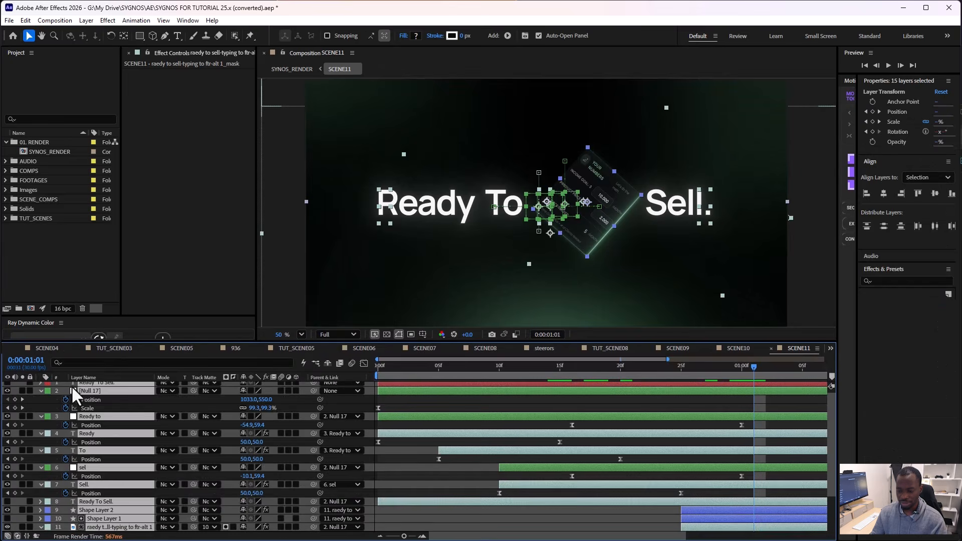
scroll(576, 441, "down", 2)
left_click(691, 474)
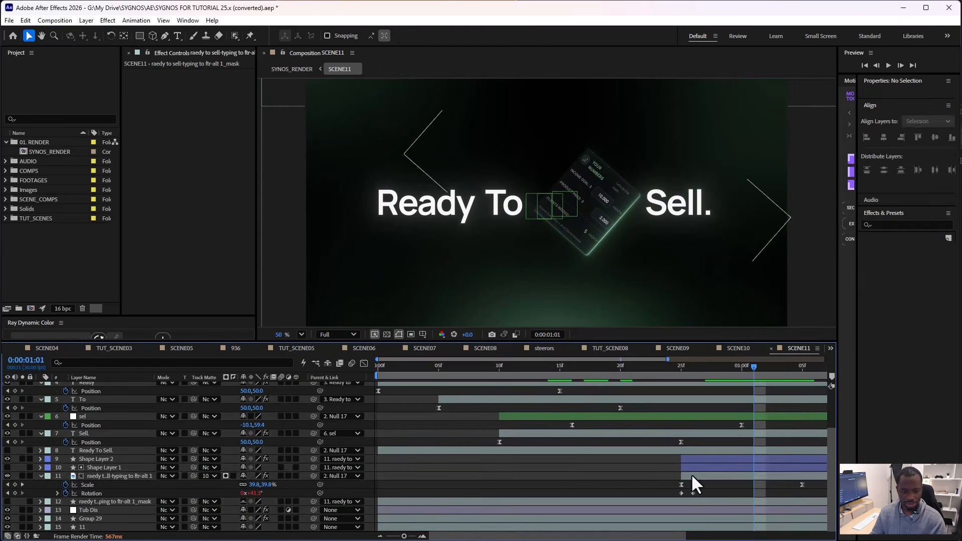
Step: Solo the raedy to sell-typing to ftr-alt 1 card layer together with Shape Layer 2, and scrub through the card's glowing edge
left_click(22, 476)
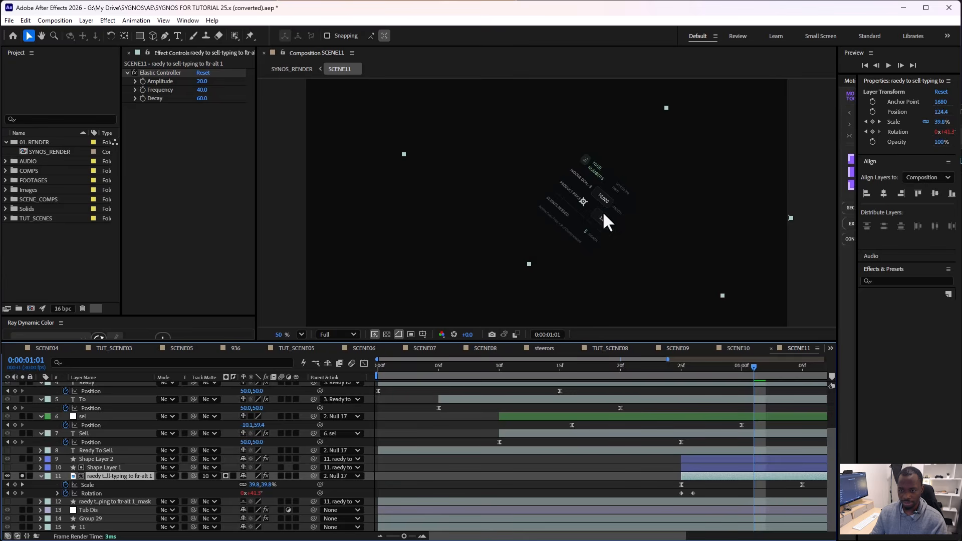
key("Page_Up")
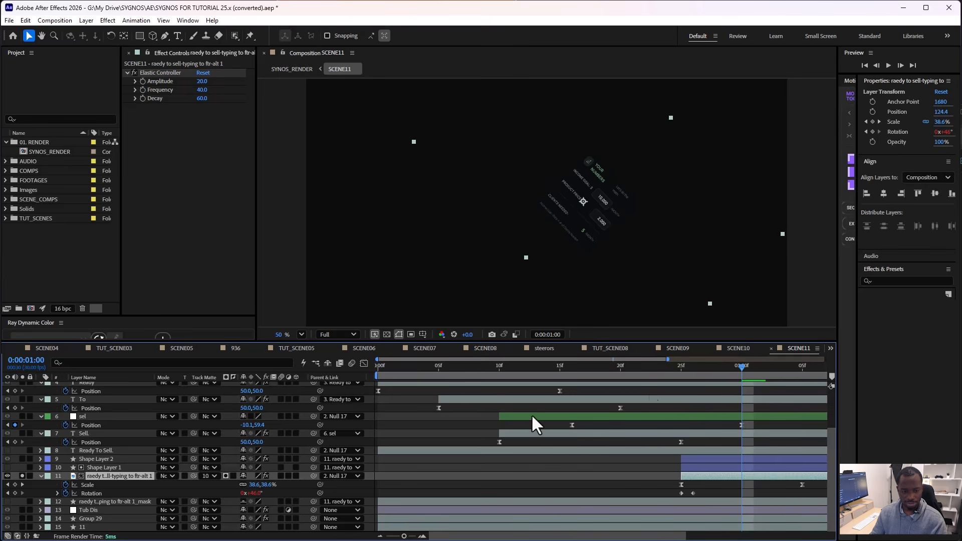
left_click(22, 459)
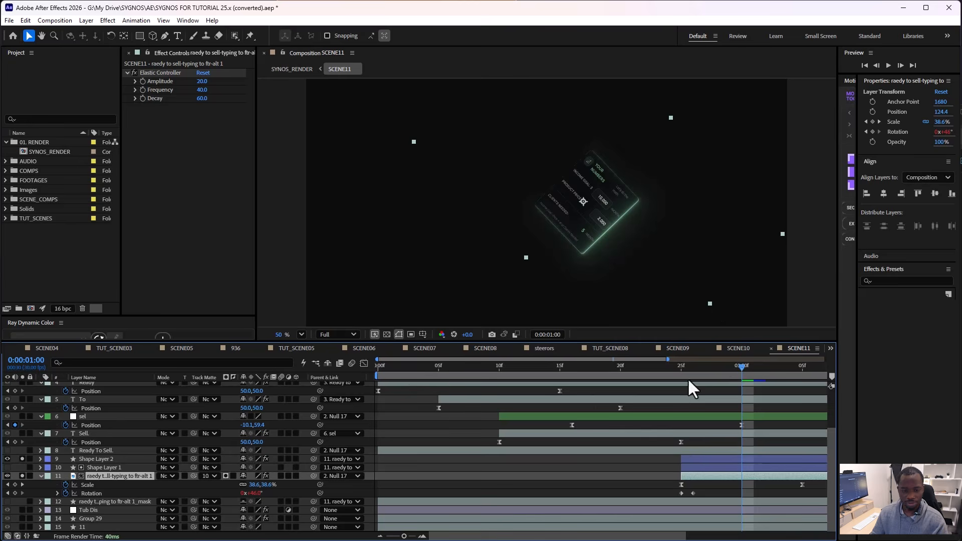
left_click_drag(729, 366, 757, 390)
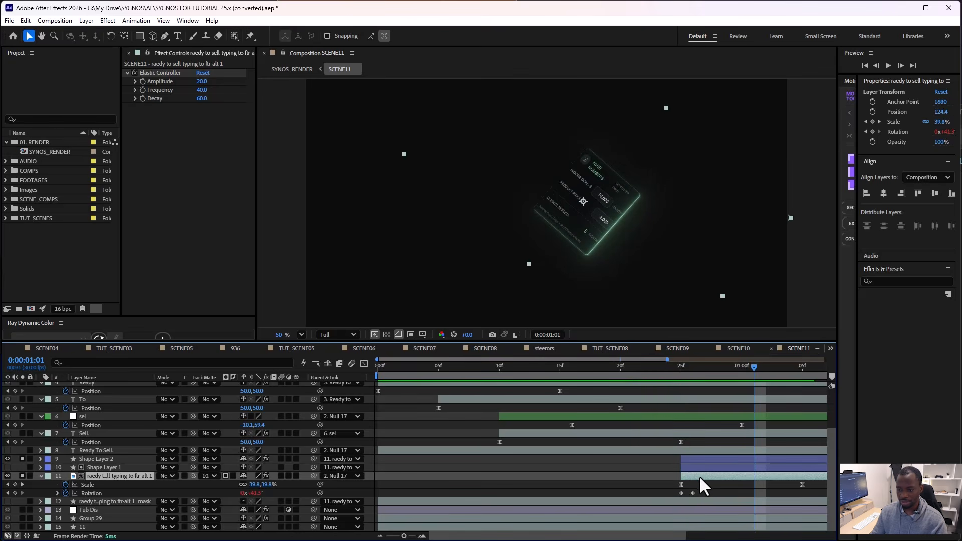
Step: Duplicate the card footage layer, move the copy above Ready To Sell., leave only the copy soloed, and label it Red
key("ctrl+d")
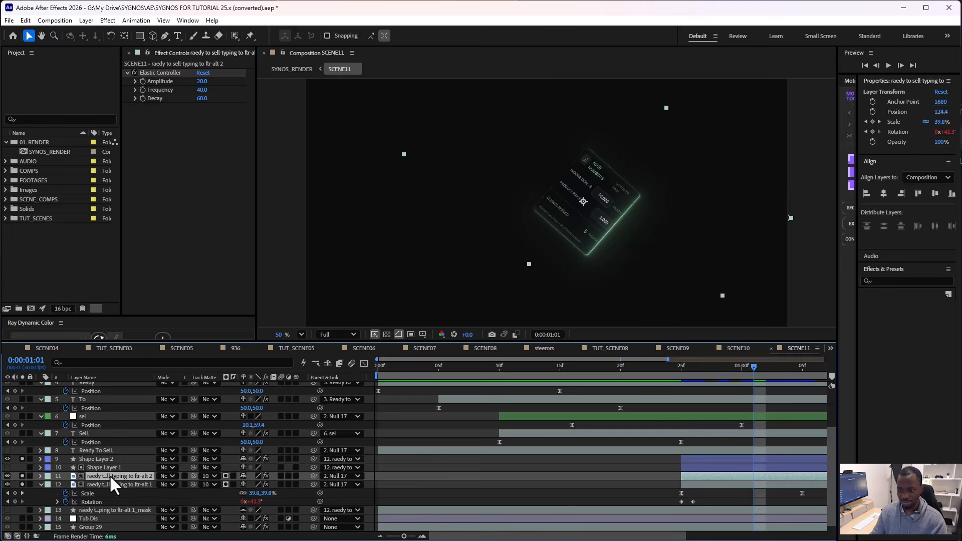
left_click_drag(109, 474, 112, 440)
left_click(22, 467)
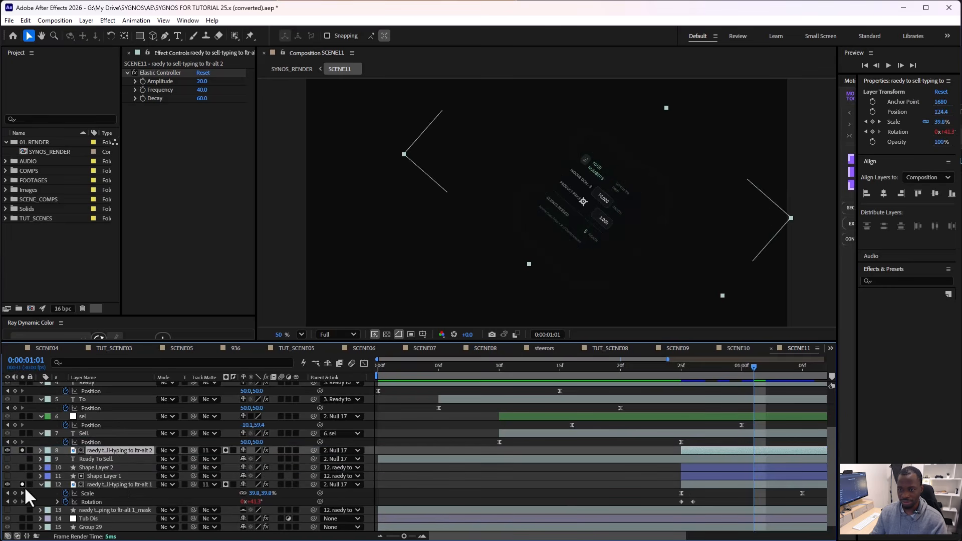
left_click(48, 450)
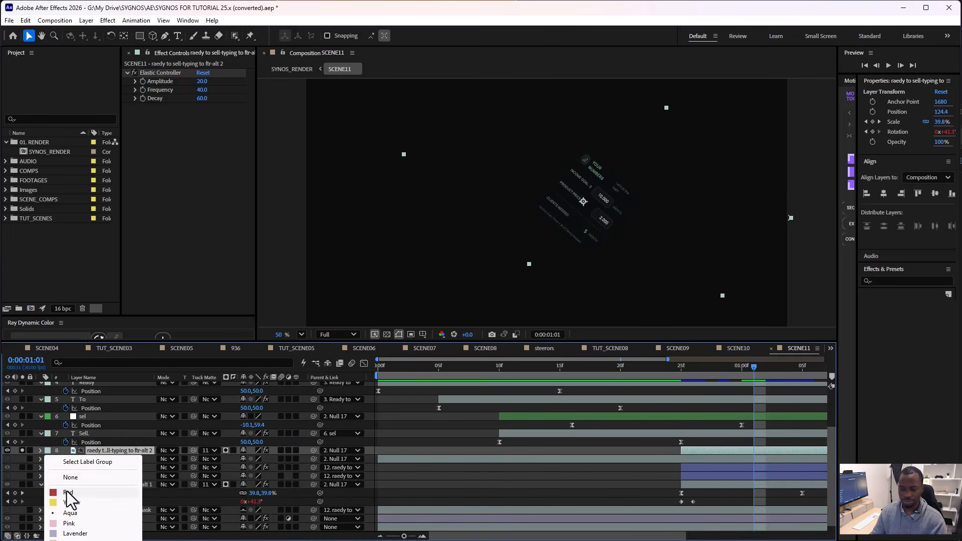
left_click(67, 491)
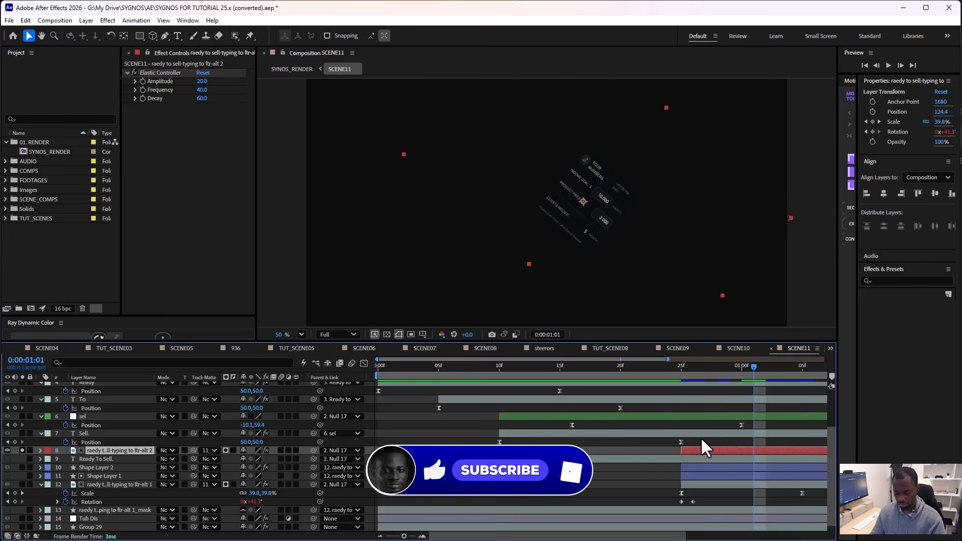
Step: Reveal the card copy's keyframes, remove its Rotation animation at 0:00:01:06, and preview the result around 0:00:00:27
key("u")
left_click_drag(749, 366, 813, 365)
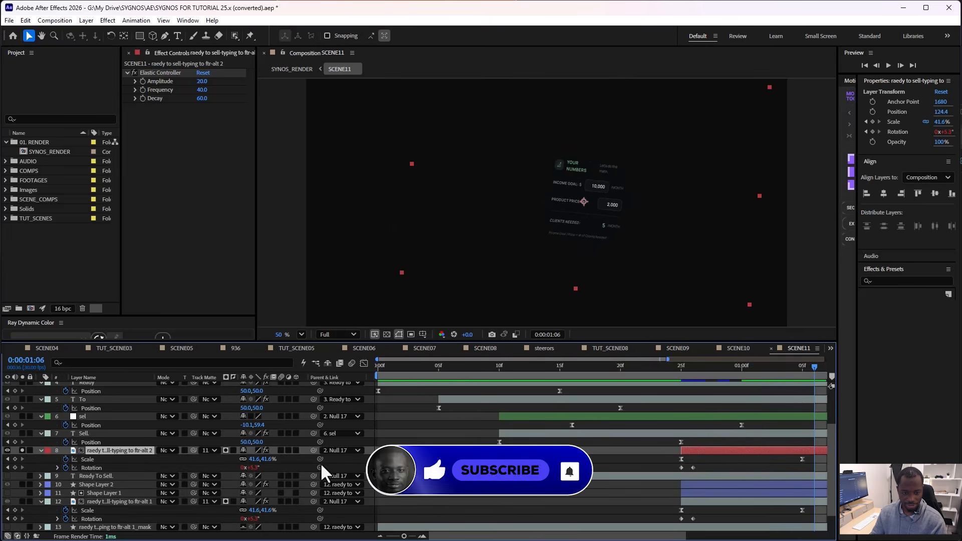
left_click(65, 466)
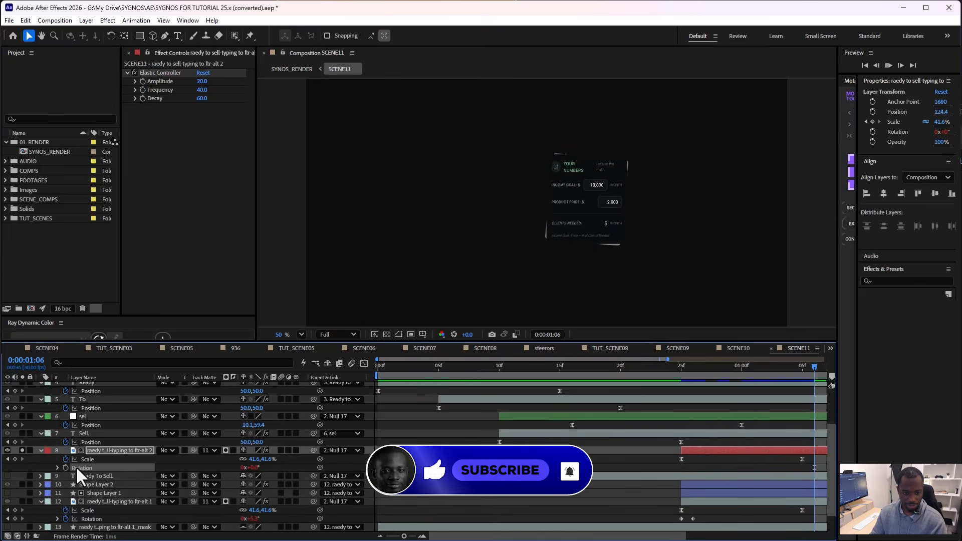
key("space")
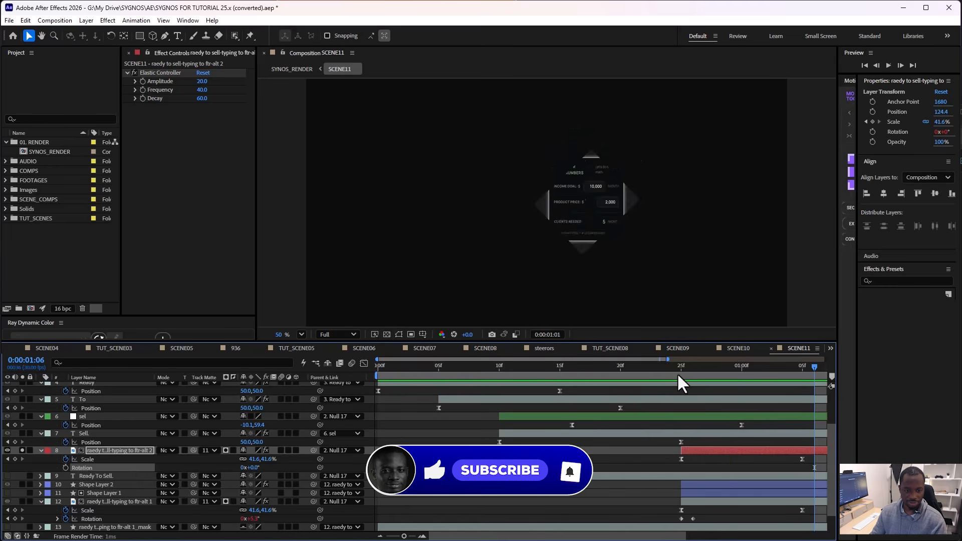
left_click(680, 366)
left_click_drag(678, 367, 702, 371)
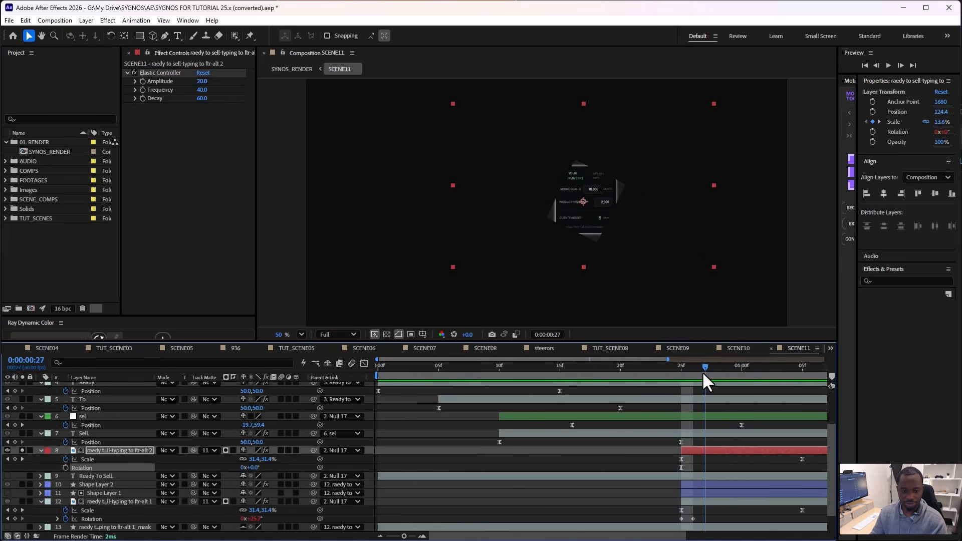
Step: Remove the card copy's track matte and examine the full screen recording at 0:00:00:28
left_click(209, 450)
left_click(224, 464)
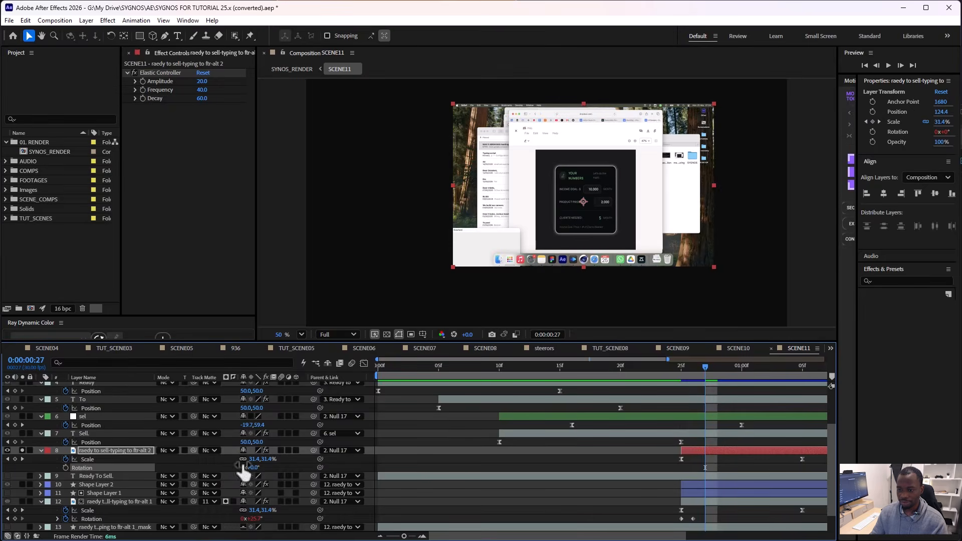
scroll(599, 245, "up", 3)
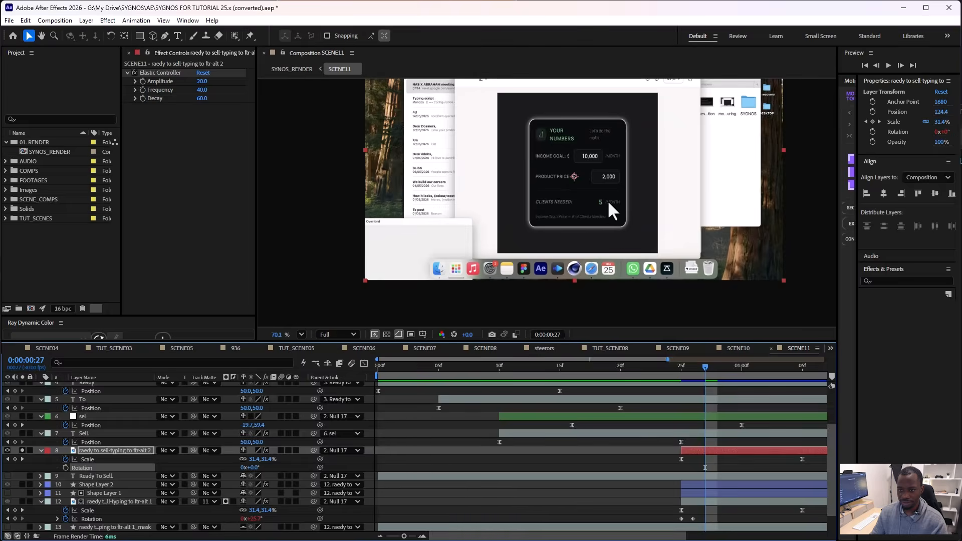
scroll(612, 211, "down", 2)
mouse_move(706, 371)
left_mouse_down()
mouse_move(674, 373)
mouse_move(717, 373)
left_mouse_up()
scroll(585, 238, "down", 2)
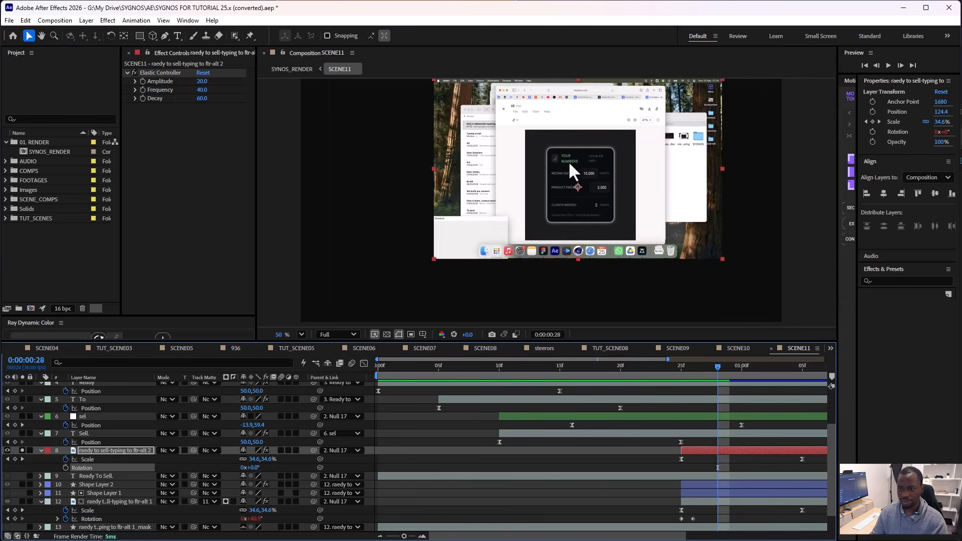
scroll(580, 169, "up", 2)
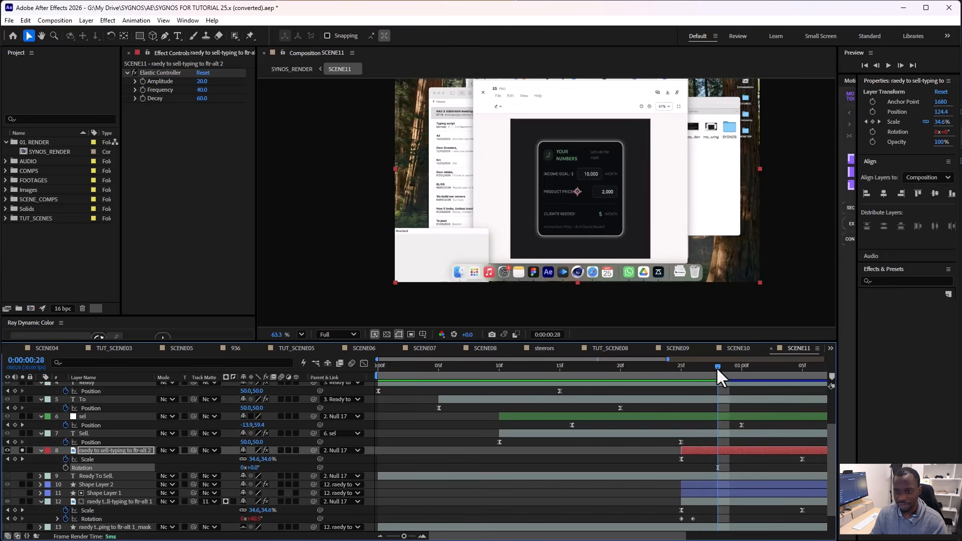
Step: Draw a rectangular mask around the YOUR NUMBERS card on the copied footage layer
left_click(132, 452)
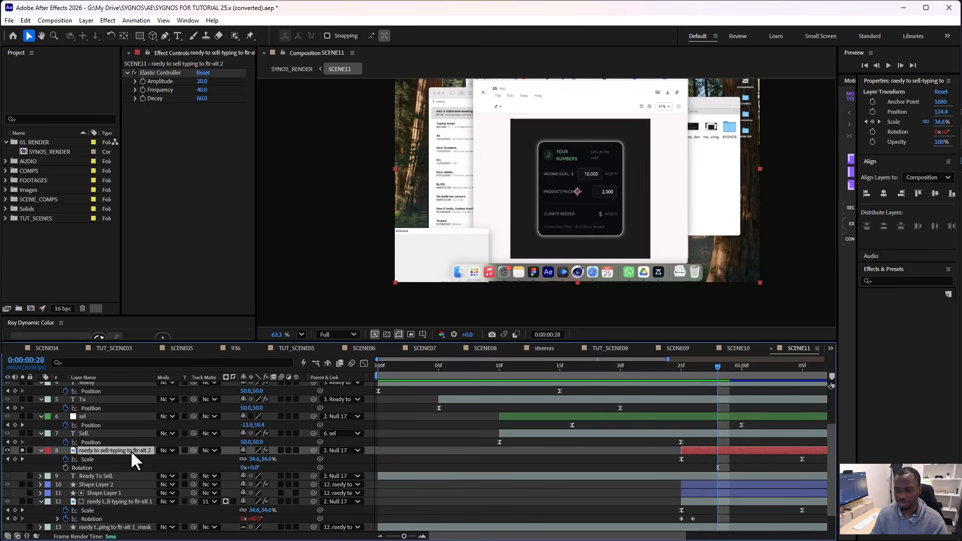
left_click(140, 36)
left_click_drag(542, 138, 635, 245)
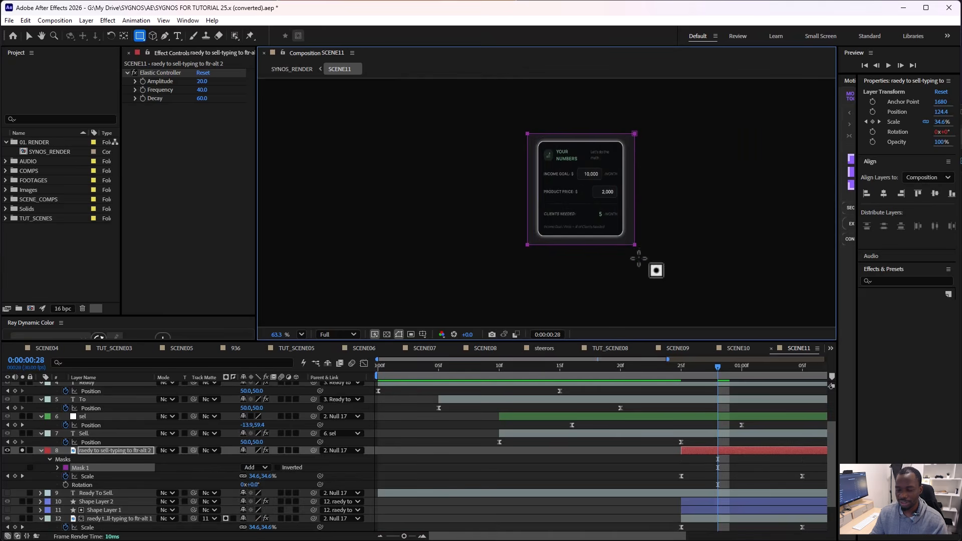
Step: Keyframe the masked card's Rotation at 0° on 0:00:00:27 and -182° on 0:00:00:25
left_click(656, 458)
mouse_move(684, 370)
left_mouse_down()
mouse_move(608, 374)
mouse_move(771, 374)
mouse_move(697, 379)
left_mouse_up()
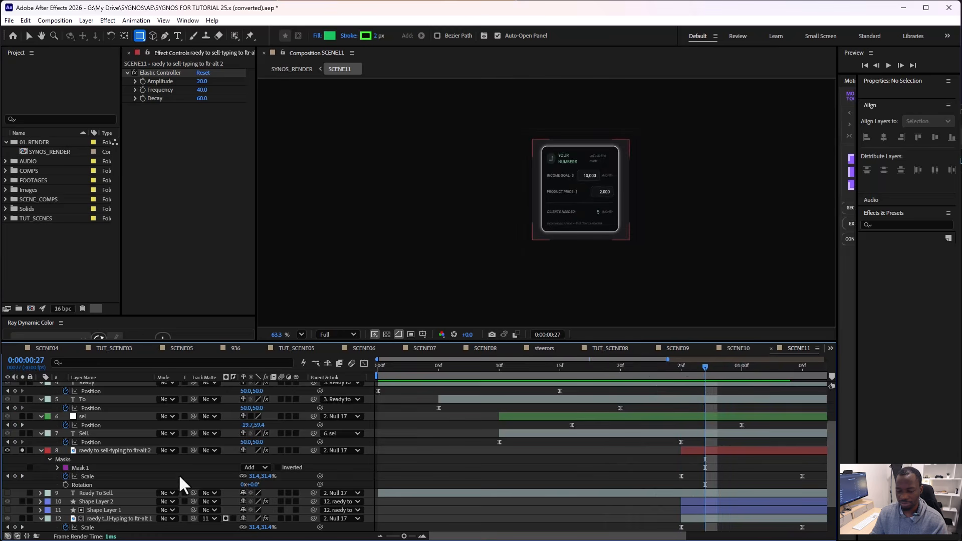
left_click(65, 484)
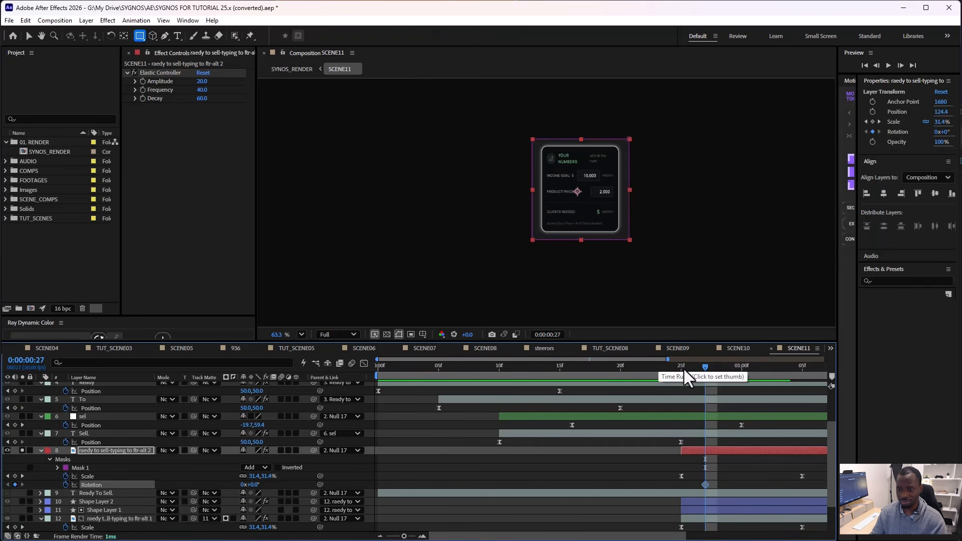
mouse_move(684, 370)
left_mouse_down()
mouse_move(692, 370)
mouse_move(683, 370)
left_mouse_up()
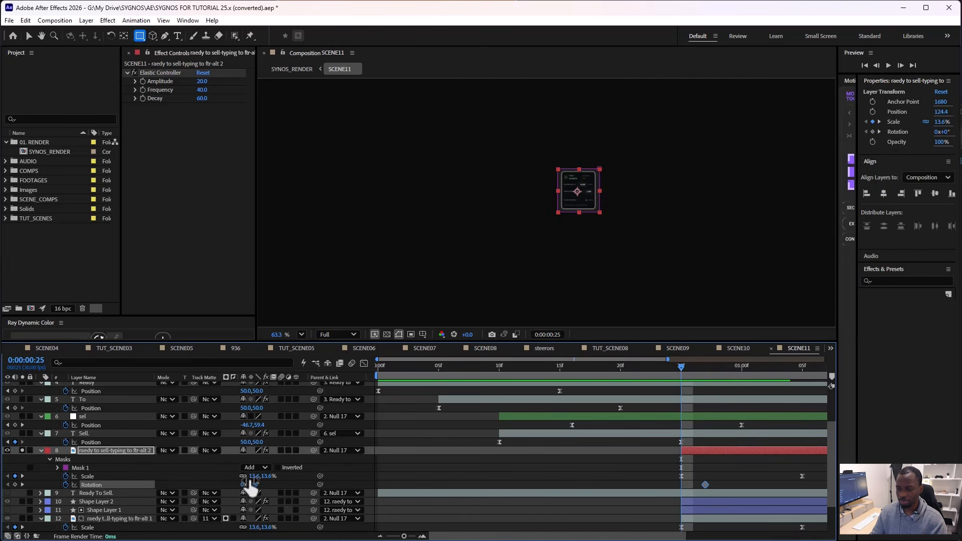
left_click_drag(250, 484, 166, 489)
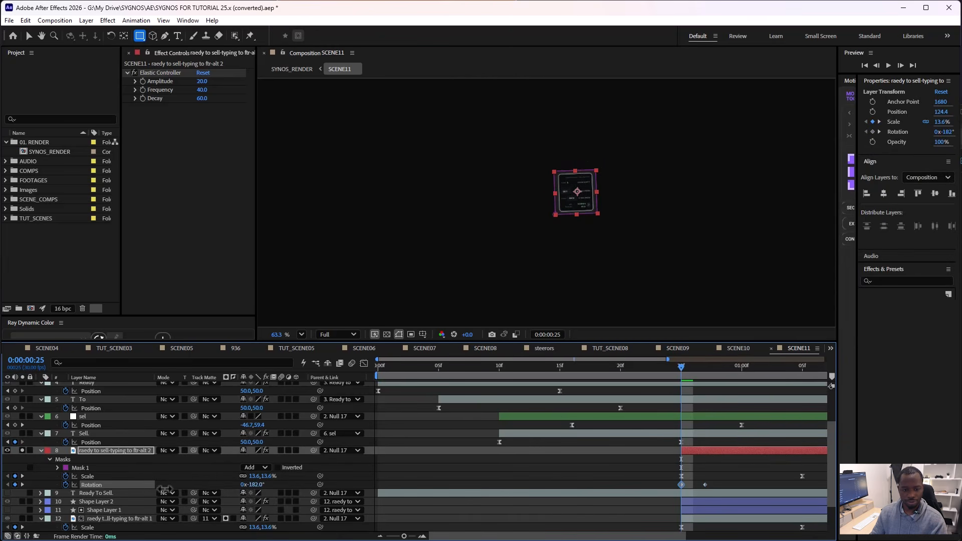
Step: Widen the Motion Tools 2.0 panel and apply Elastic to both of the card copy's Rotation keyframes
left_click_drag(714, 482, 662, 490)
left_click_drag(837, 152, 756, 152)
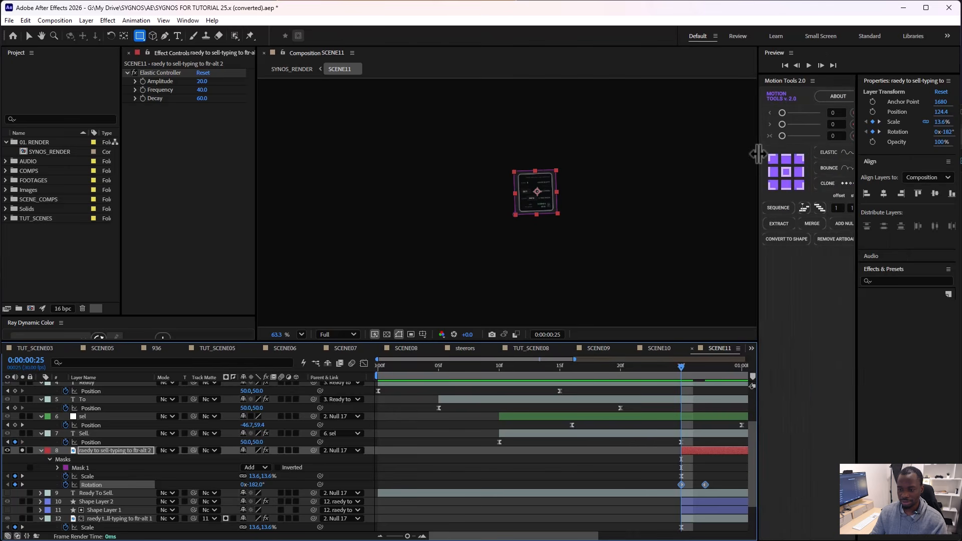
left_click(828, 153)
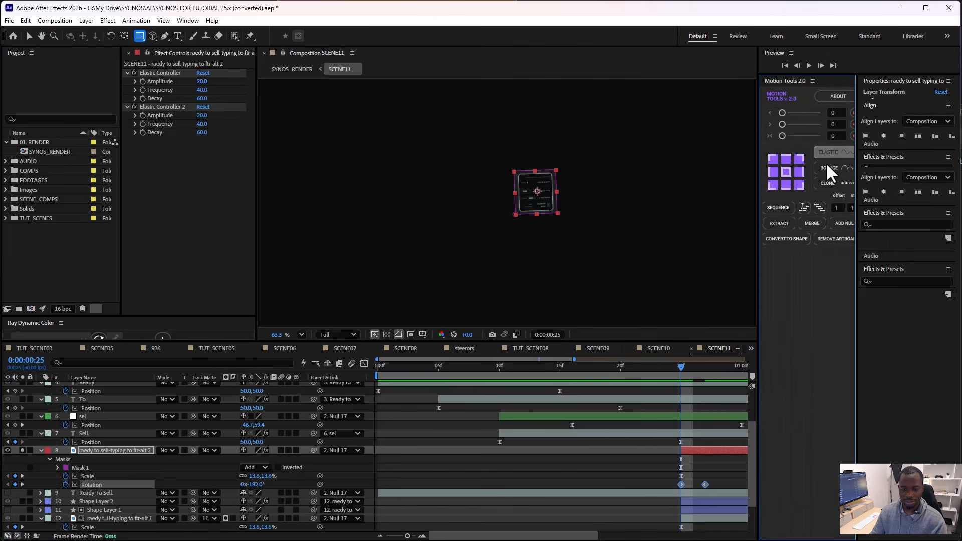
scroll(701, 466, "down", 2)
left_click(701, 473)
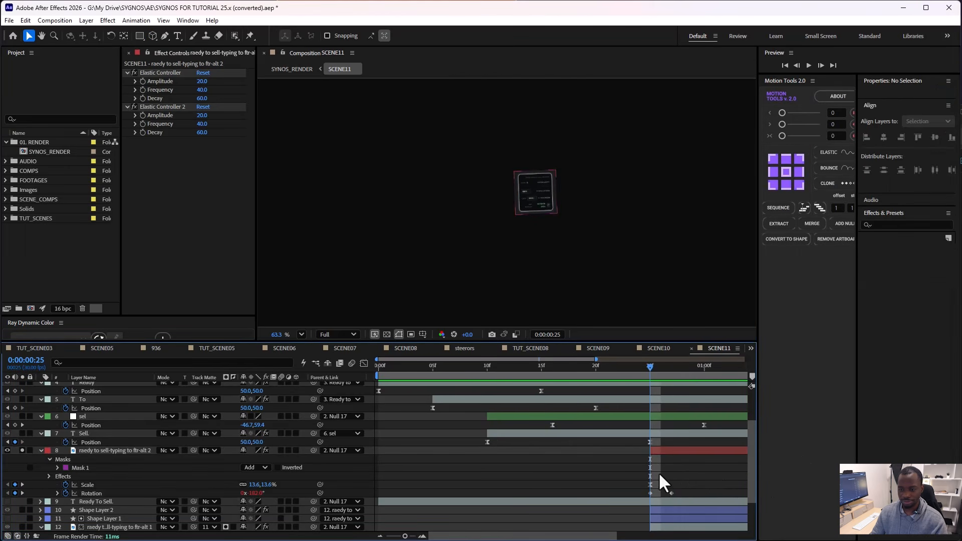
Step: Preview the card's elastic rotation from 0:00:00:22 and scrub back to its first Rotation keyframe at 0:00:00:25
left_click_drag(461, 535, 542, 535)
left_click_drag(496, 362, 454, 363)
key("space")
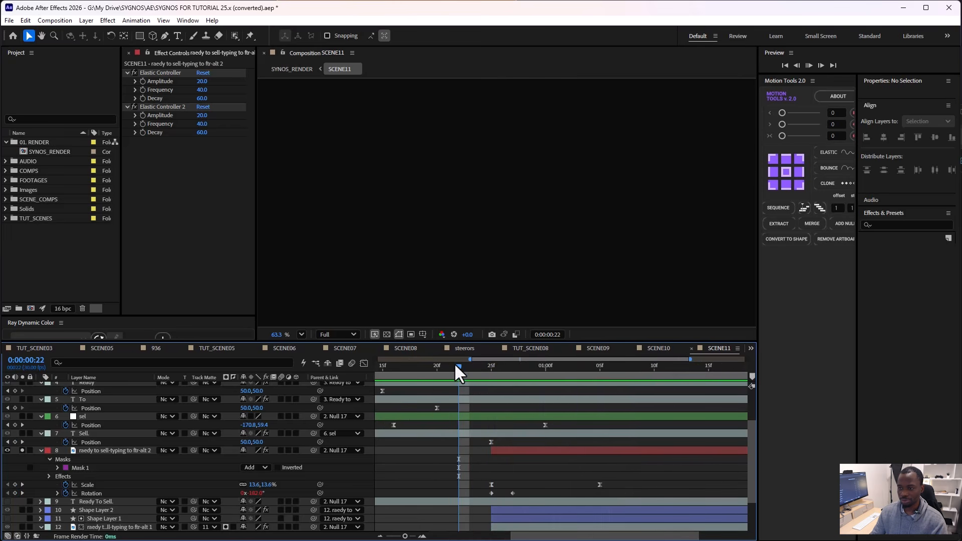
left_click(510, 365)
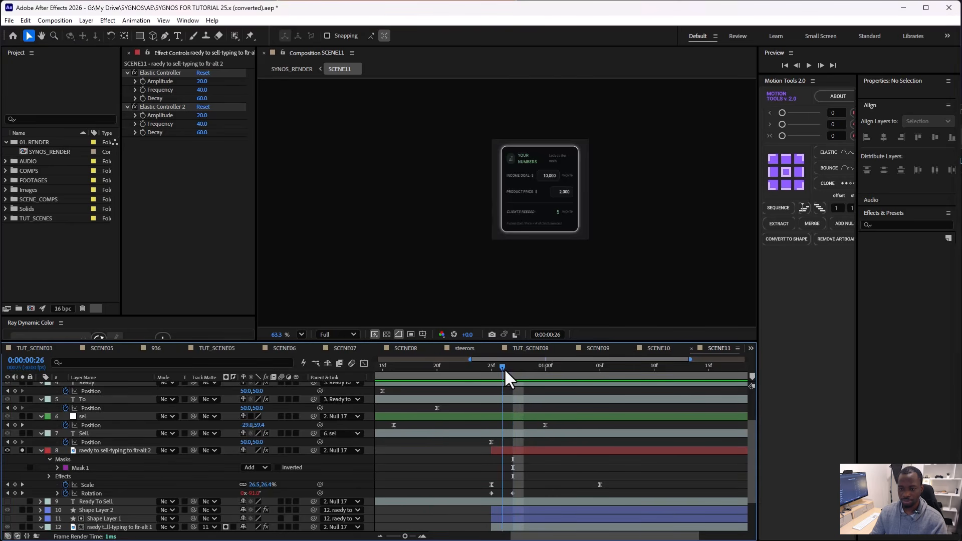
left_click_drag(504, 368, 490, 368)
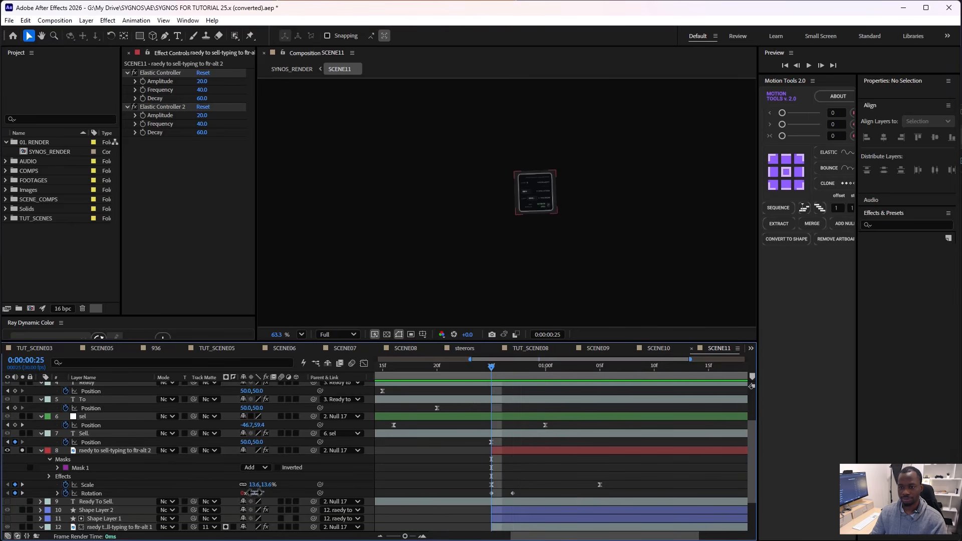
Step: Set the card copy's Rotation at 0:00:00:25 to -38° and preview its elastic swing from 0:00:00:20
left_click_drag(253, 493, 330, 490)
left_click(389, 486)
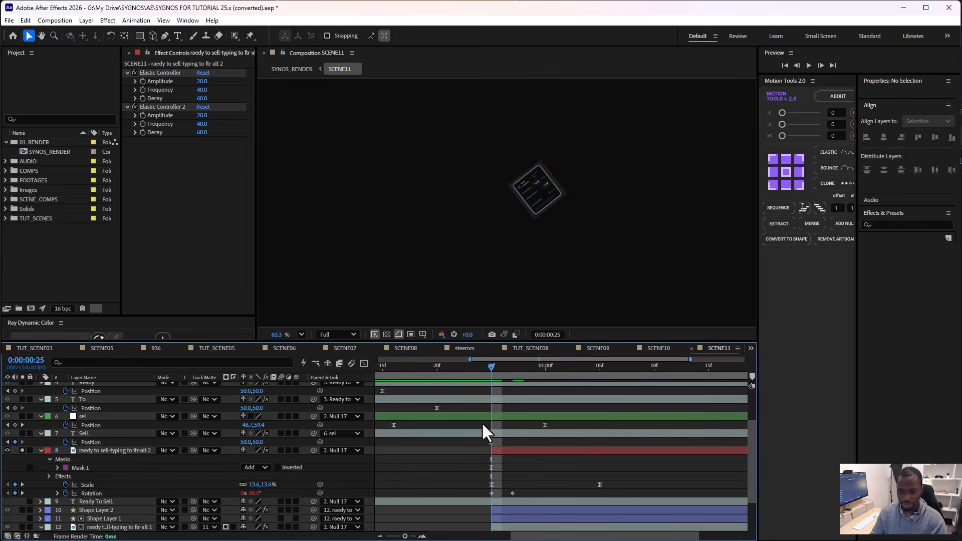
left_click_drag(490, 365, 438, 367)
key("space")
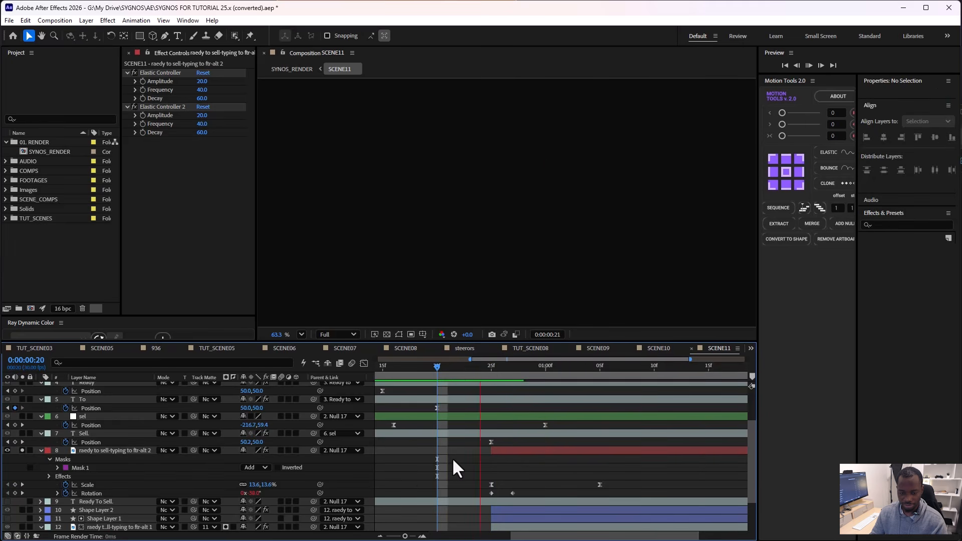
left_click(477, 371)
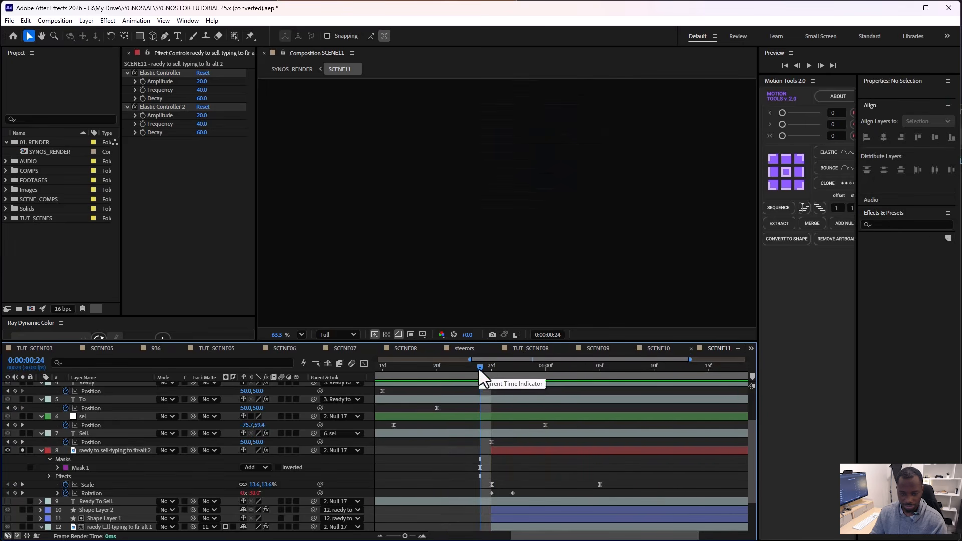
key("space")
Step: Remove the masked card copy layer and preview the full SCENE11 card reveal up to 0:00:01:06
left_click(671, 490)
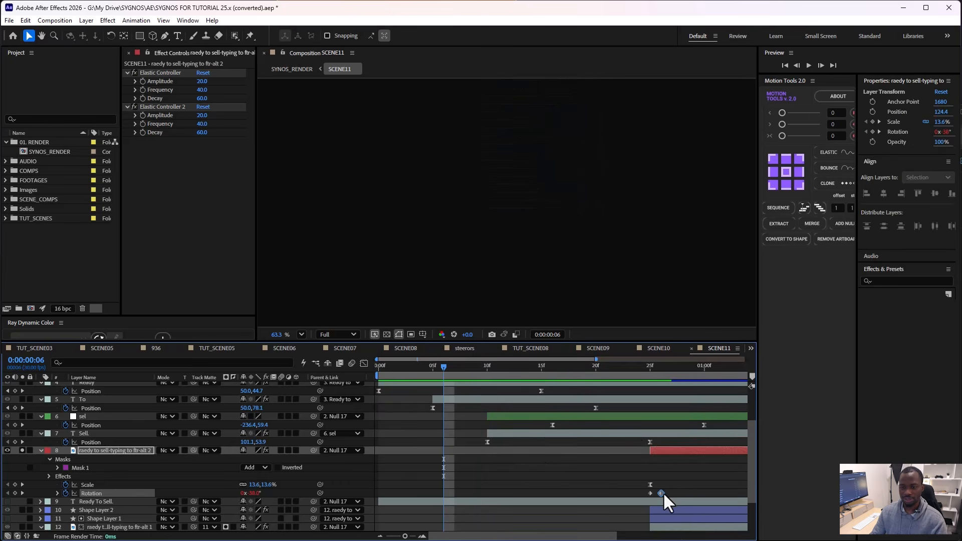
key("minus")
left_click(616, 470)
key("space")
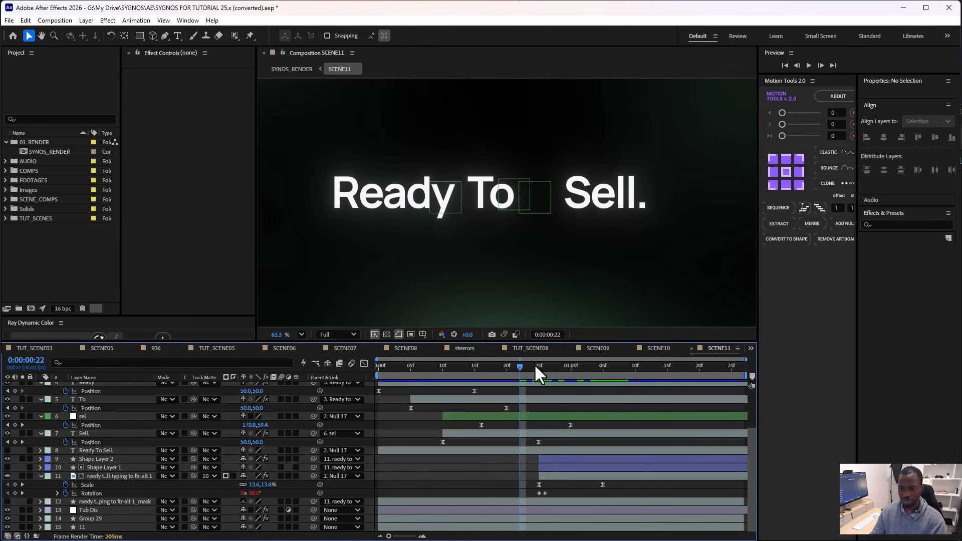
left_click_drag(537, 374, 608, 375)
Step: Return to the SYNOS_RENDER composition, move to 0:00:35:18 and open SCENE12
key("Tab")
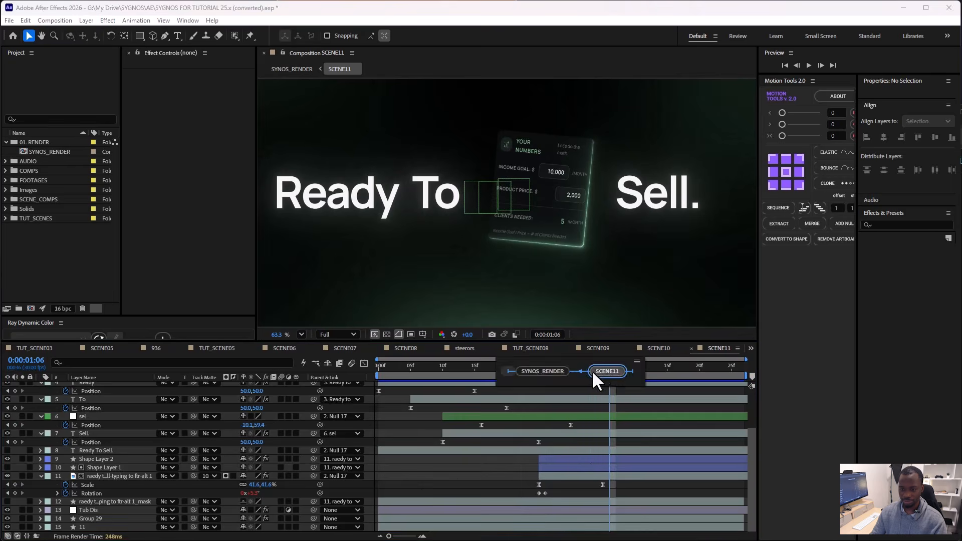
left_click(542, 371)
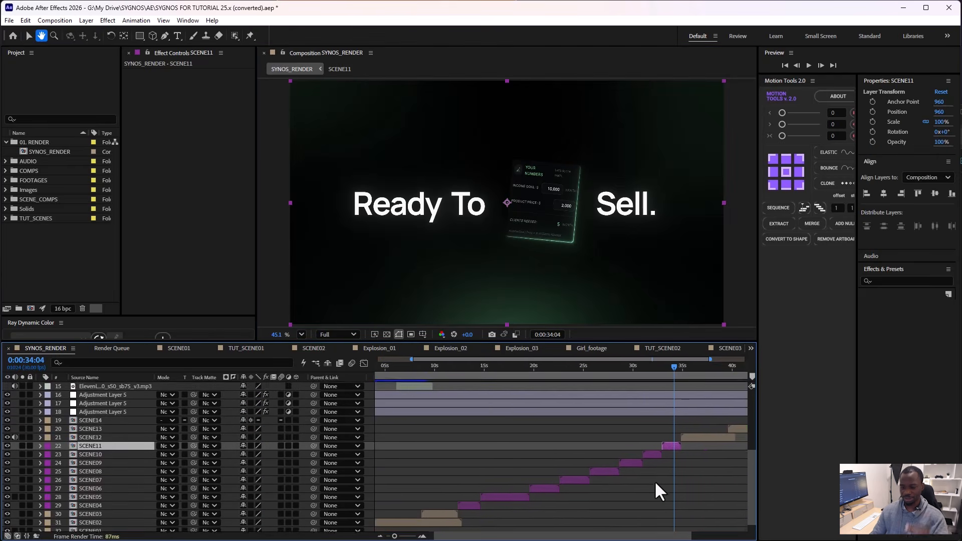
left_click_drag(654, 480, 578, 471)
left_click_drag(631, 365, 645, 365)
left_click(644, 434)
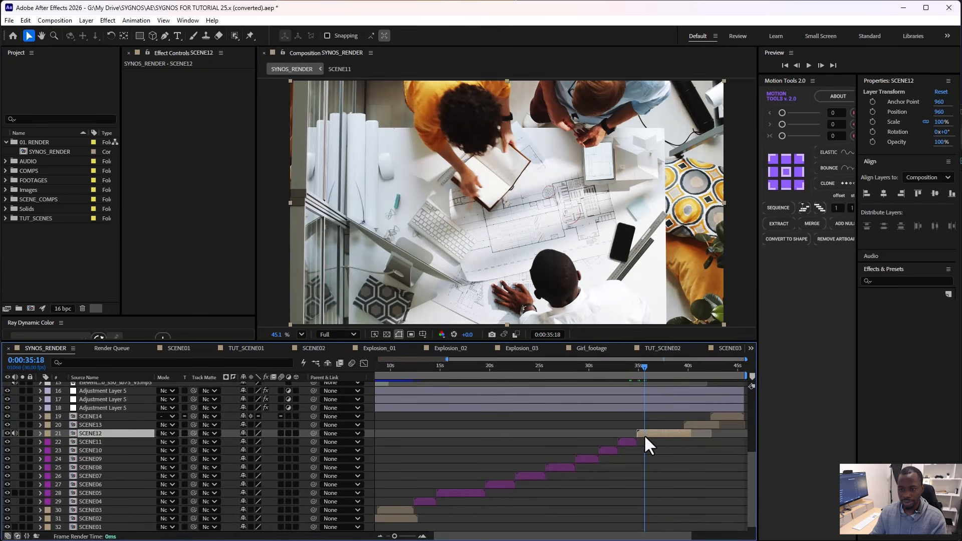
double_click(643, 432)
Step: Preview SCENE12's footage sequence from the start, including the zooming opening shot
left_click_drag(425, 365, 372, 363)
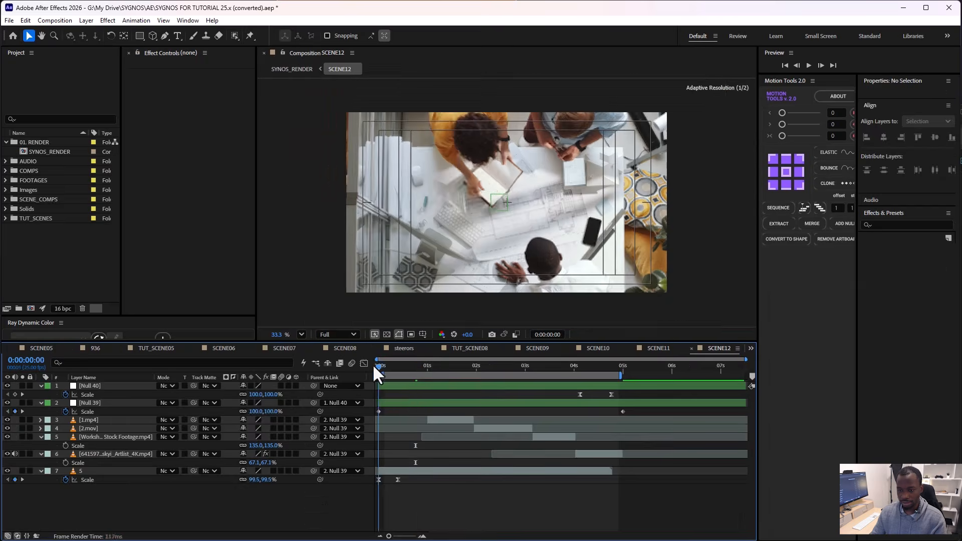
key("space")
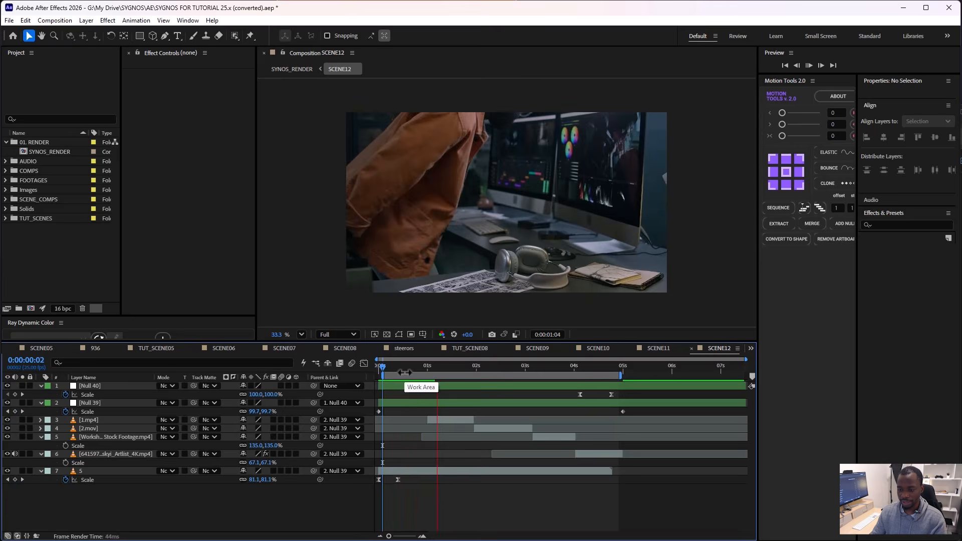
left_click_drag(426, 367, 452, 368)
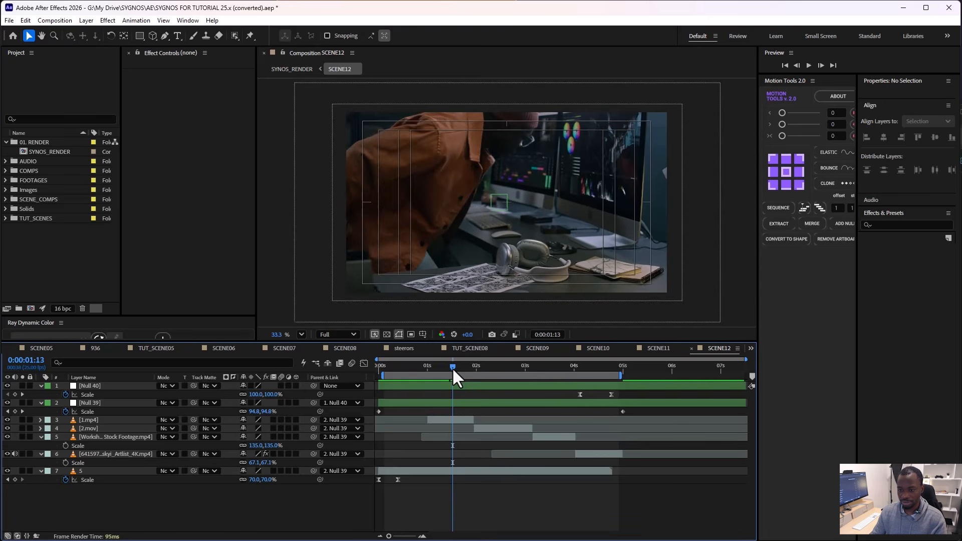
key("space")
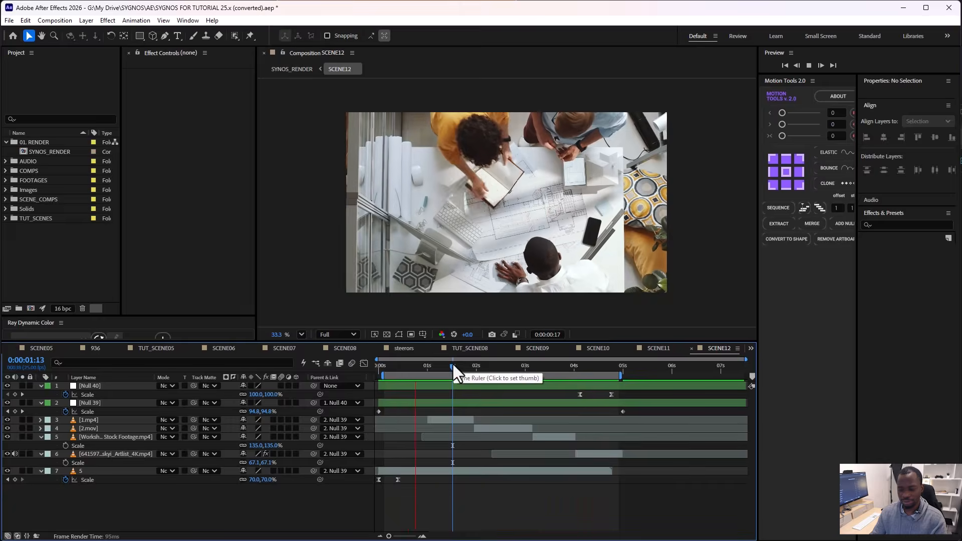
left_click(376, 366)
key("space")
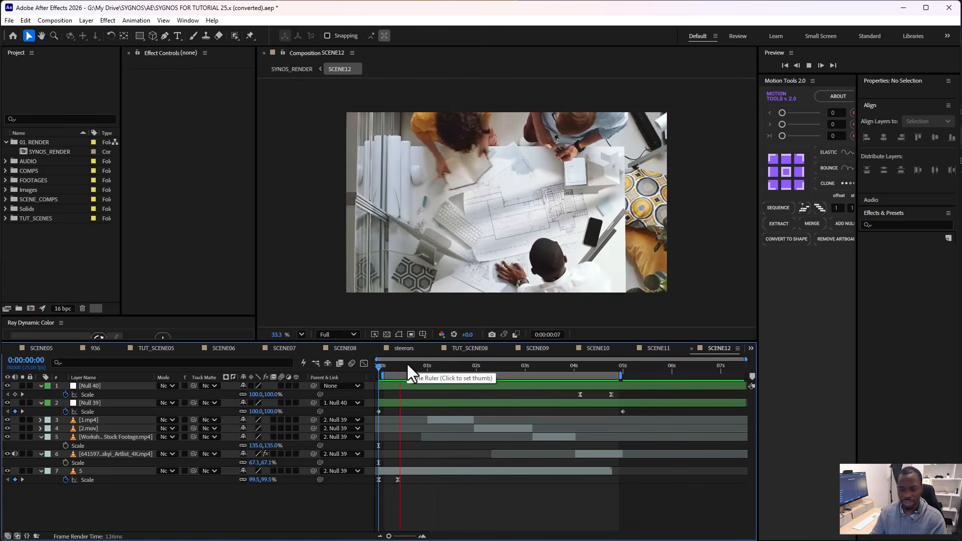
left_click(400, 366)
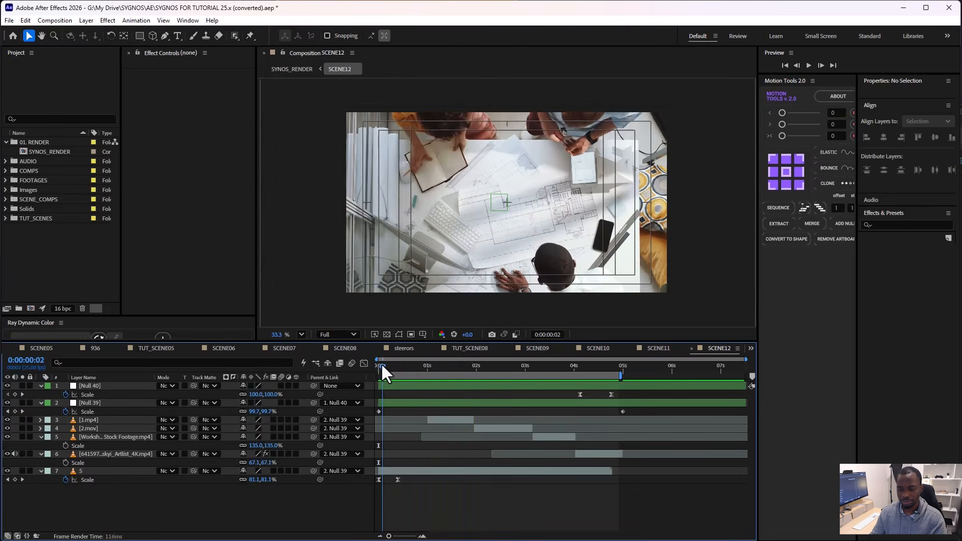
Step: Examine the Scale keyframes on layer 5 and scrub through SCENE12 to 0:00:03:21
left_click(123, 472)
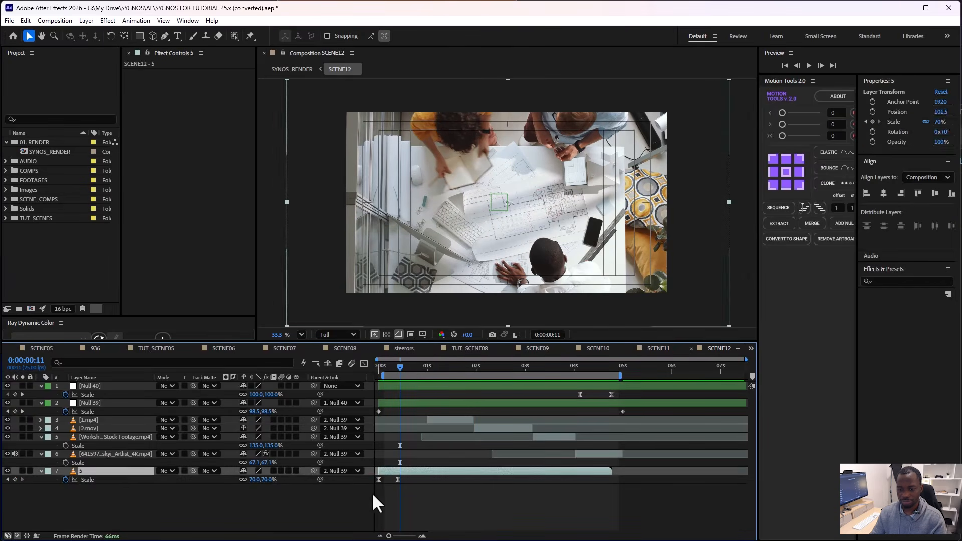
left_click(393, 366)
mouse_move(388, 368)
left_mouse_down()
mouse_move(370, 369)
mouse_move(381, 370)
left_mouse_up()
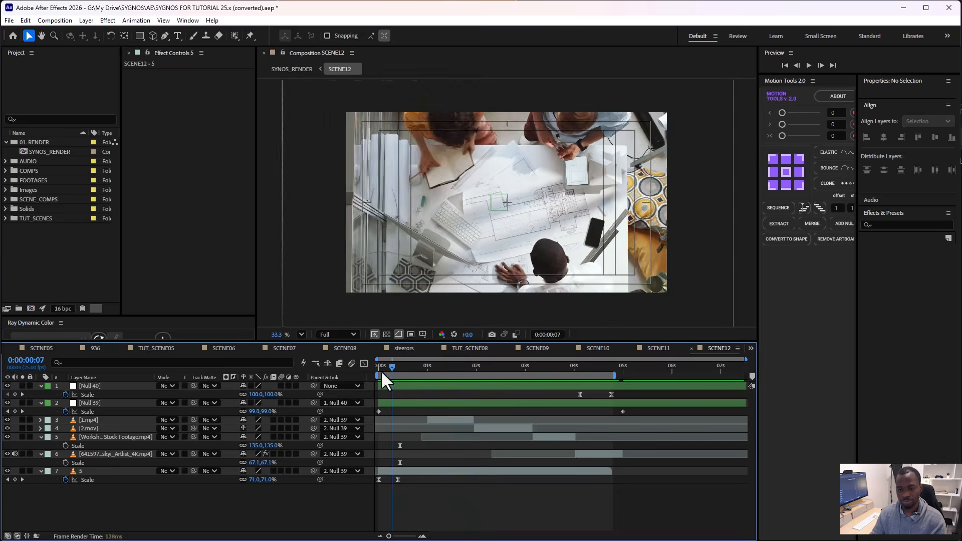
left_click_drag(423, 499, 360, 477)
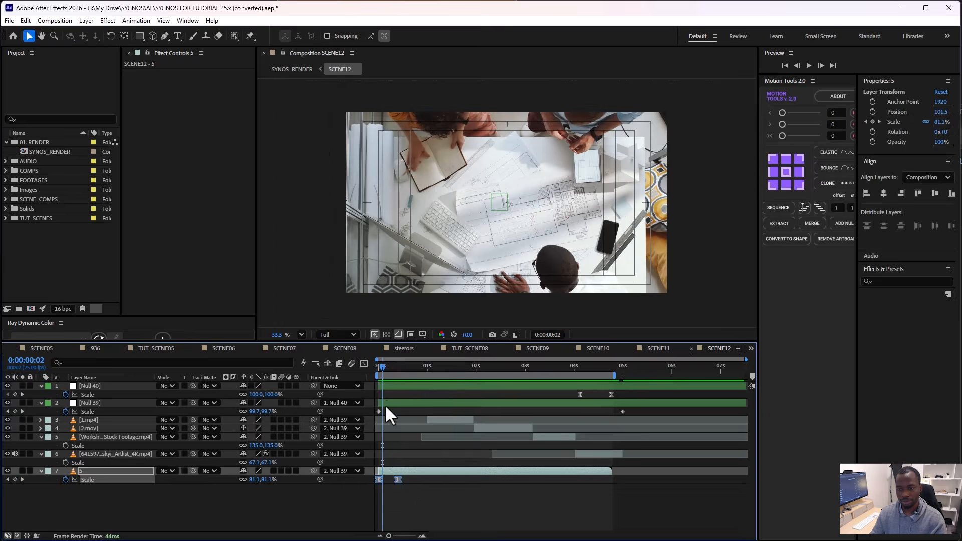
left_click_drag(435, 366, 566, 365)
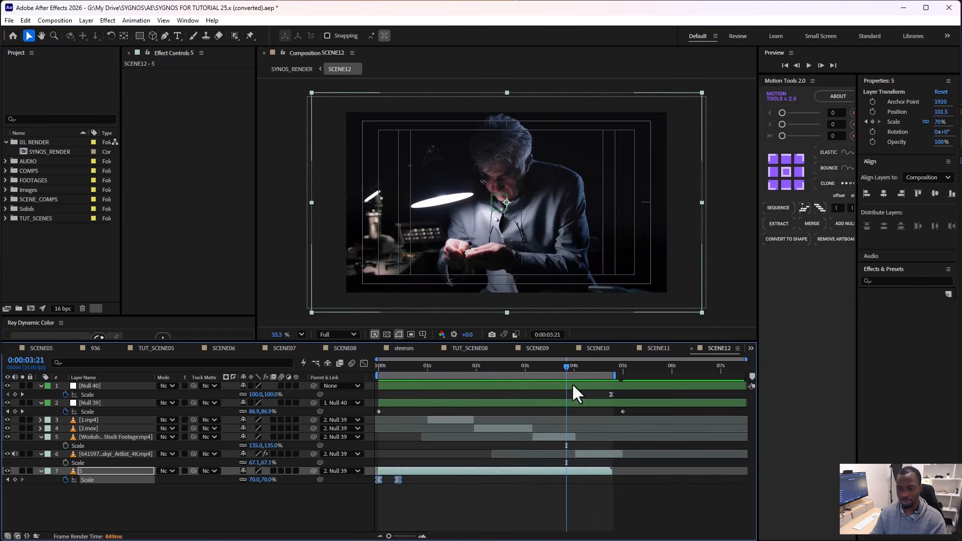
Step: Return to SYNOS_RENDER, move to 0:00:40:06 and open SCENE13
key("Tab")
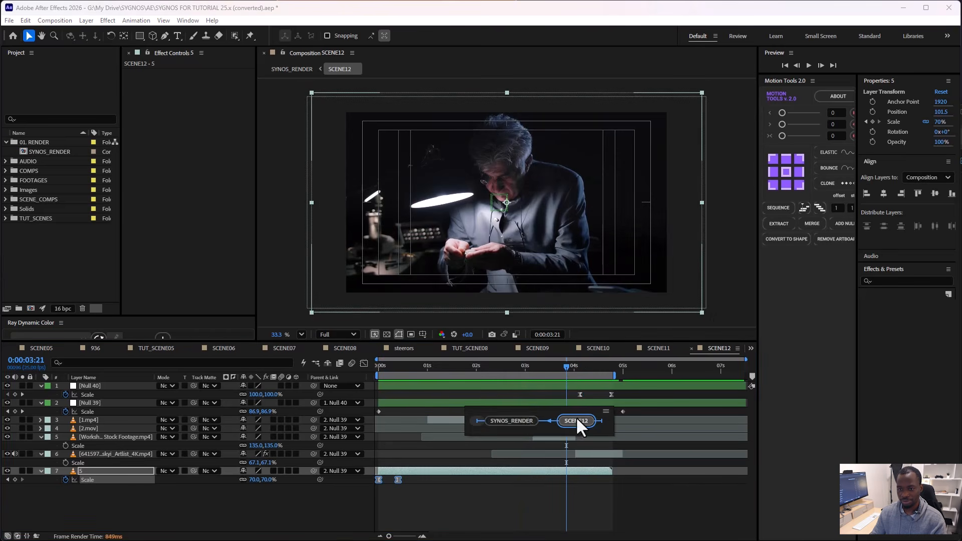
left_click(576, 420)
mouse_move(675, 365)
left_mouse_down()
mouse_move(690, 367)
mouse_move(653, 372)
mouse_move(690, 376)
left_mouse_up()
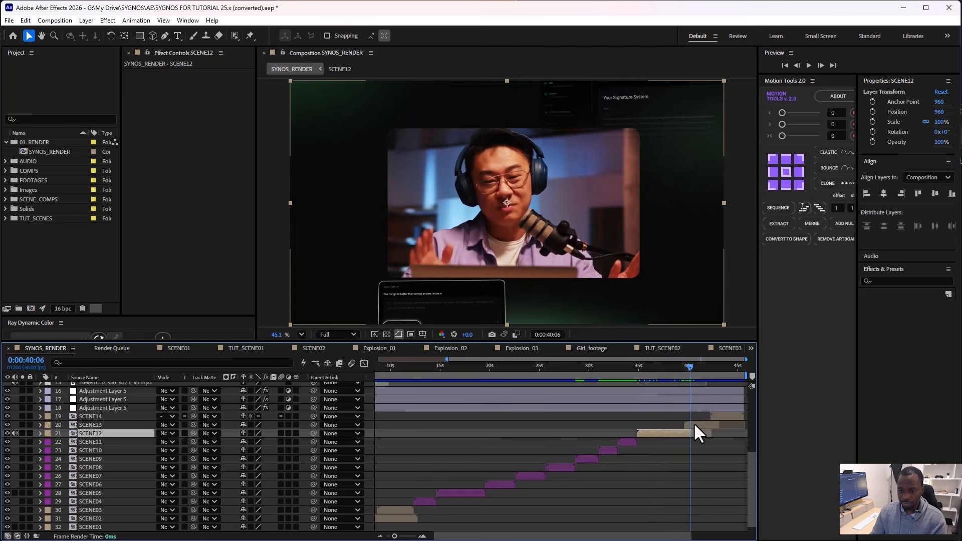
double_click(694, 424)
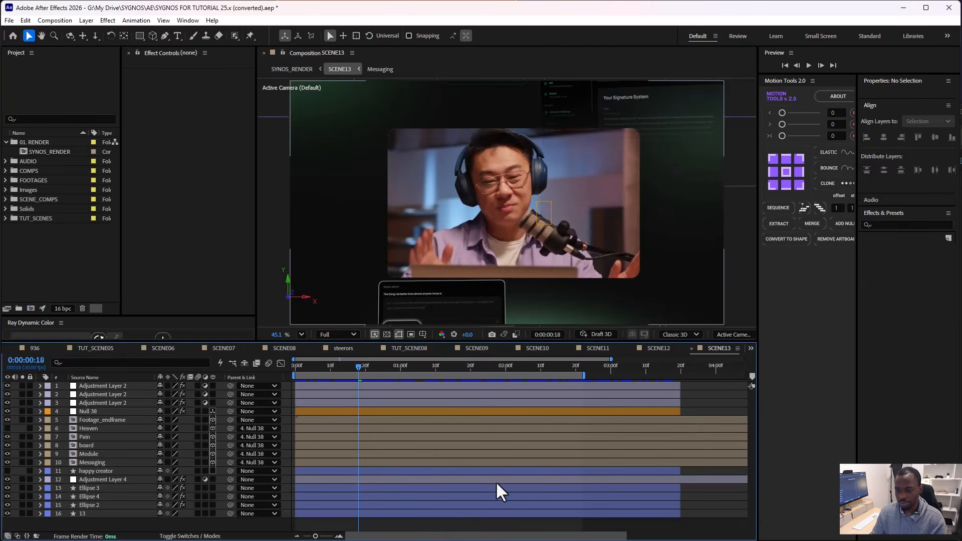
Step: Solo the Pain, board, Module and Messaging layers in SCENE13 and preview their motion from 0:00:00:02
left_click_drag(337, 342, 332, 388)
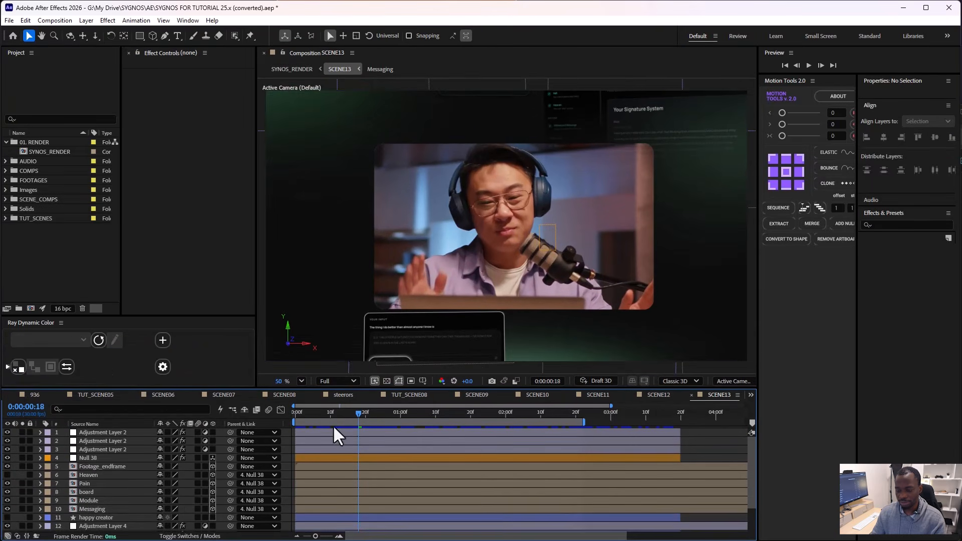
left_click(302, 411)
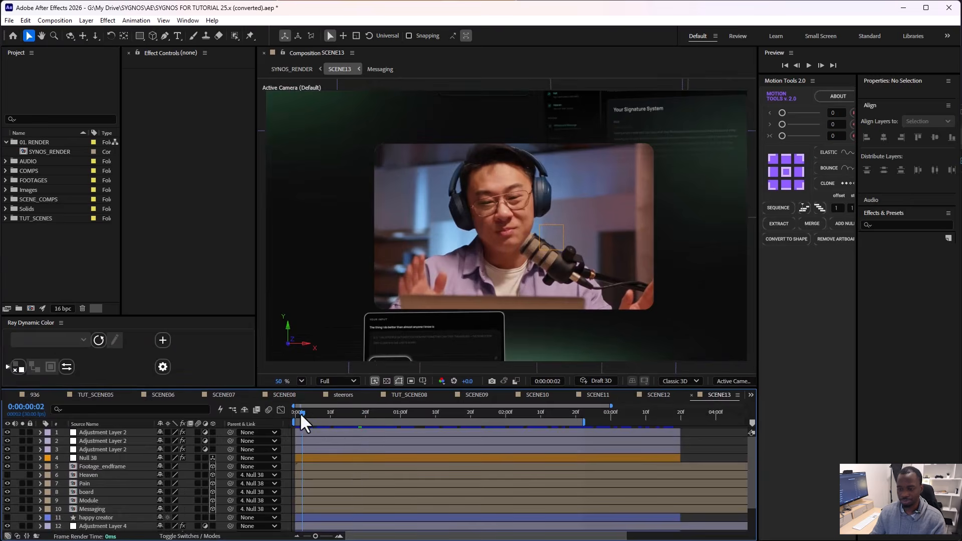
left_click_drag(22, 508, 20, 480)
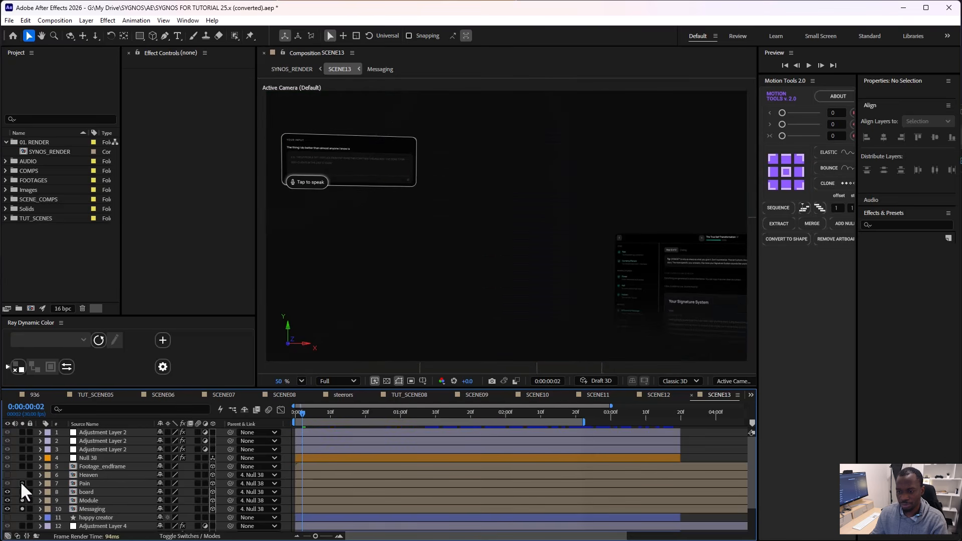
key("space")
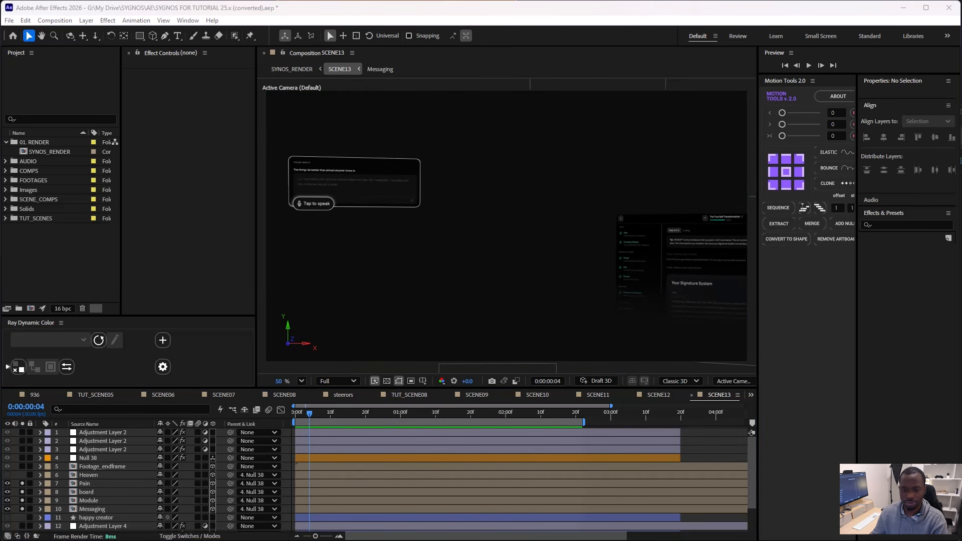
Step: Inspect the Roundabout effect on Null 38 while scrubbing SCENE13 to 0:00:01:10
left_click(307, 458)
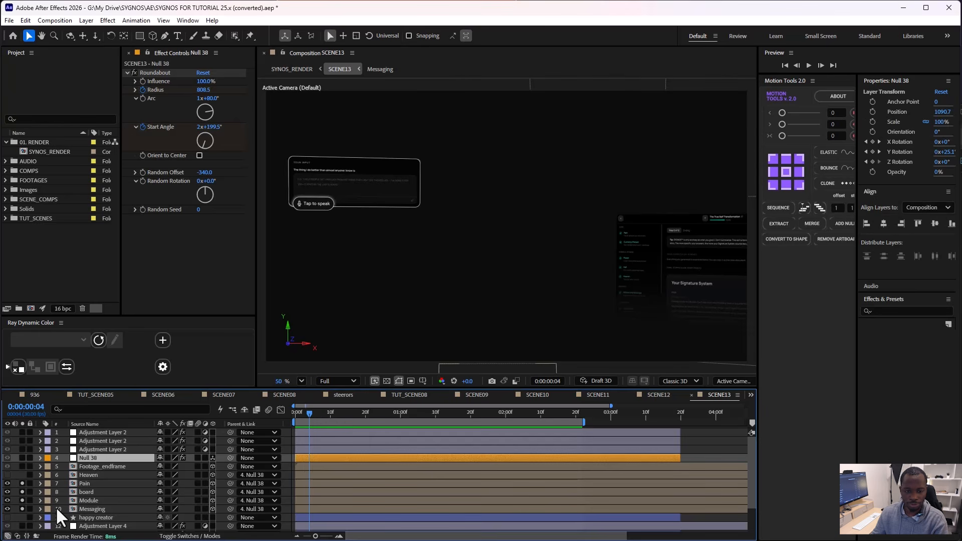
left_click_drag(307, 412, 436, 411)
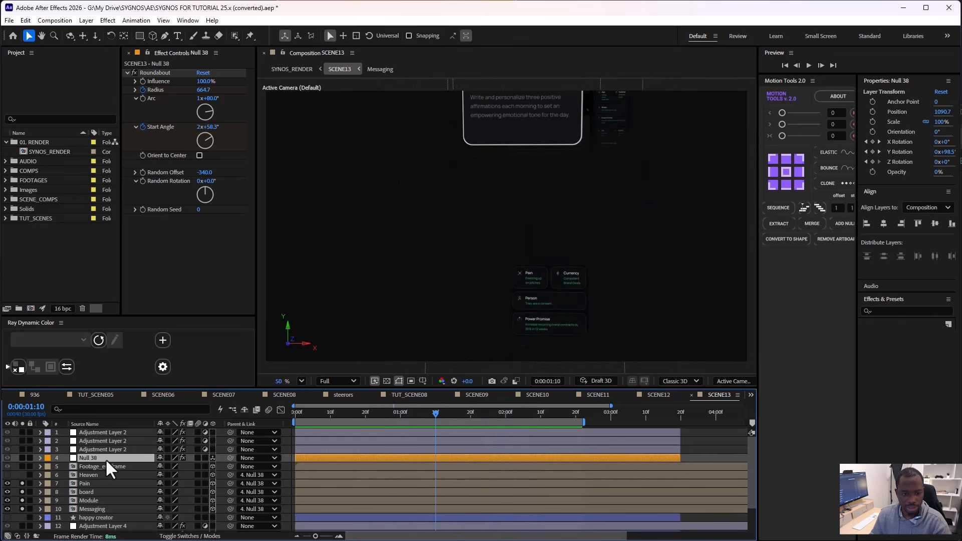
left_click(19, 470)
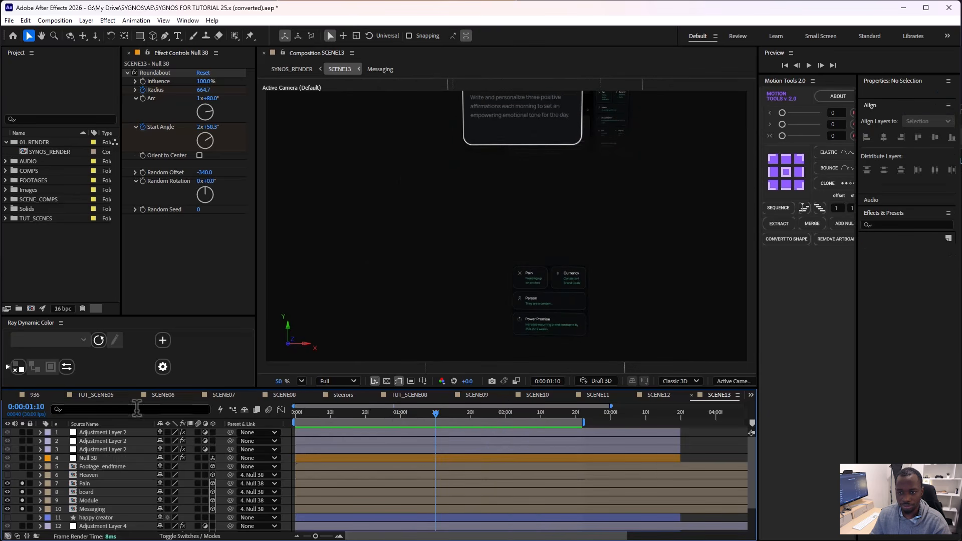
Step: Create a 1920x1080, 30 fps composition named Comp 1 and paste copies of SCENE13's Pain, board, Module and Messaging layers into it
left_click(30, 309)
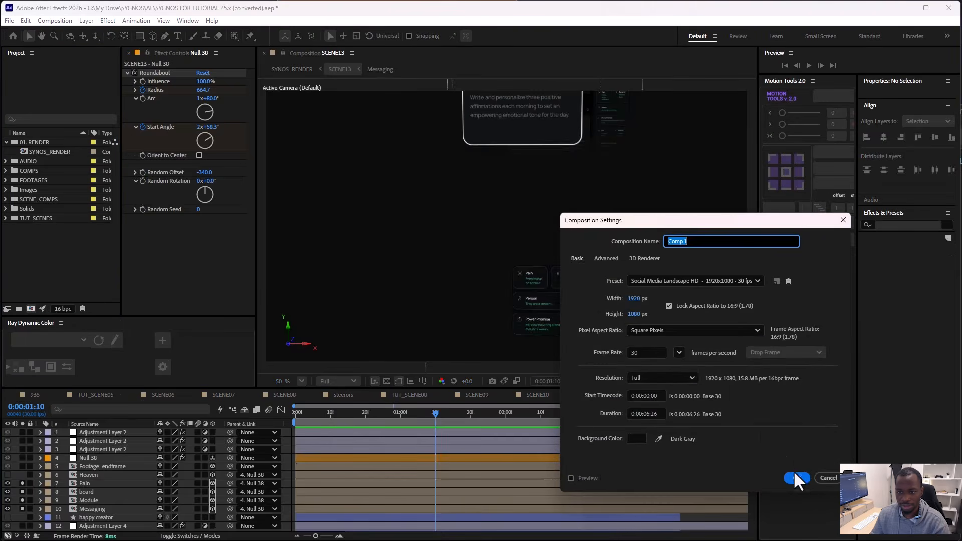
left_click(796, 477)
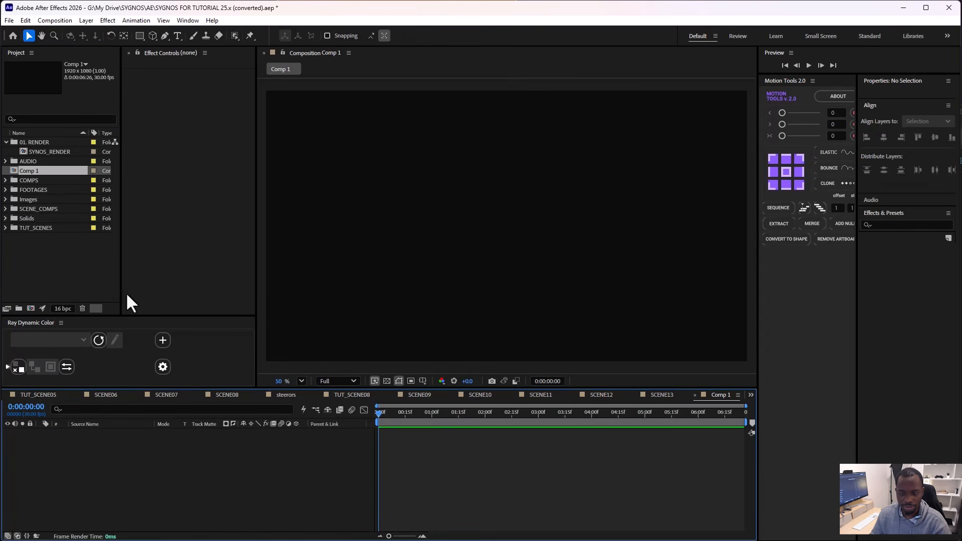
left_click(661, 394)
left_click(83, 483)
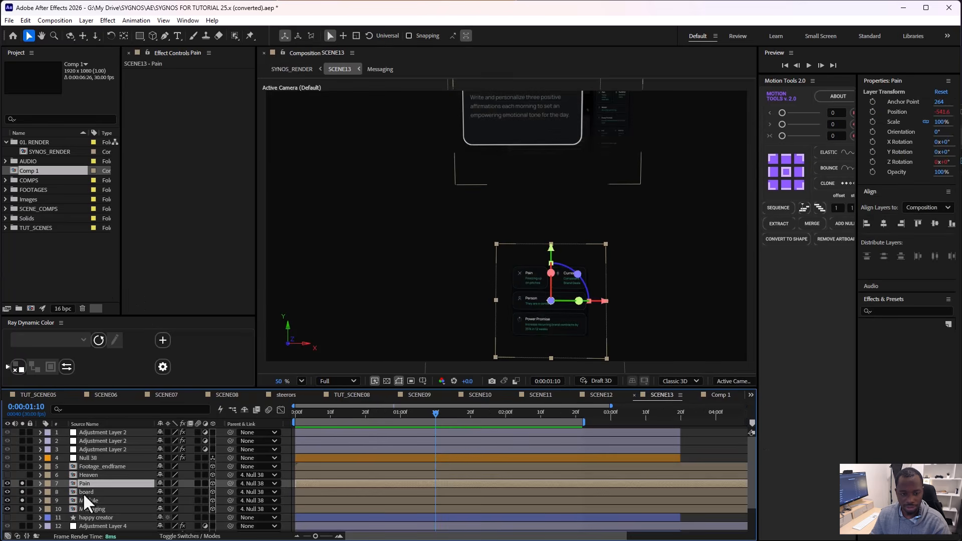
left_click(84, 501, "shift")
left_click(85, 507, "shift")
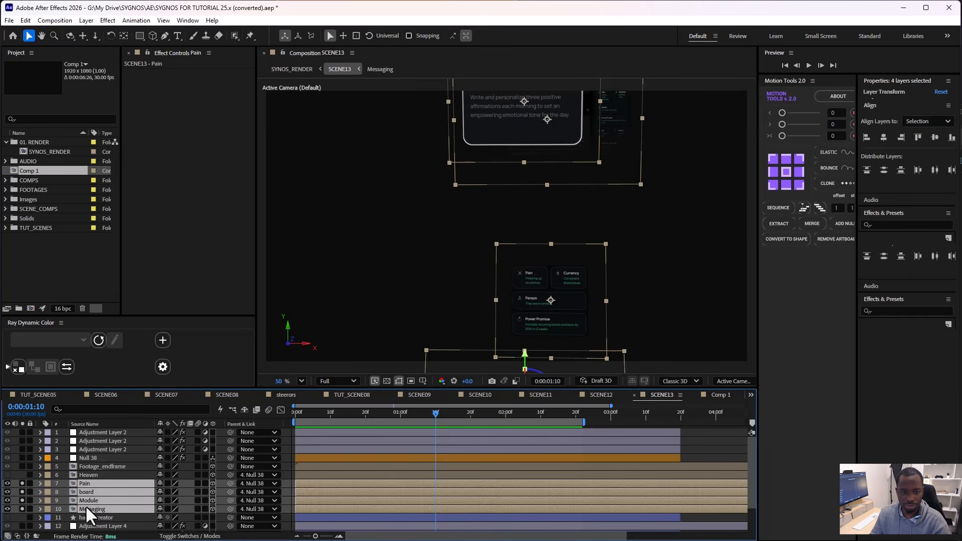
left_click(713, 393)
left_click(380, 419)
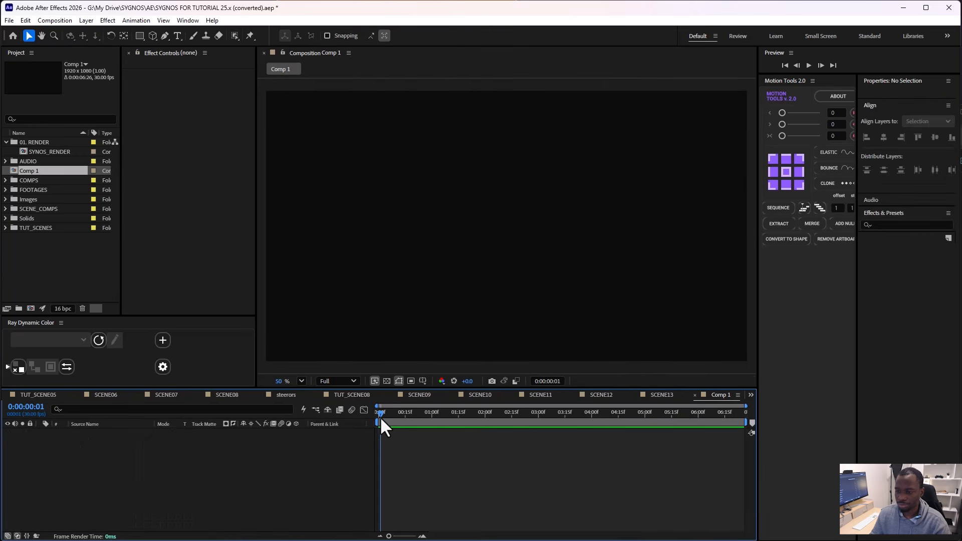
key("ctrl+v")
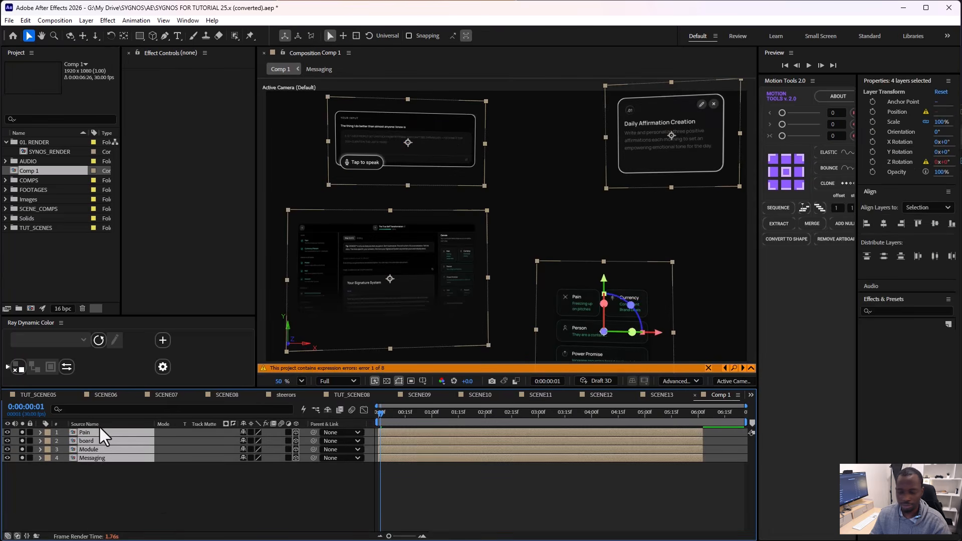
Step: Reveal the expressions on Comp 1's four layers and remove their Position and Z Rotation expressions
key("e")
key("e")
scroll(156, 467, "down", 5)
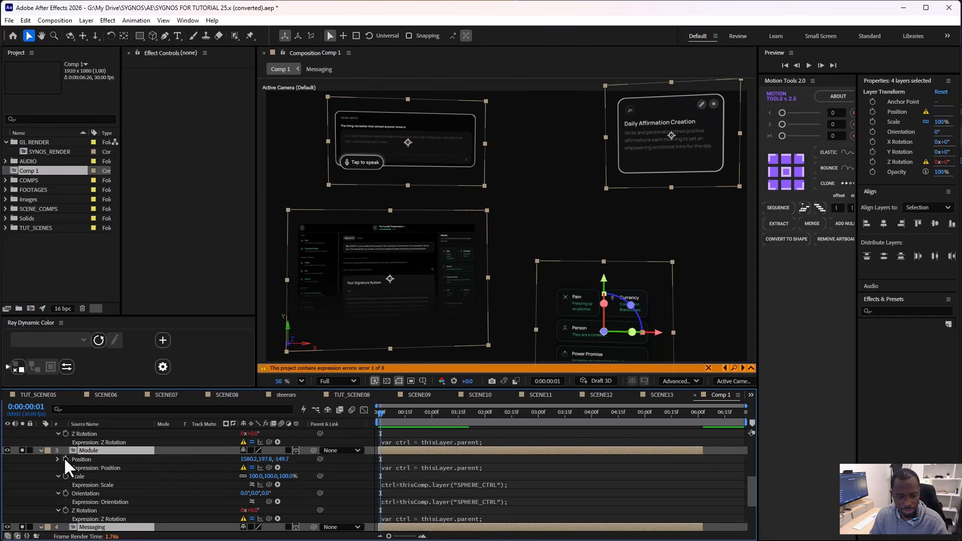
left_click(64, 458, "alt")
left_click(66, 501, "alt")
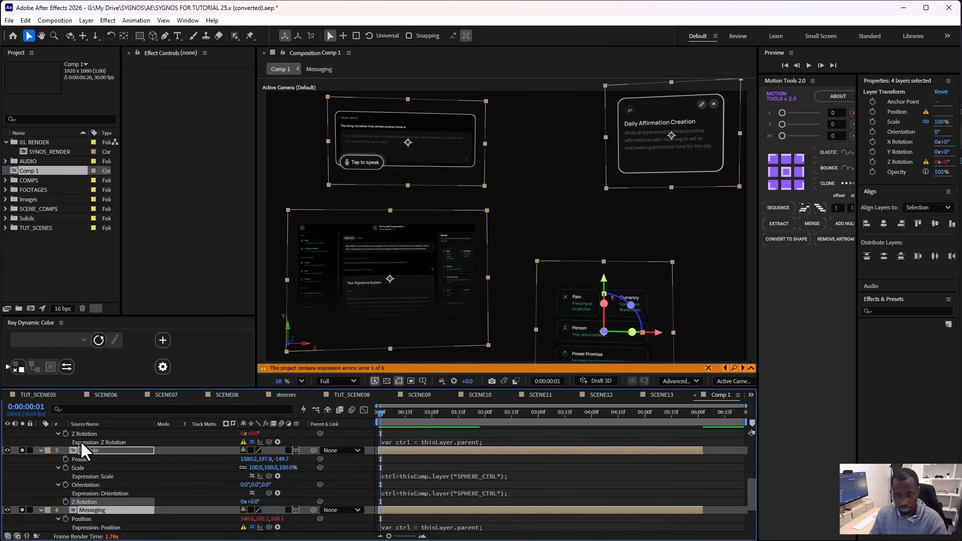
left_click(65, 433, "alt")
scroll(80, 451, "up", 4)
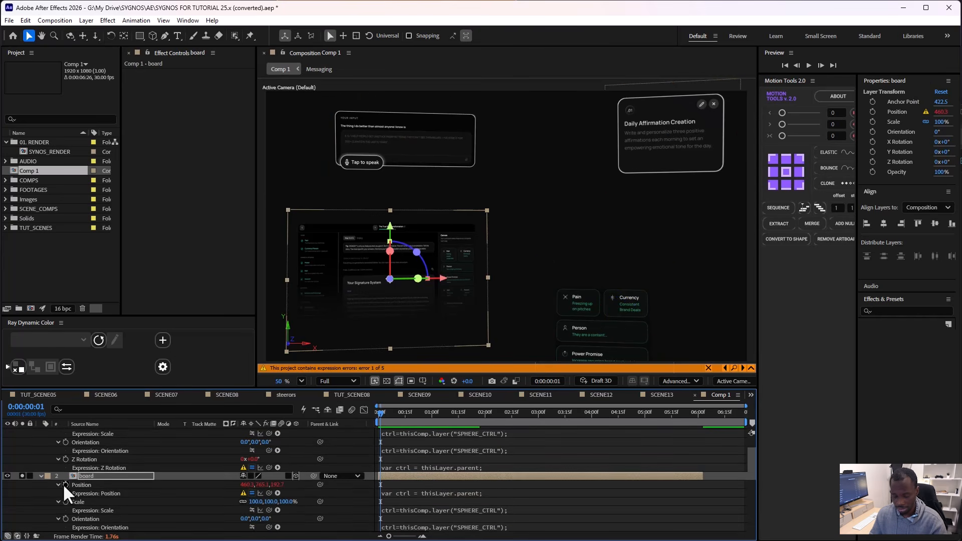
left_click(65, 484, "alt")
left_click(66, 464, "alt")
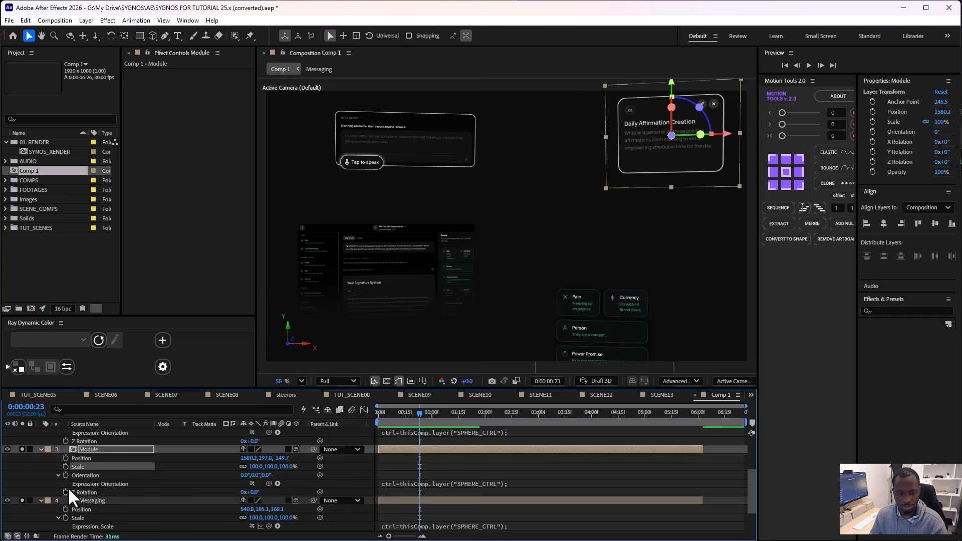
Step: Remove the remaining Scale and Orientation expressions from the Pain, board, Module and Messaging layers and collapse their properties
left_click(65, 474, "alt")
left_click(66, 509, "alt")
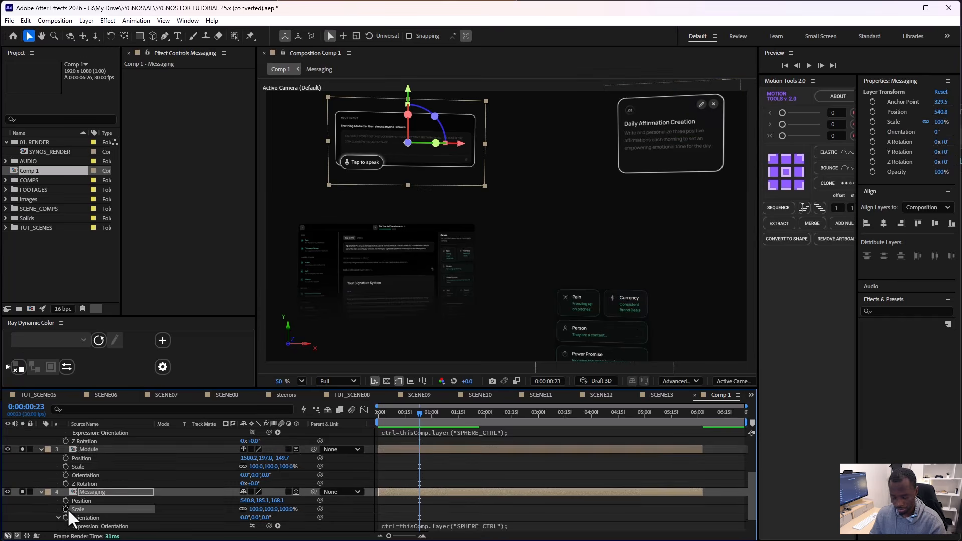
scroll(67, 508, "down", 1)
left_click(65, 509, "alt")
left_click(66, 493, "alt")
left_click(66, 519, "alt")
scroll(67, 516, "up", 3)
left_click(65, 494, "alt")
key("F2")
key("u")
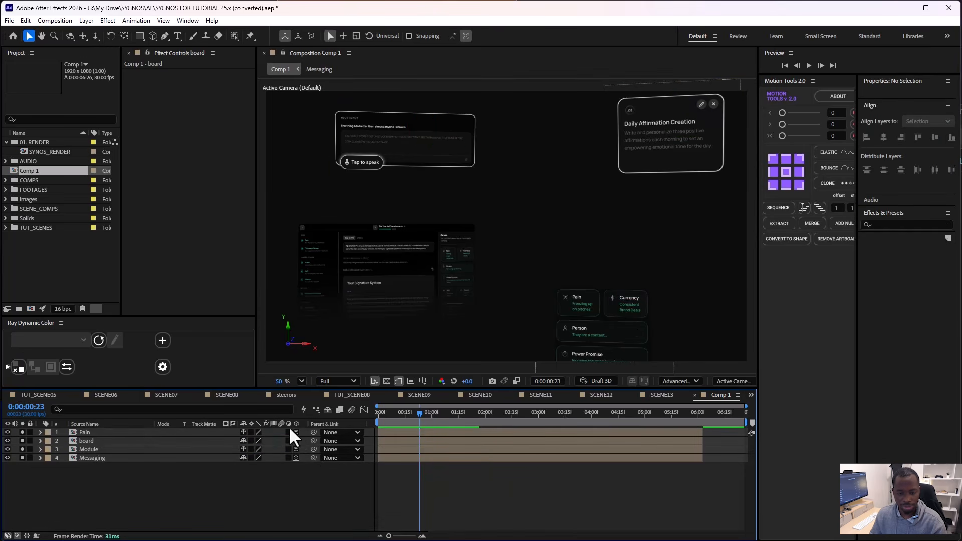
Step: Turn off 3D for the Pain, board, Module and Messaging layers and hide the Mode and Track Matte columns
left_click_drag(295, 431, 295, 457)
key("Caps_Lock")
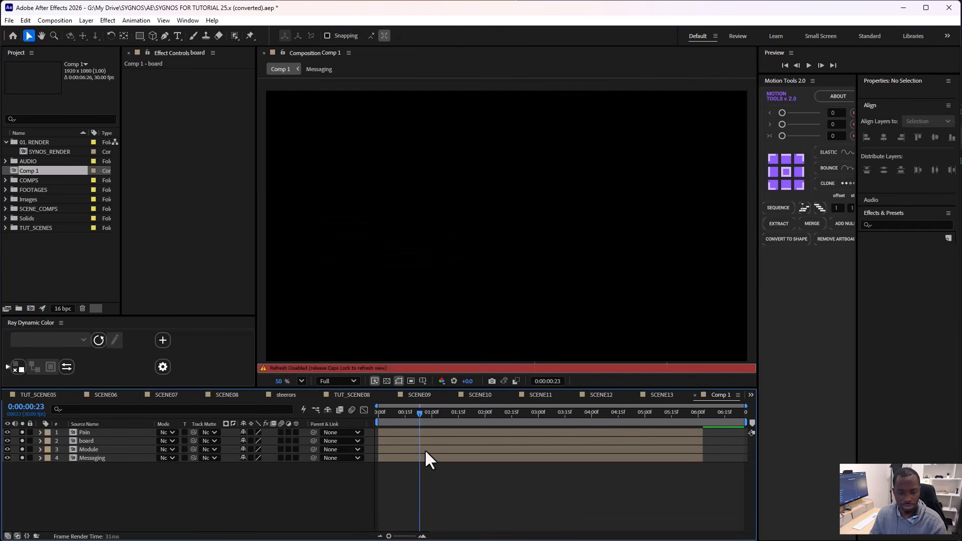
left_click_drag(420, 442, 425, 431)
key("Caps_Lock")
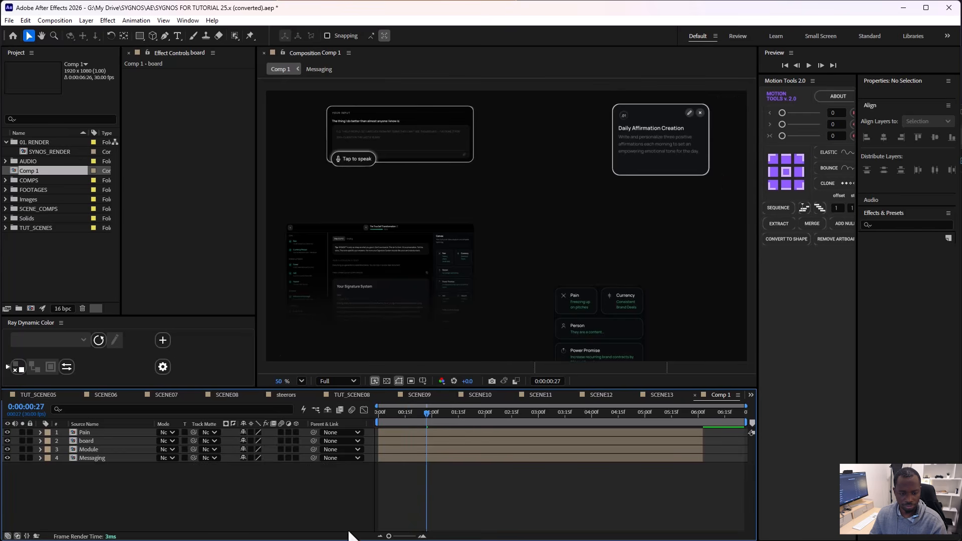
left_click(18, 536)
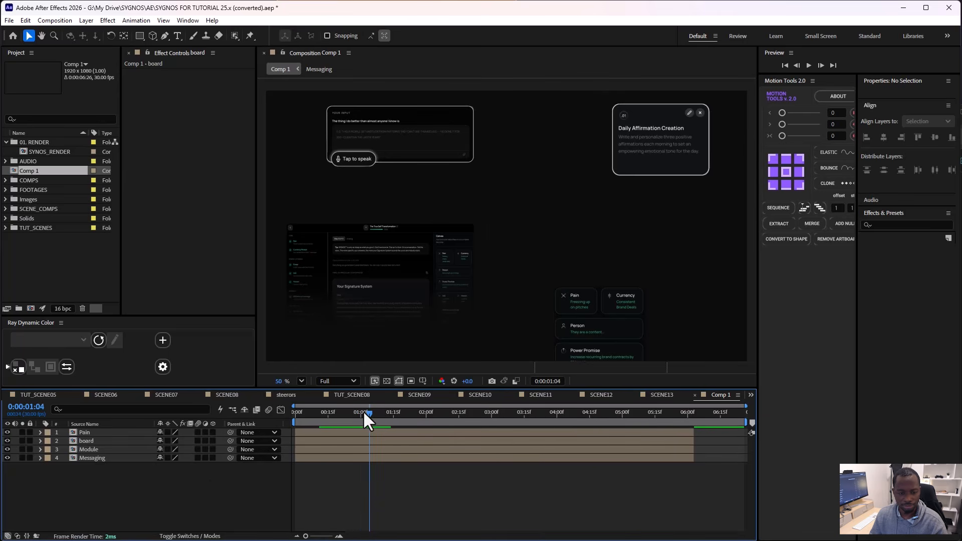
Step: Select all four layers, open the Labels script while skipping its 3.3.2 update, and dock it as a narrow strip beside the timeline
left_click_drag(101, 496, 87, 443)
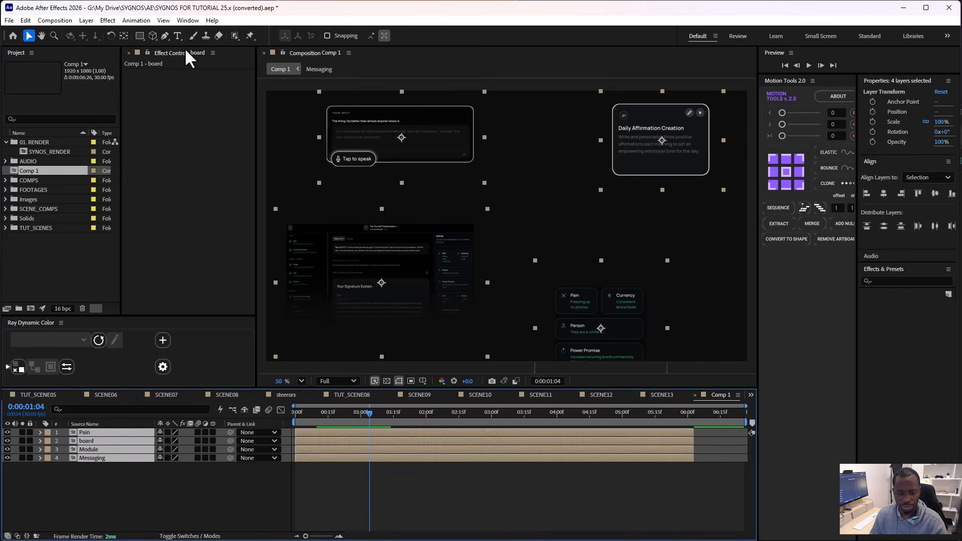
left_click(188, 19)
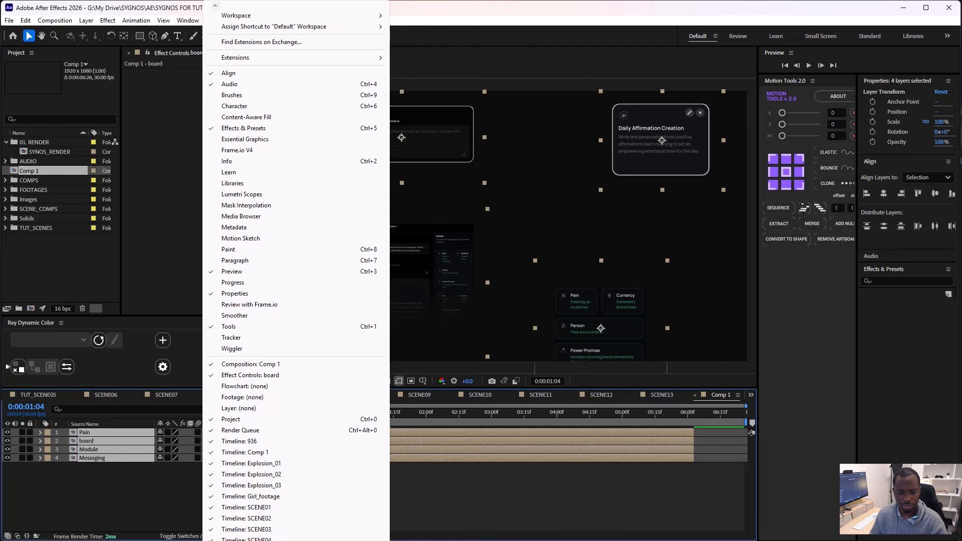
scroll(296, 270, "down", 6)
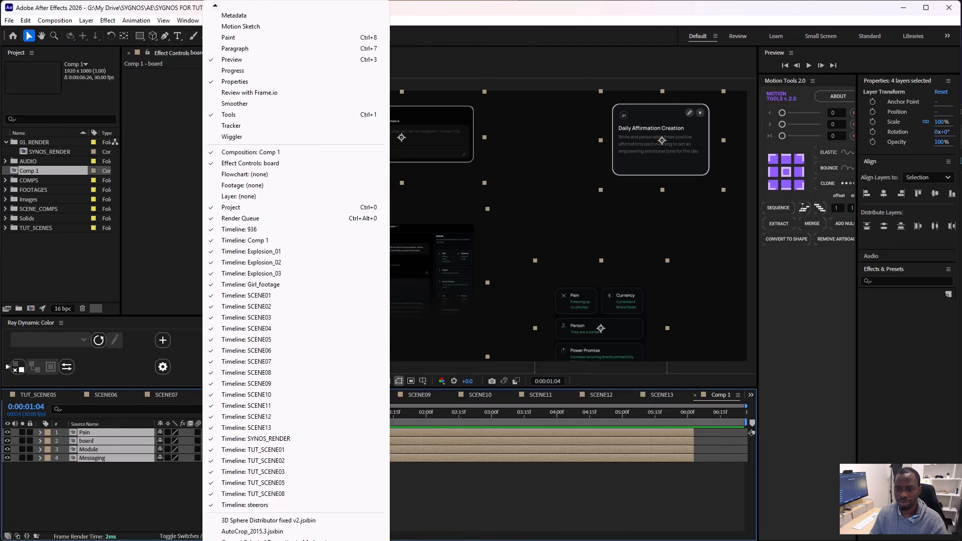
key("Escape")
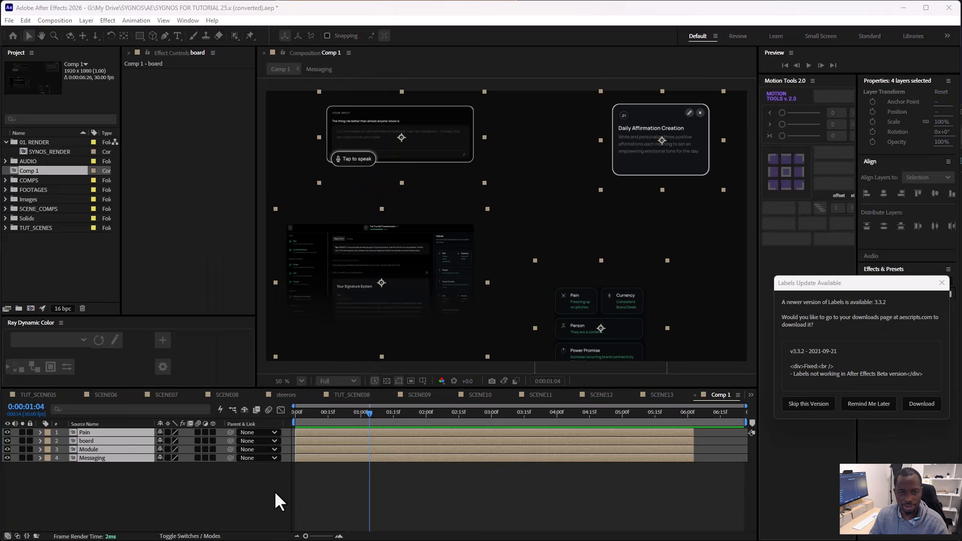
left_click(810, 403)
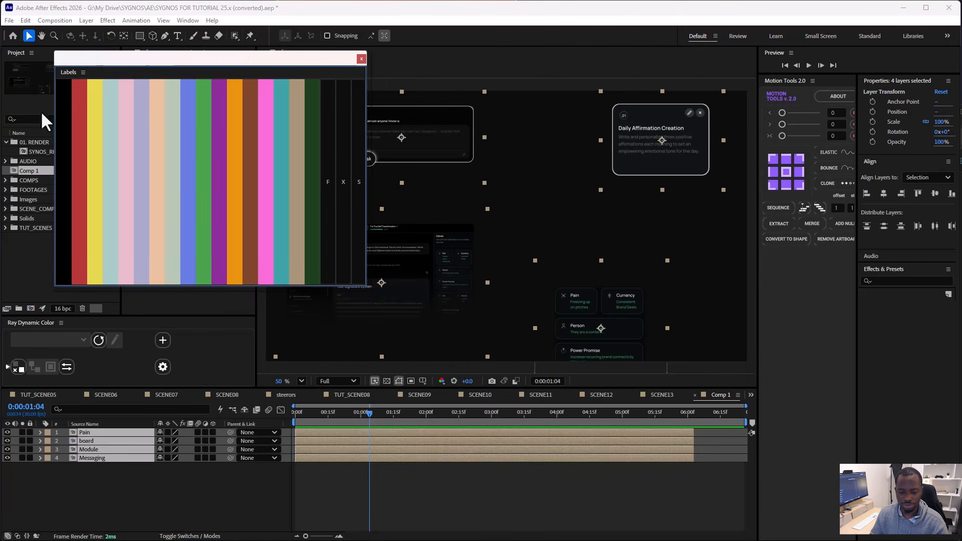
left_click_drag(64, 70, 8, 422)
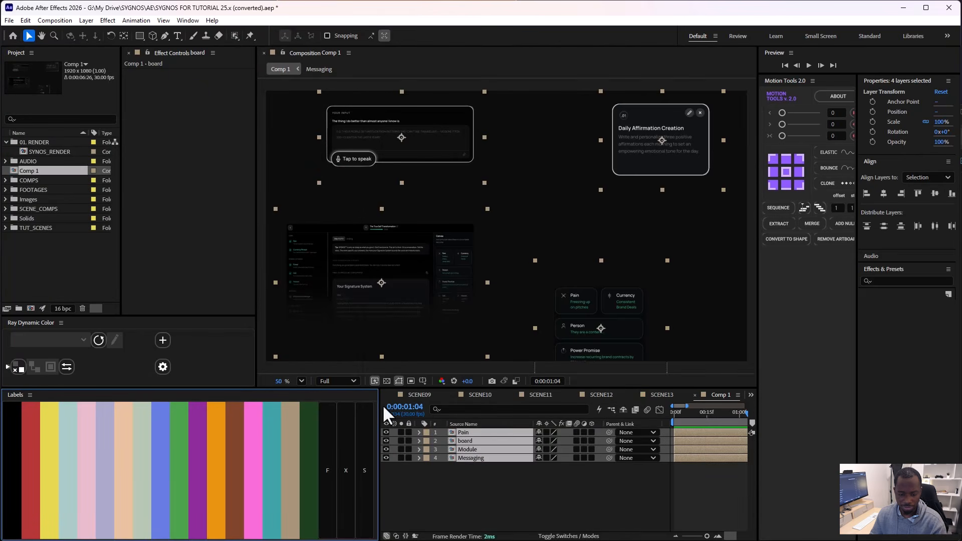
left_click_drag(377, 401, 21, 410)
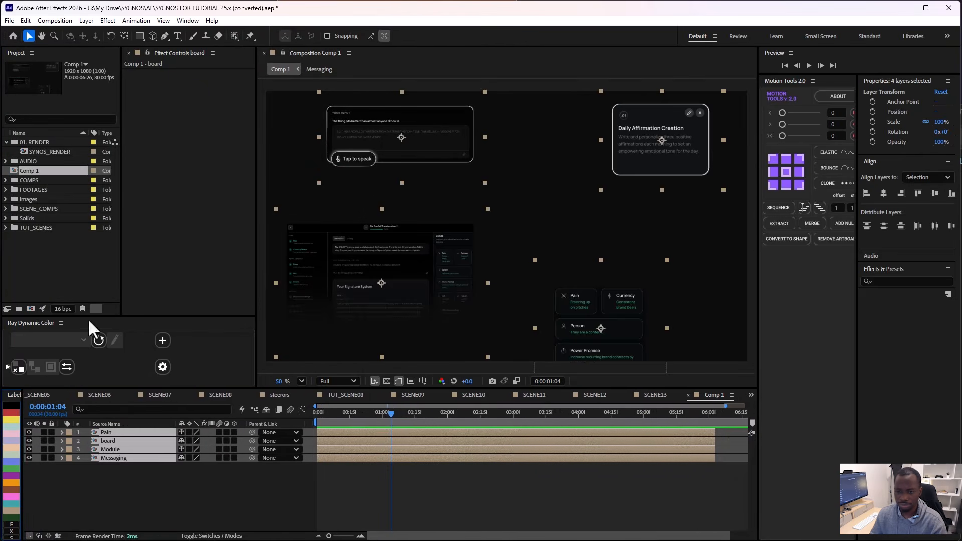
Step: Open the Roundabout script, shrink its floating window and reposition it over the workspace
left_click(188, 20)
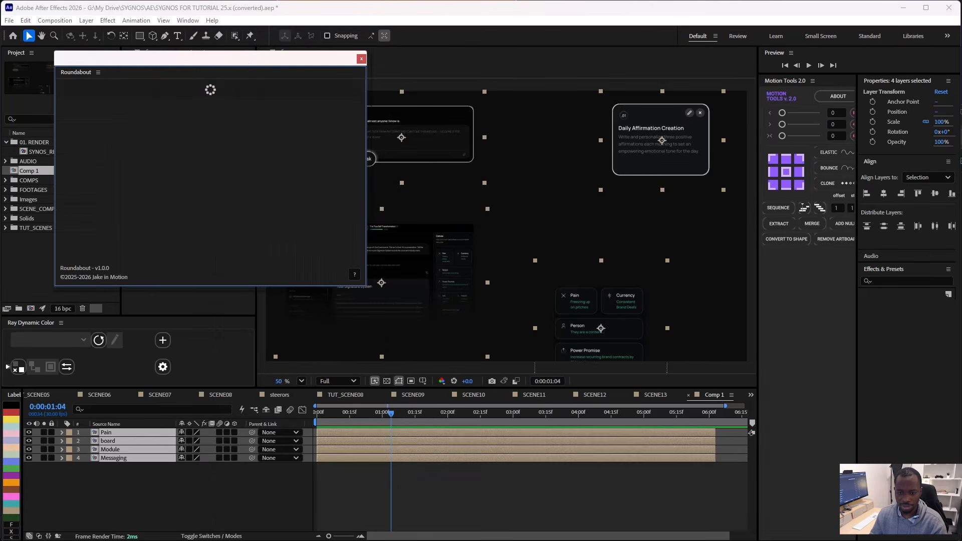
left_click_drag(188, 66, 188, 96)
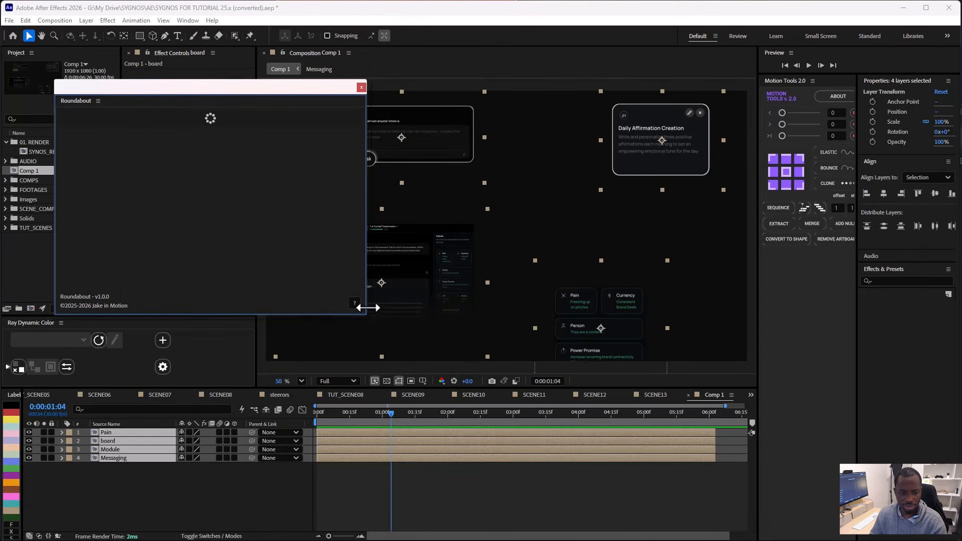
left_click_drag(366, 315, 275, 208)
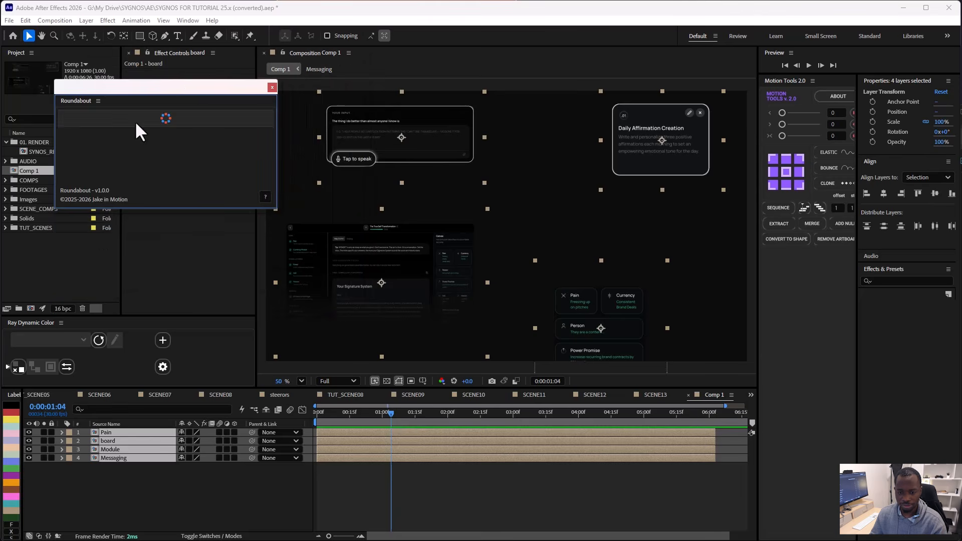
left_click_drag(133, 89, 267, 125)
Step: Apply Roundabout to the Pain, board, Module and Messaging layers and move its window clear of the effect settings
left_click_drag(194, 506, 109, 426)
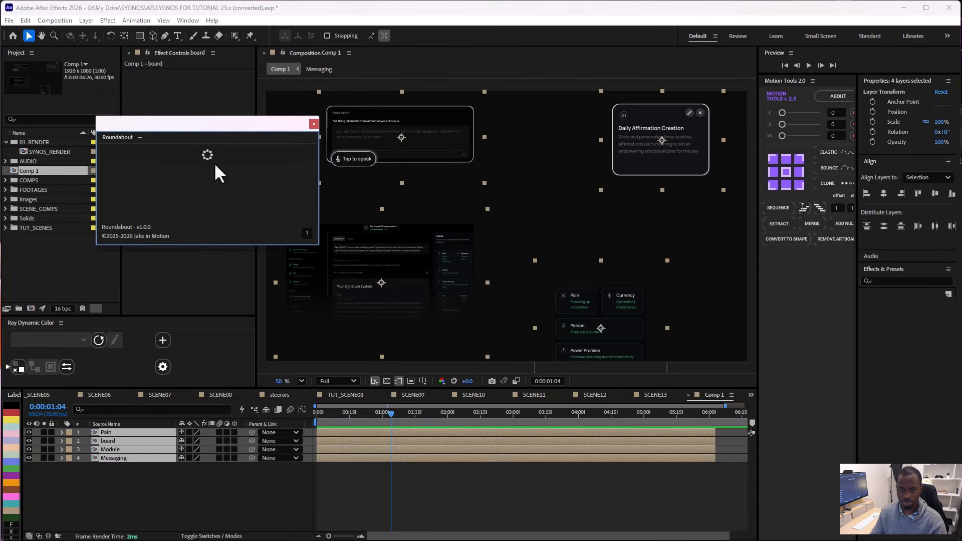
left_click(206, 155)
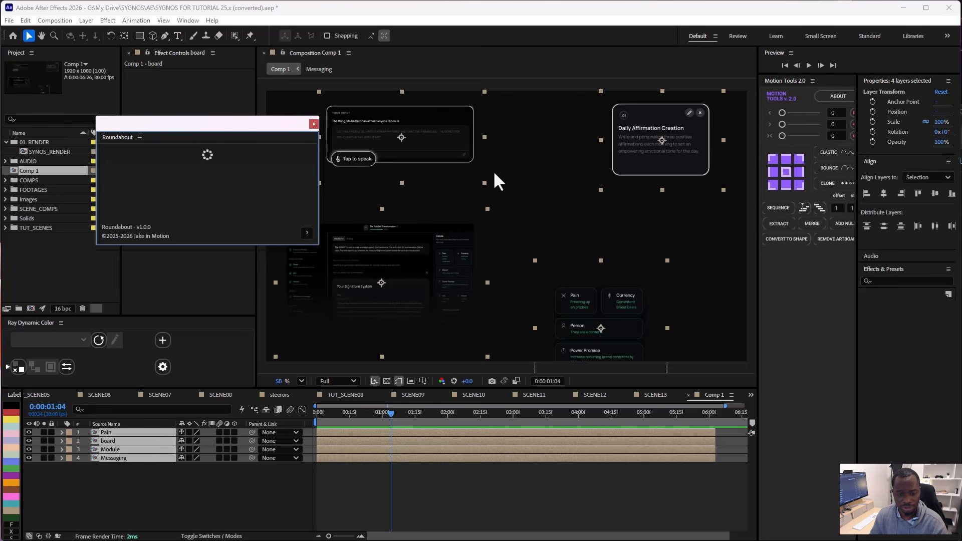
left_click(208, 153)
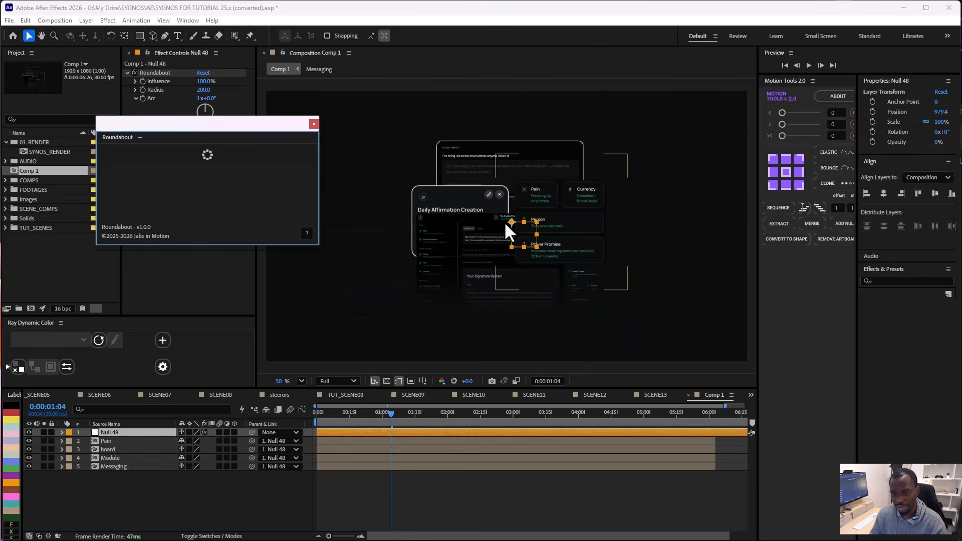
left_click_drag(195, 122, 928, 276)
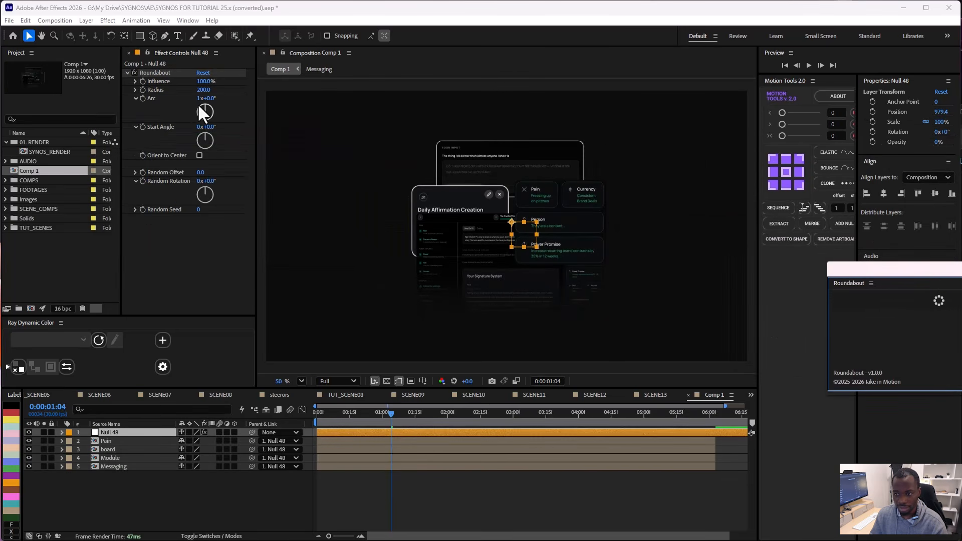
Step: Set Roundabout's Influence to 95%, Radius to 400, Arc to 1x+21° and Start Angle to 0x+100°
left_click_drag(203, 90, 241, 87)
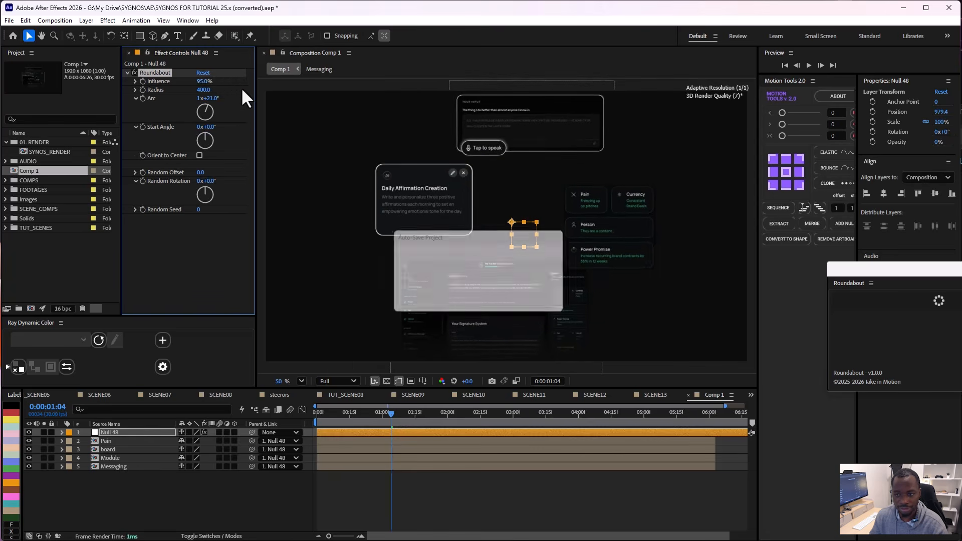
left_click_drag(215, 126, 253, 122)
Step: Try Roundabout's Random Rotation and Orient to Center, resetting the rotation to 0 and undoing the orientation change
left_click_drag(204, 189, 218, 181)
left_click(214, 181)
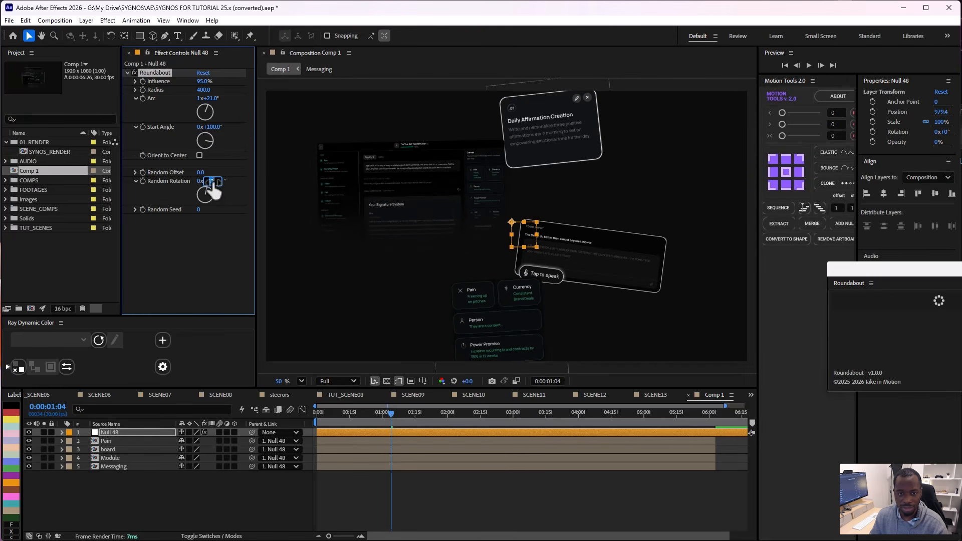
type("0")
left_click(200, 155)
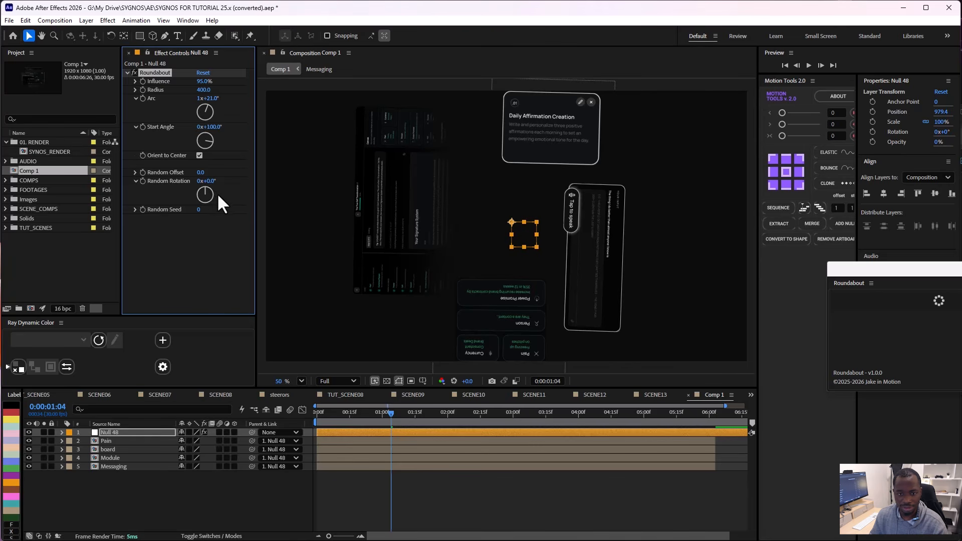
key("ctrl+z")
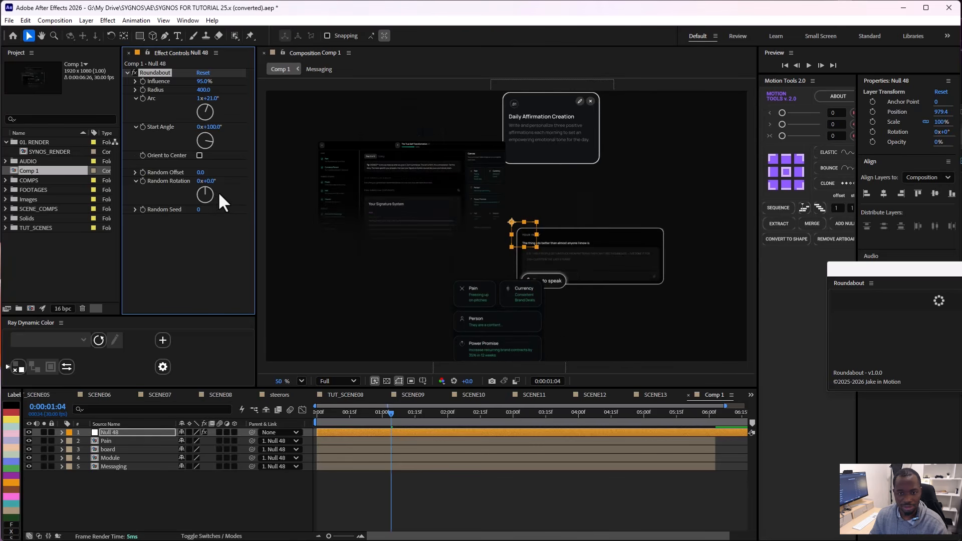
left_click(181, 253)
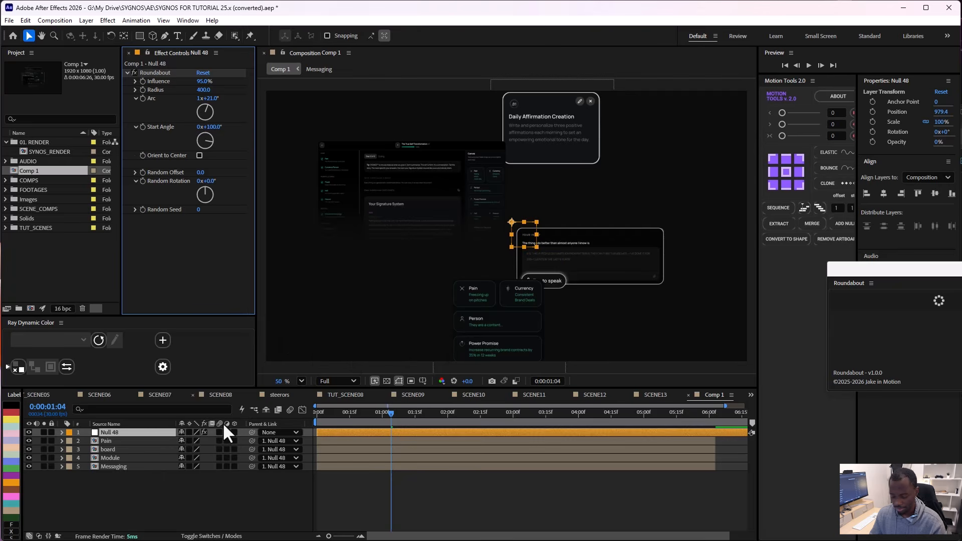
Step: Make Null 48 and the four card layers 3D and set the null's Y Rotation to 21°
left_click_drag(233, 432, 246, 481)
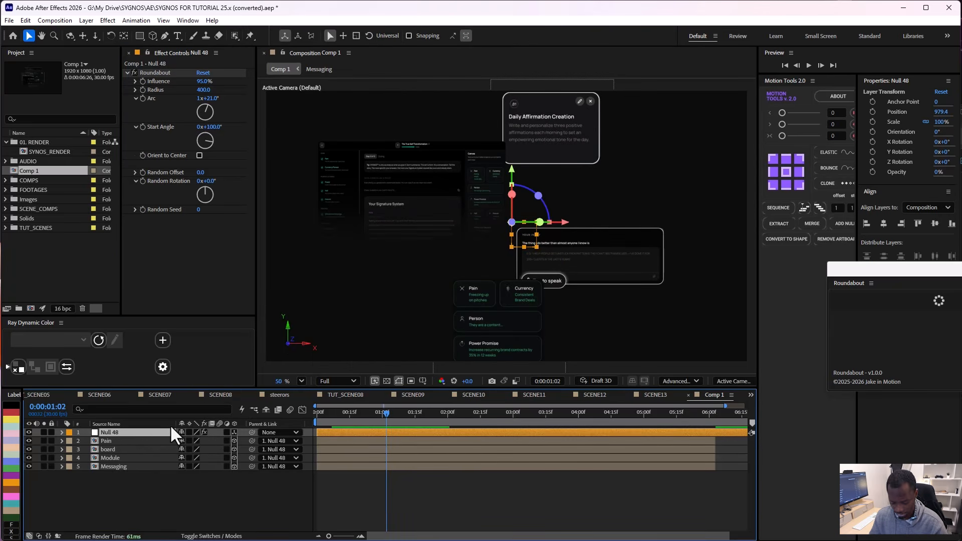
key("r")
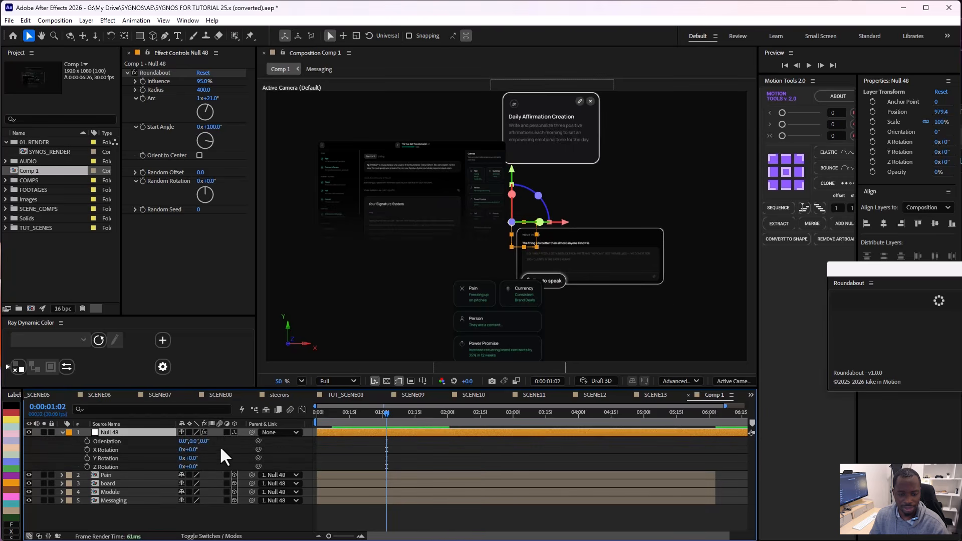
left_click_drag(184, 457, 202, 458)
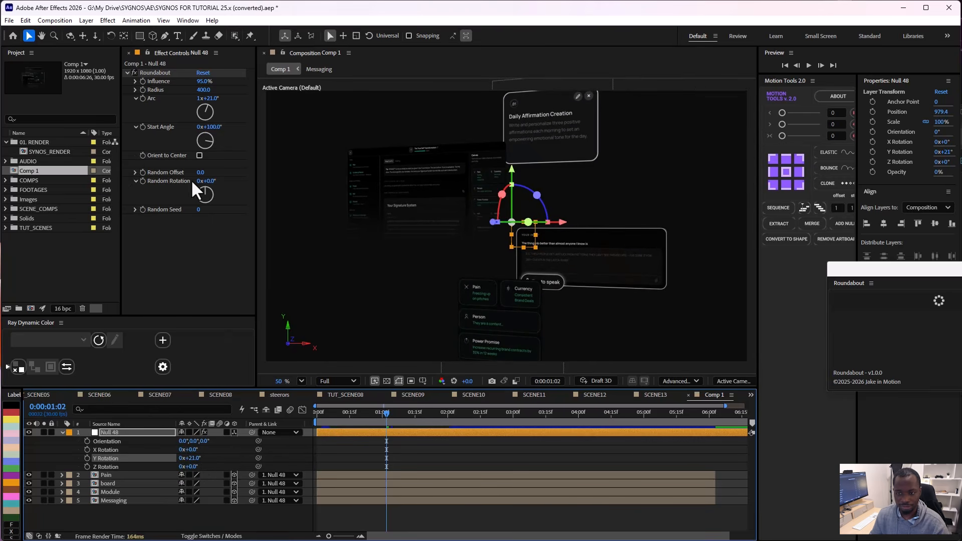
Step: Set the Pain, board, Module and Messaging layers' Auto-Orientation to Orient Towards Camera
left_click_drag(140, 515, 113, 477)
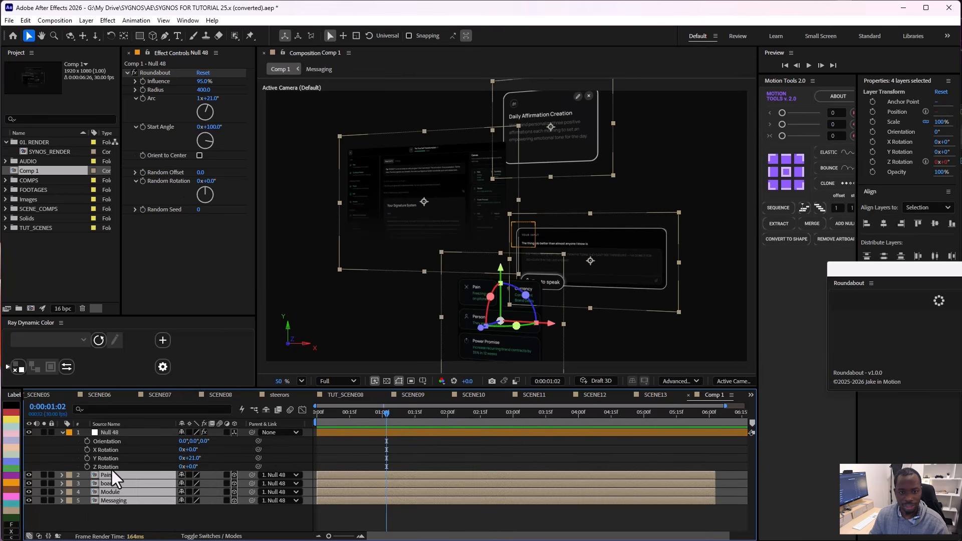
right_click(116, 476)
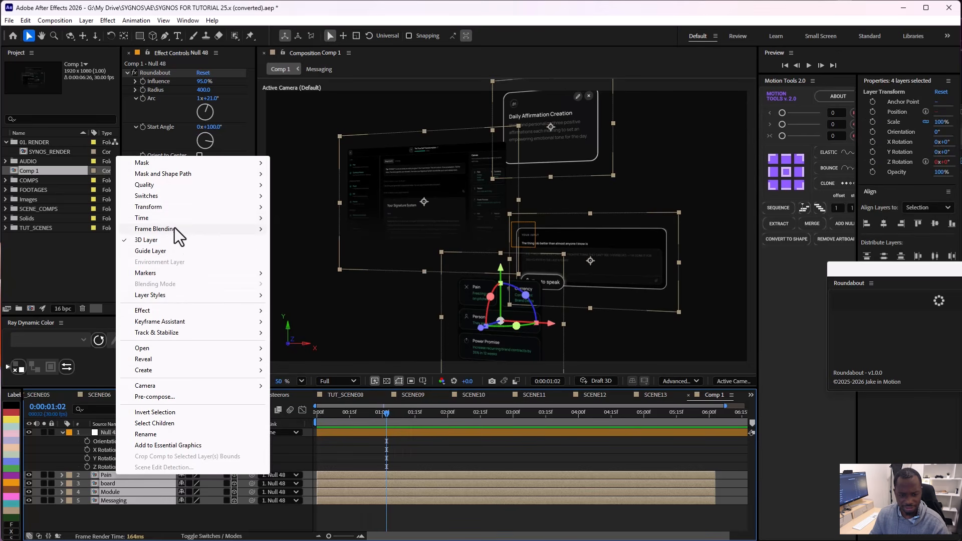
mouse_move(176, 210)
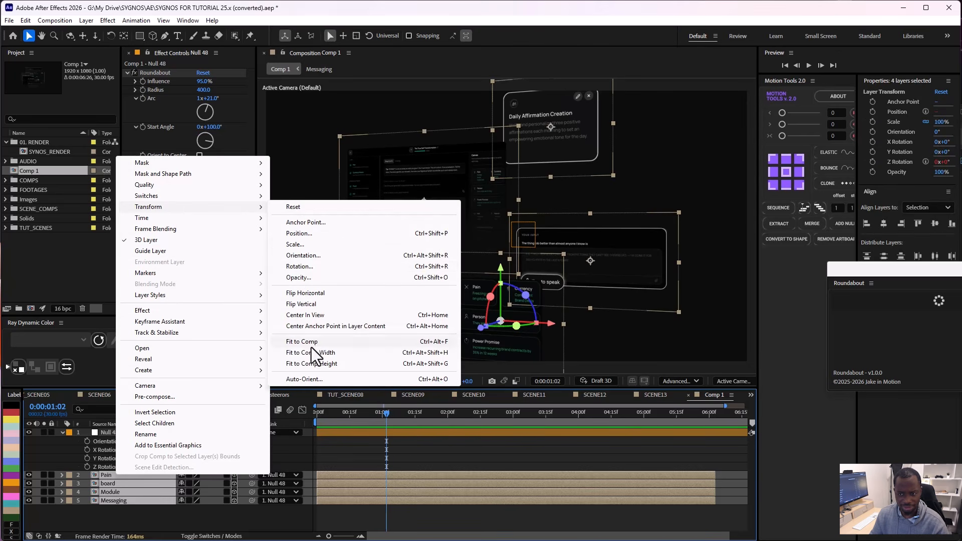
left_click(307, 379)
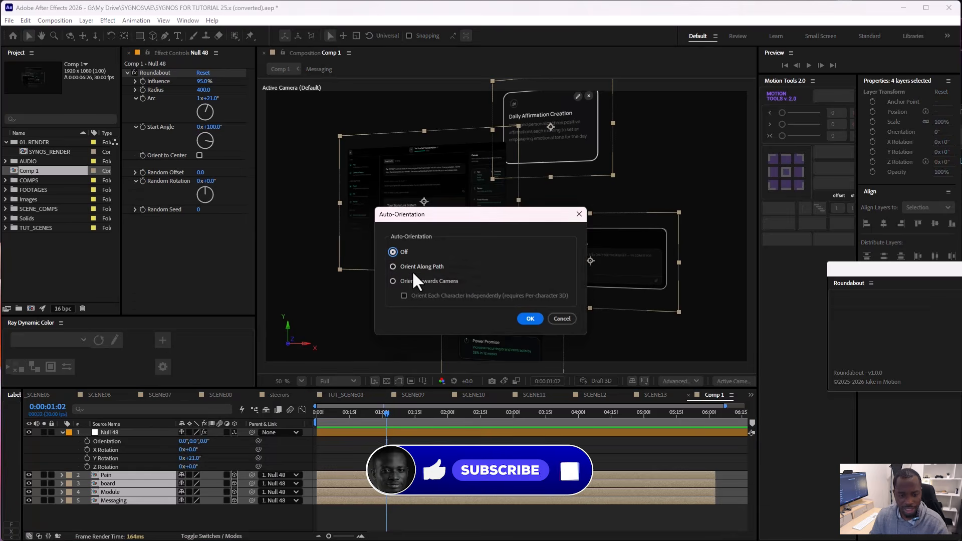
left_click(392, 281)
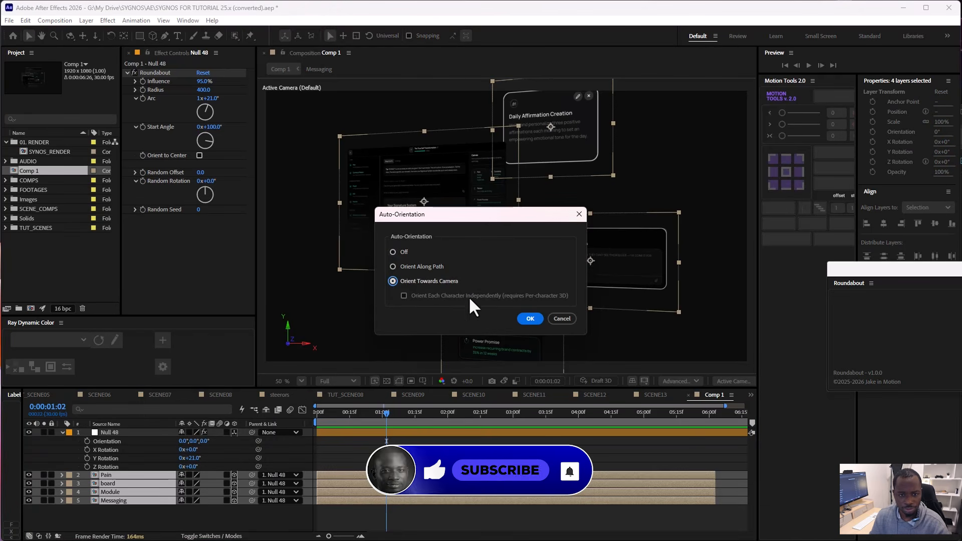
left_click(530, 319)
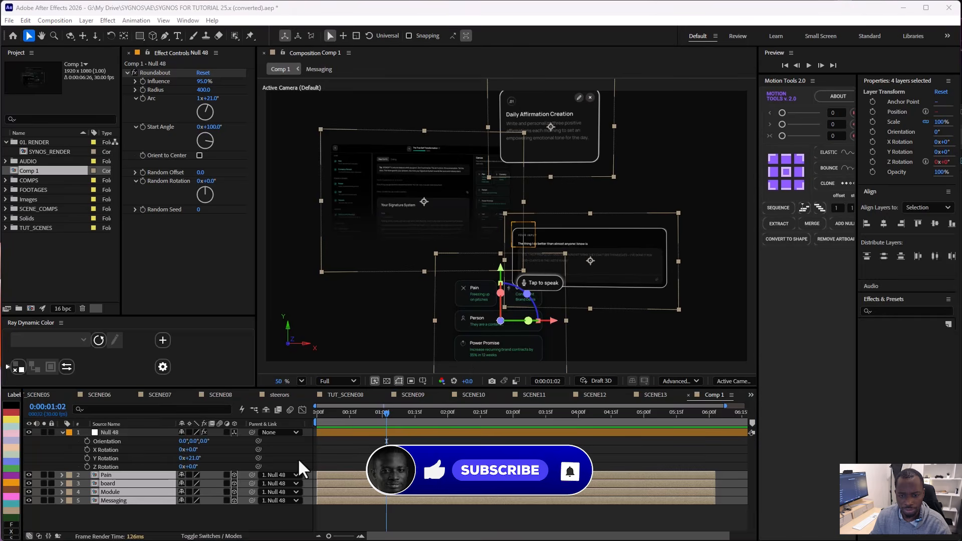
left_click(216, 454)
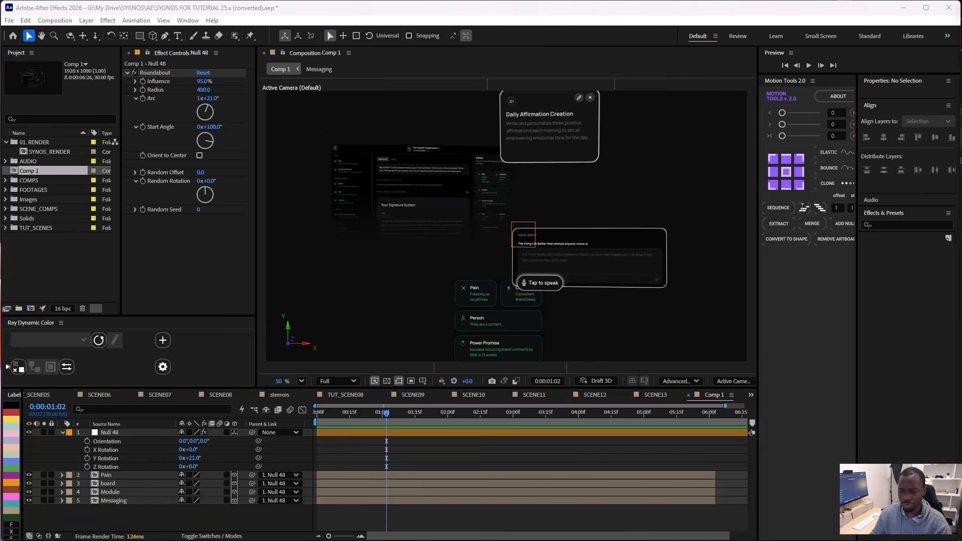
Step: Set Null 48's Y Rotation to 24° and Radius to 460, keyframing Y Rotation, Radius and Start Angle at the first frame
left_click_drag(196, 458, 209, 461)
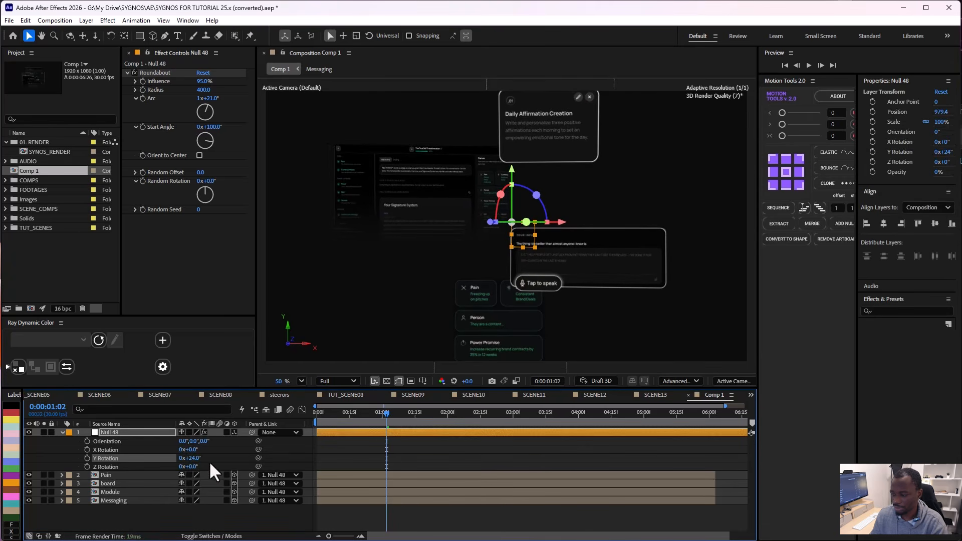
left_click(315, 413)
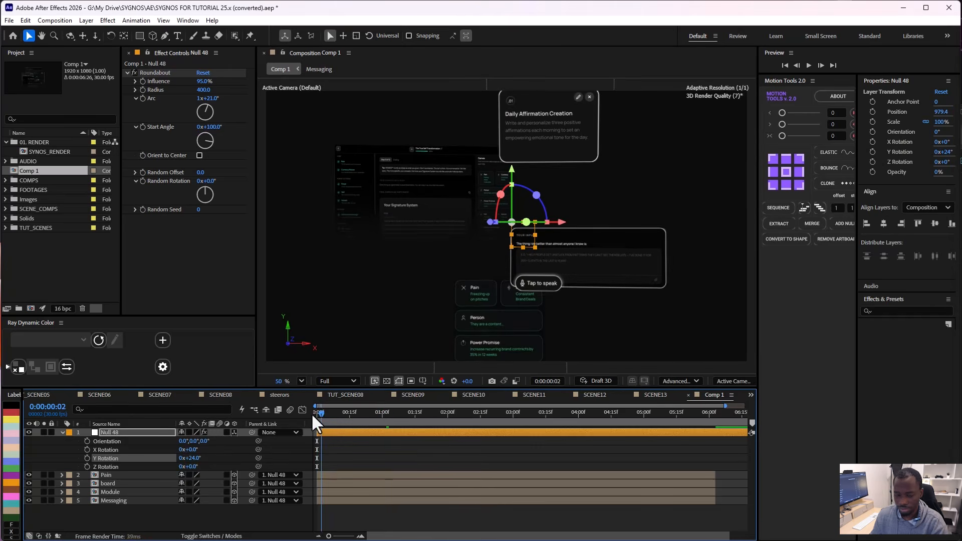
left_click(87, 458)
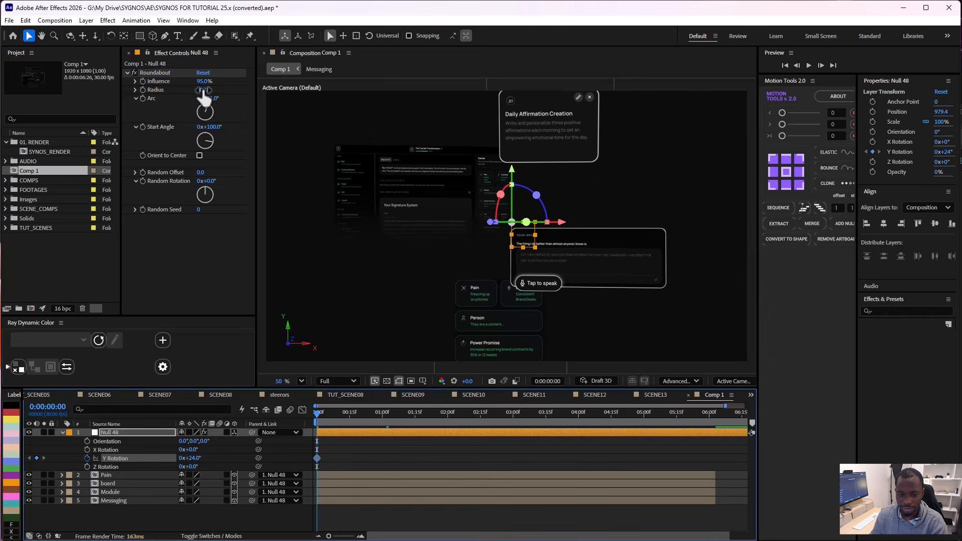
mouse_move(211, 90)
left_mouse_down()
mouse_move(203, 94)
mouse_move(215, 101)
left_mouse_up()
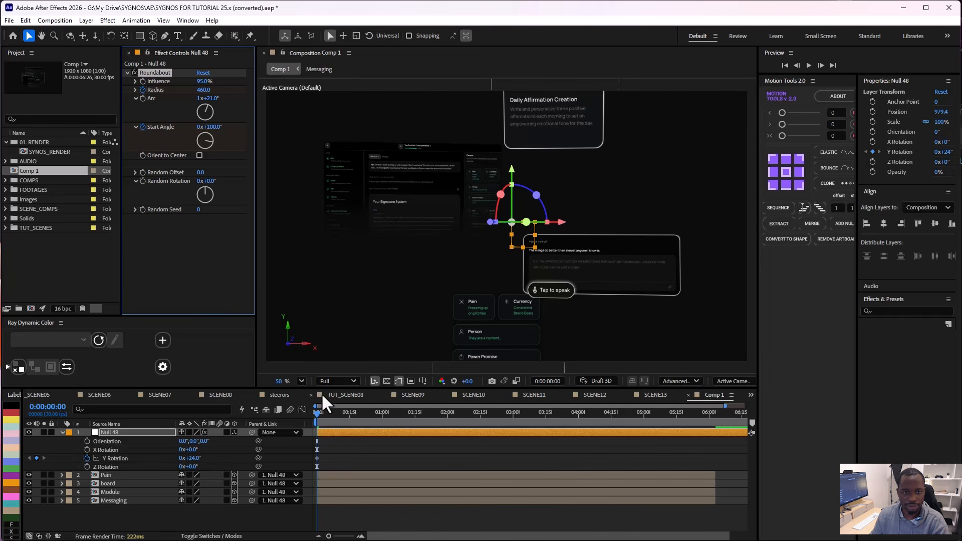
Step: At 0:00:02:00, keyframe Null 48's Y Rotation at 182°, Radius at 200 and Start Angle at 1x+336°, with Influence at 88%
left_click_drag(319, 412, 449, 409)
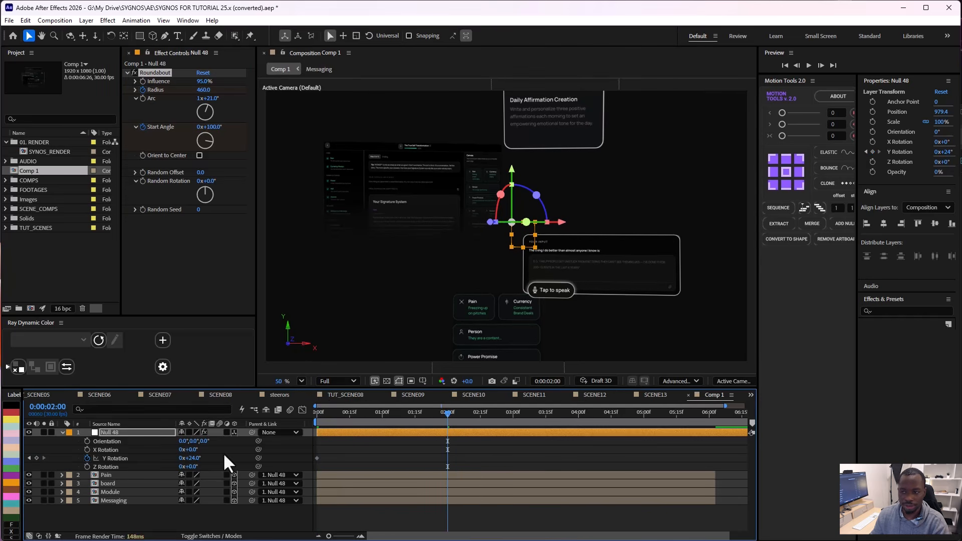
left_click_drag(193, 460, 271, 461)
key("u")
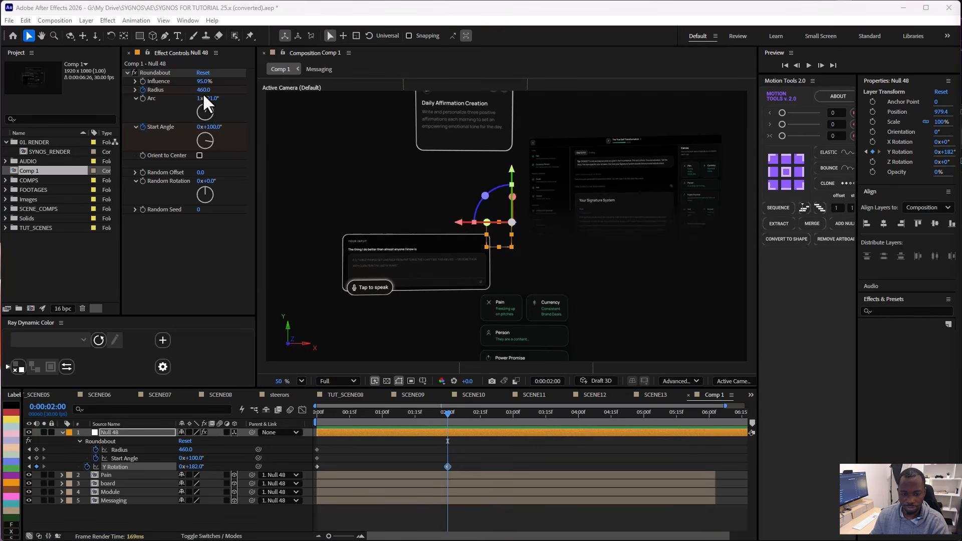
left_click_drag(206, 90, 193, 95)
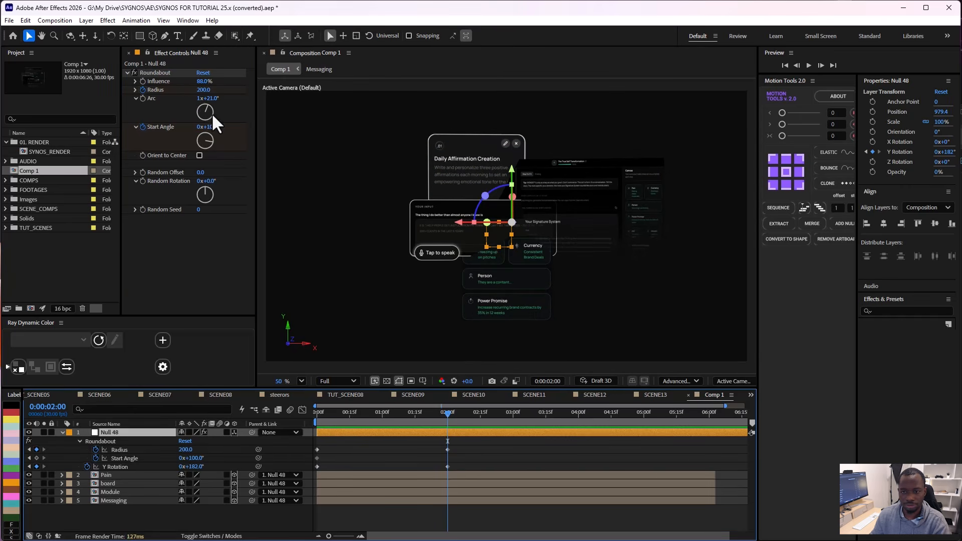
left_click_drag(206, 127, 468, 95)
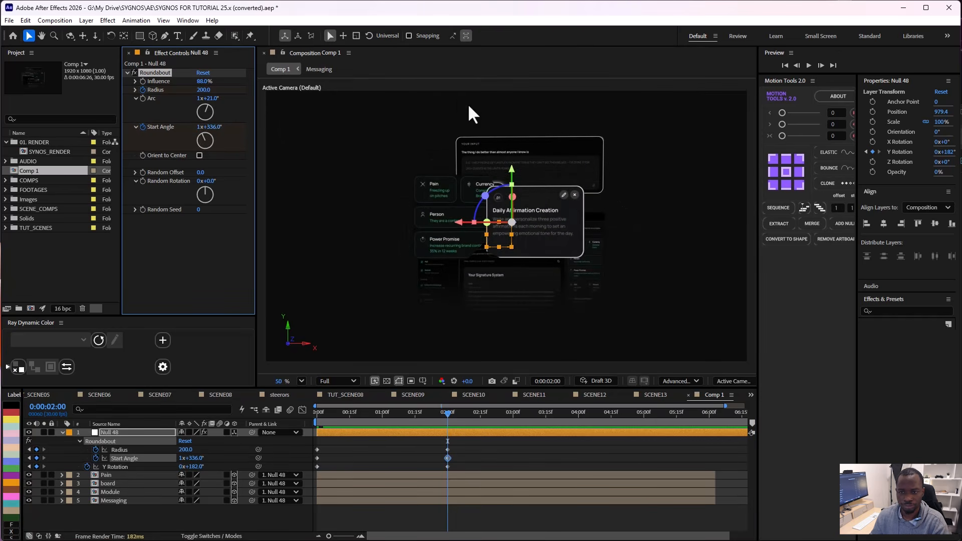
Step: Set the Roundabout Radius at the first frame to 780 and scrub through the card motion
left_click_drag(448, 413, 263, 418)
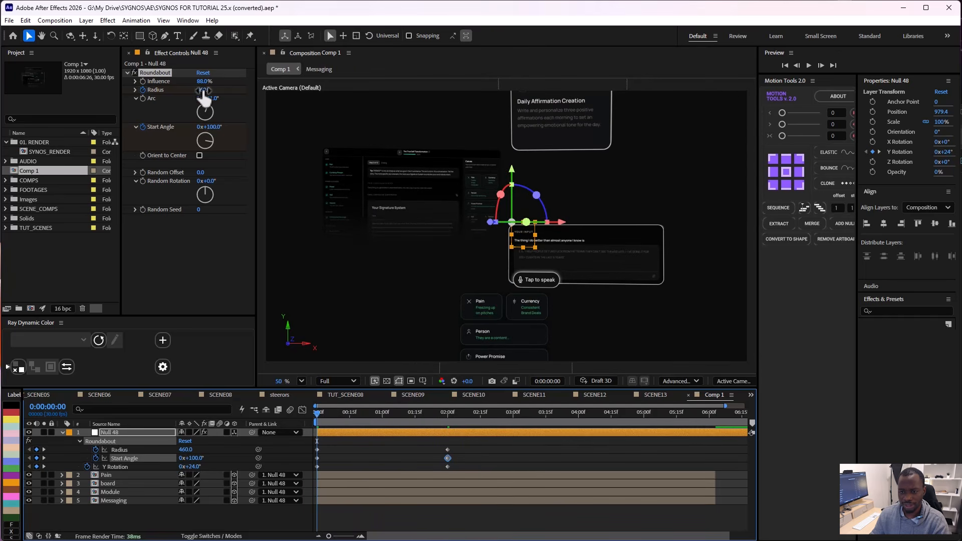
left_click_drag(203, 90, 219, 90)
left_click(342, 441)
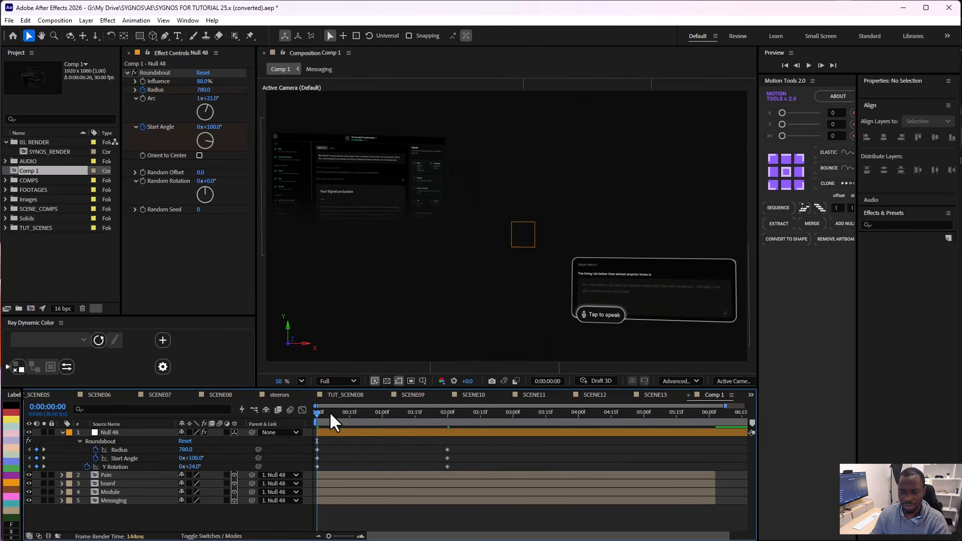
left_click_drag(321, 410, 440, 394)
Step: Easy-ease all of Null 48's keyframes and shape their speed curves so the motion peaks near the last keyframes
left_click_drag(467, 440, 311, 476)
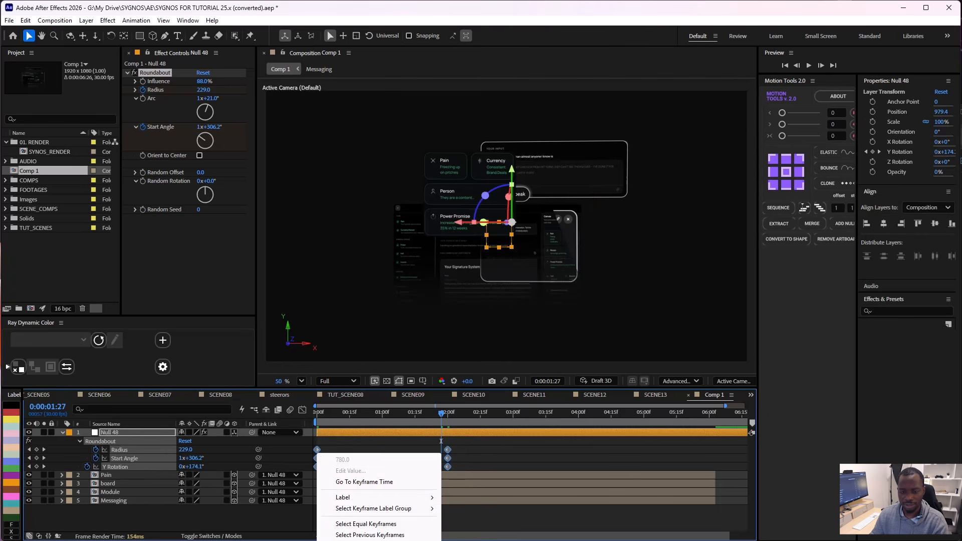
left_click(484, 495)
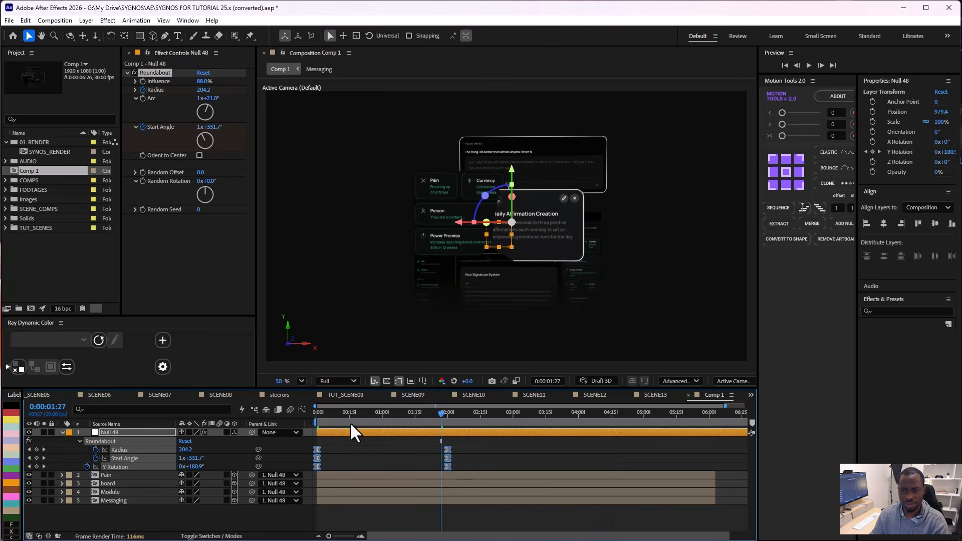
left_click(303, 409)
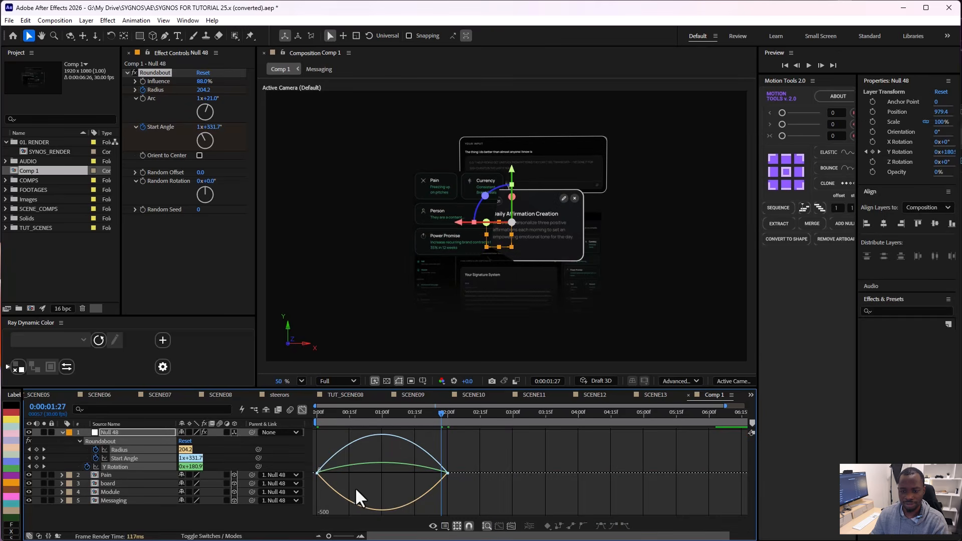
left_click_drag(358, 485, 448, 470)
left_click(302, 410)
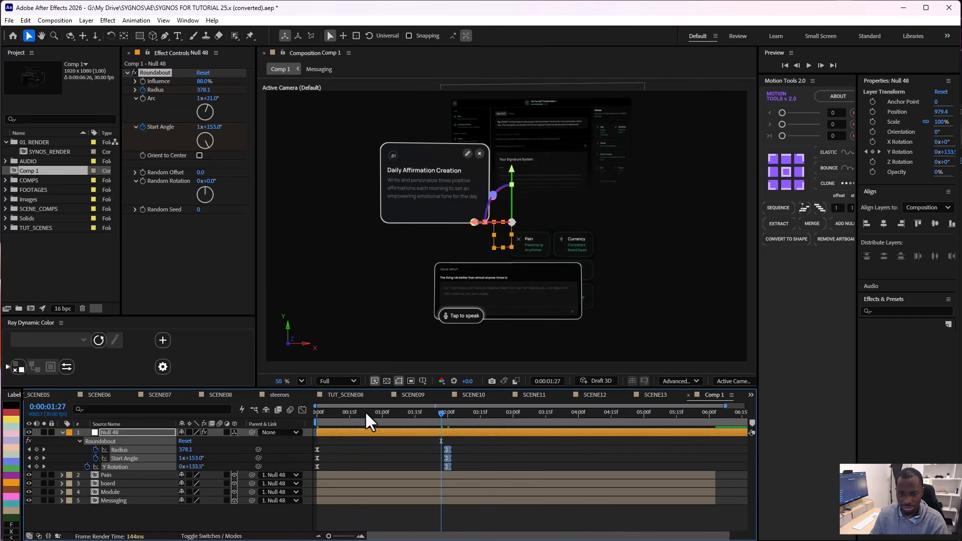
Step: Preview the eased card animation in Comp 1 from the first frame
left_click_drag(365, 411, 283, 419)
left_click(331, 447)
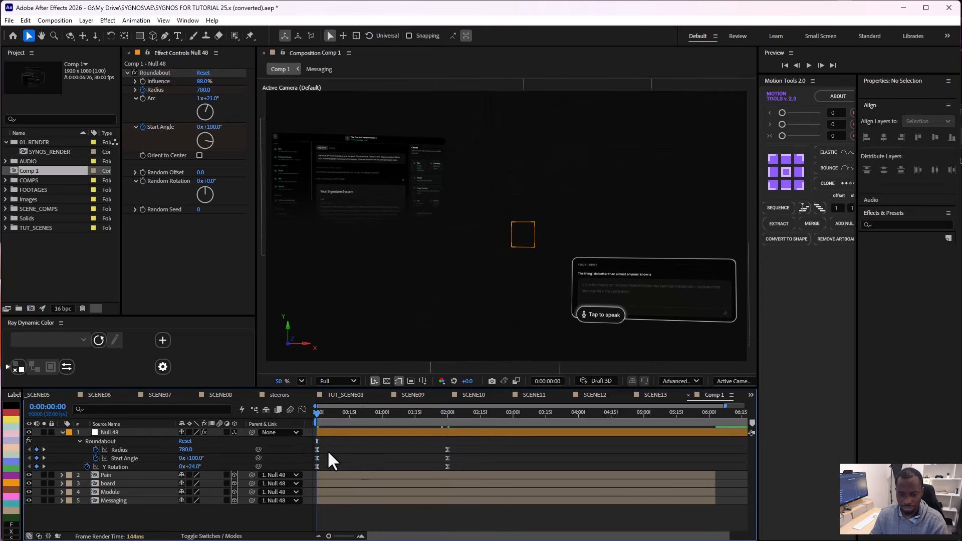
key("space")
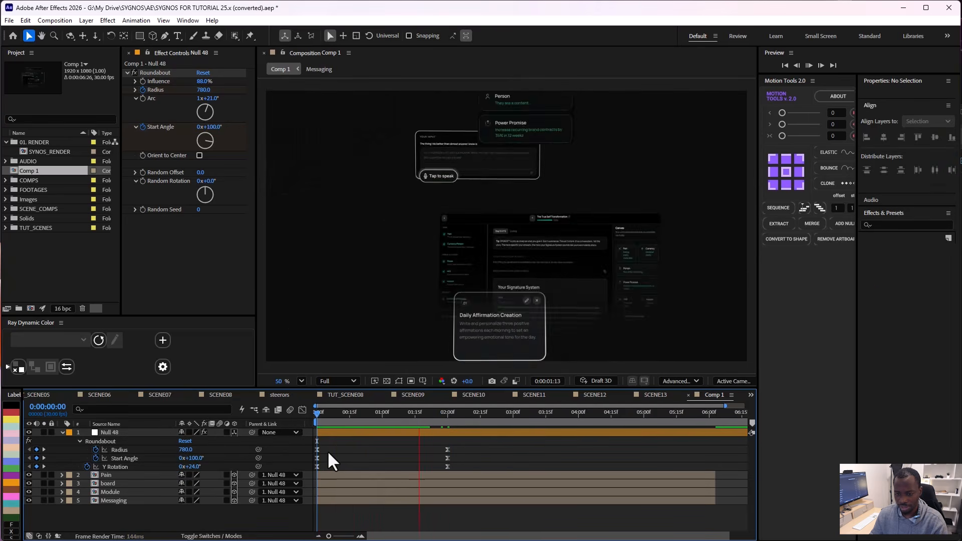
key("space")
left_click_drag(342, 415, 425, 408)
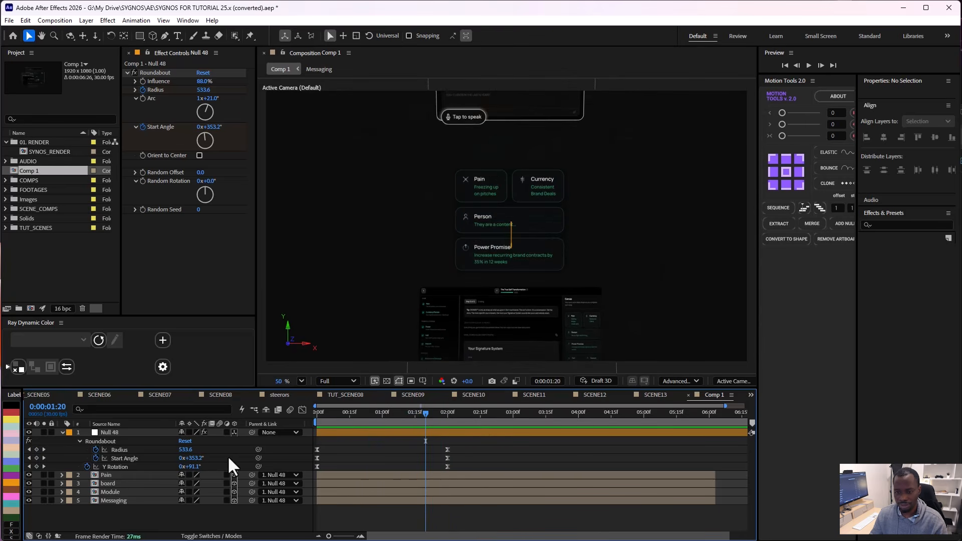
Step: Scrub through the finished SCENE13 composition to examine its orbiting cards around 0:00:02:20
left_click(655, 394)
left_click_drag(454, 412, 591, 417)
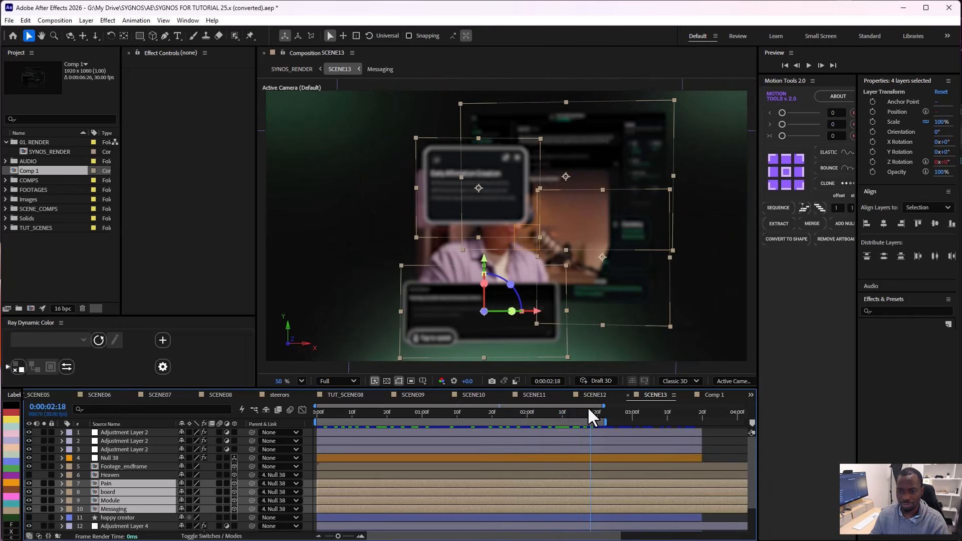
left_click(596, 413)
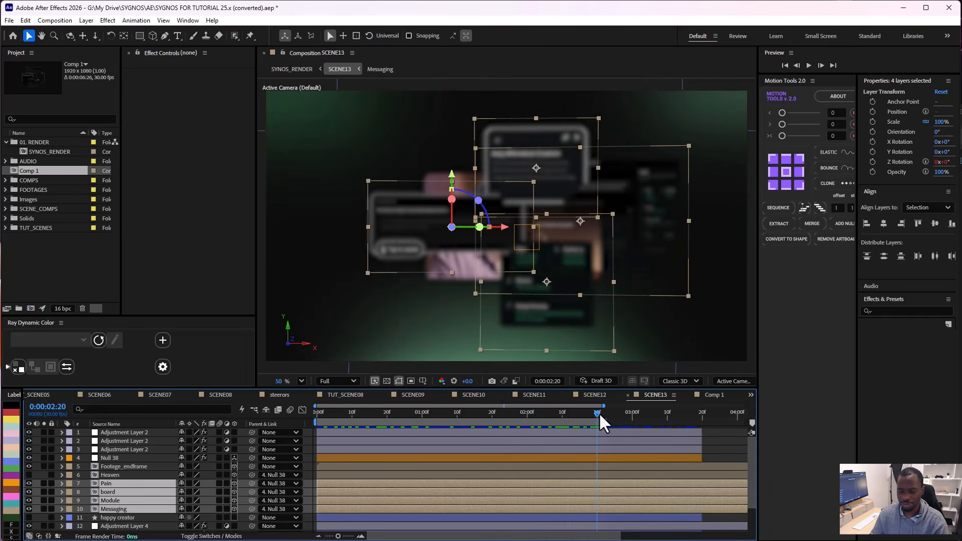
Step: Start SYNOS_RENDER's work area at 0:00:41:14 and play back the SCENE13 section
key("Tab")
left_click(540, 422)
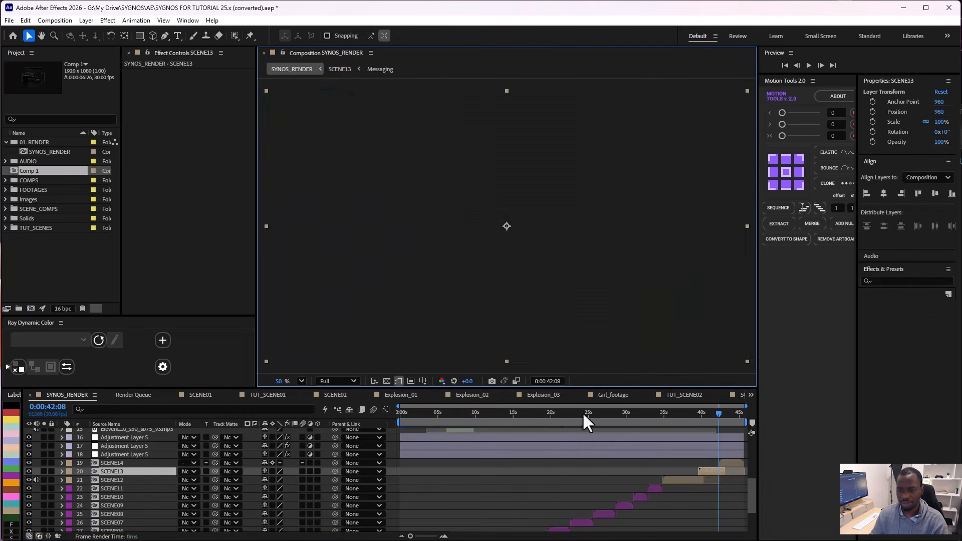
mouse_move(717, 415)
left_mouse_down()
mouse_move(732, 413)
mouse_move(714, 413)
left_mouse_up()
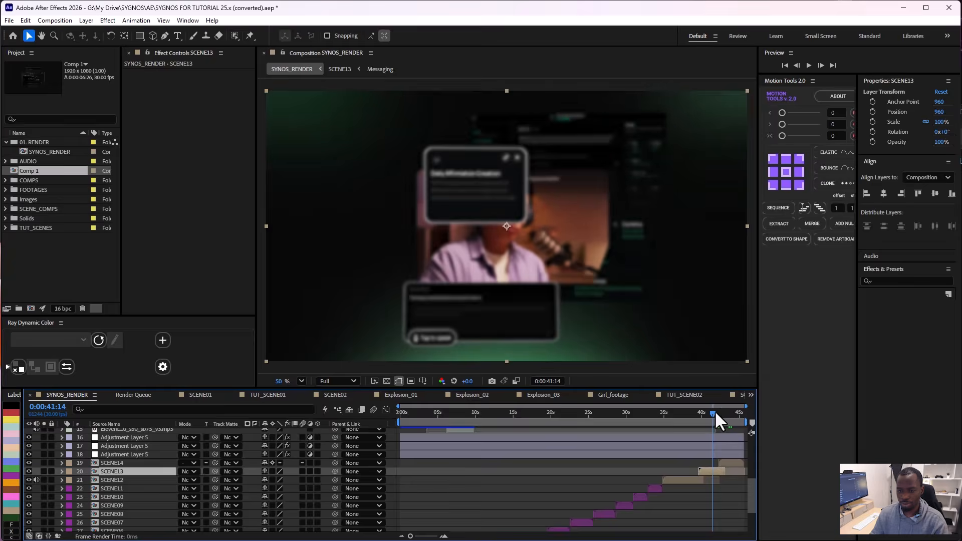
key("b")
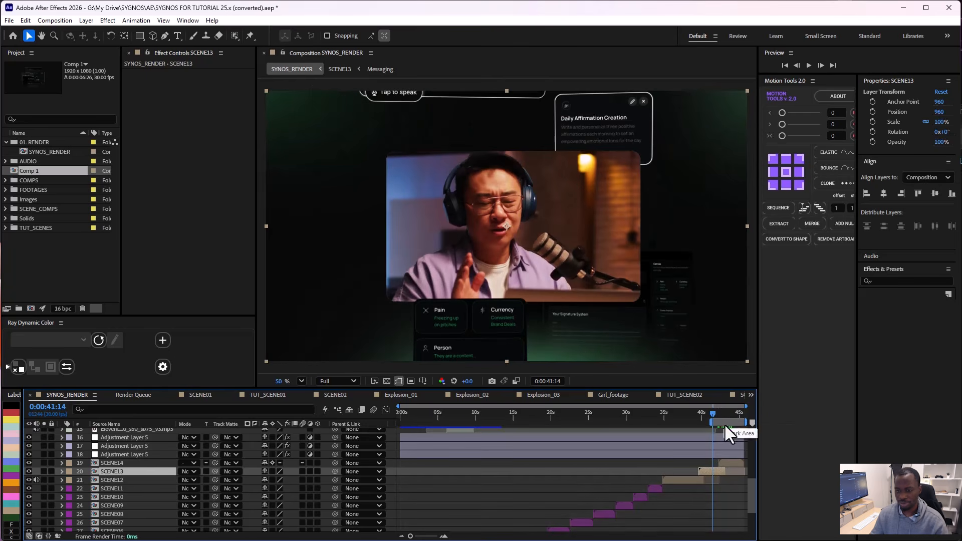
key("space")
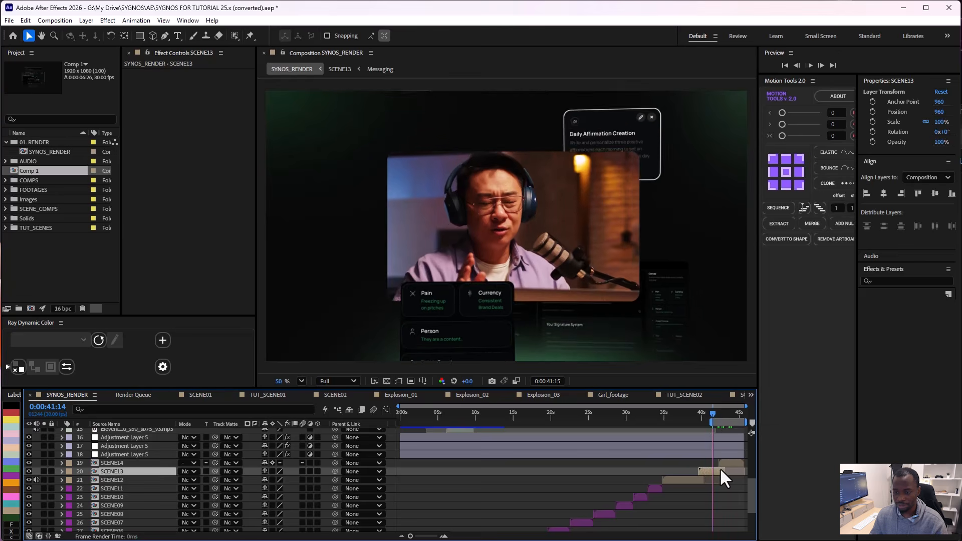
key("space")
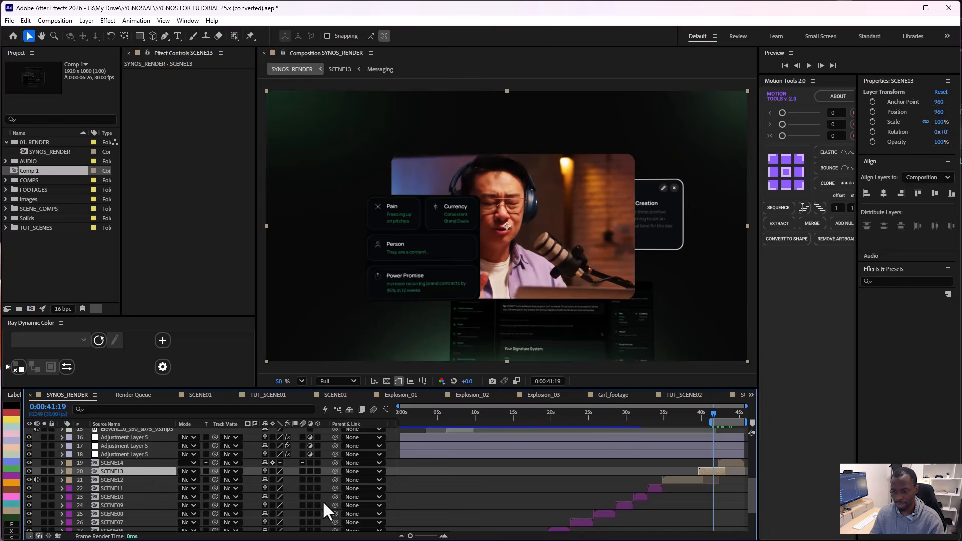
Step: Mute Intro_02.mp3, replay the SCENE13 ending and scrub on to the SYGNO logo reveal at 0:00:43:12
scroll(191, 482, "up", 5)
left_click(69, 458)
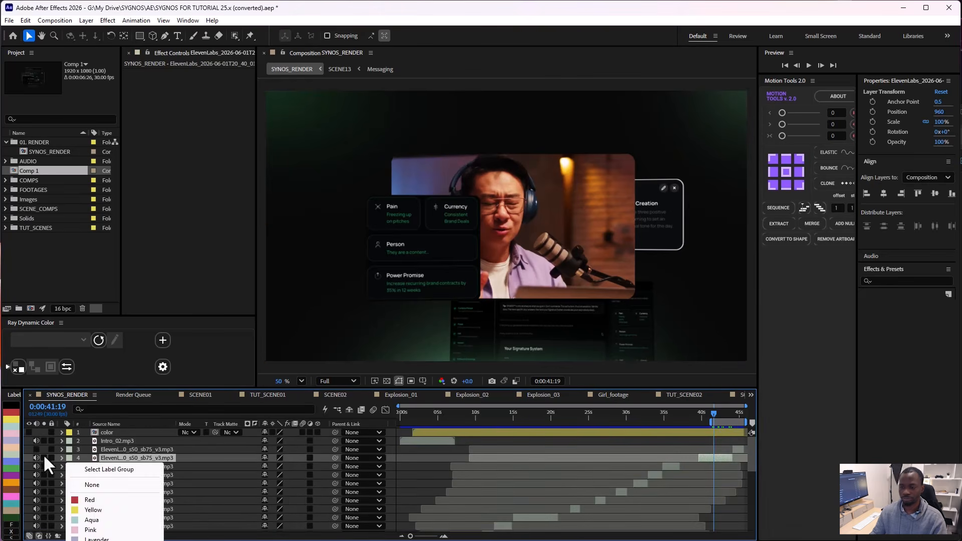
left_click(35, 442)
scroll(34, 441, "down", 4)
left_click_drag(715, 414, 713, 413)
key("space")
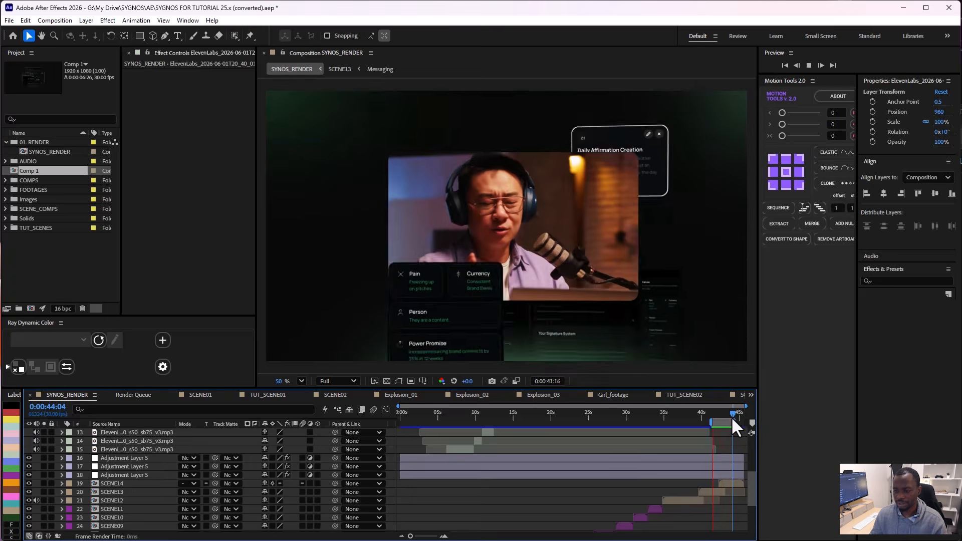
left_click(721, 415)
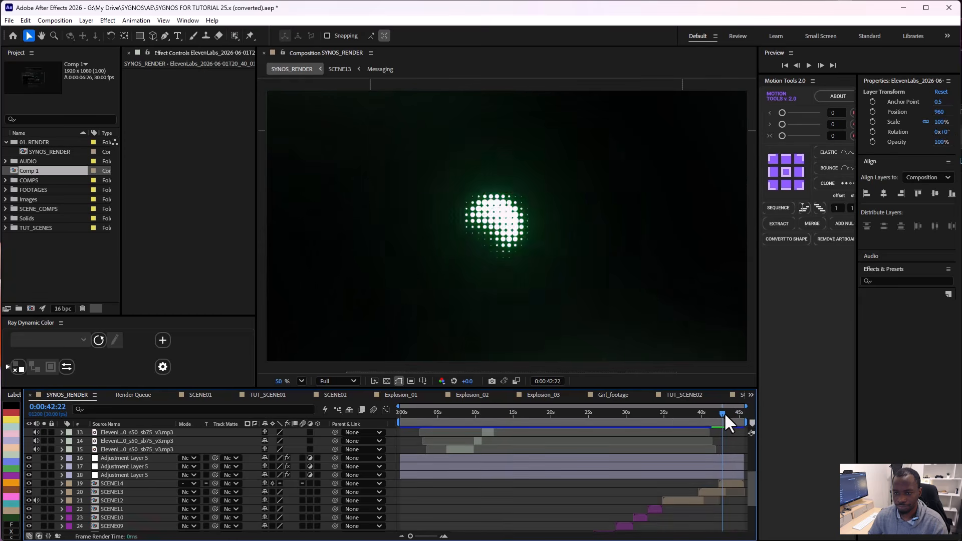
left_click_drag(725, 415, 729, 414)
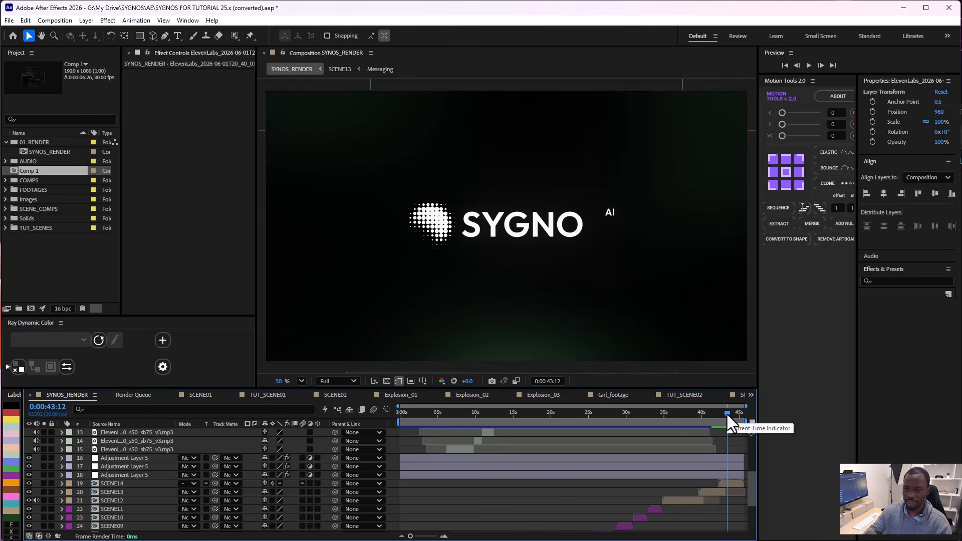